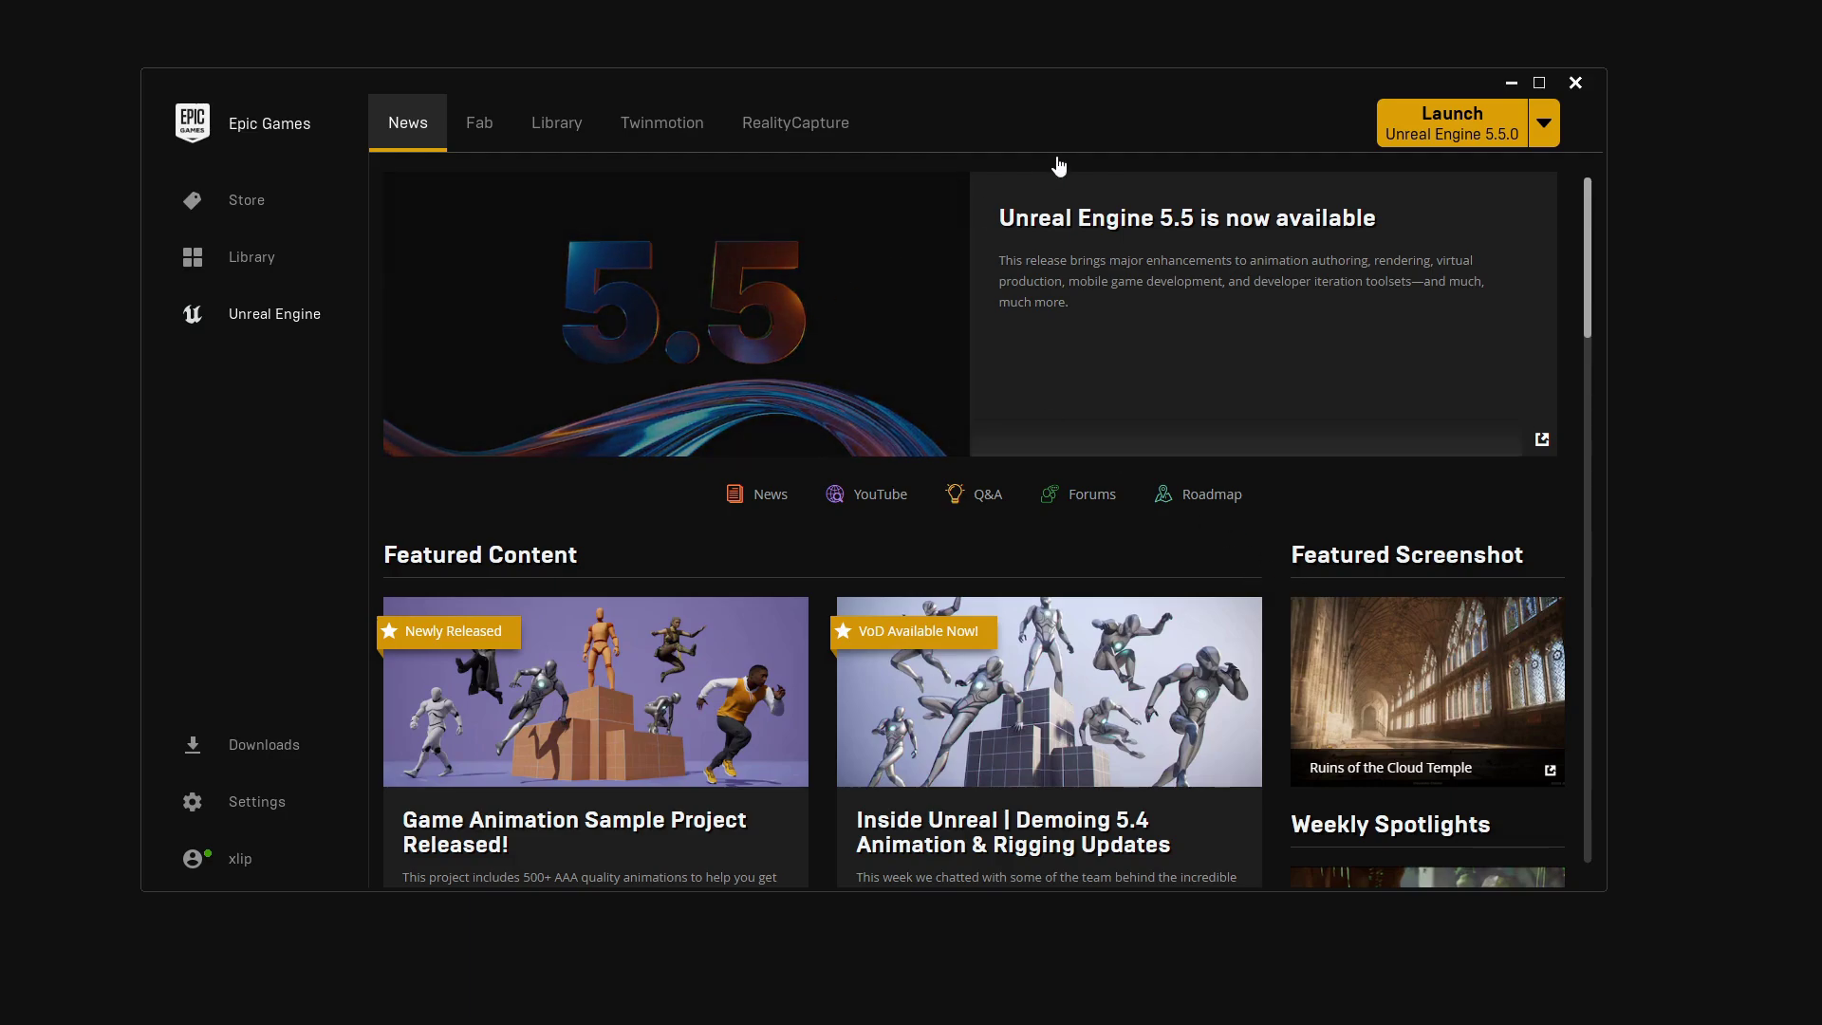
- Switch to File Explorer's Downloads folder and extract FDFMancer_2025.1.0_5.5.zip to its default destination
key(alt+Tab)
drag(1066, 402, 1076, 355)
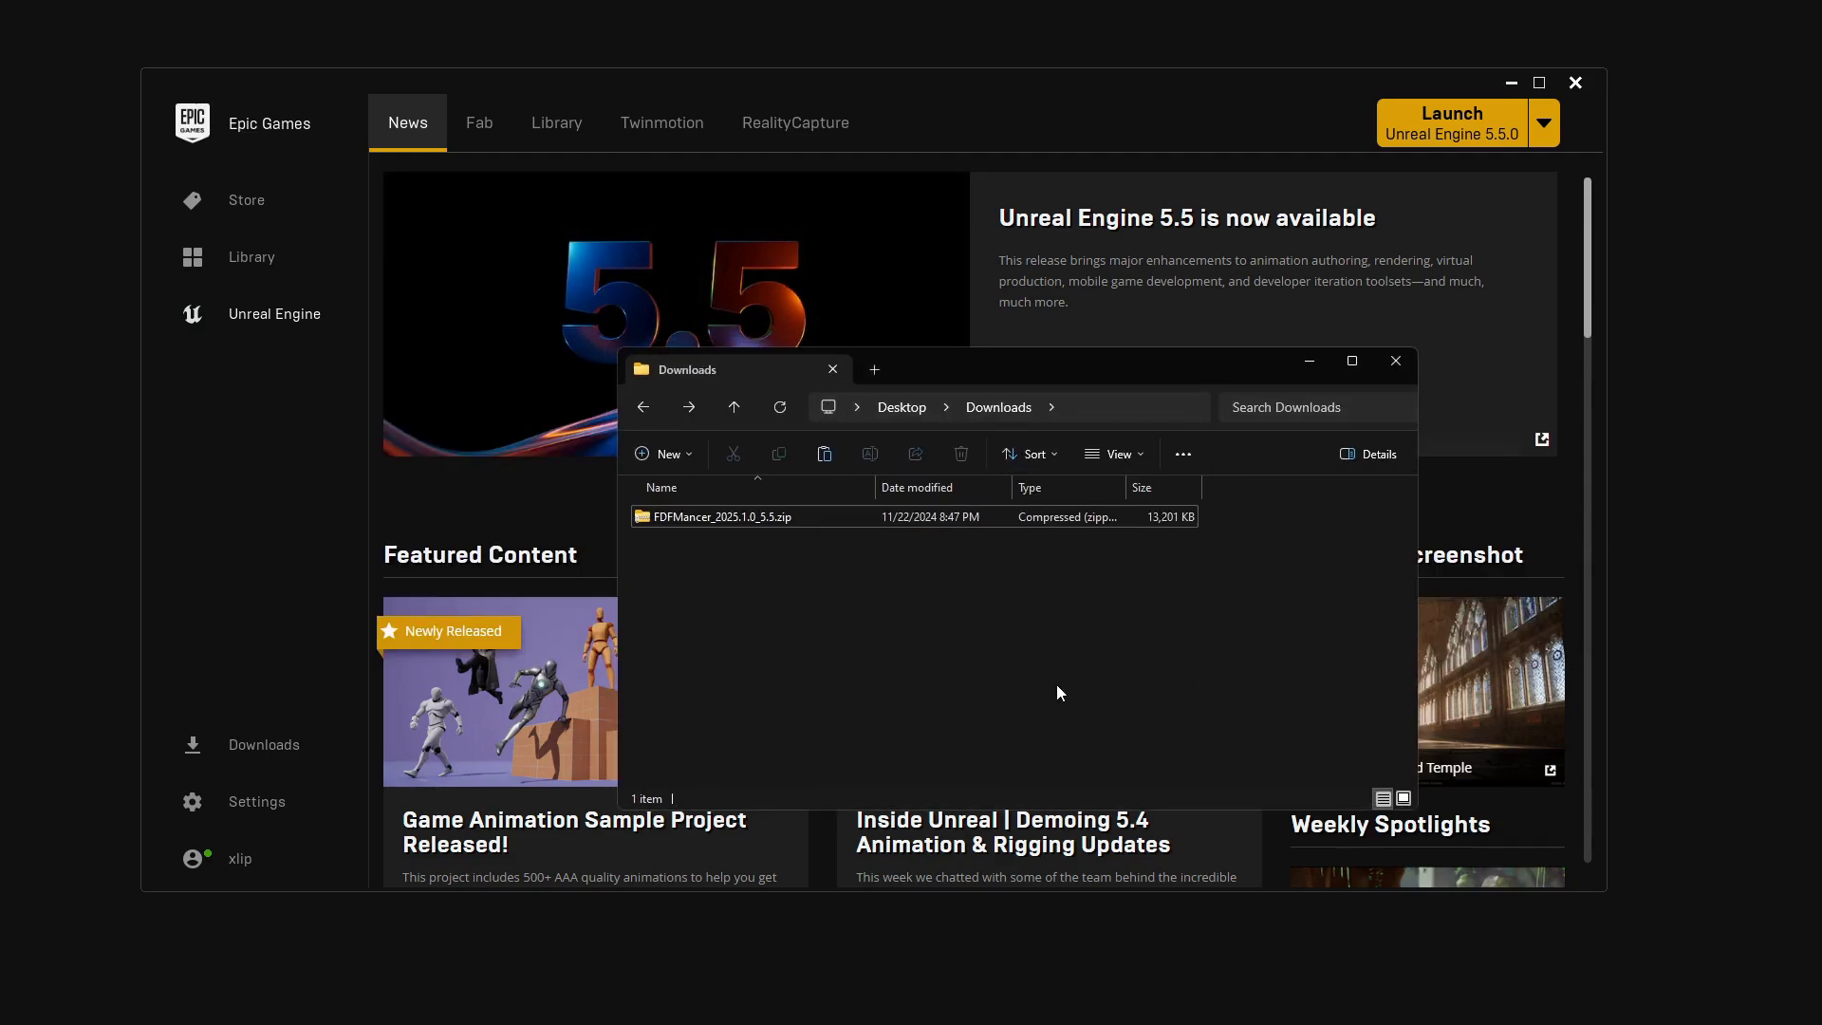
right_click(712, 517)
click(795, 610)
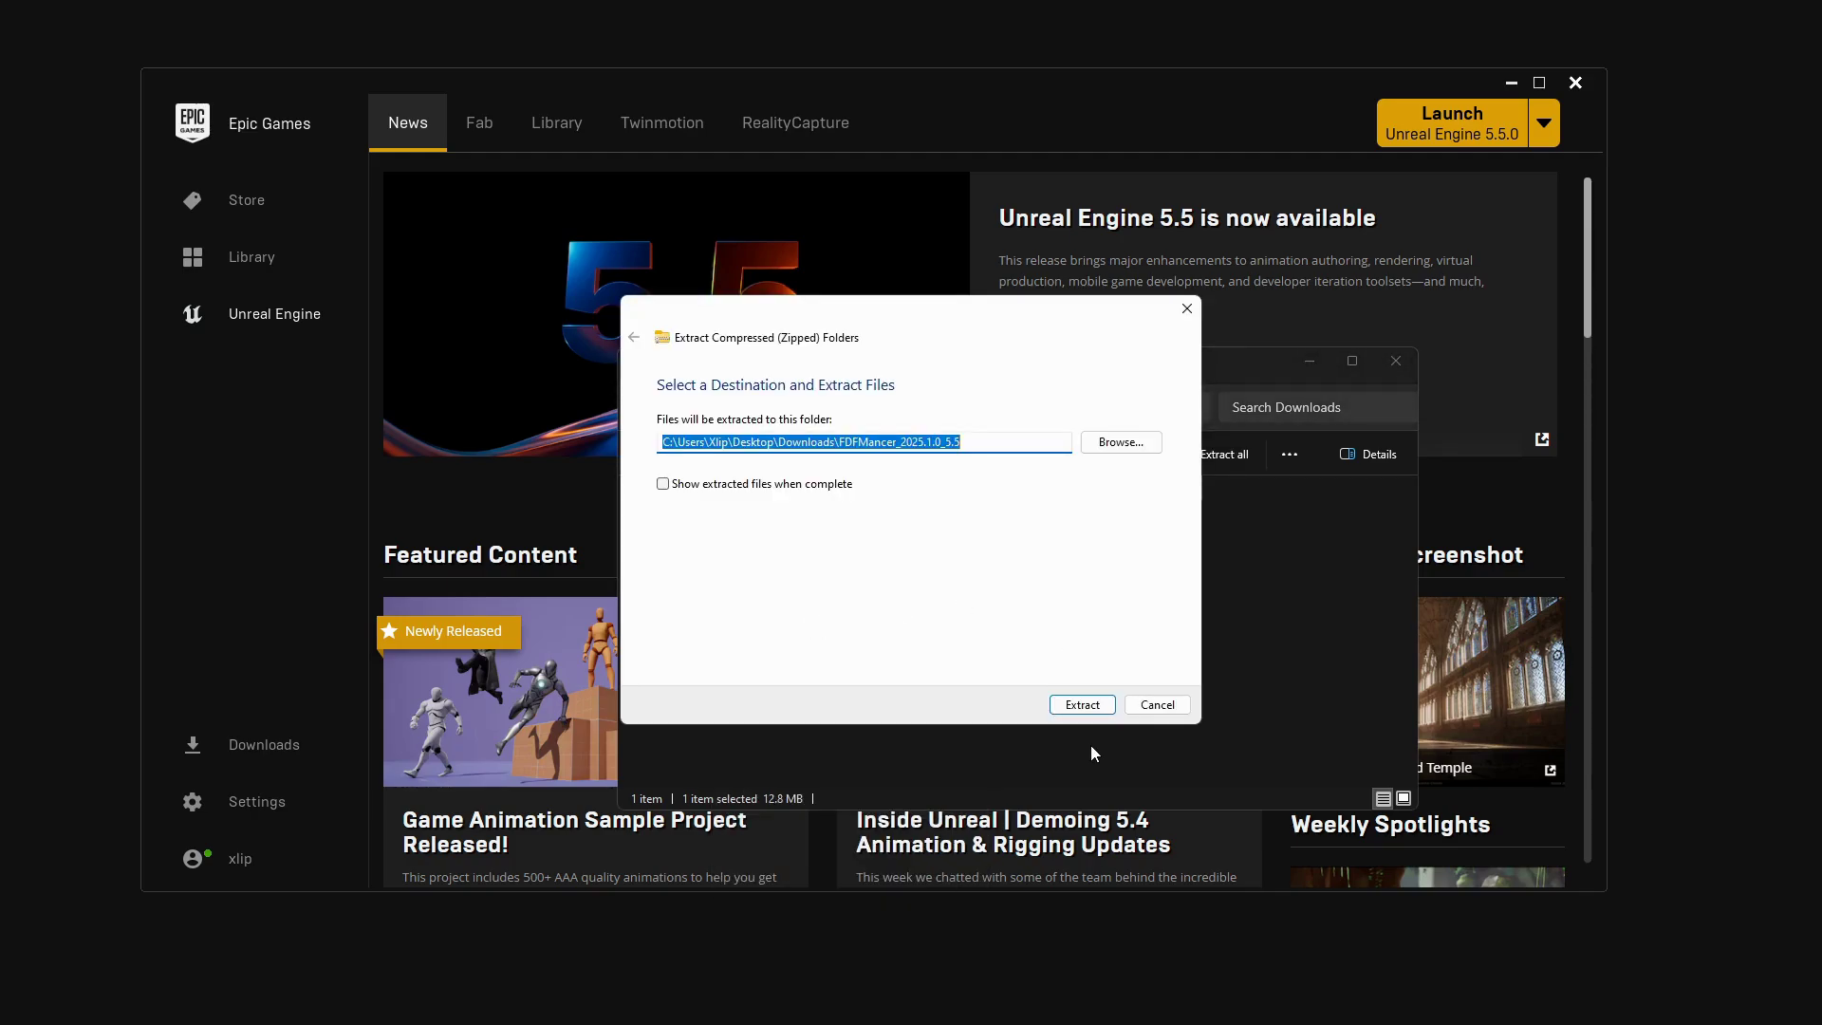
click(1083, 699)
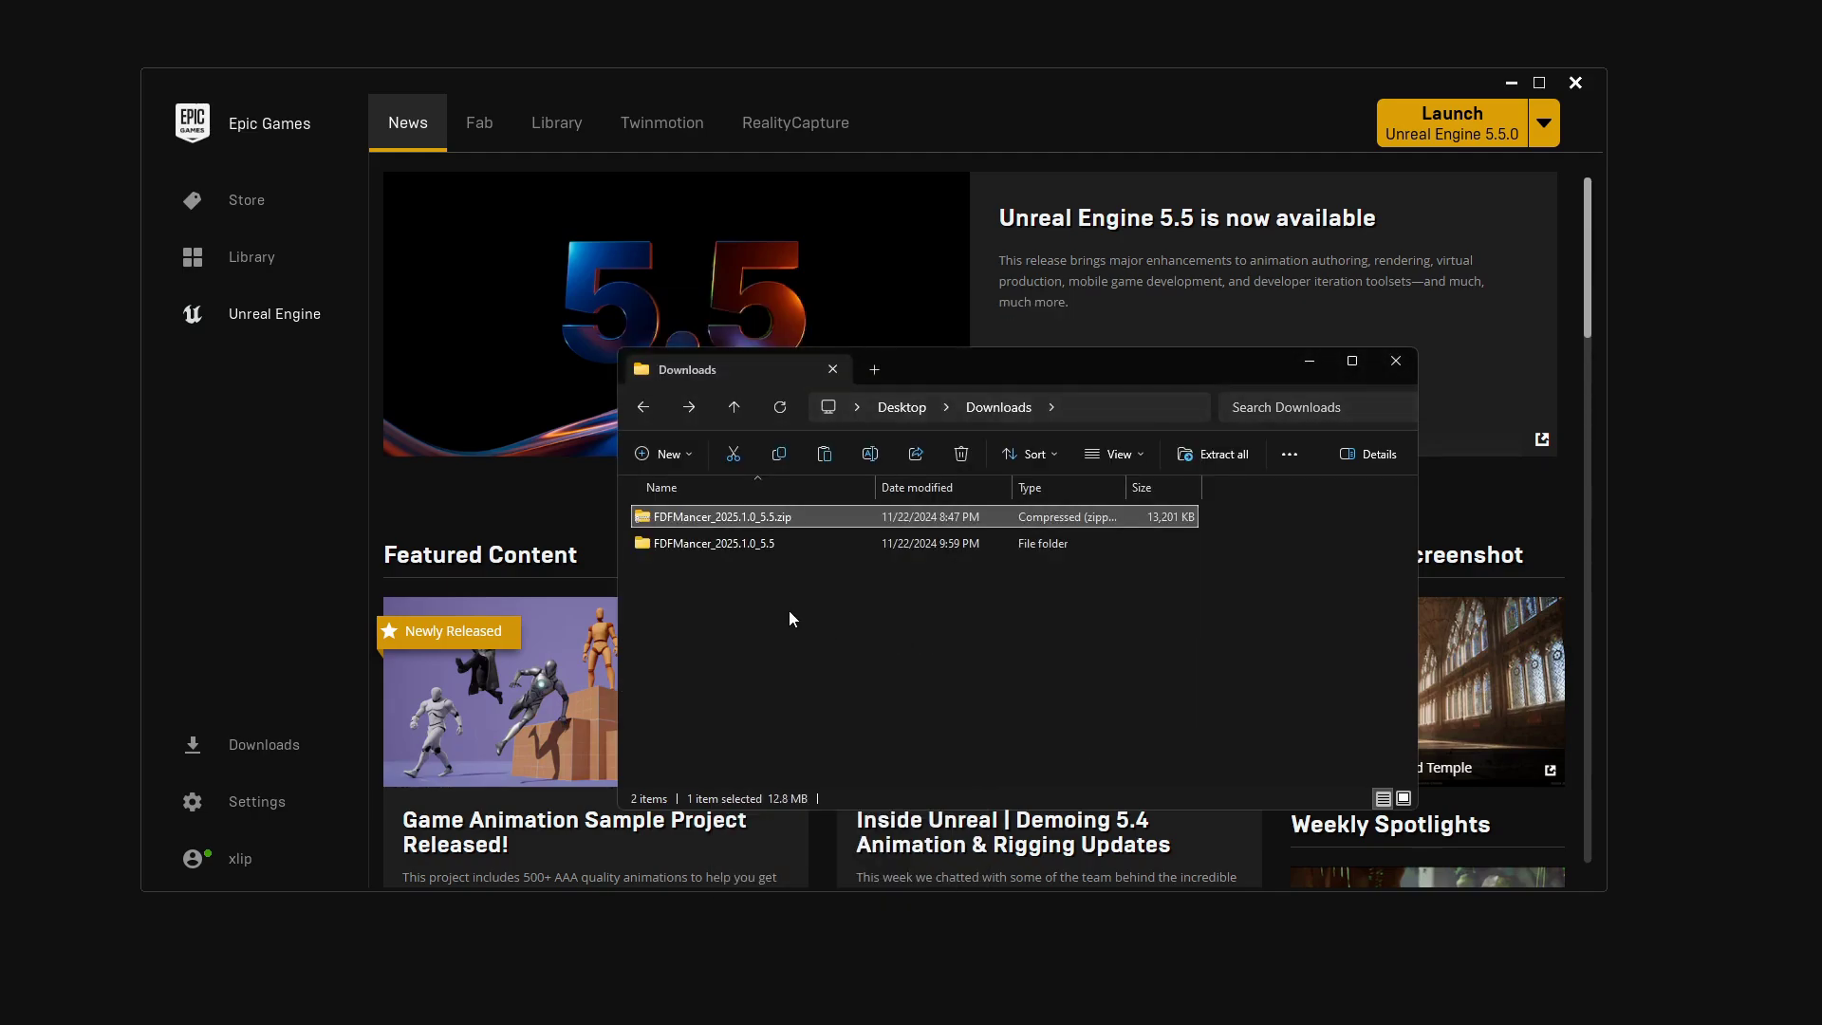
- Open the extracted FDFMancer_2025.1.0_5.5 folder and look at the FDFMancer plugin folder inside it
double_click(698, 546)
drag(742, 549, 665, 522)
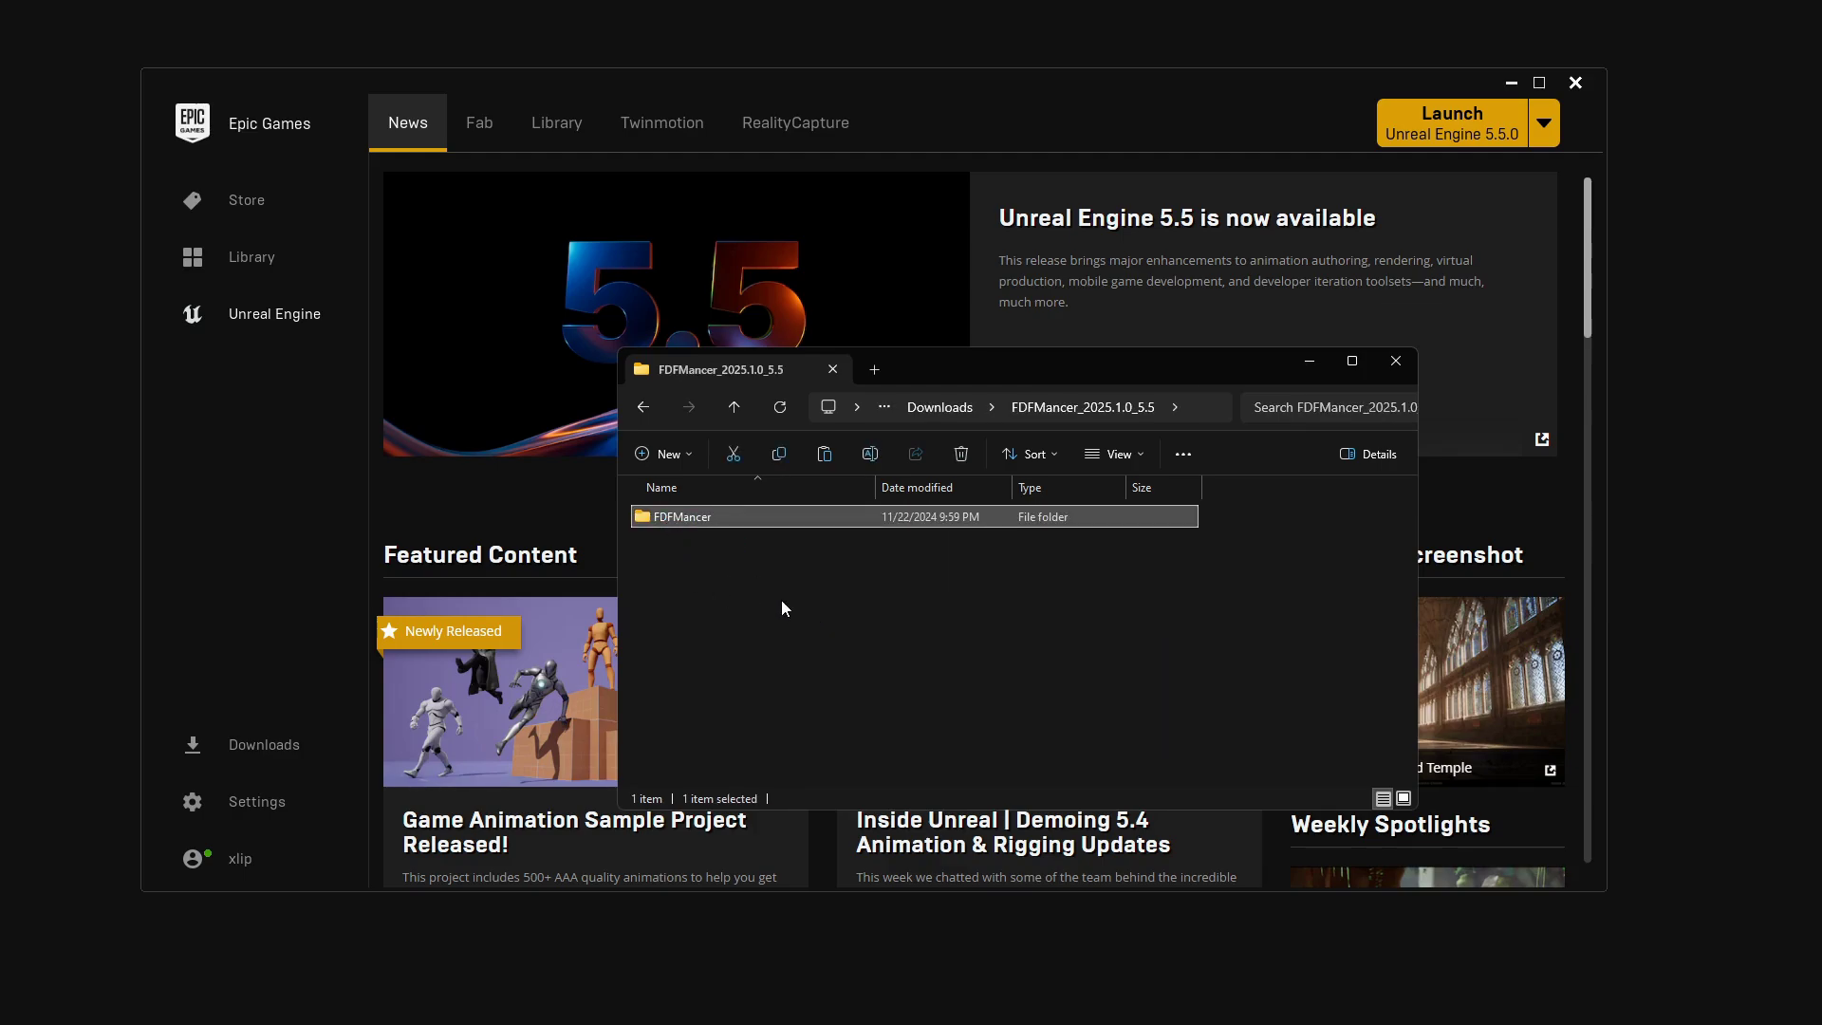
click(742, 572)
- Open a second File Explorer tab at Program Files\Epic Games\UE_5.5\Engine\Plugins on the C: drive
click(873, 370)
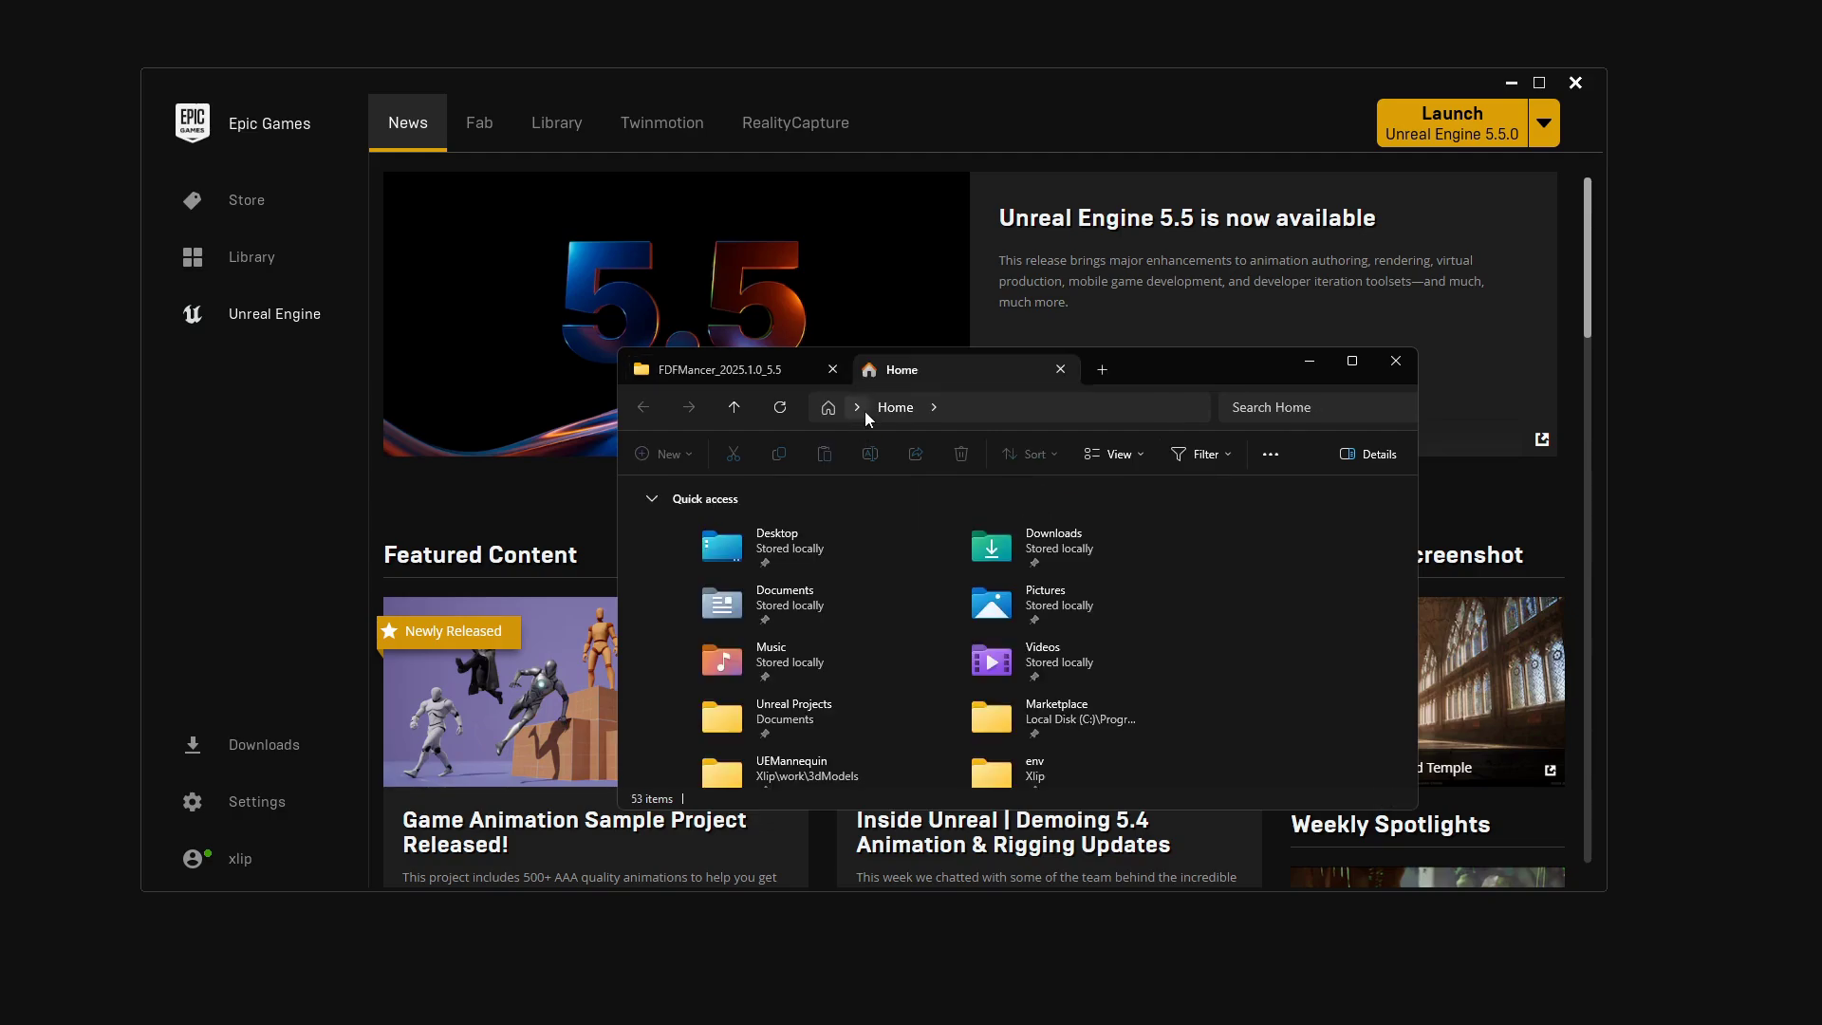
click(859, 410)
click(891, 473)
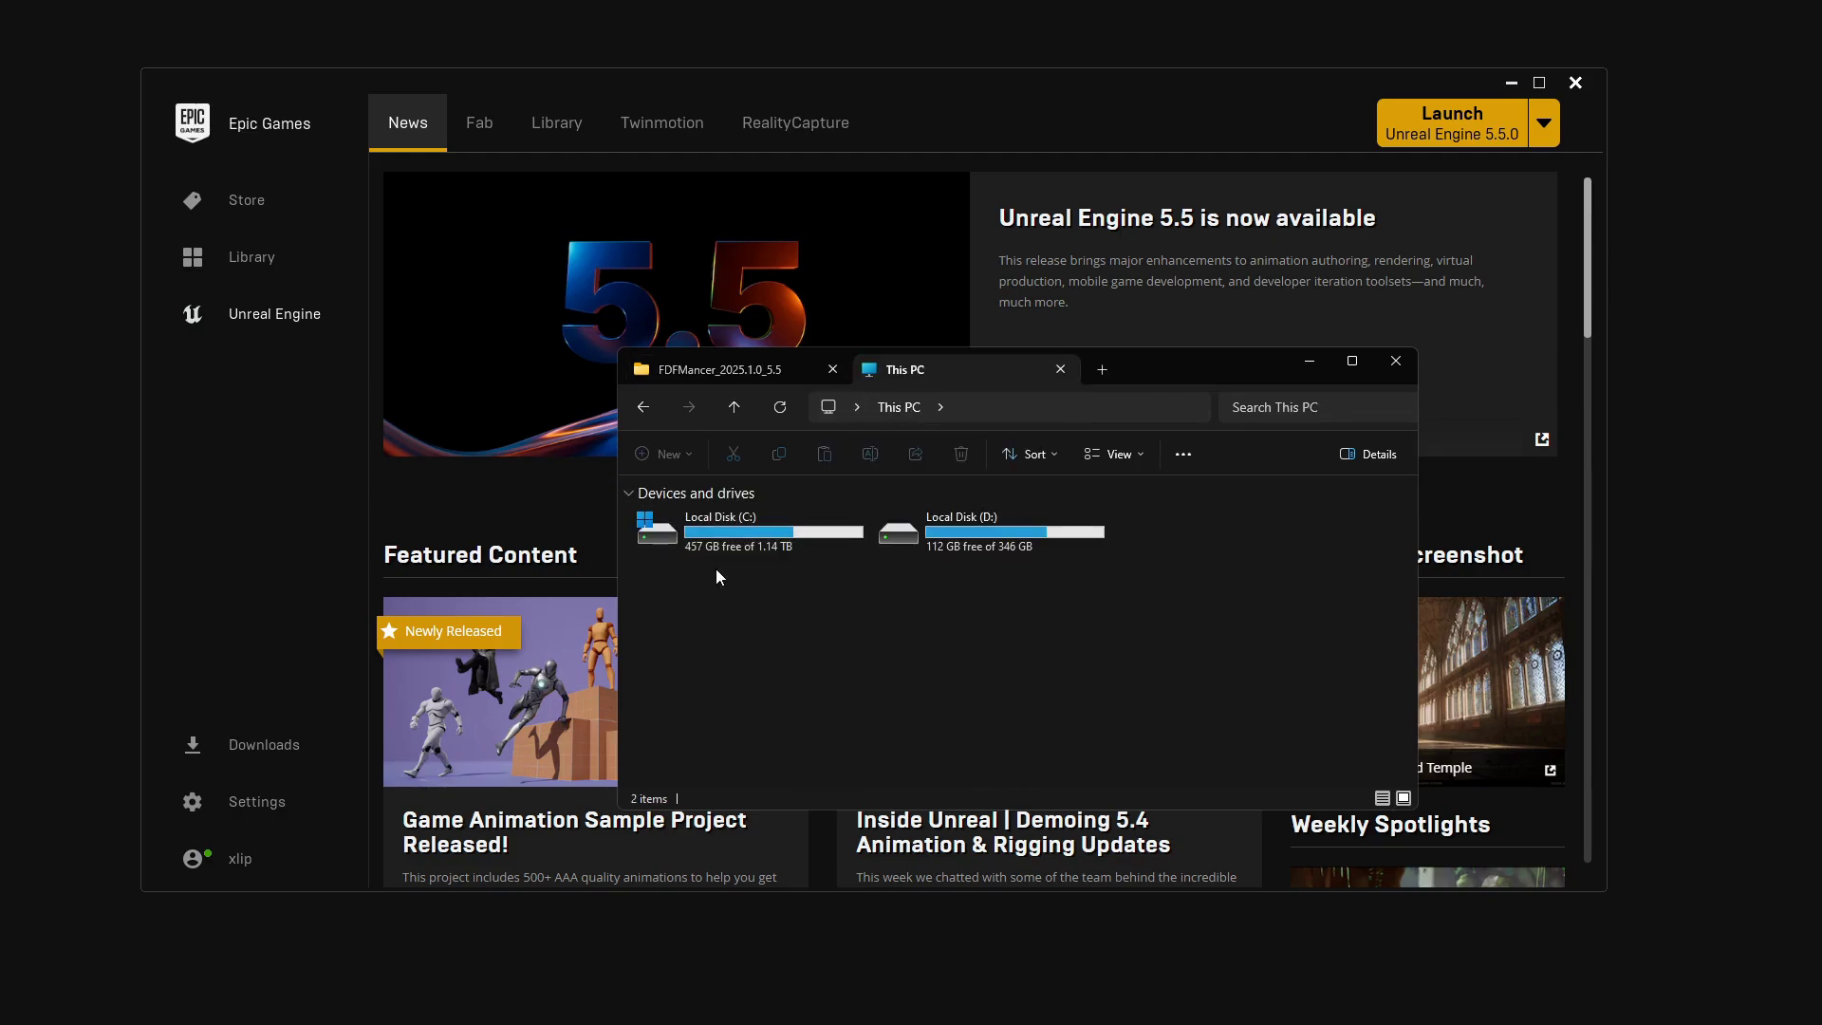
double_click(721, 536)
double_click(712, 595)
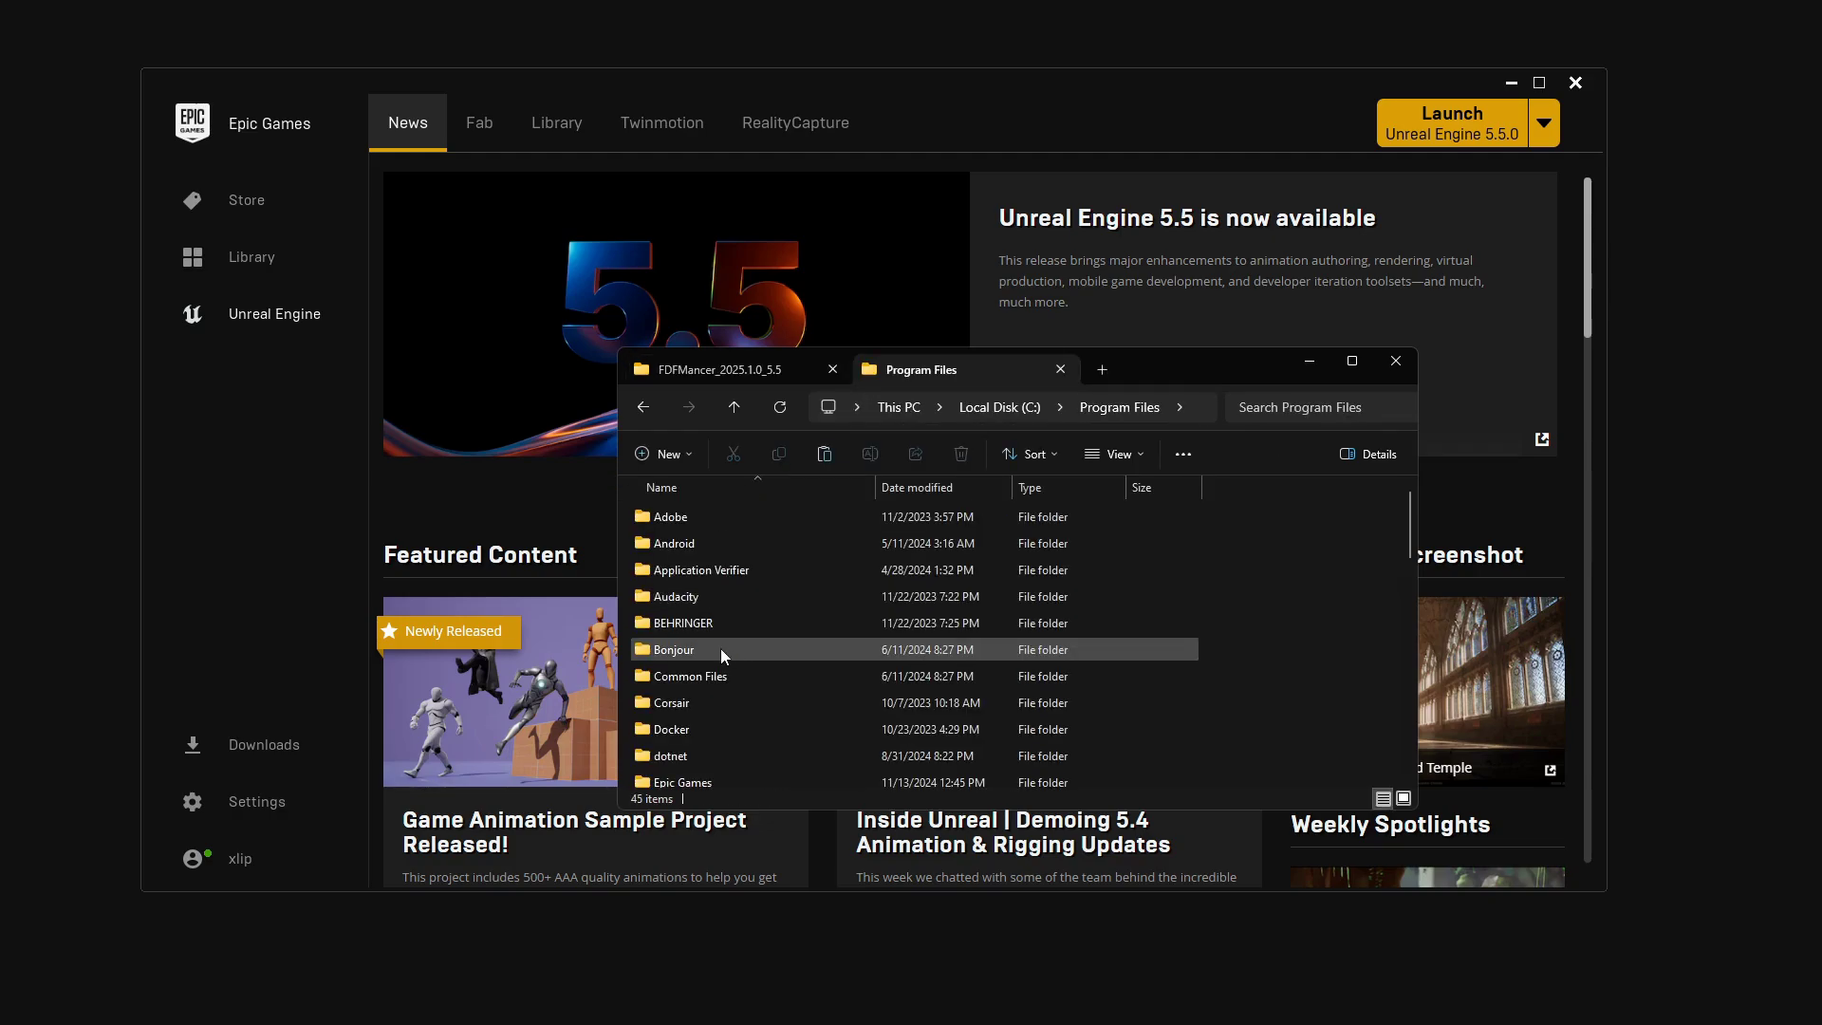
double_click(676, 779)
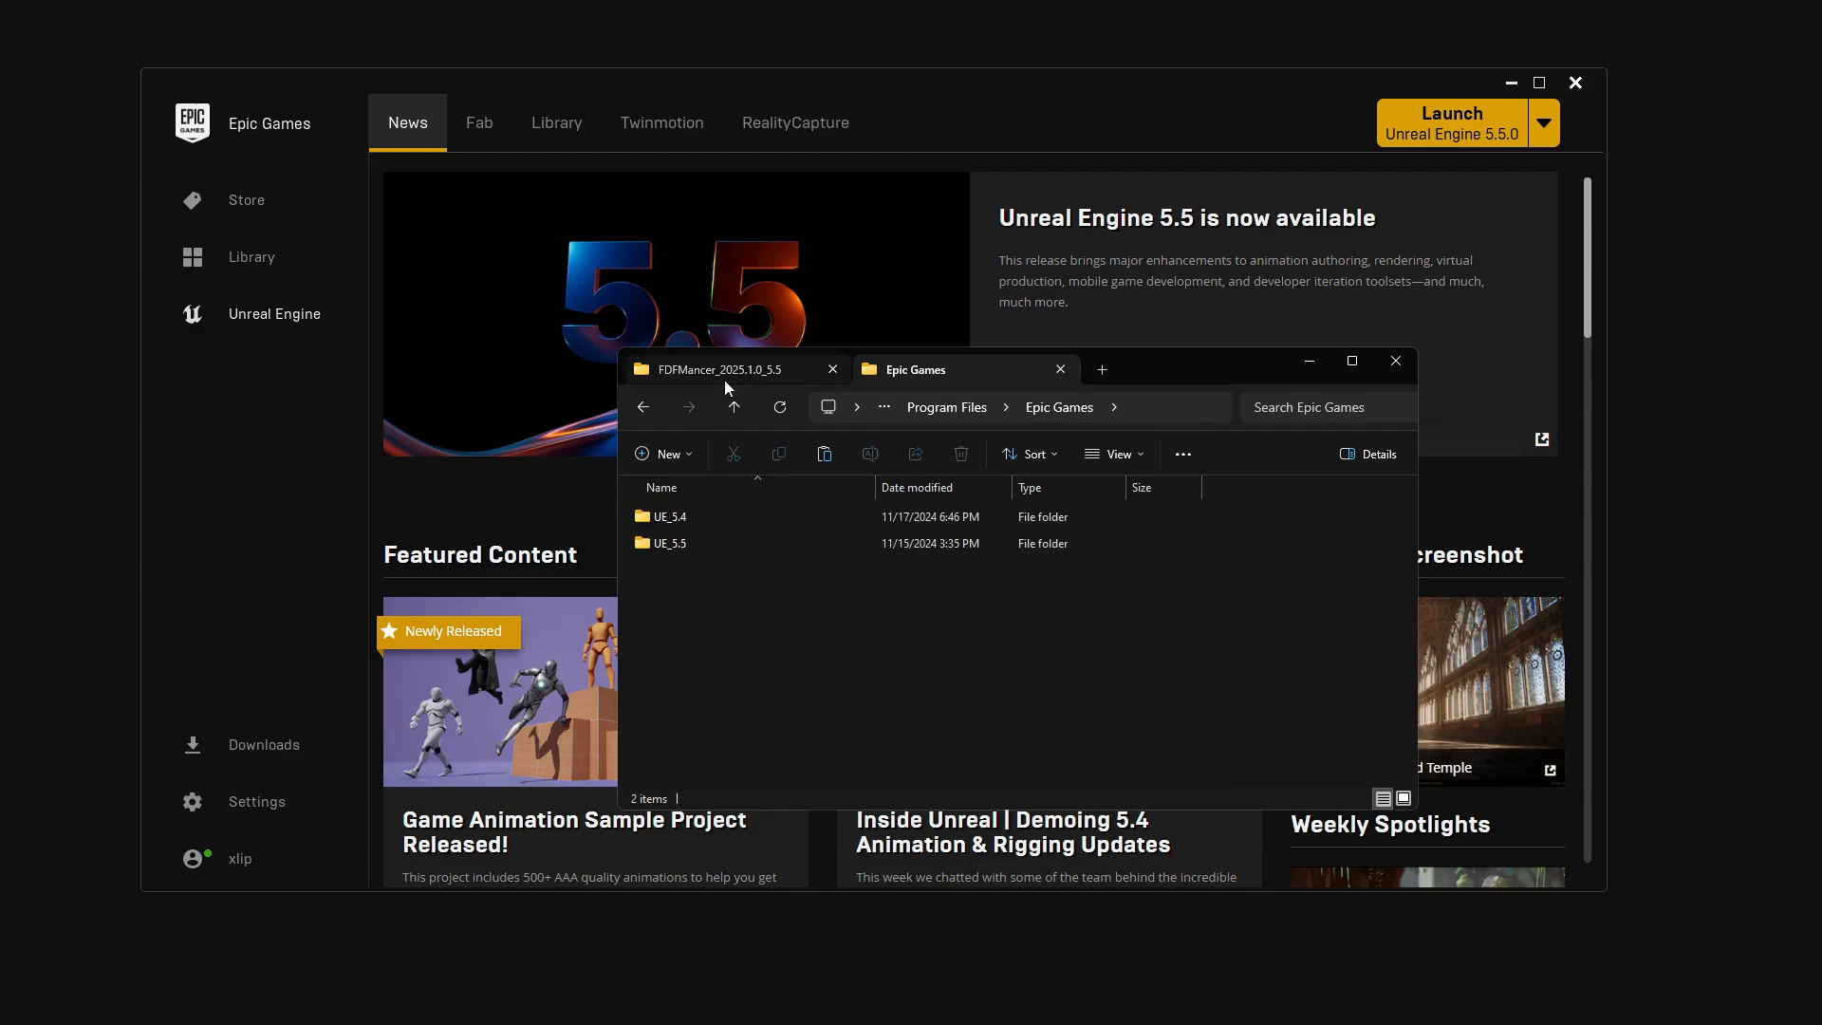
double_click(687, 544)
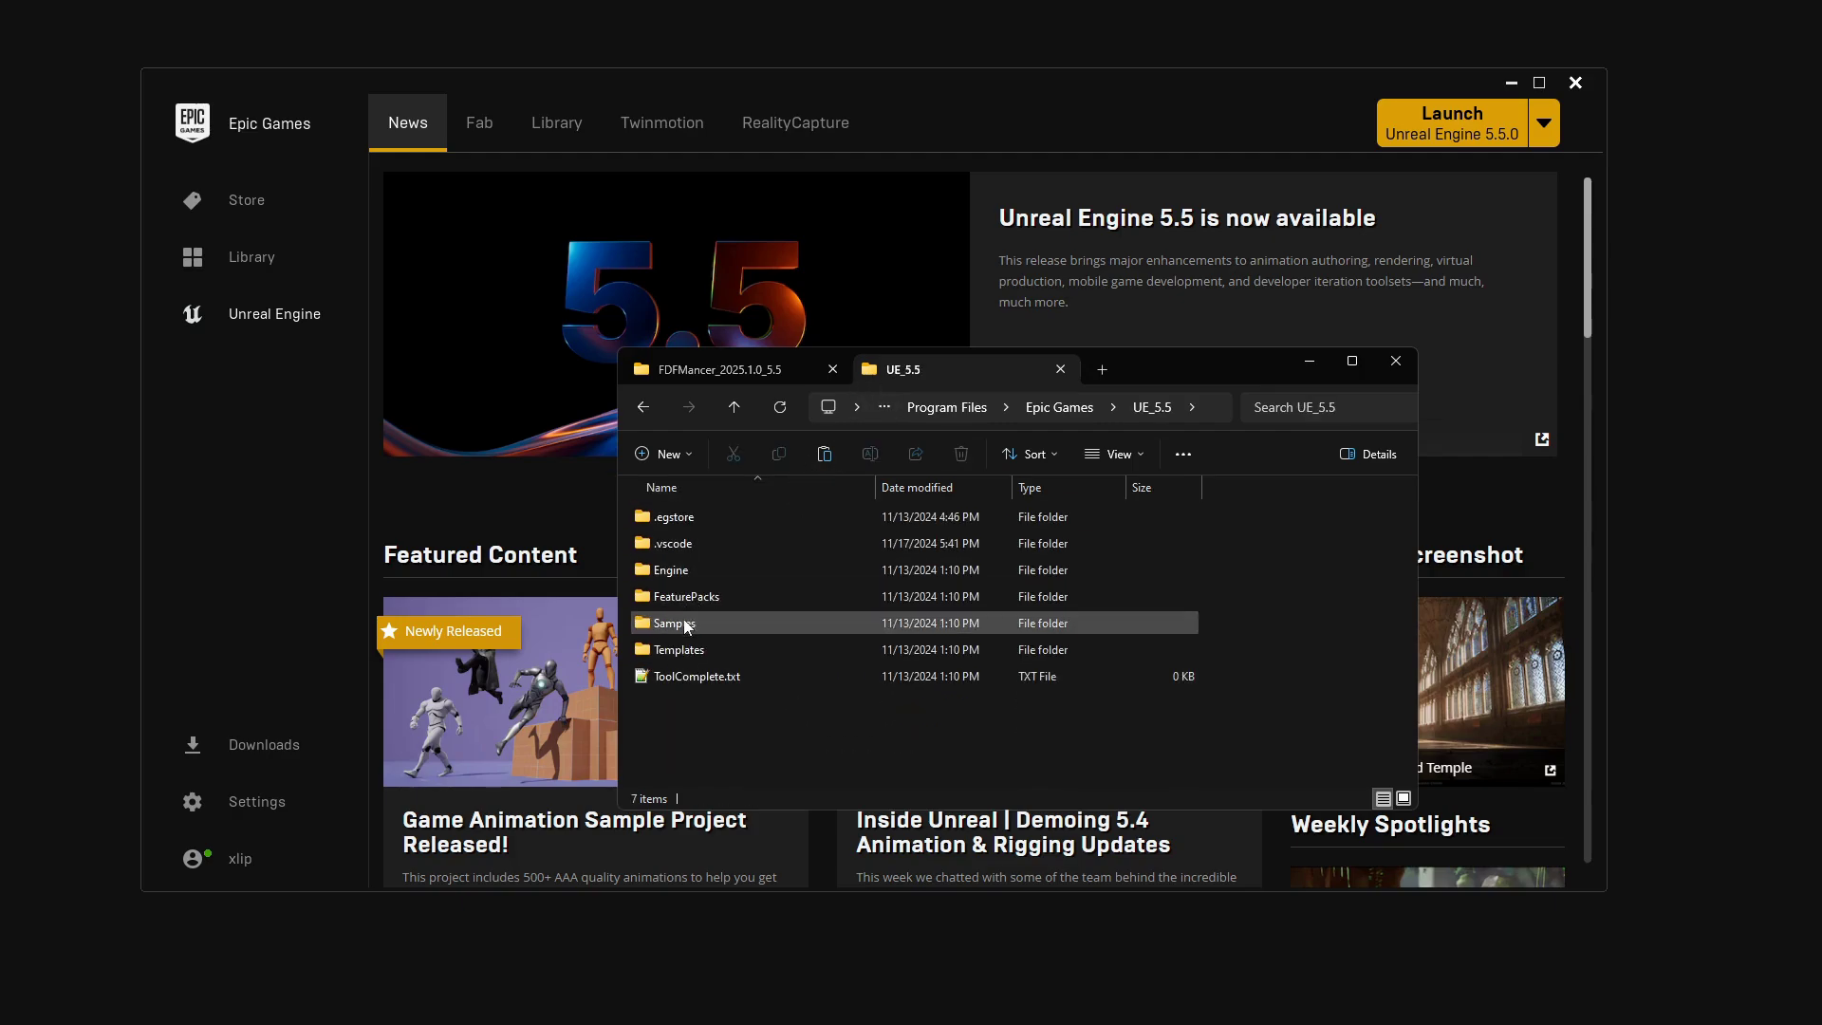
double_click(678, 570)
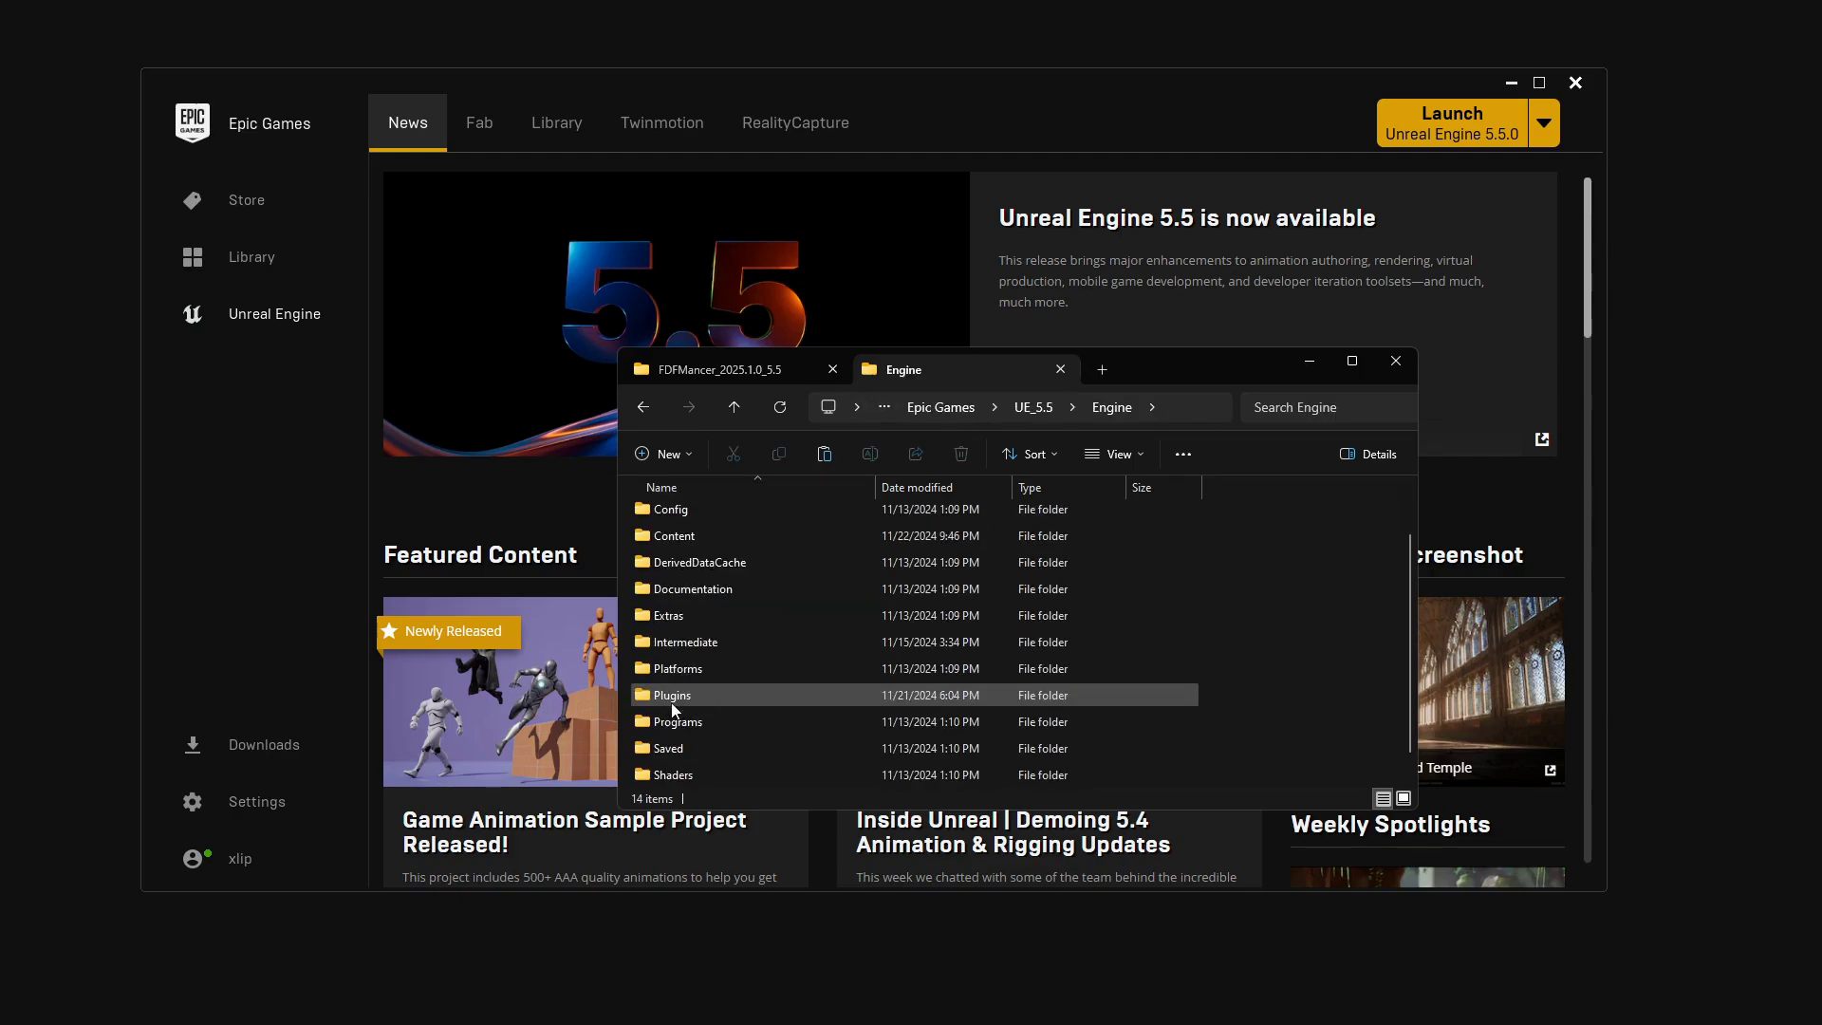
double_click(657, 756)
- Find and open the Marketplace folder inside the UE_5.5 engine's Plugins folder
scroll(1143, 641, down, 7)
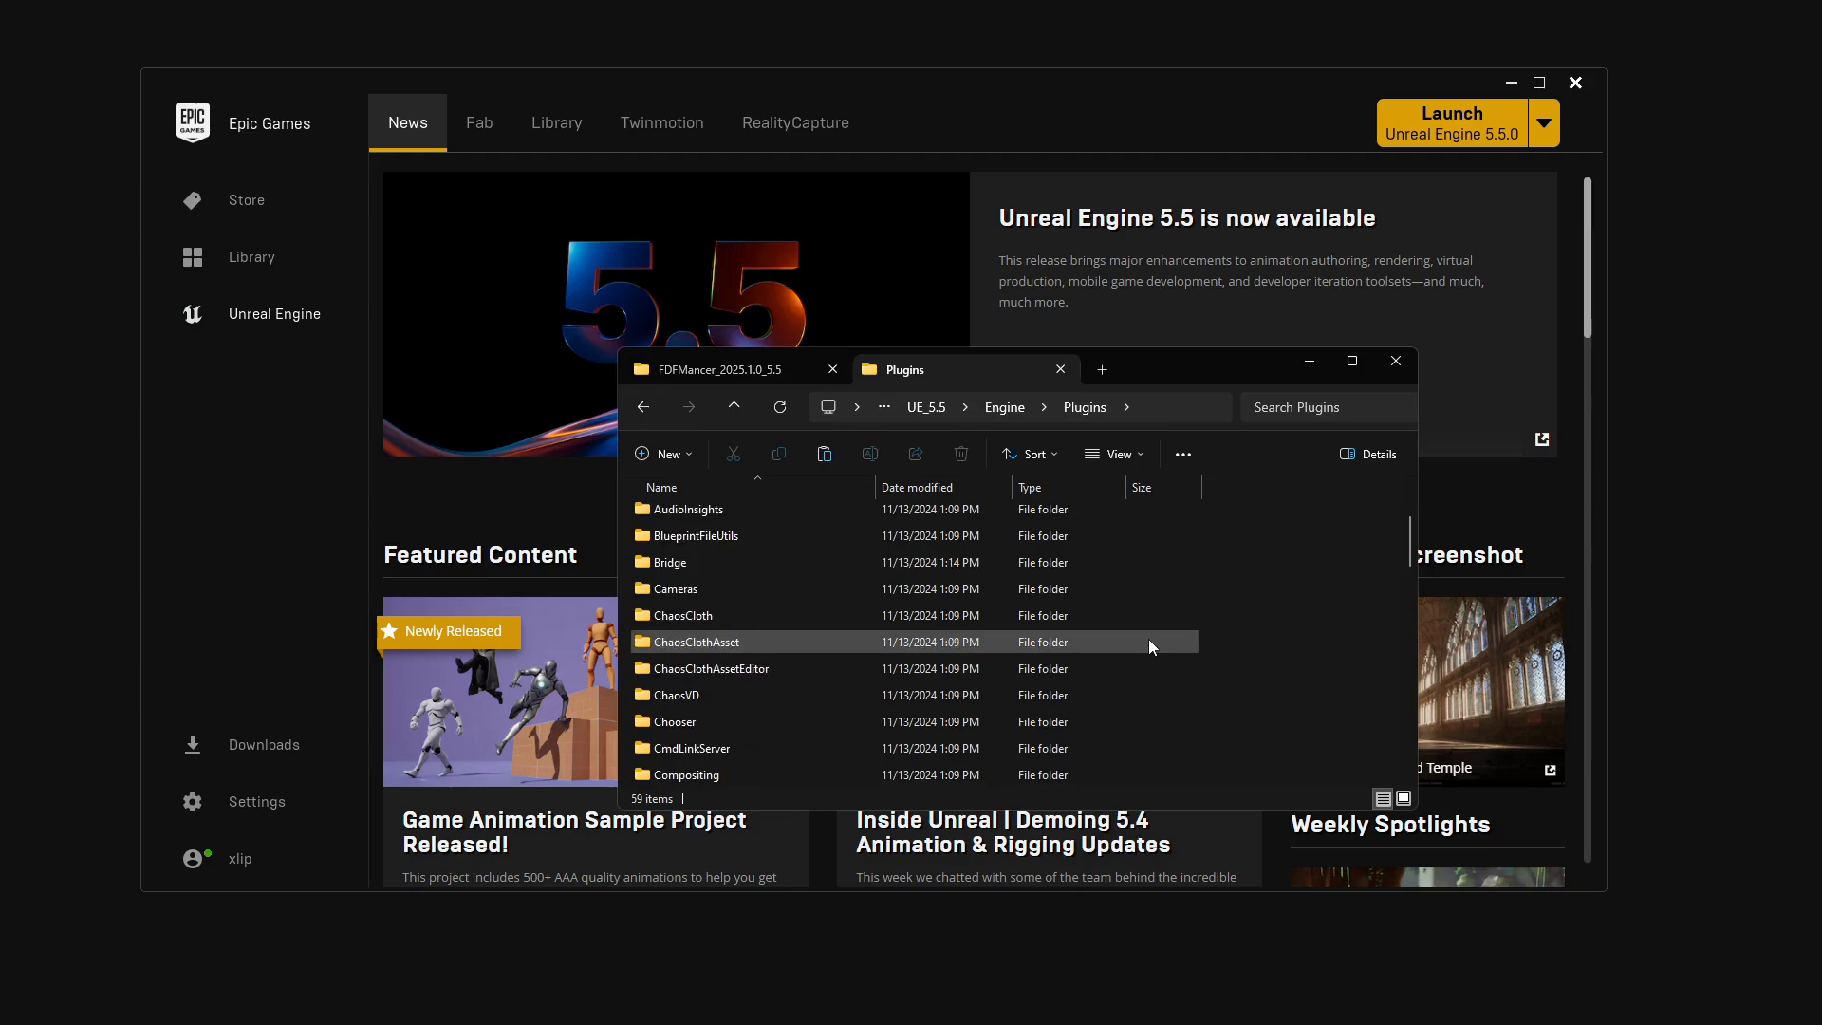
scroll(1130, 641, down, 2)
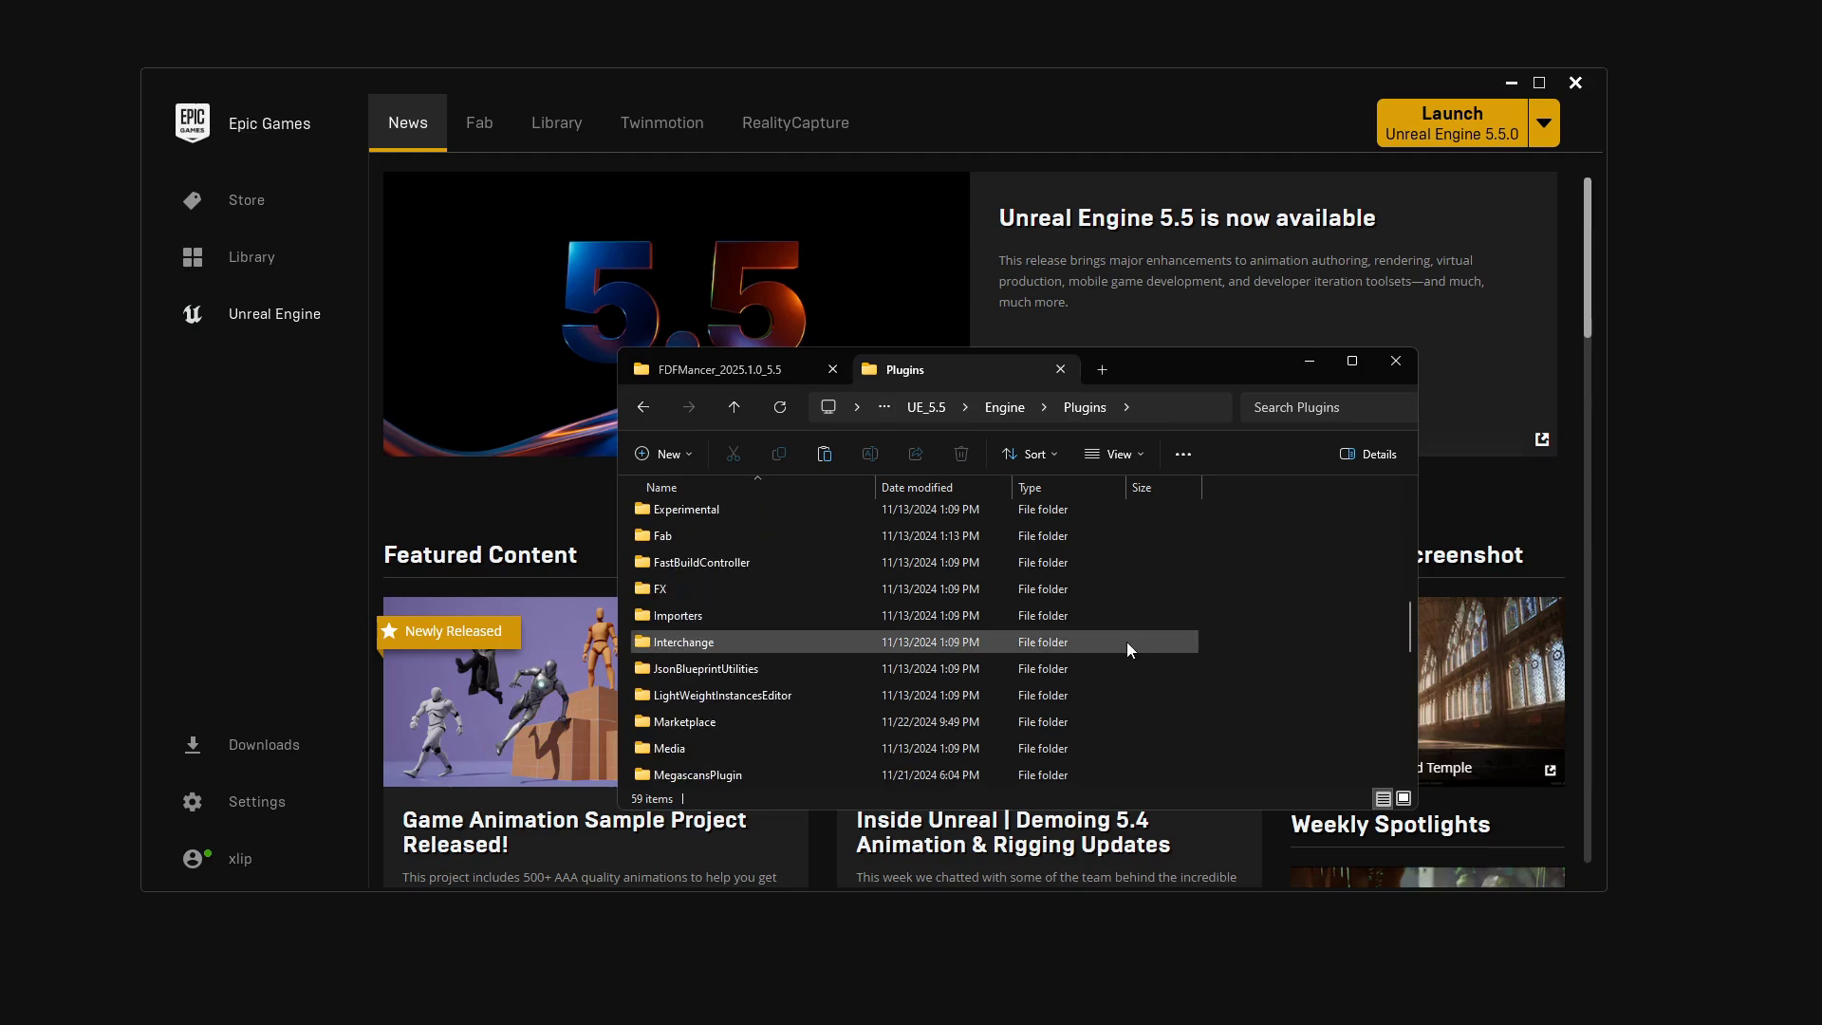
click(667, 723)
right_click(1280, 658)
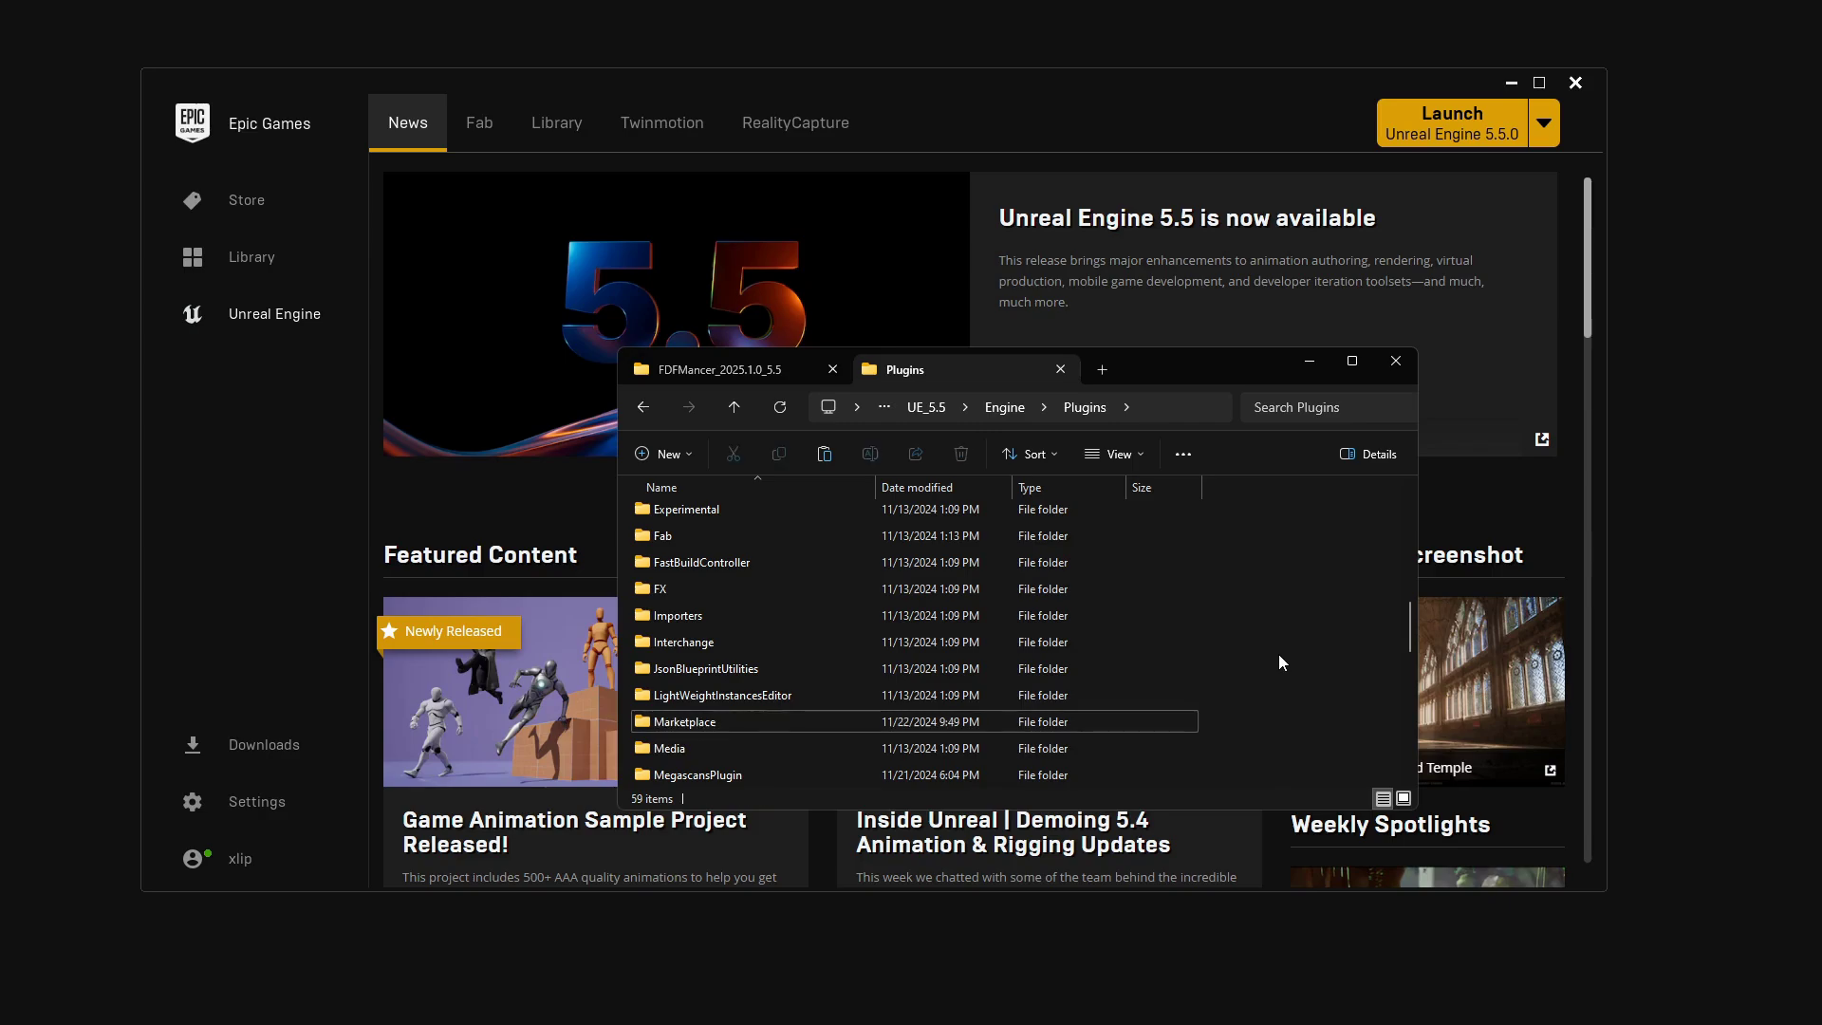
mouse_move(1304, 799)
click(1526, 801)
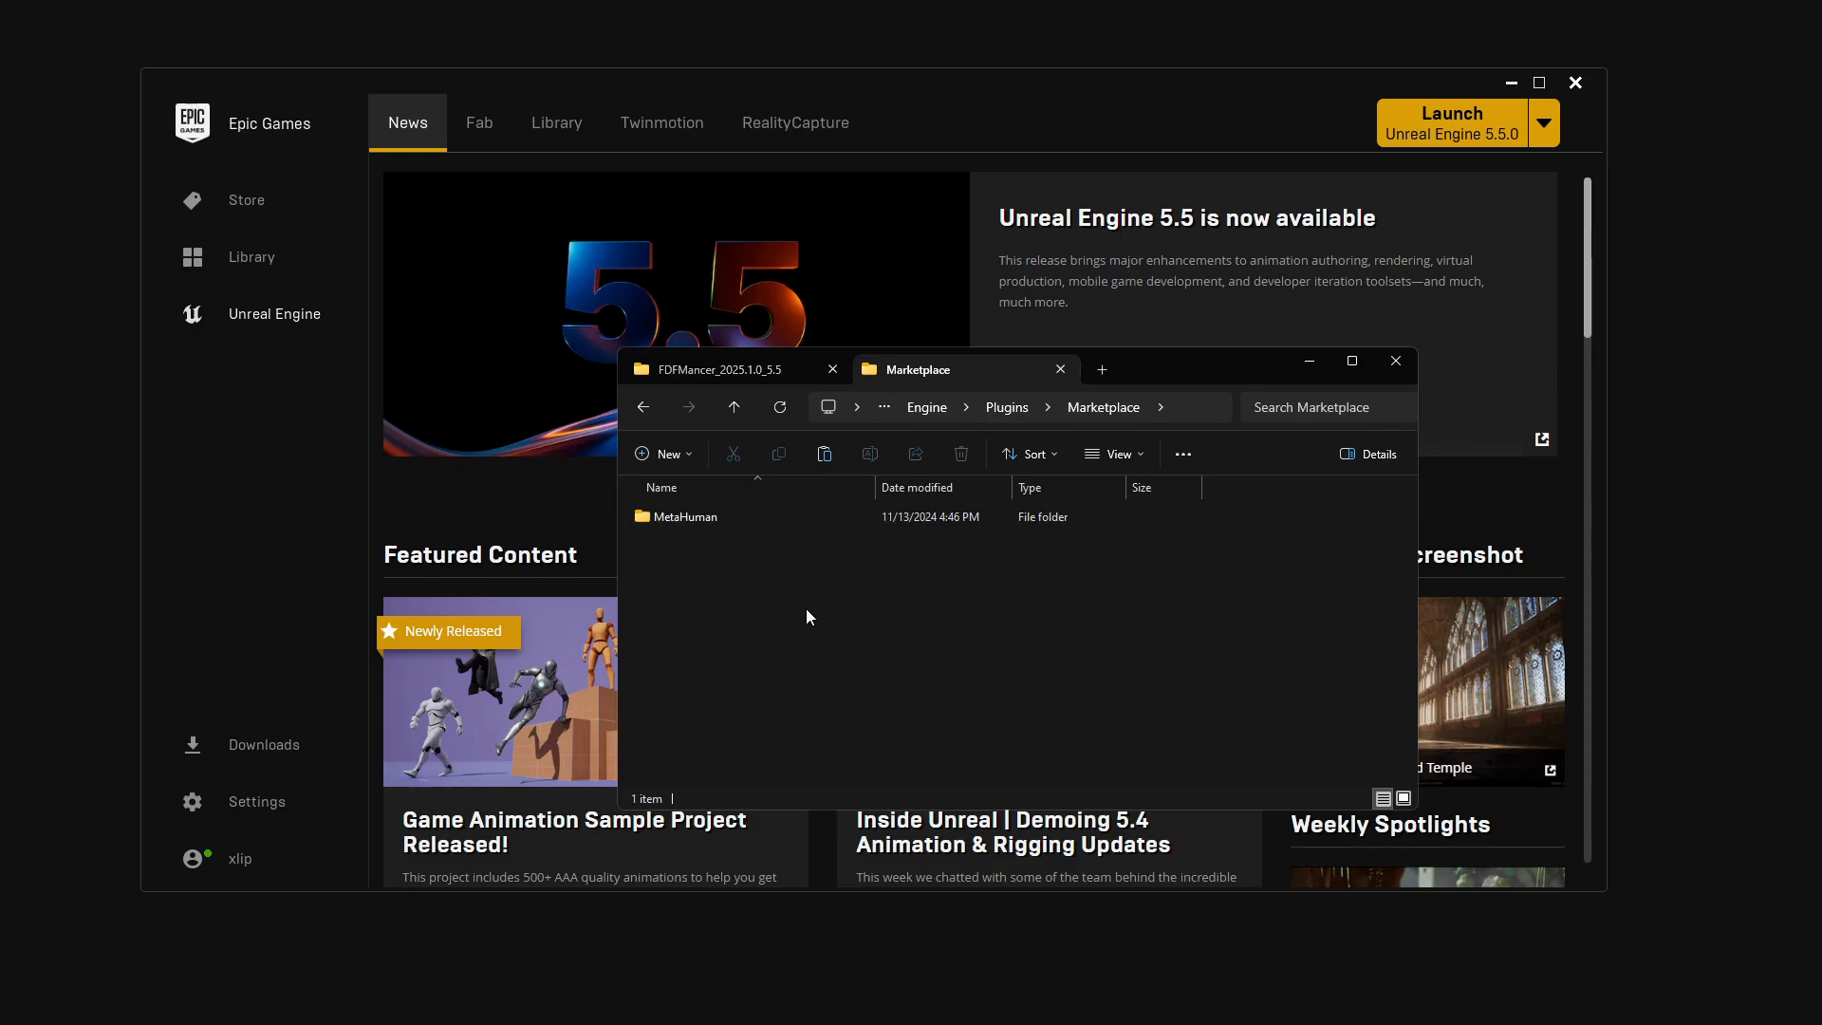
- Copy the FDFMancer folder from the extracted download into the engine's Marketplace folder
key(ctrl+v)
click(773, 613)
click(703, 380)
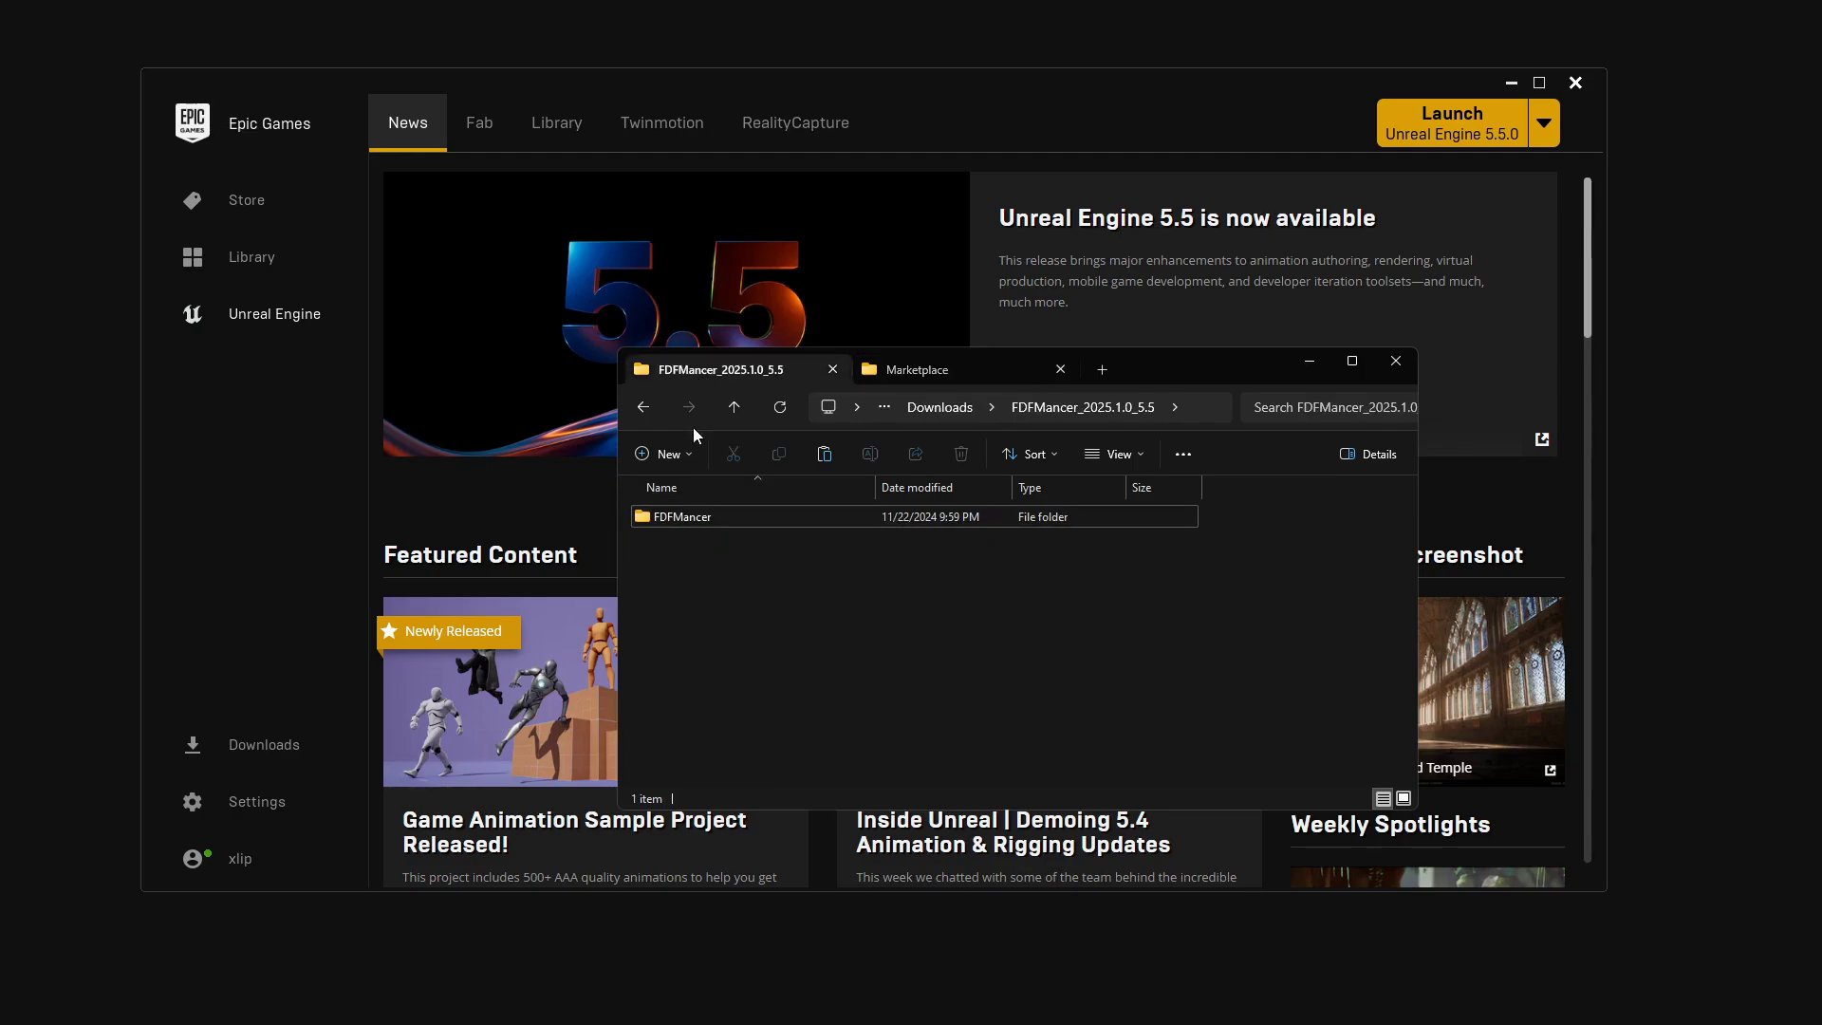
click(928, 378)
drag(744, 596, 829, 571)
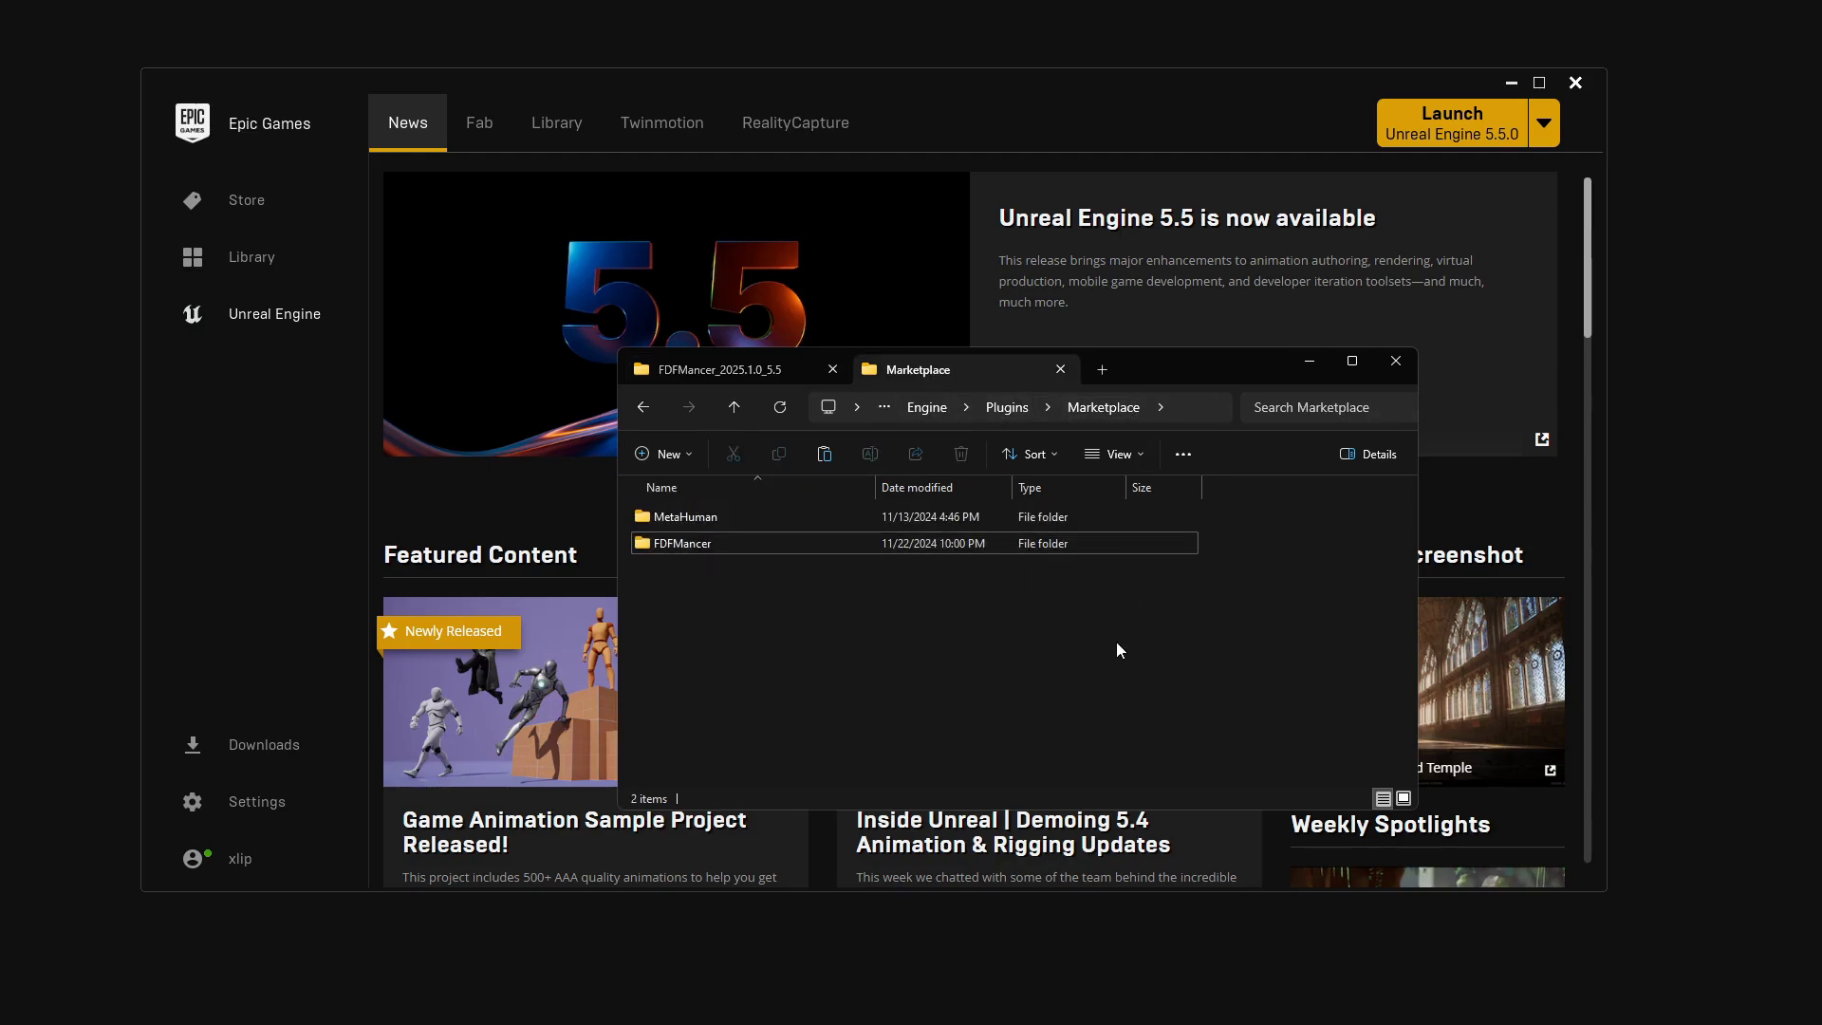
- Launch Unreal Engine 5.5.0 from the Epic Games Launcher and create a blank Games project named DepthFrameMancer
click(974, 87)
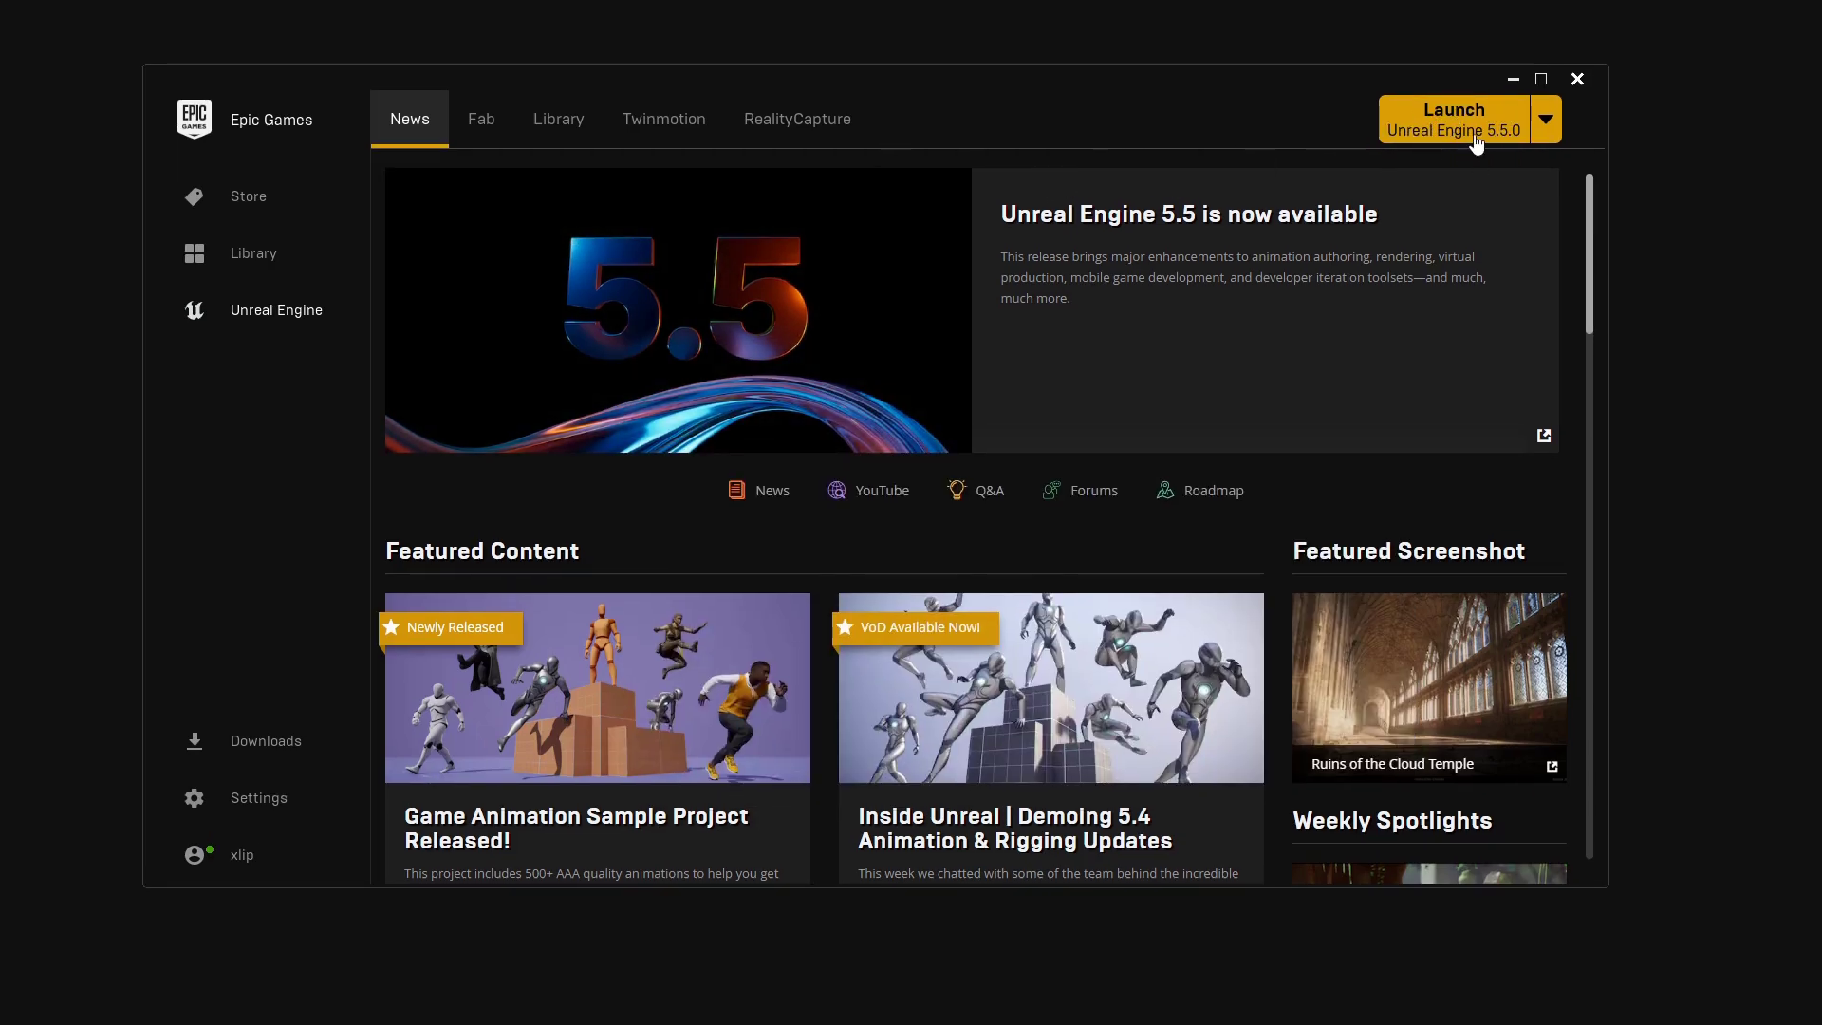
click(1439, 133)
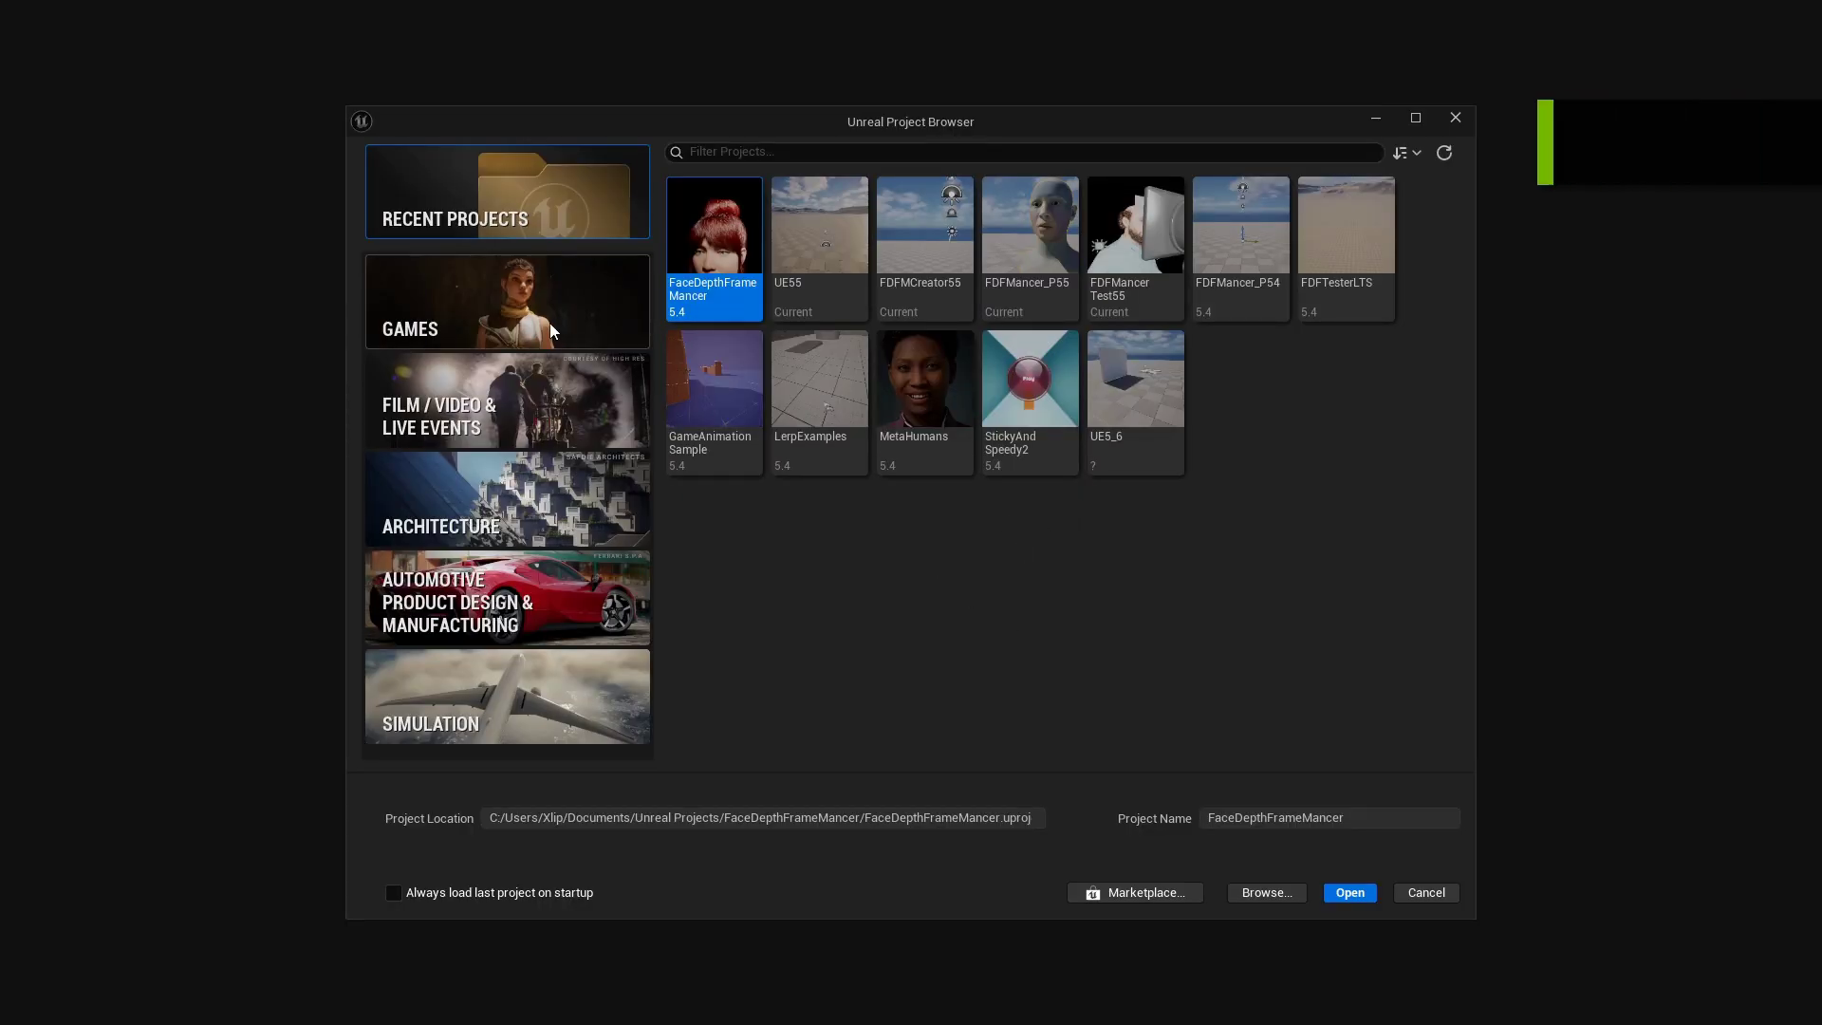
click(508, 301)
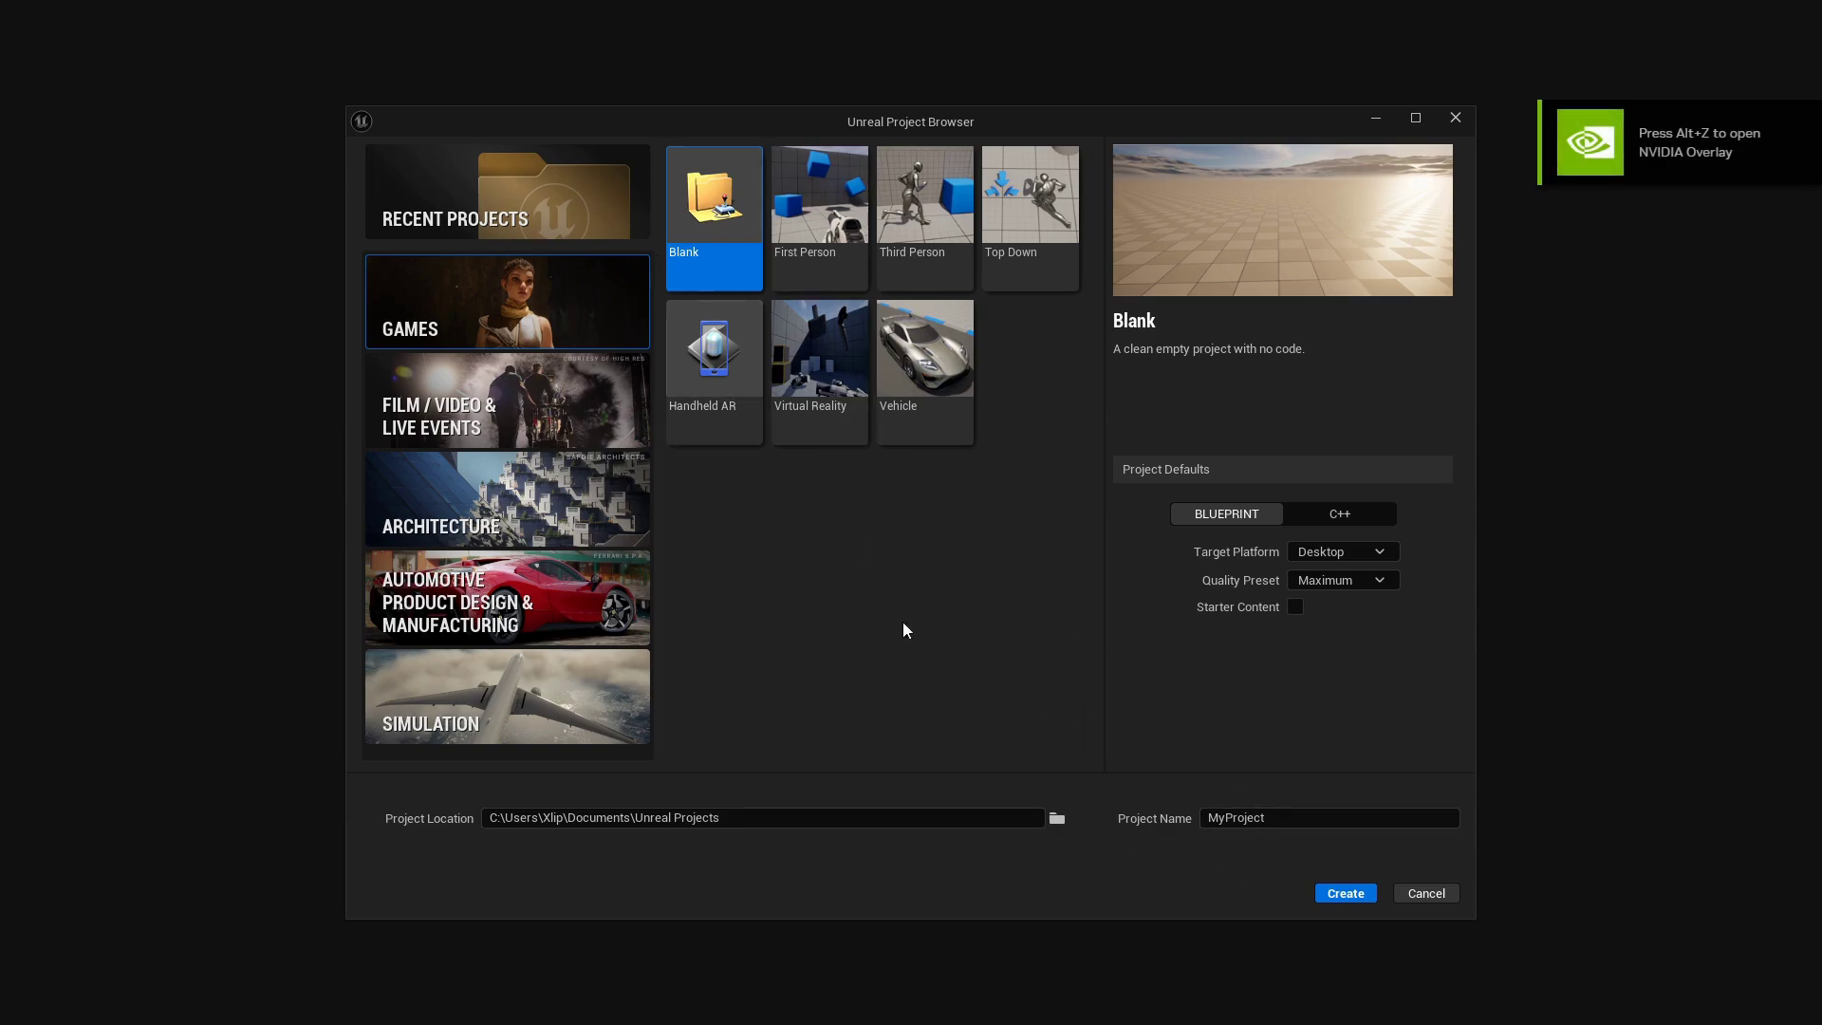
click(1281, 817)
text(Depth)
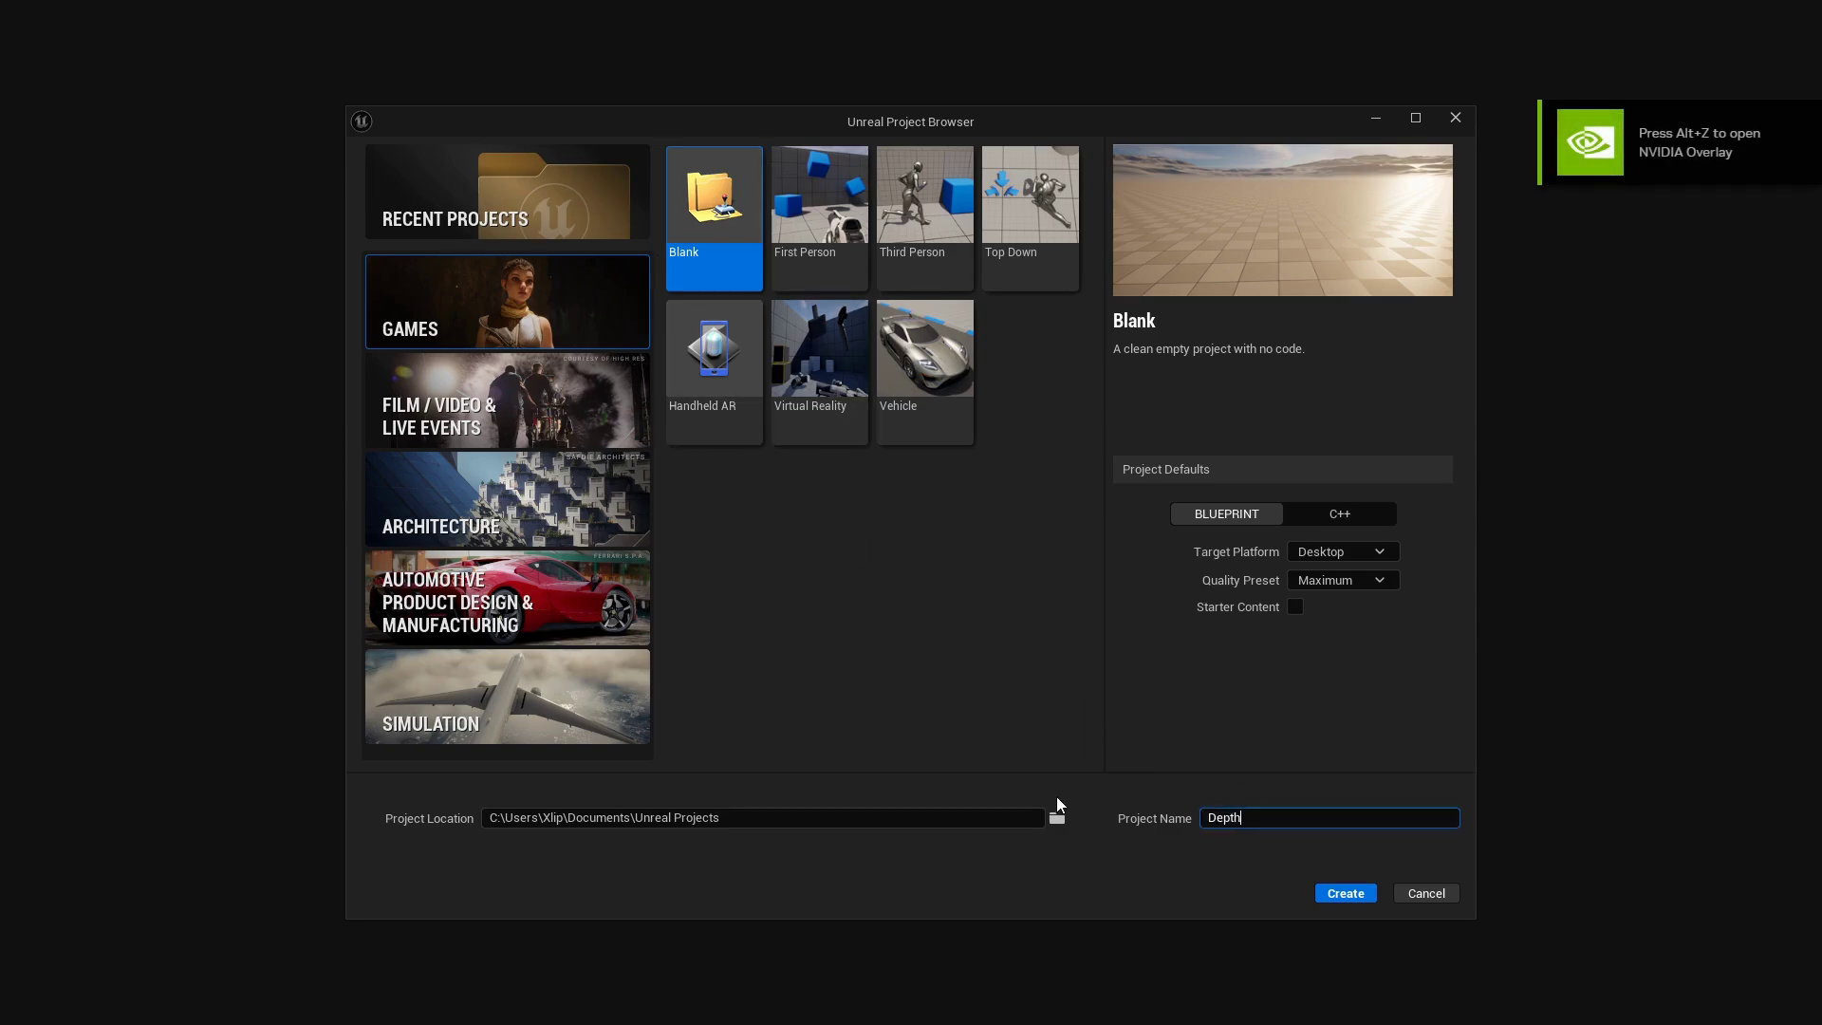
text(FrameMancer)
click(923, 528)
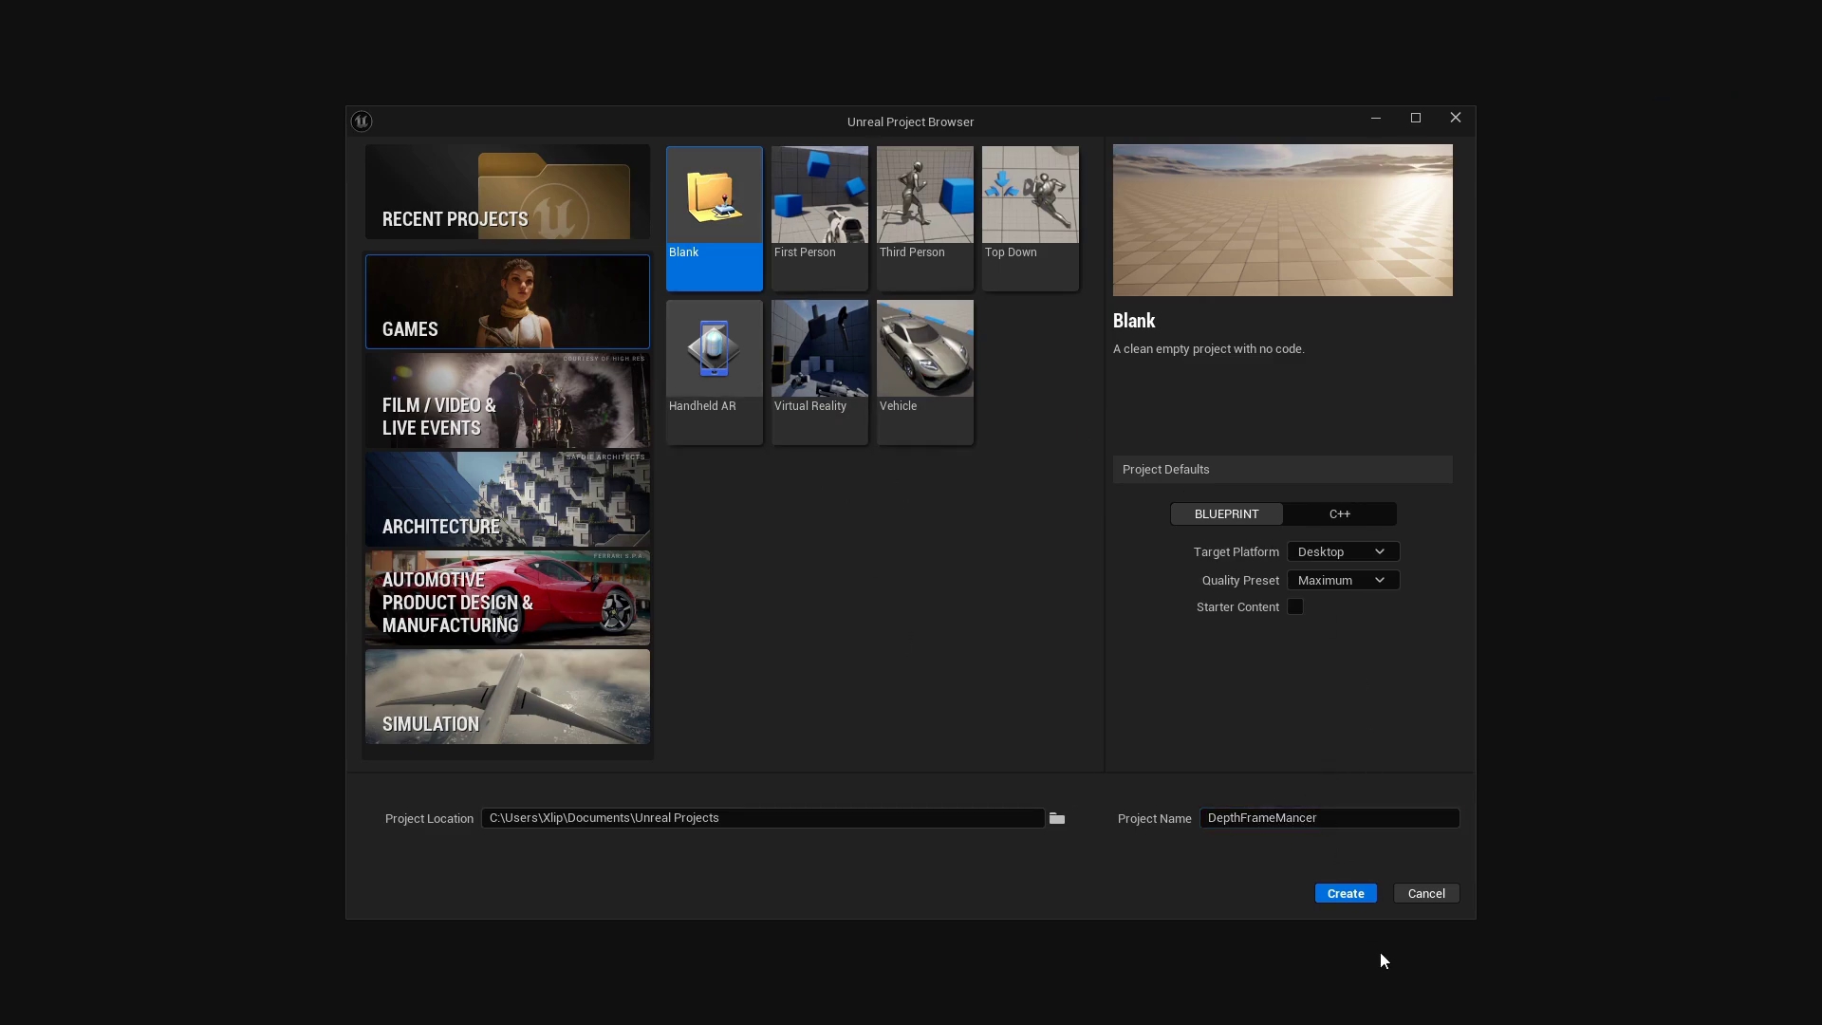
click(1359, 901)
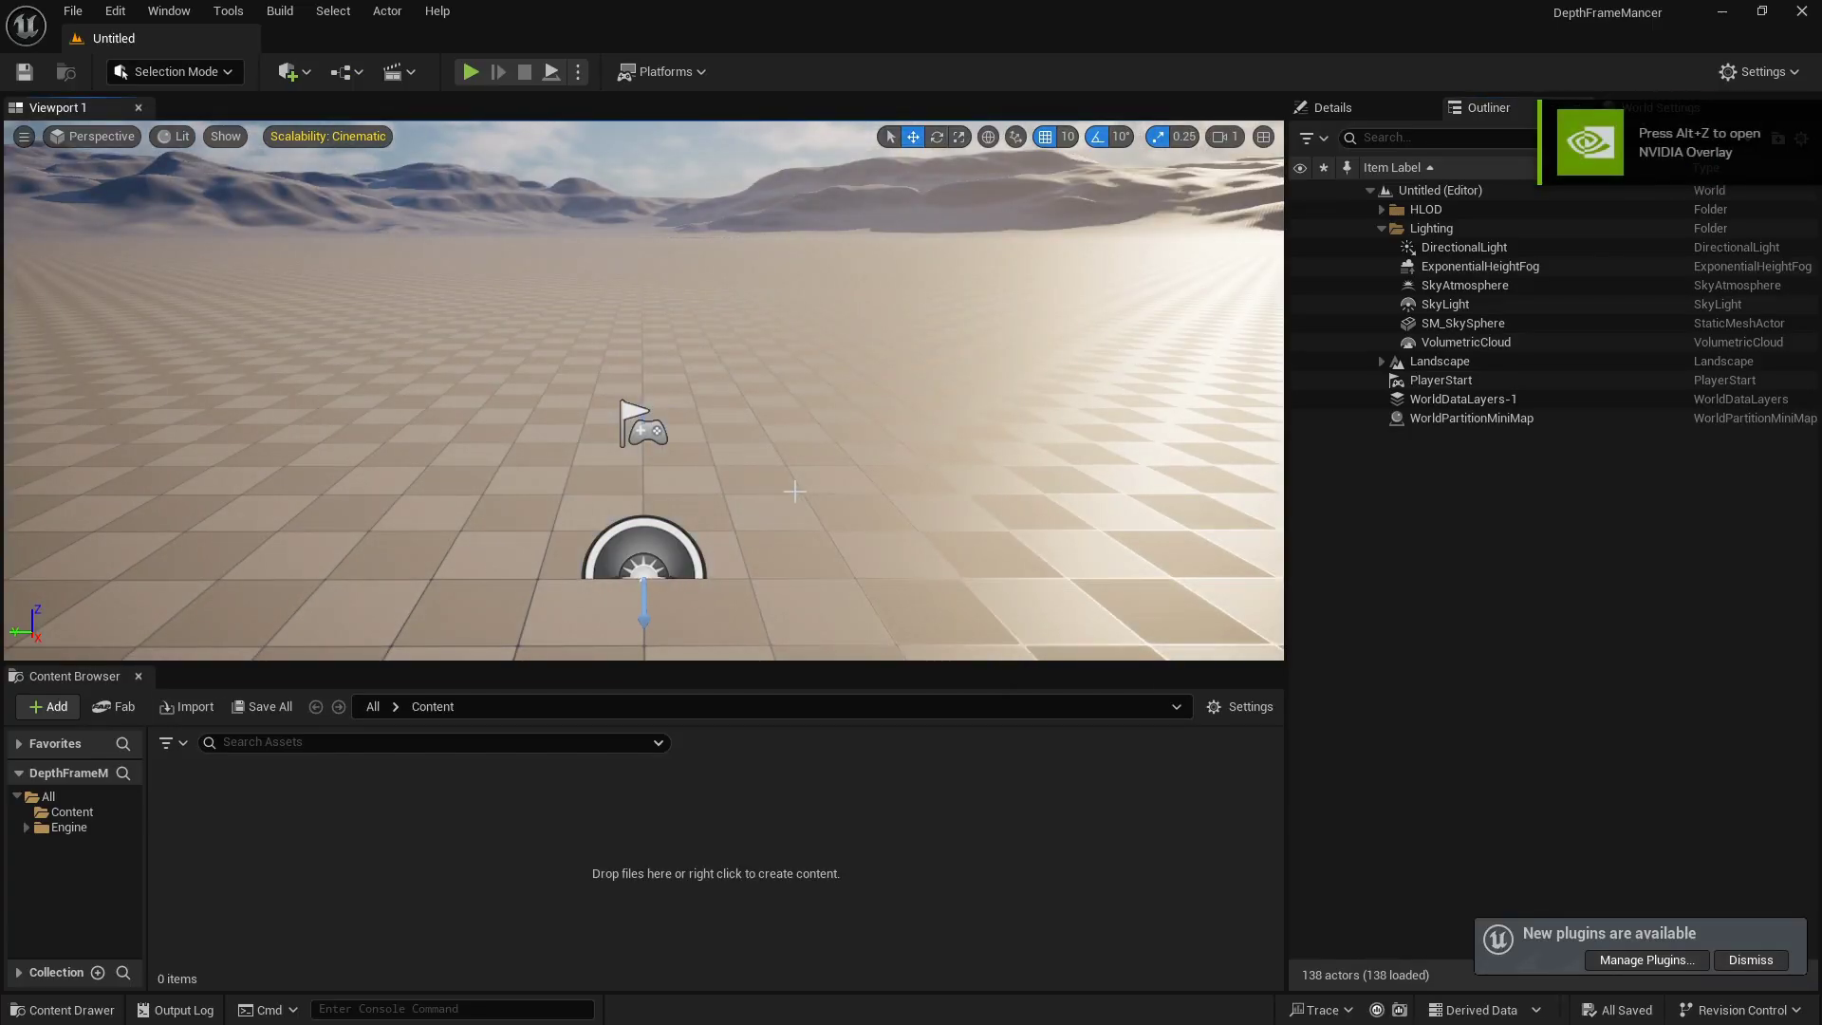
- Open the project's plugin manager and enable MH Face Depth Frame Mancer among the installed plugins
click(115, 12)
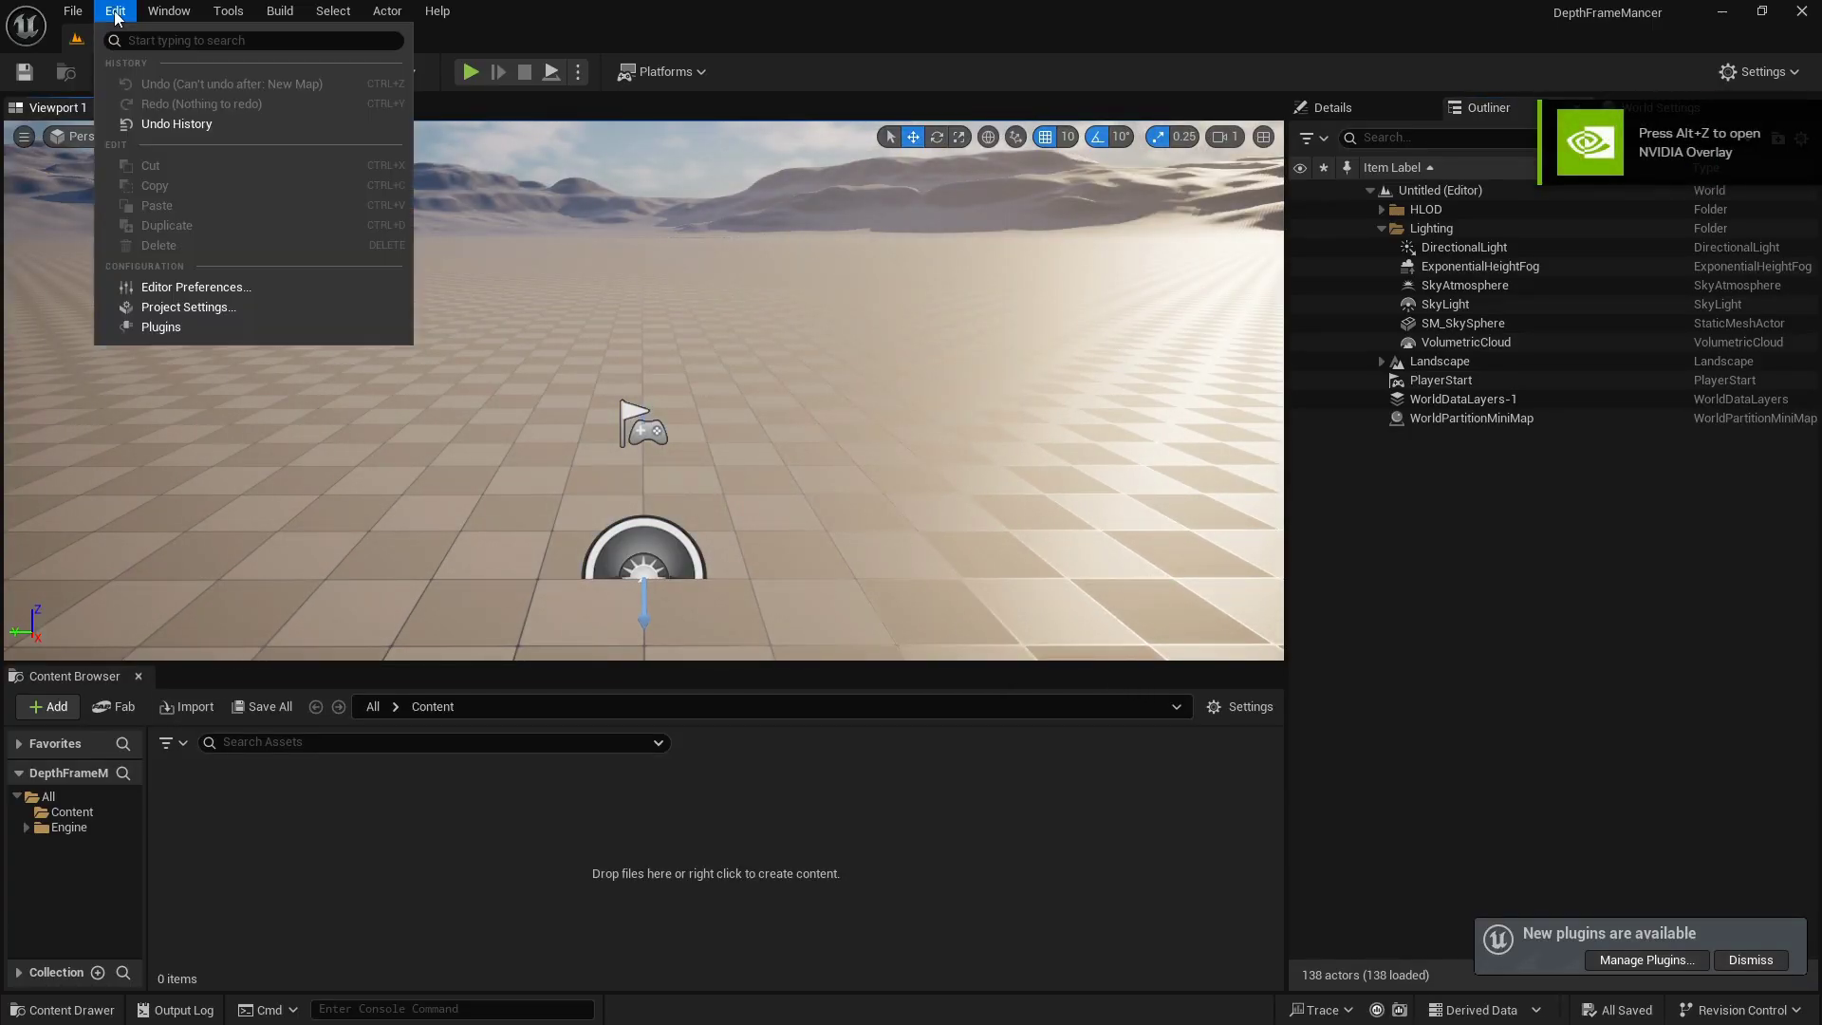
click(163, 327)
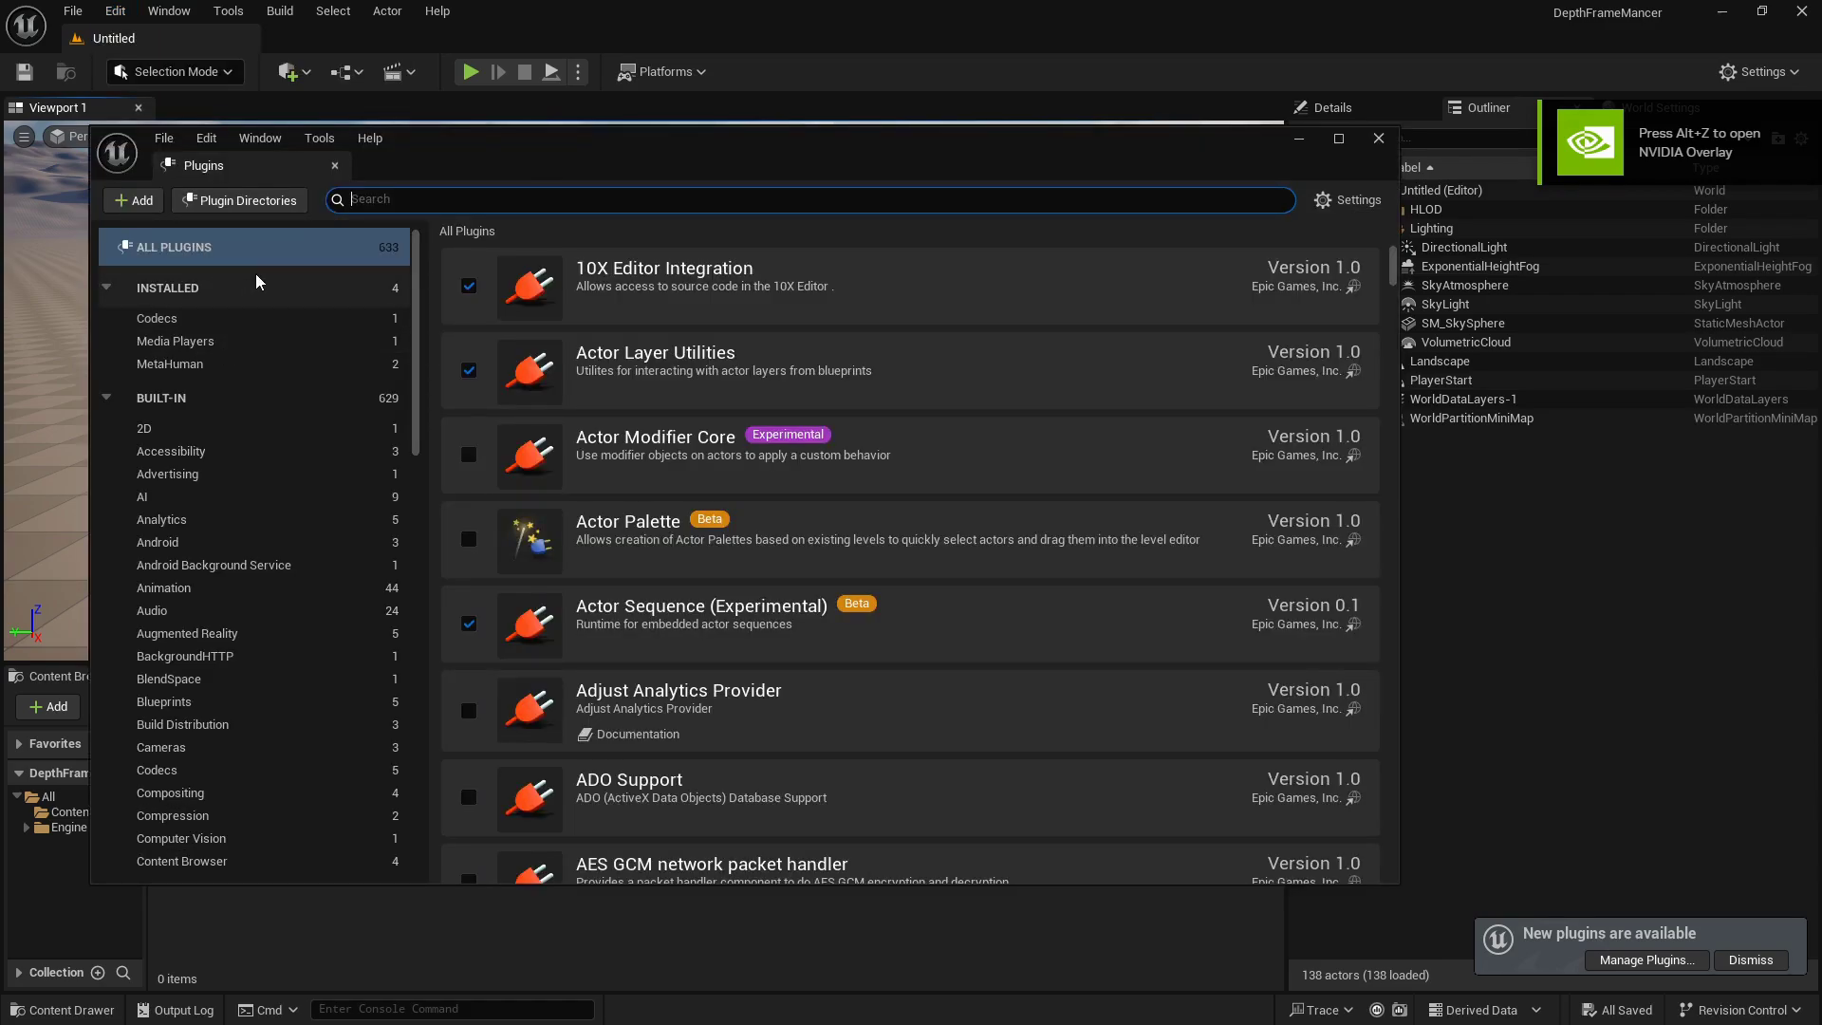
click(174, 296)
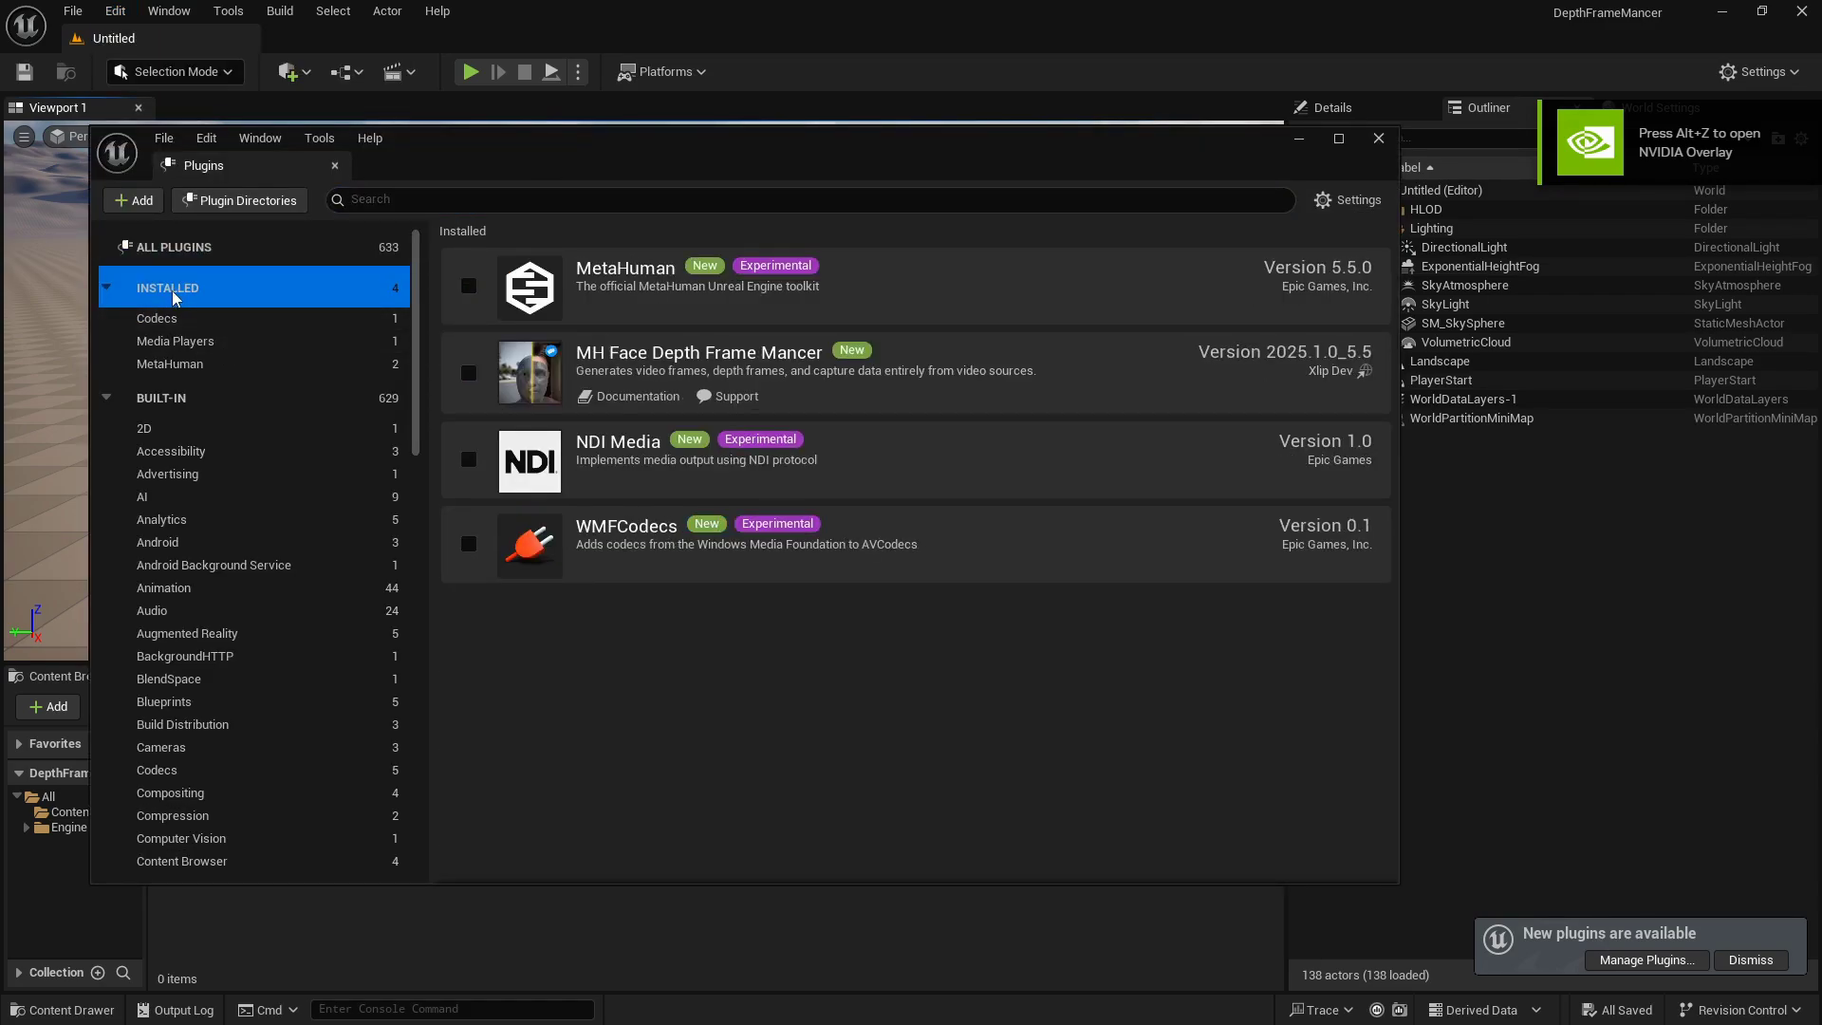
click(468, 372)
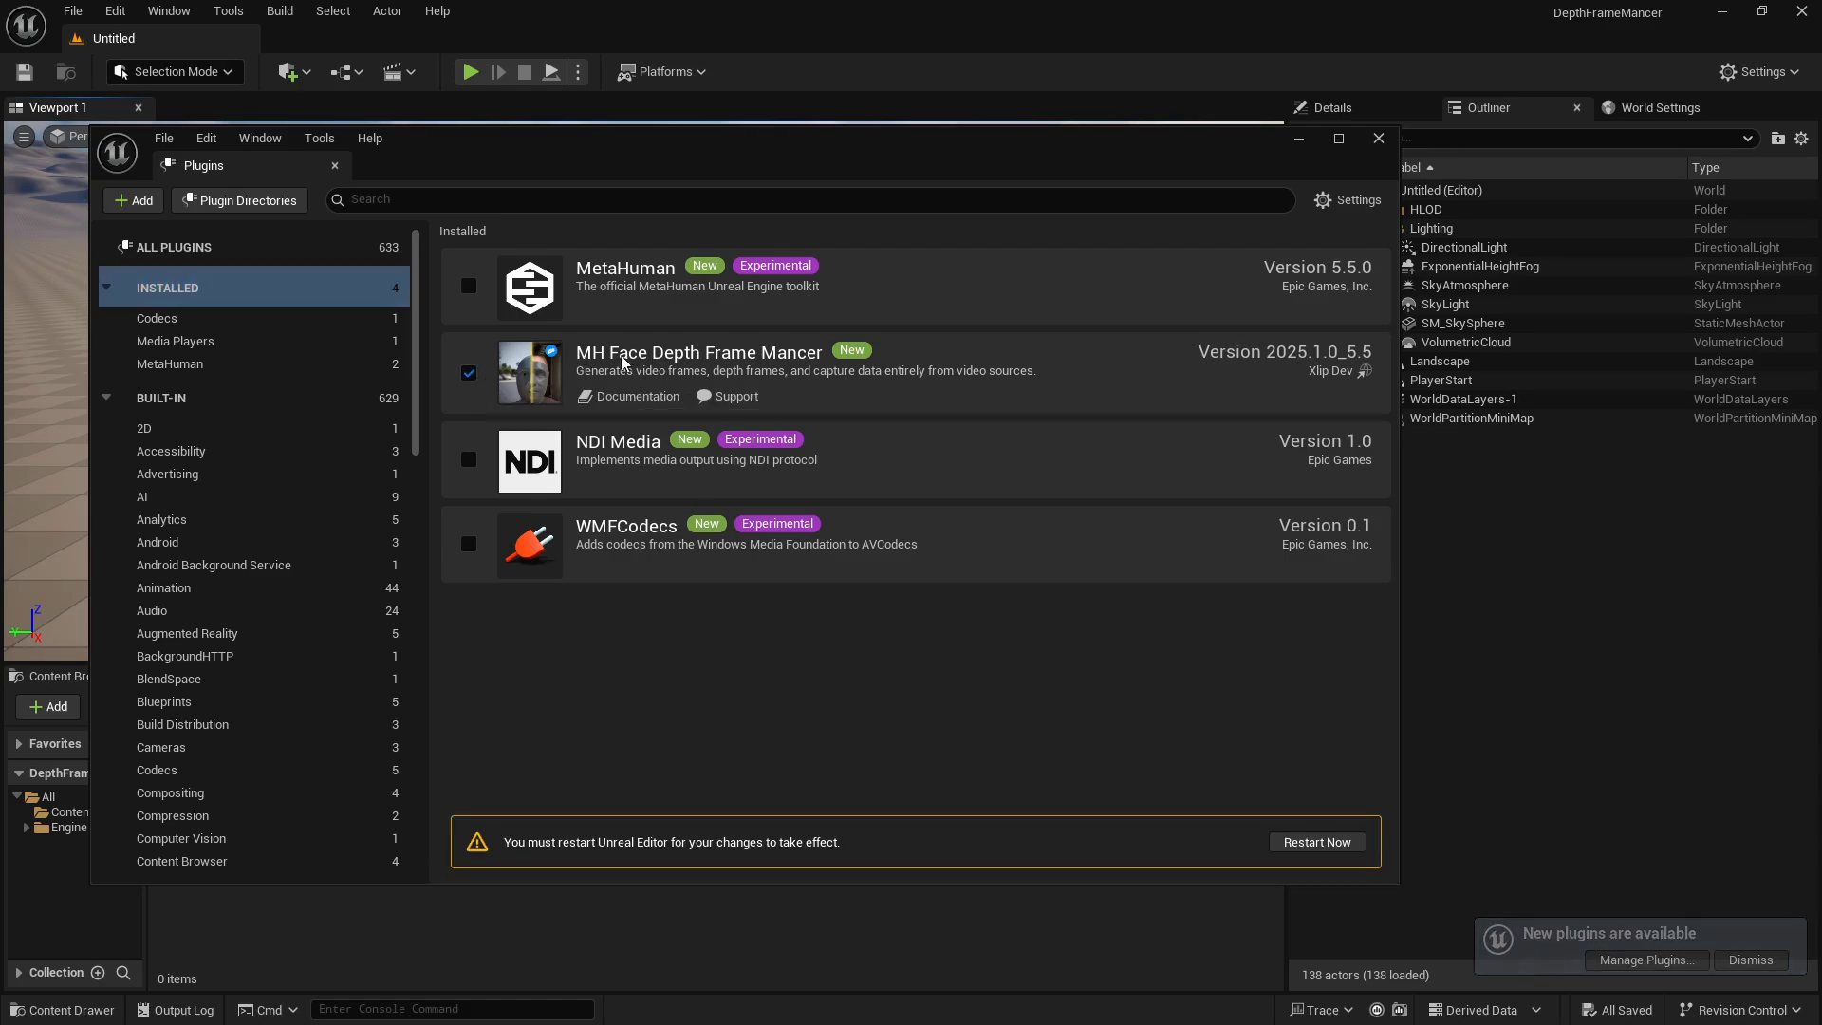
- Search the installed plugins for "Man", and clear the search
click(428, 203)
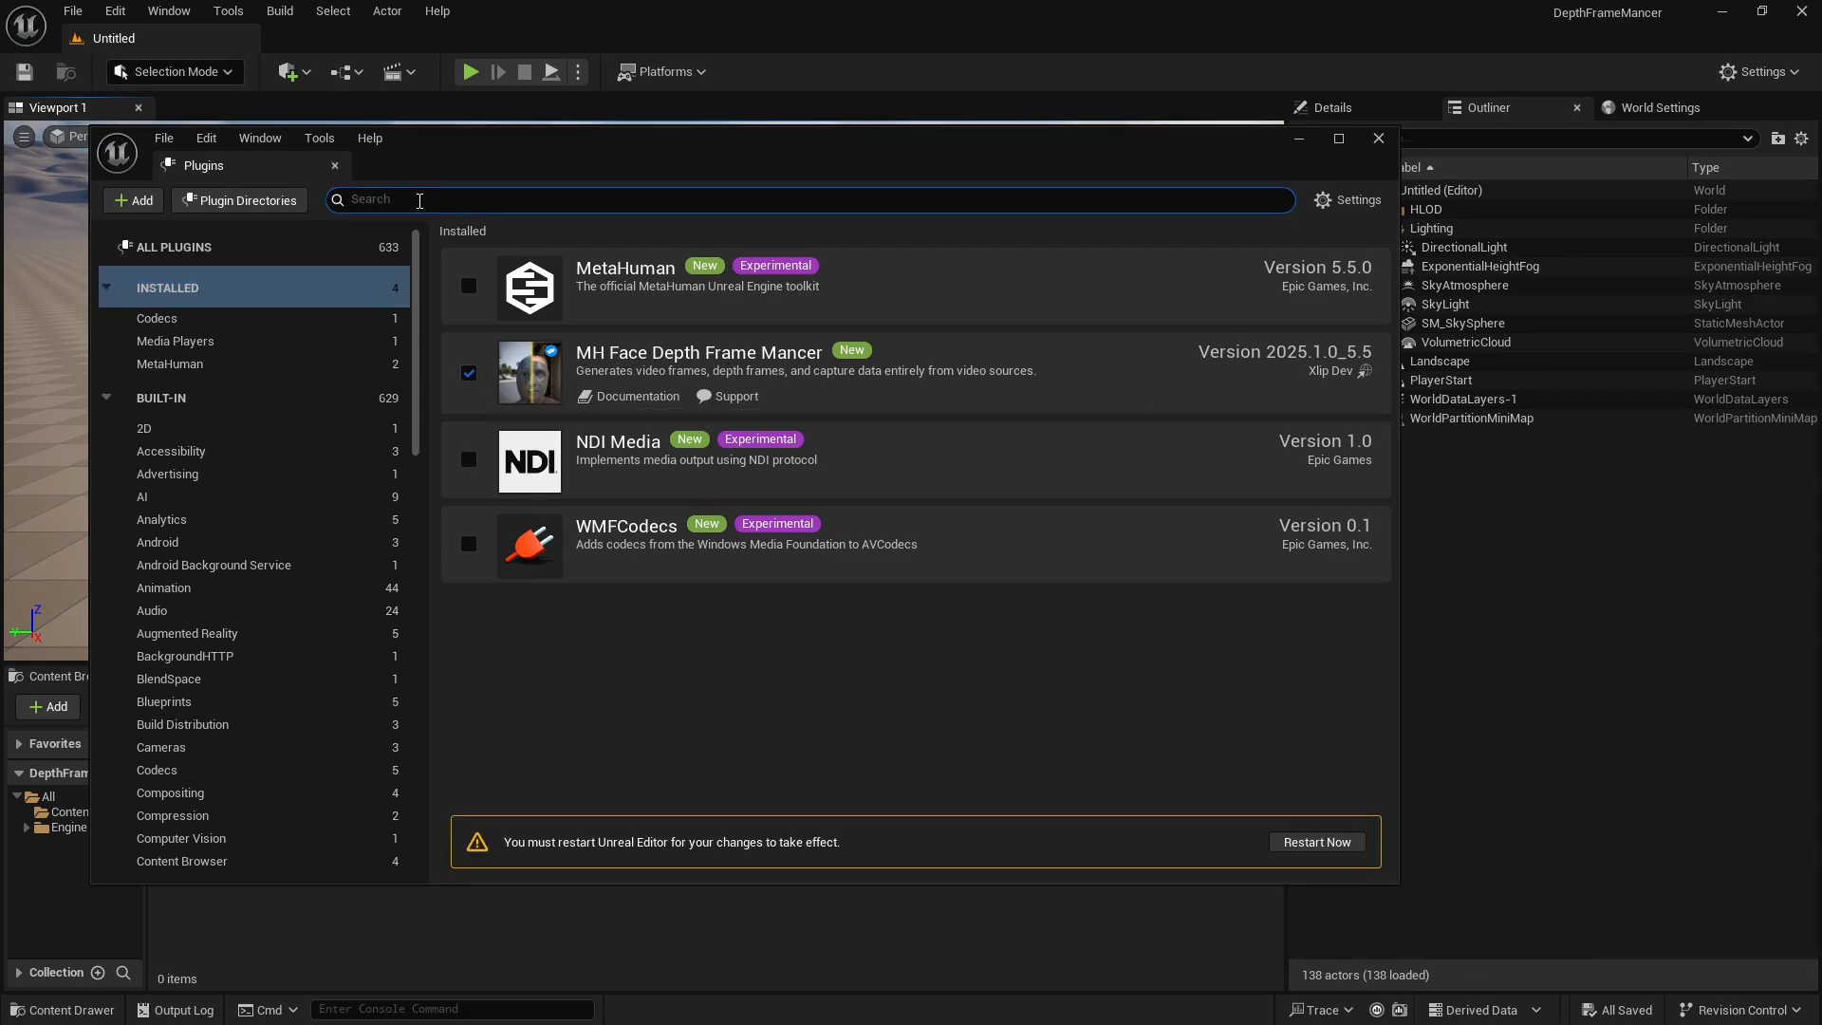
text(Man)
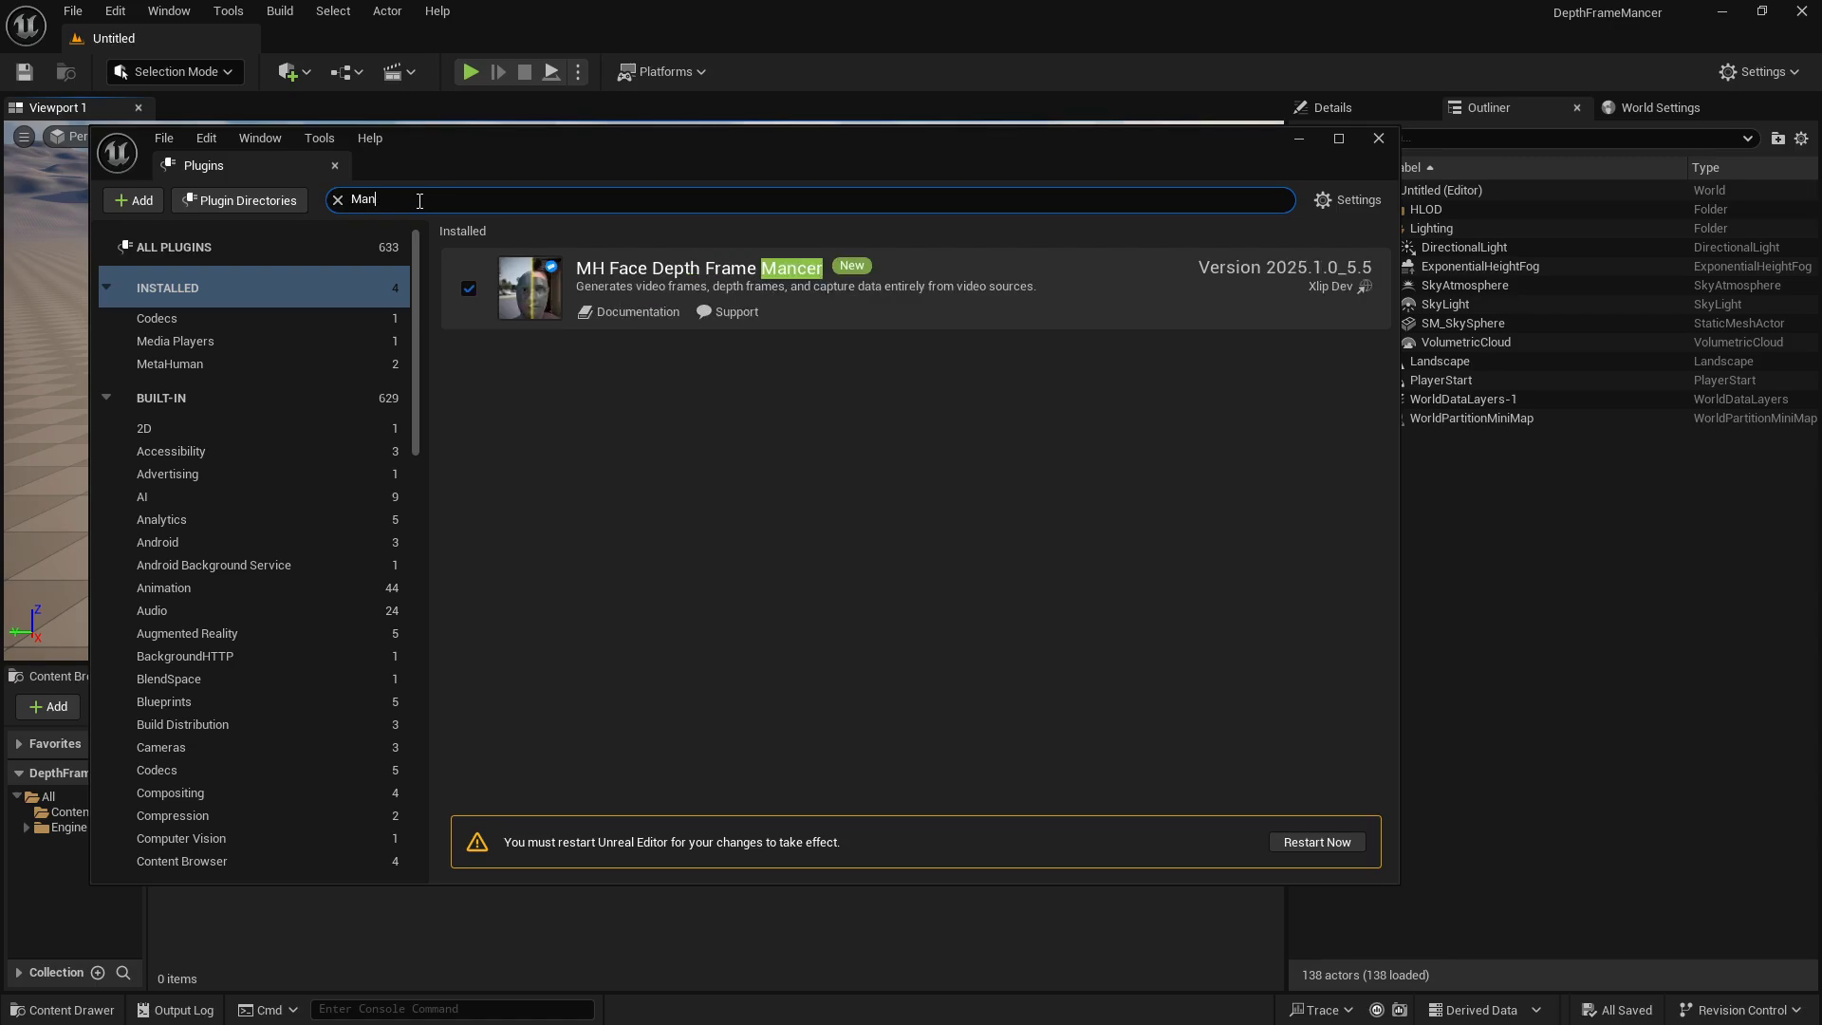
key(BackSpace)
key(BackSpace)
key(BackSpace)
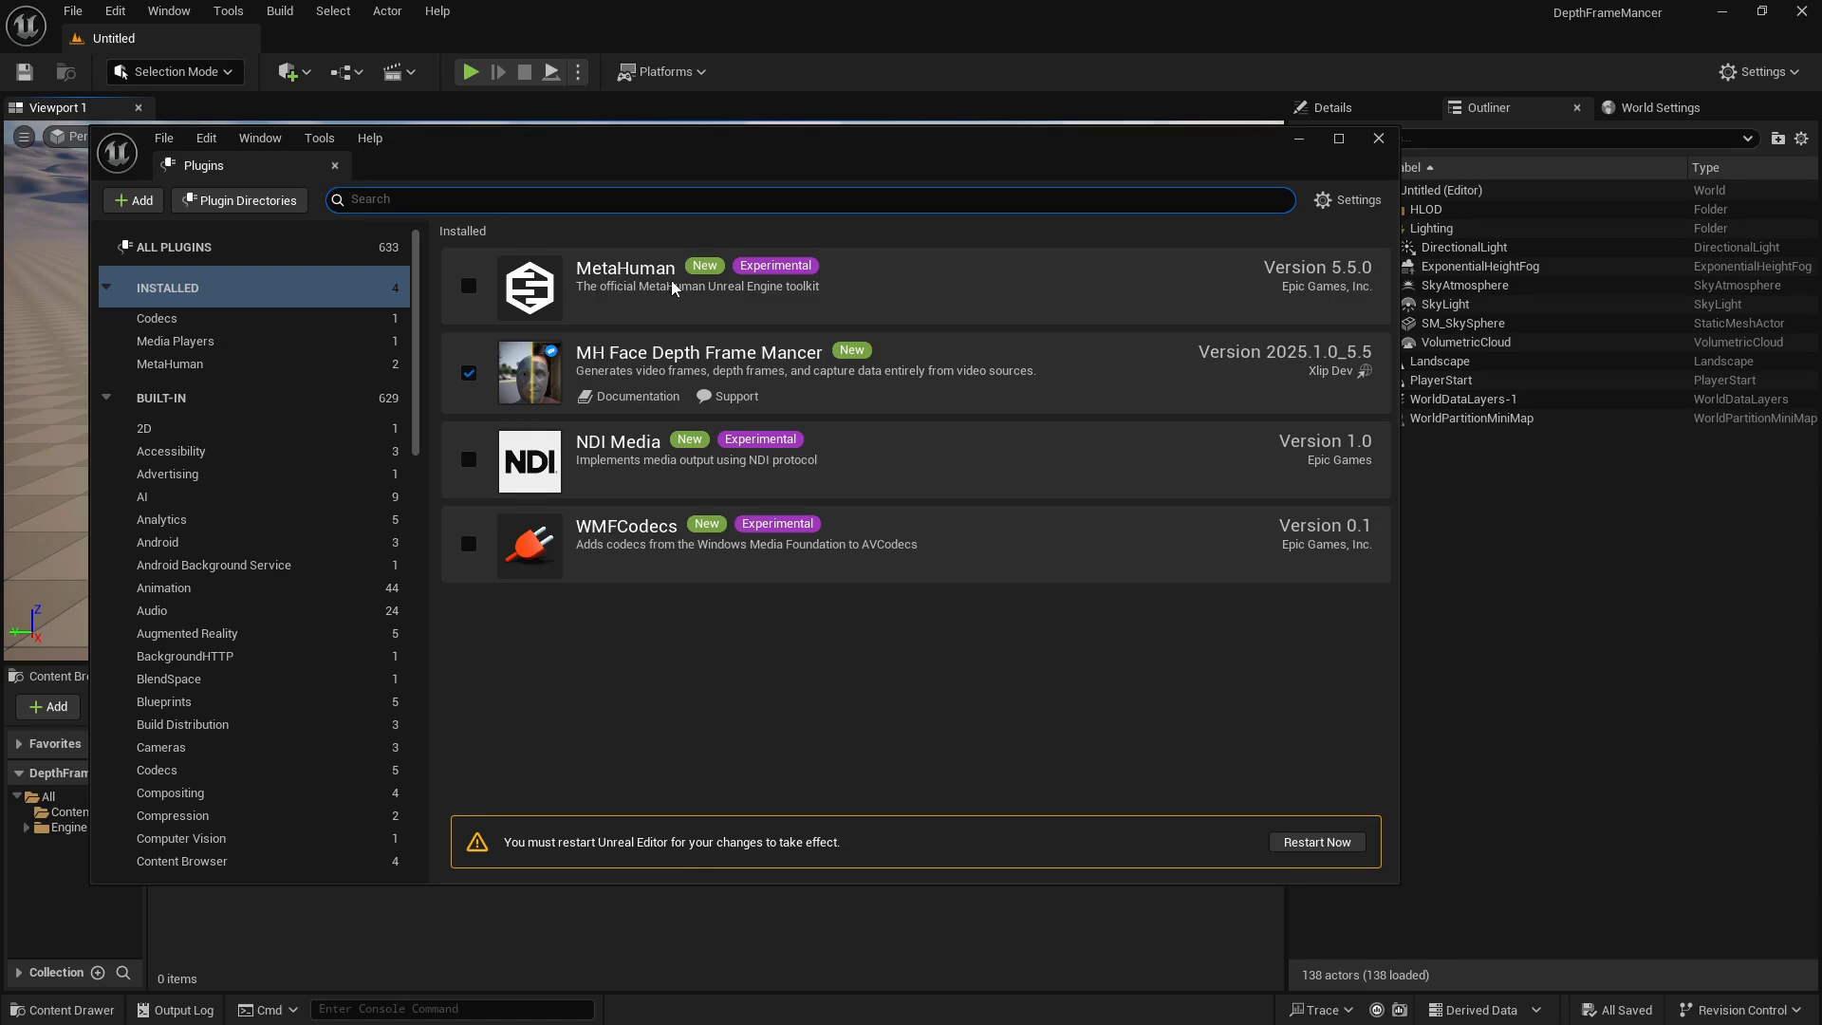
- Enable the experimental MetaHuman plugin for the project
click(468, 289)
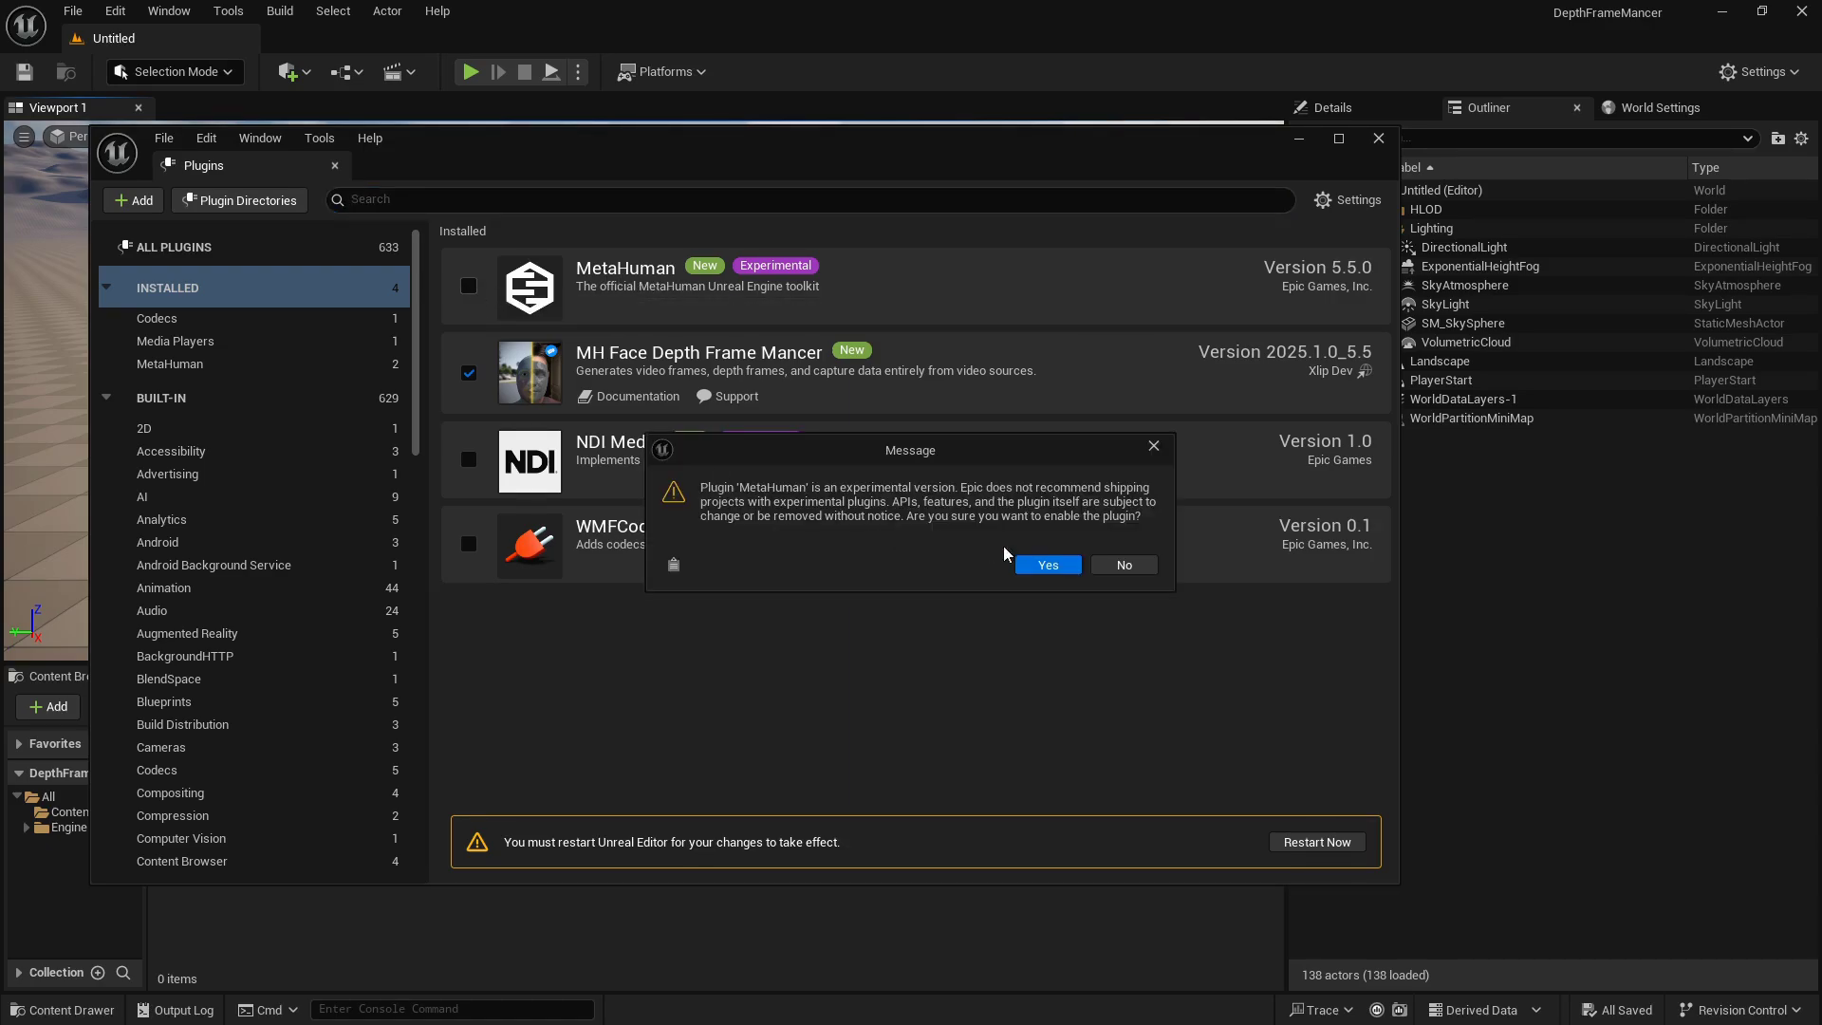
click(1048, 565)
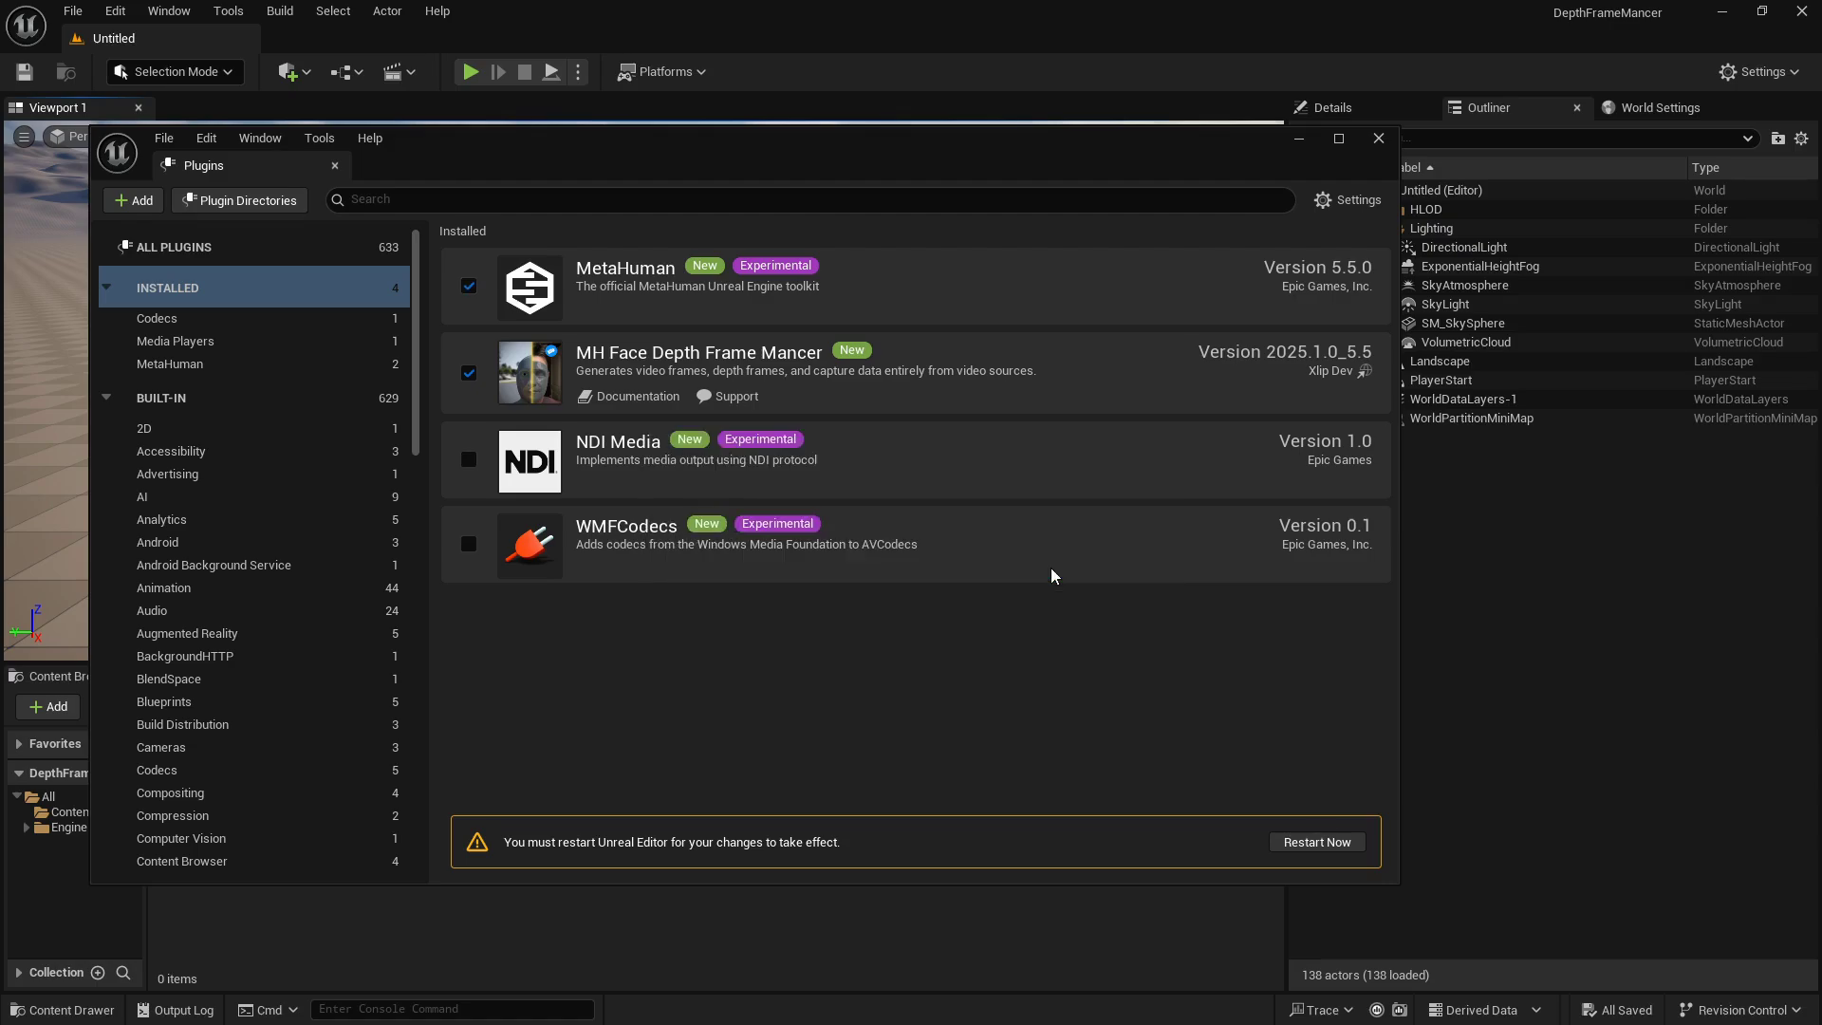
- Switch to the browser to view the MetaHuman Plugin page on Fab, and return to Unreal Editor's plugin list
key(alt+Tab)
key(alt+Tab)
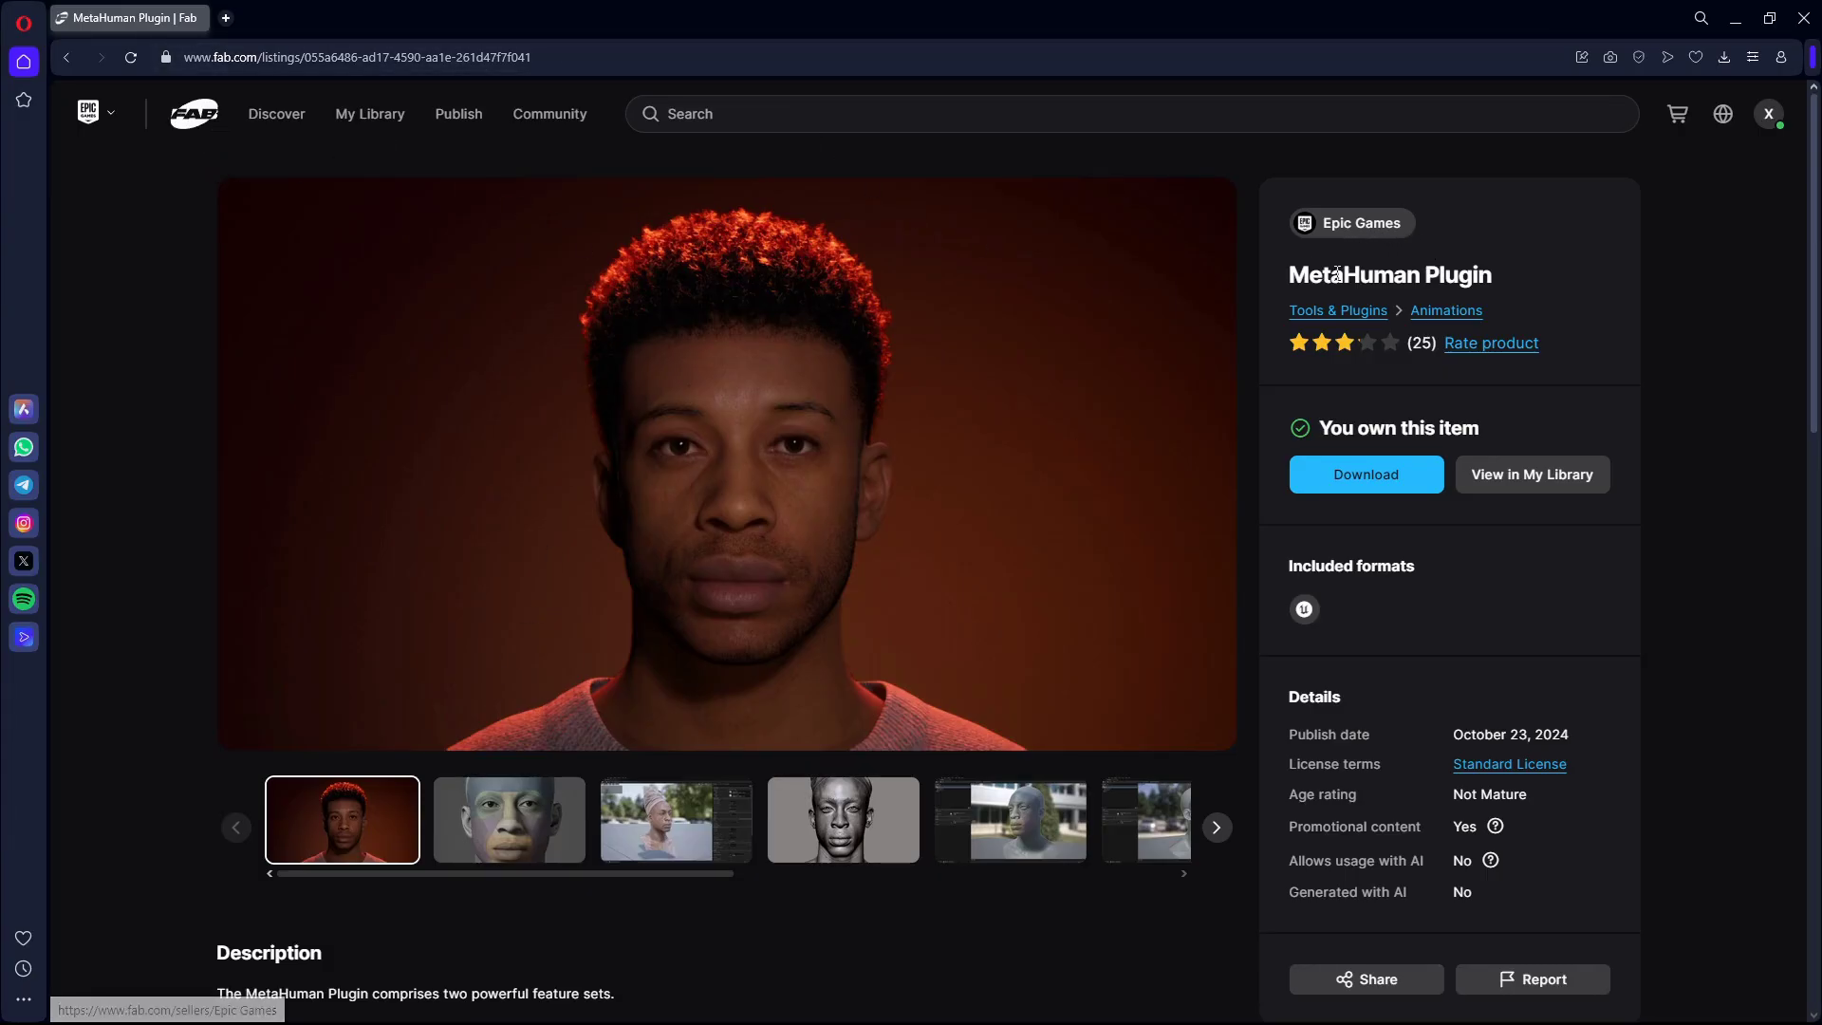
drag(1288, 278, 1530, 285)
click(1528, 290)
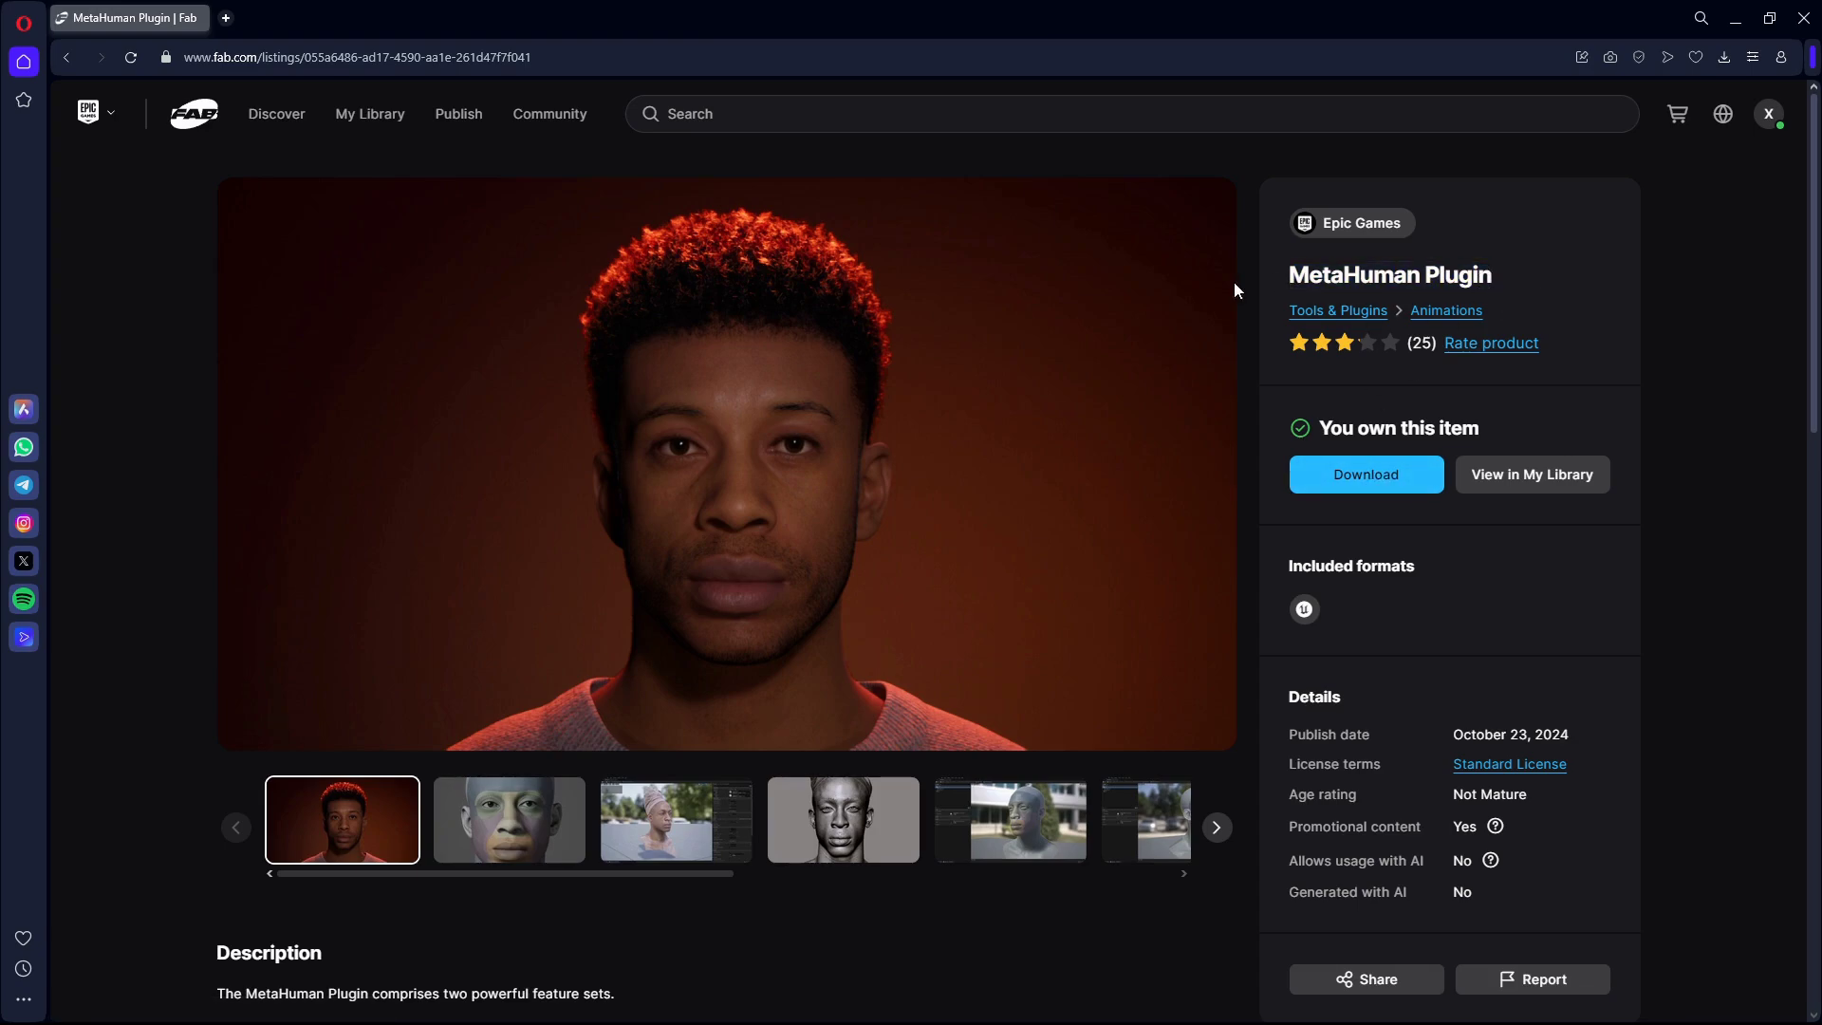
click(1736, 19)
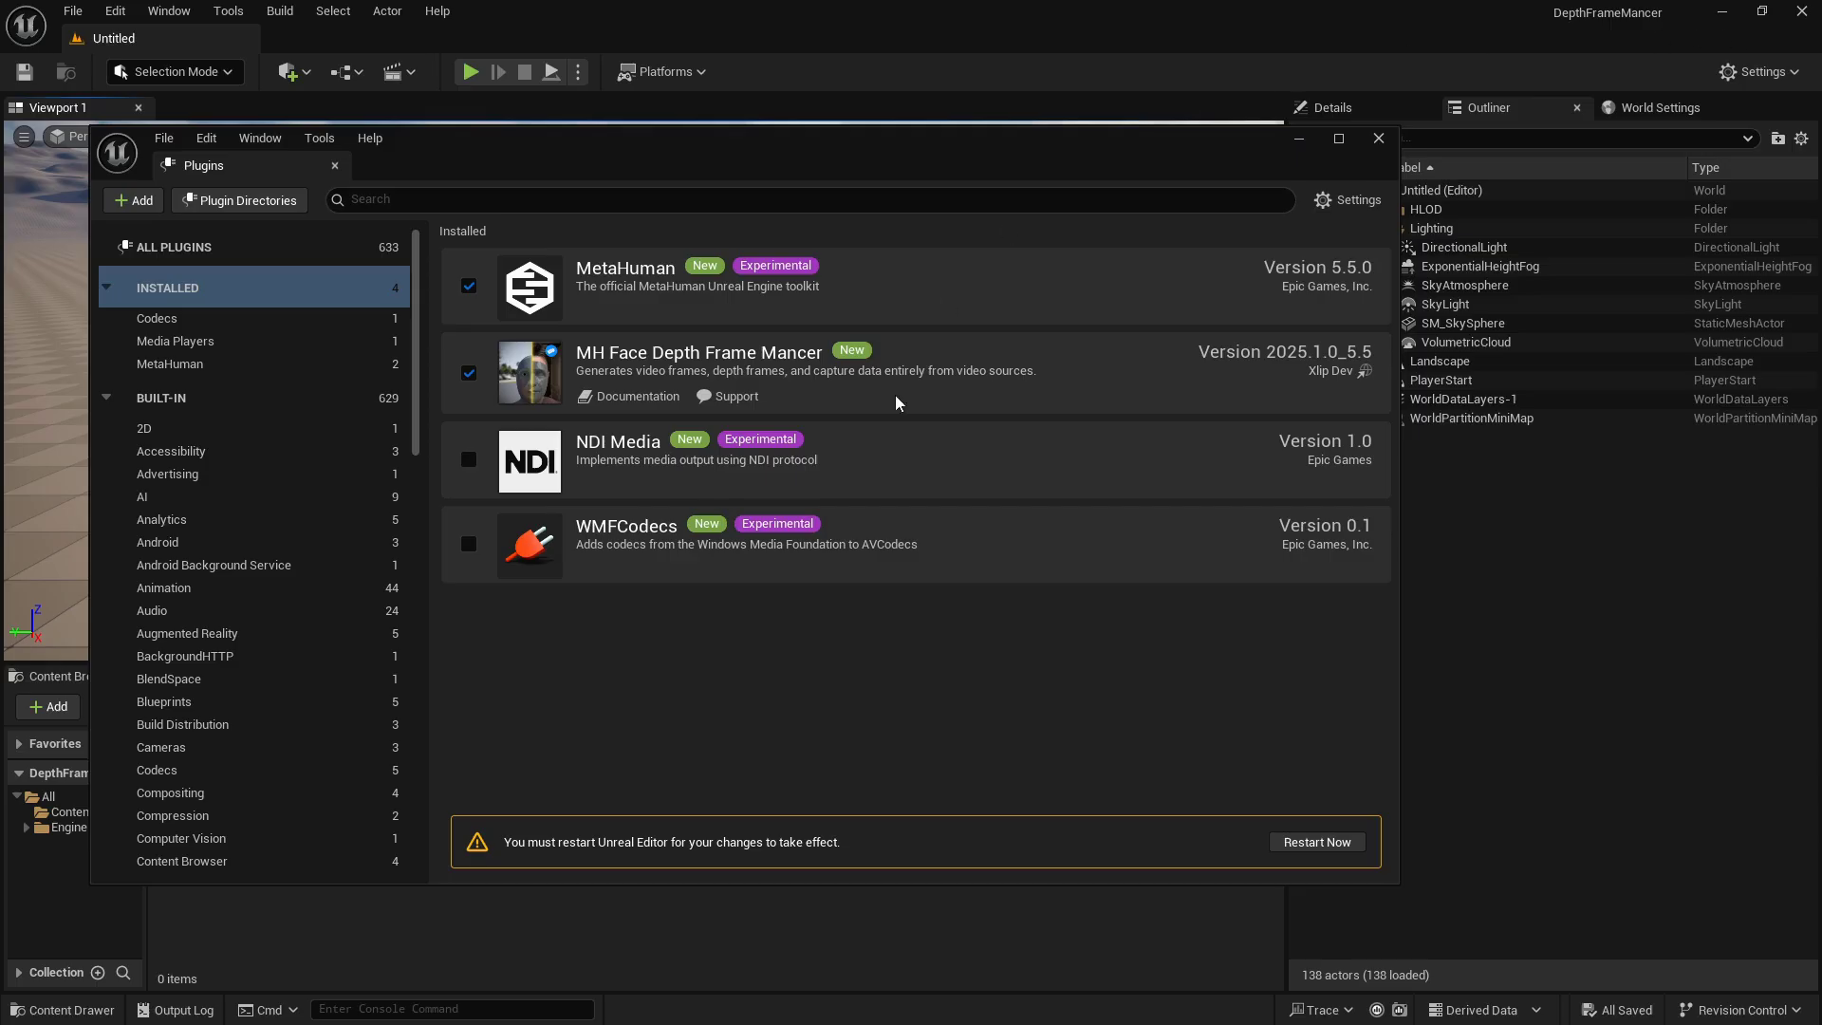
drag(961, 157, 957, 147)
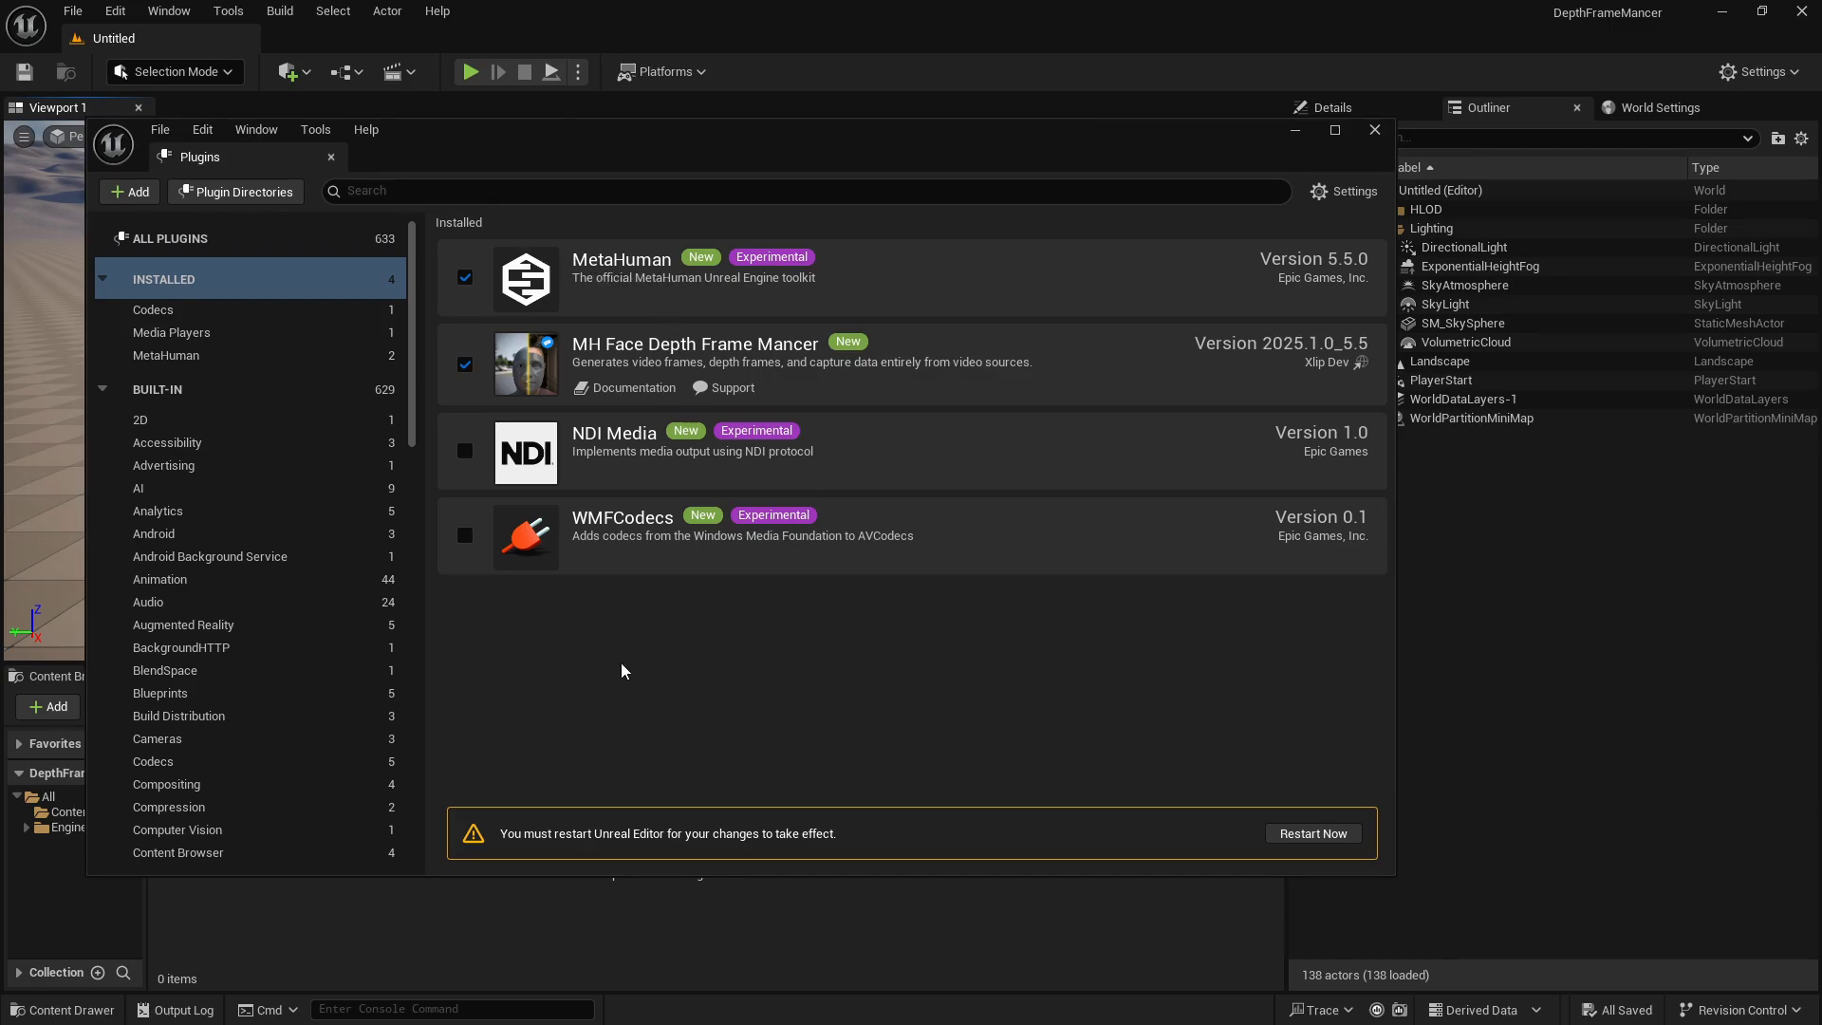
- Close the plugin manager, open Quixel Bridge and display the My MetaHumans collection
click(1375, 130)
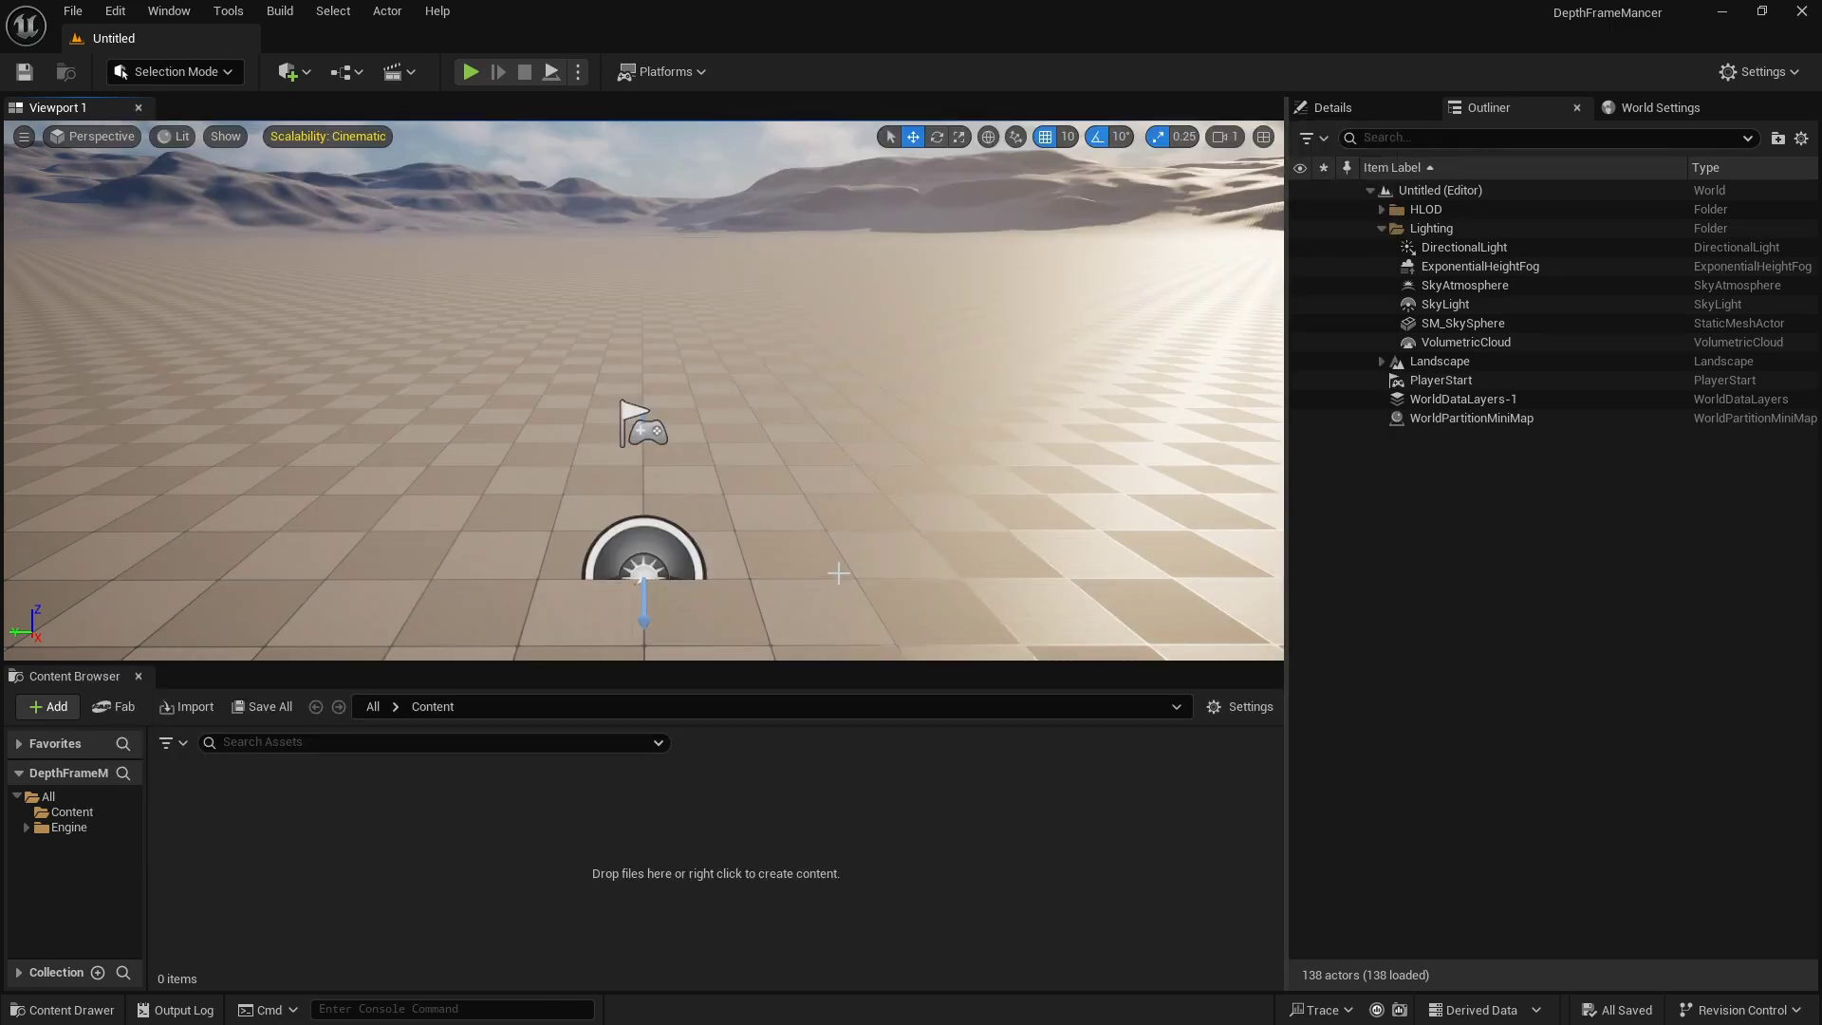
click(169, 11)
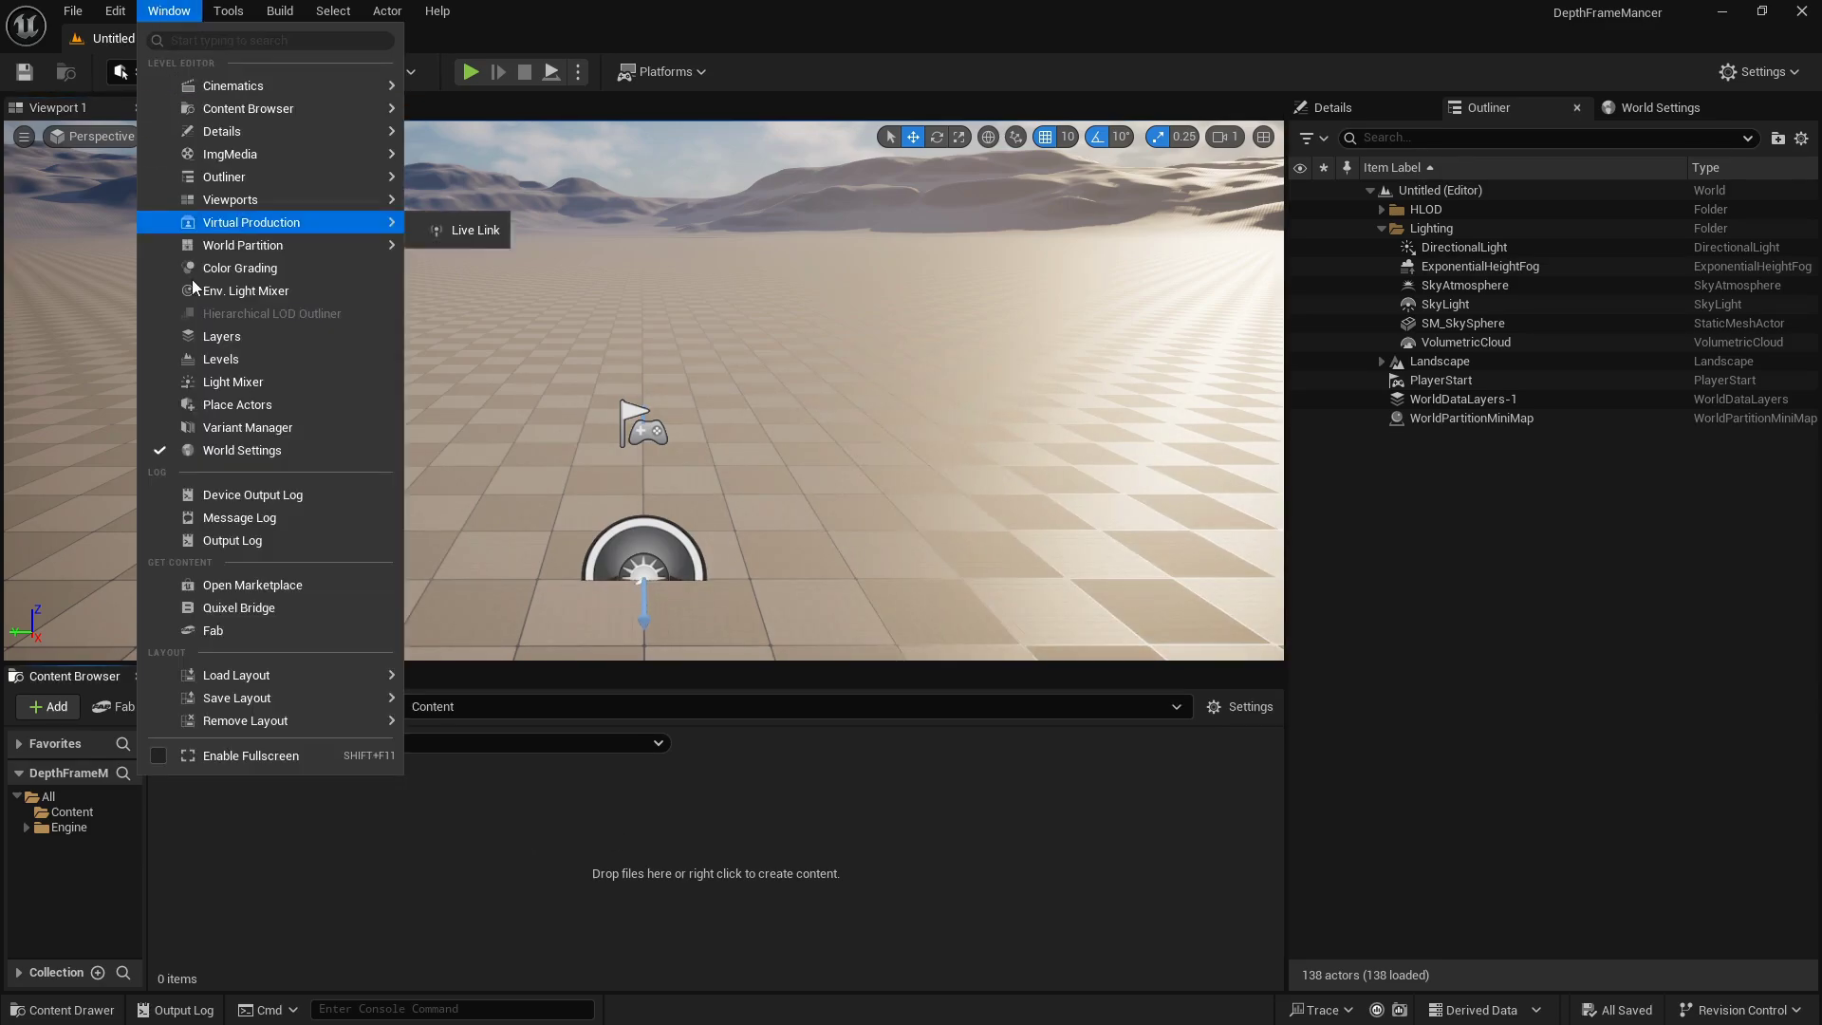
click(238, 608)
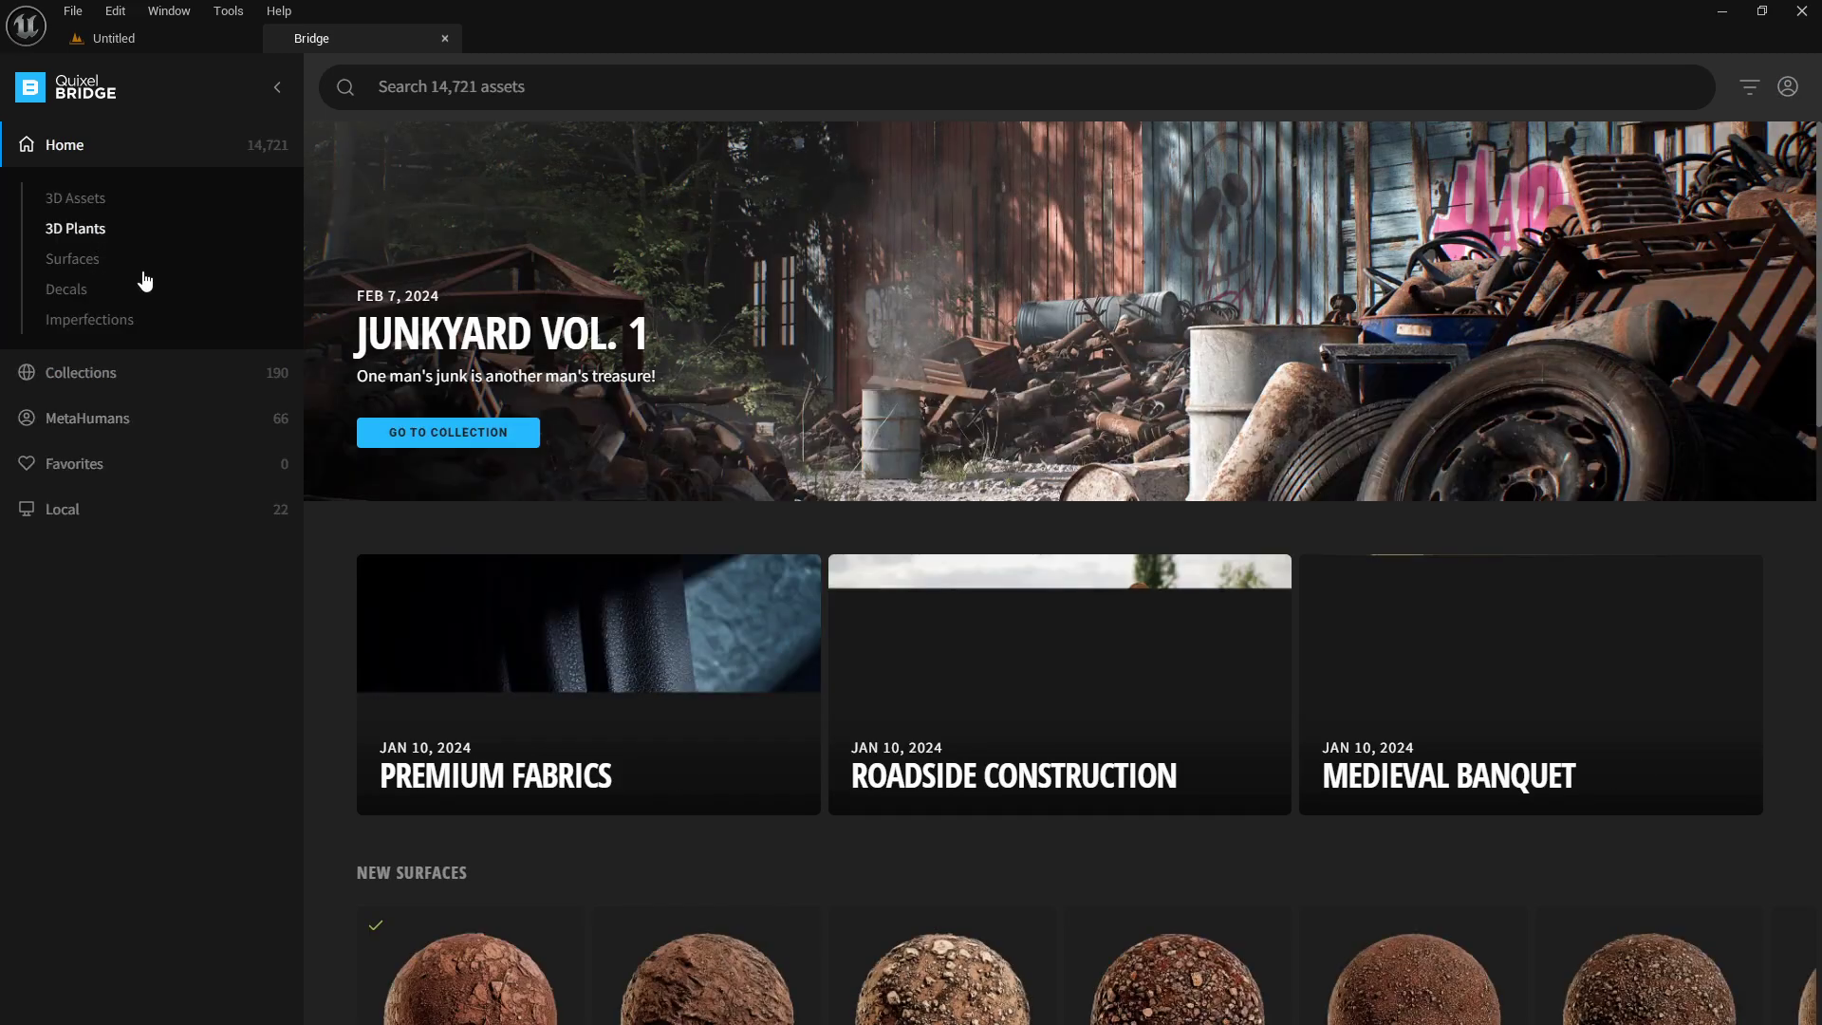
click(126, 431)
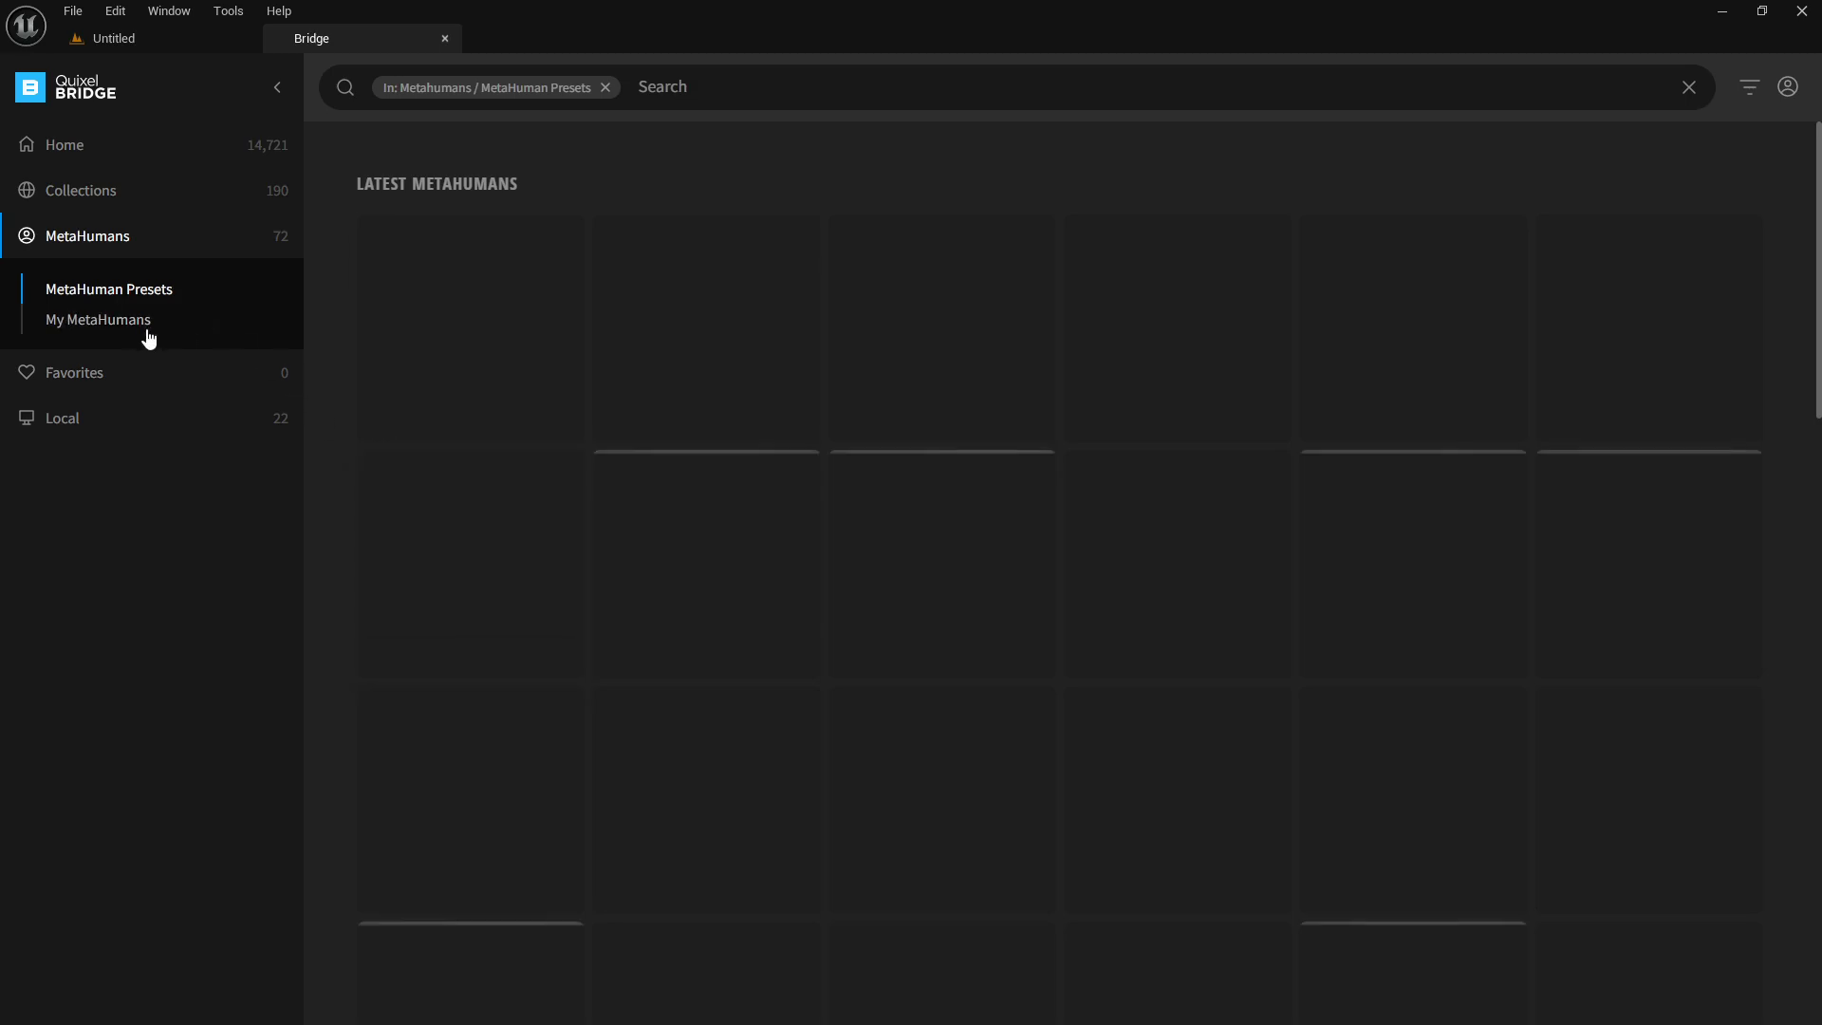
click(118, 330)
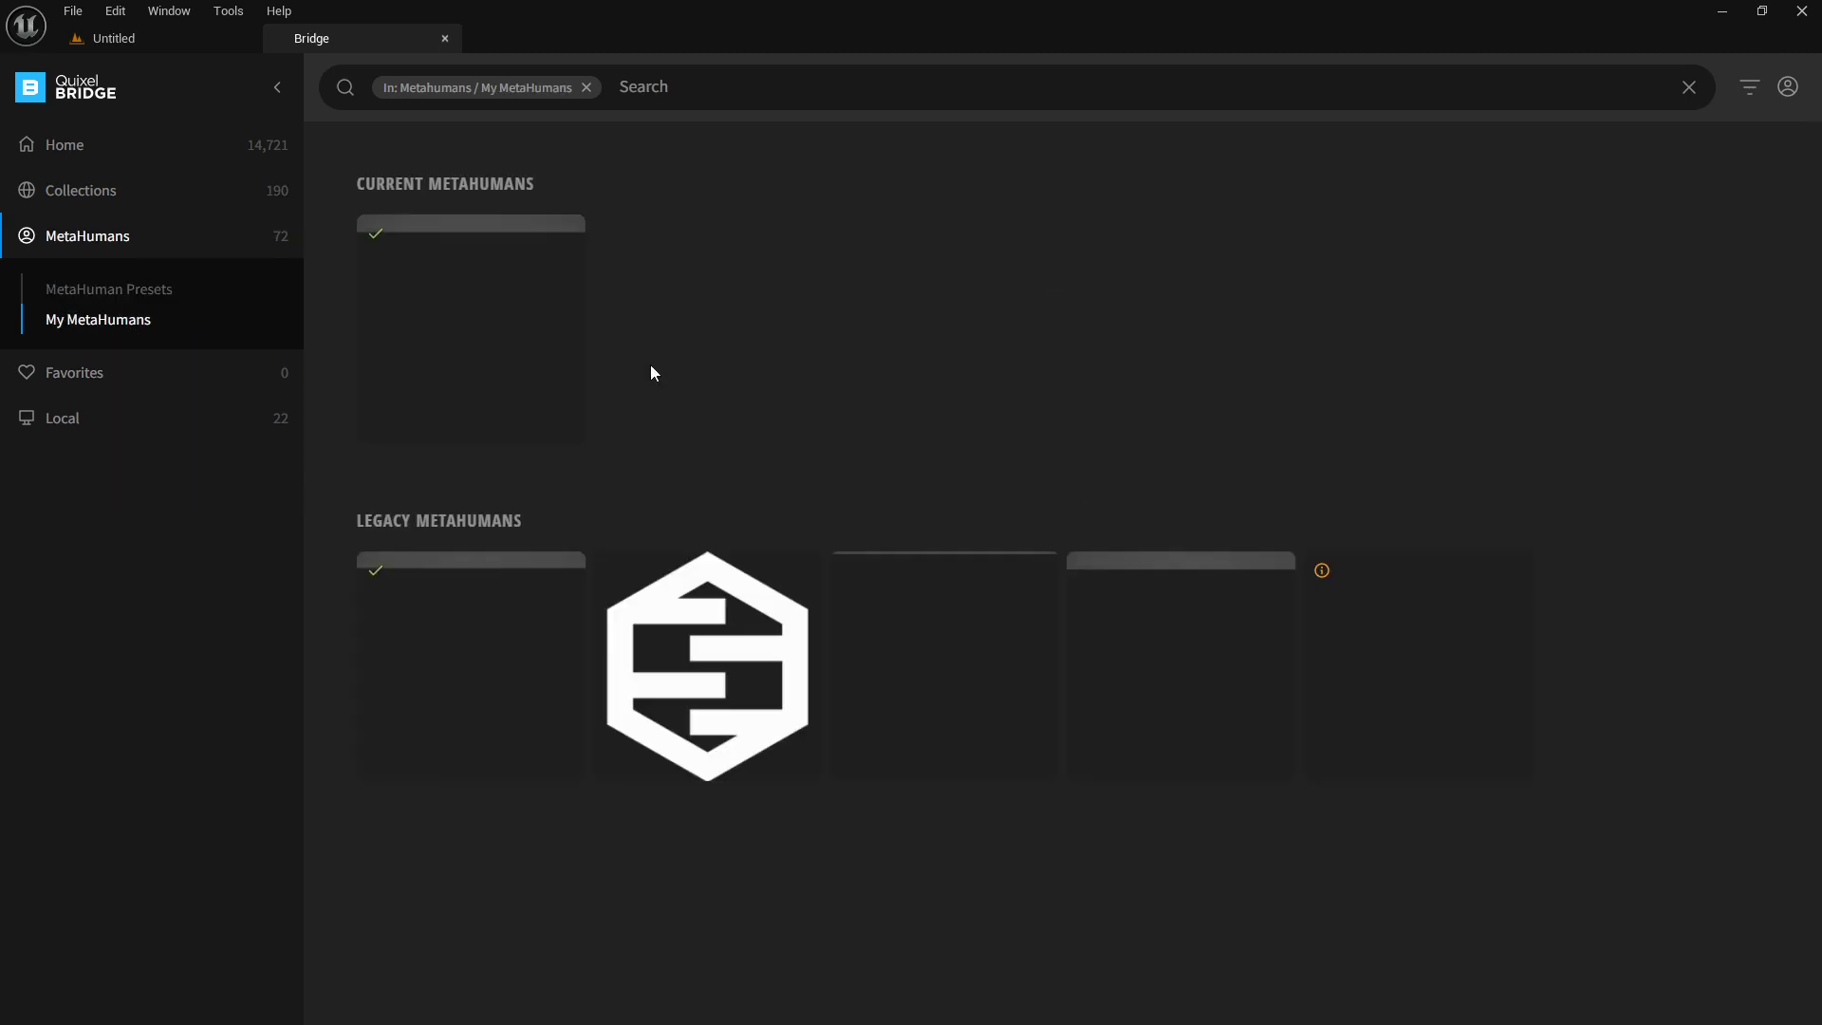
- Add the Gavin MetaHuman to the project at Cinematic (Complete) quality and close Bridge
click(476, 313)
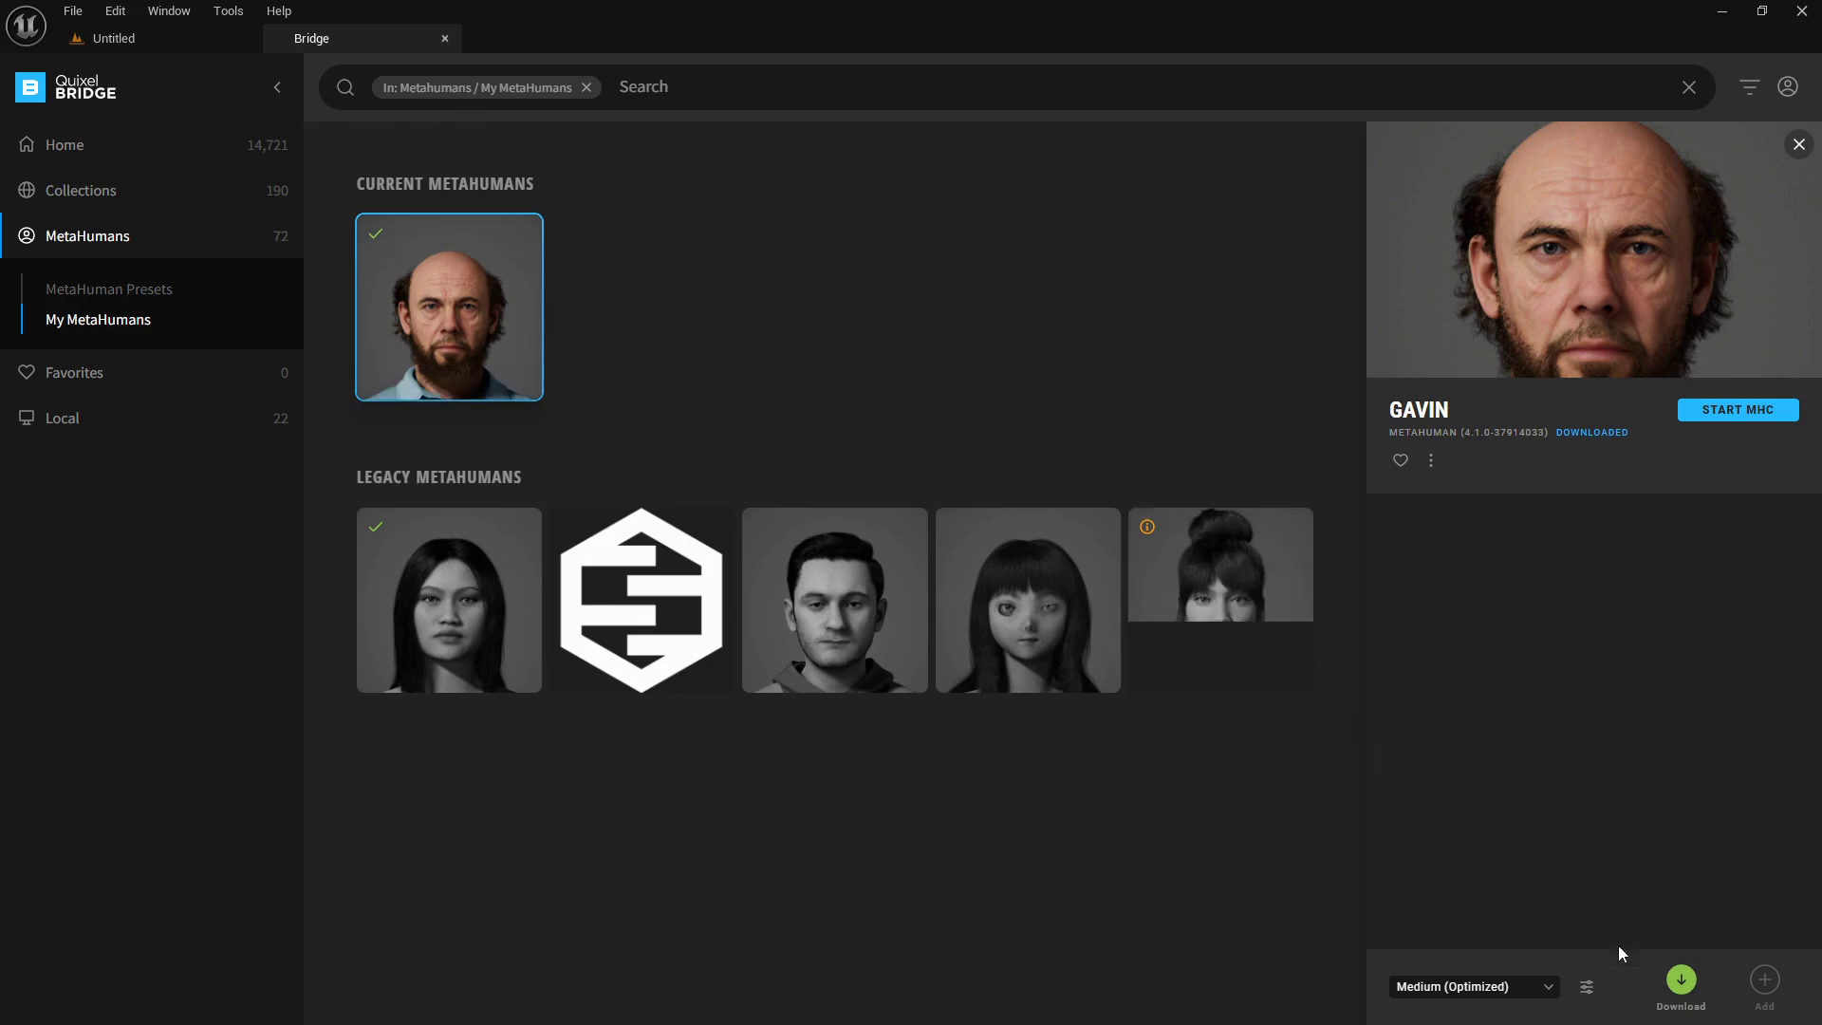
click(1508, 986)
click(1442, 947)
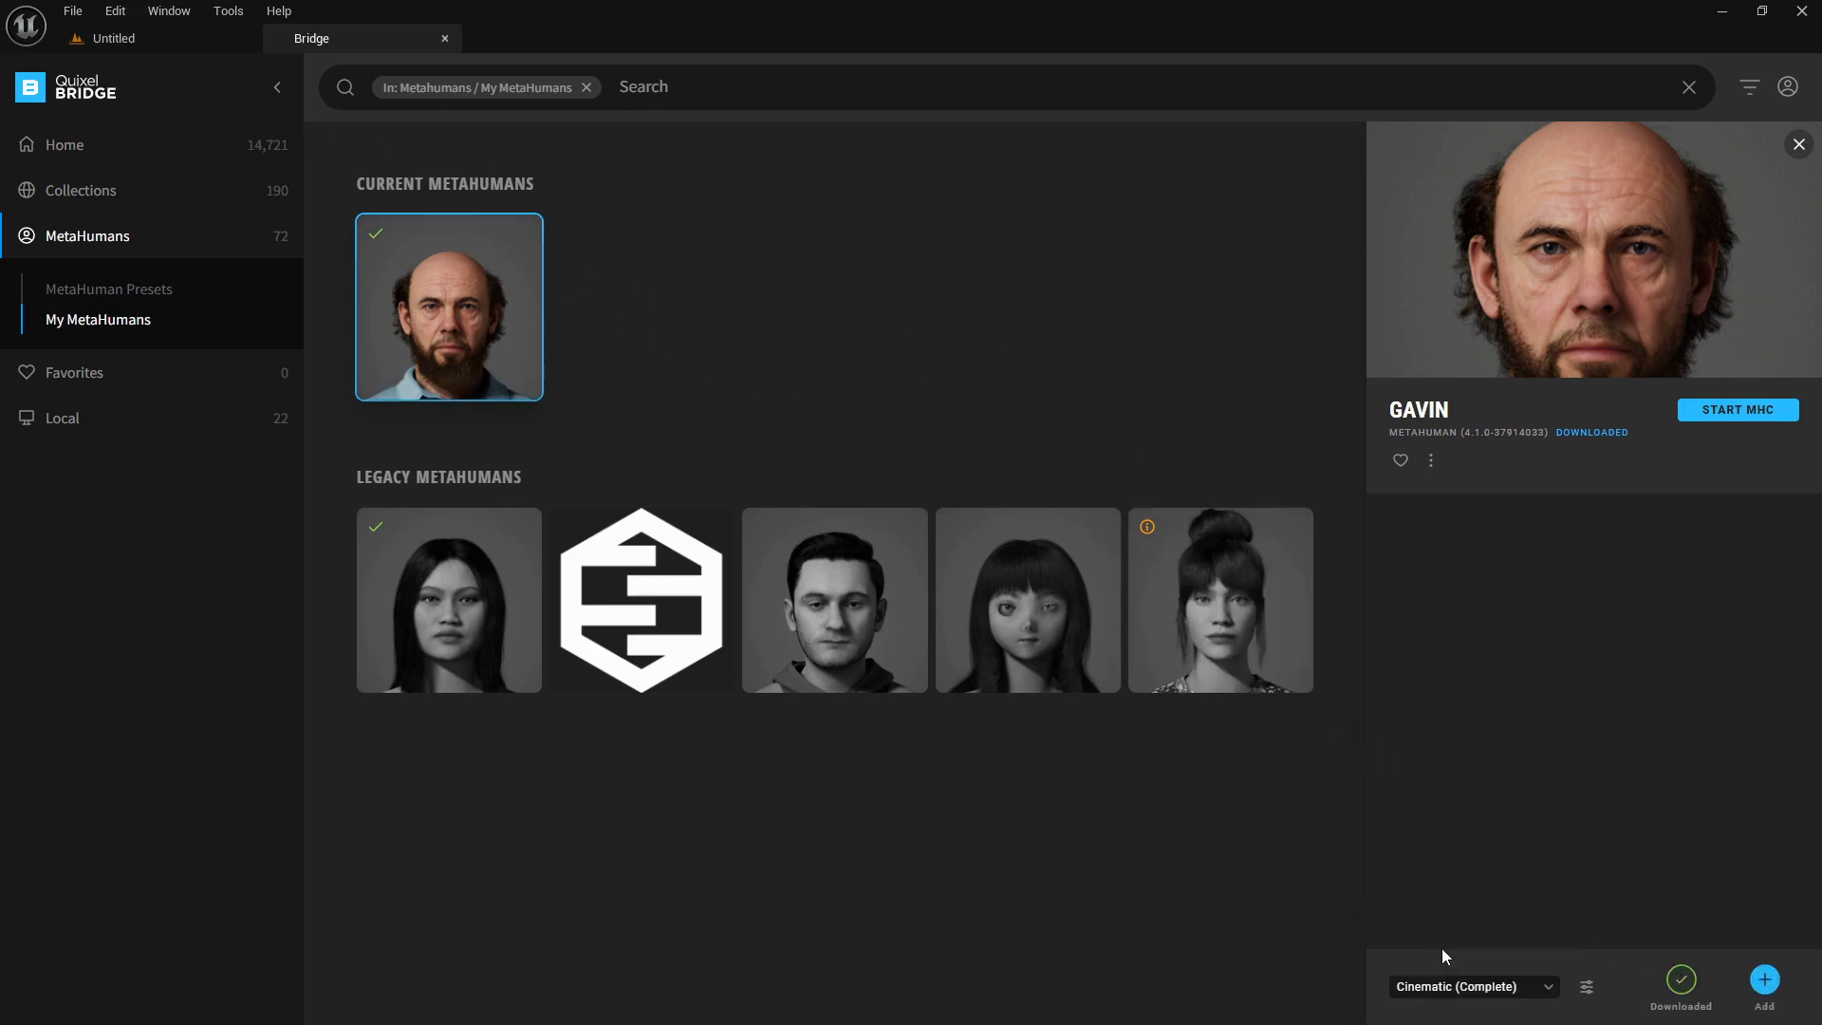
click(1766, 986)
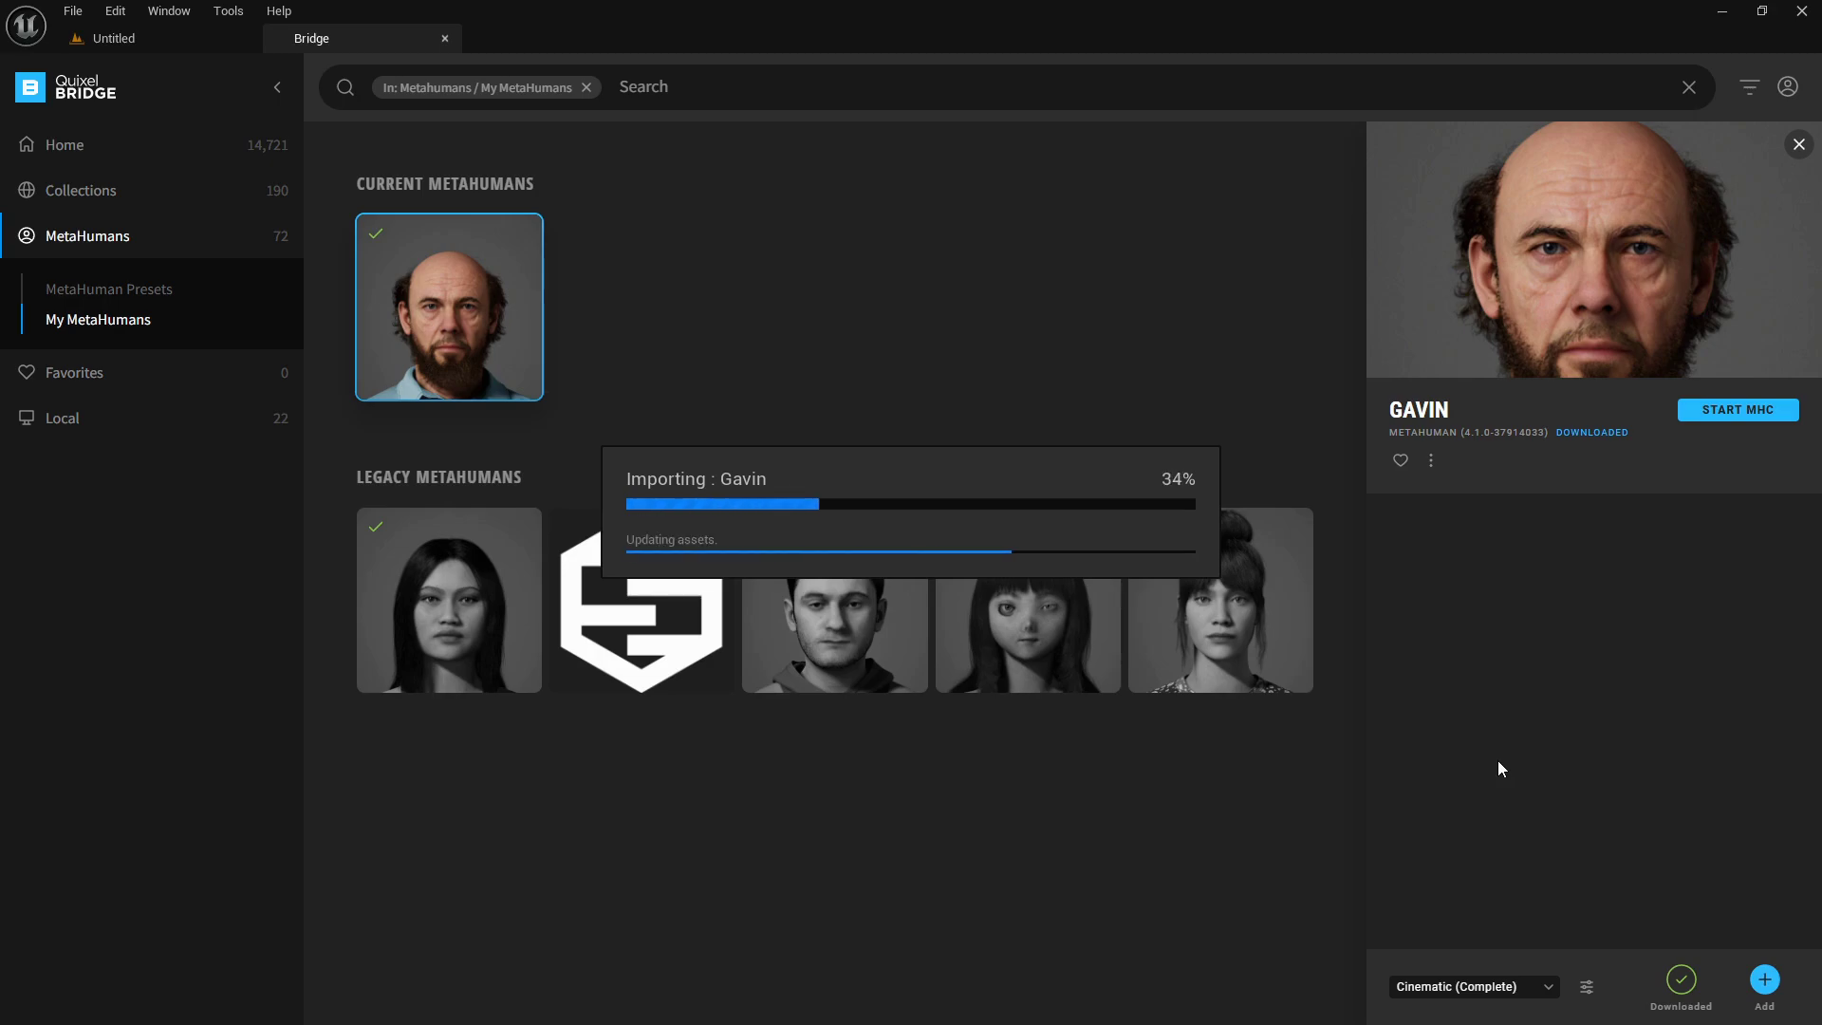
click(444, 38)
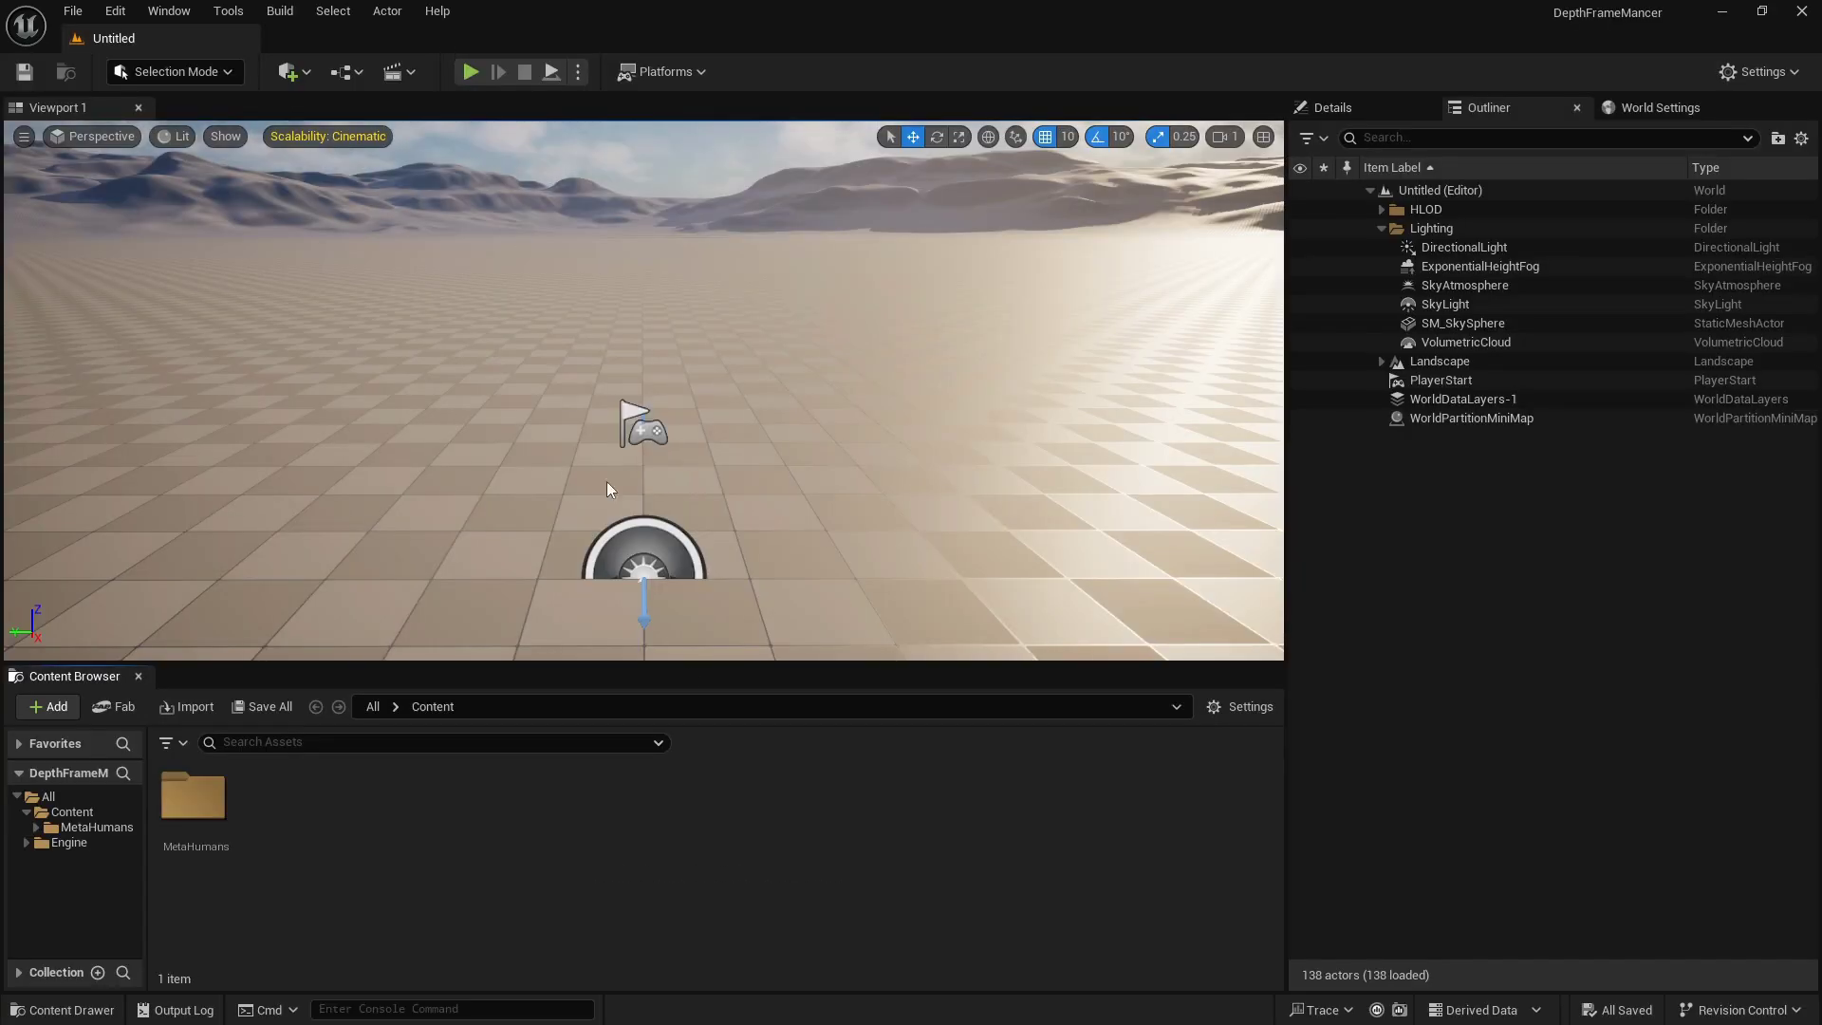
- Open the BP_Gavin blueprint from the project's MetaHumans/Gavin folder
double_click(211, 847)
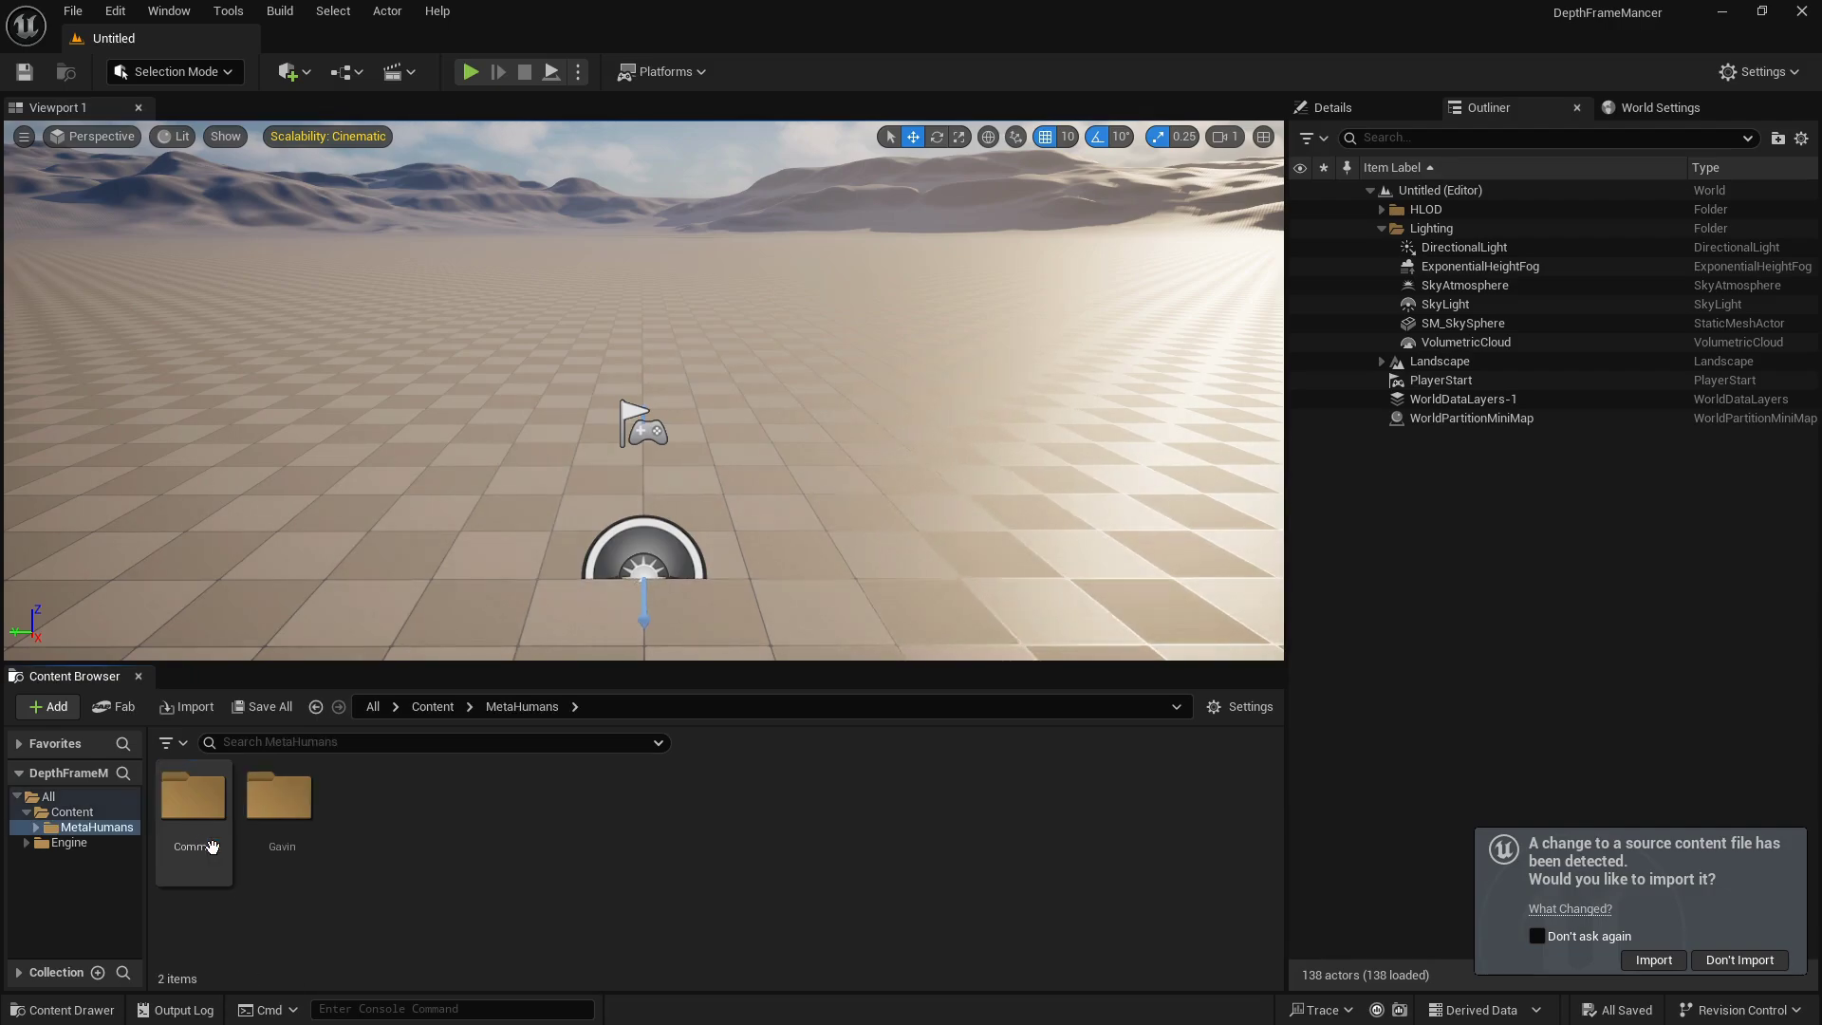
double_click(277, 818)
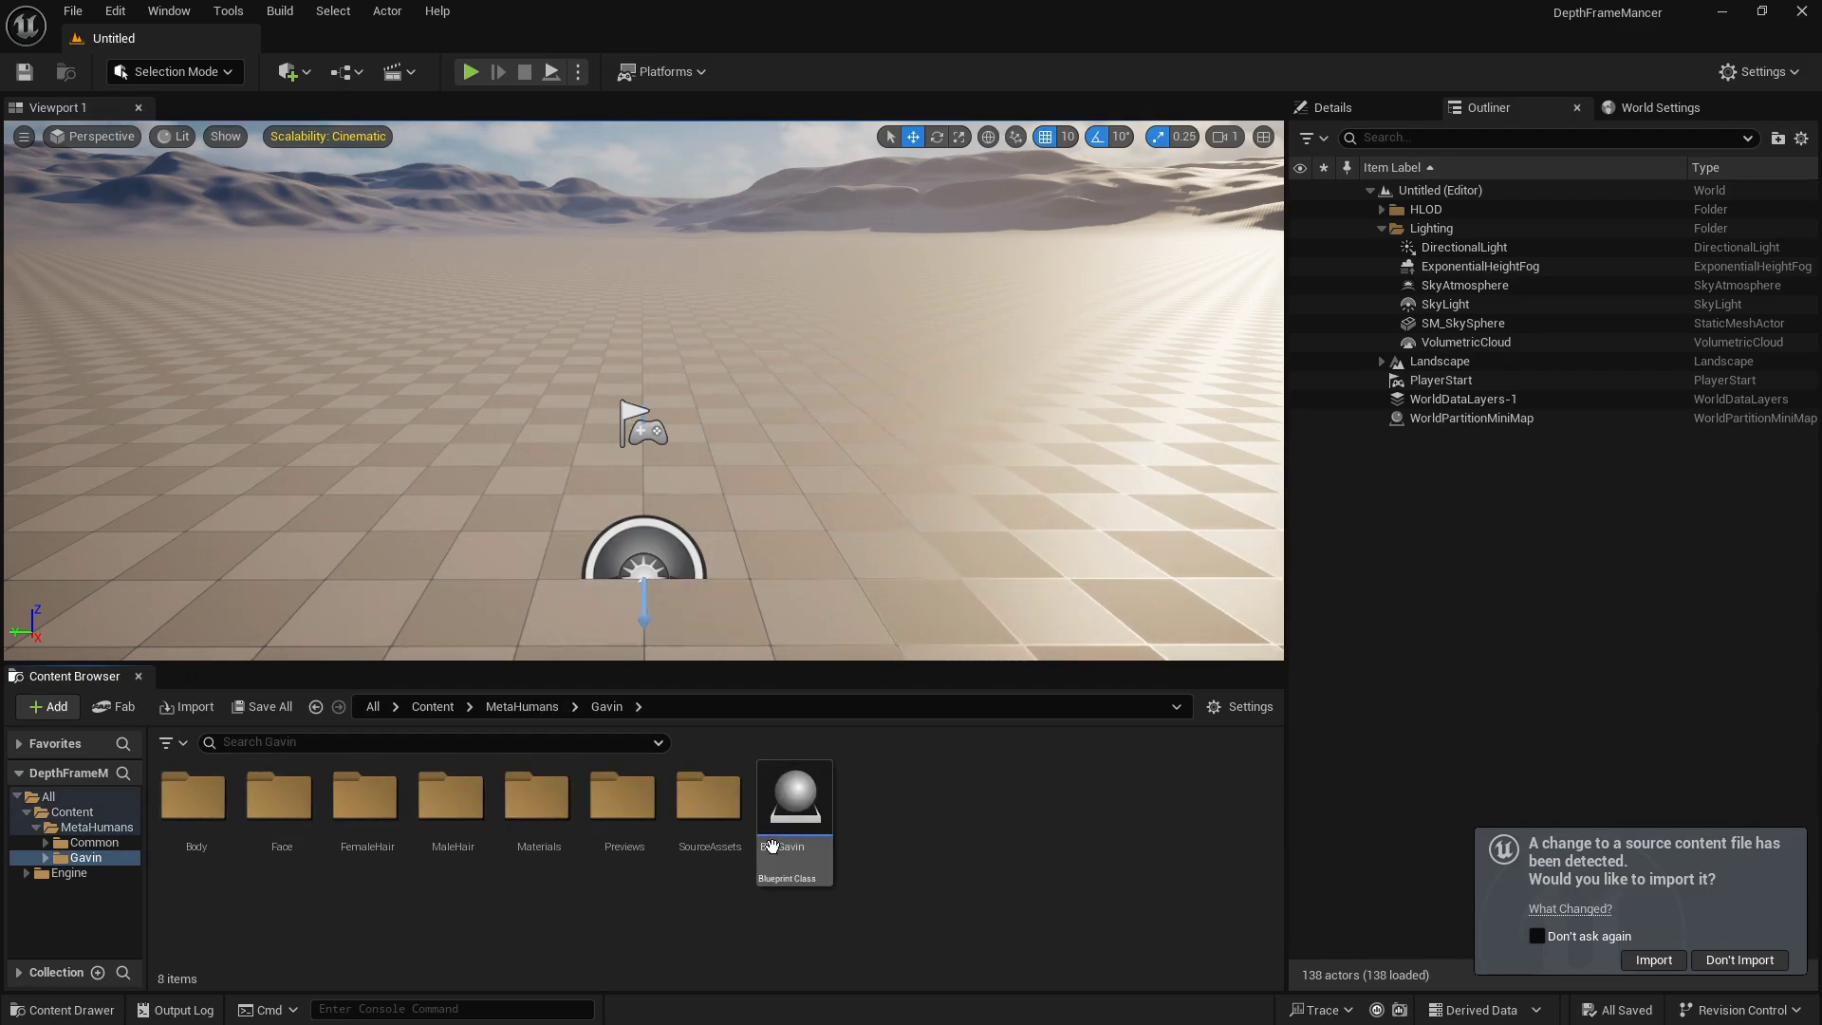
double_click(791, 851)
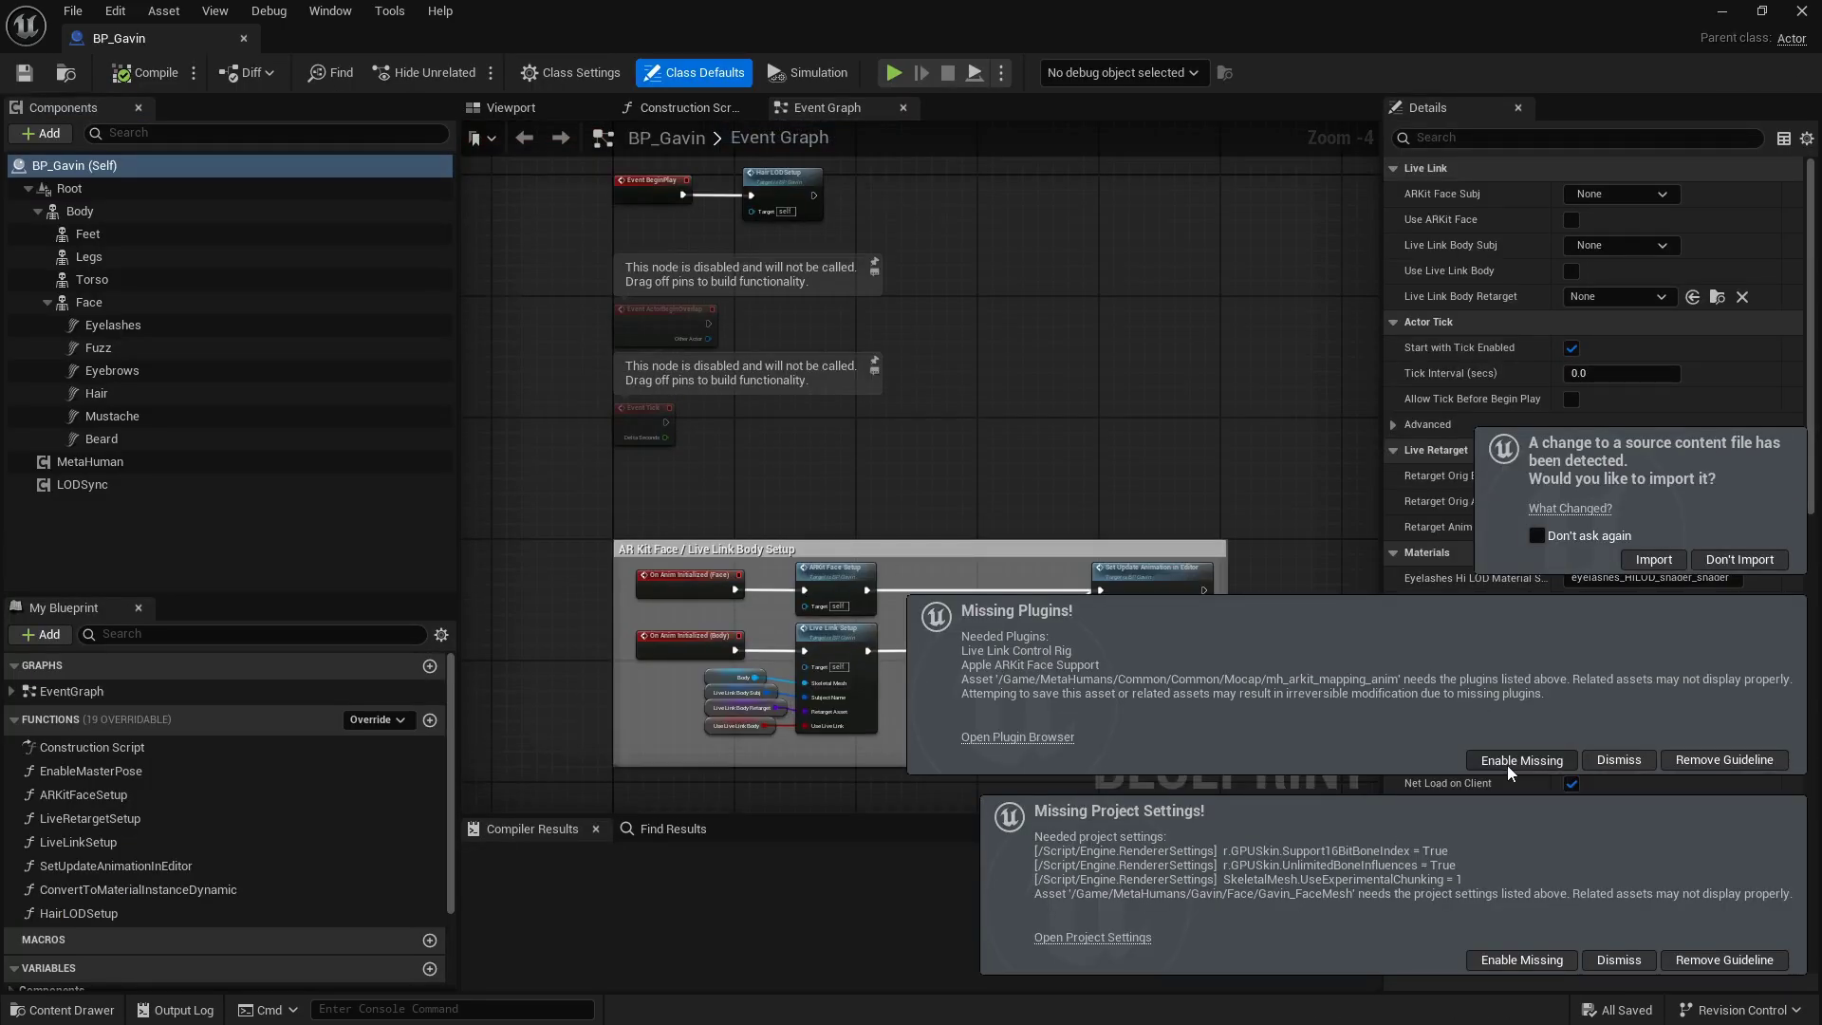
- Enable the missing plugins and project settings, decline the changed source content import, and restart the editor
click(1512, 766)
click(1522, 960)
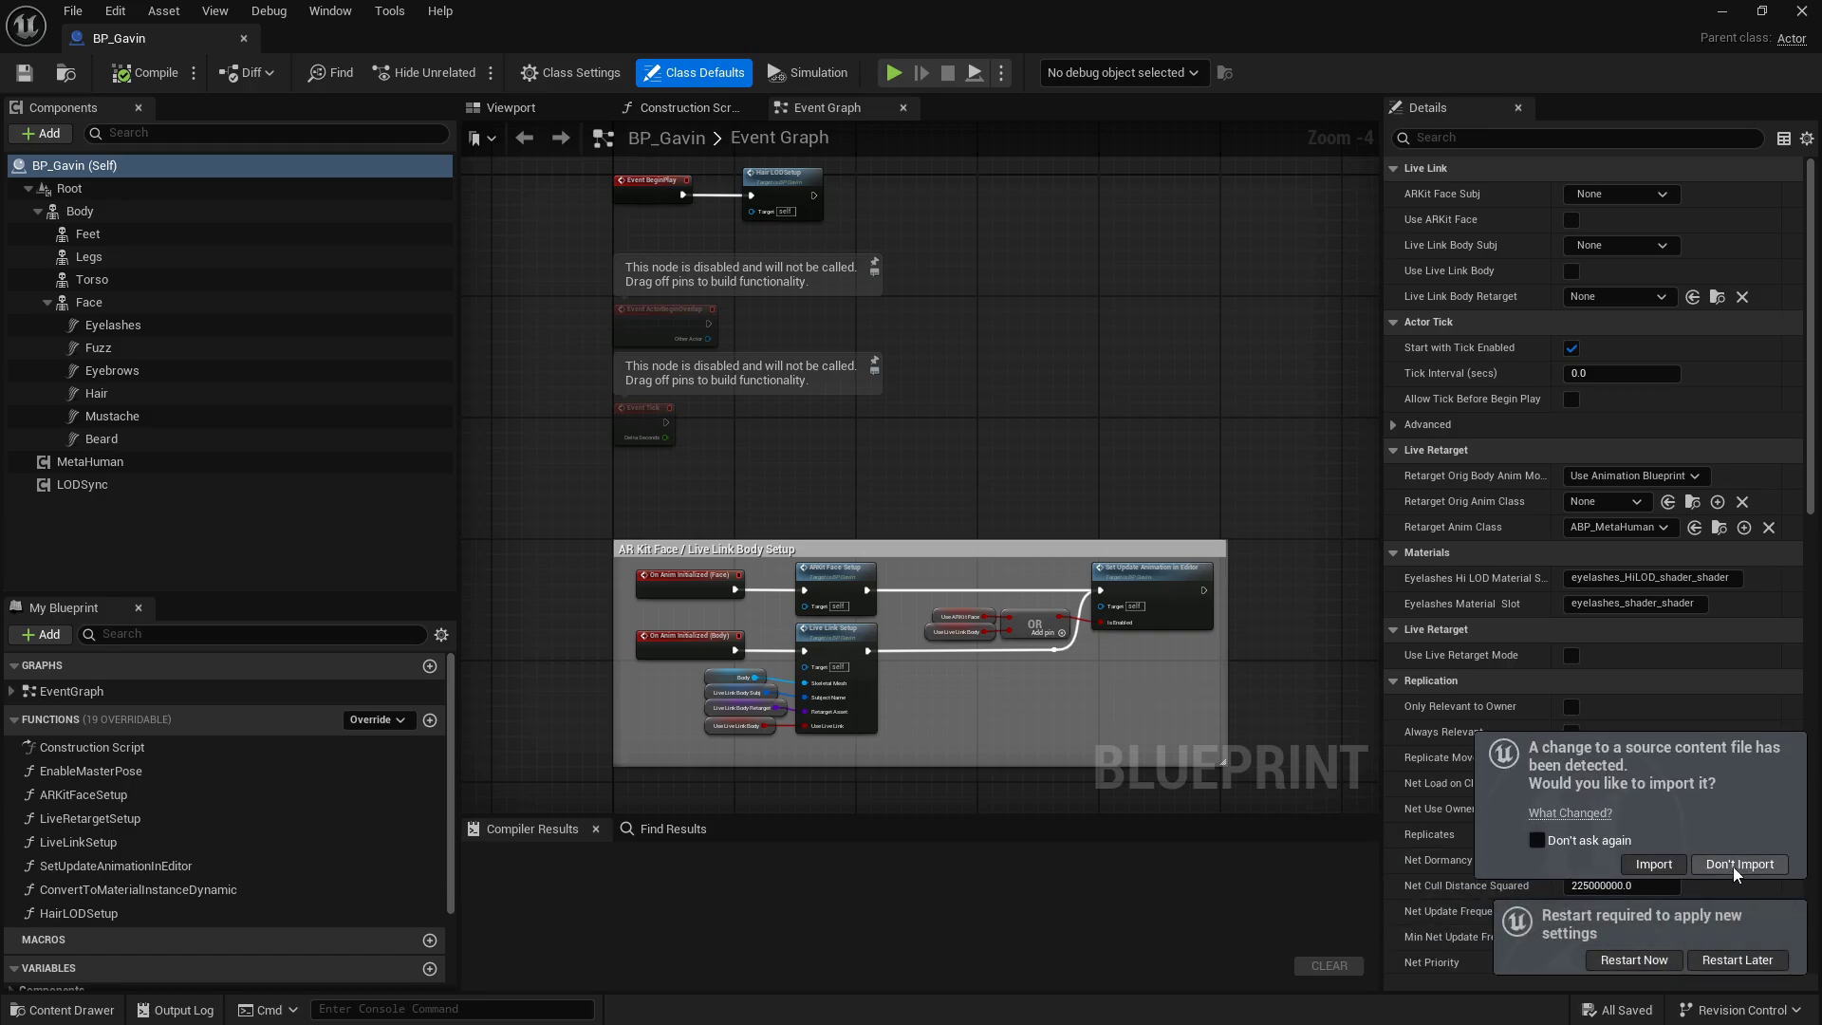
click(1739, 864)
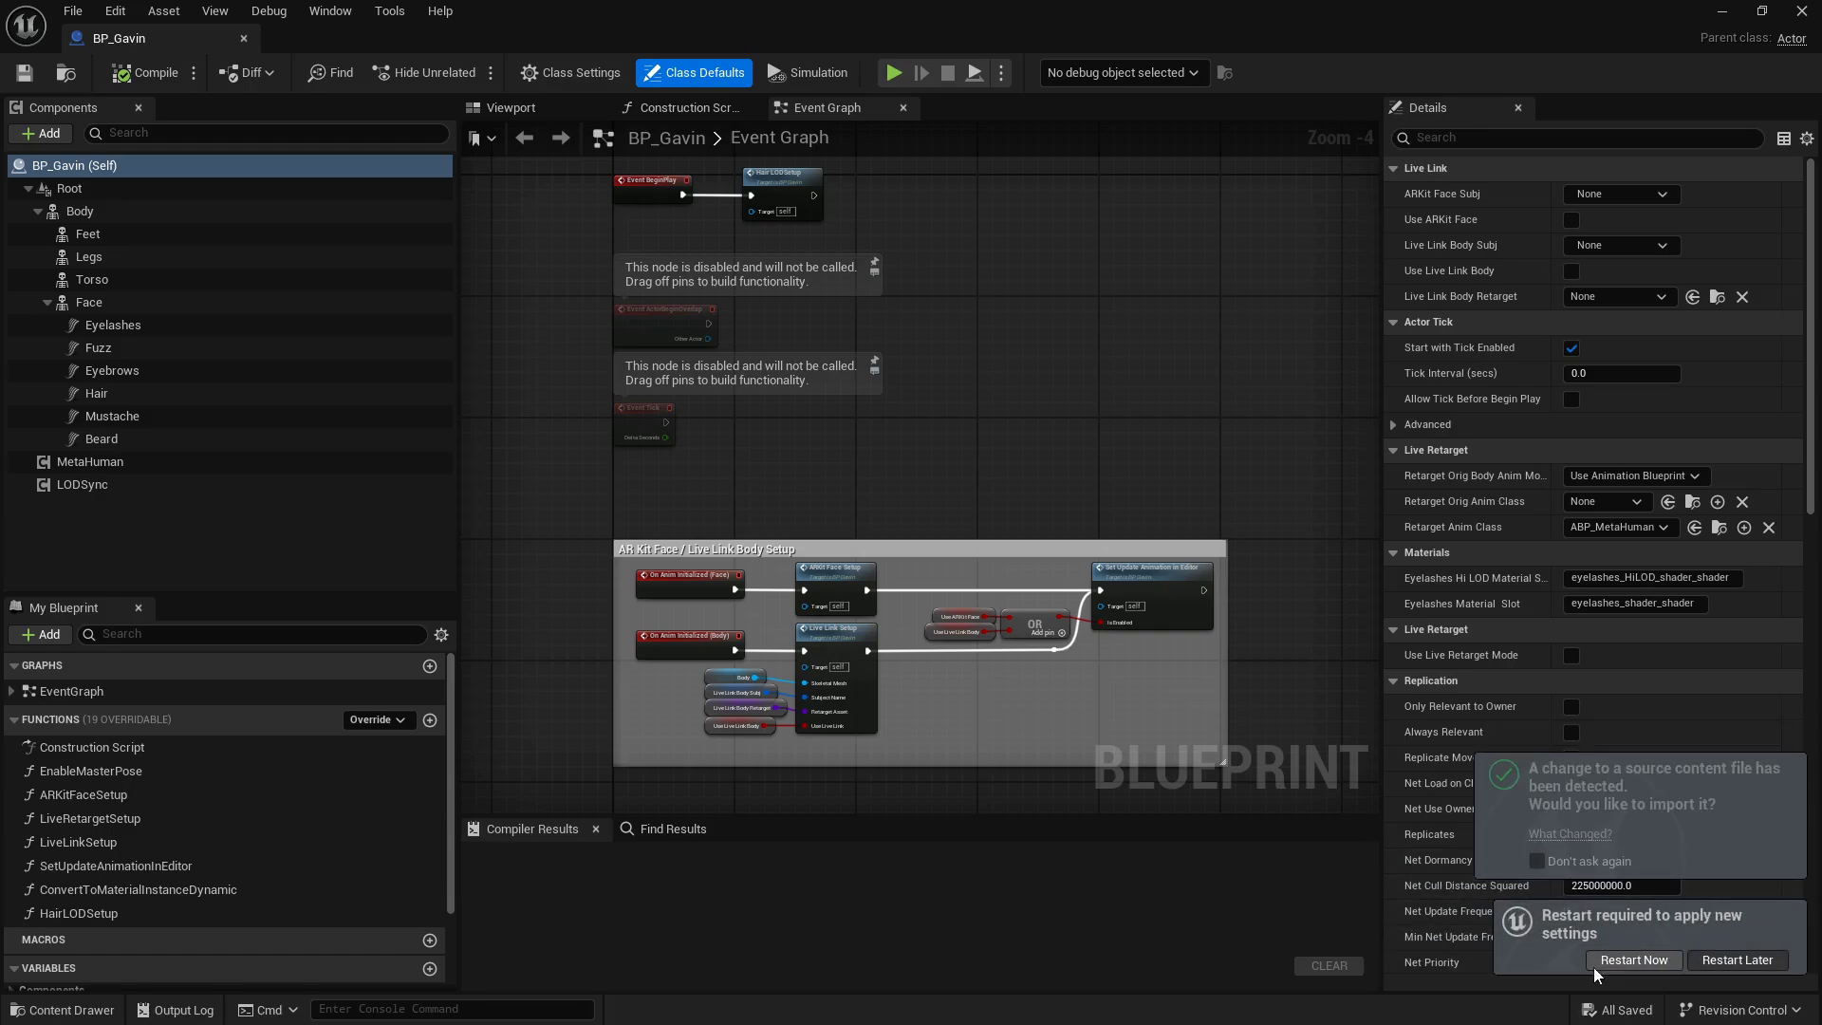
click(1633, 959)
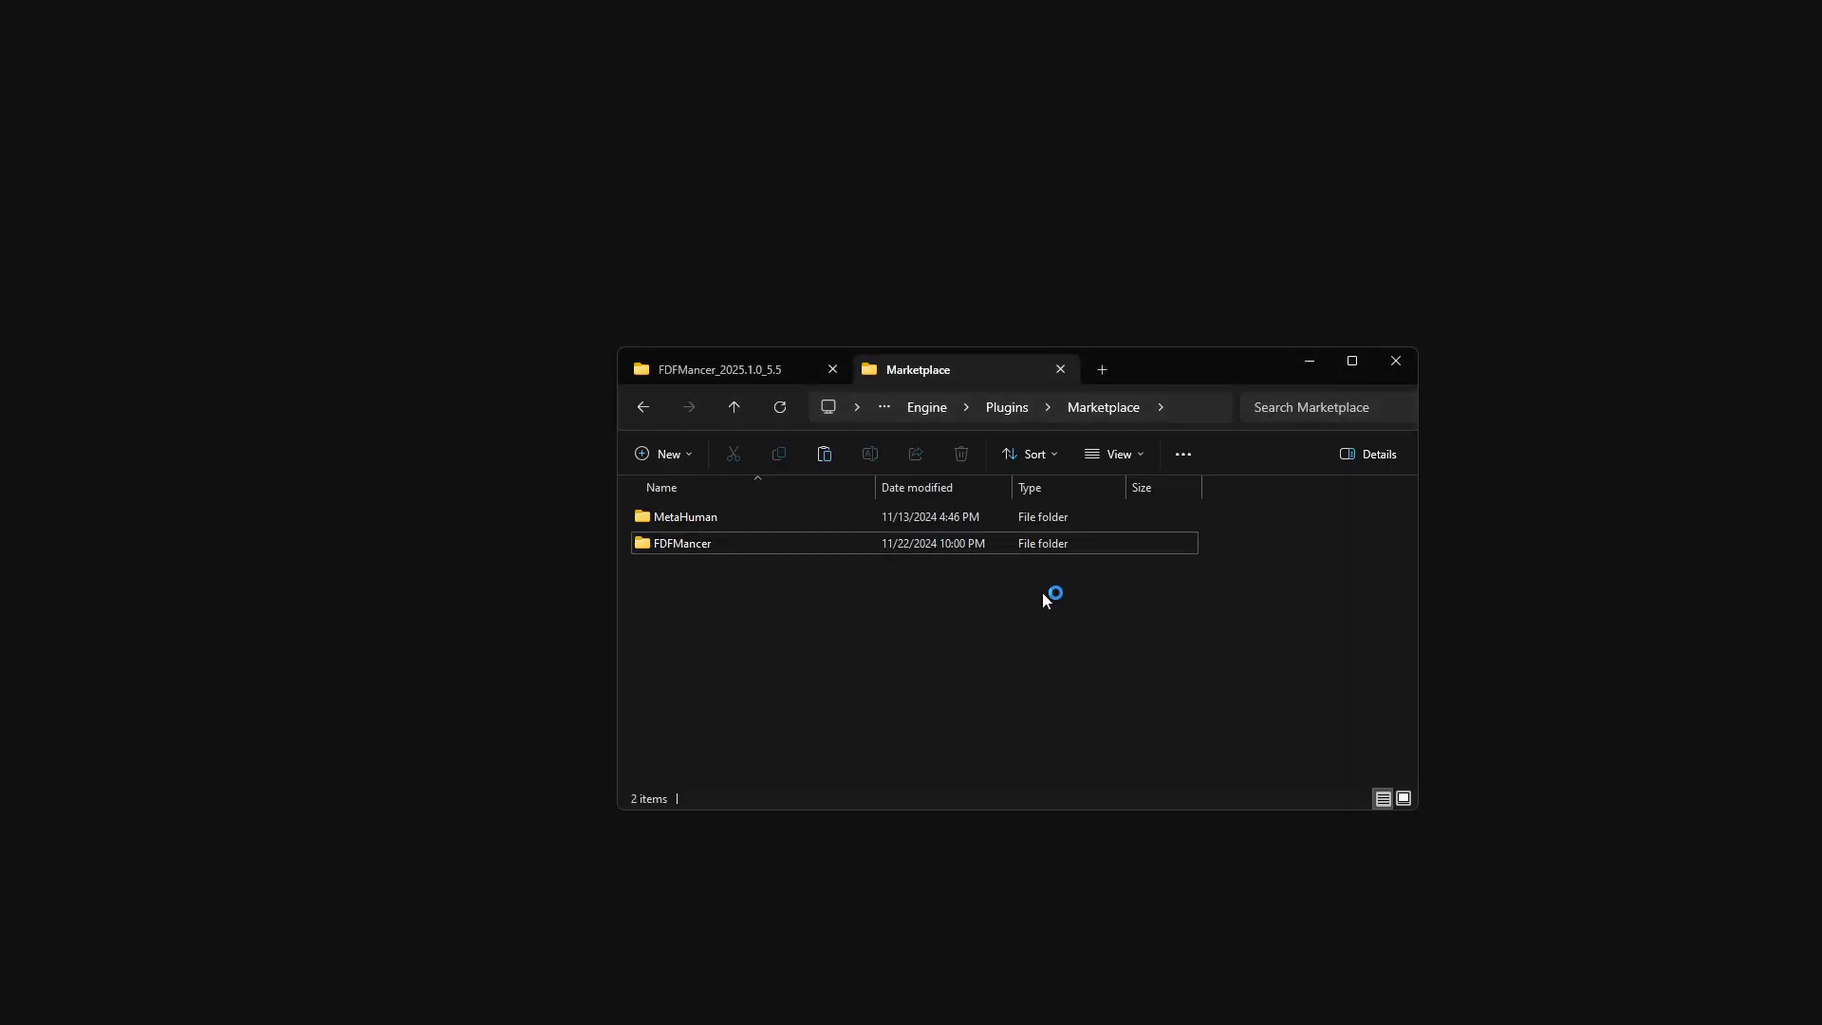
- Decline reopening the last asset editor and return the Content Browser to the Content folder
click(1313, 363)
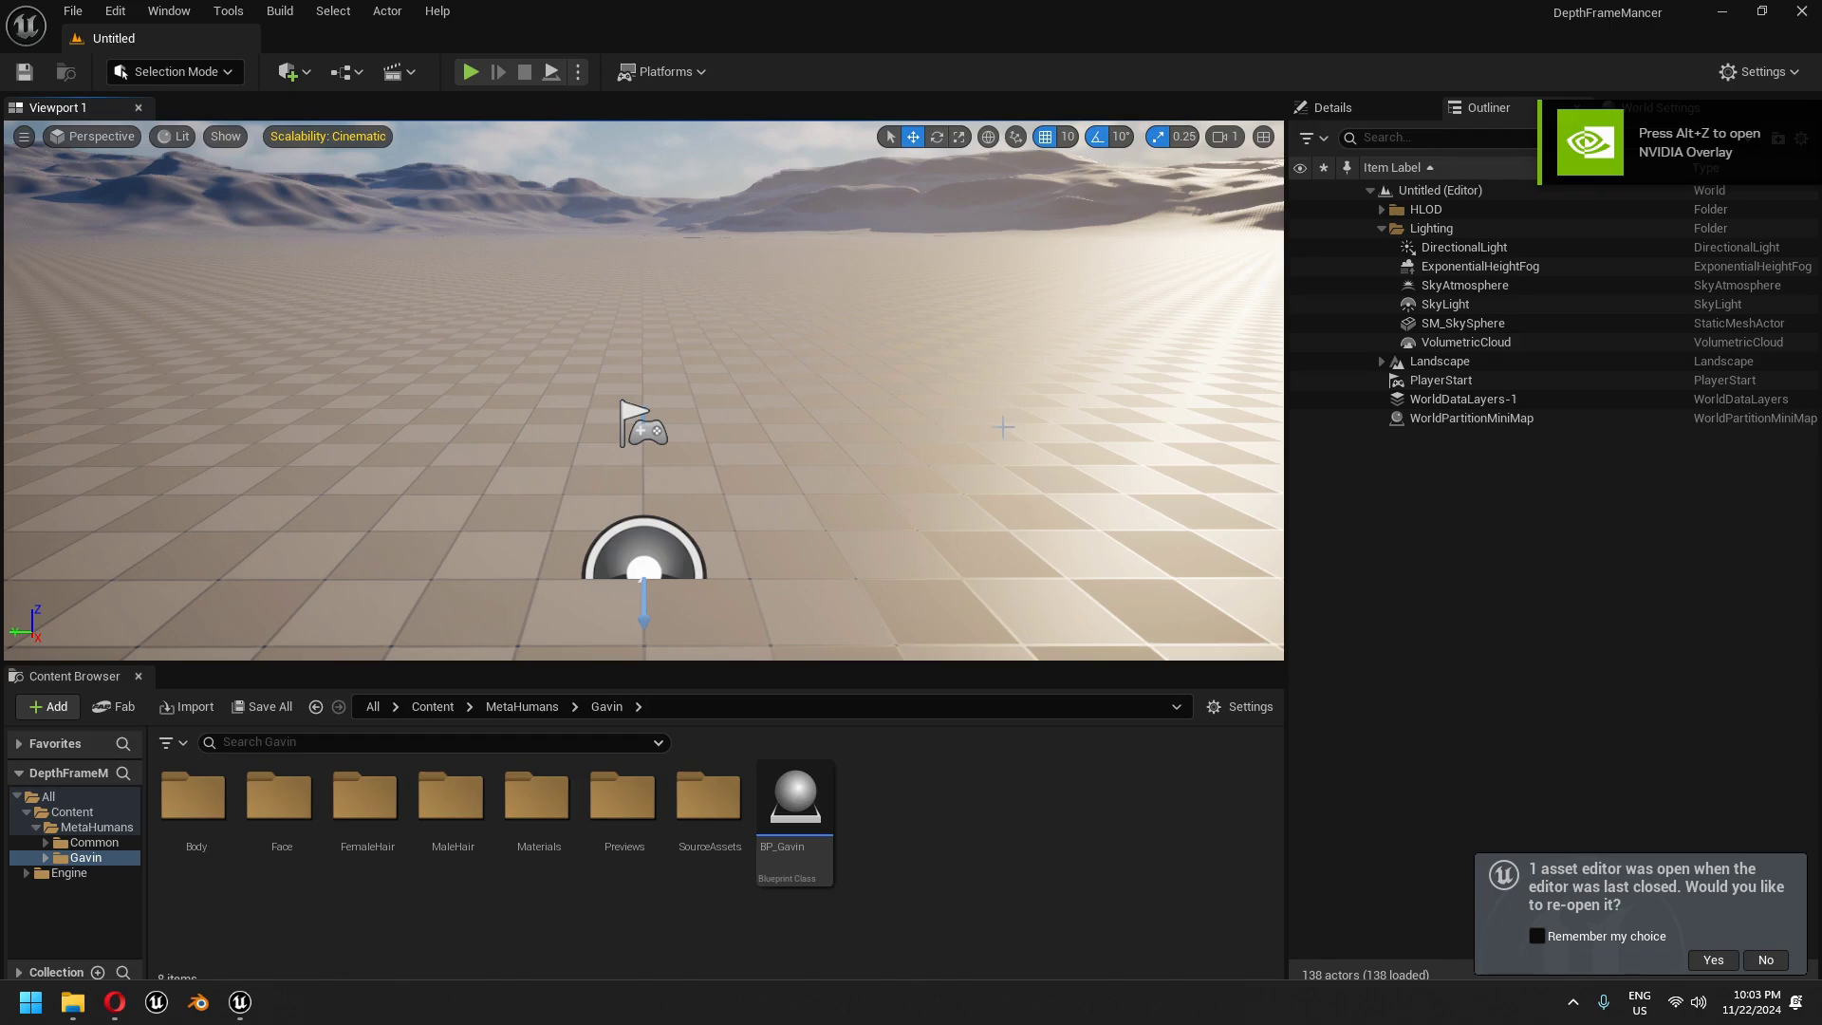
click(1767, 960)
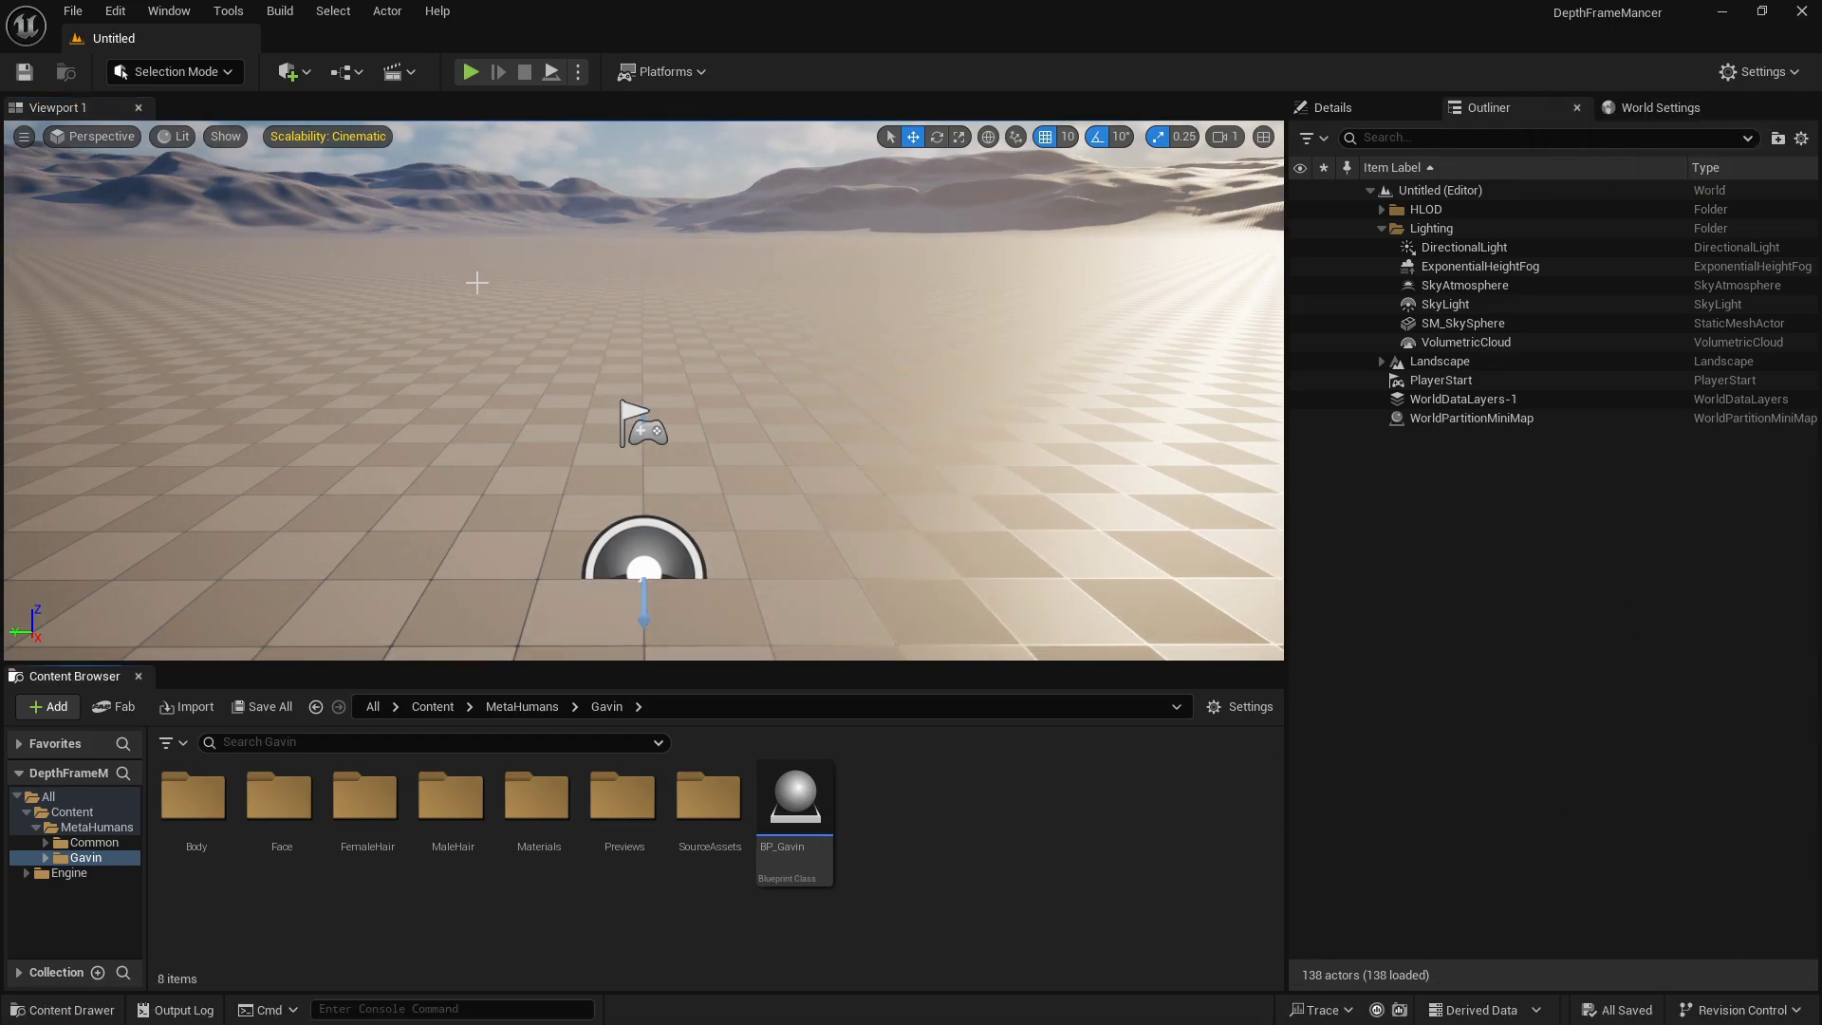
click(432, 707)
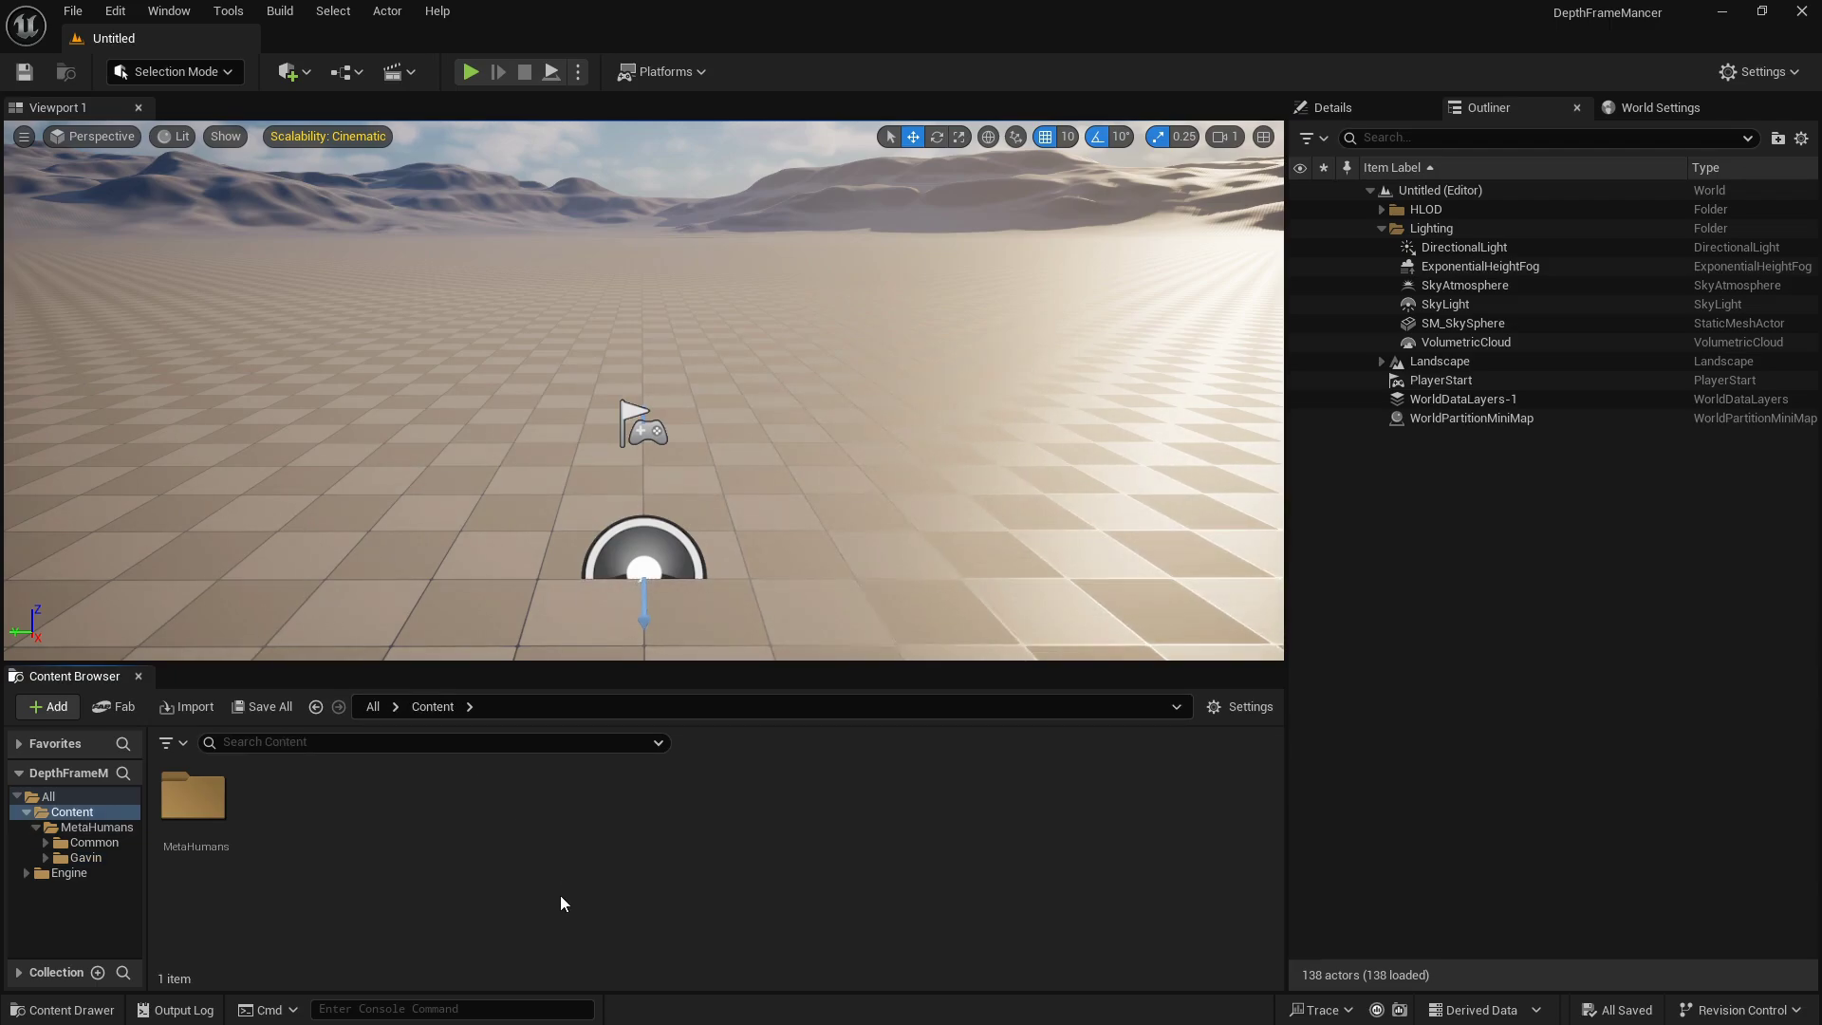
- Switch to File Explorer and preview Beginning.mp4 from the FadeDepthFrameMancerVideos folder in VLC
key(alt+Tab)
click(1502, 516)
drag(1201, 509, 925, 486)
click(653, 411)
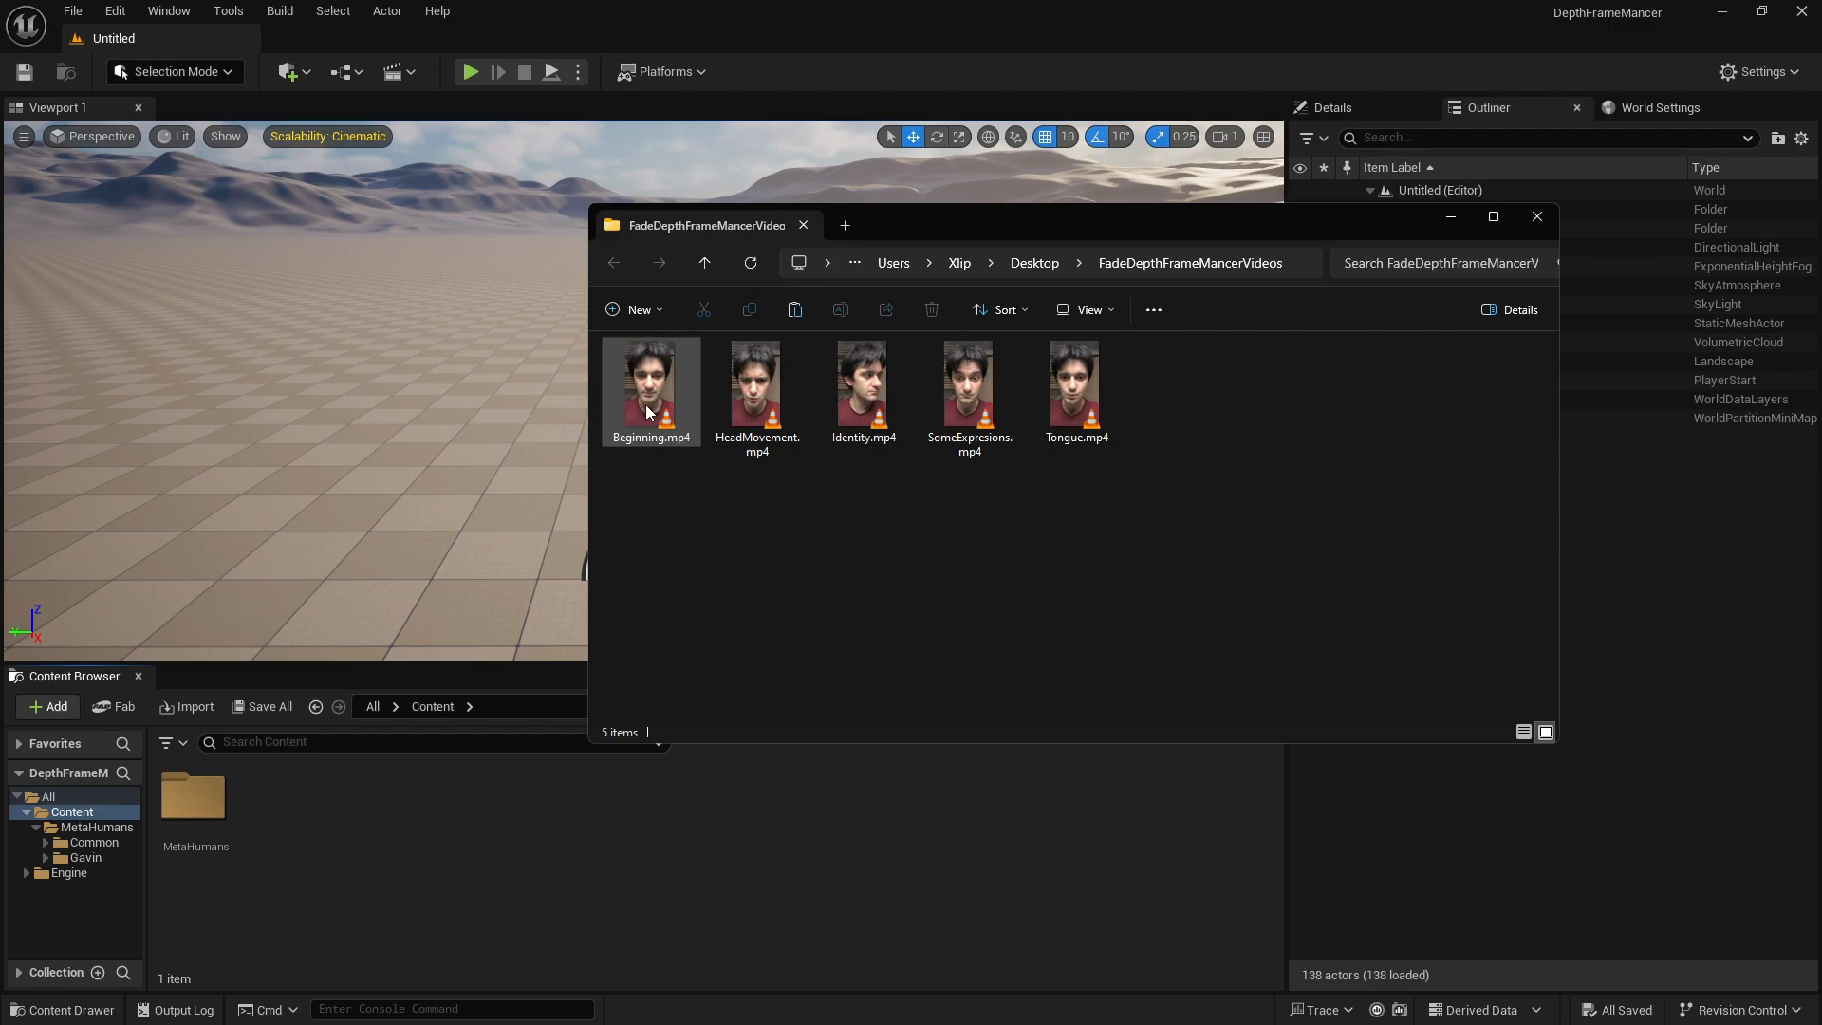
double_click(652, 410)
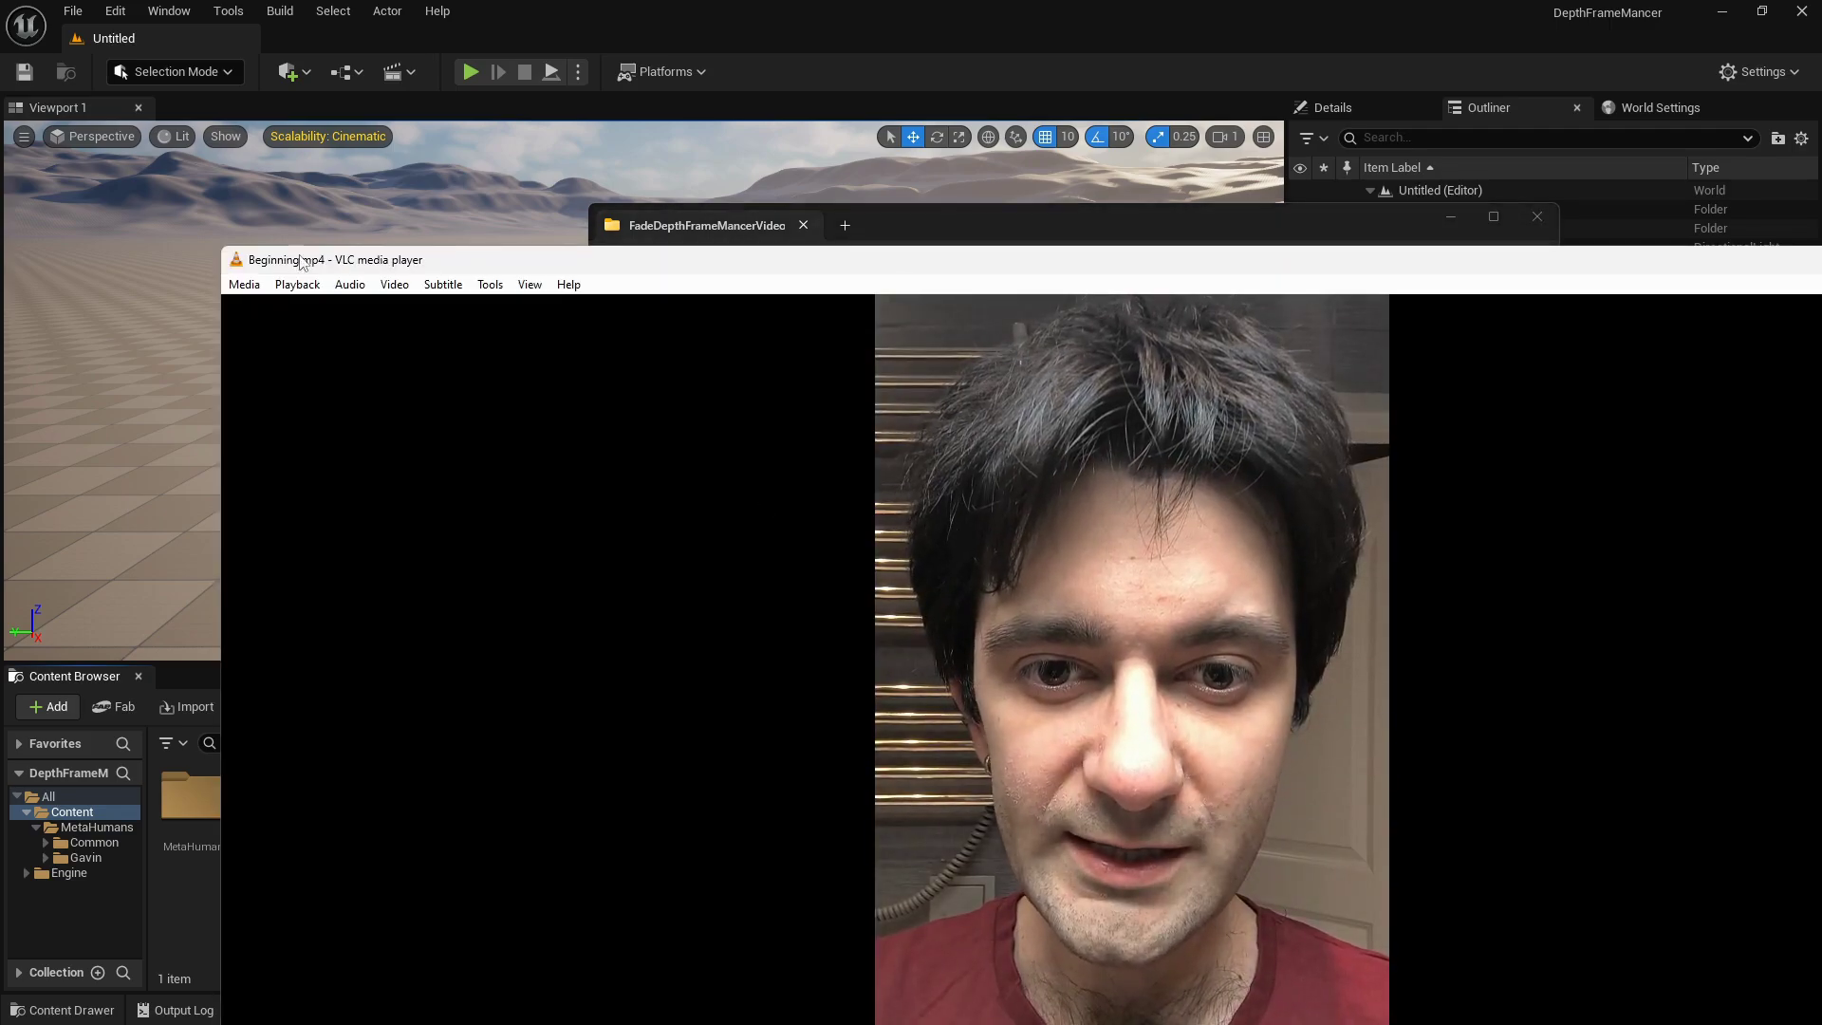
drag(217, 249, 692, 462)
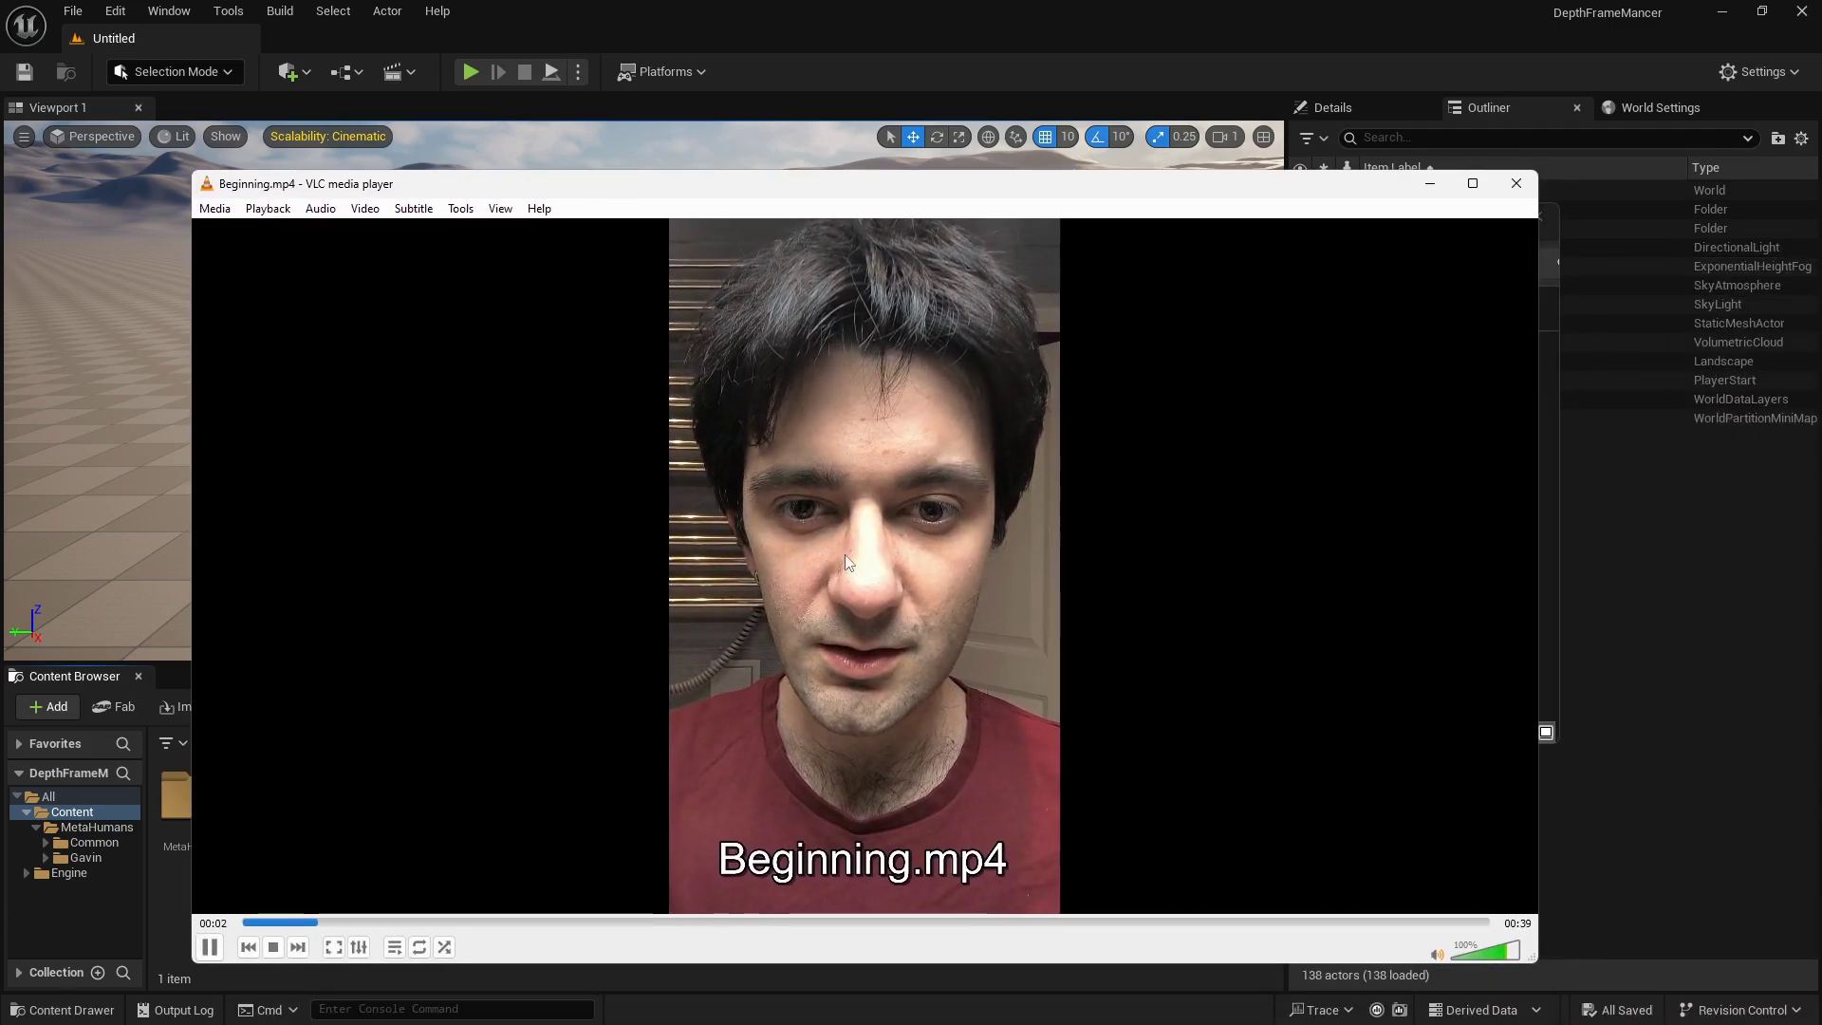
click(1516, 183)
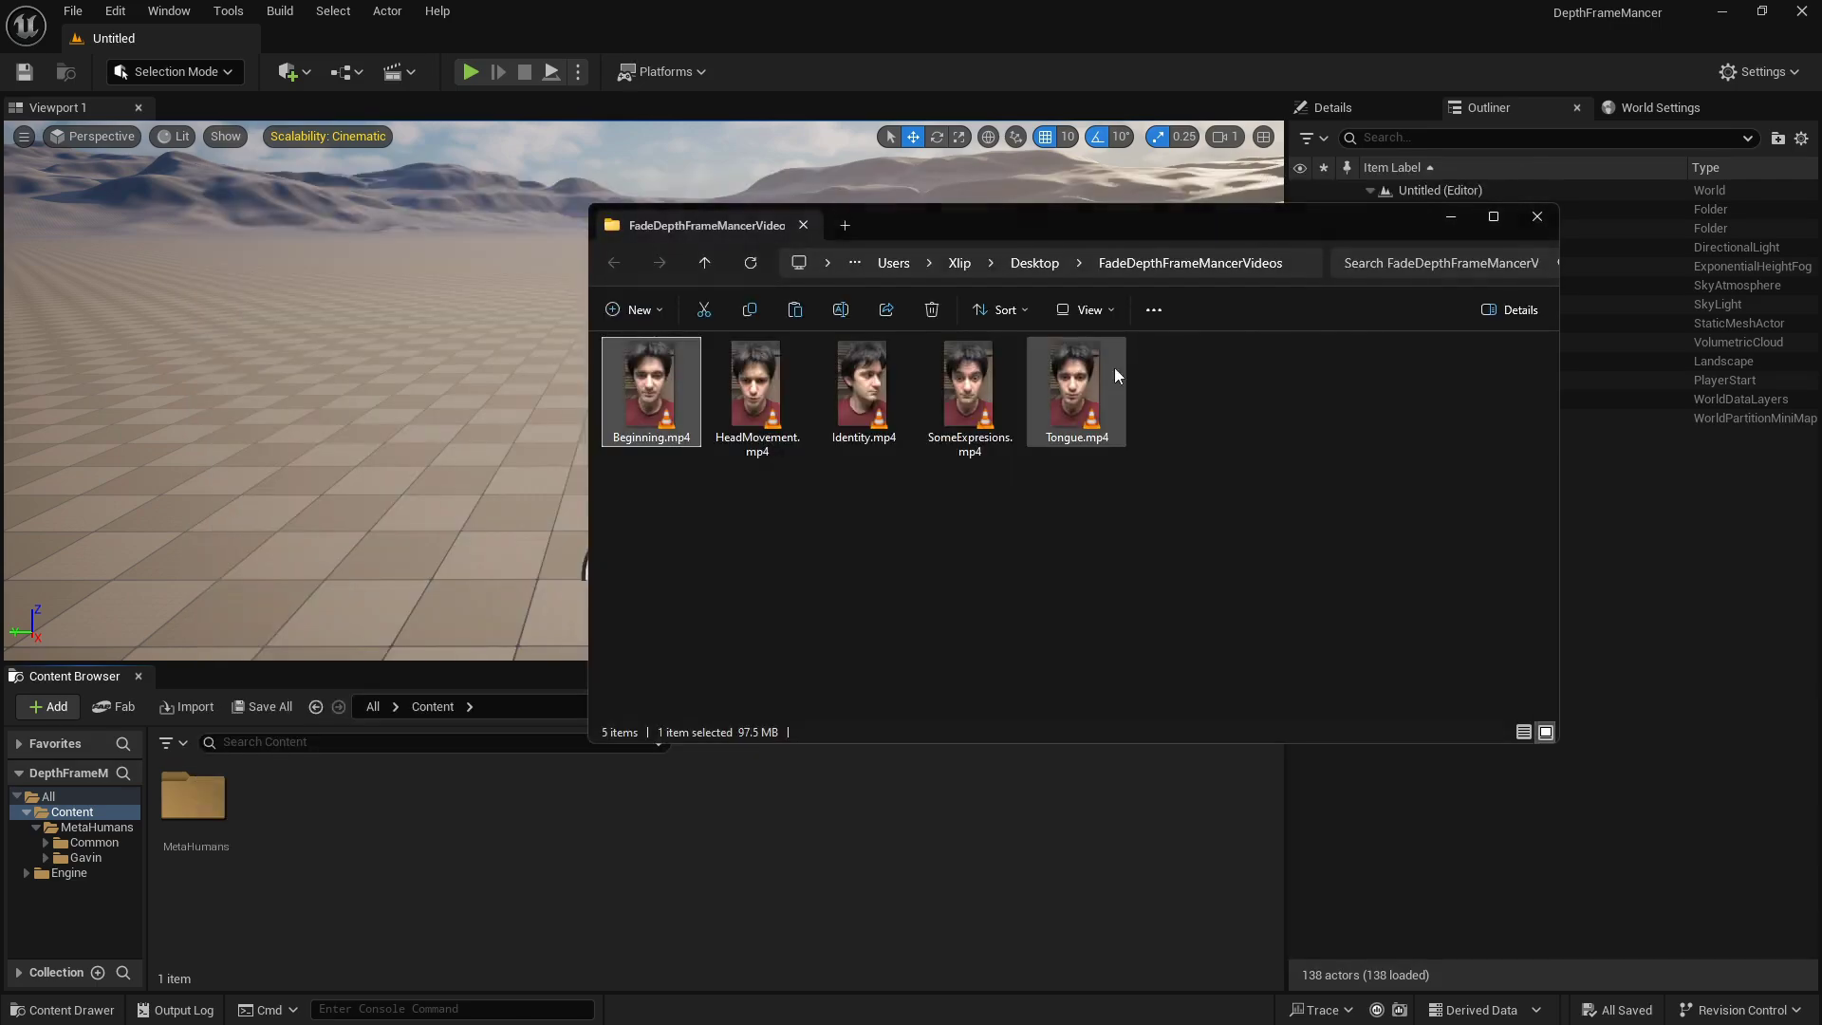
- Preview SomeExpresions.mp4 in VLC, move the video folder window aside, and return to Unreal Editor
double_click(981, 378)
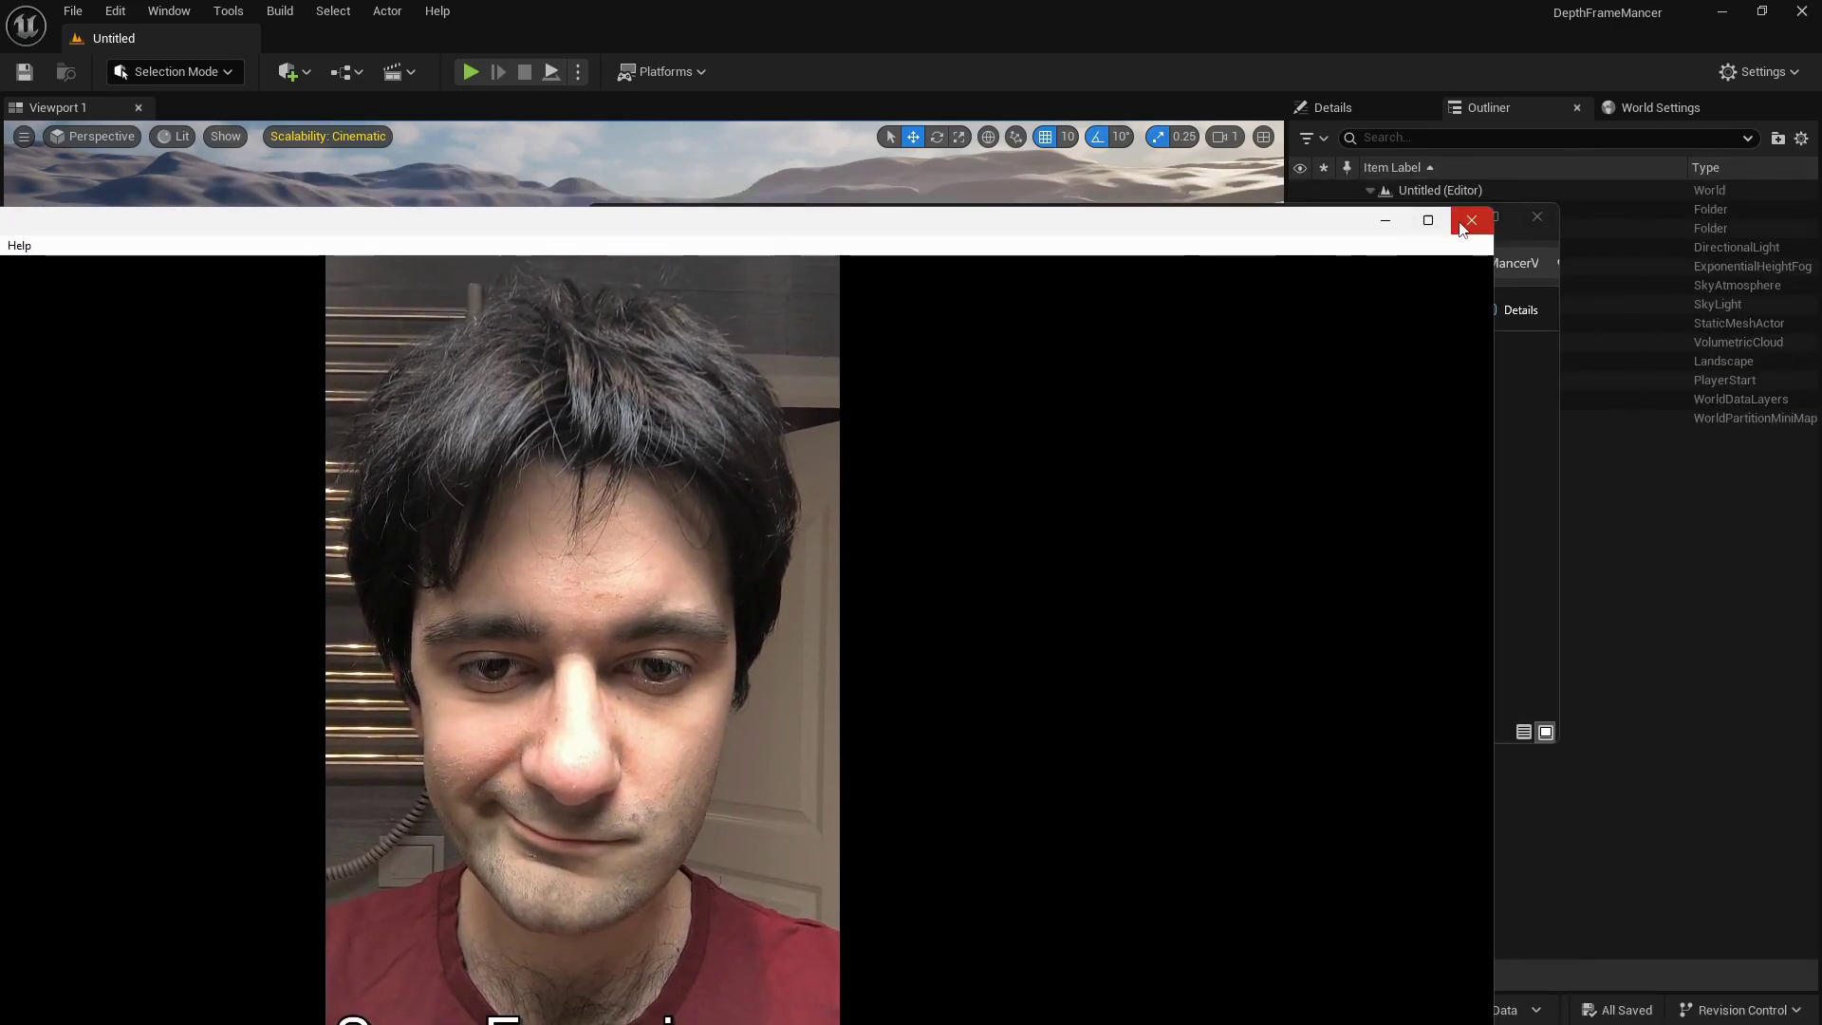
click(1472, 224)
click(1127, 494)
drag(1180, 562, 1024, 484)
drag(1116, 228, 1330, 287)
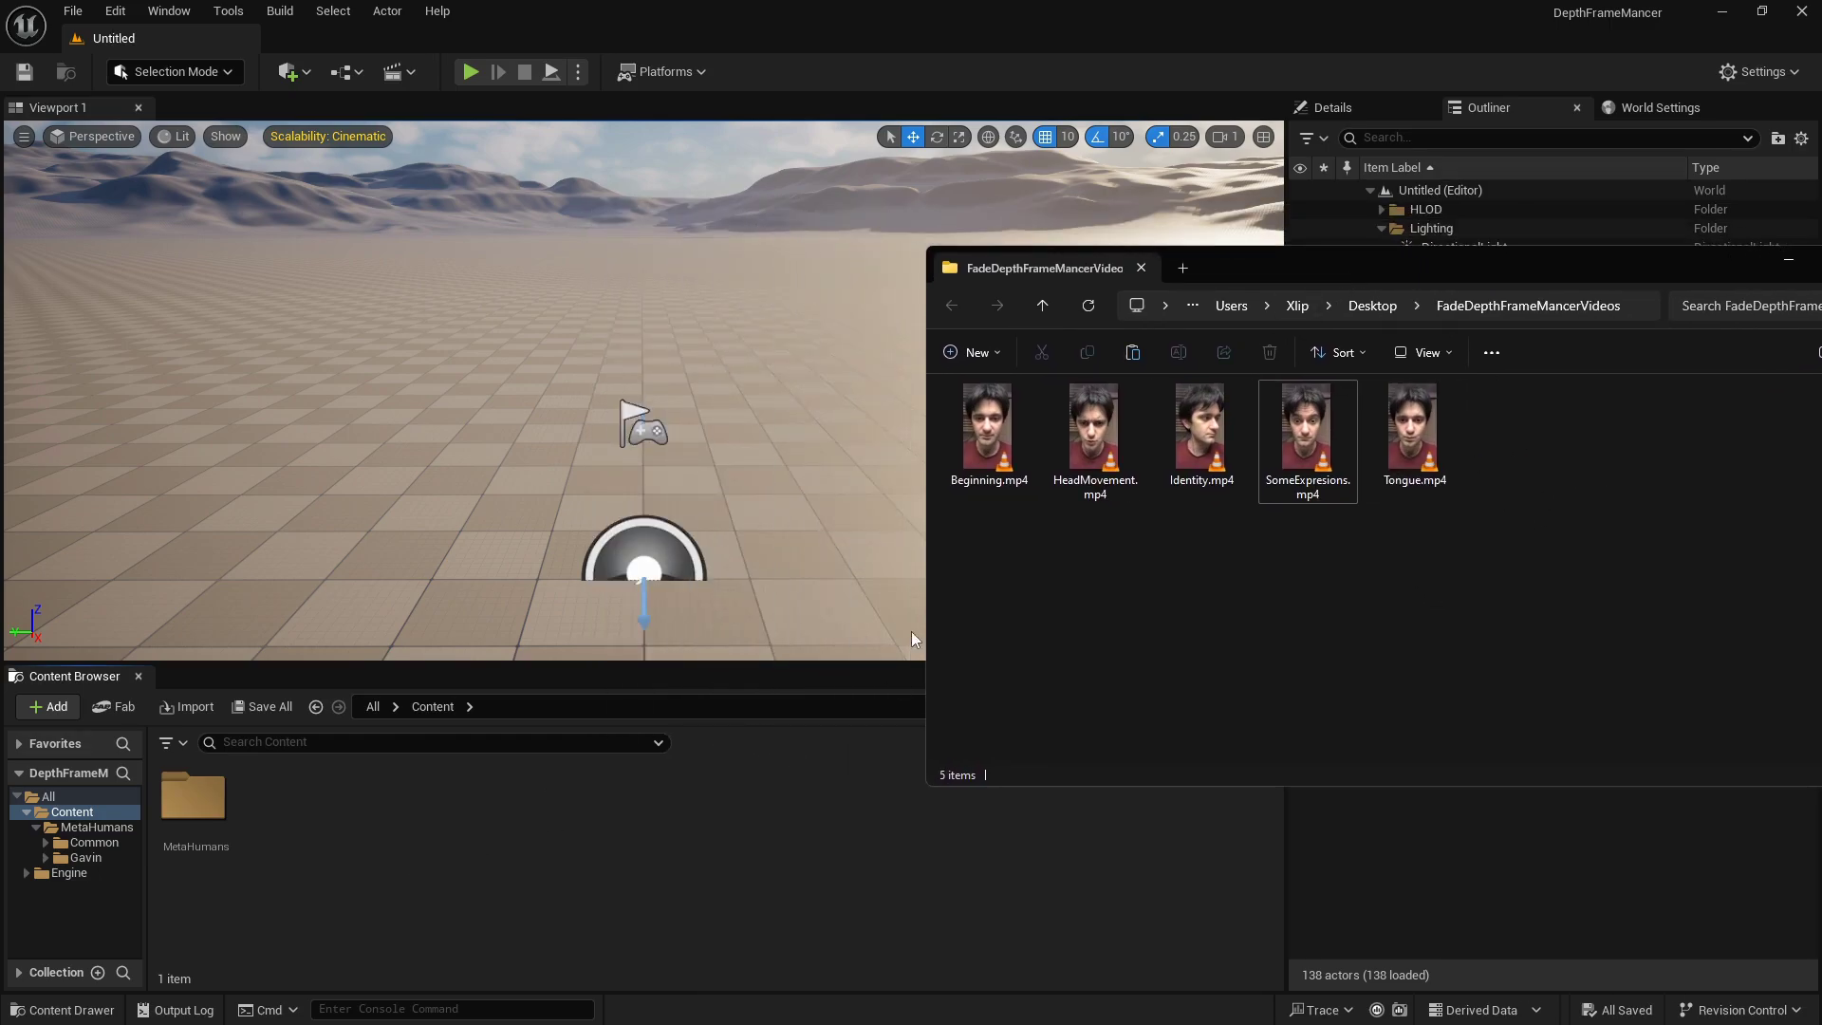
click(524, 864)
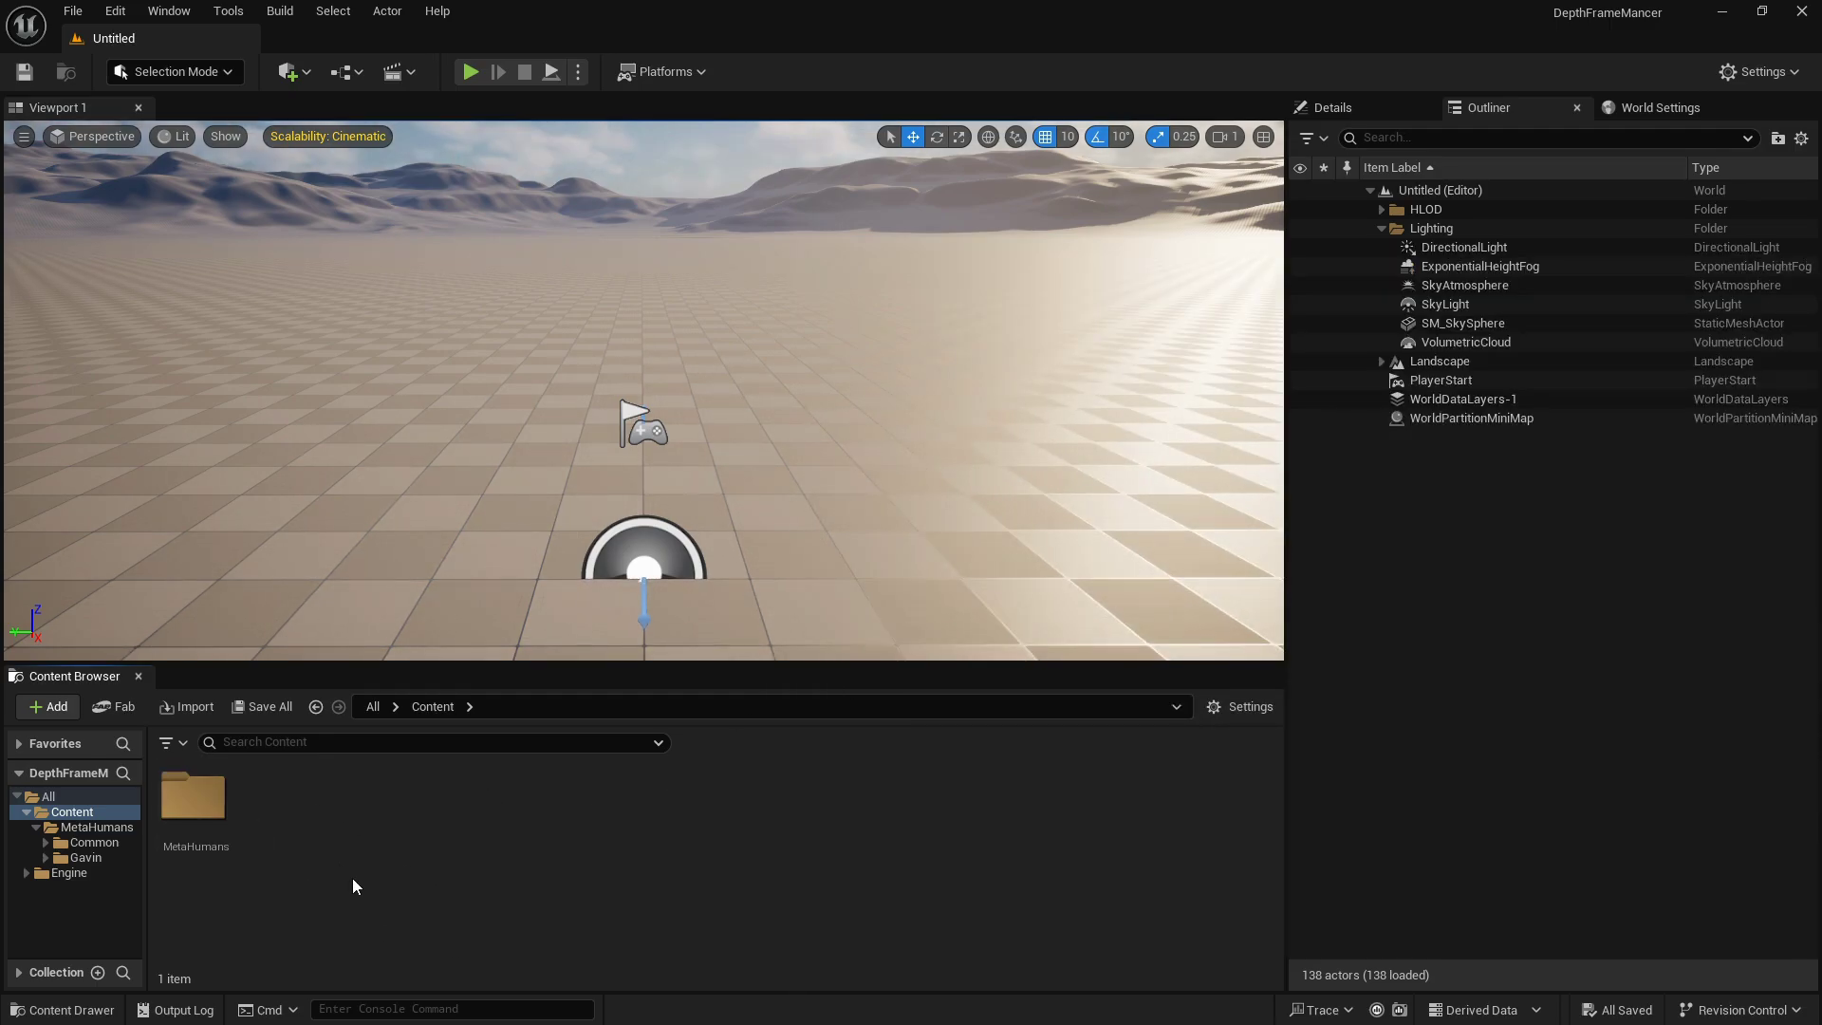
- Create a new level from the Basic template
click(79, 16)
click(135, 85)
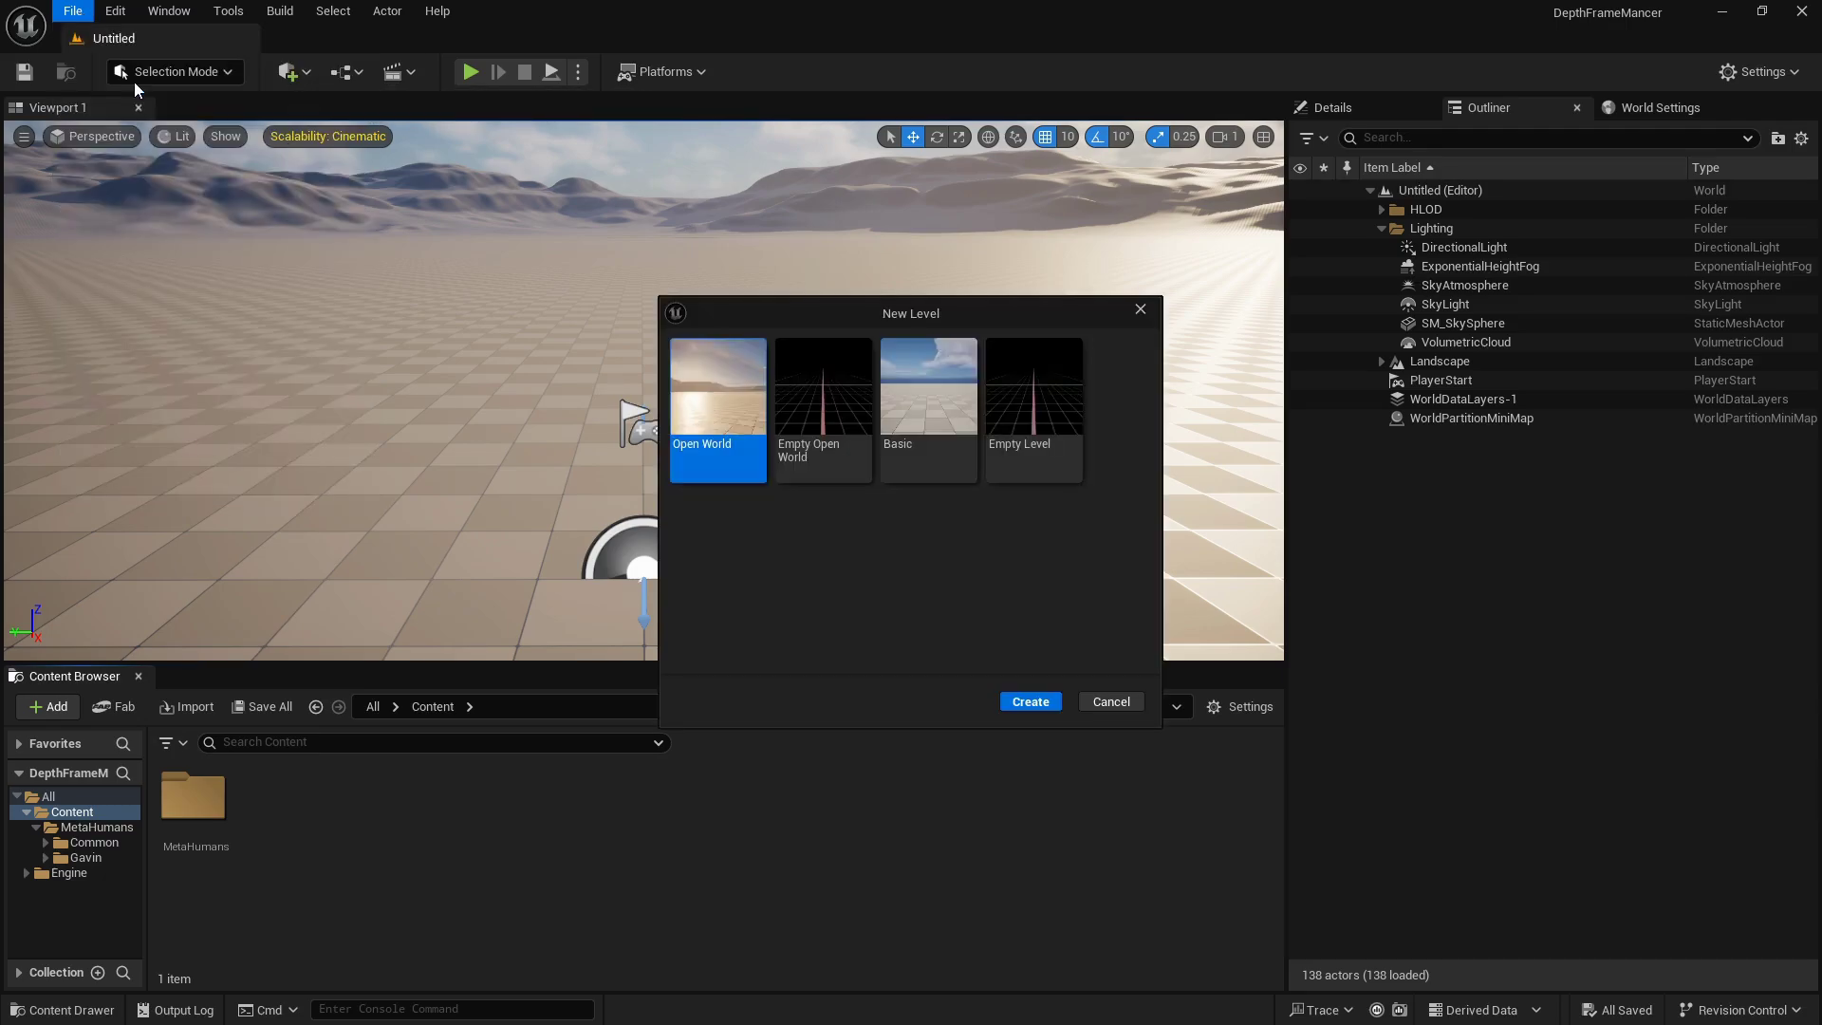
click(928, 408)
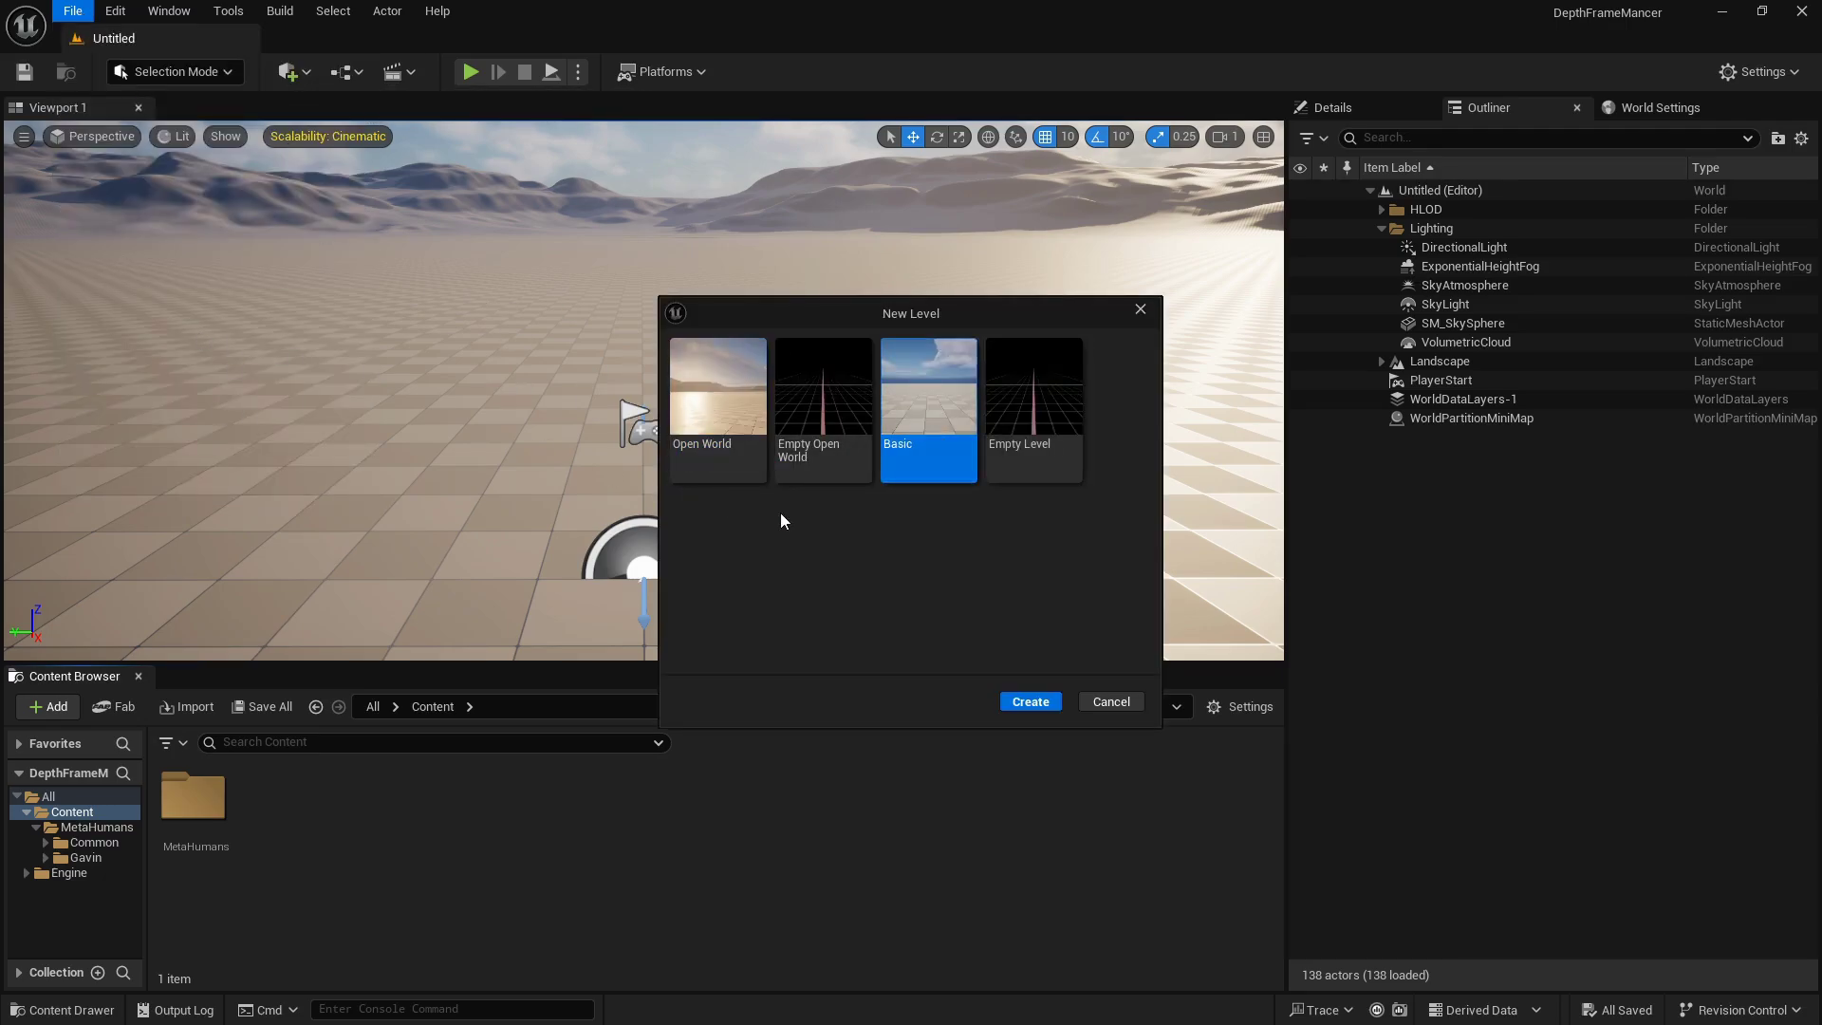
click(1030, 701)
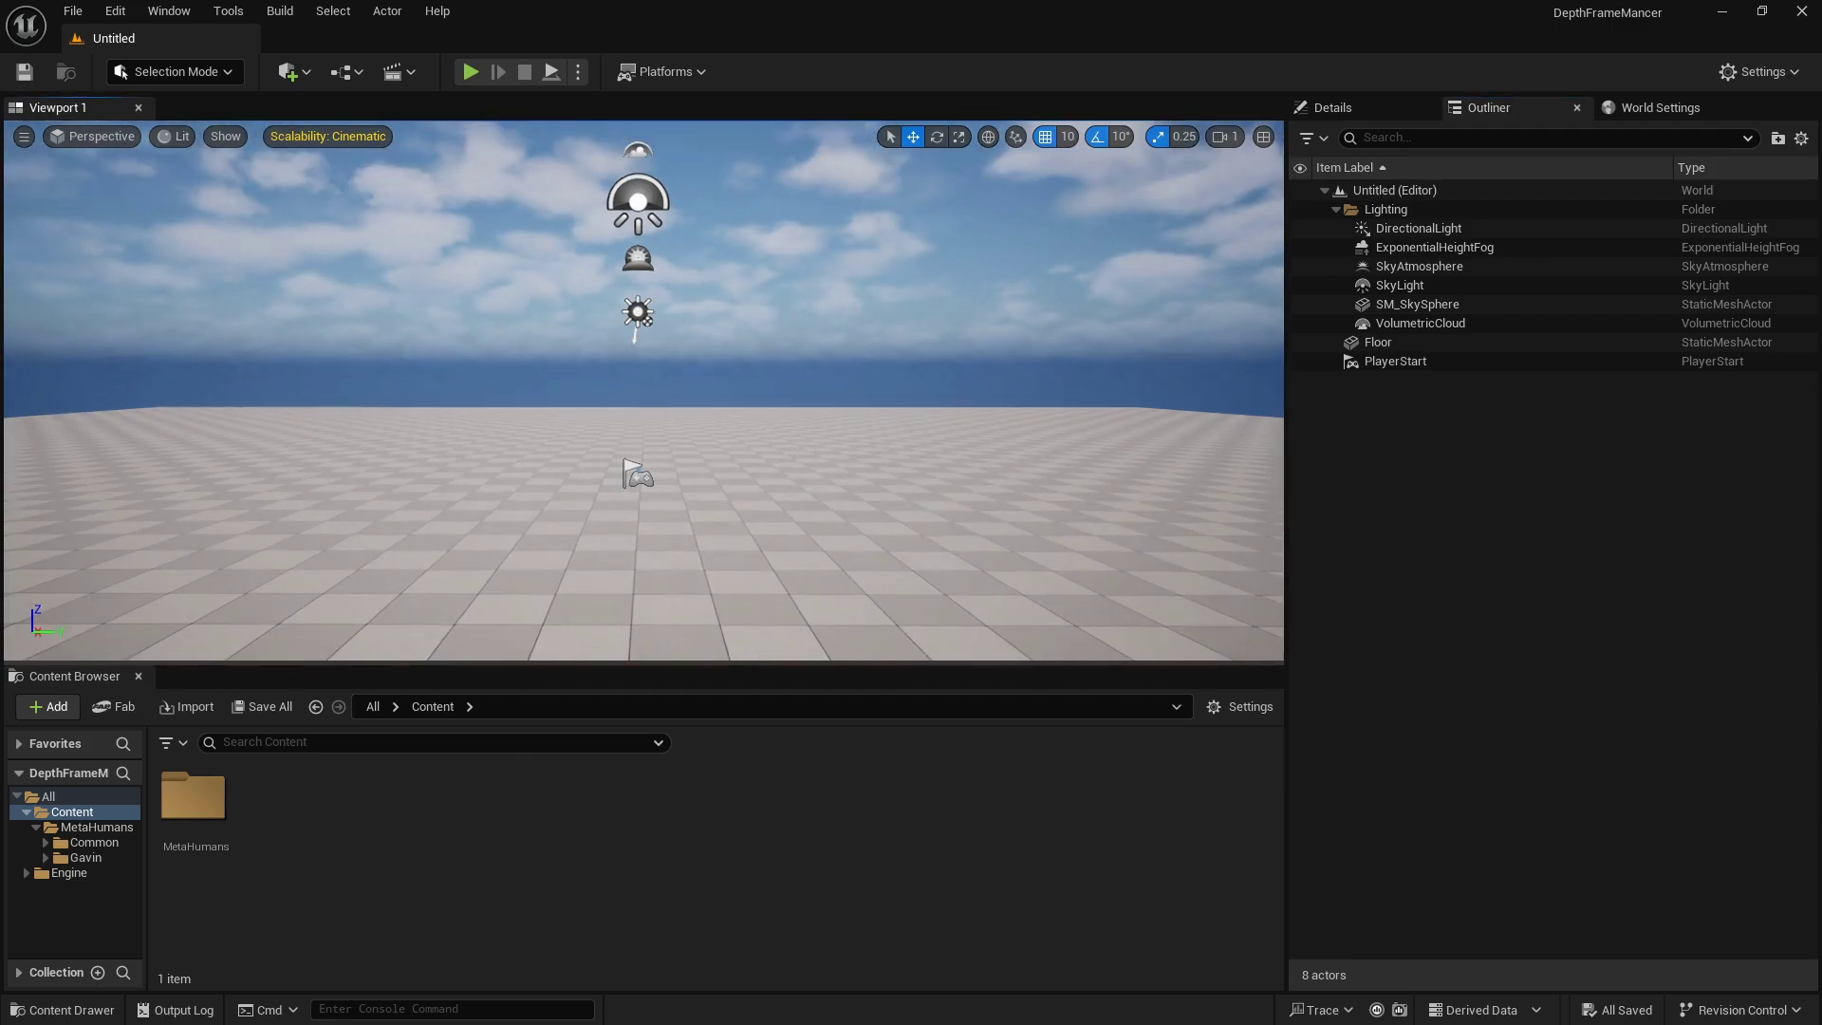
- Save the new level as Showcase in the Content folder
key(ctrl+s)
text(Sho)
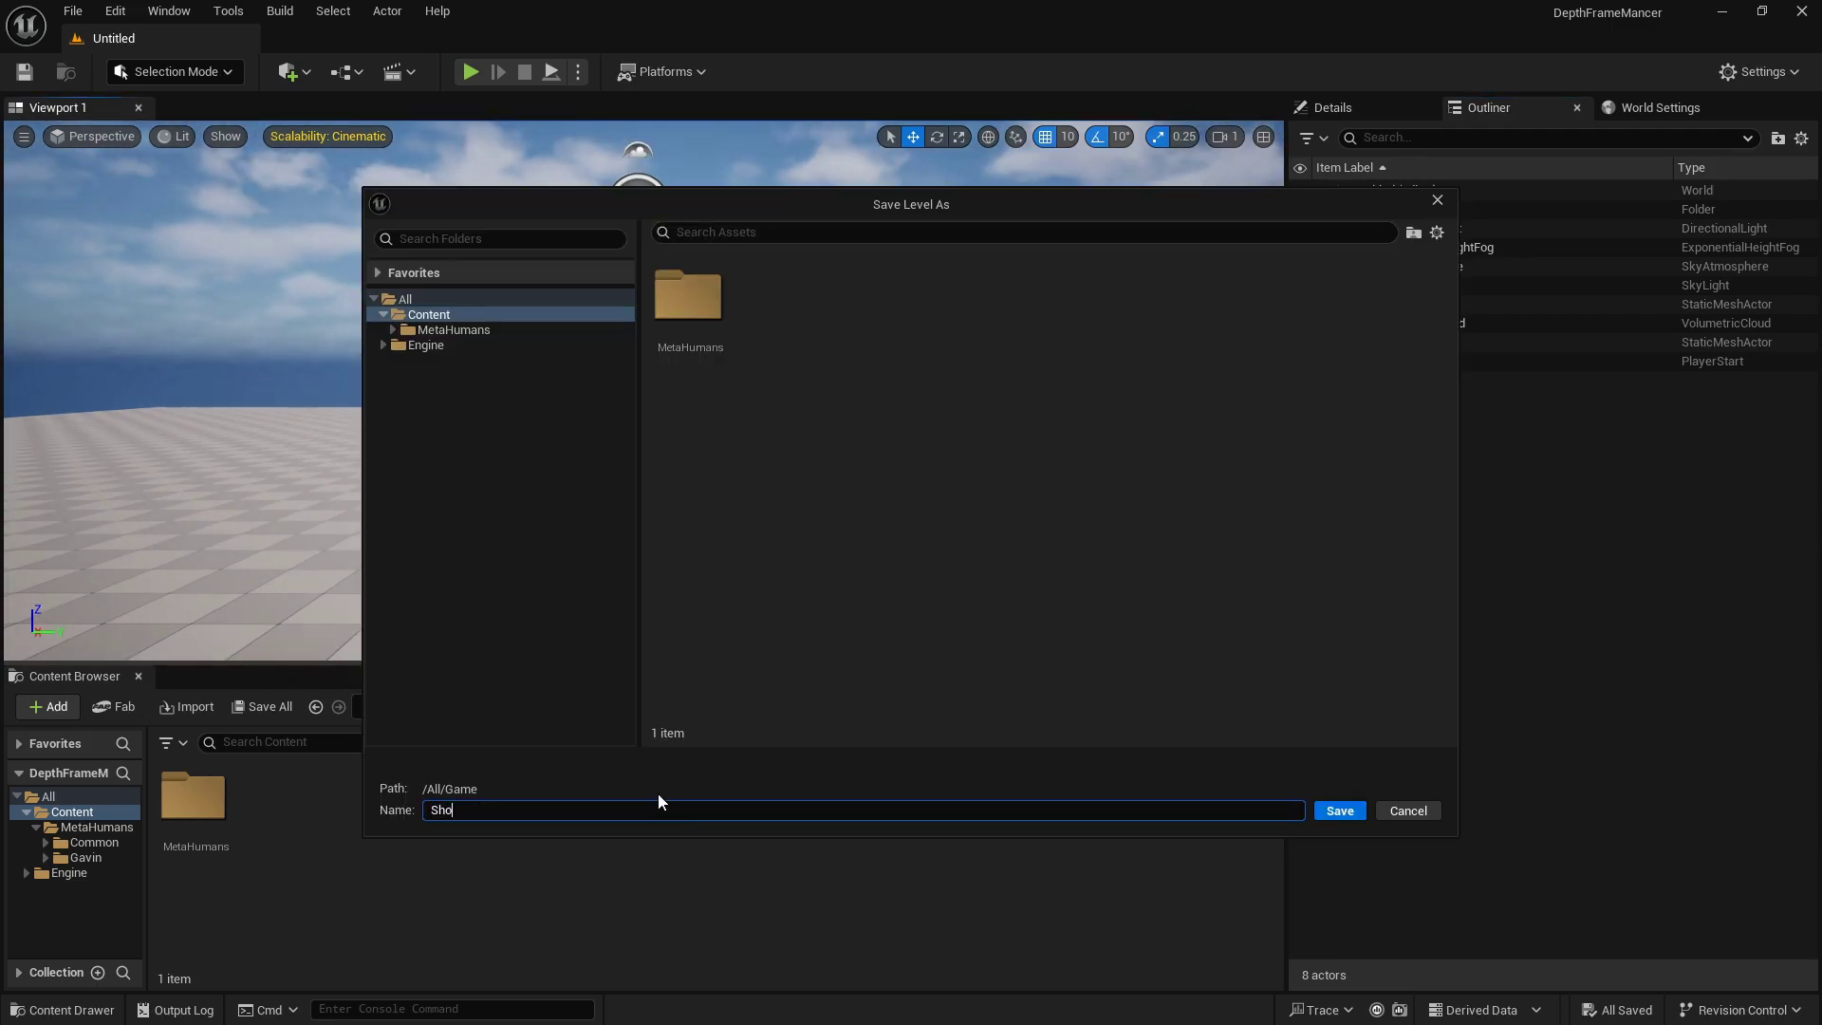
text(wcase)
key(Return)
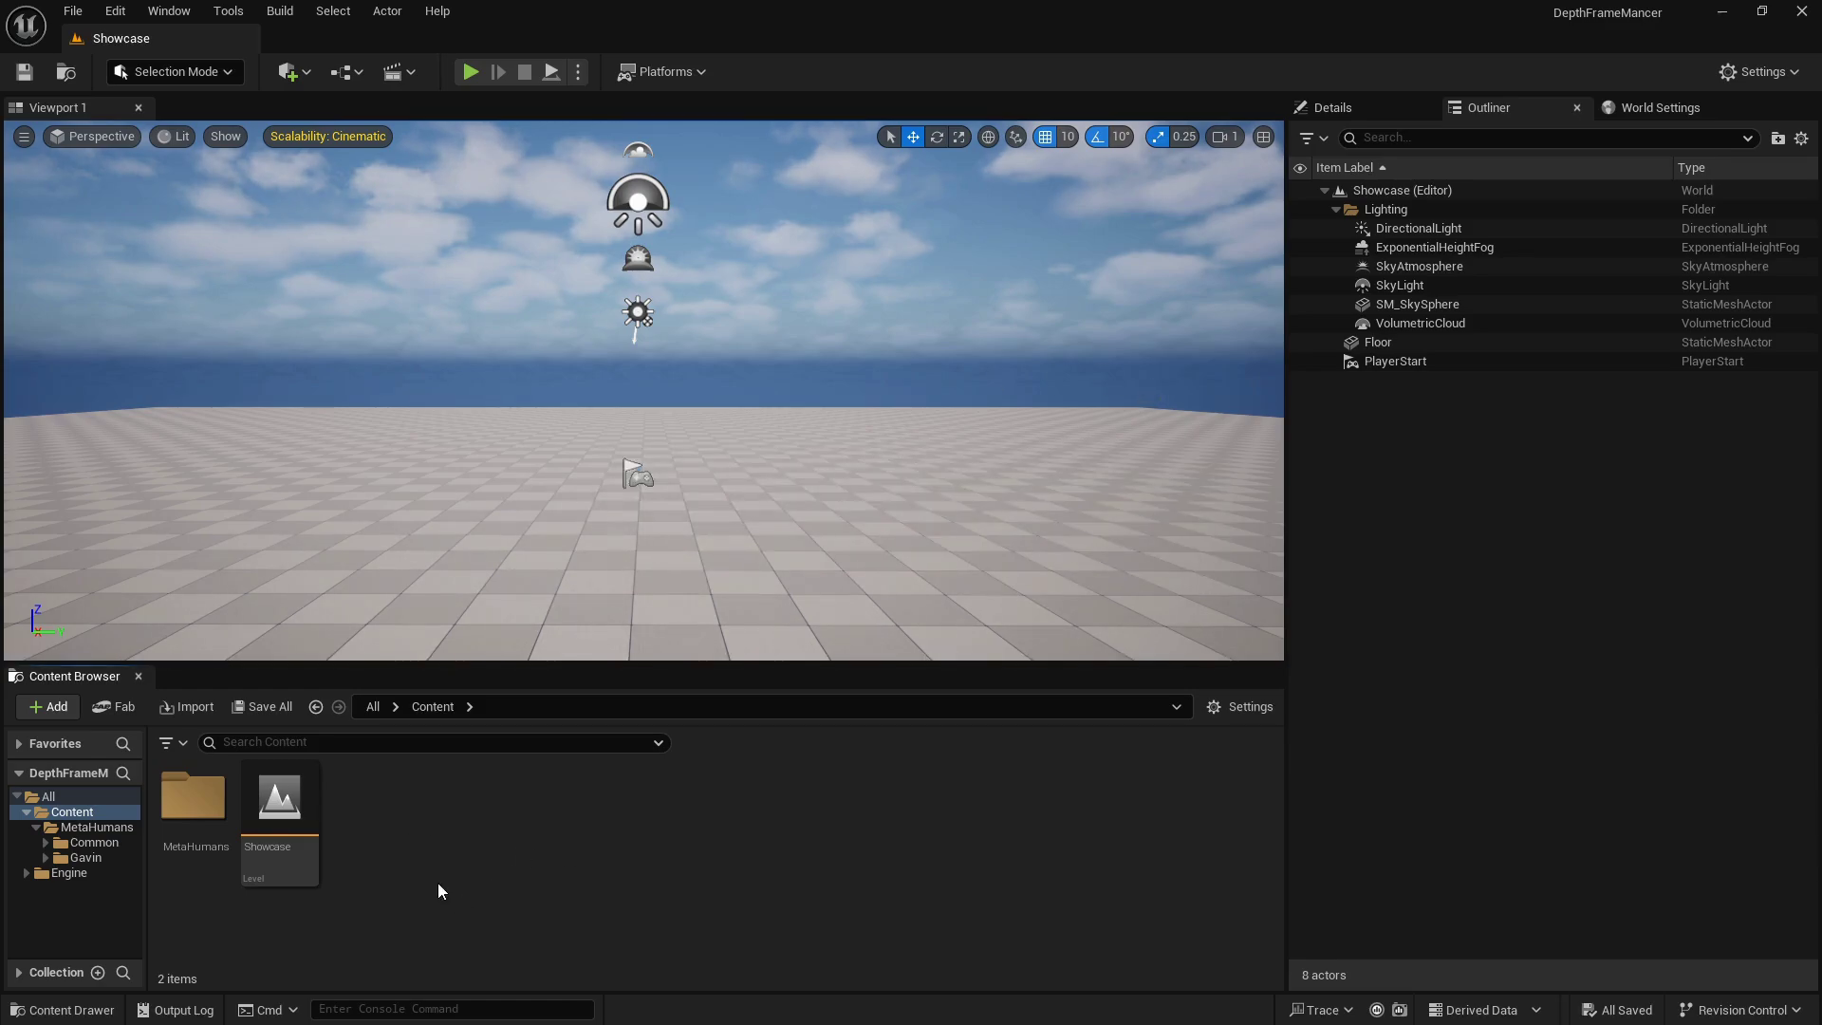
- Create a folder named NoDepthPerformance in the Content folder and open it
right_click(457, 855)
click(527, 199)
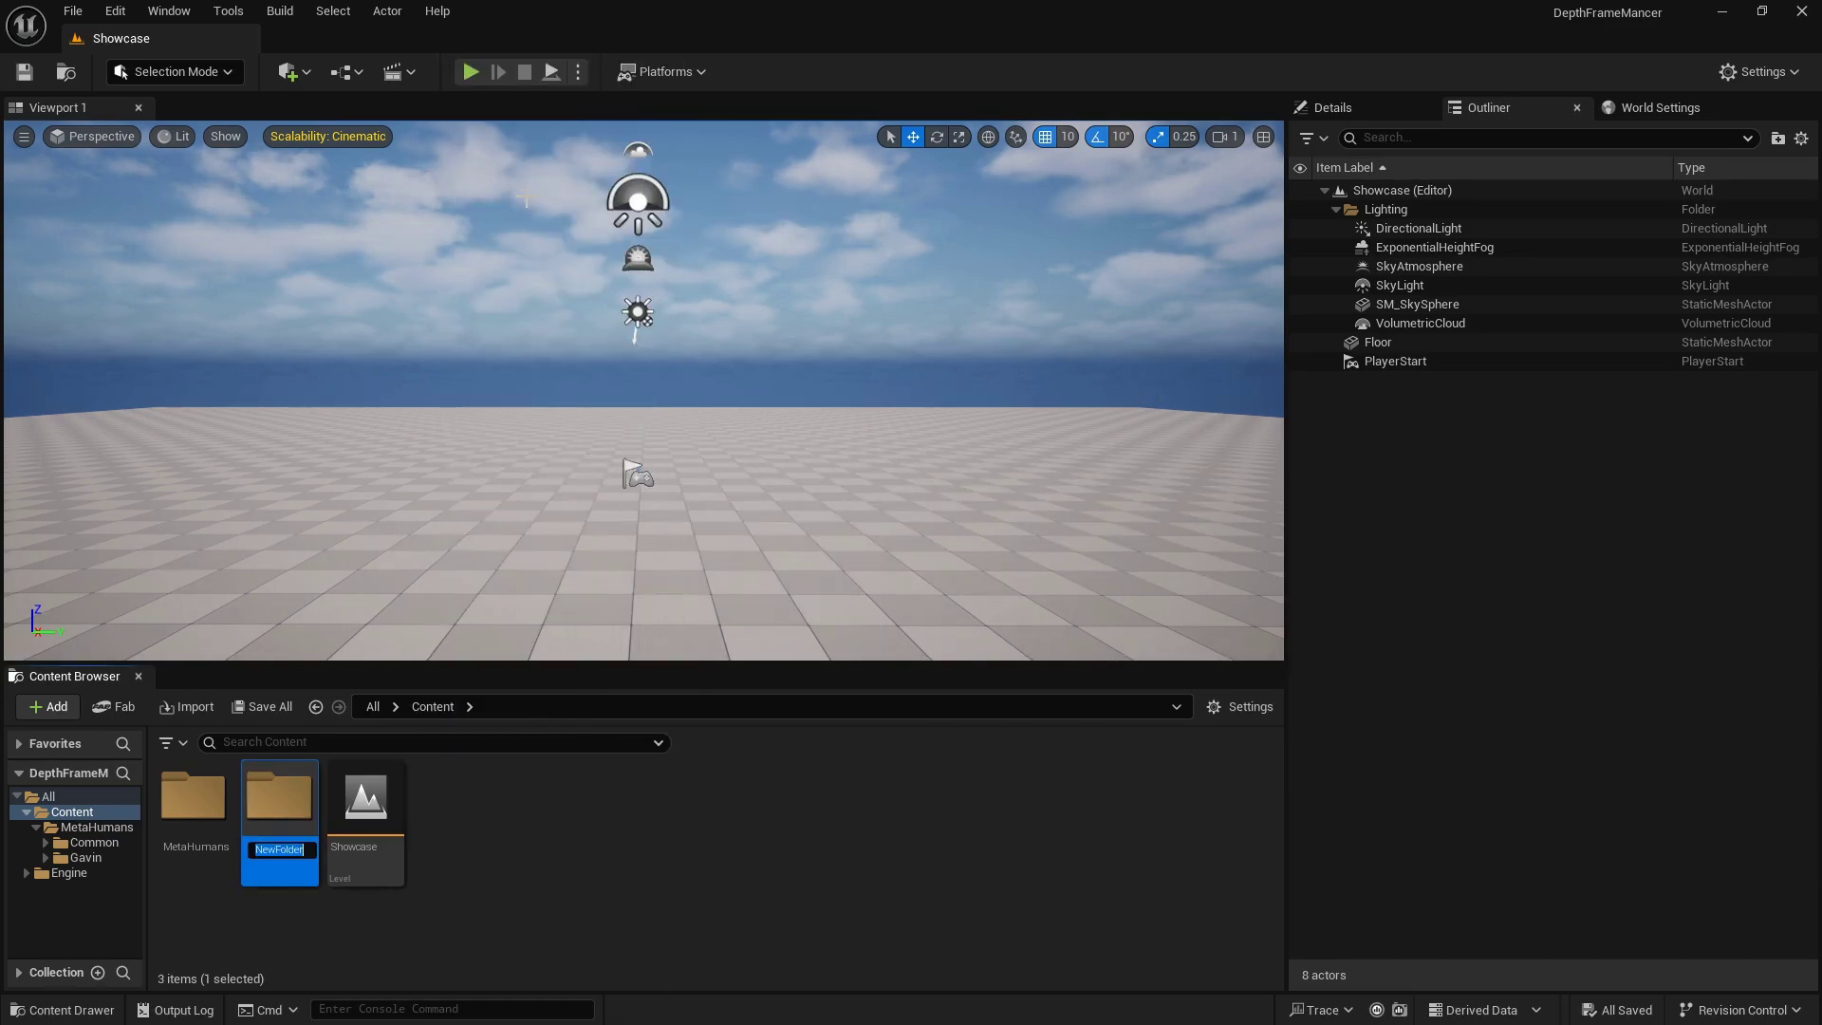
text(N)
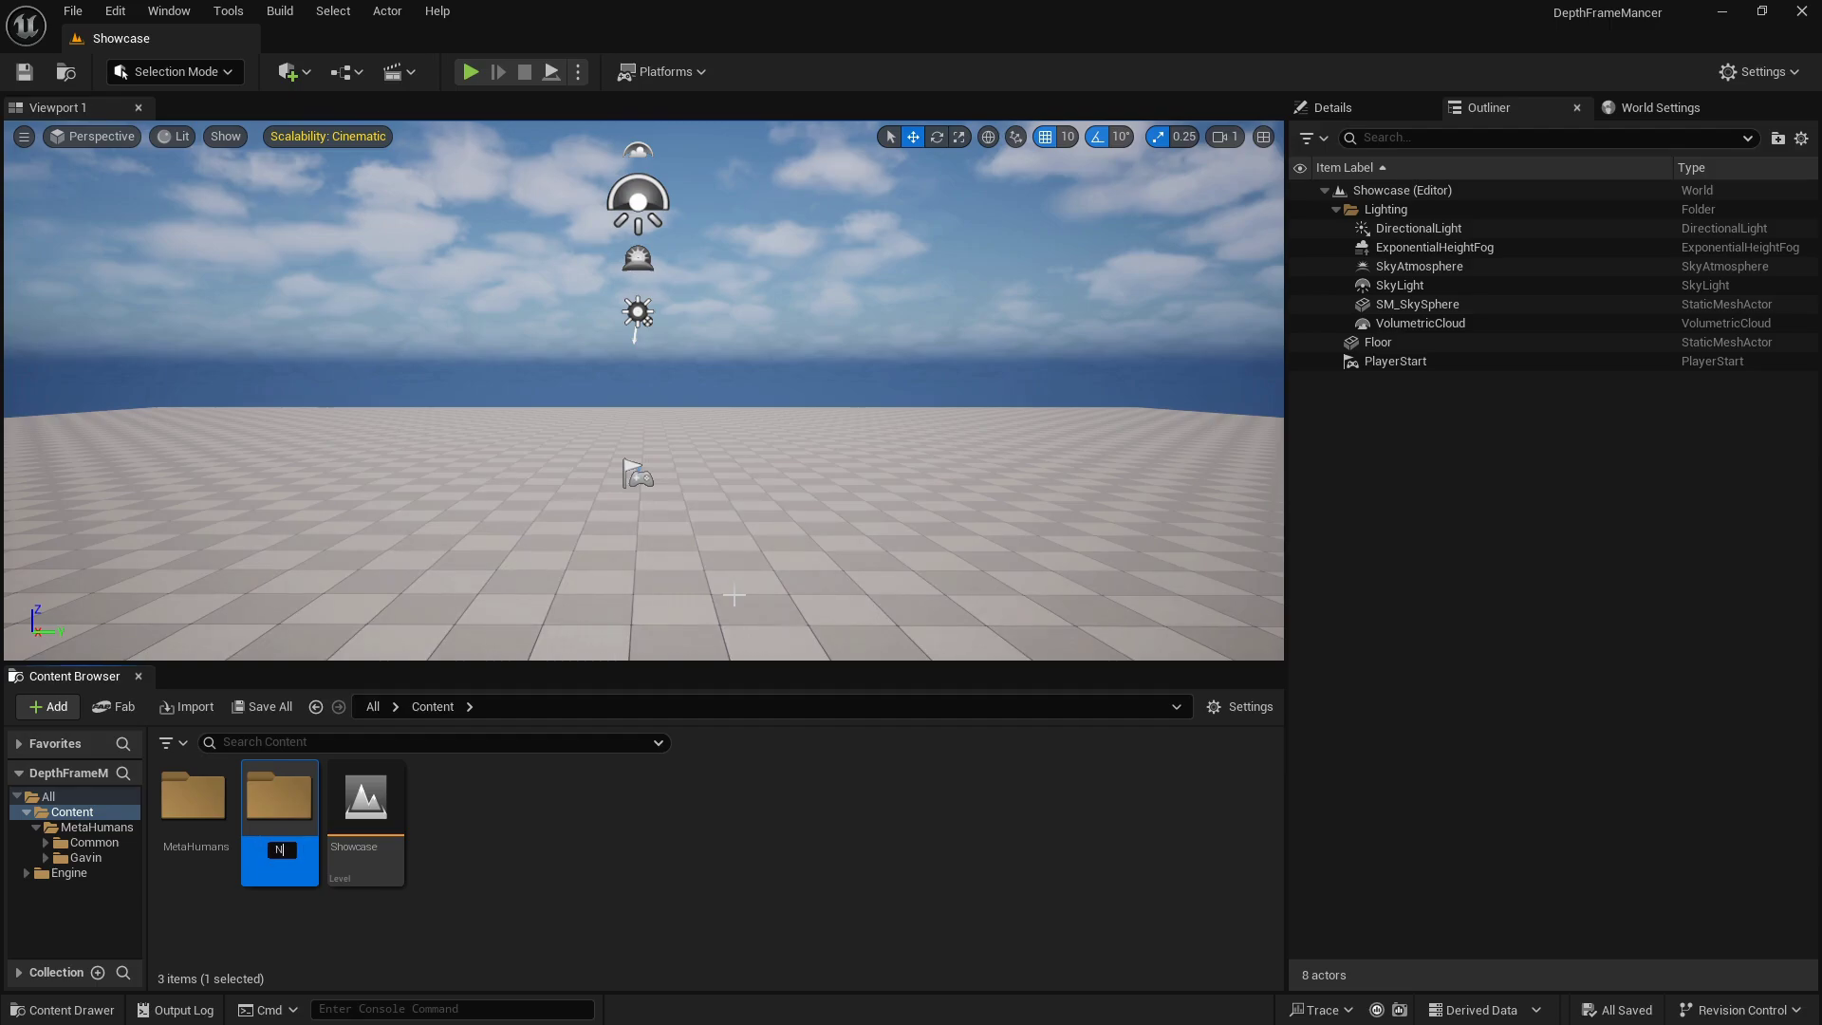
text(oDepthPerdo)
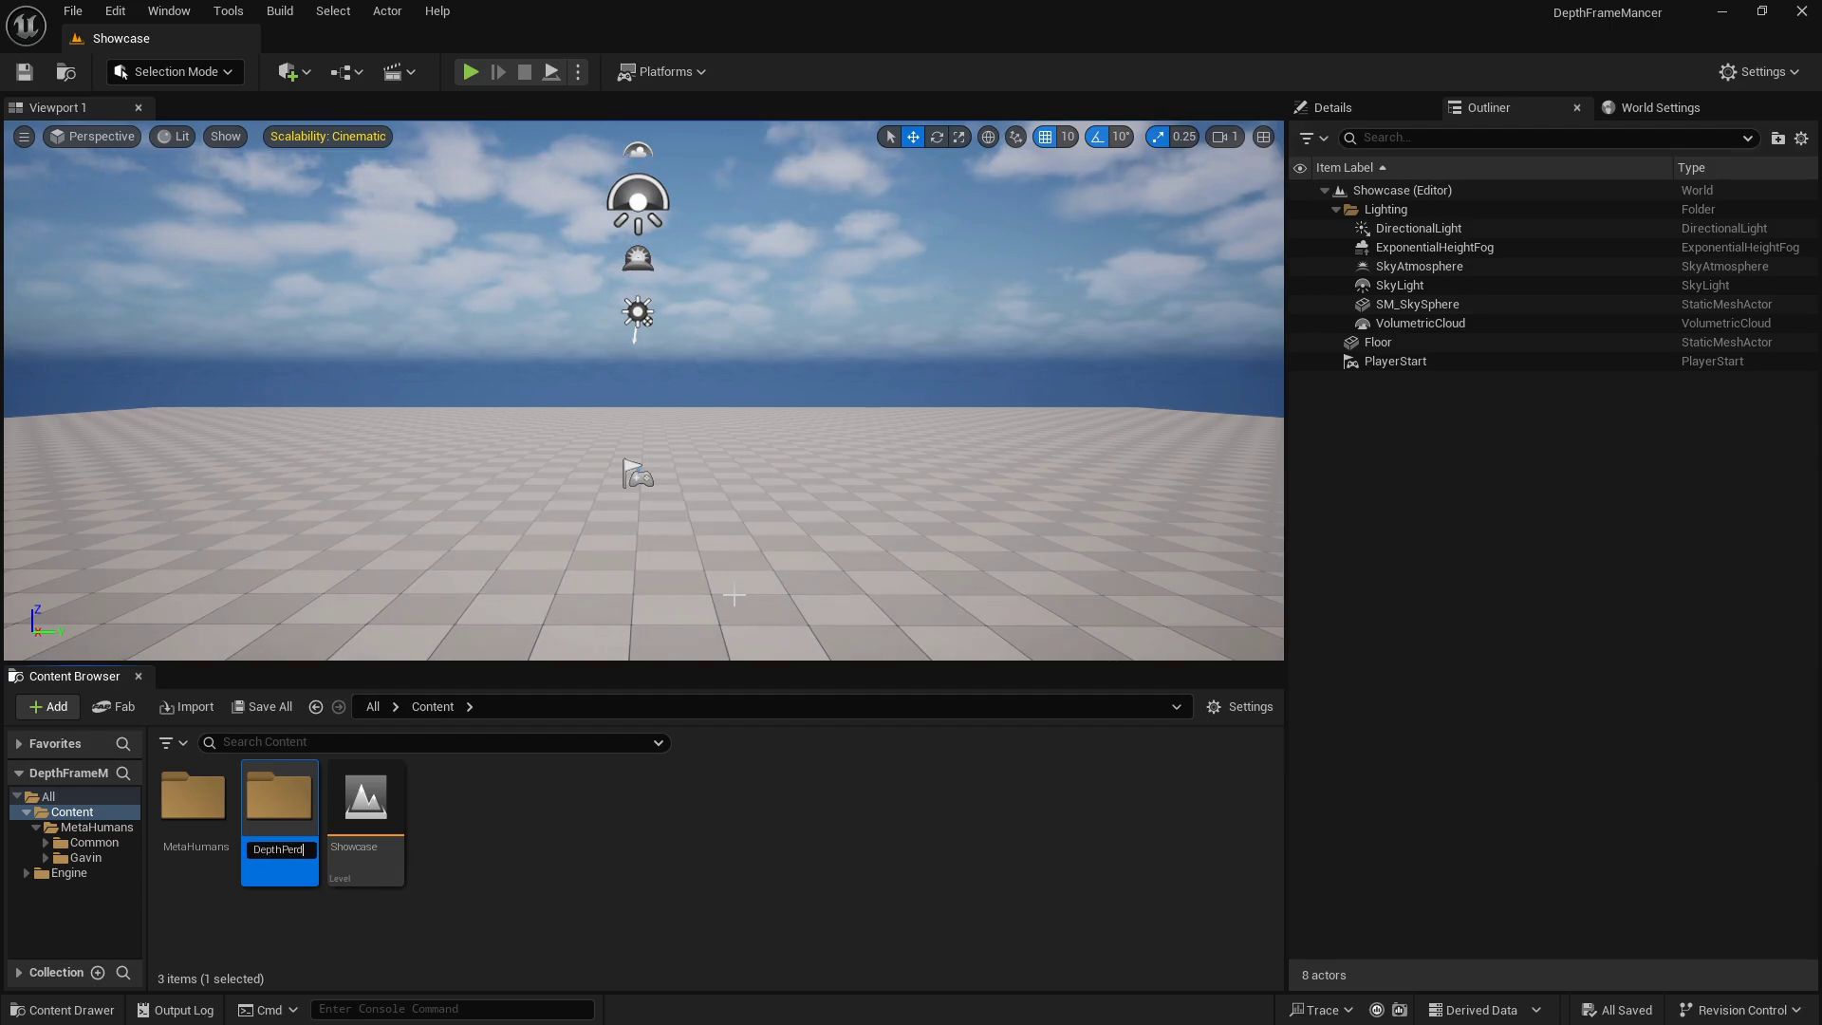
key(BackSpace)
key(BackSpace)
text(formance)
key(Return)
key(Return)
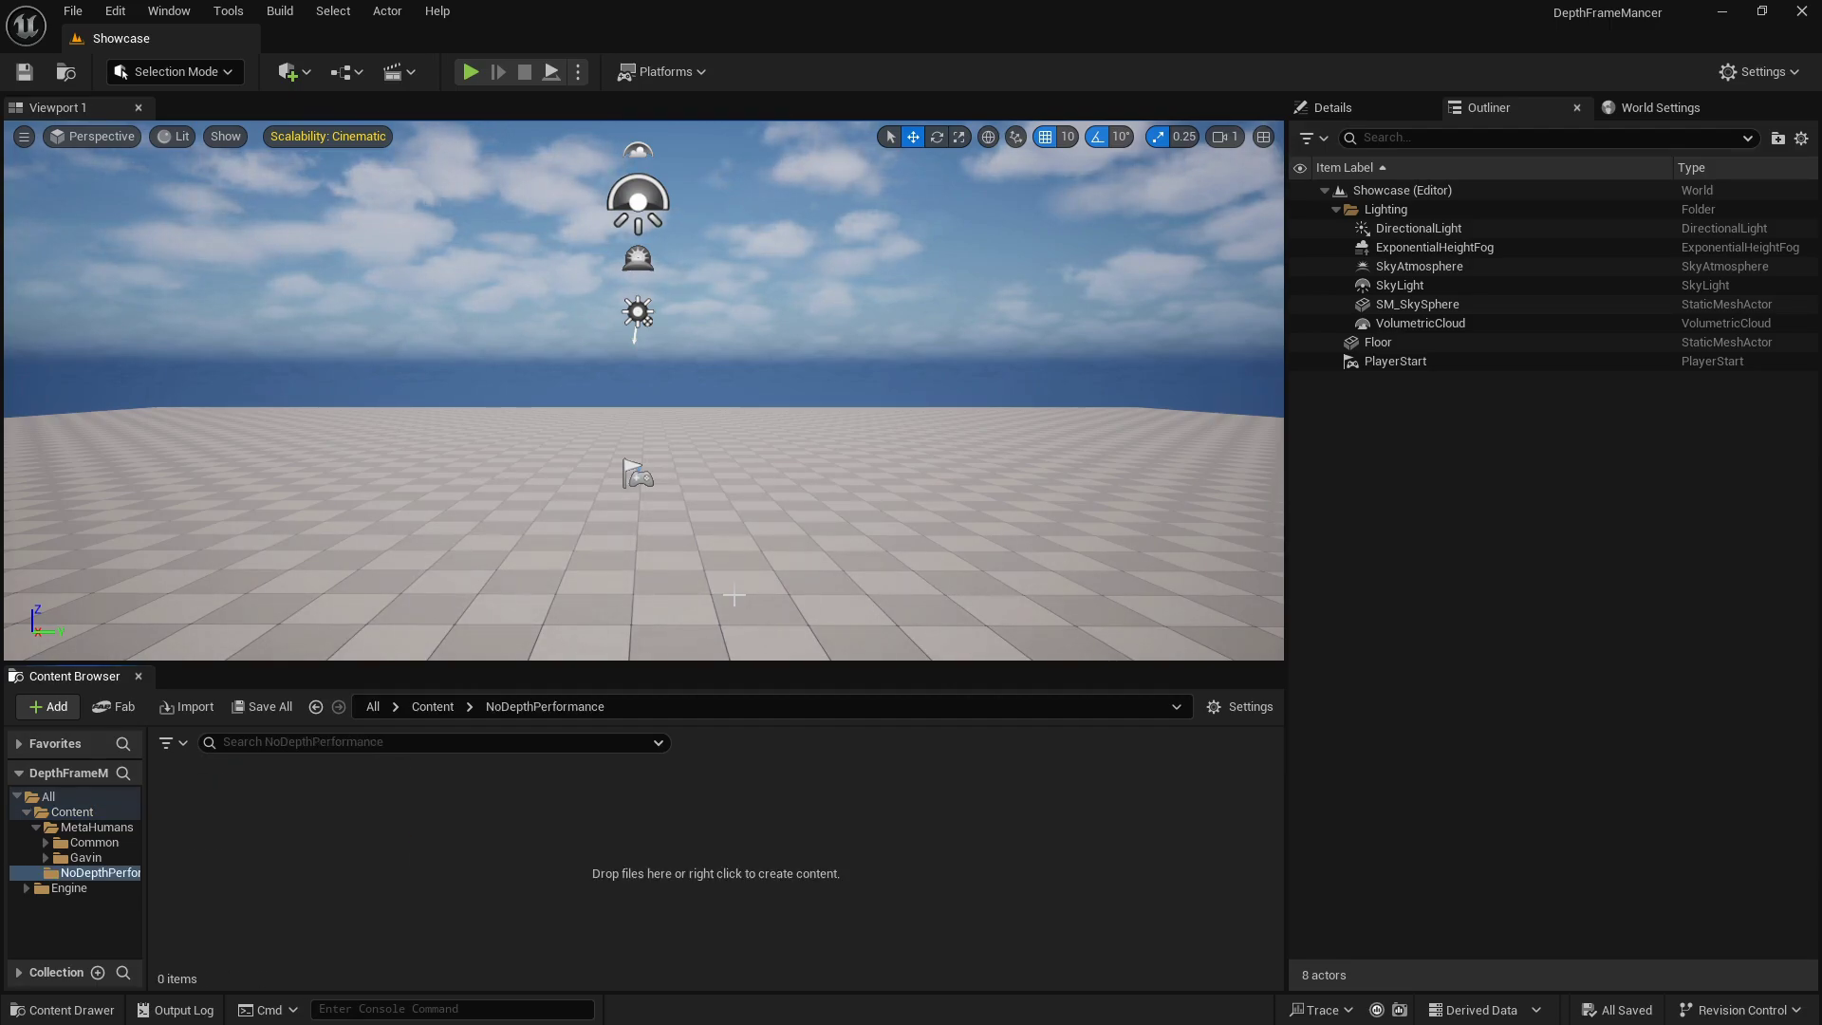
- Switch to the video folder and preview Identity.mp4 in the video player, closing the player when done
key(alt+Tab)
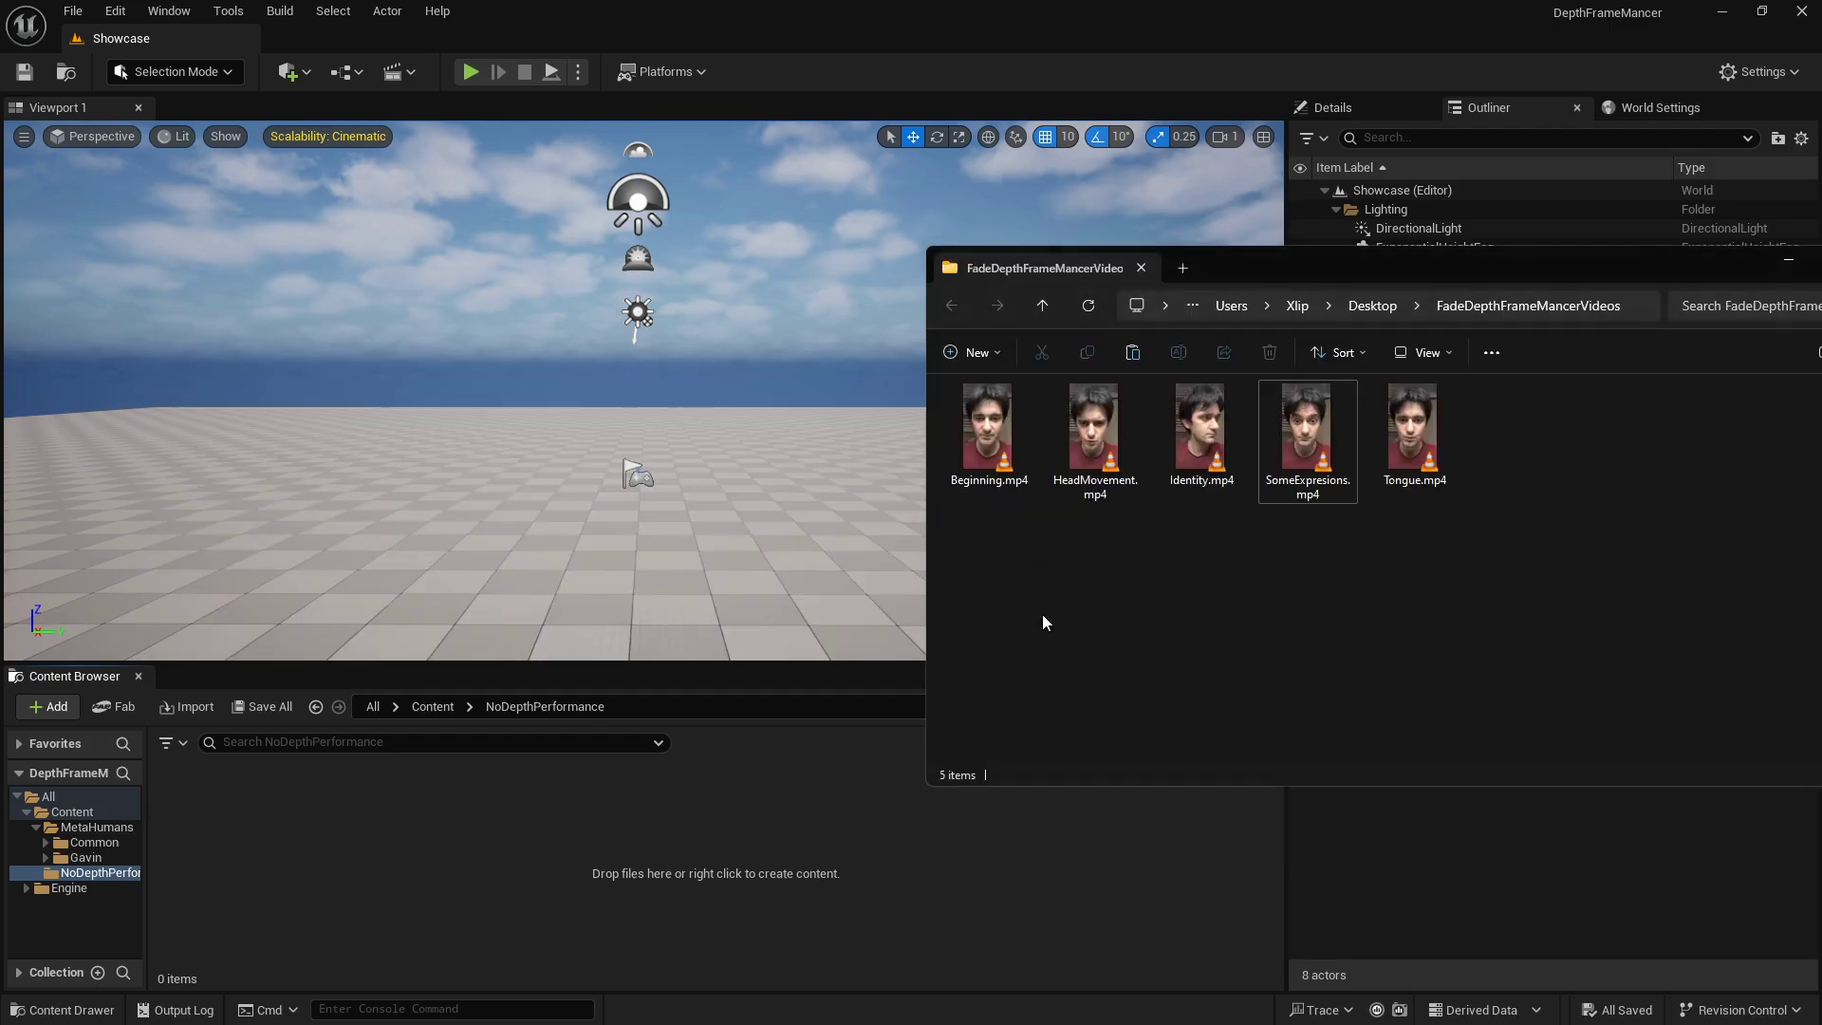
double_click(1204, 455)
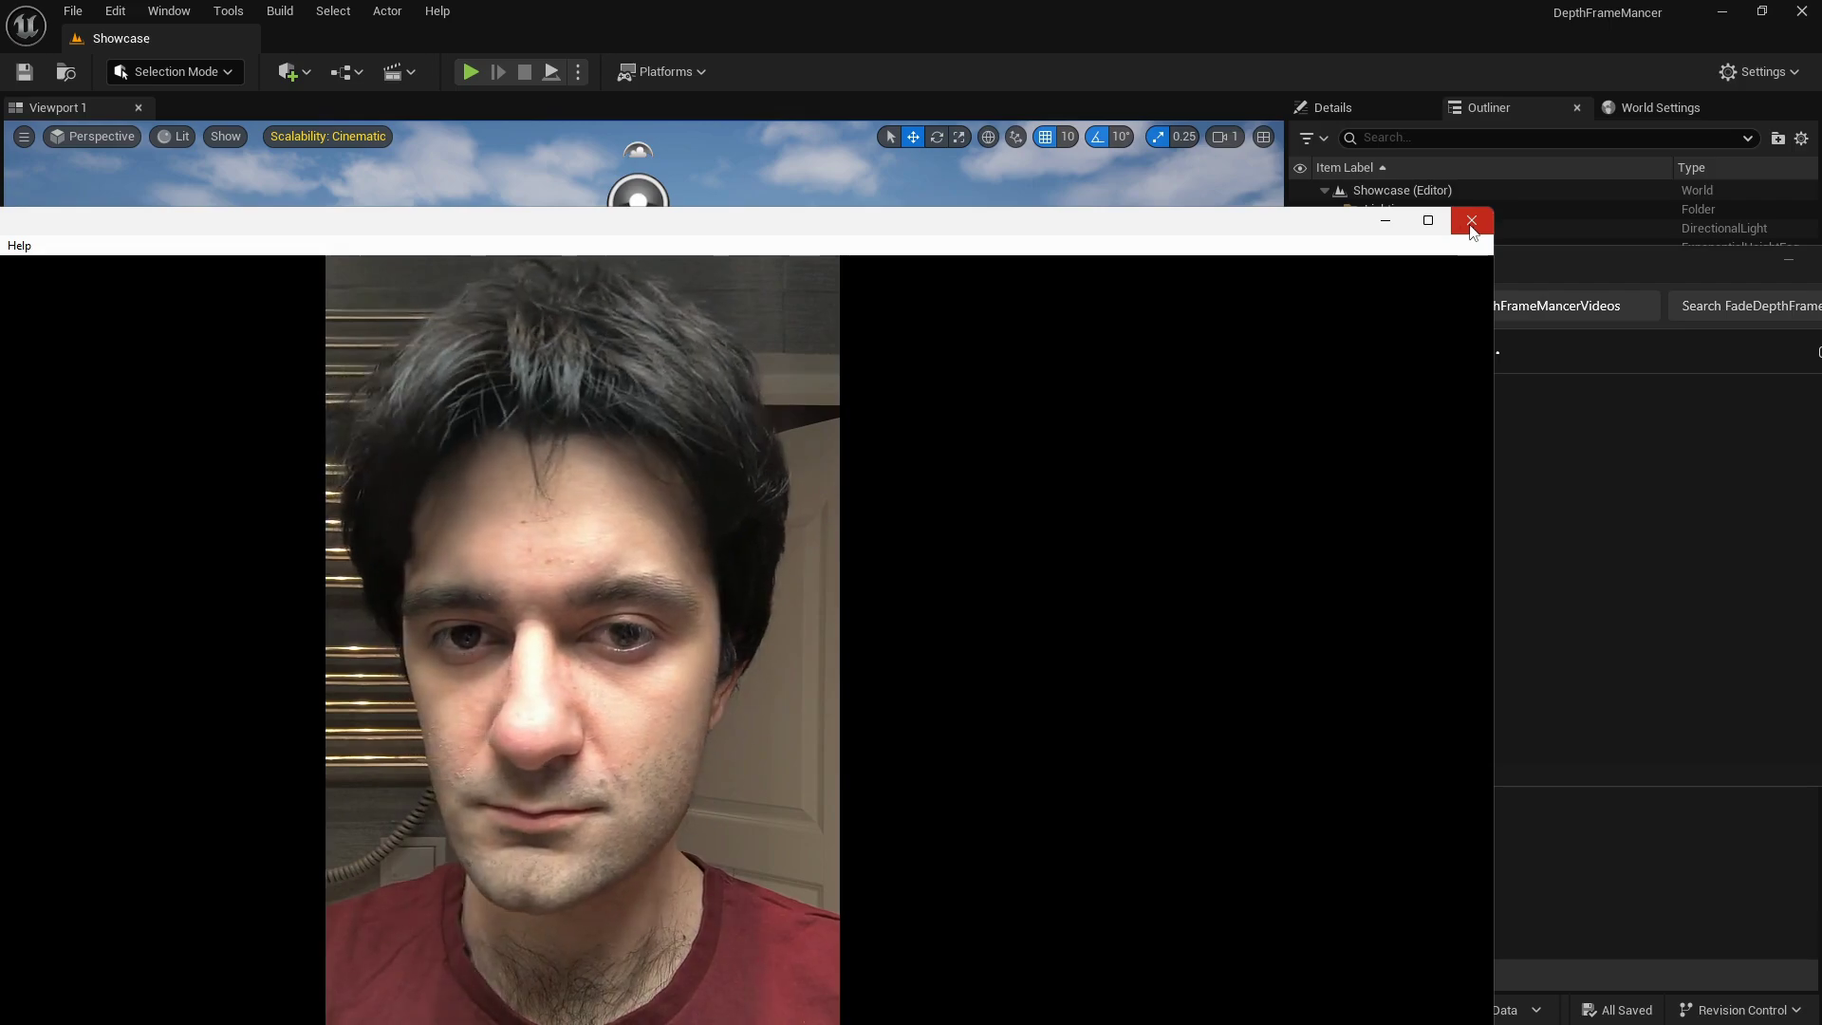
click(1472, 220)
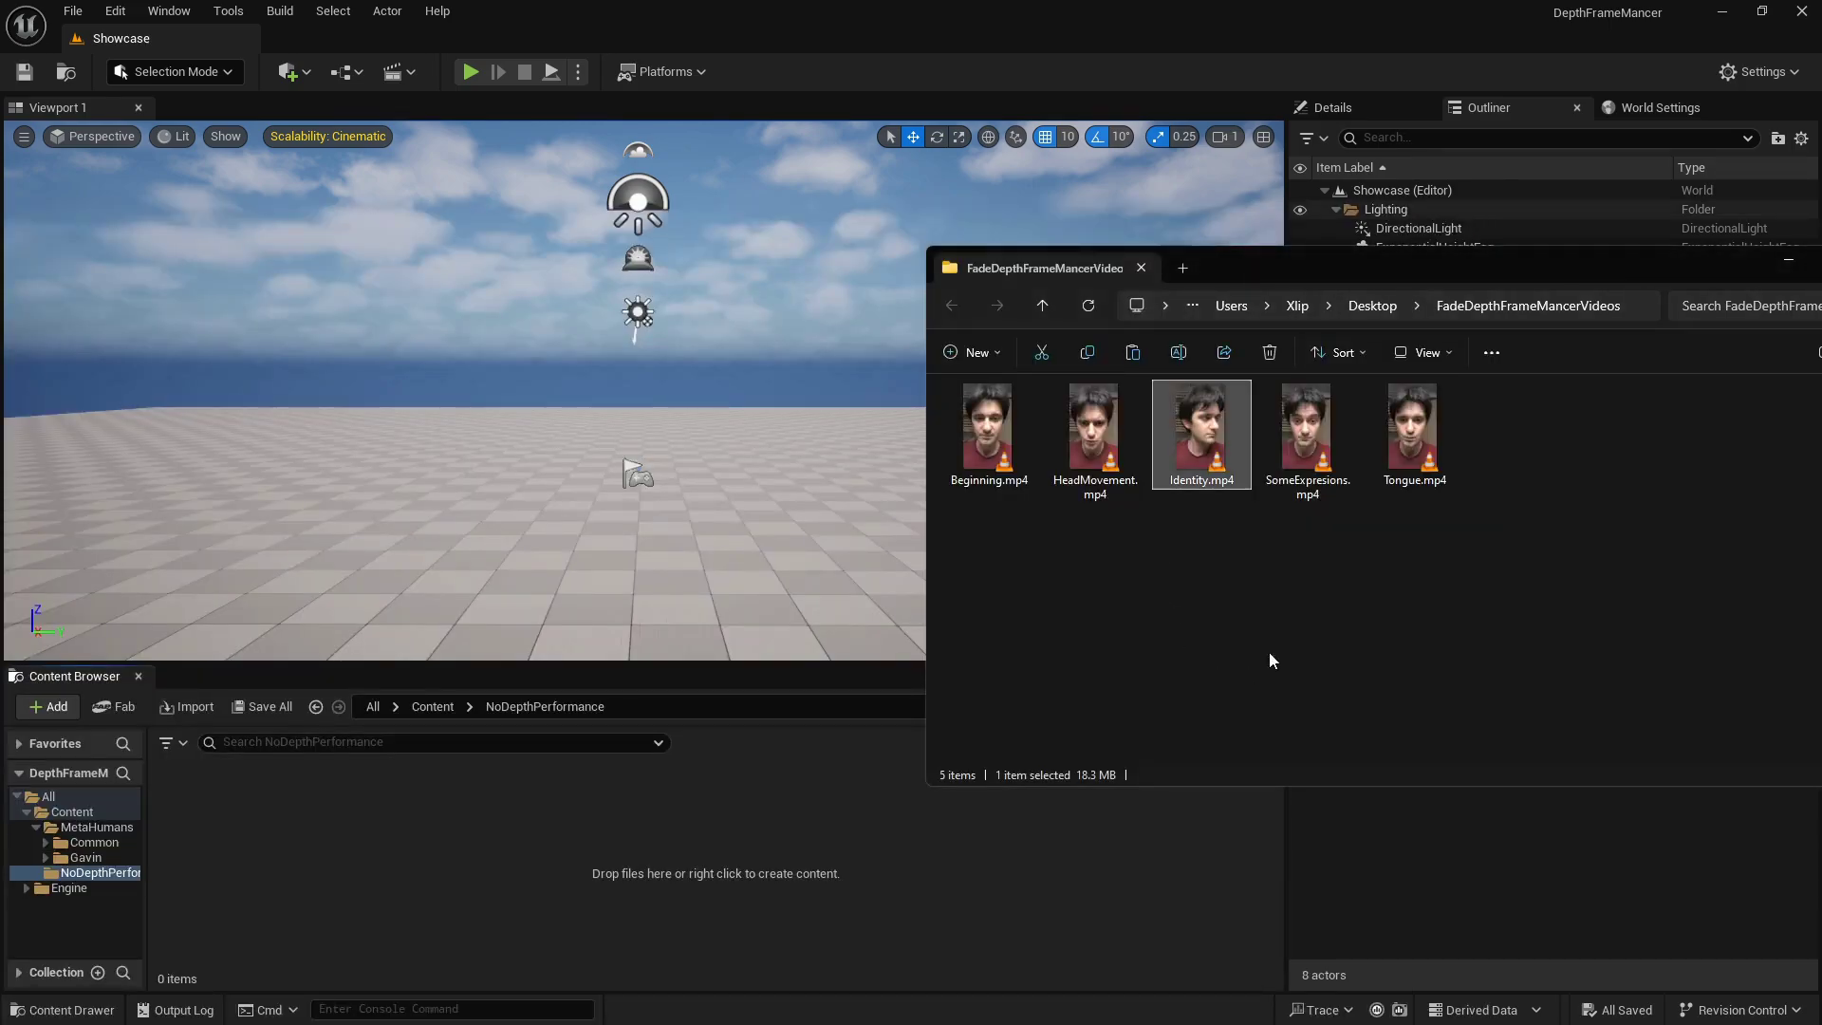
- Create a folder named Identity inside NoDepthPerformance and open it
click(429, 862)
right_click(240, 824)
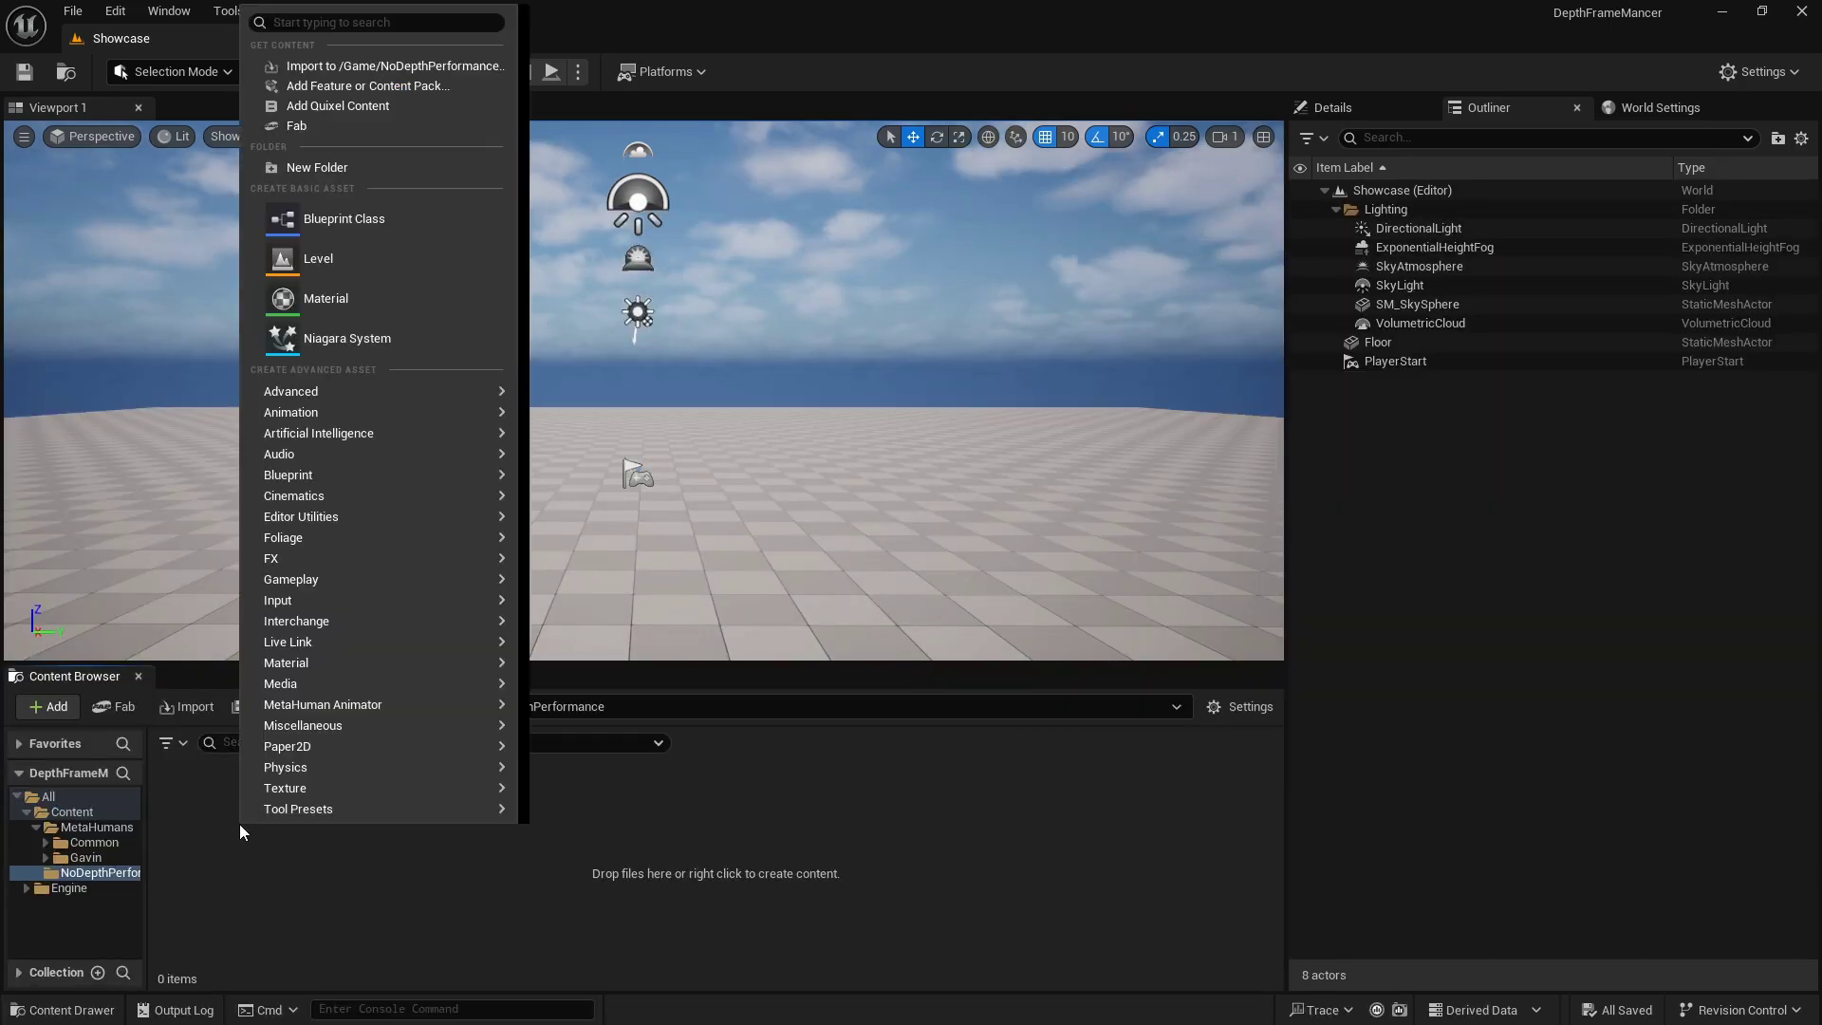
click(315, 169)
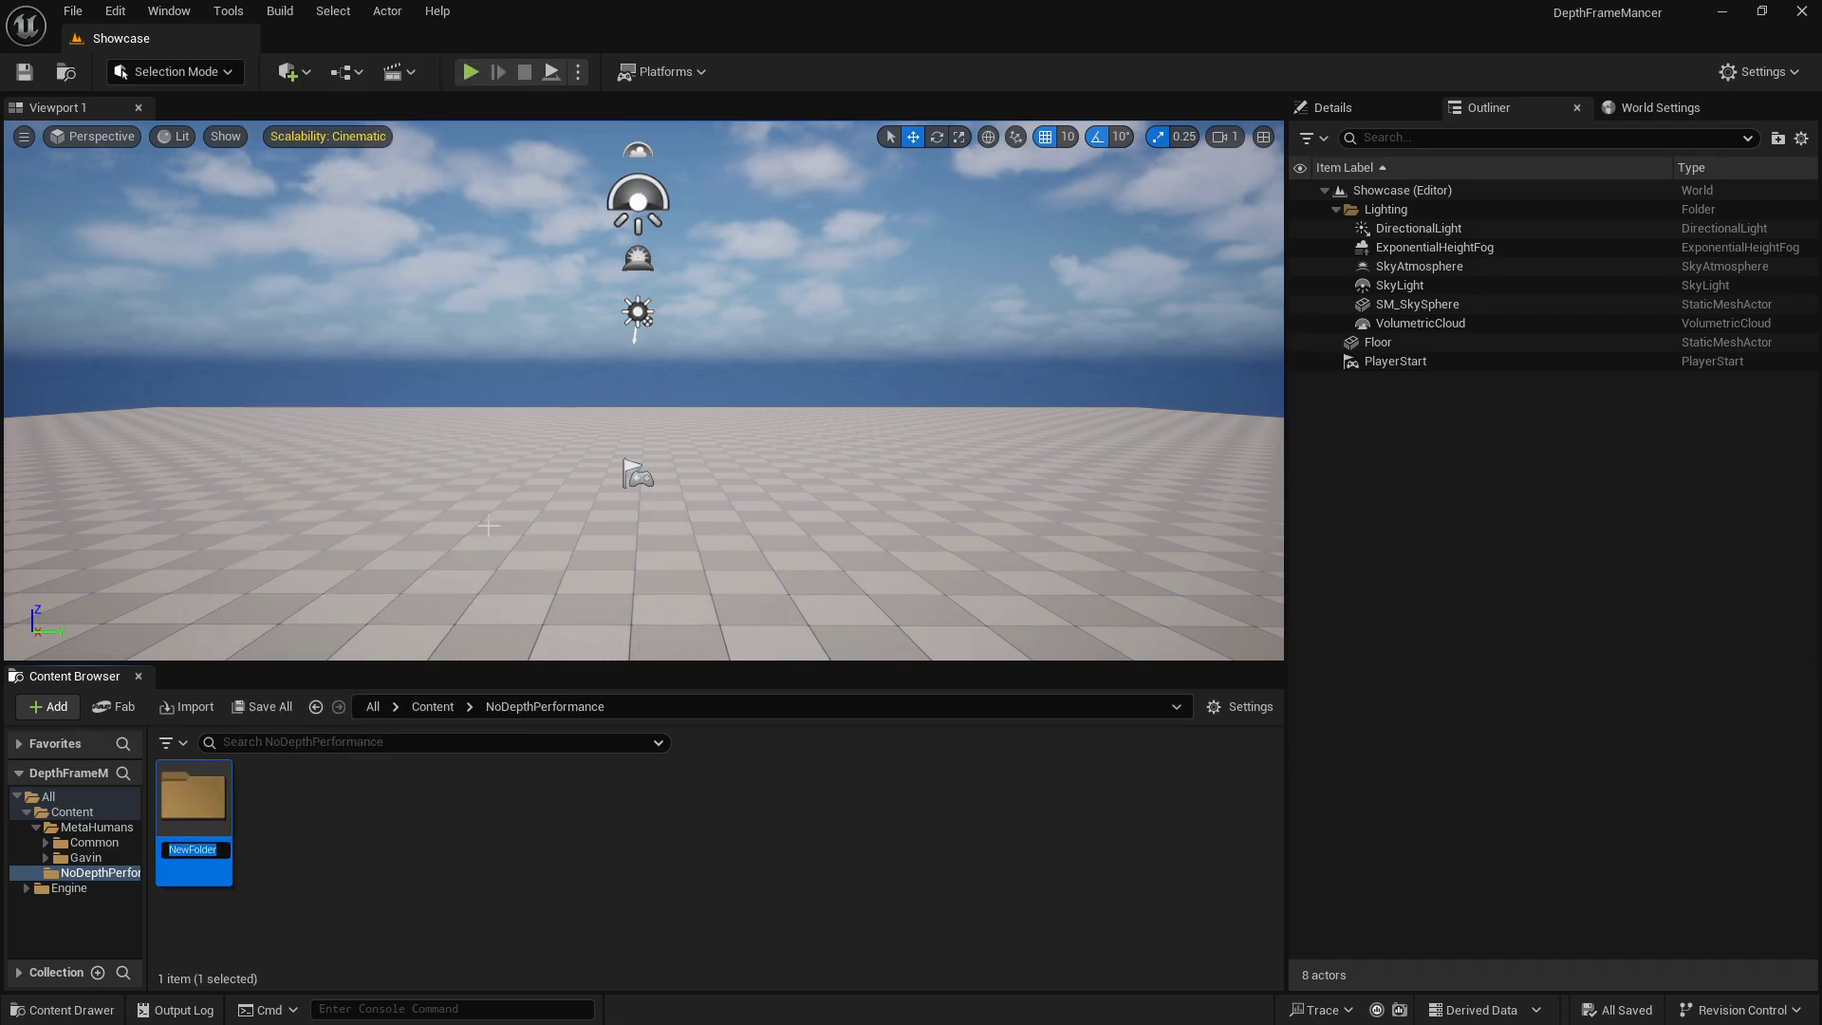
text(Identity)
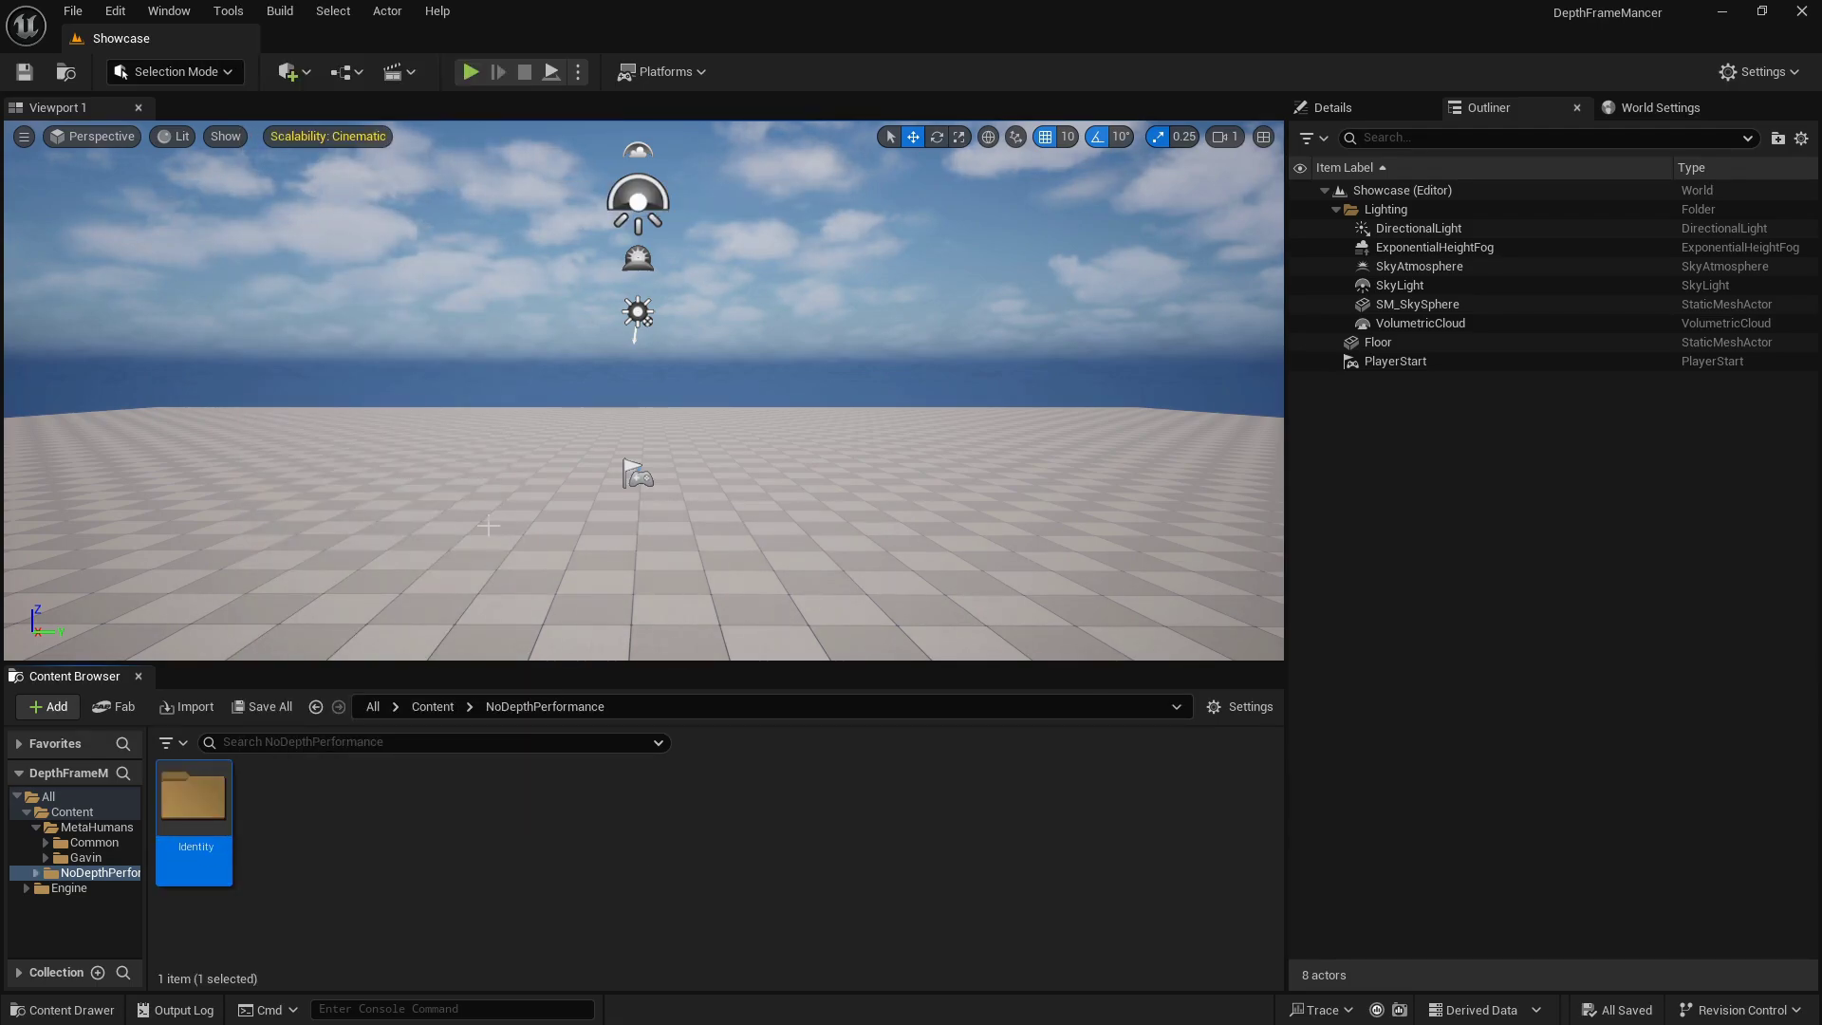
key(Return)
- Import Identity.mp4 from the FadeDepthFrameMancerVideos folder into the project's Identity folder and select the imported media source
key(alt+Tab)
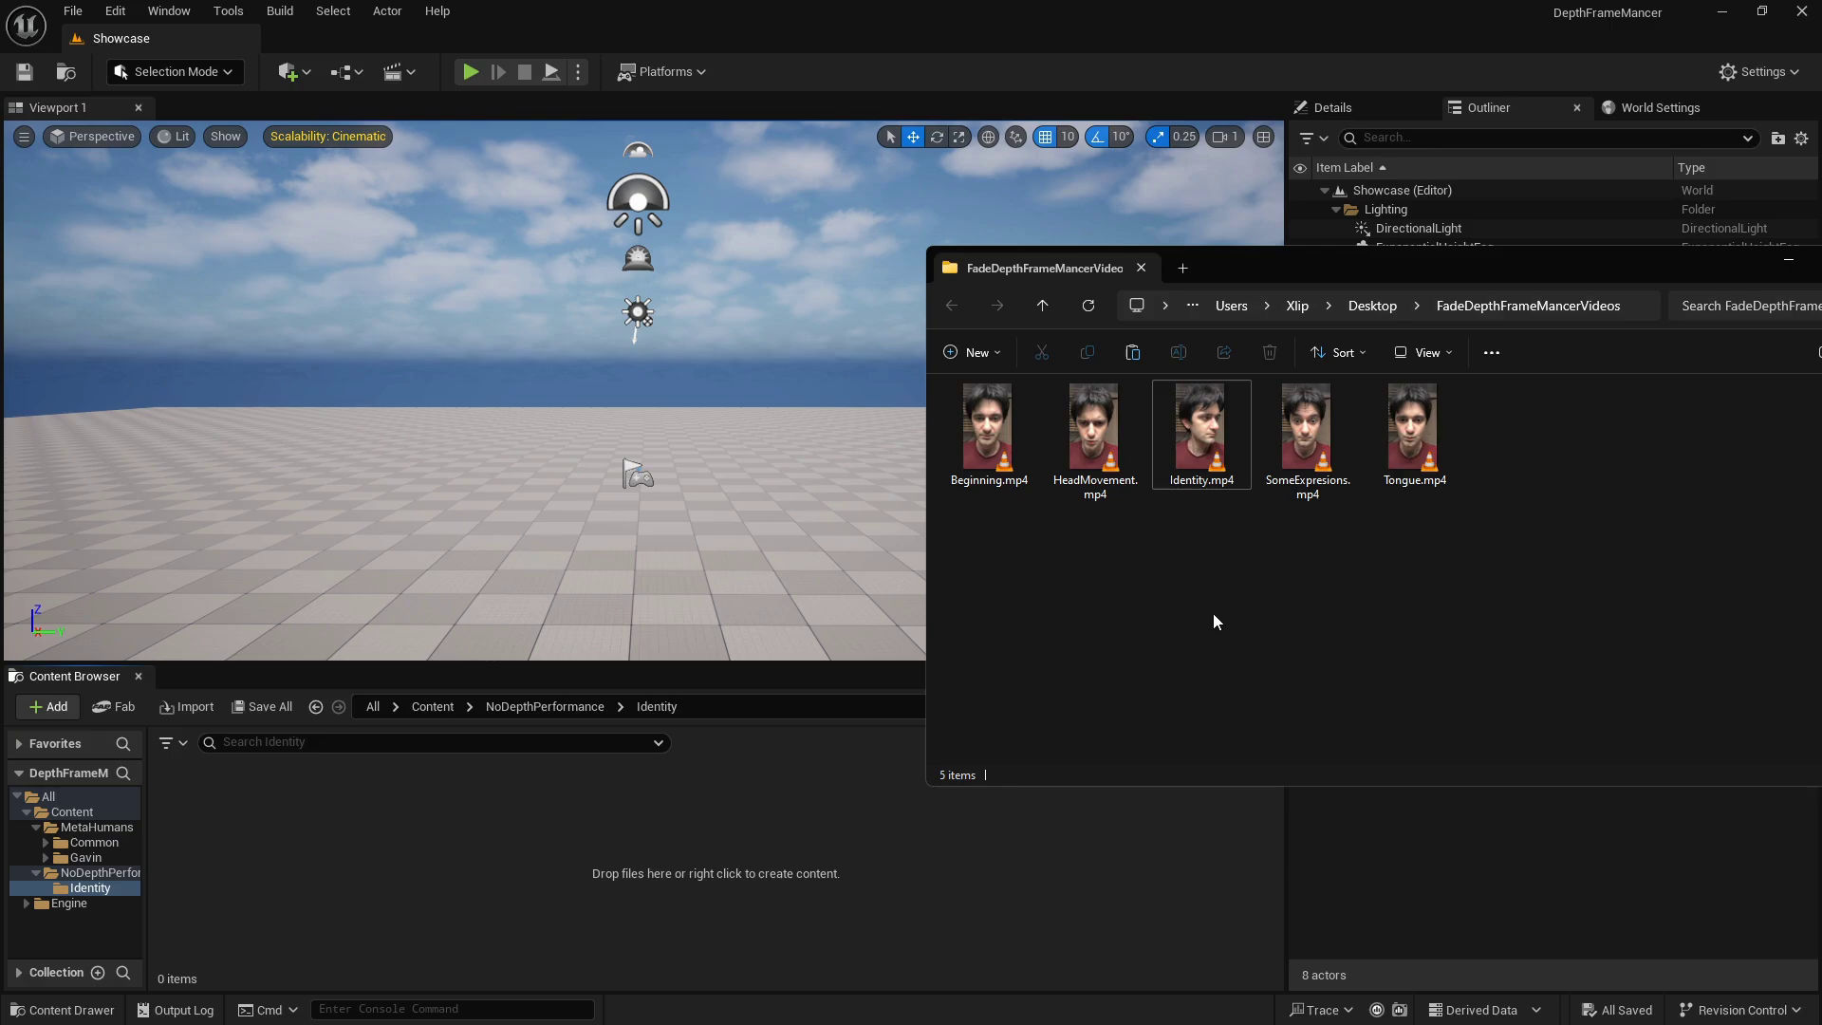
drag(1203, 453, 317, 822)
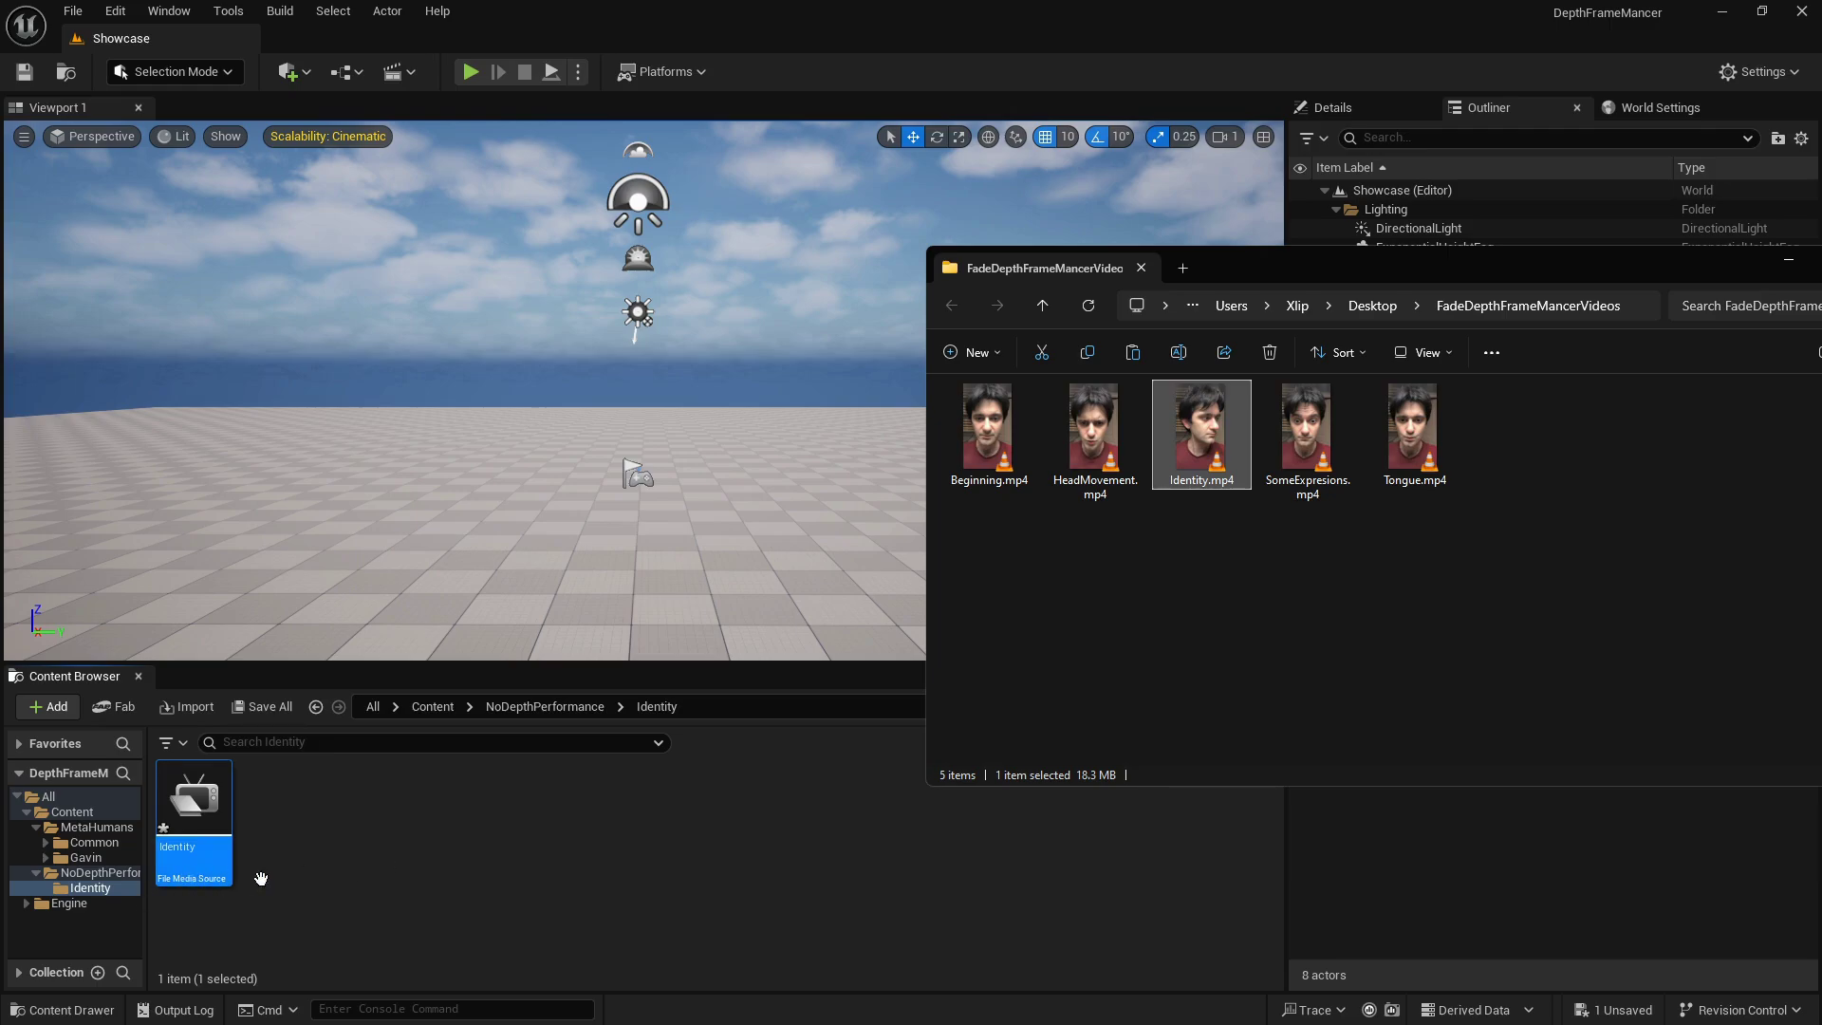
click(200, 866)
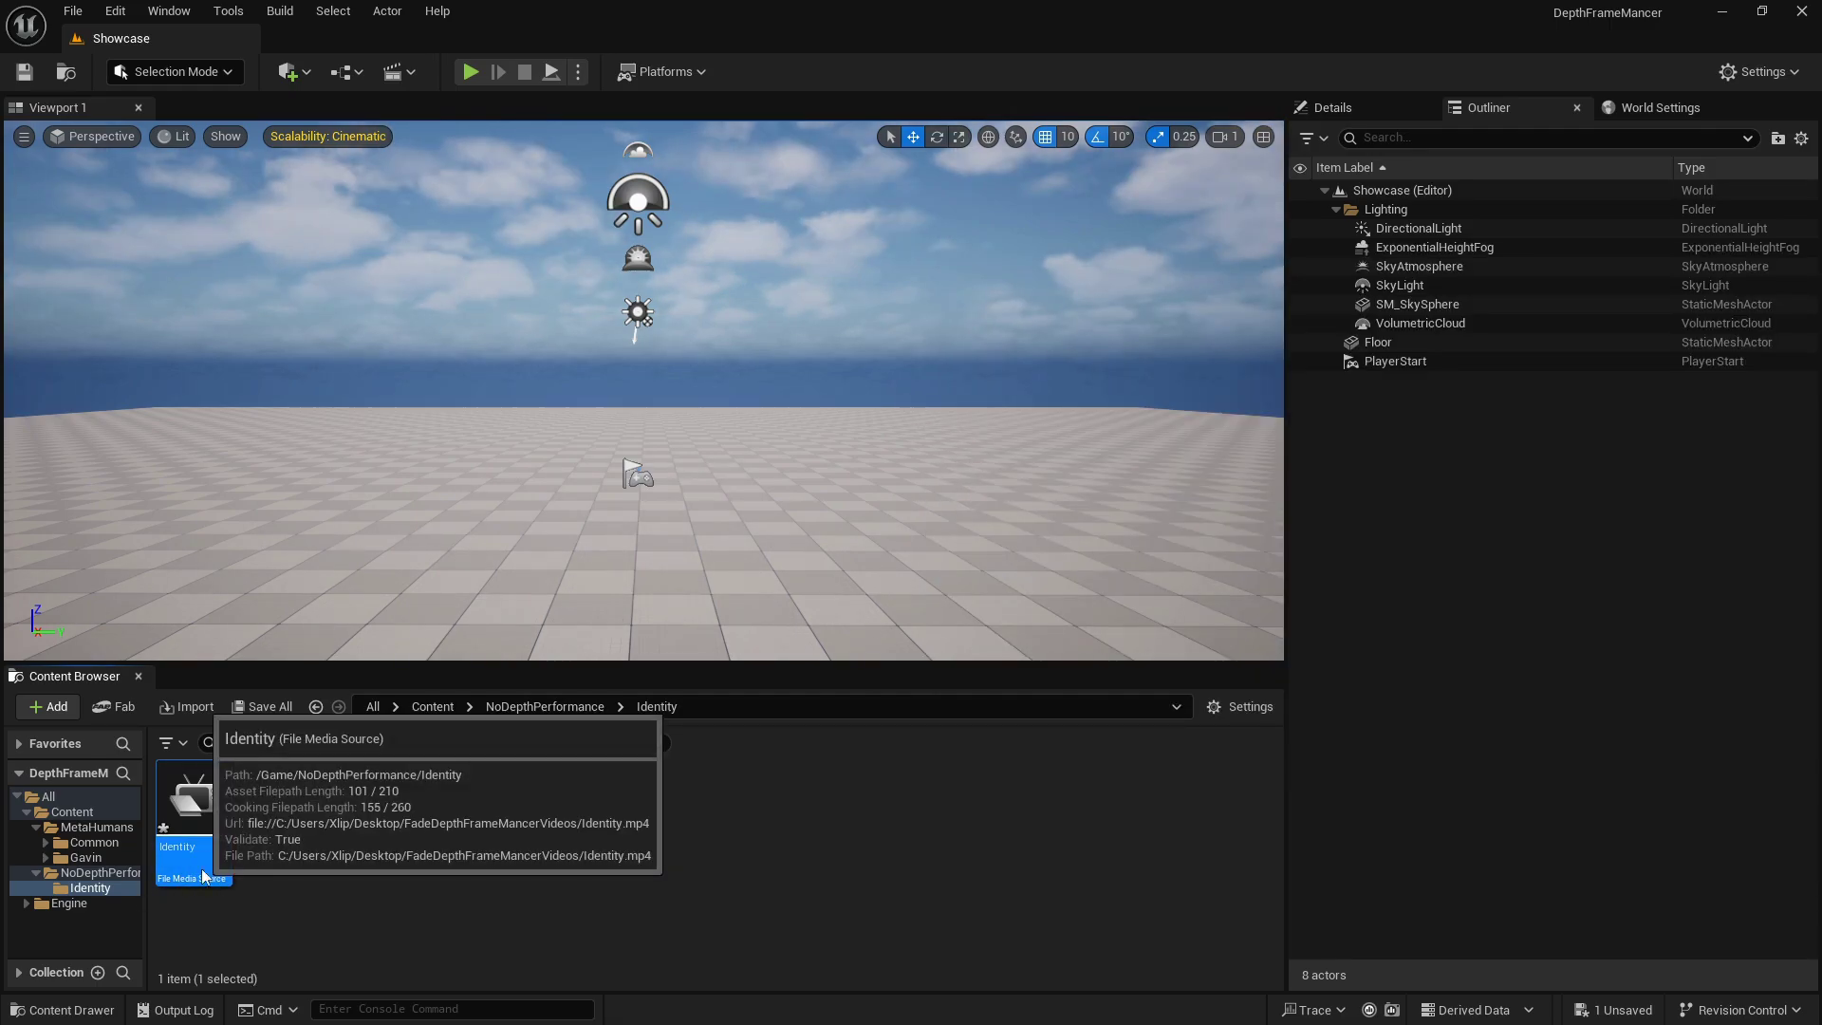
- Extract the video frames from the Identity file media source without including the audio file
right_click(200, 866)
mouse_move(321, 526)
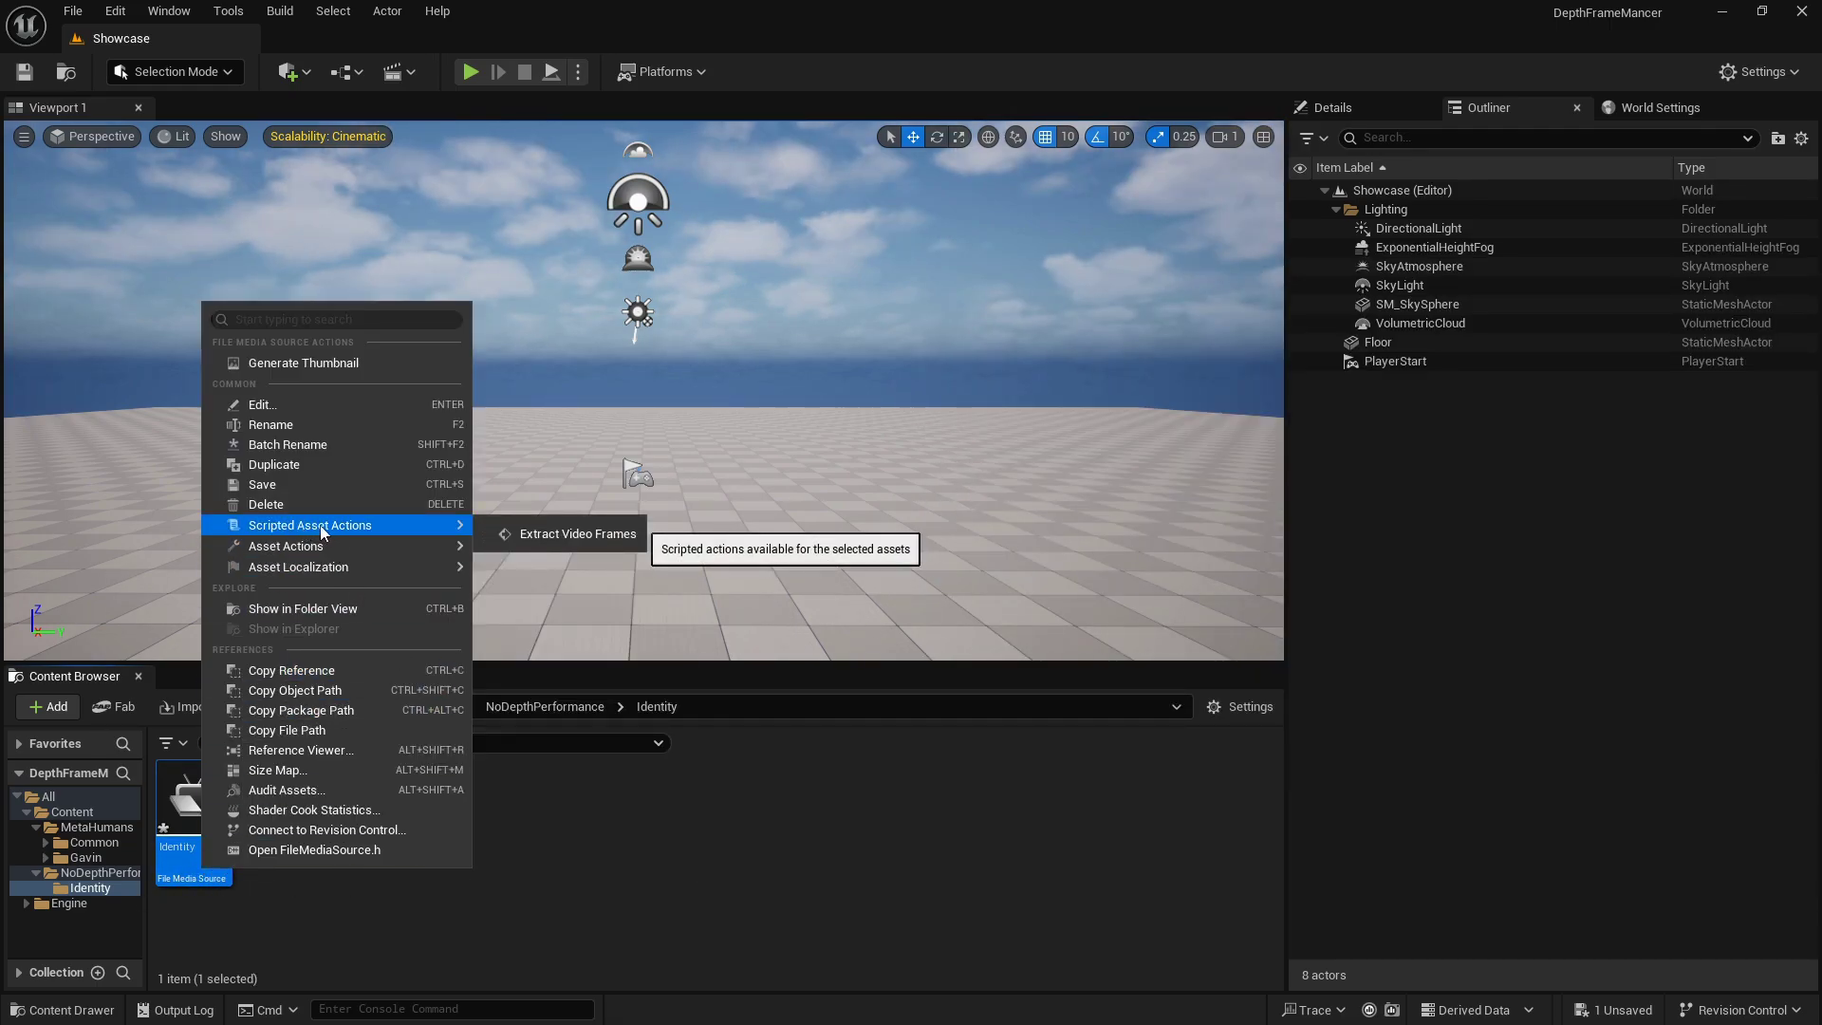
click(592, 533)
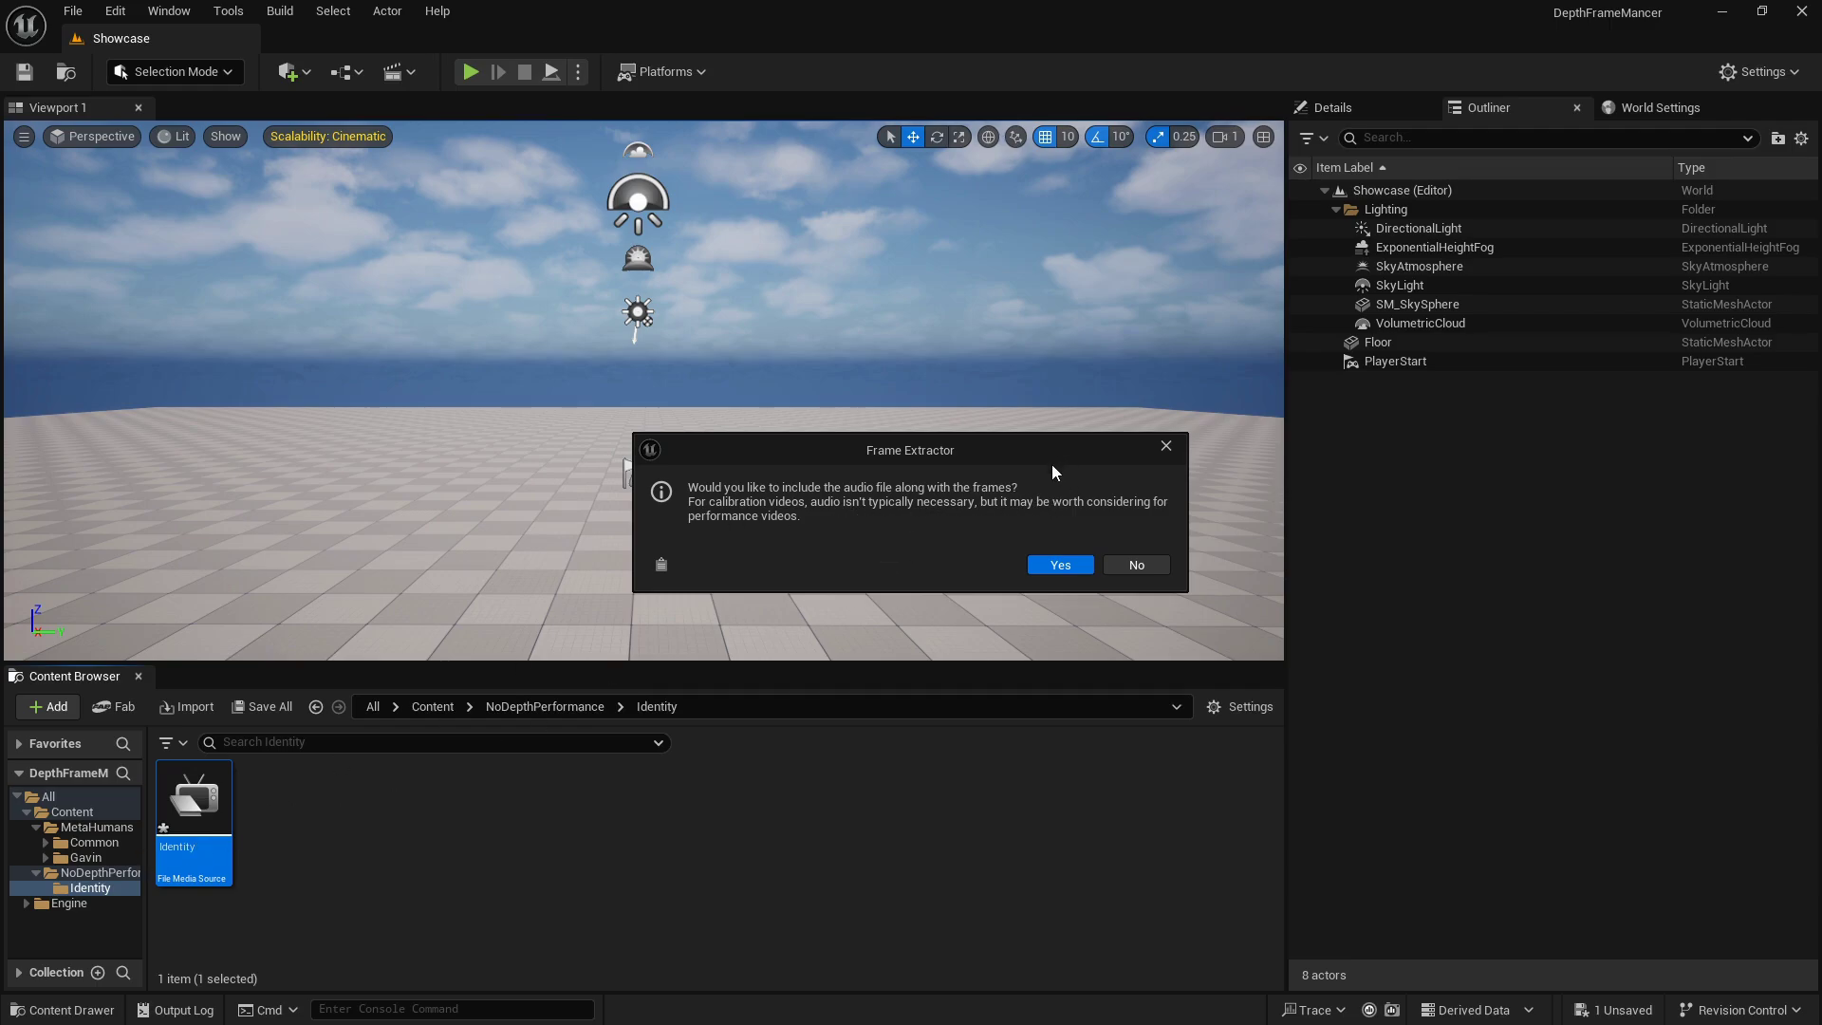
click(1146, 569)
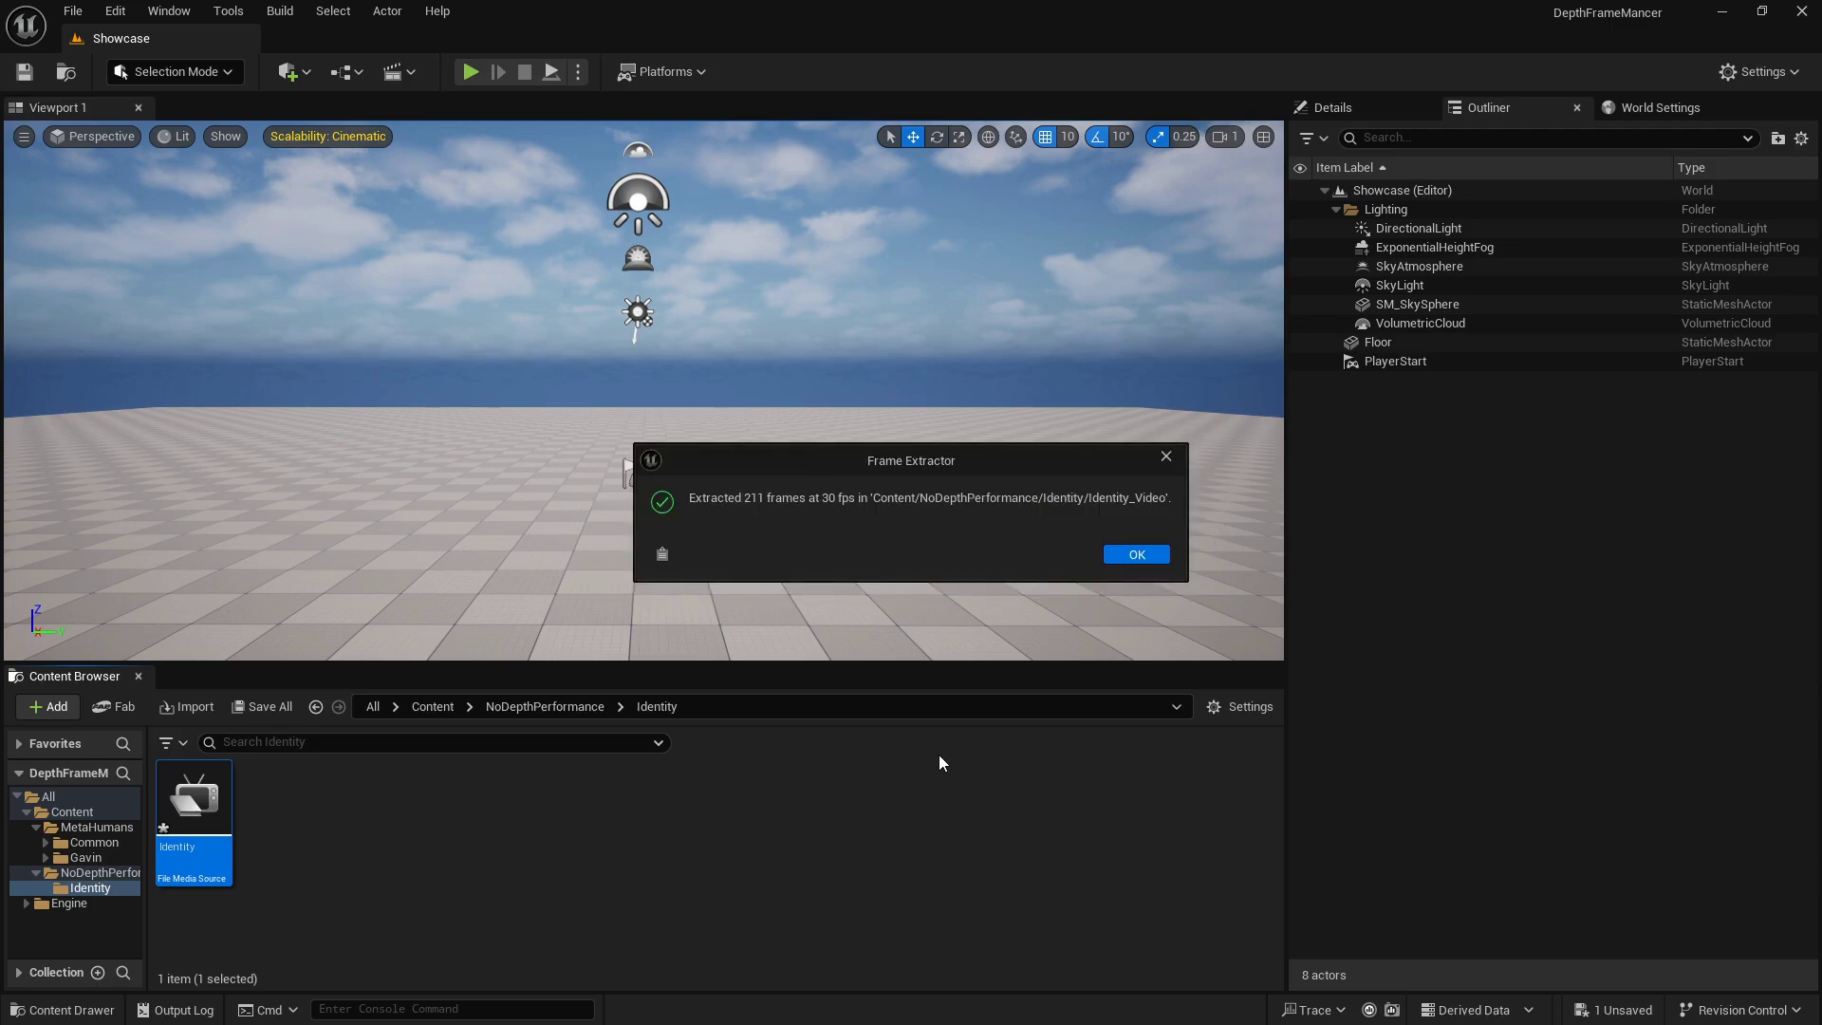
click(1138, 555)
- Open the IMS-Identity_Video image media source, play its extracted frames, and close its editor
click(302, 865)
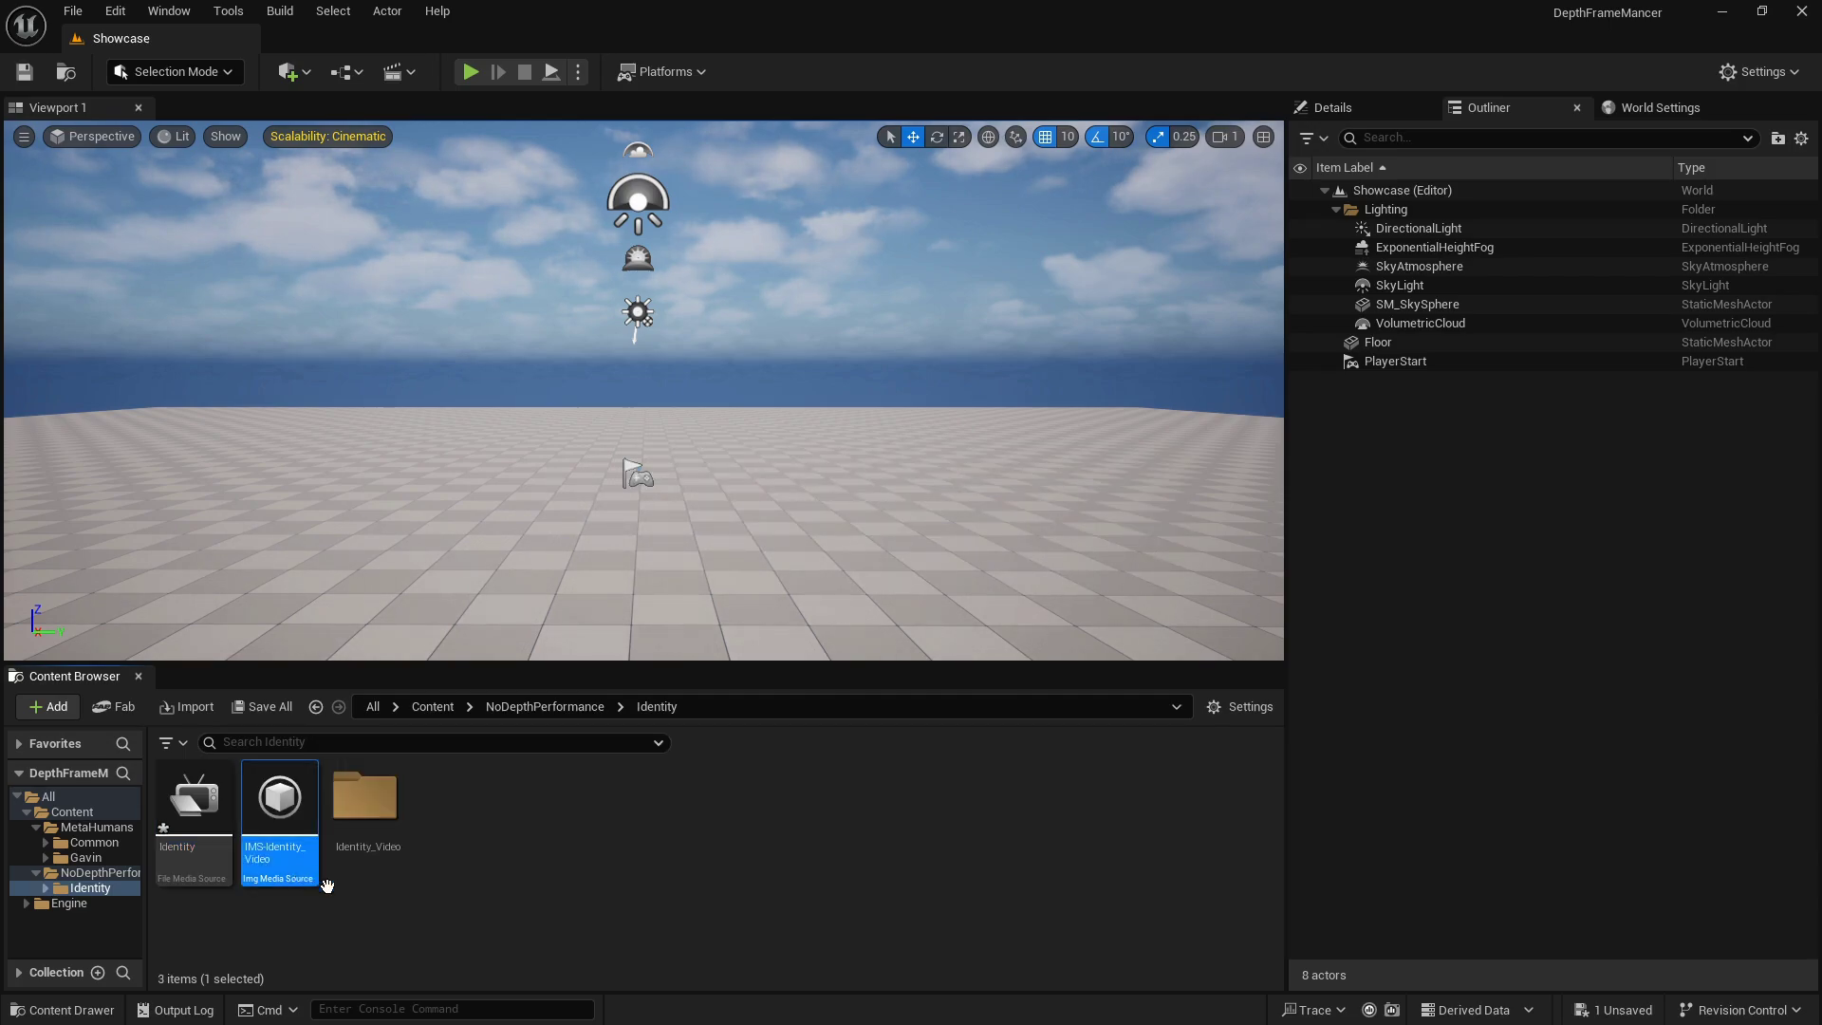
double_click(287, 873)
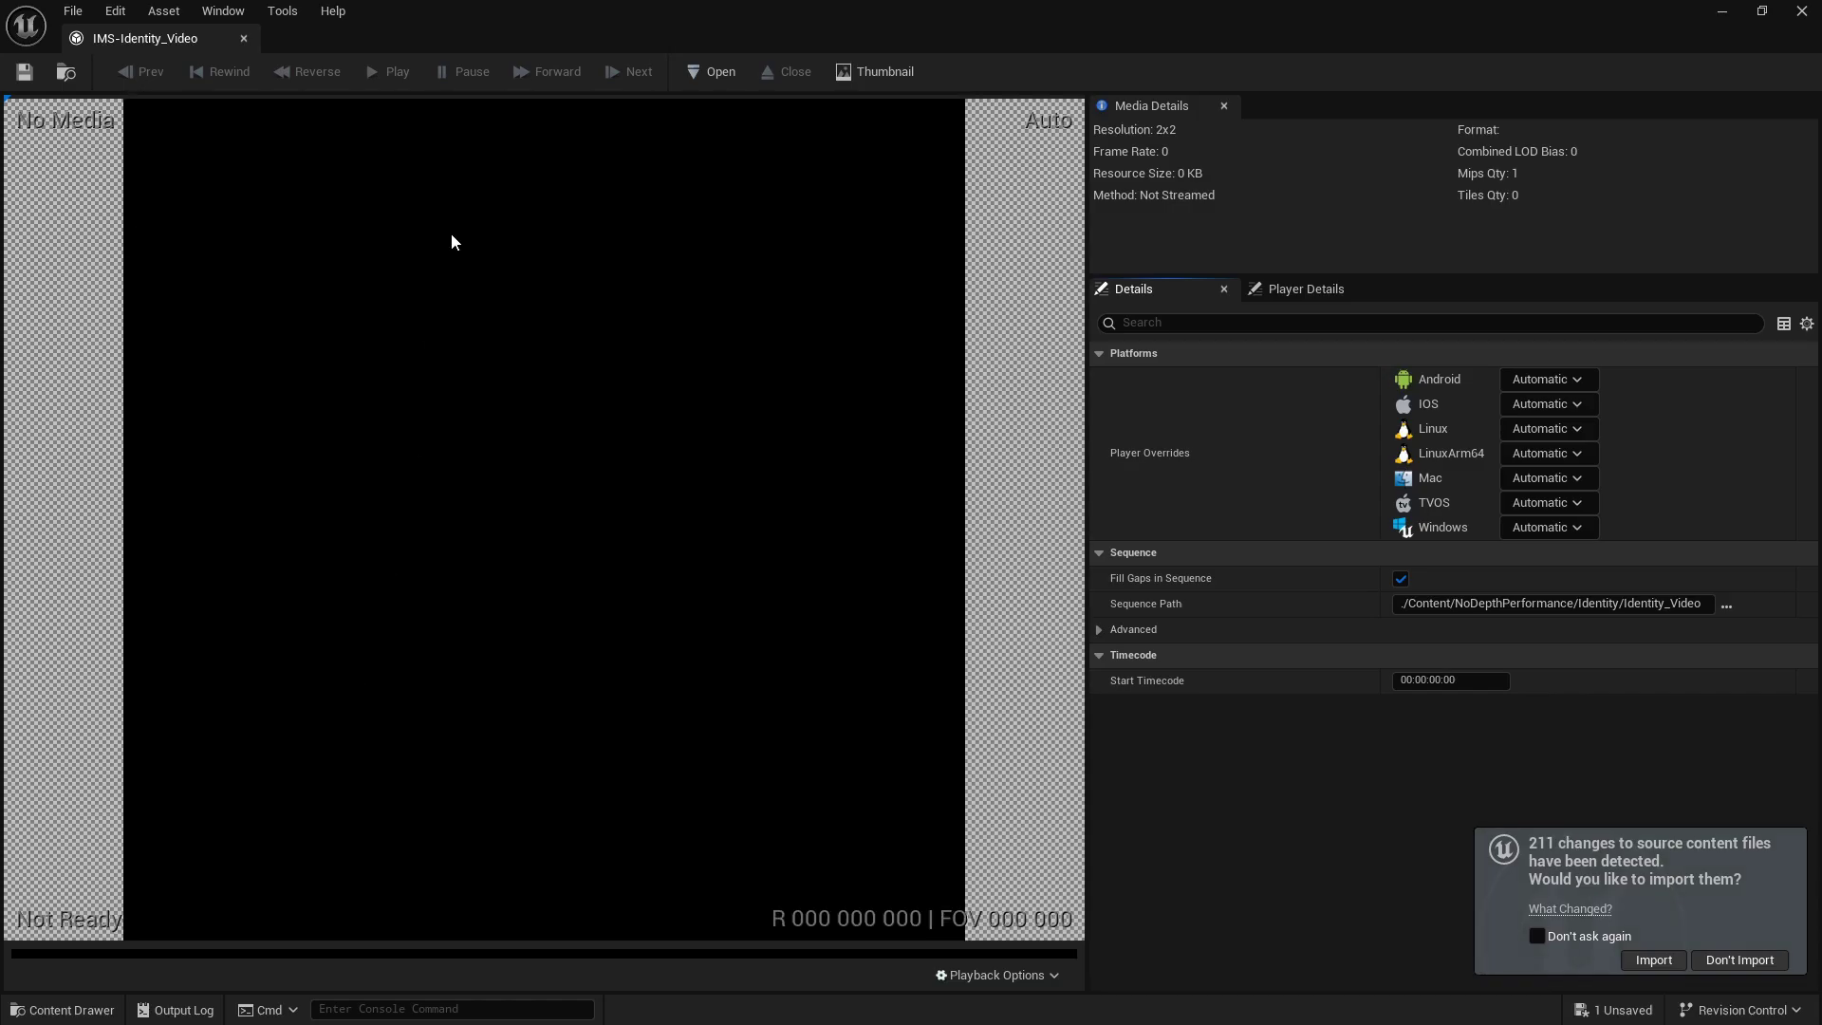
click(724, 74)
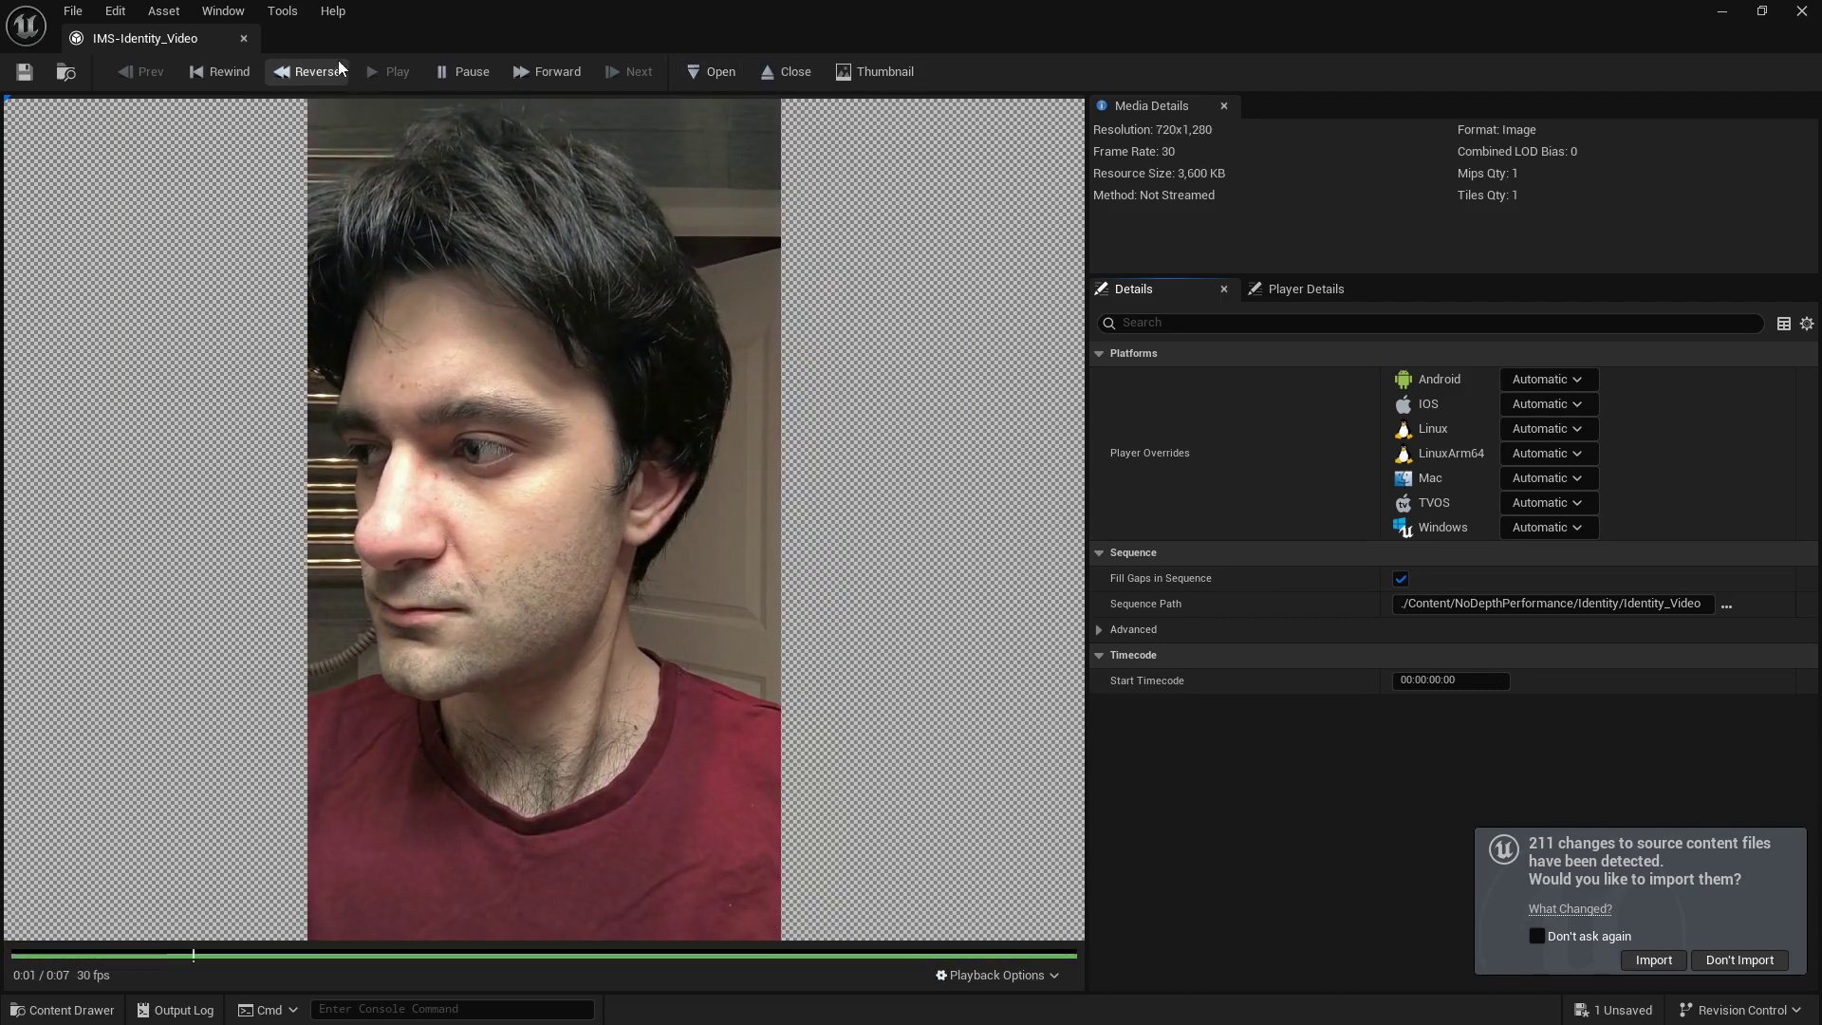
click(244, 38)
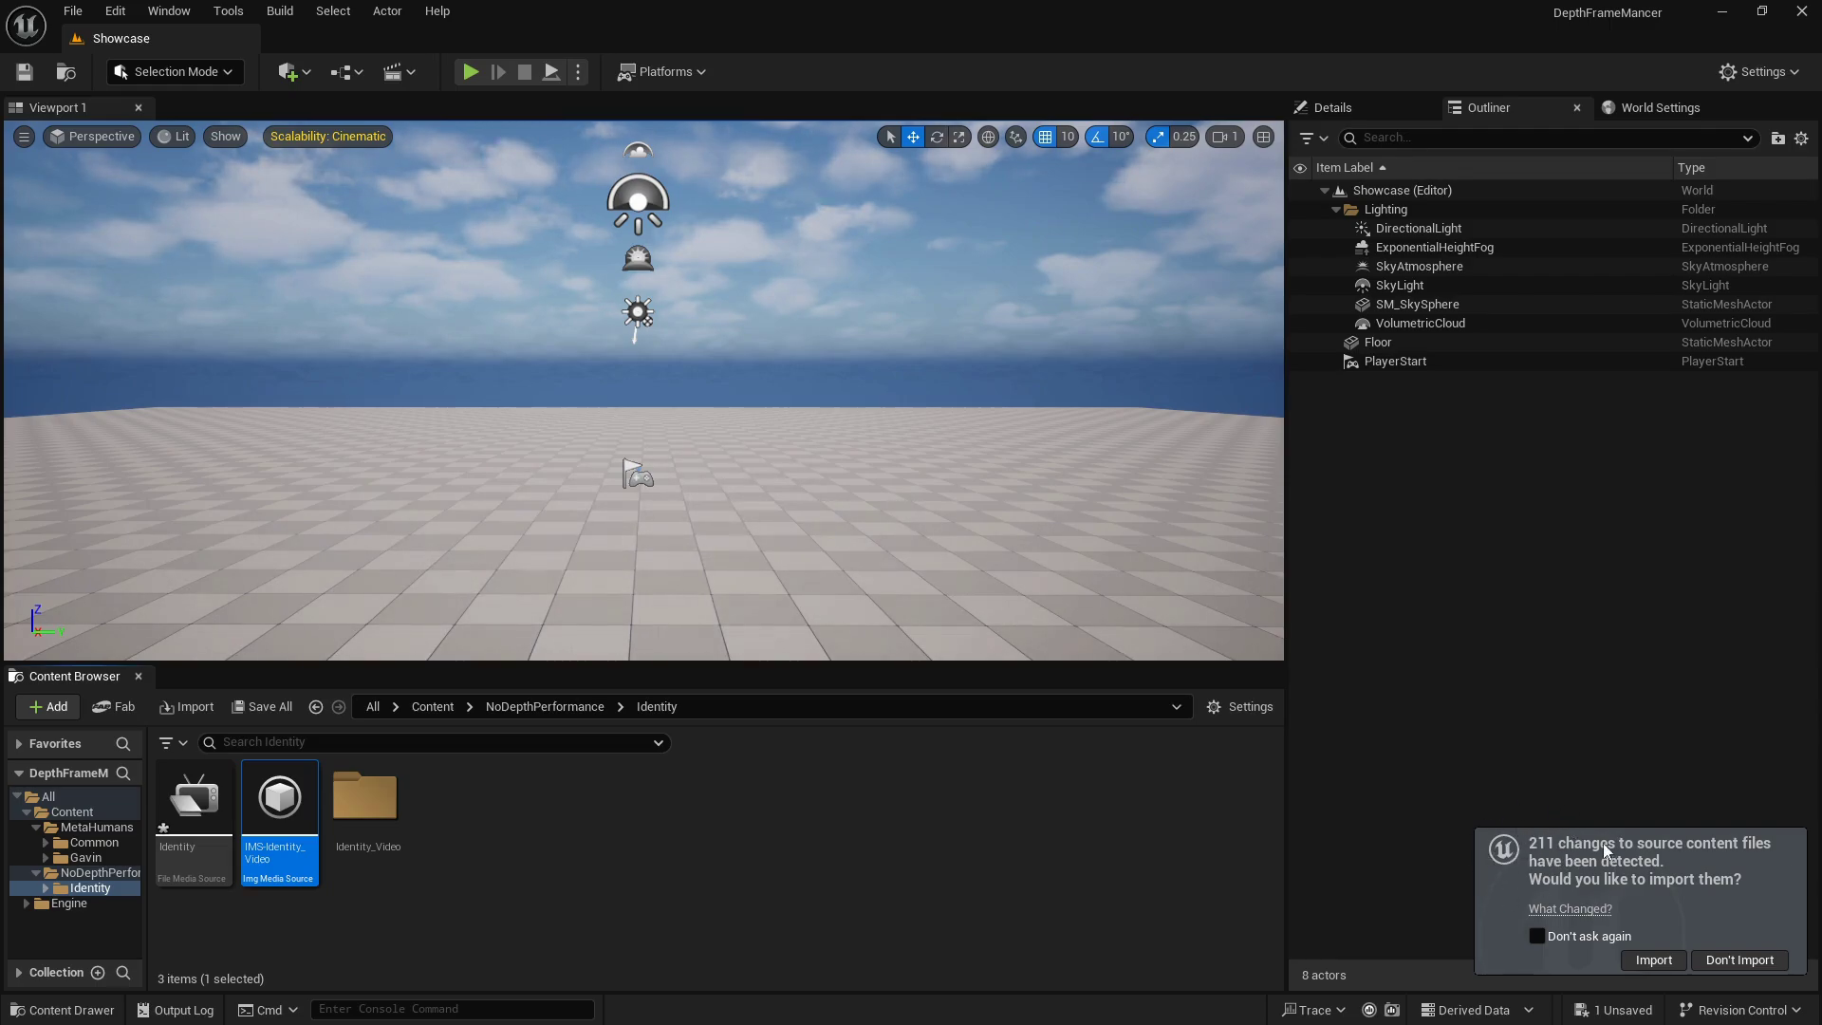
- Decline importing the changed source content files and choose not to be asked again
click(1754, 961)
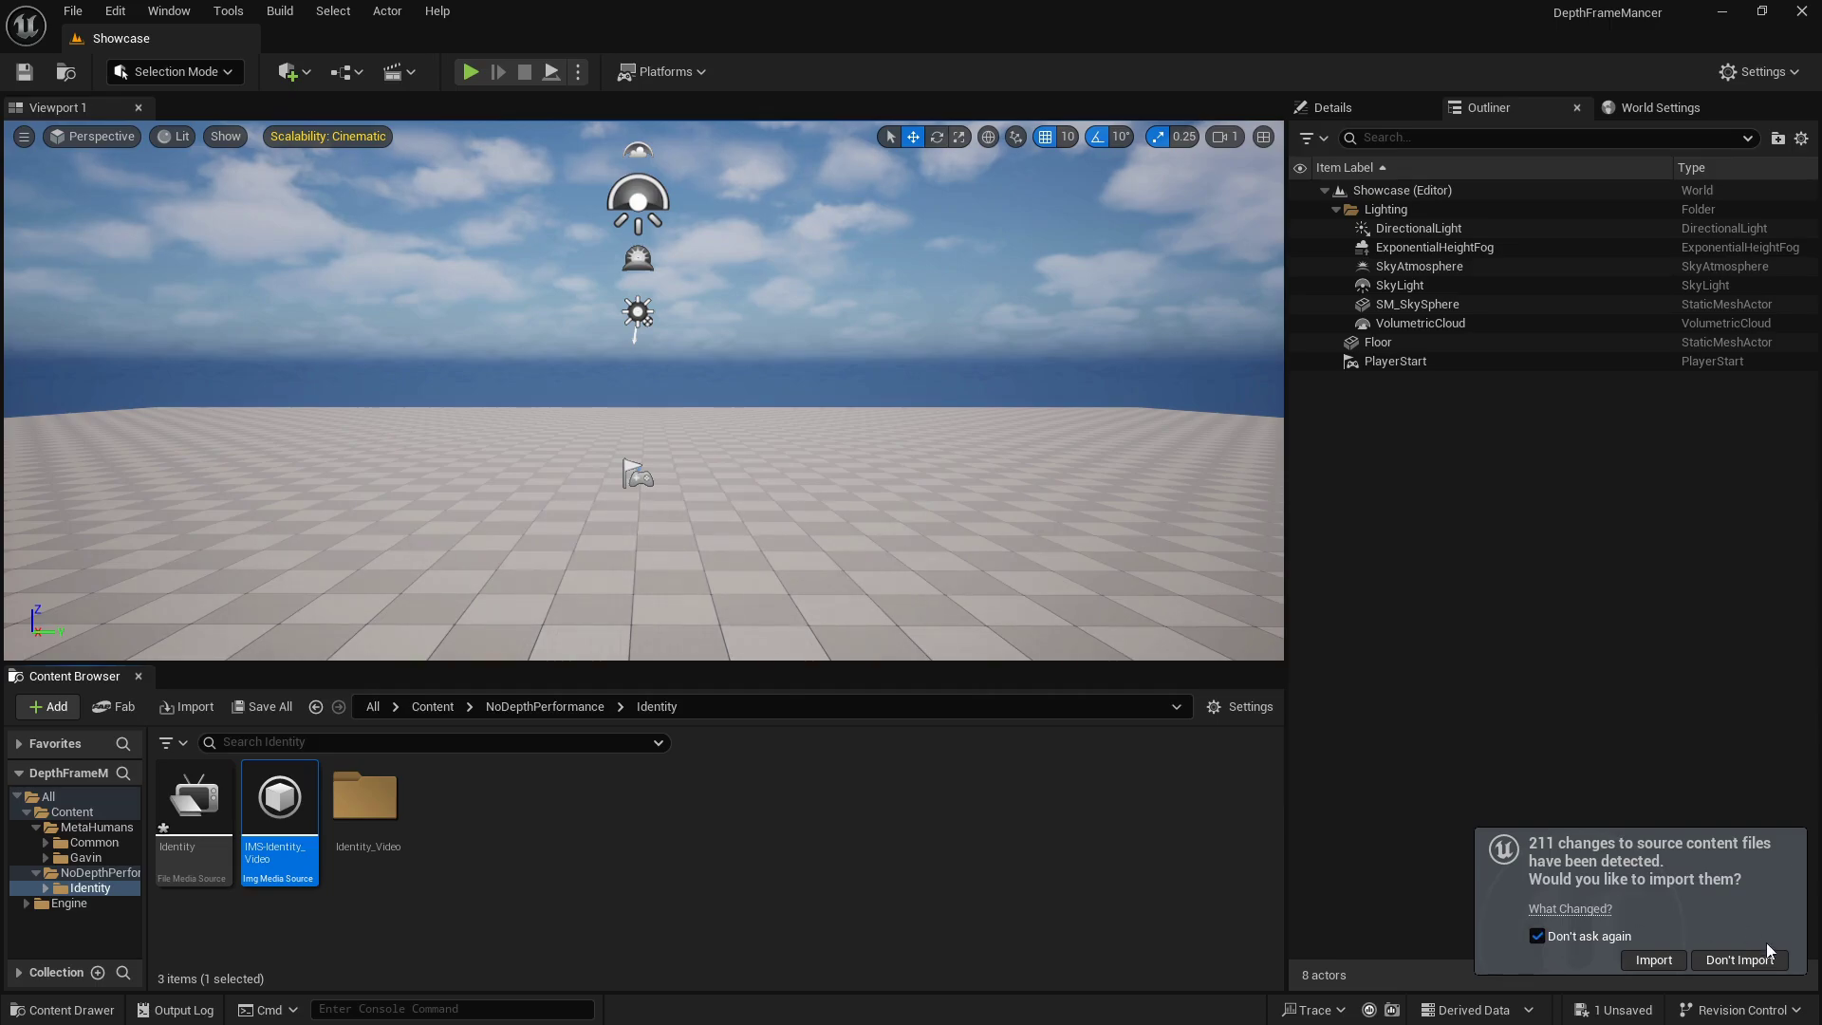
click(1742, 961)
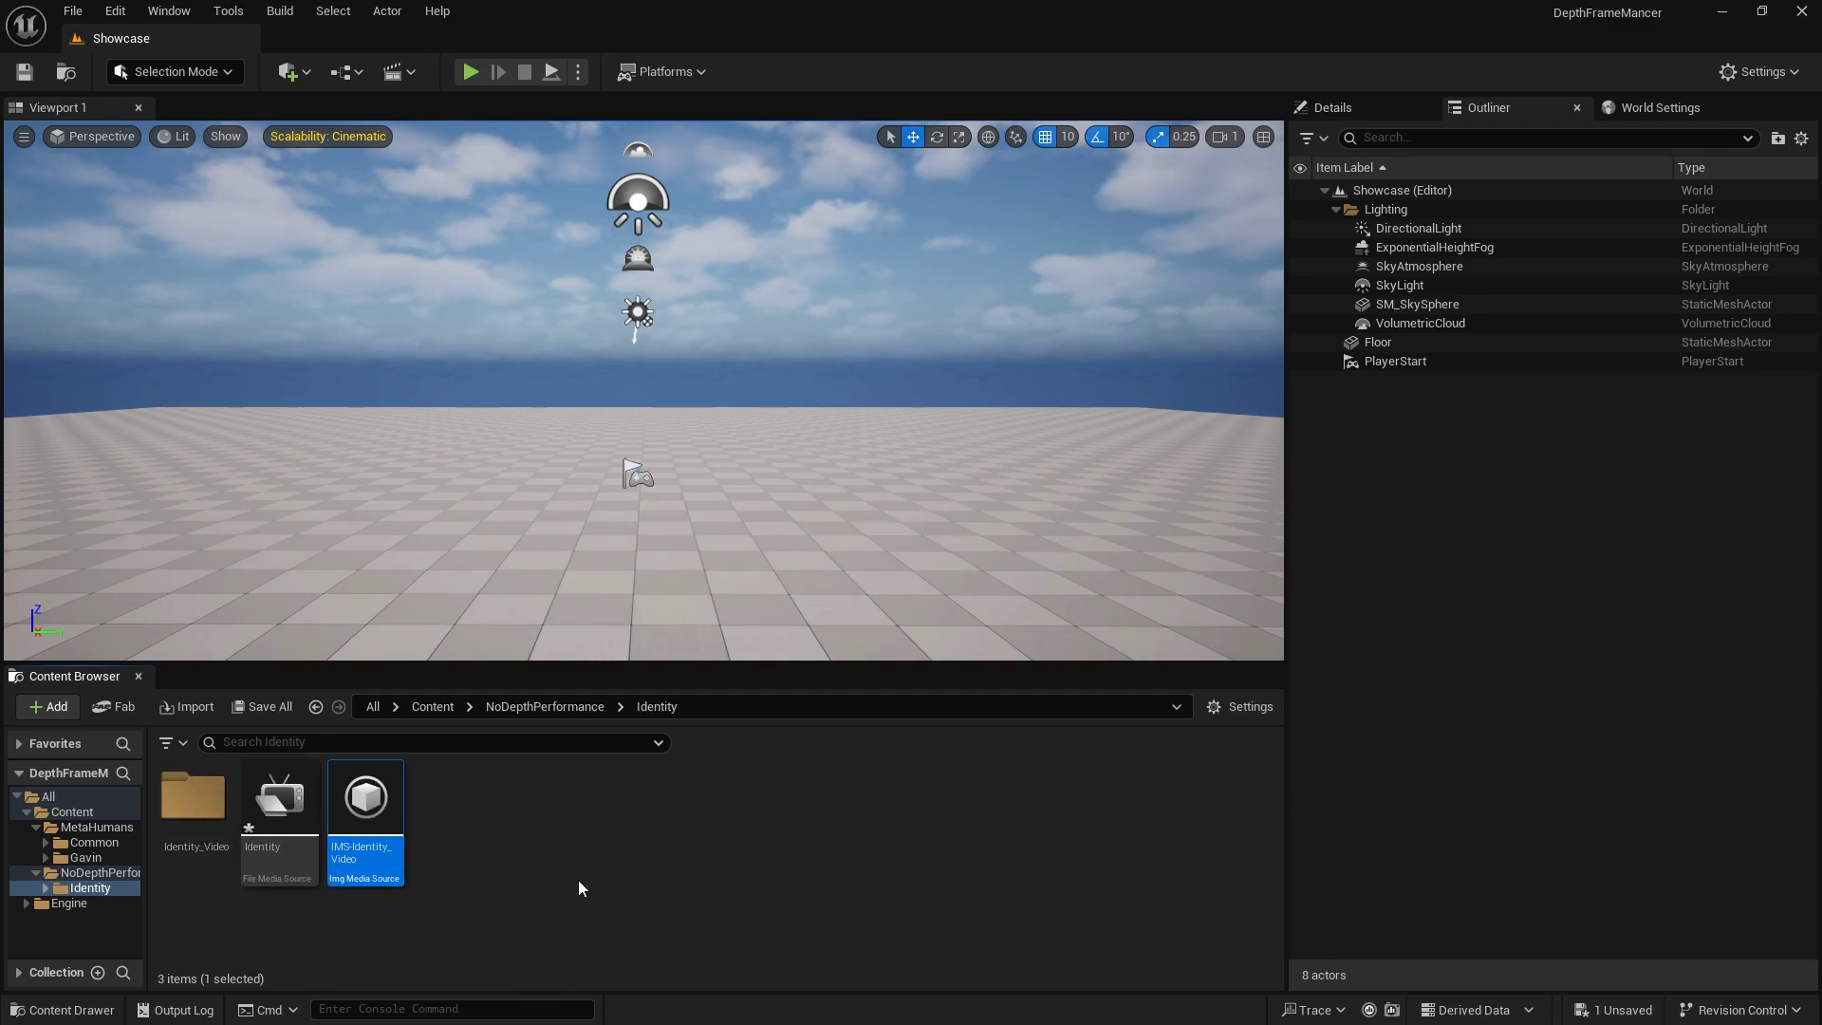
click(567, 859)
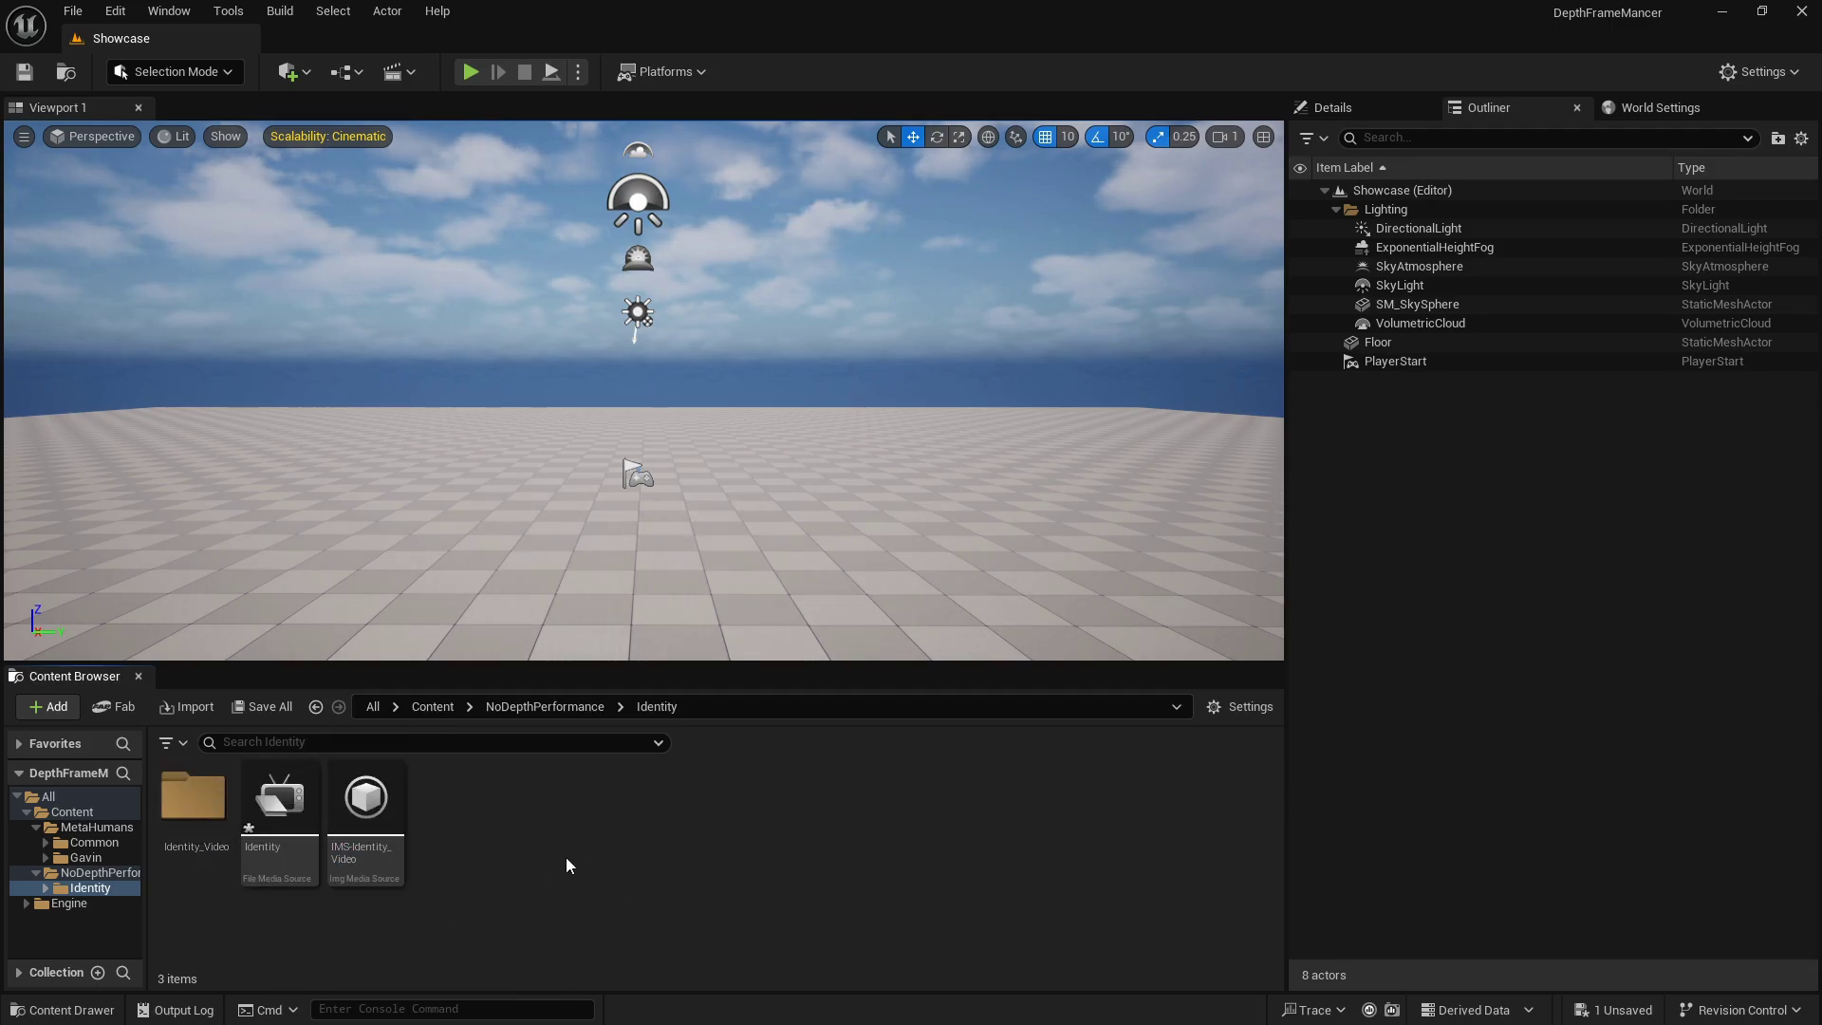
- Run Start Creating Depth Frames on IMS-Identity_Video and place the depth frame tool's tab between Details and Outliner
click(372, 865)
right_click(372, 868)
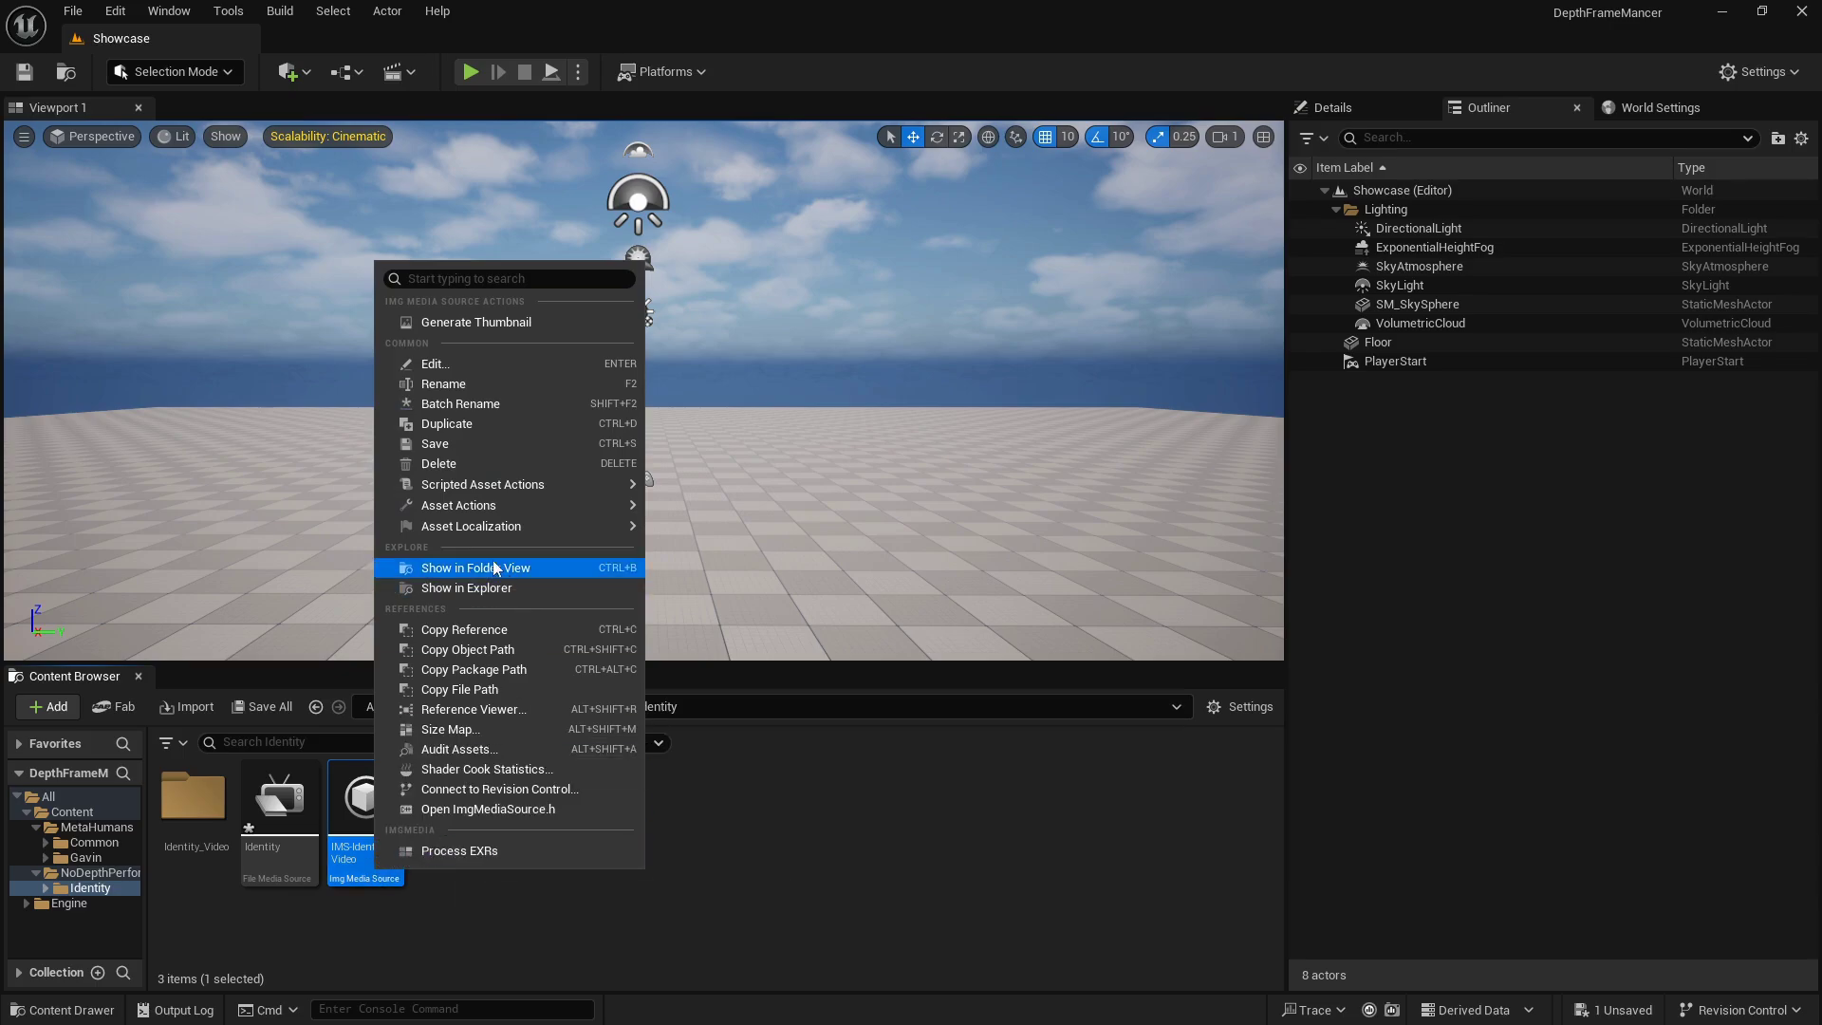
mouse_move(481, 490)
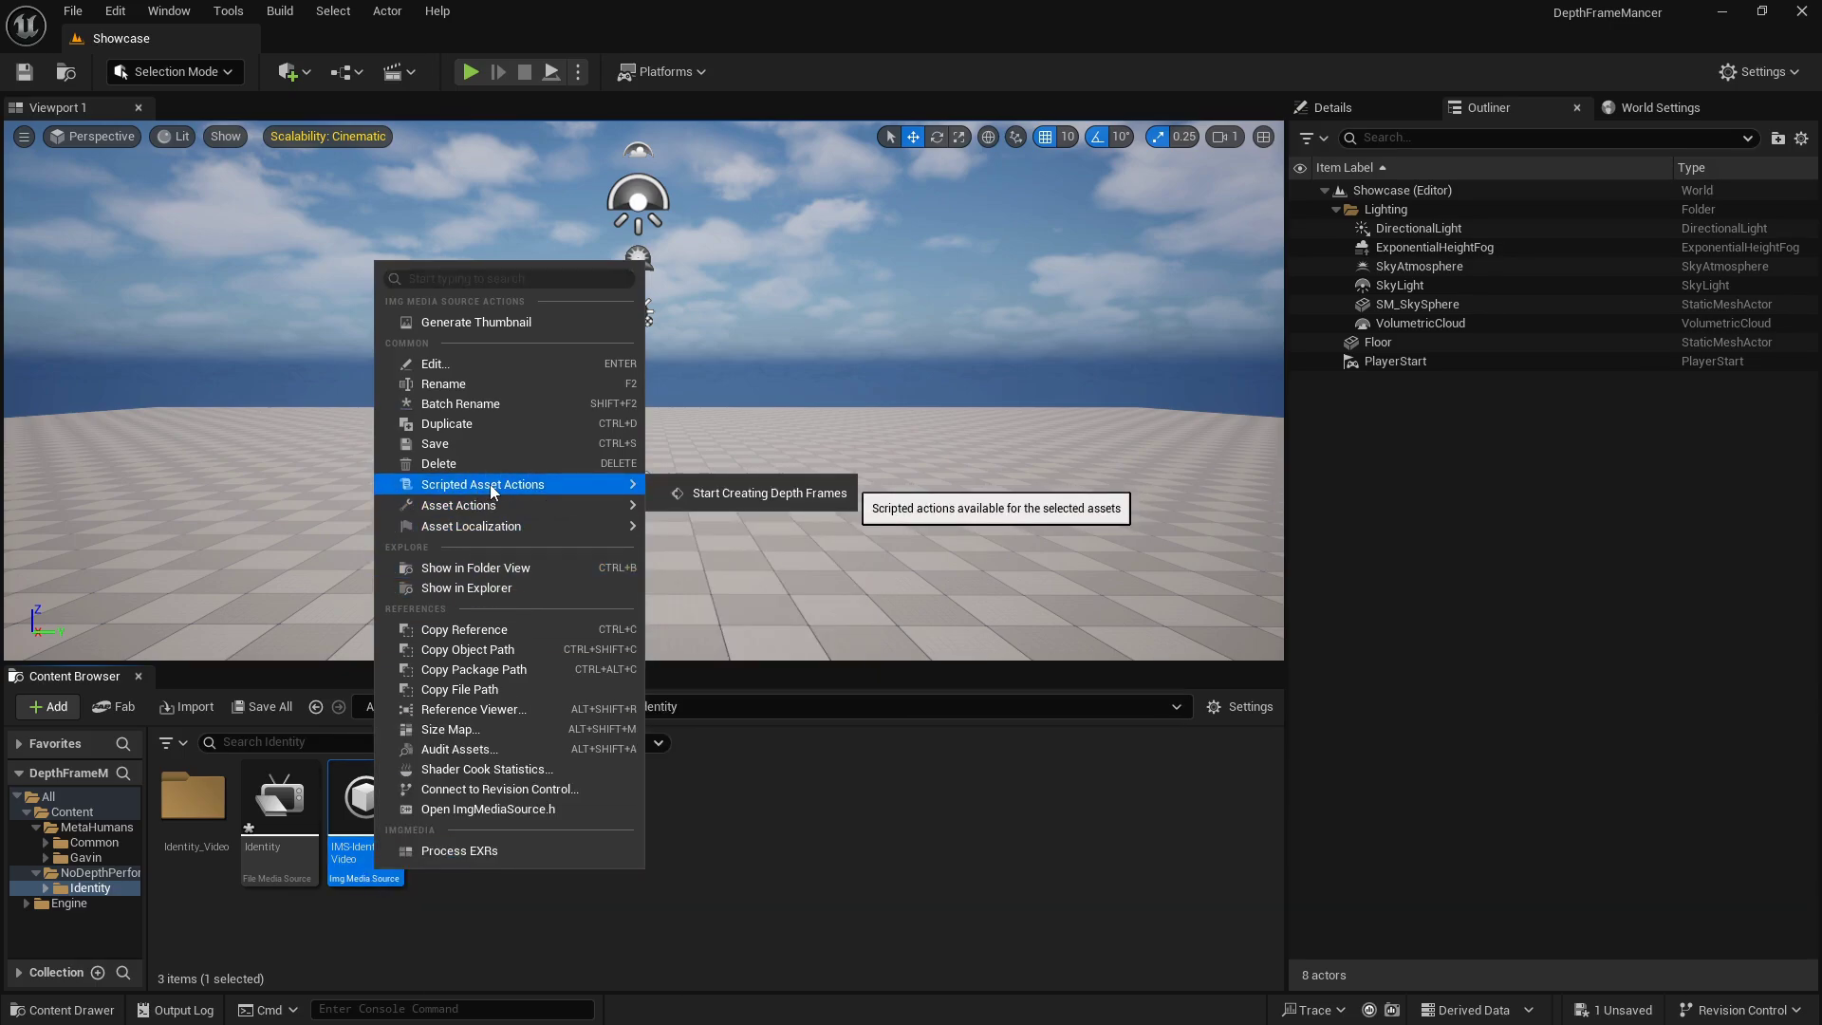
click(784, 493)
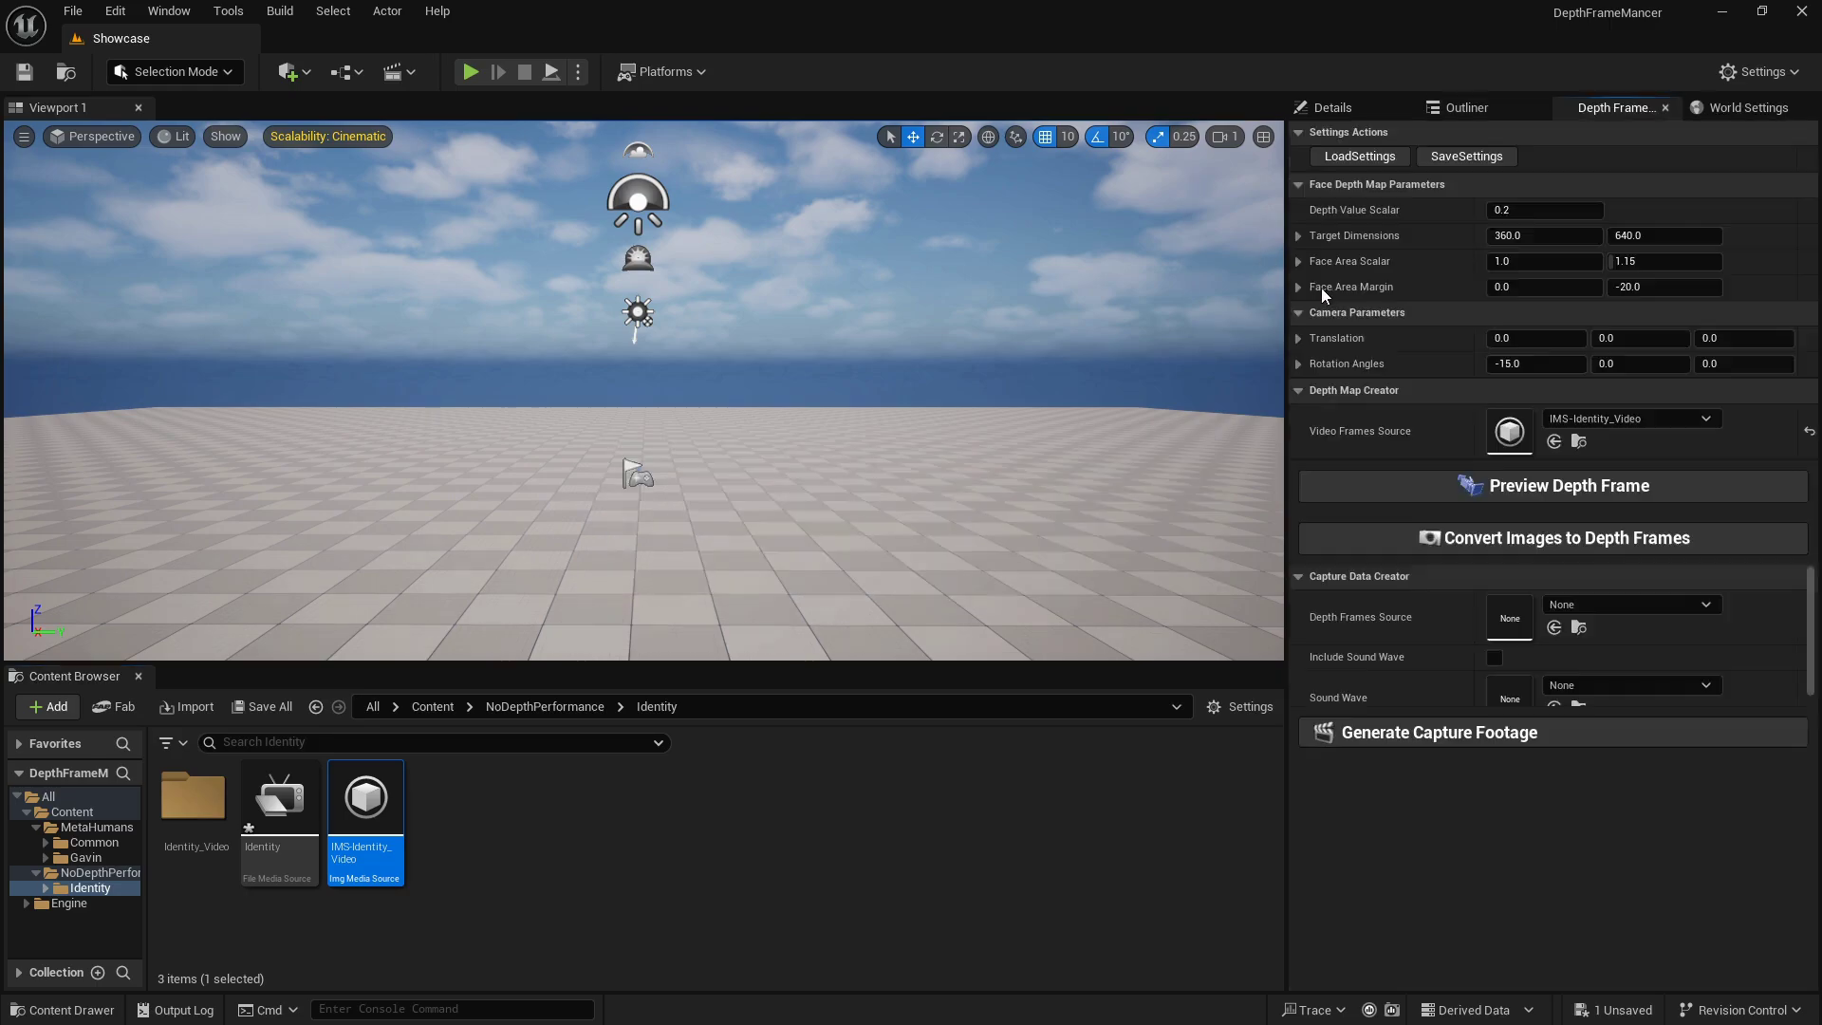
drag(1583, 116, 1461, 109)
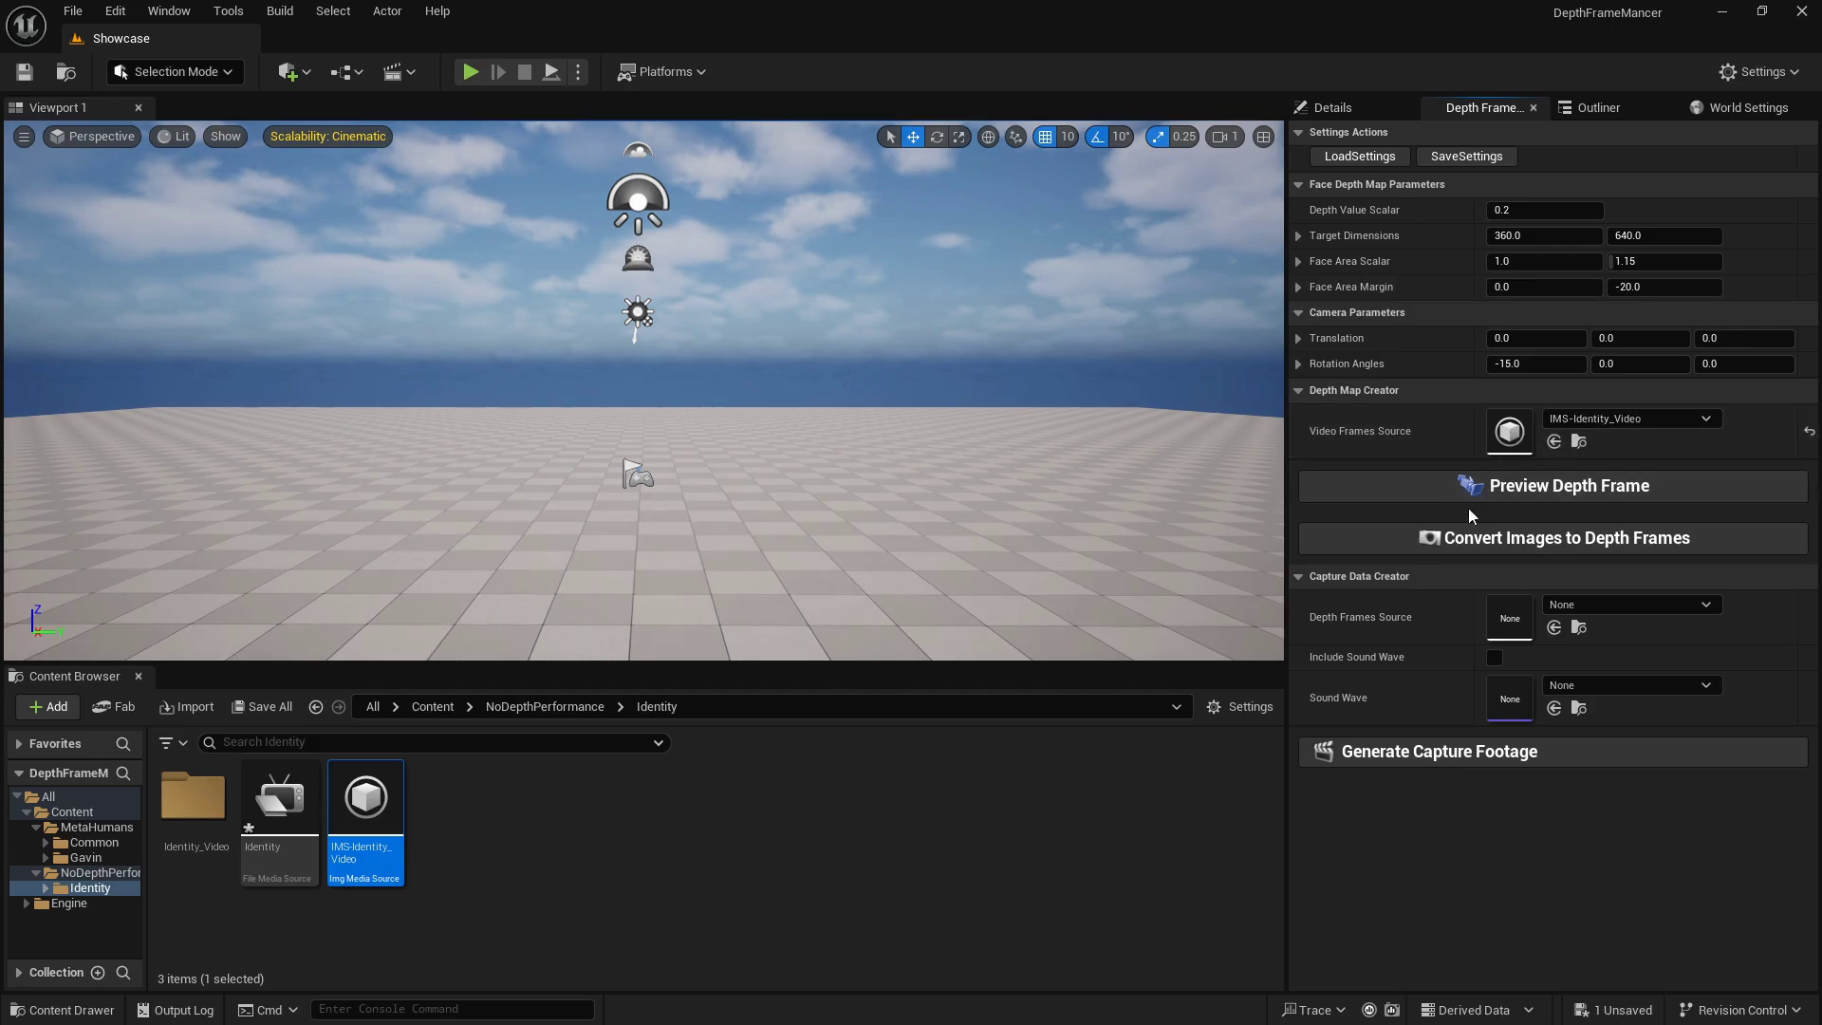
- Preview the depth frame for IMS-Identity_Video, inspect the depth map overlay on the face, and close the preview
click(1428, 494)
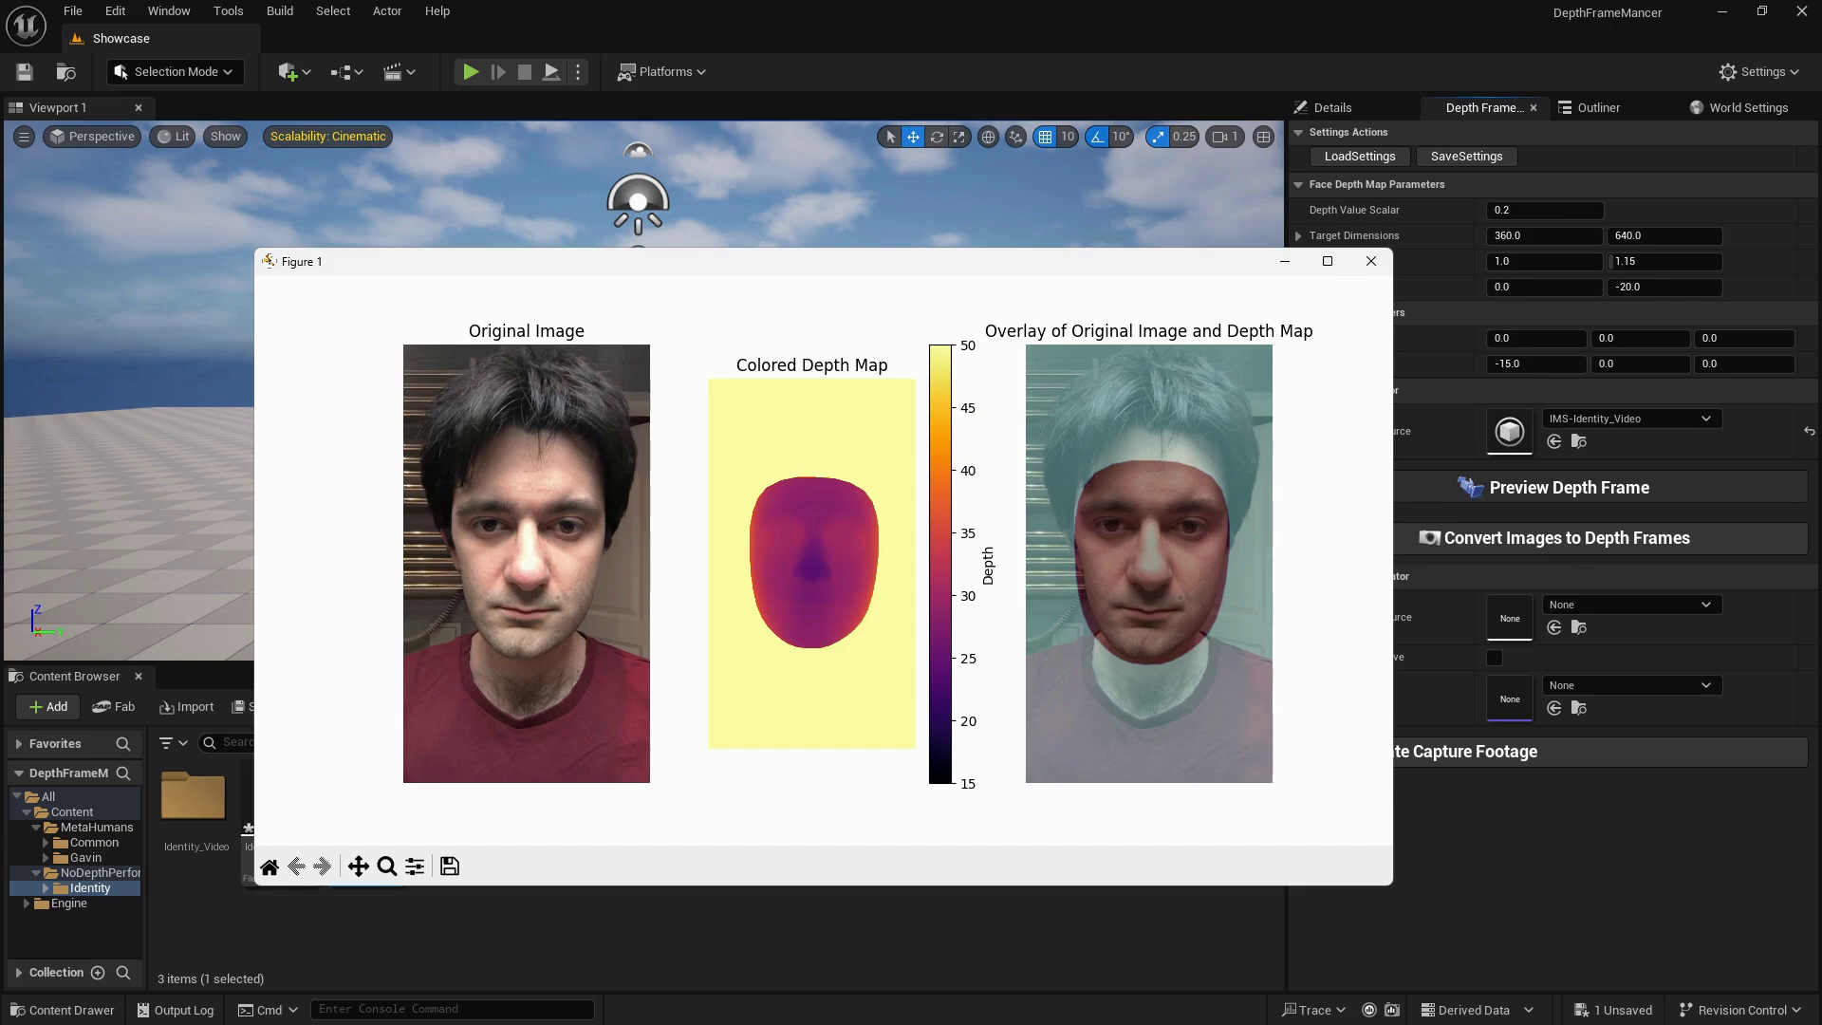
drag(986, 266, 929, 197)
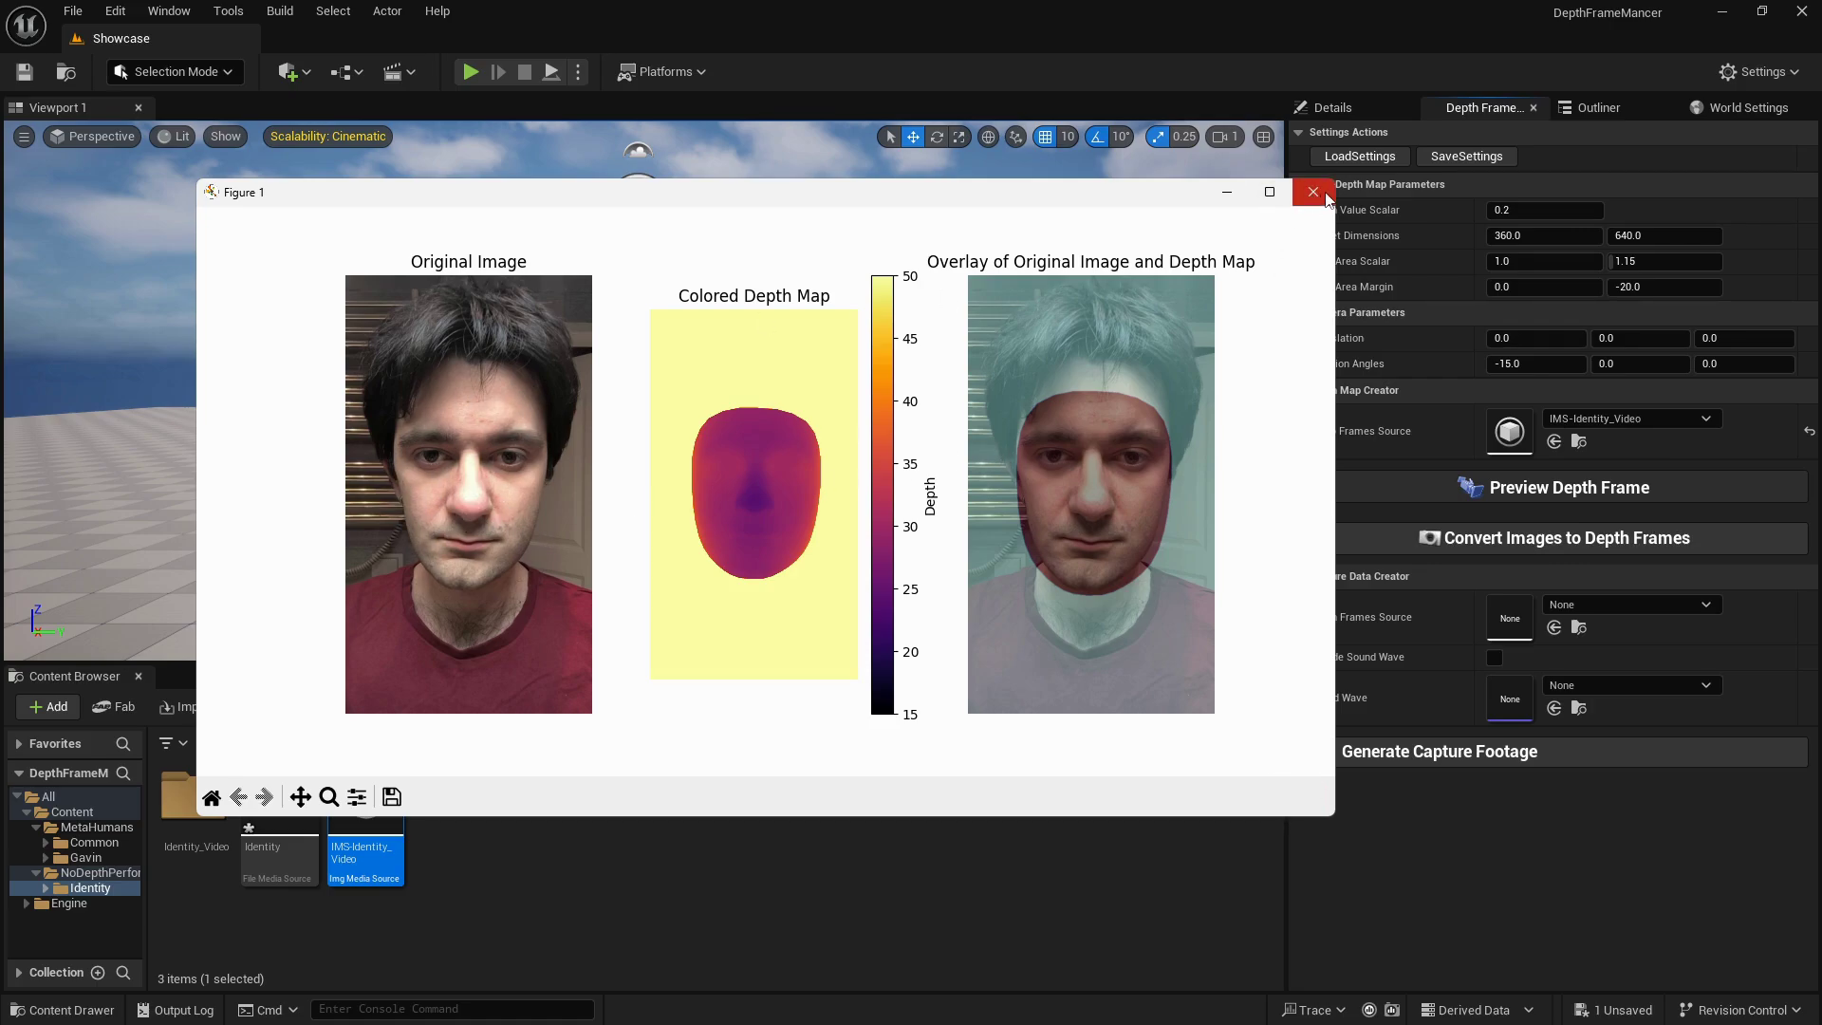
click(1312, 193)
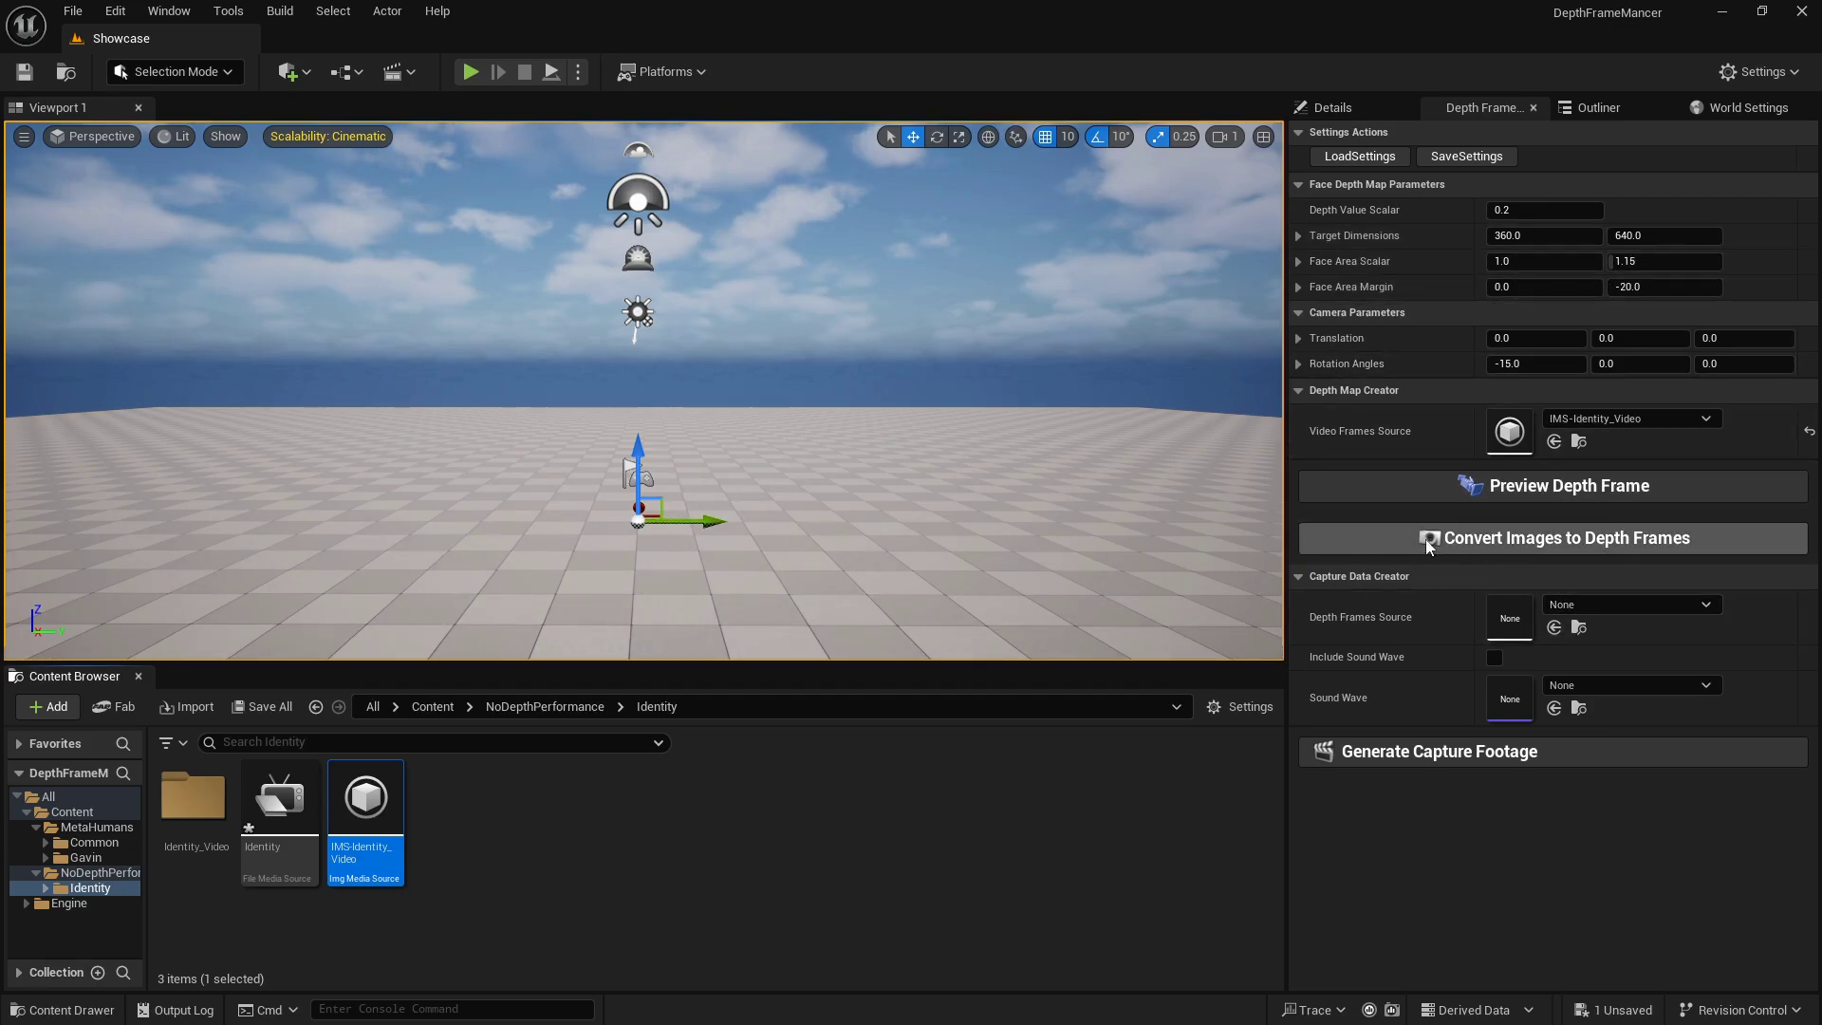
- Convert the IMS-Identity_Video images to depth frames using the current parameters
click(1338, 543)
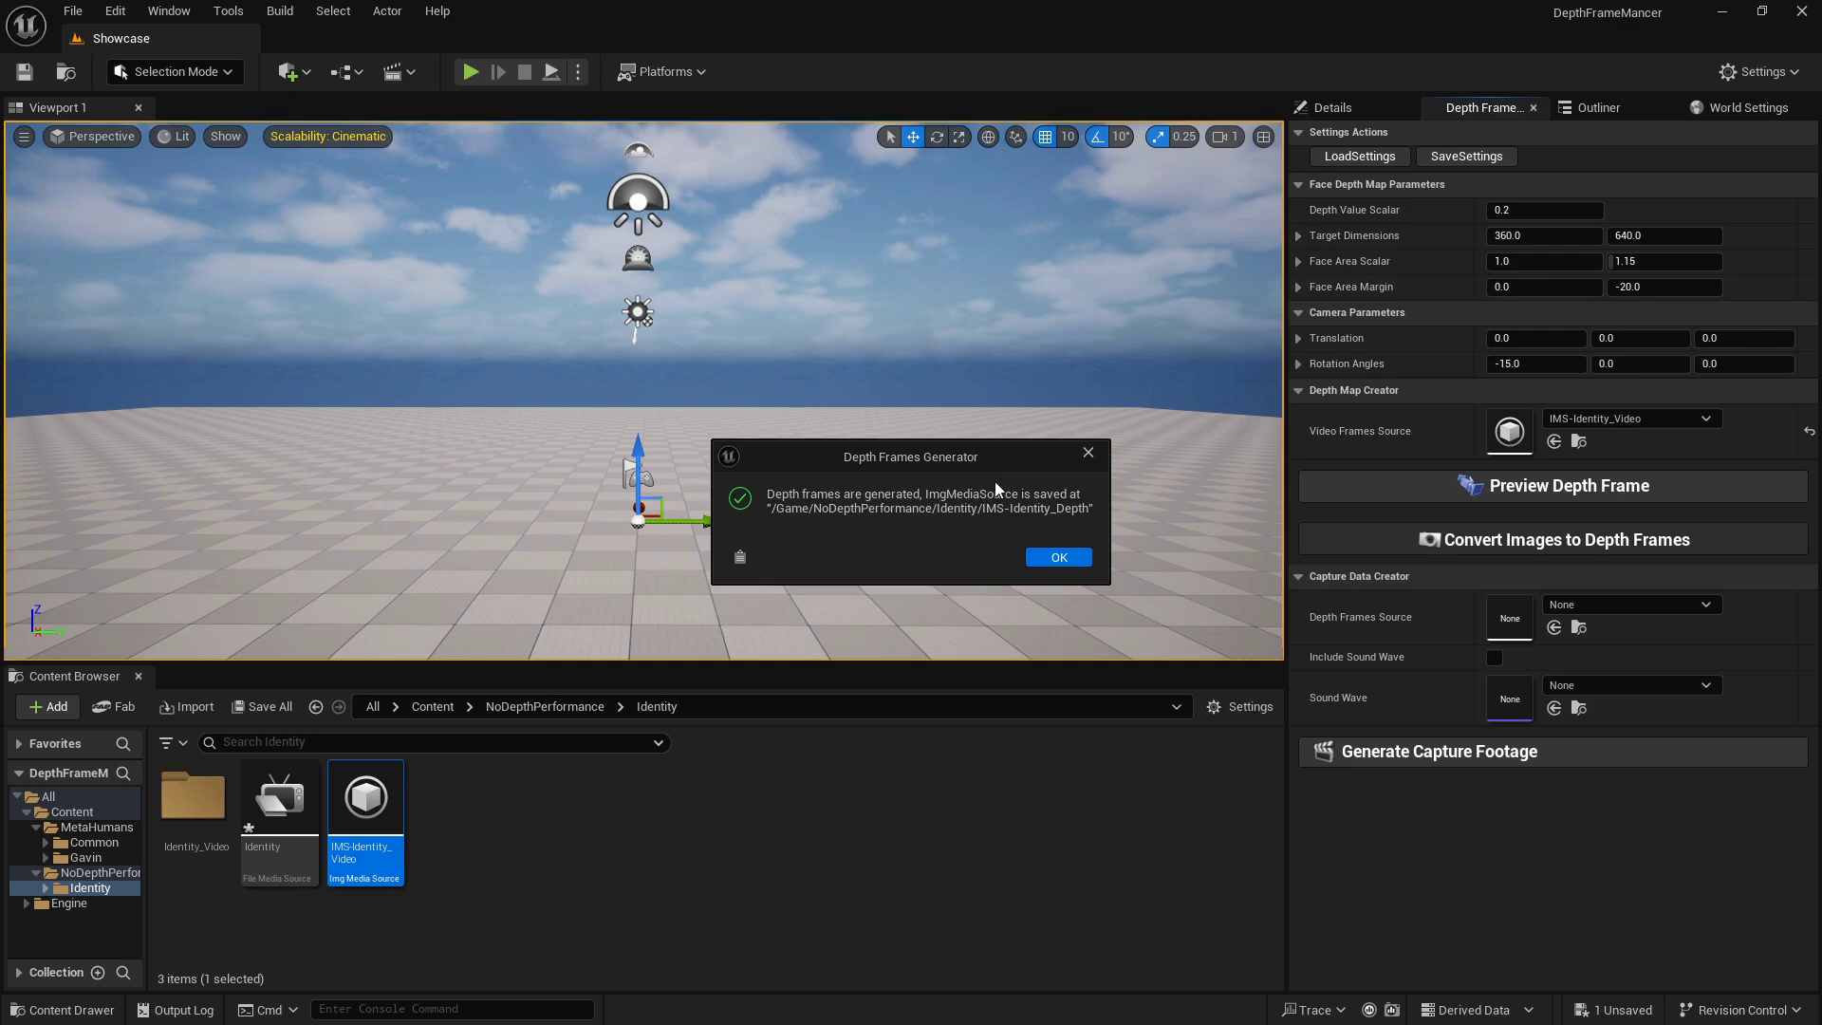
click(1059, 557)
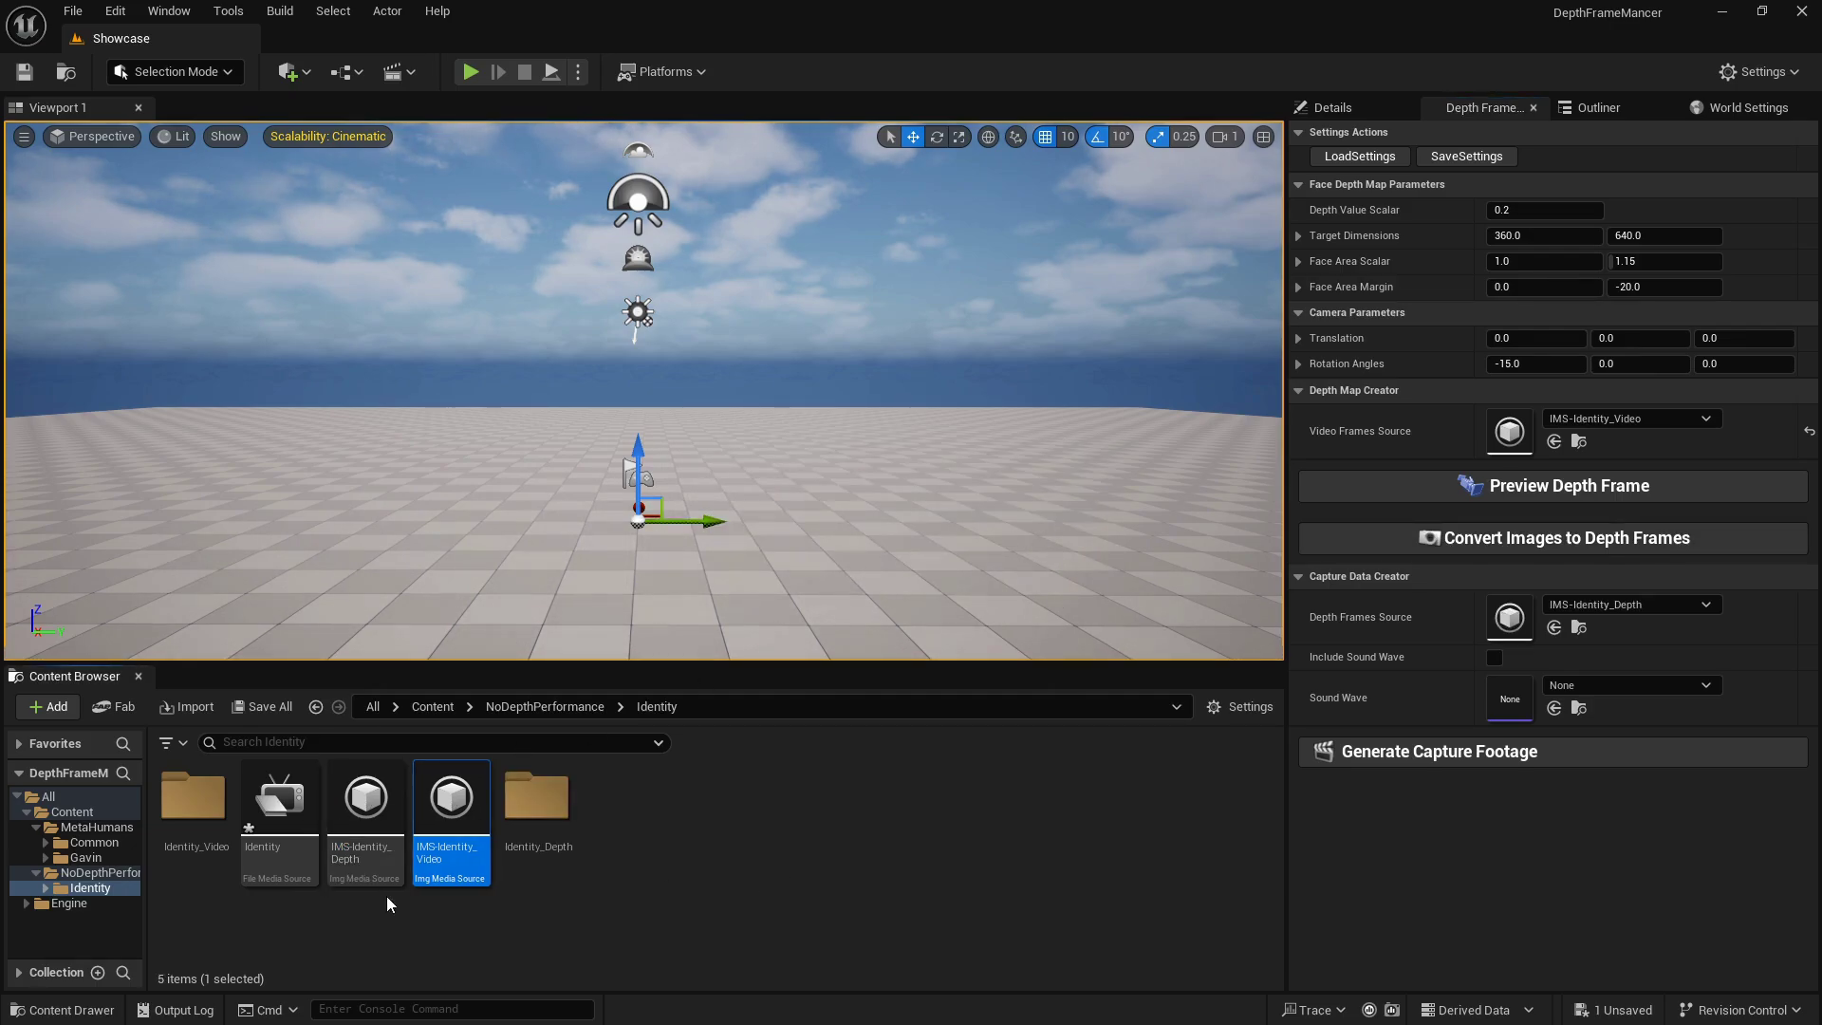
mouse_move(375, 885)
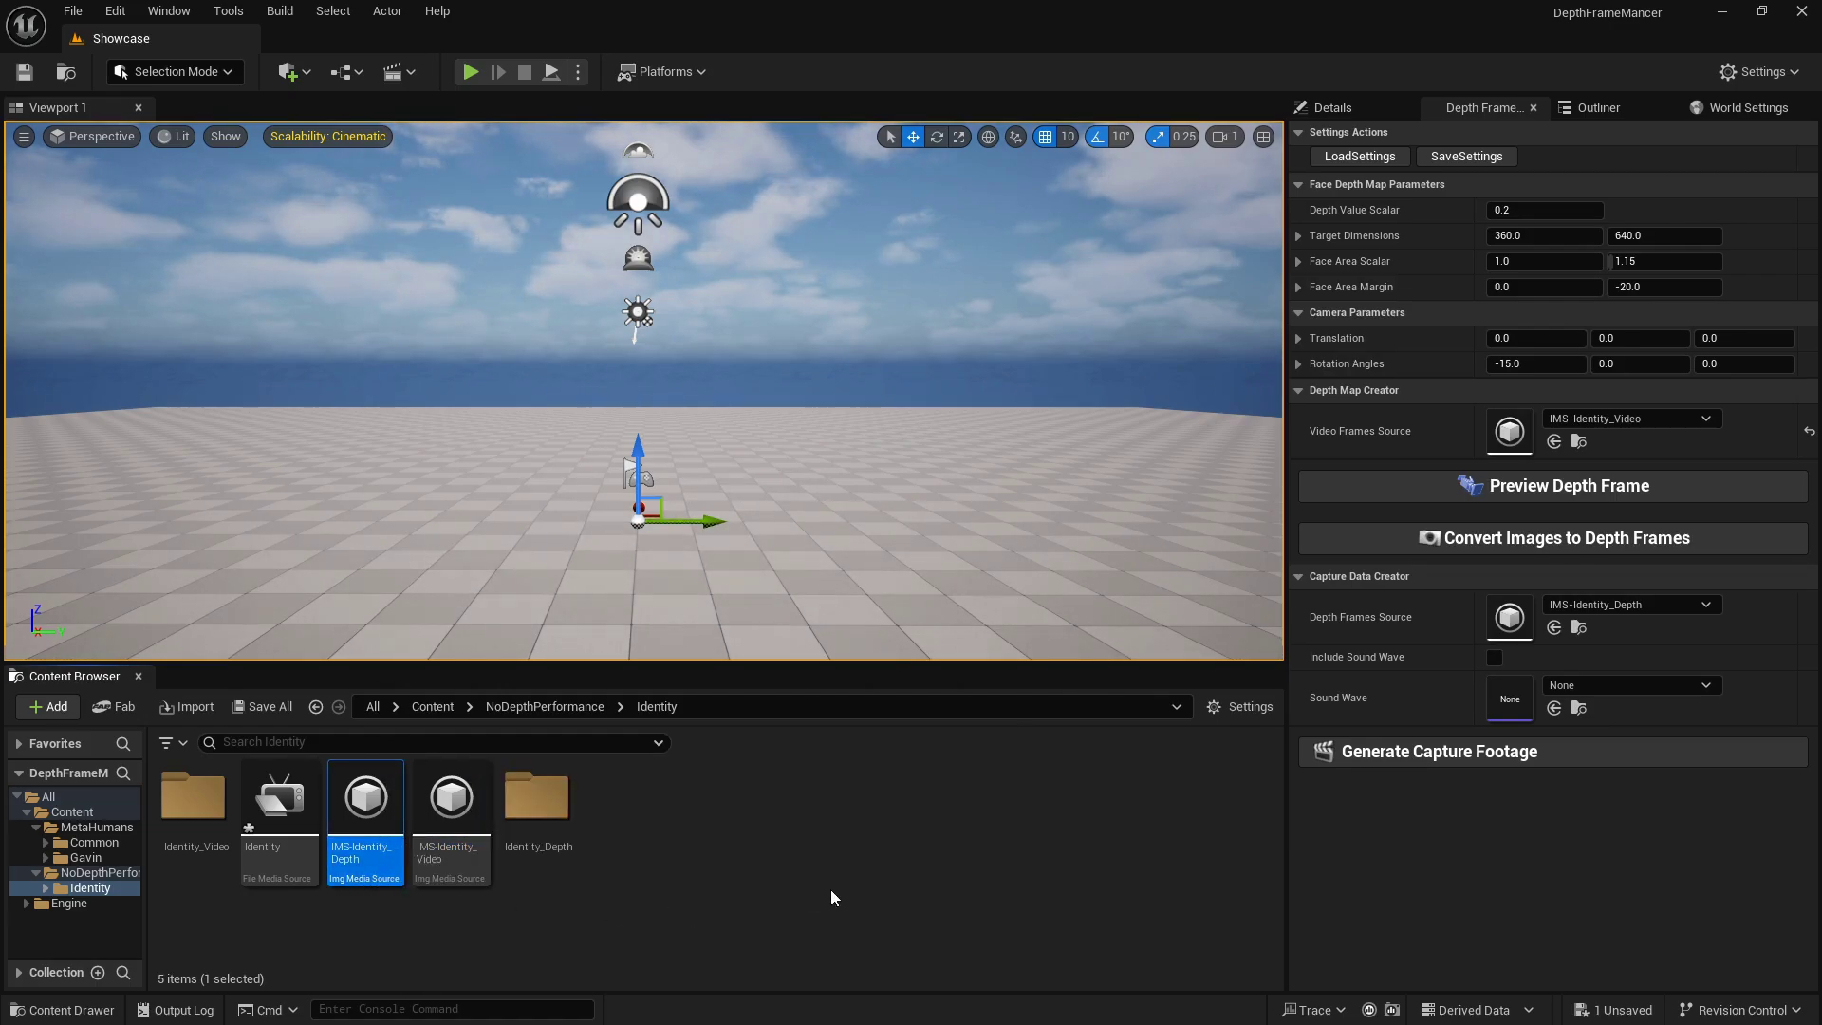
click(825, 895)
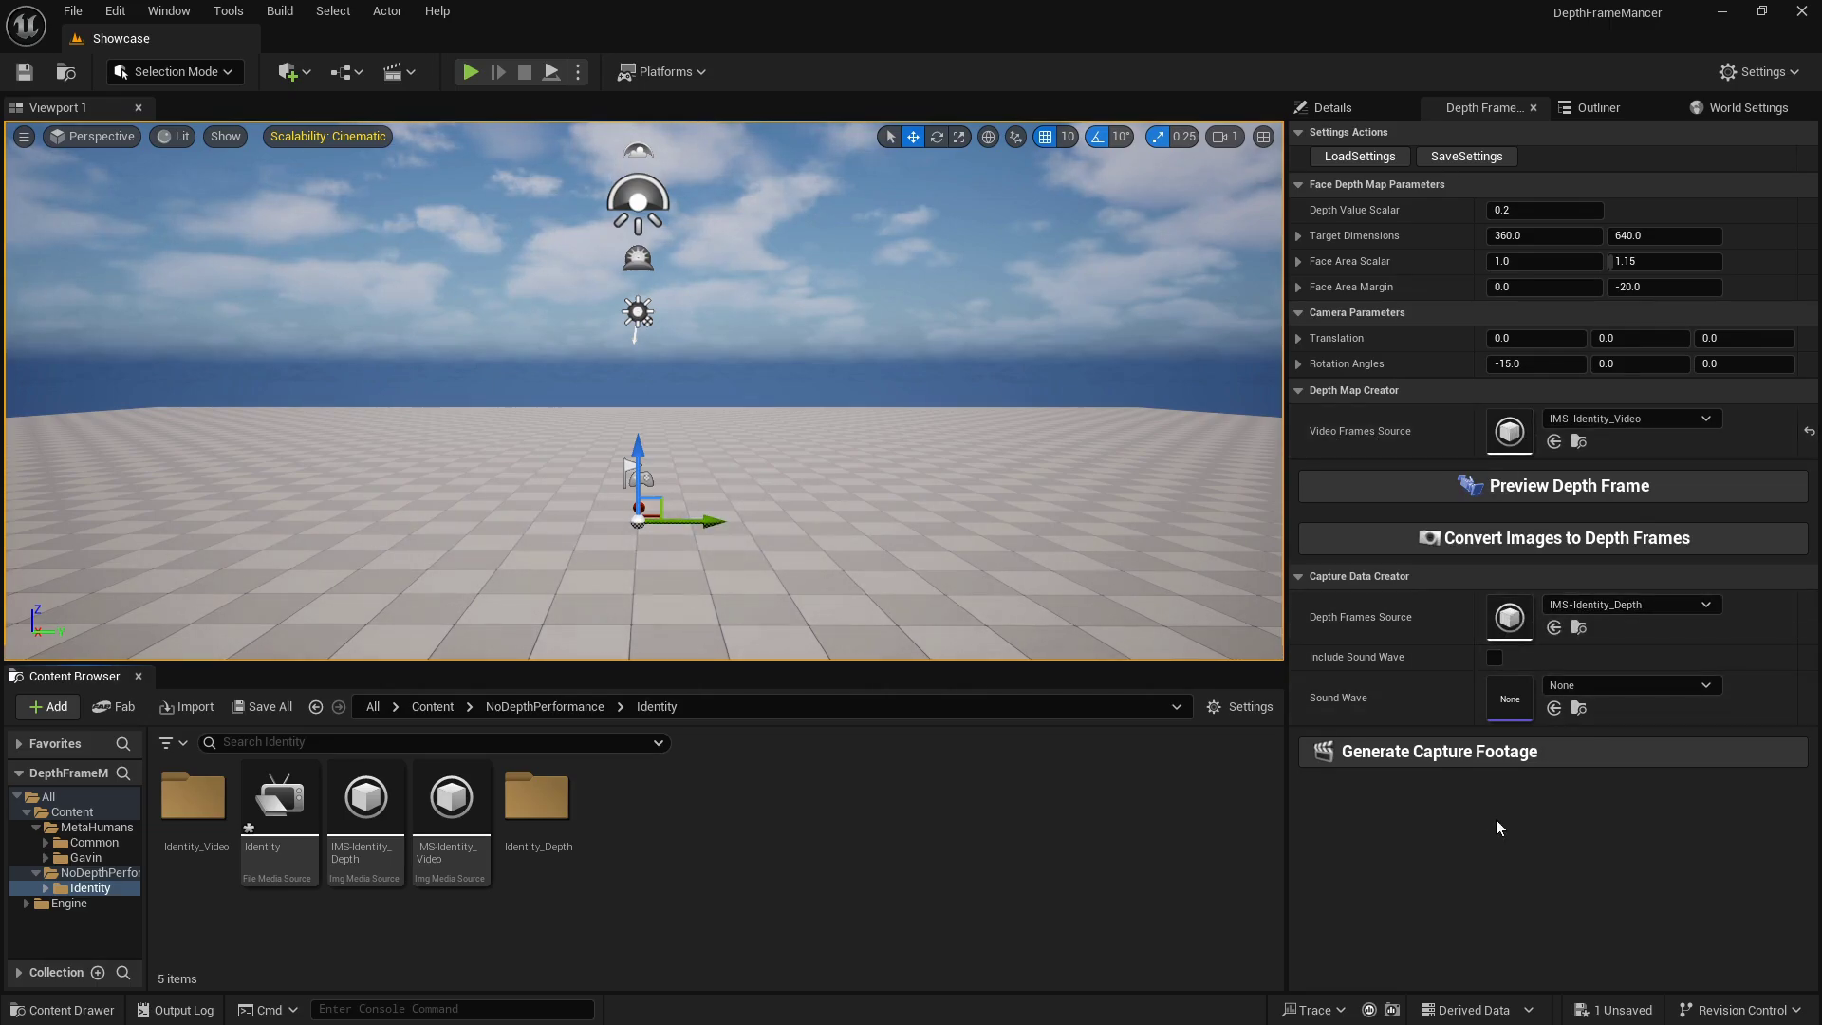
- Generate the capture footage from IMS-Identity_Depth without a sound wave and save all unsaved assets
click(1476, 751)
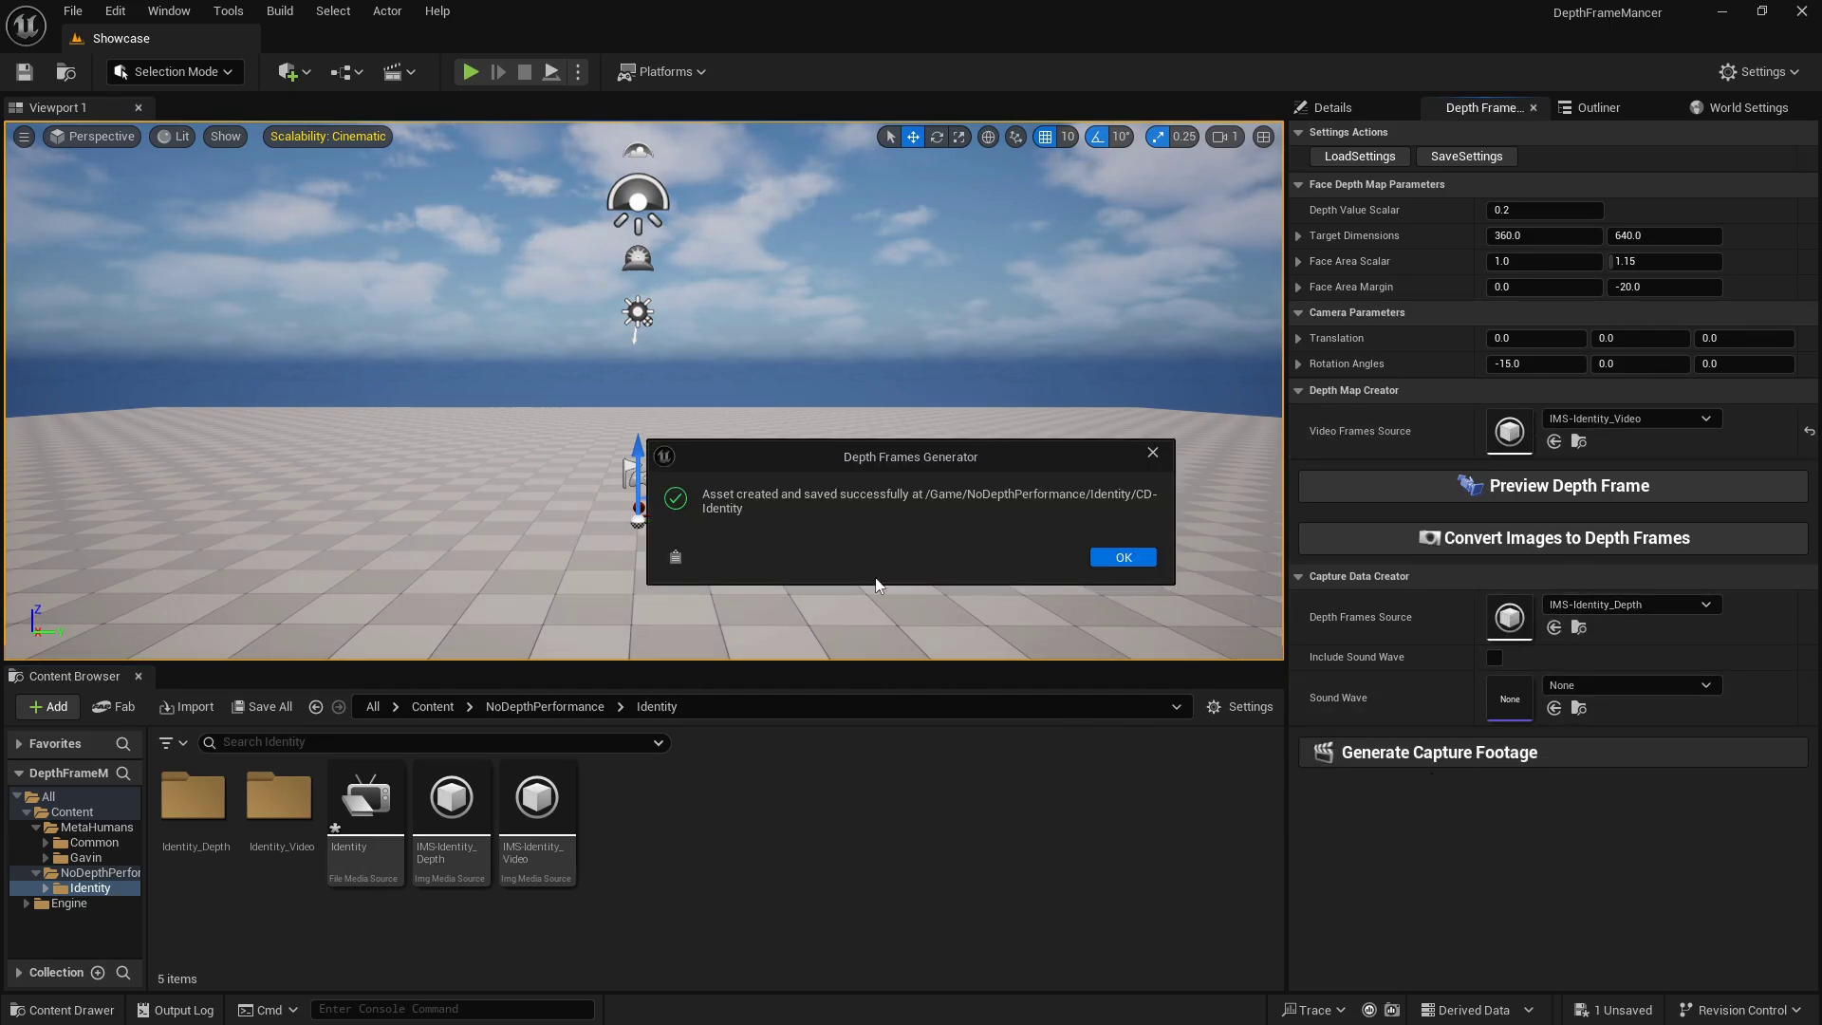
click(1124, 558)
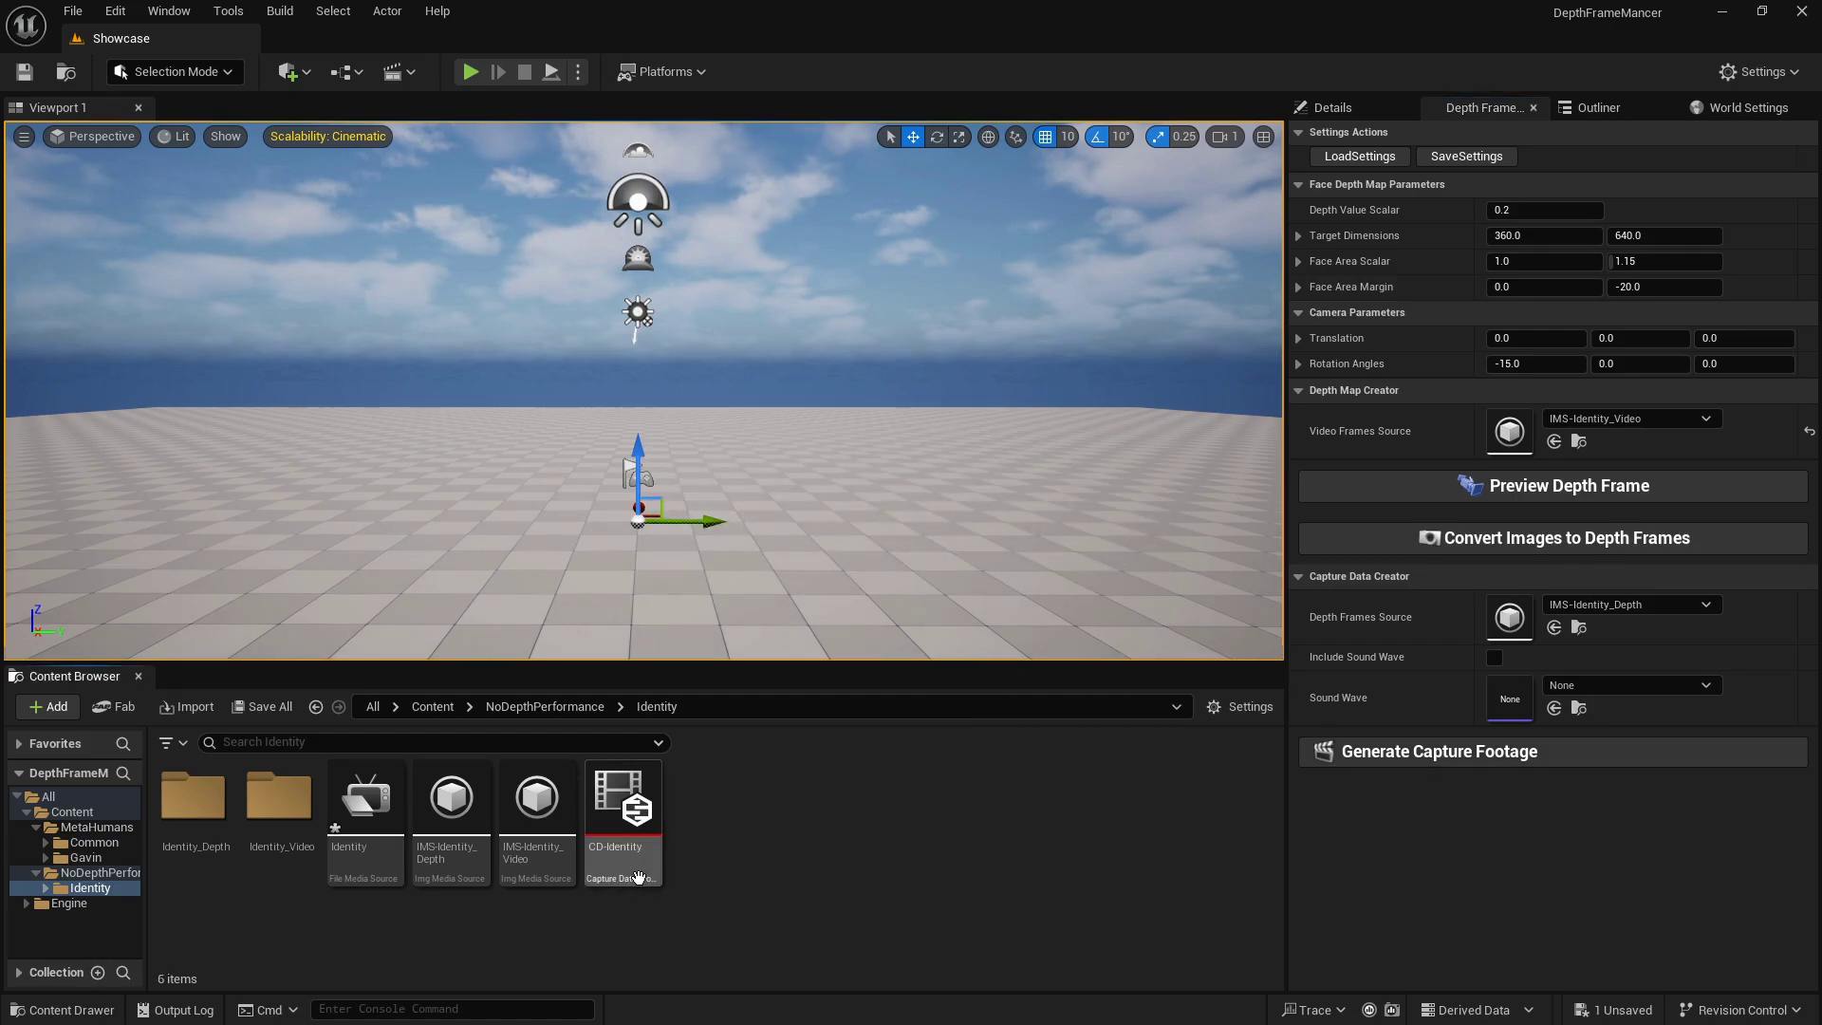
click(265, 706)
click(1058, 738)
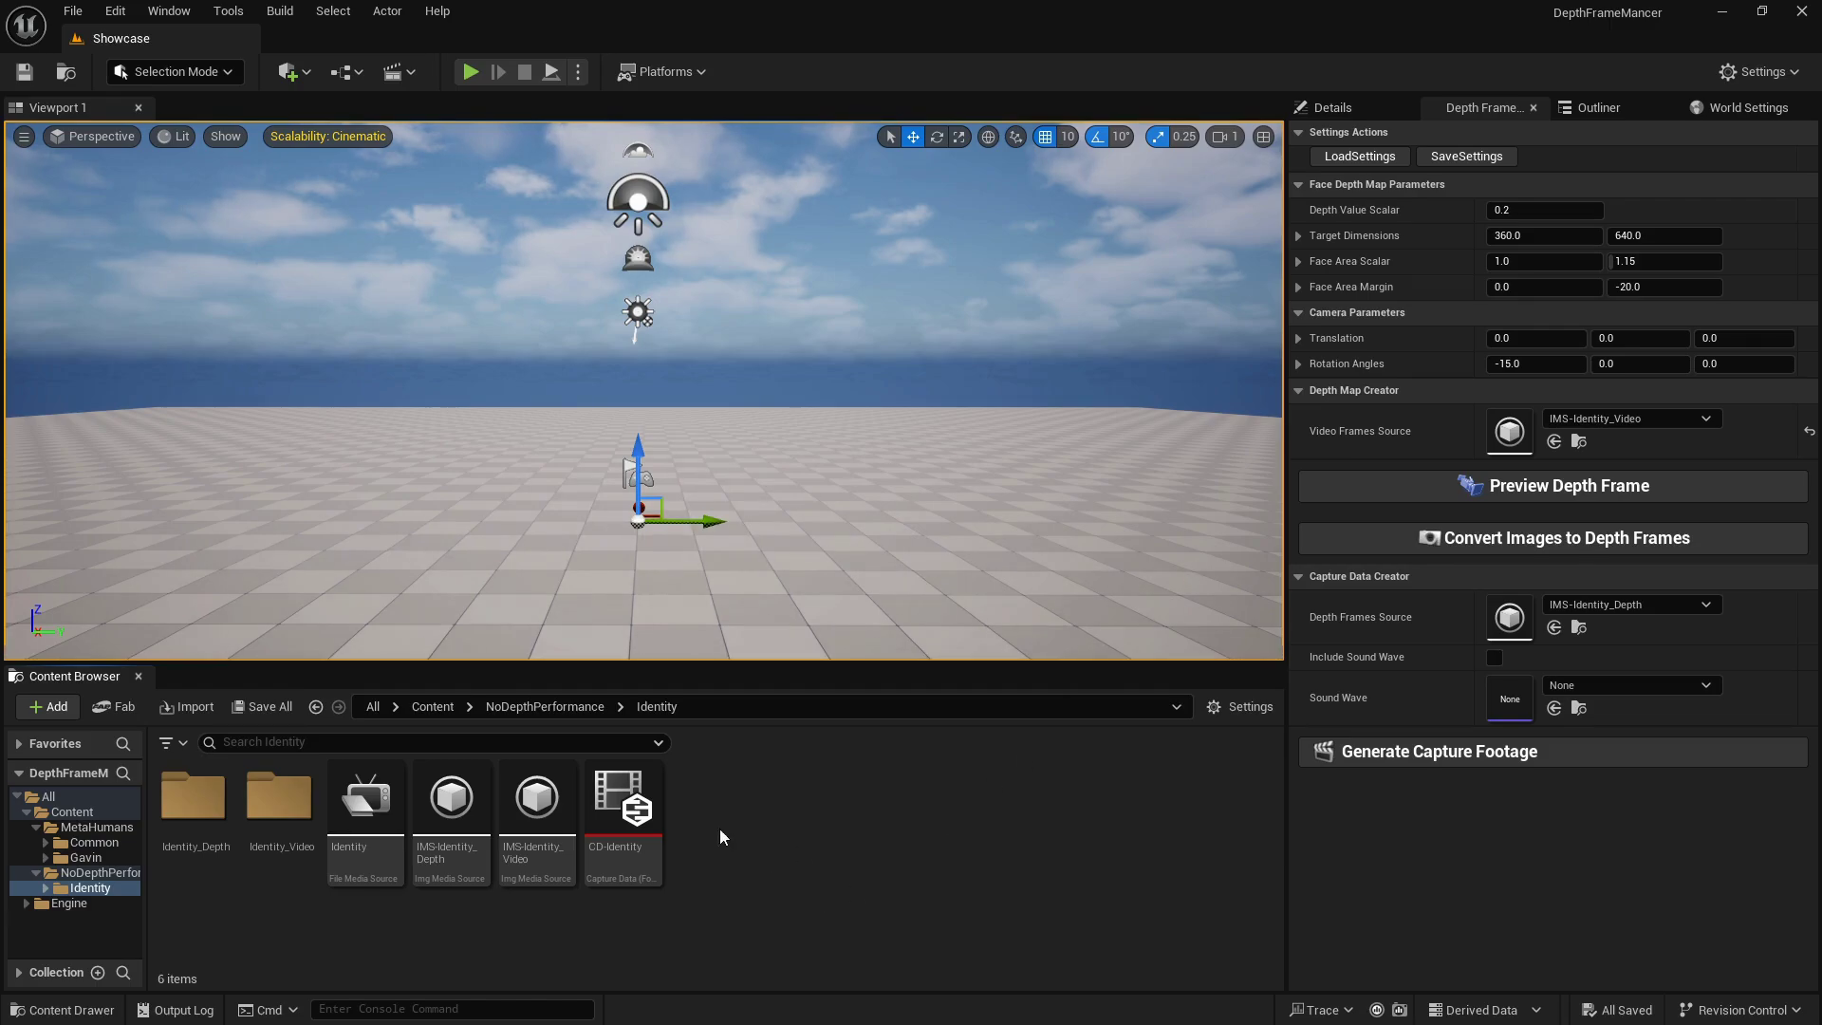
- Create a MetaHuman Identity asset named MHI-Identity in the Identity folder, open it, and place its tab beside Showcase
right_click(787, 813)
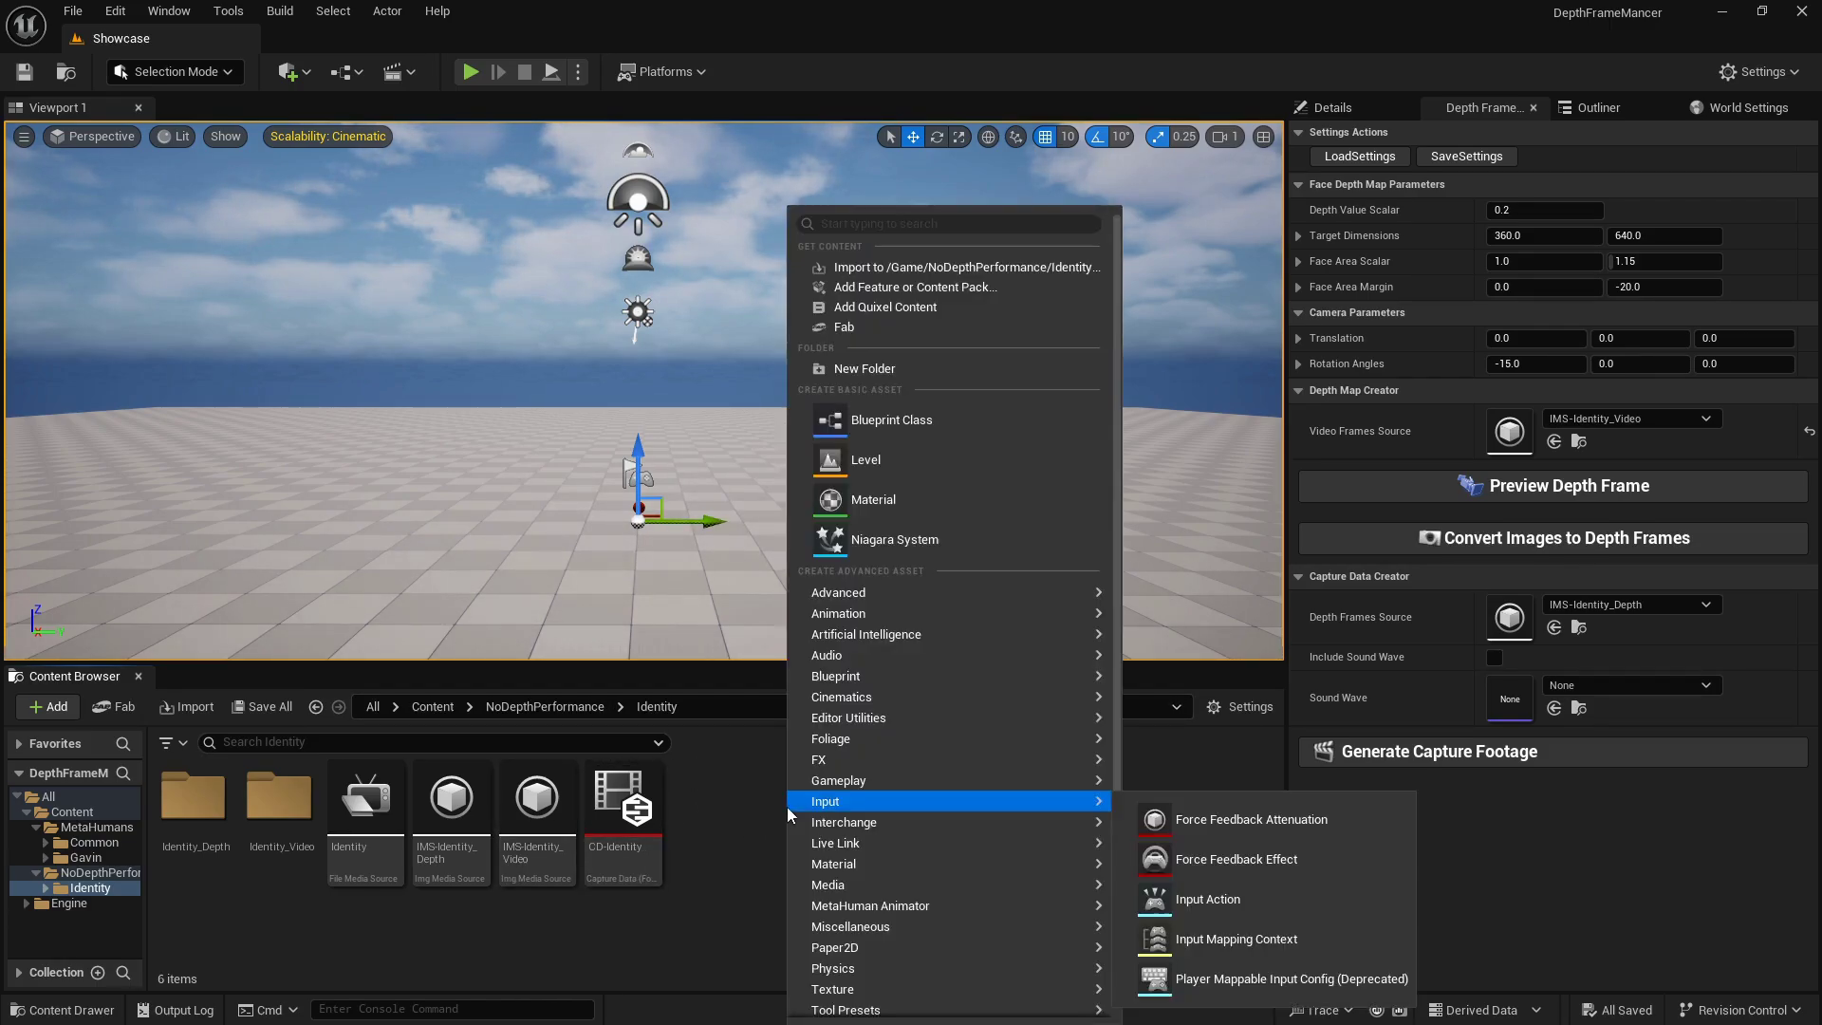
mouse_move(884, 908)
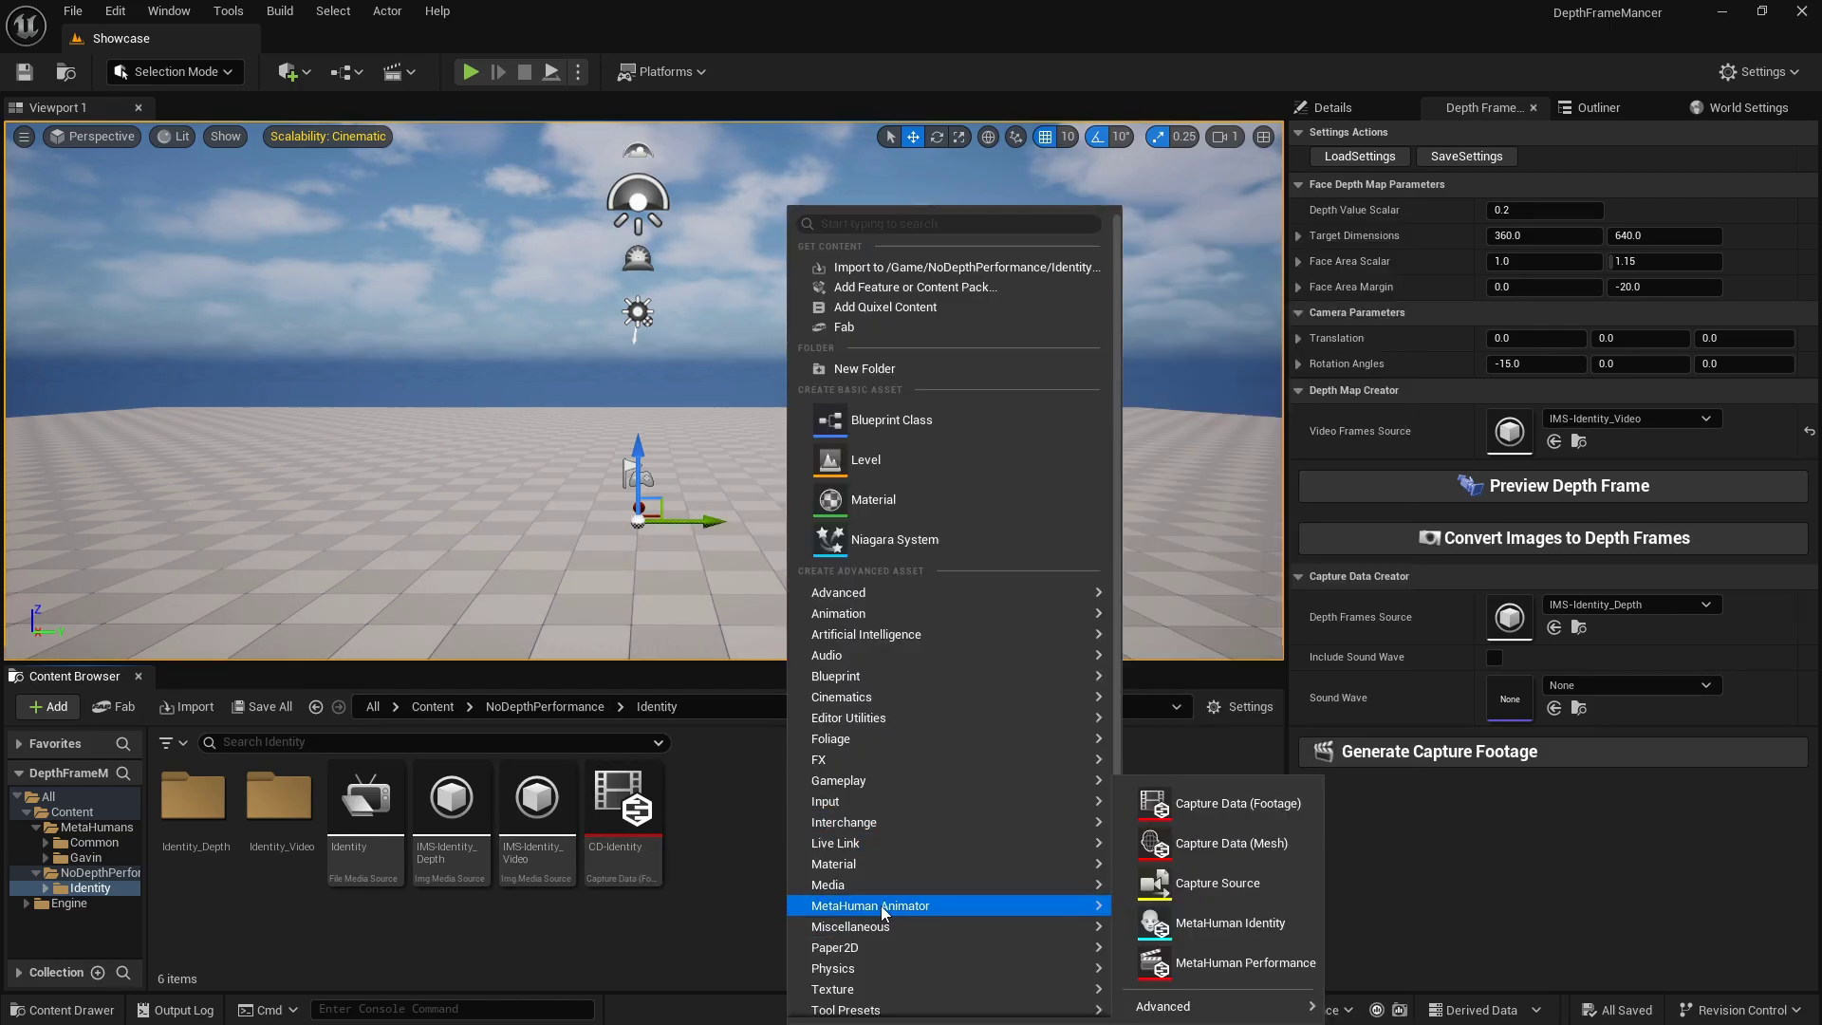
click(1192, 925)
text(MHI)
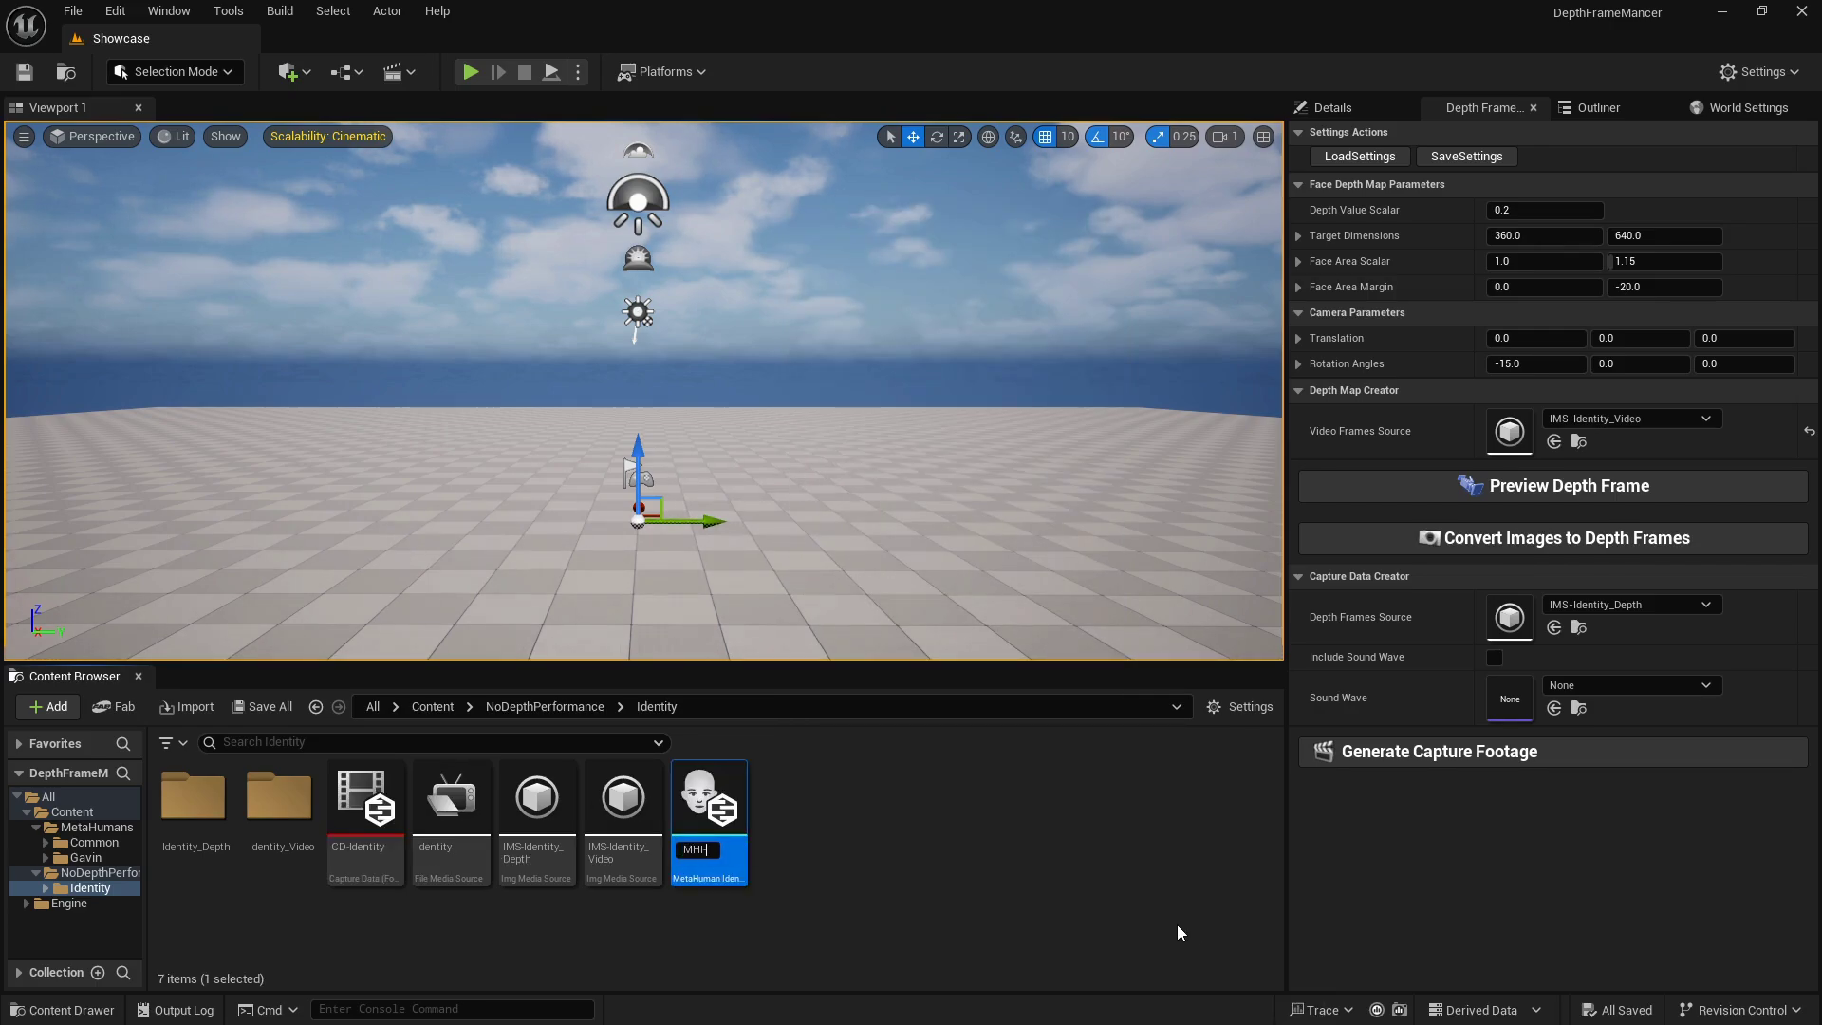
text(-Identity)
key(Return)
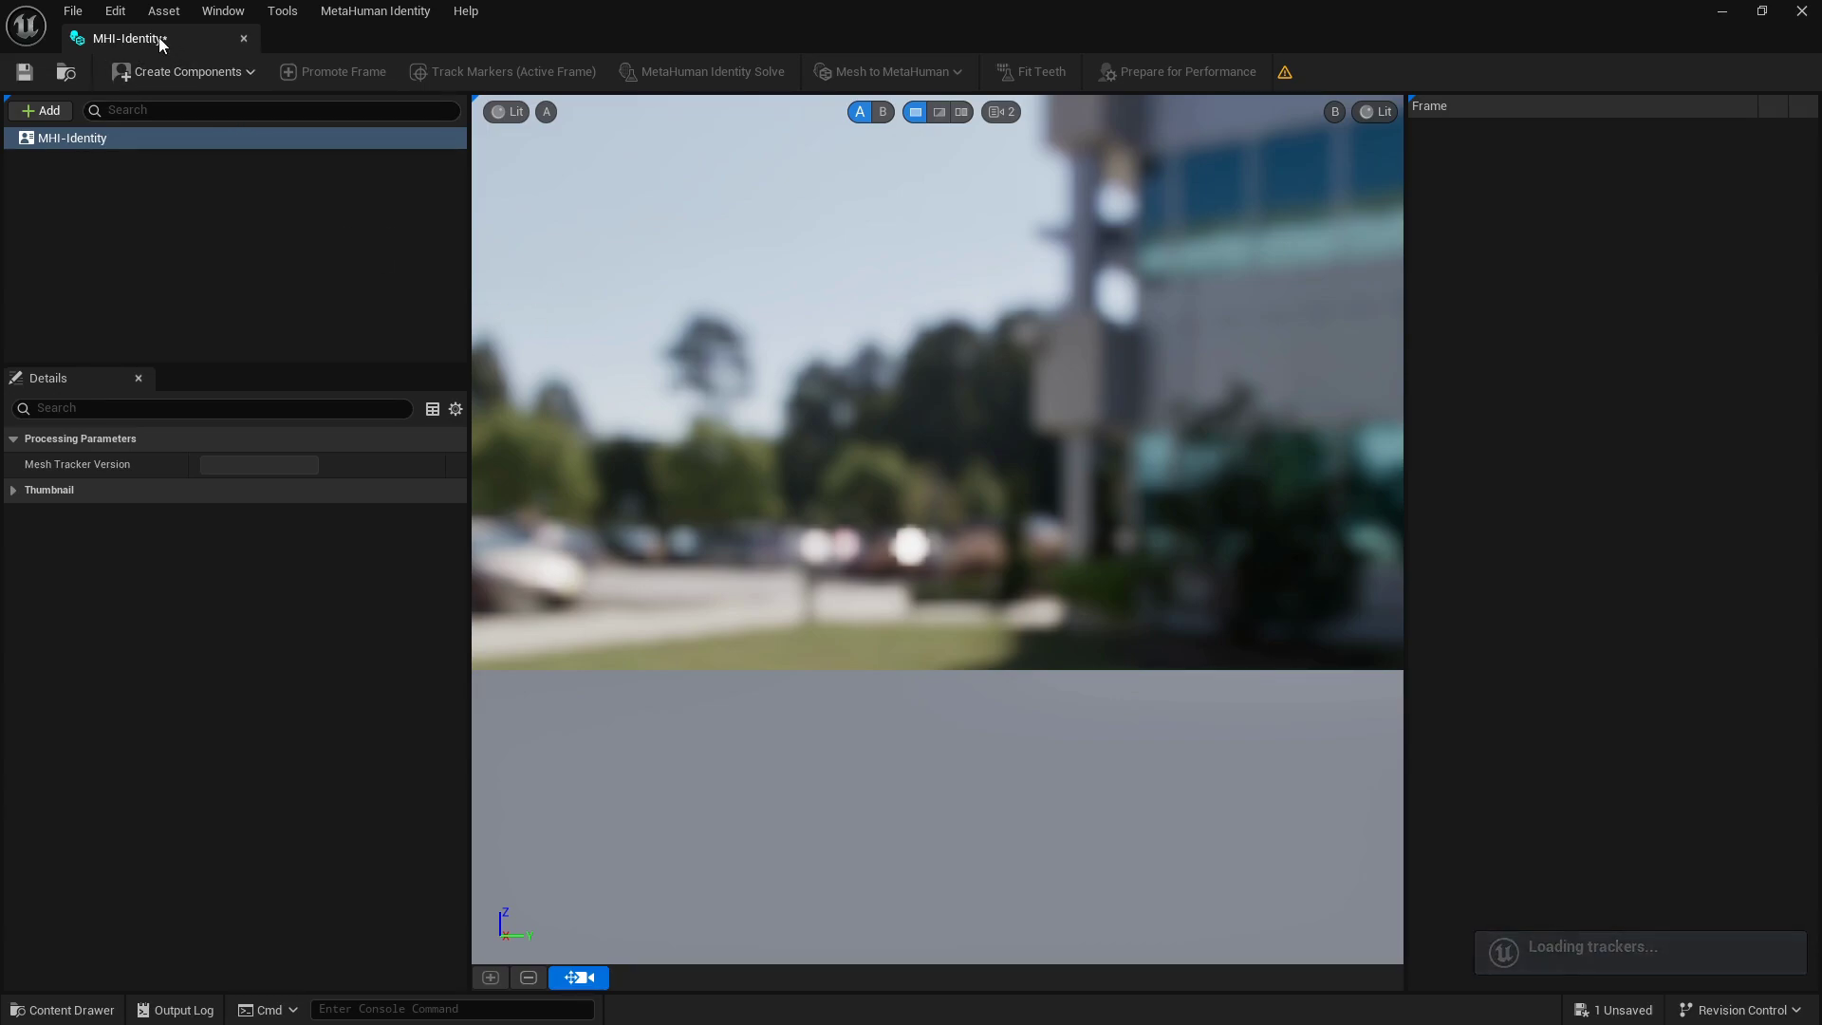
drag(158, 37, 378, 43)
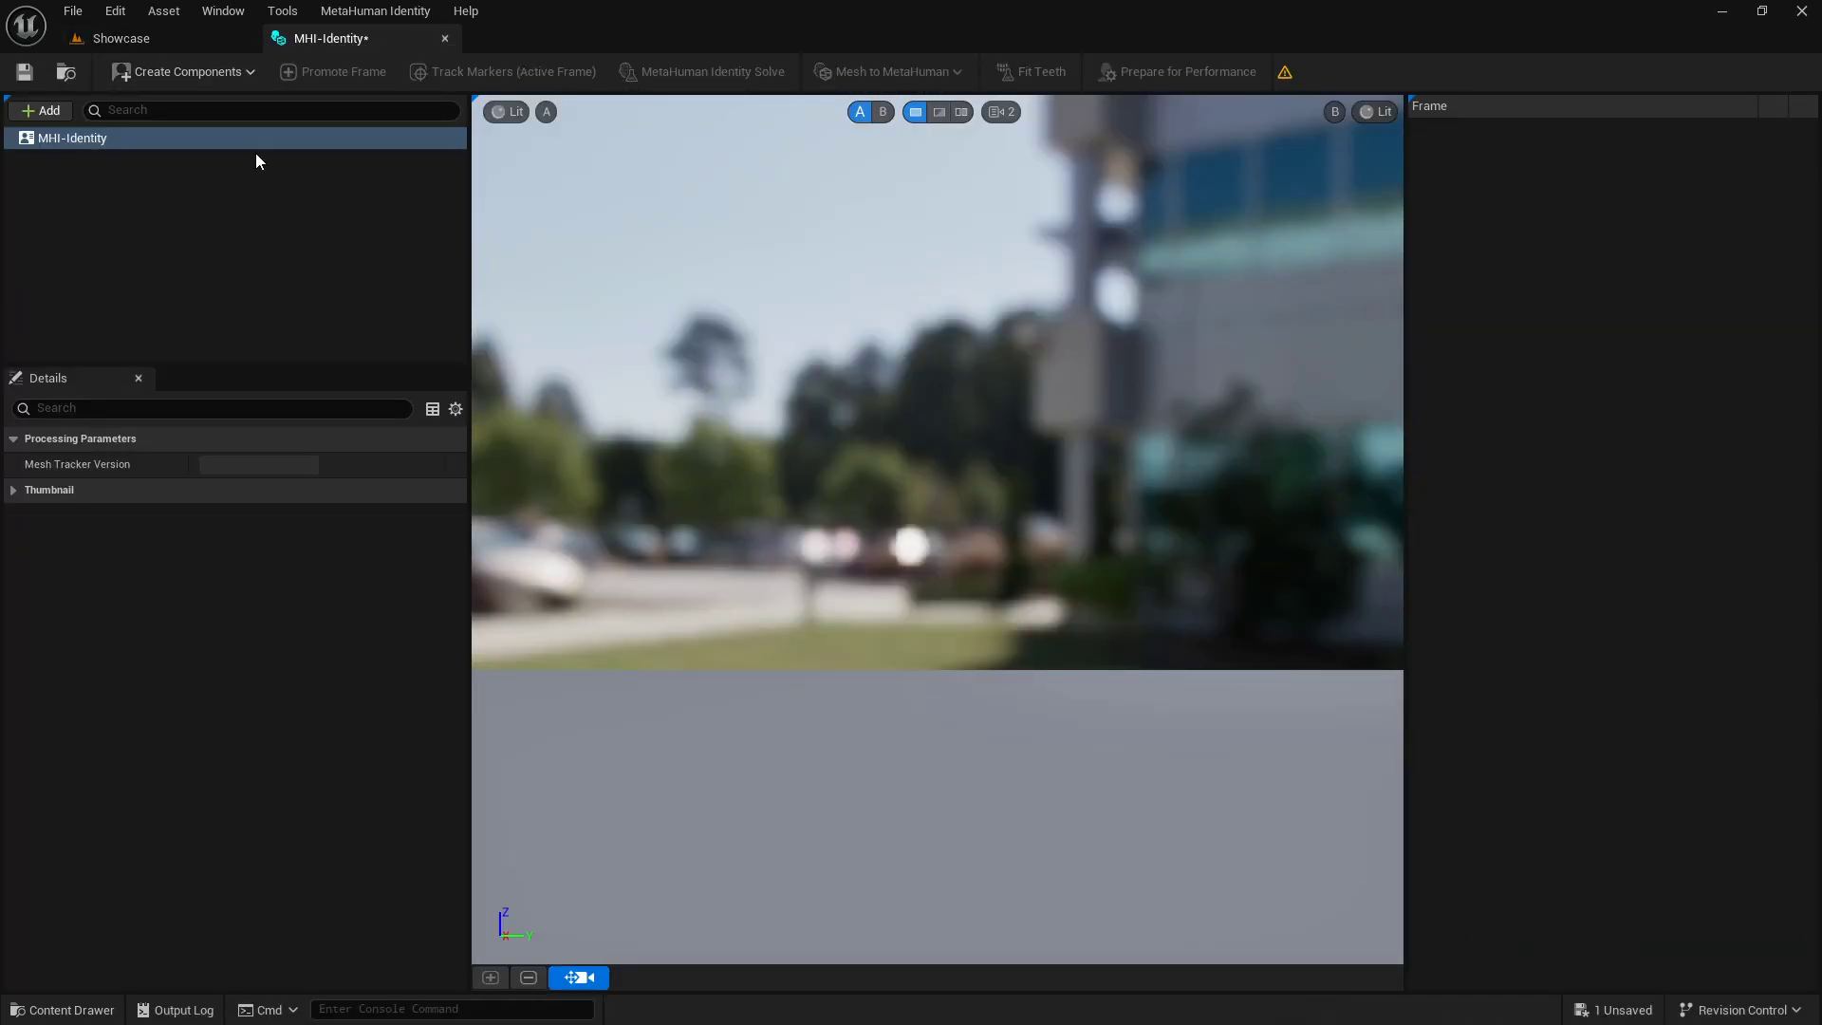
- Create the MetaHuman Identity components from the CD-Identity capture footage
click(154, 73)
mouse_move(201, 149)
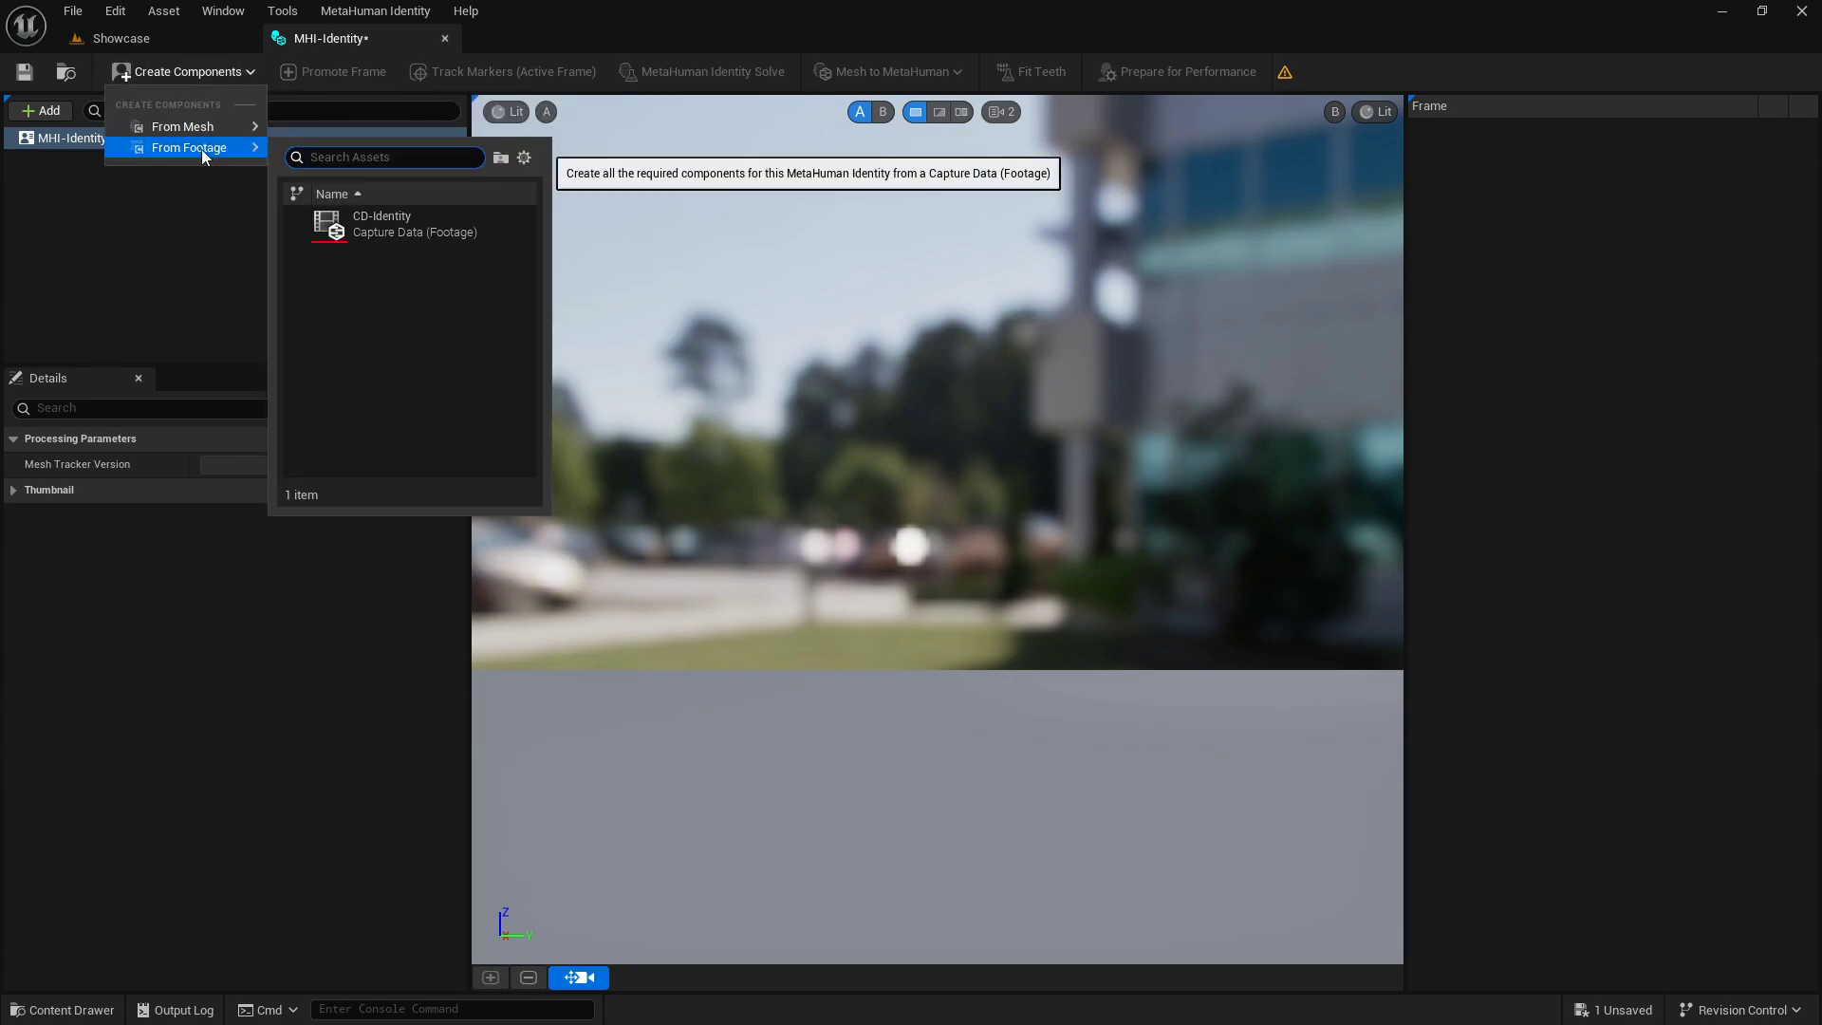
click(429, 225)
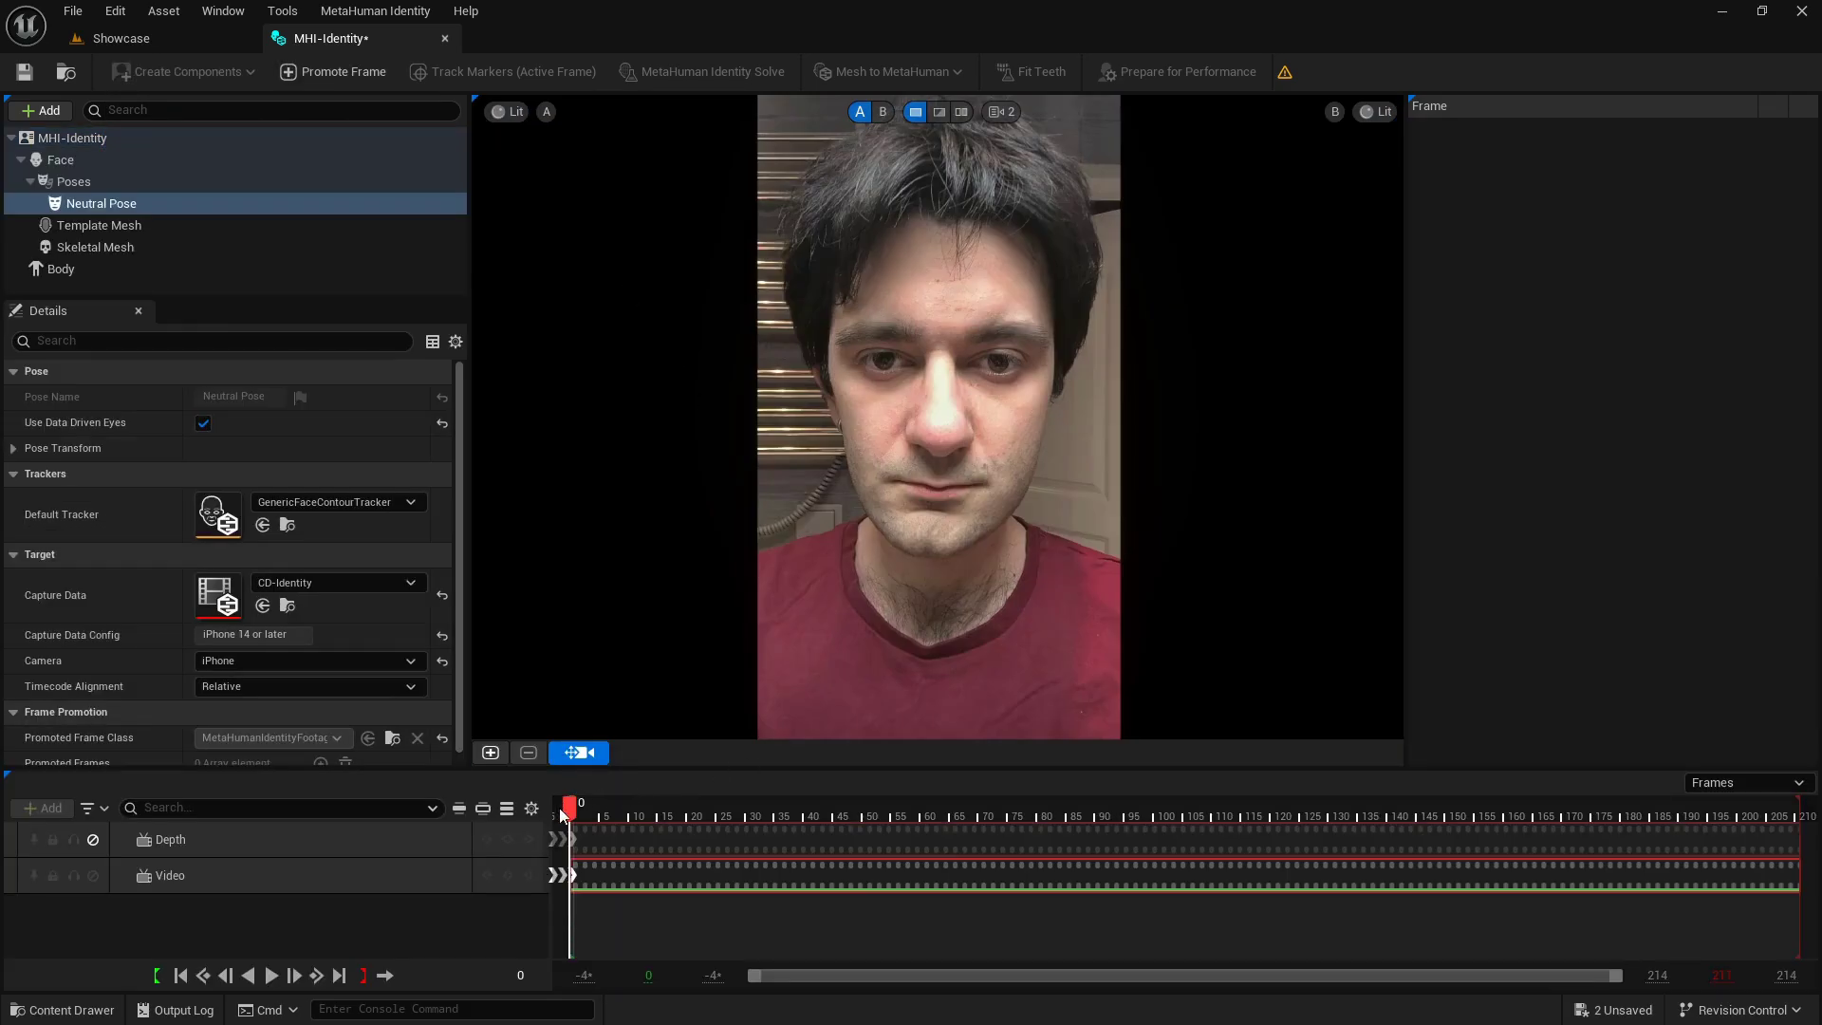
- Show the Depth Mesh in view A and set the playhead to frame 0
drag(562, 814, 615, 818)
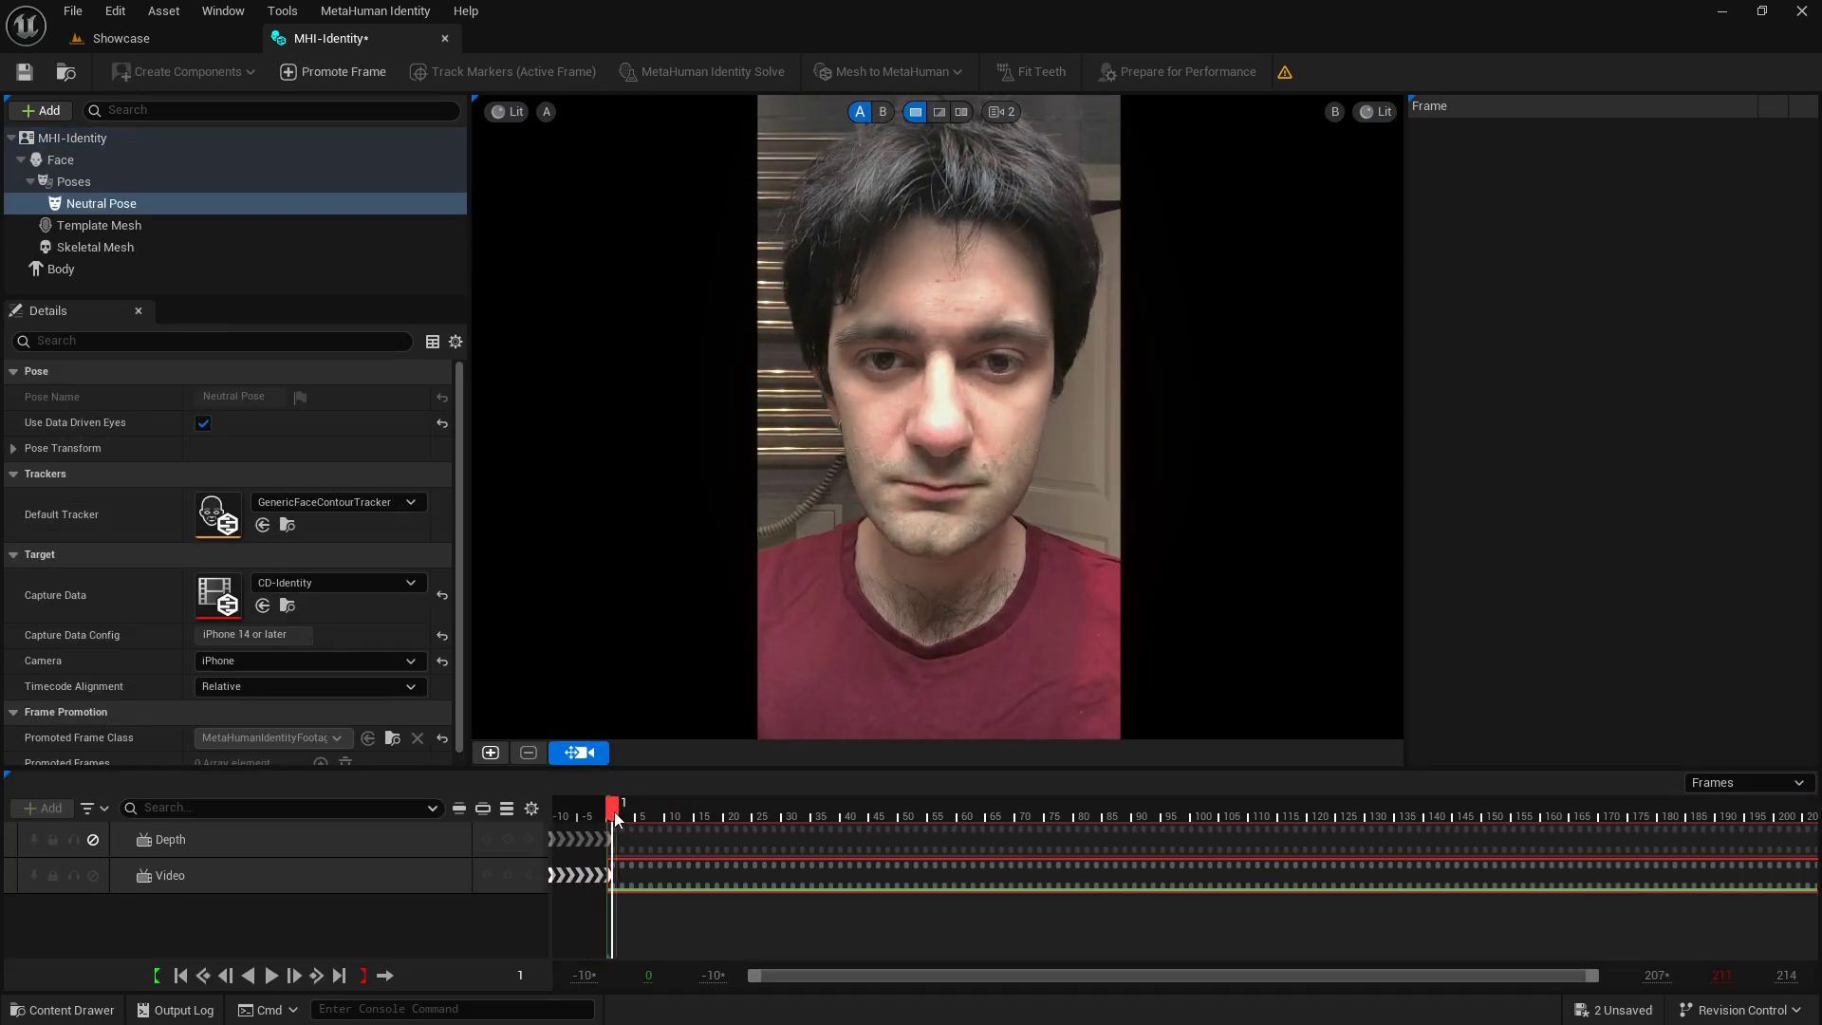
click(545, 112)
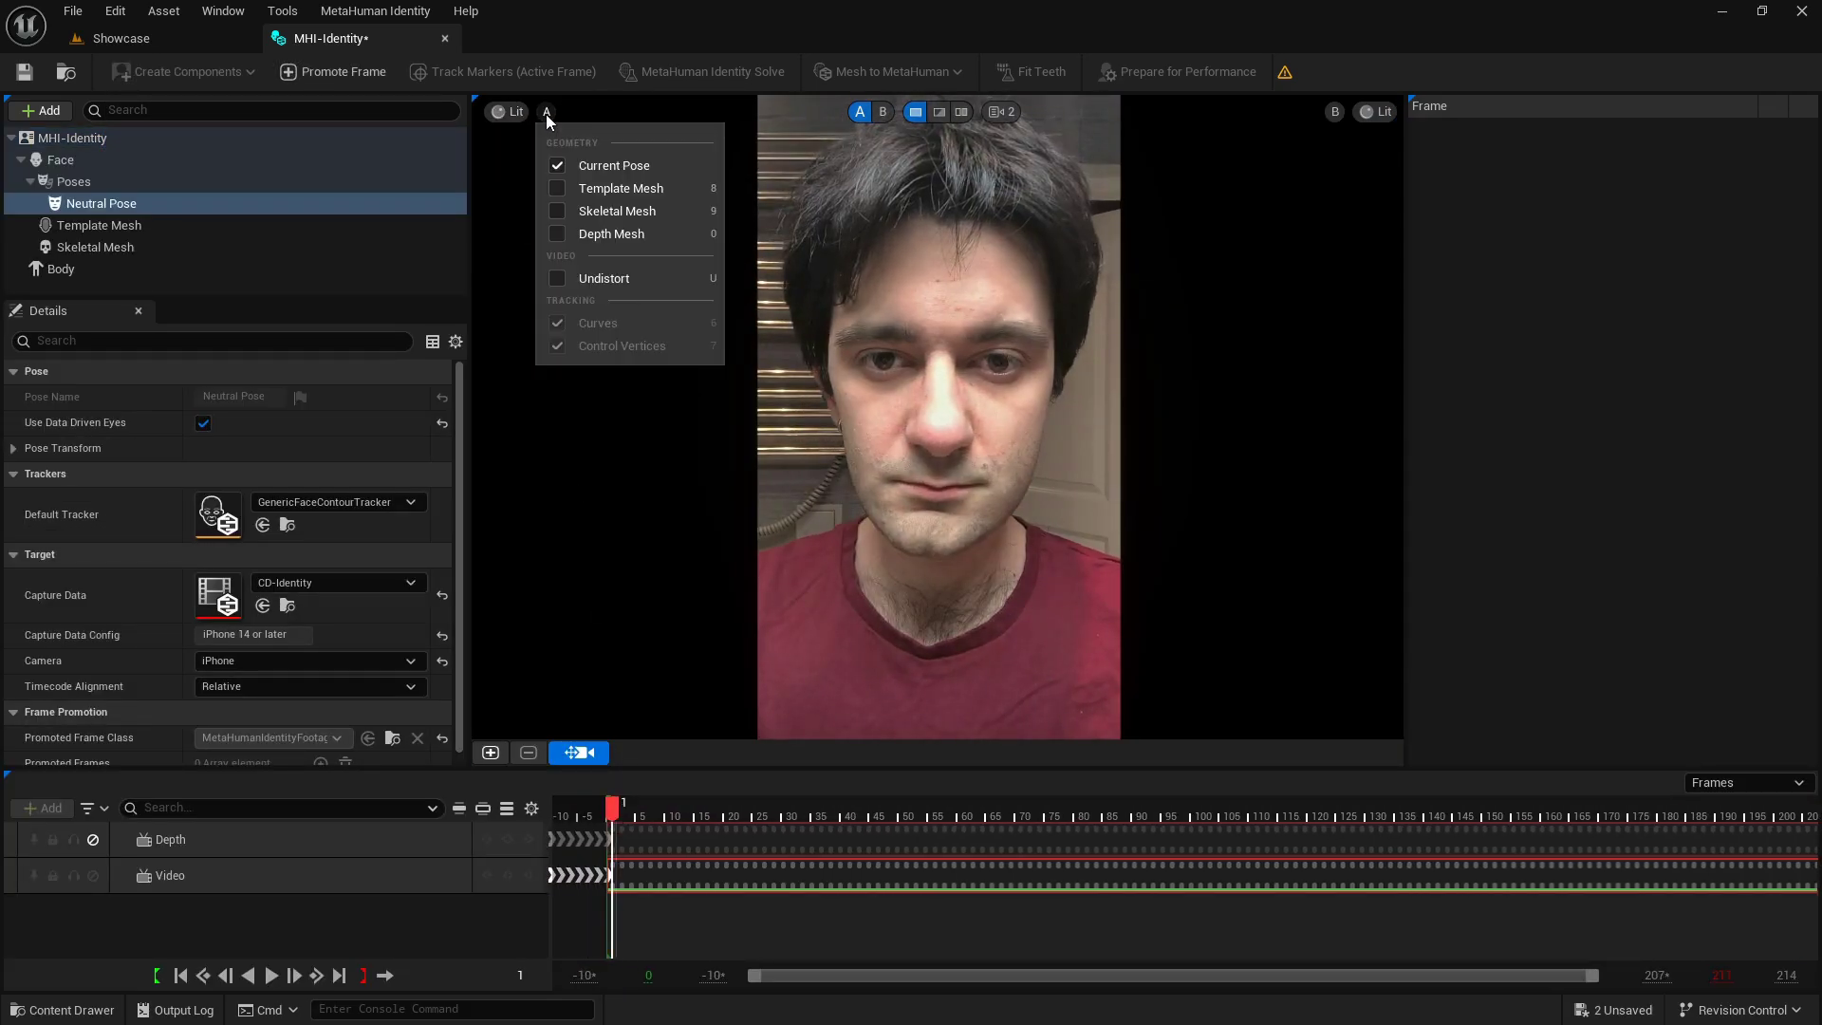
click(573, 235)
click(612, 809)
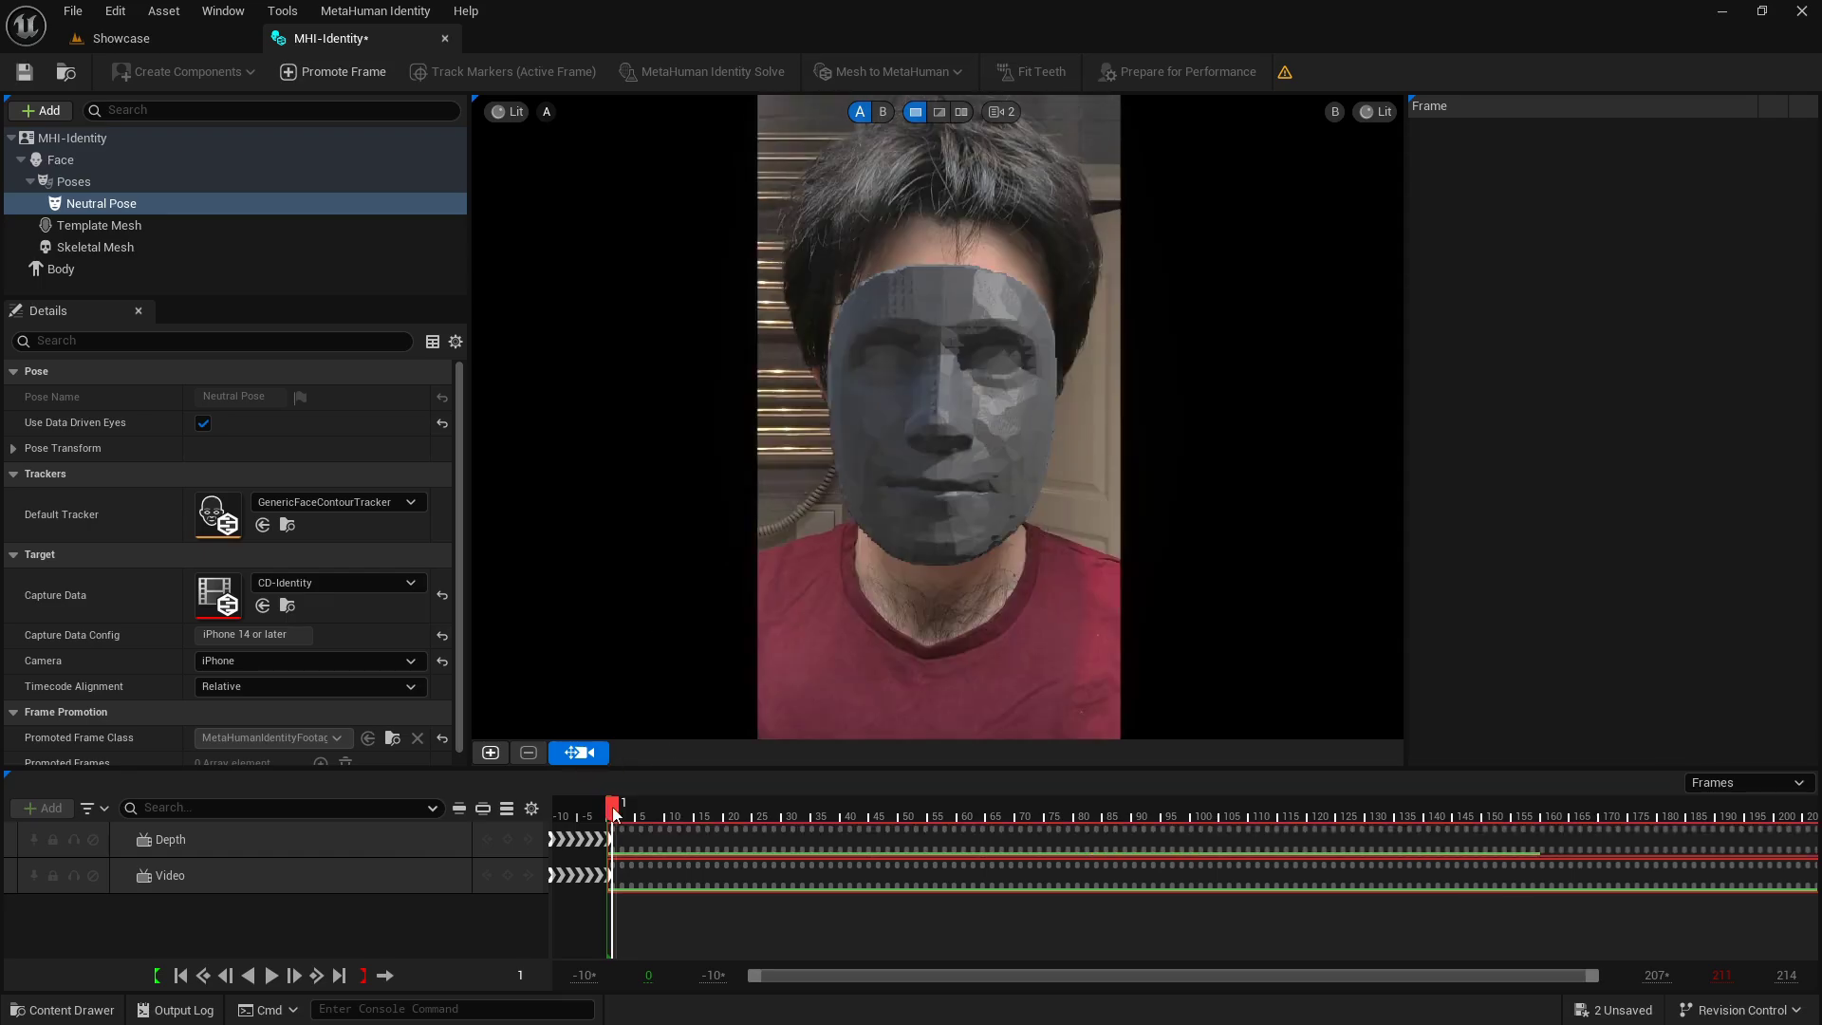
mouse_move(612, 808)
mouse_down()
mouse_move(1684, 822)
mouse_move(607, 826)
mouse_up()
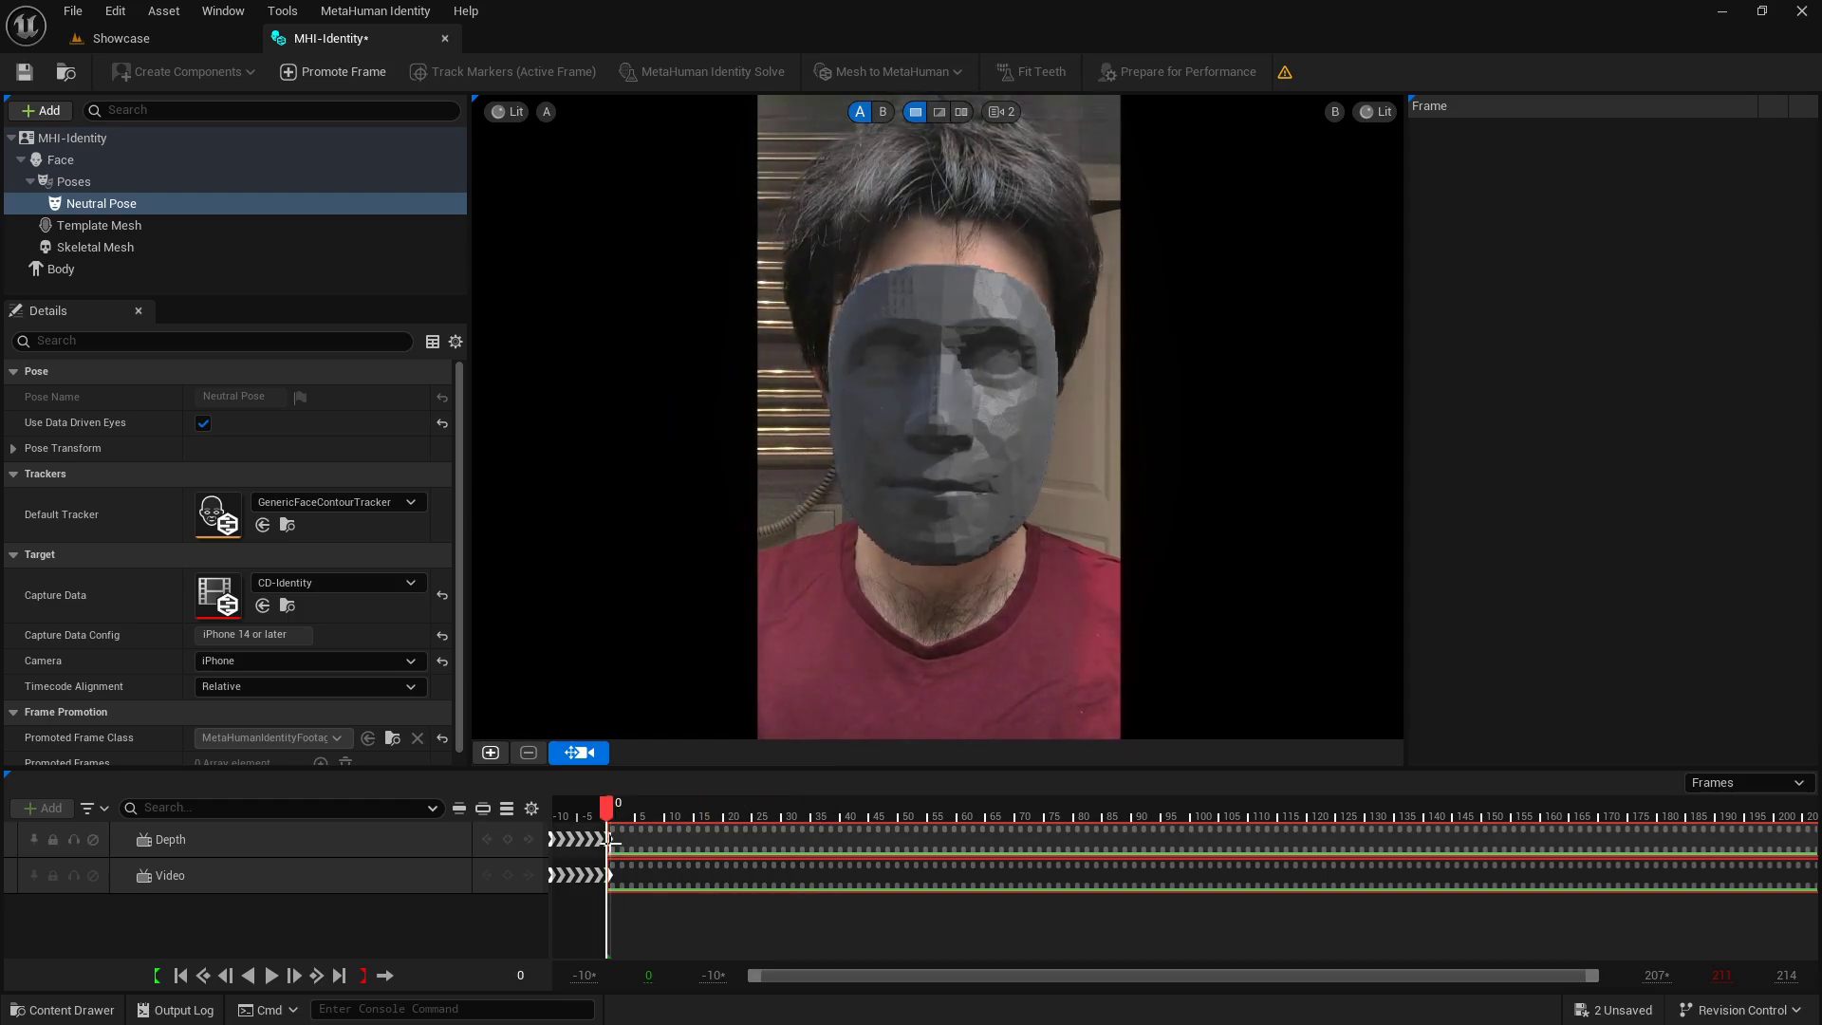
- Promote timeline frames 0, 29 and 94 for the Neutral Pose, with frame 0 as the front view
click(102, 205)
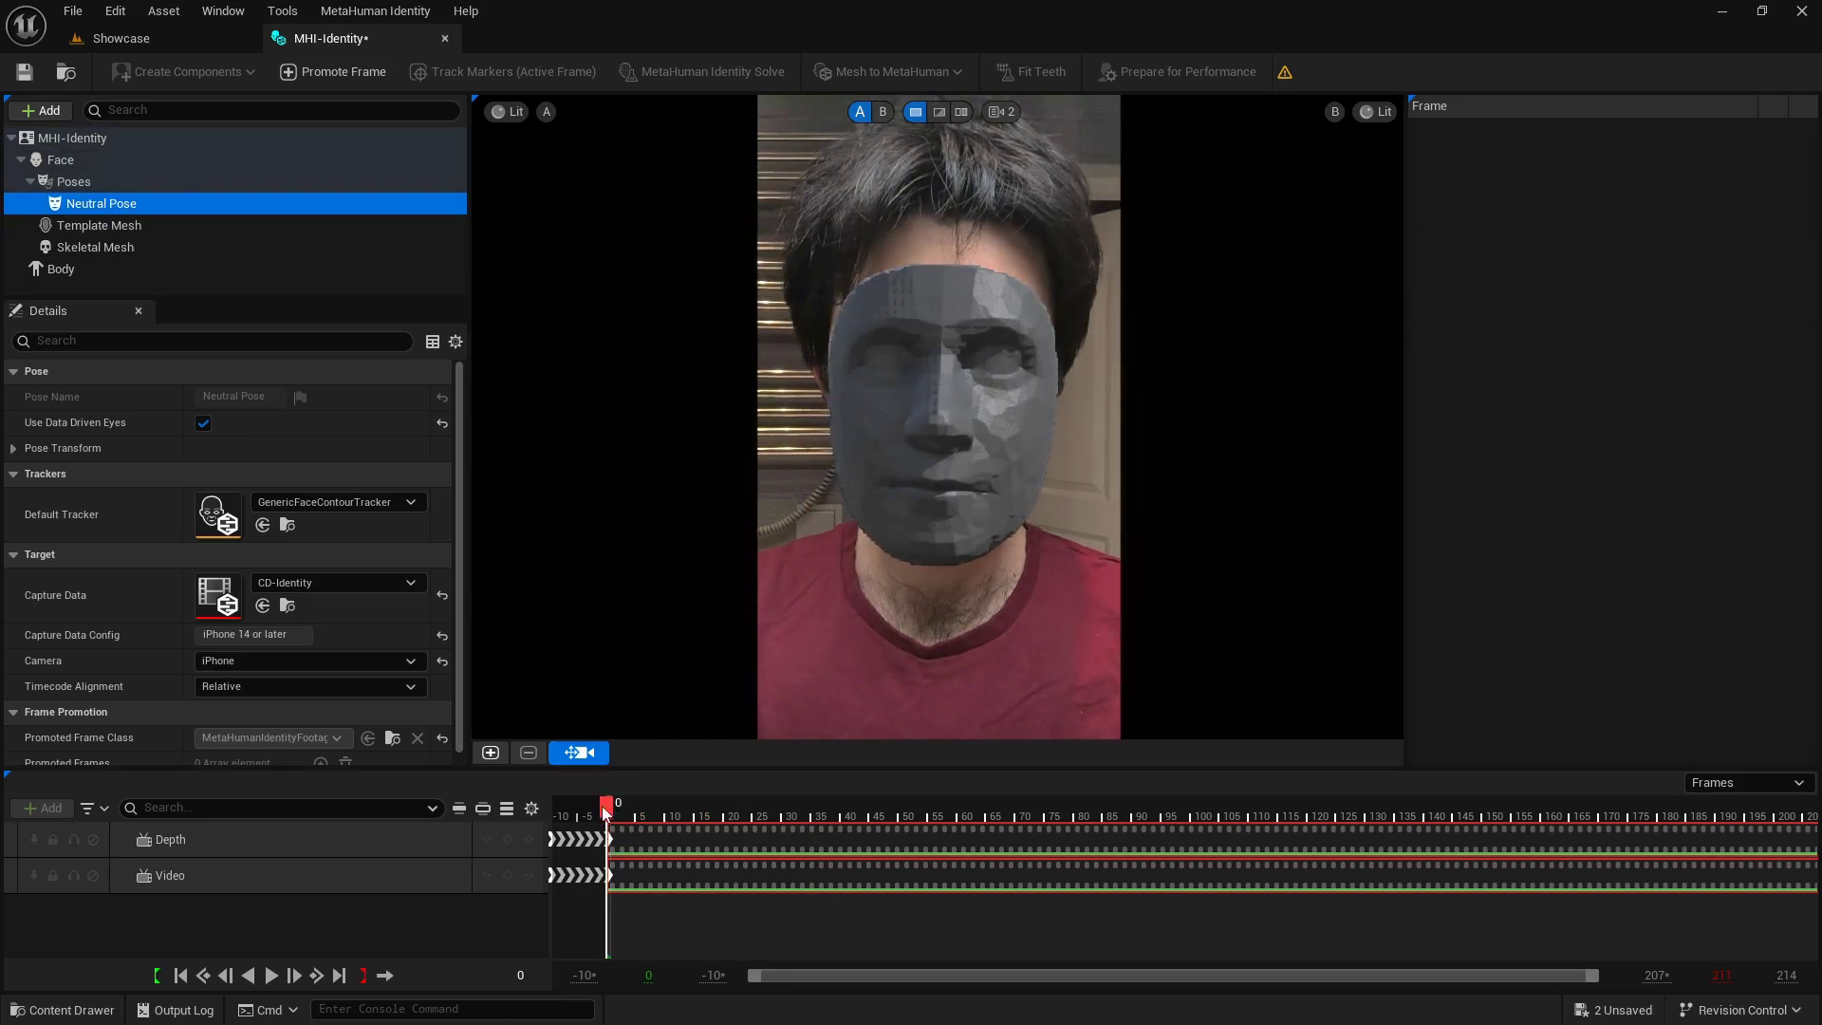
click(492, 755)
click(966, 559)
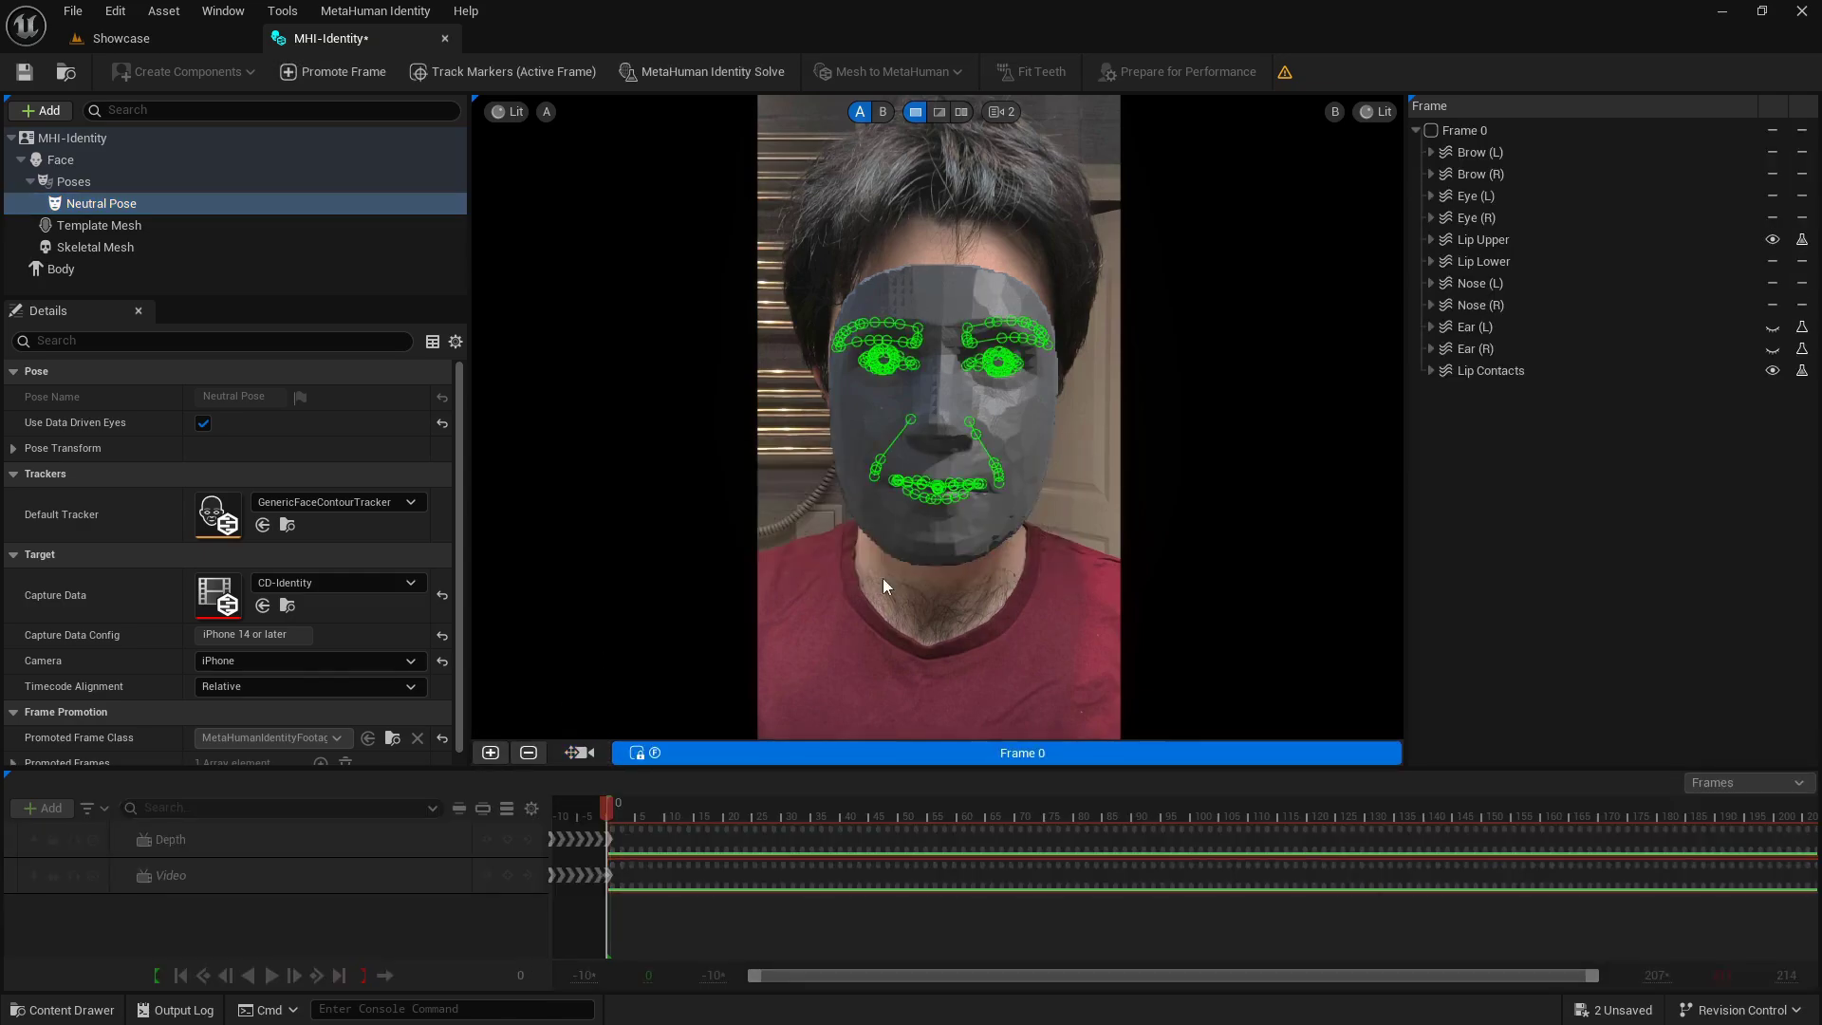
click(577, 752)
drag(608, 803, 782, 818)
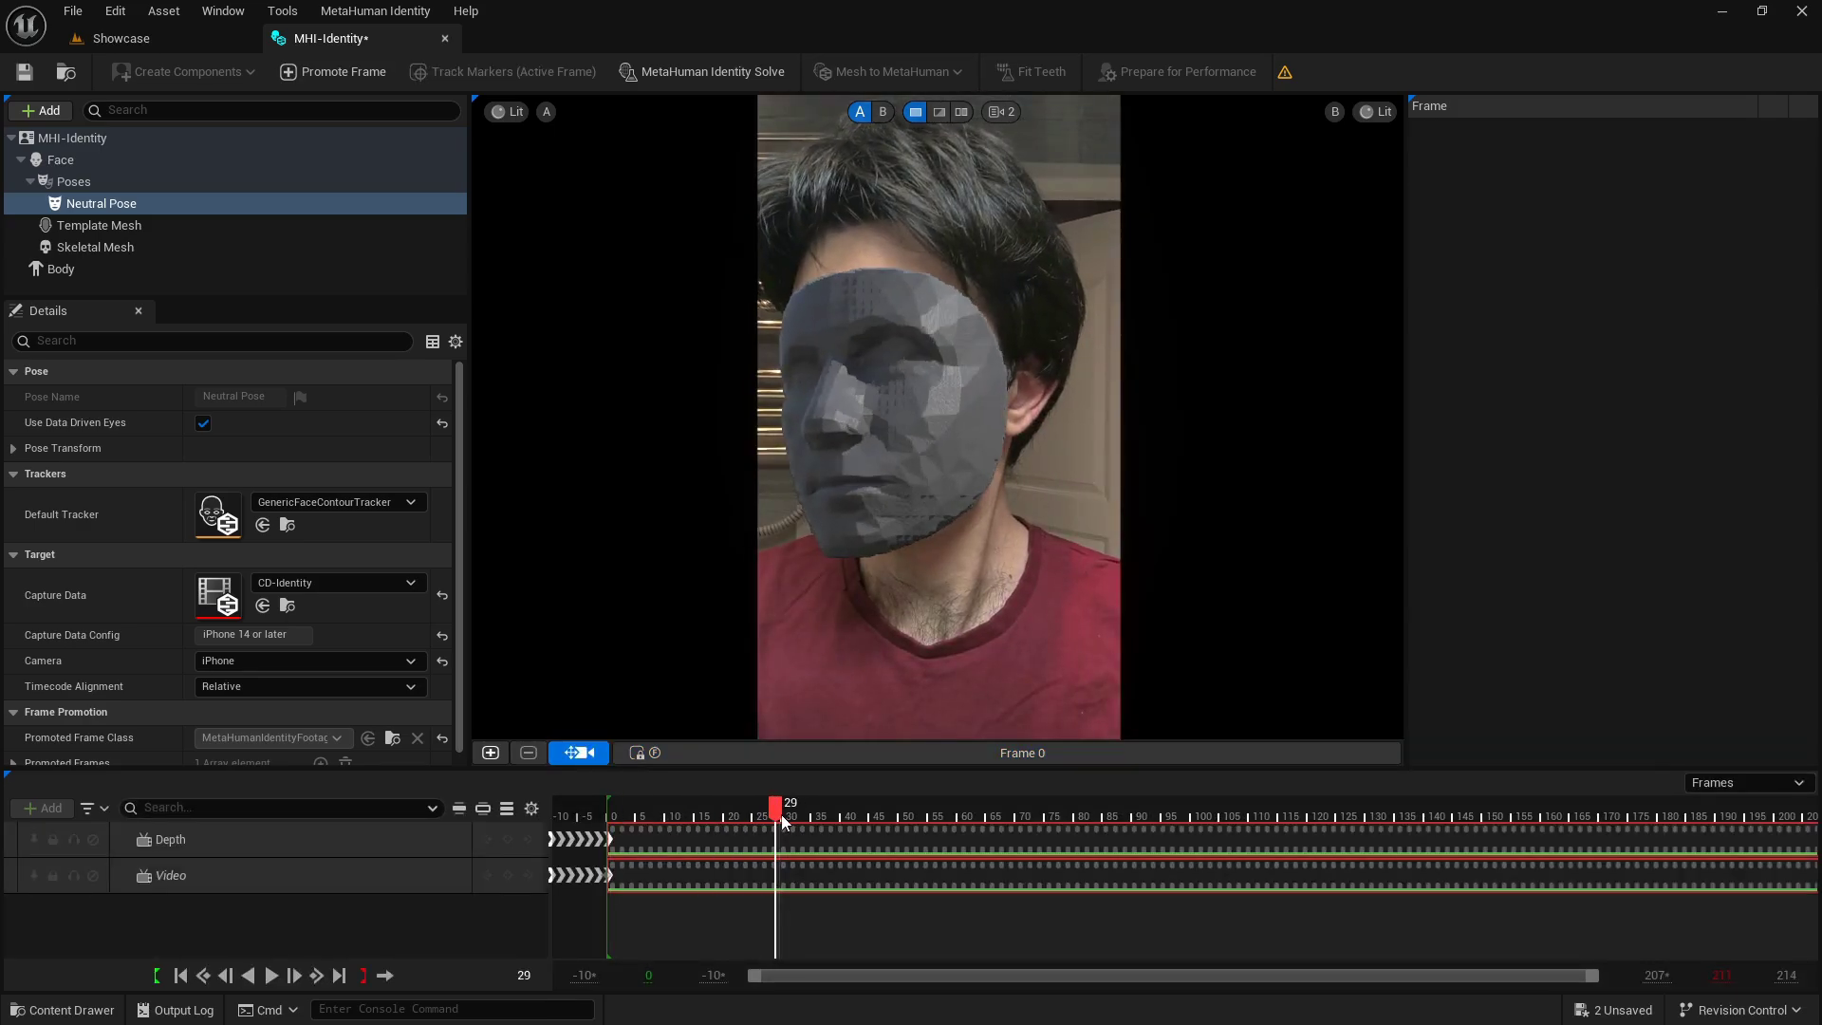
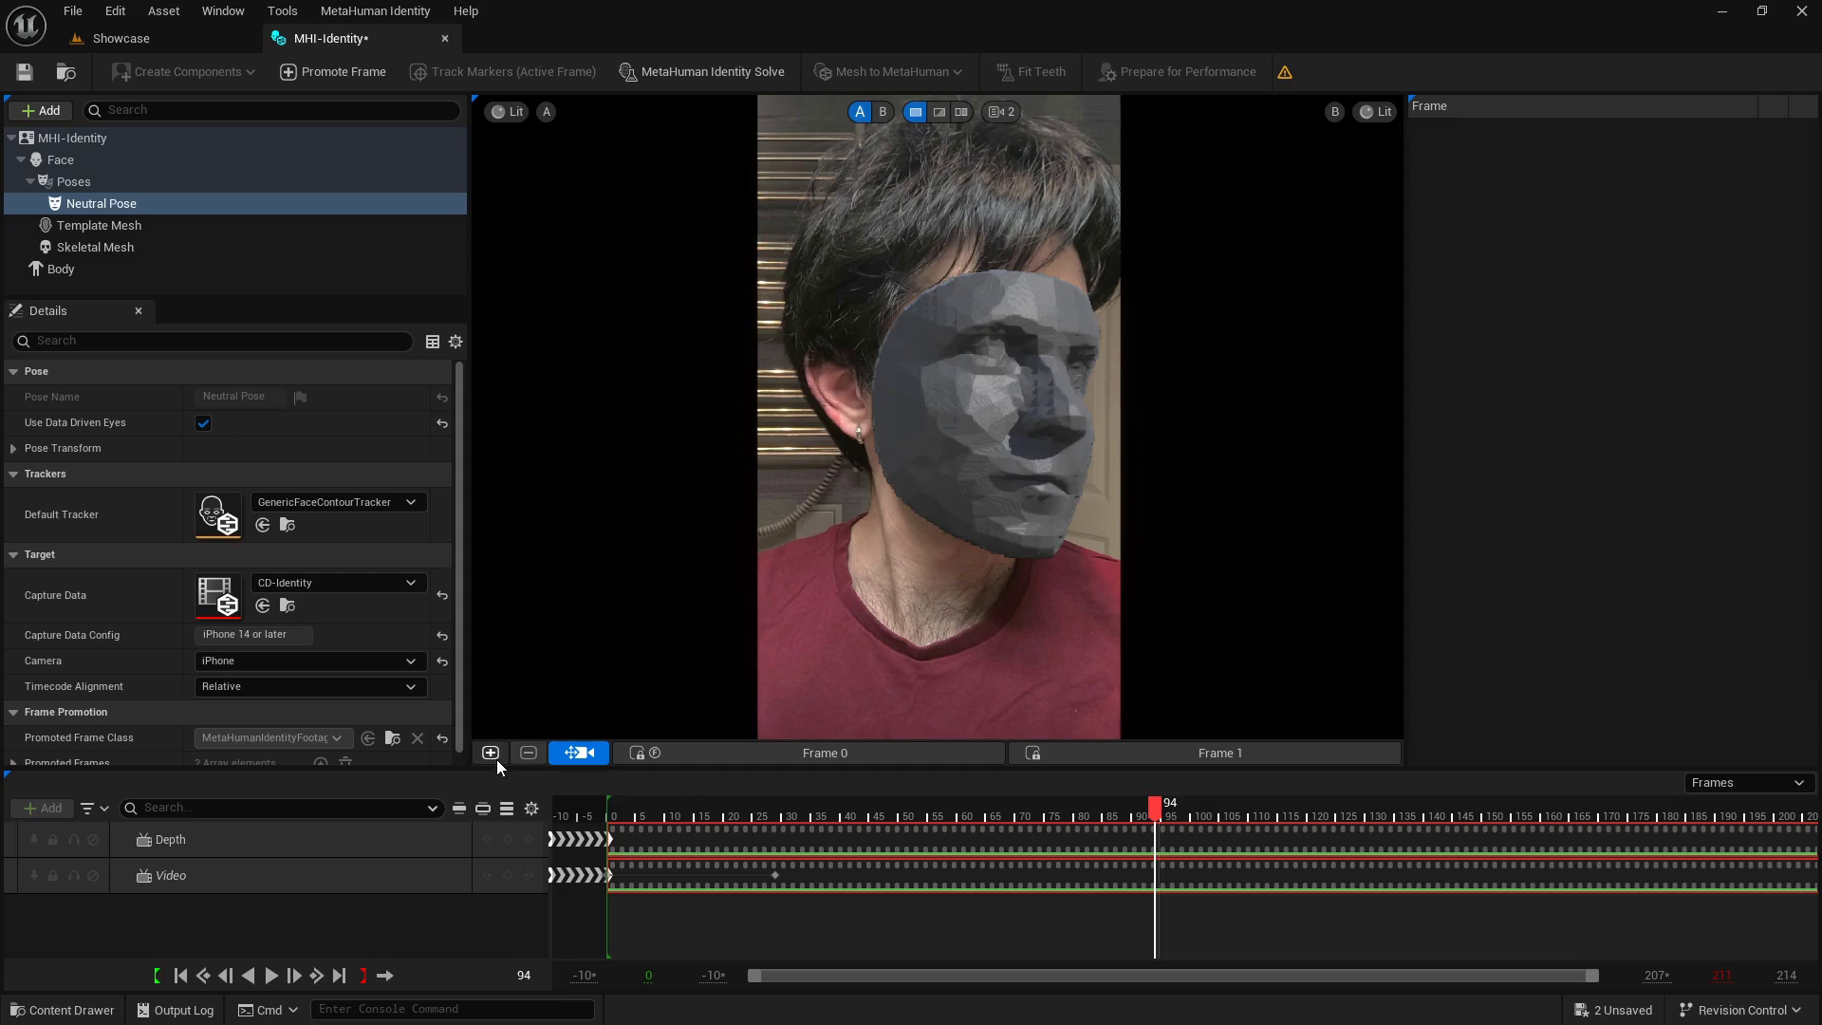
- Add a Teeth Pose and promote timeline frame 179 as its front view, then return the playhead to about frame 3
click(47, 112)
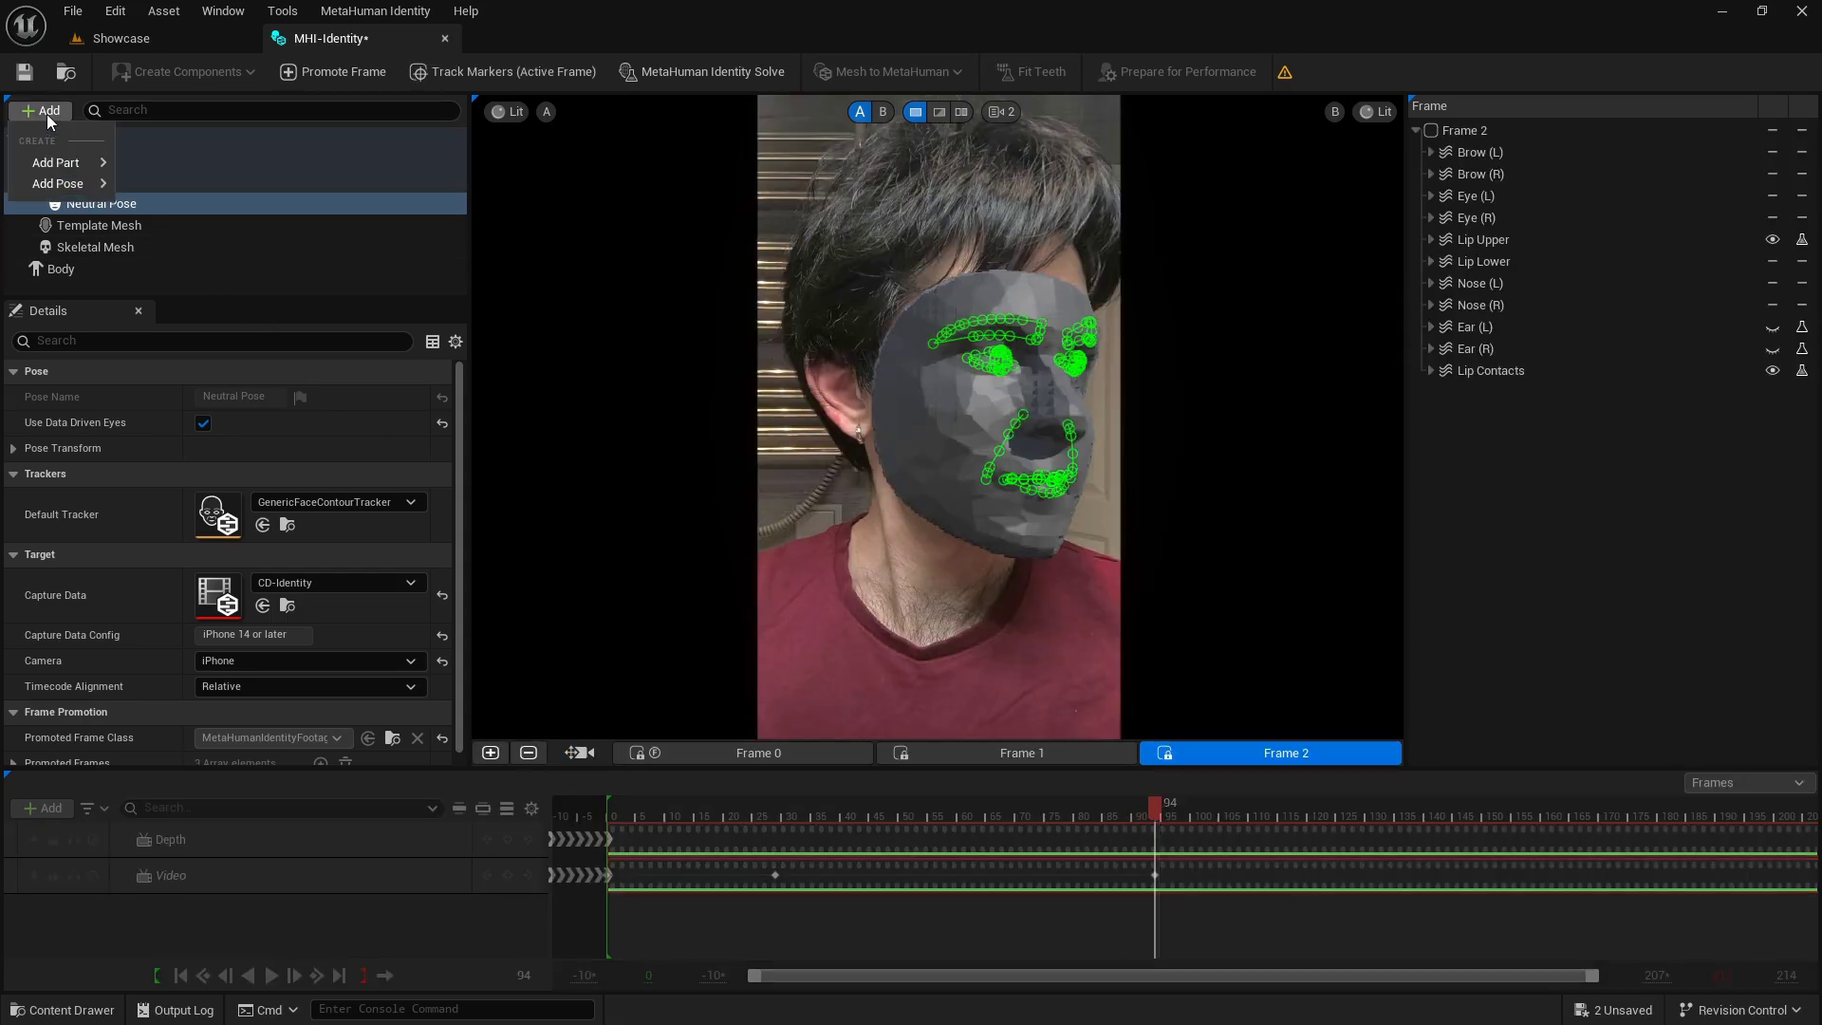
mouse_move(81, 185)
click(168, 234)
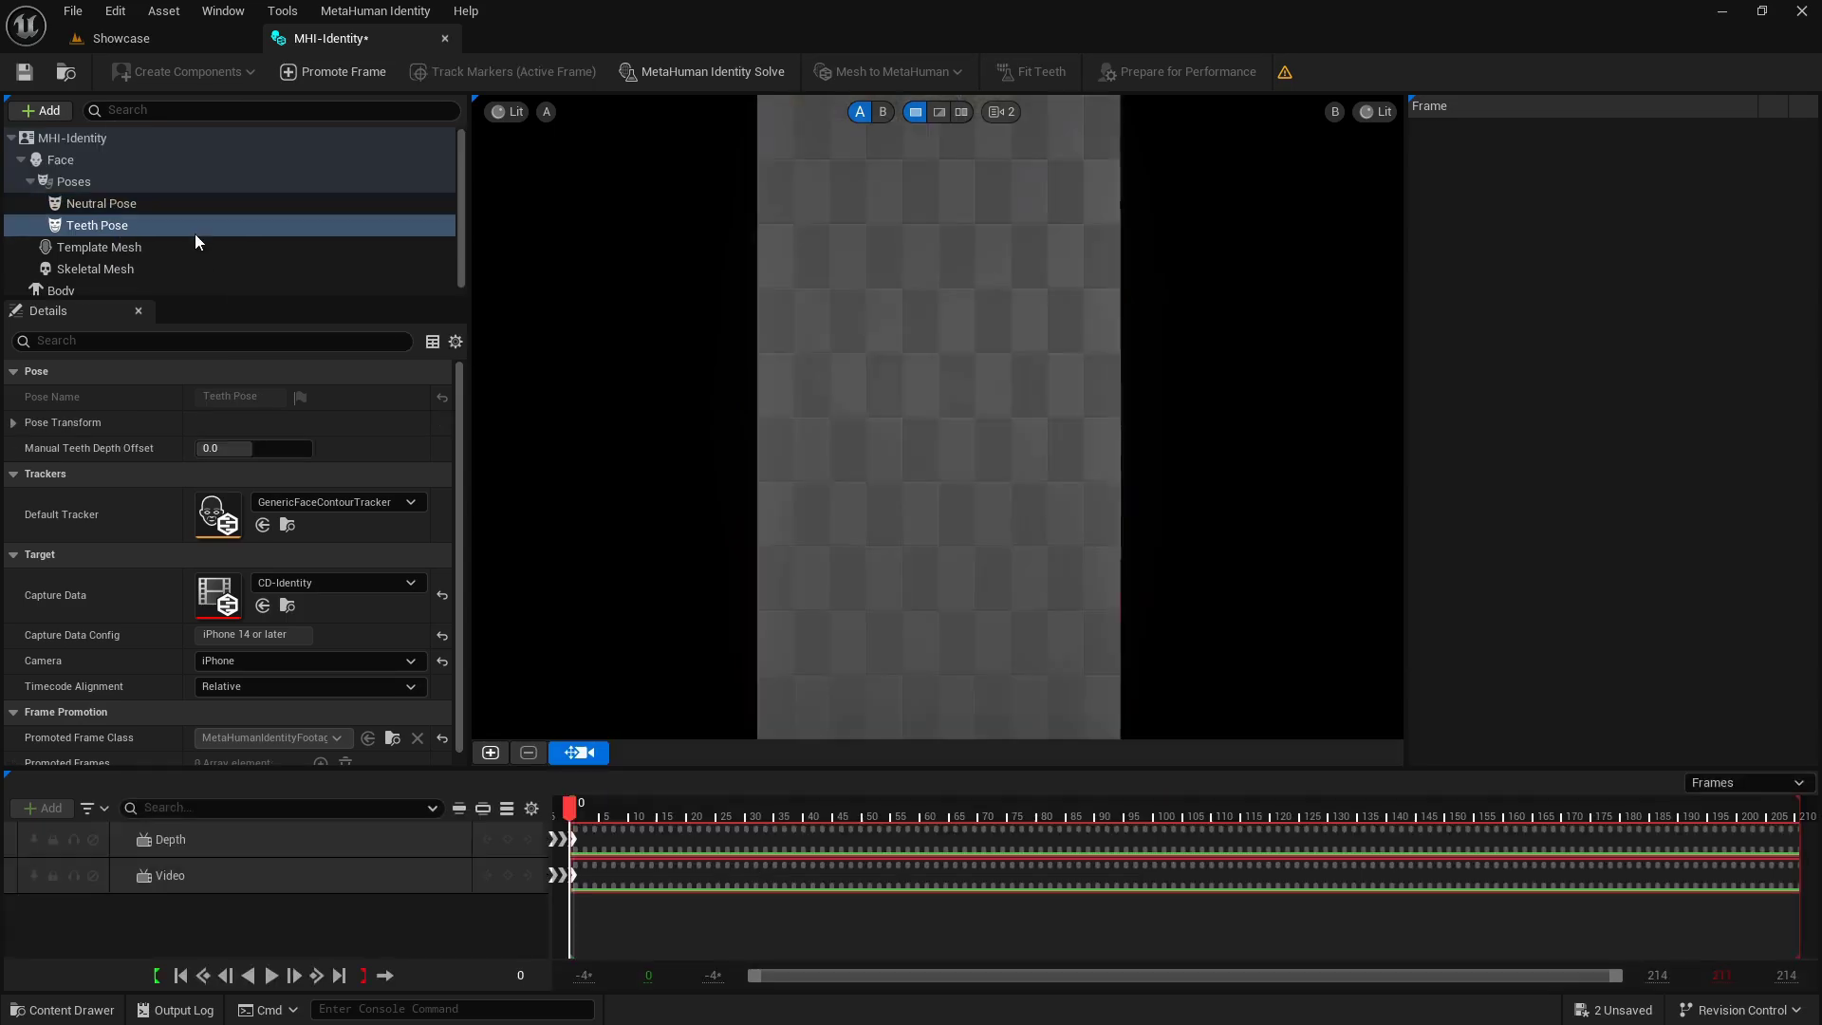
drag(575, 814, 1617, 806)
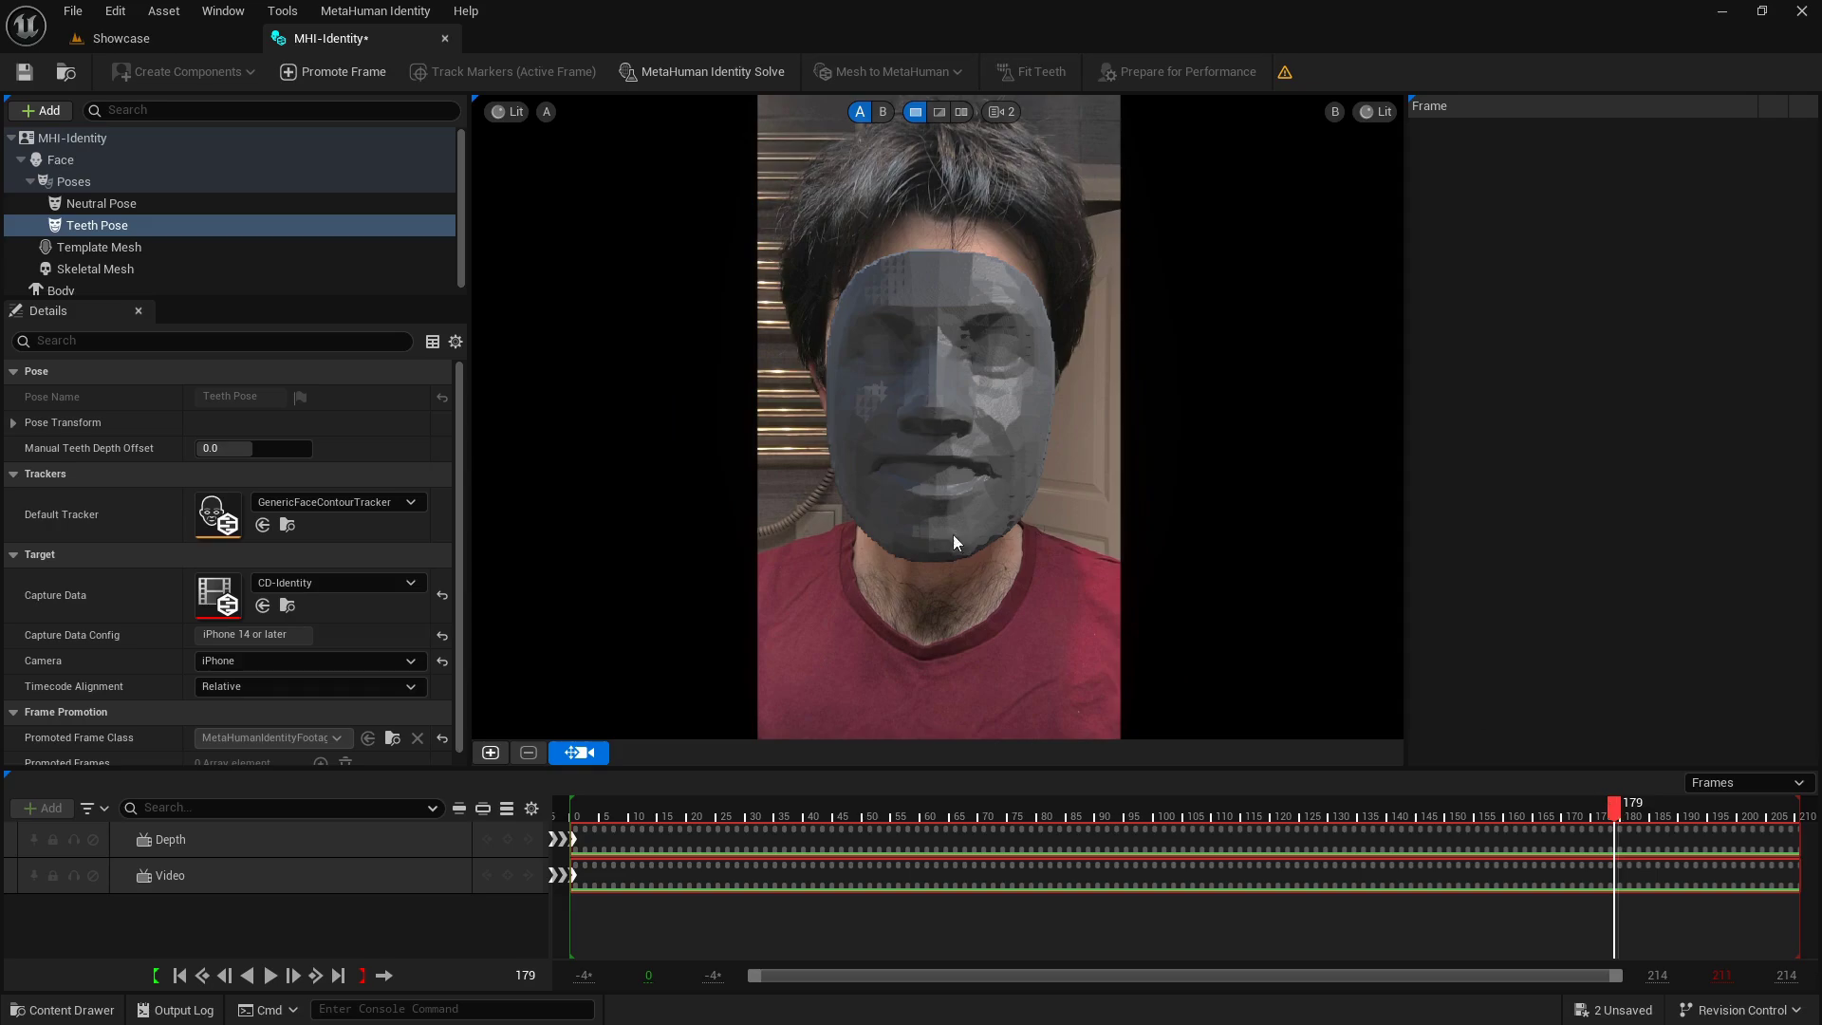
click(491, 752)
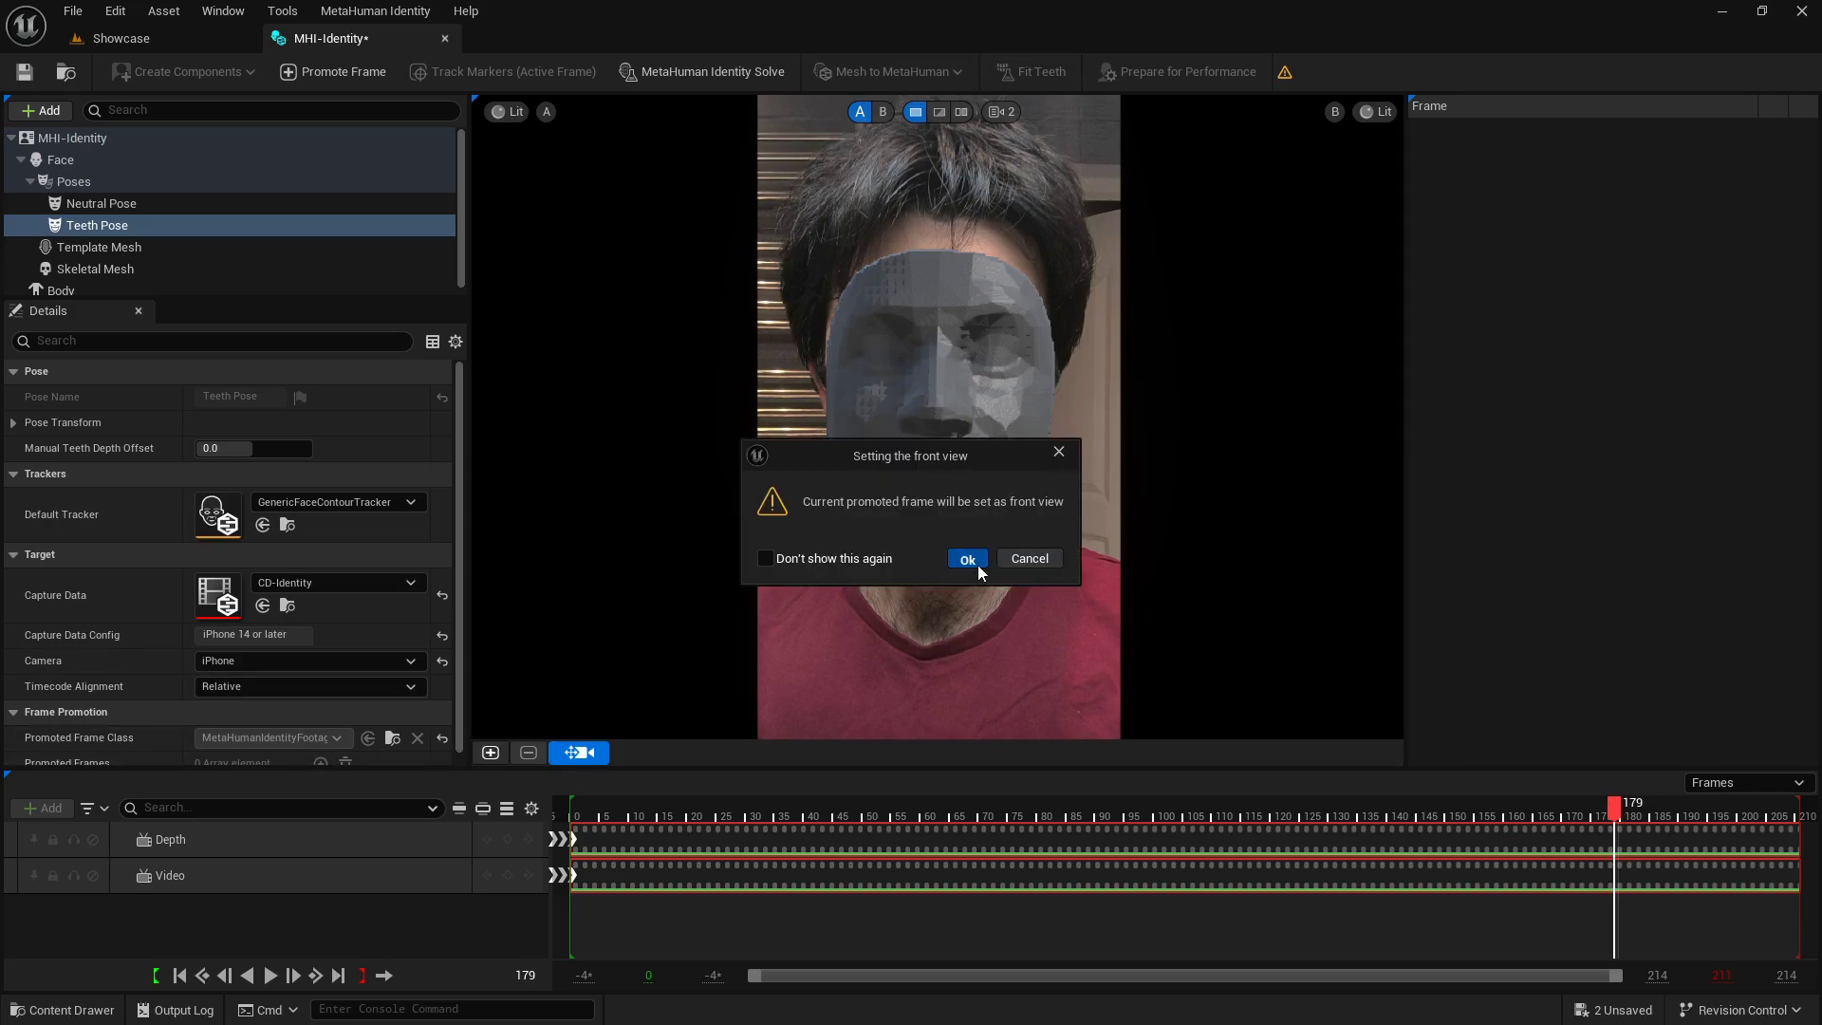
click(967, 559)
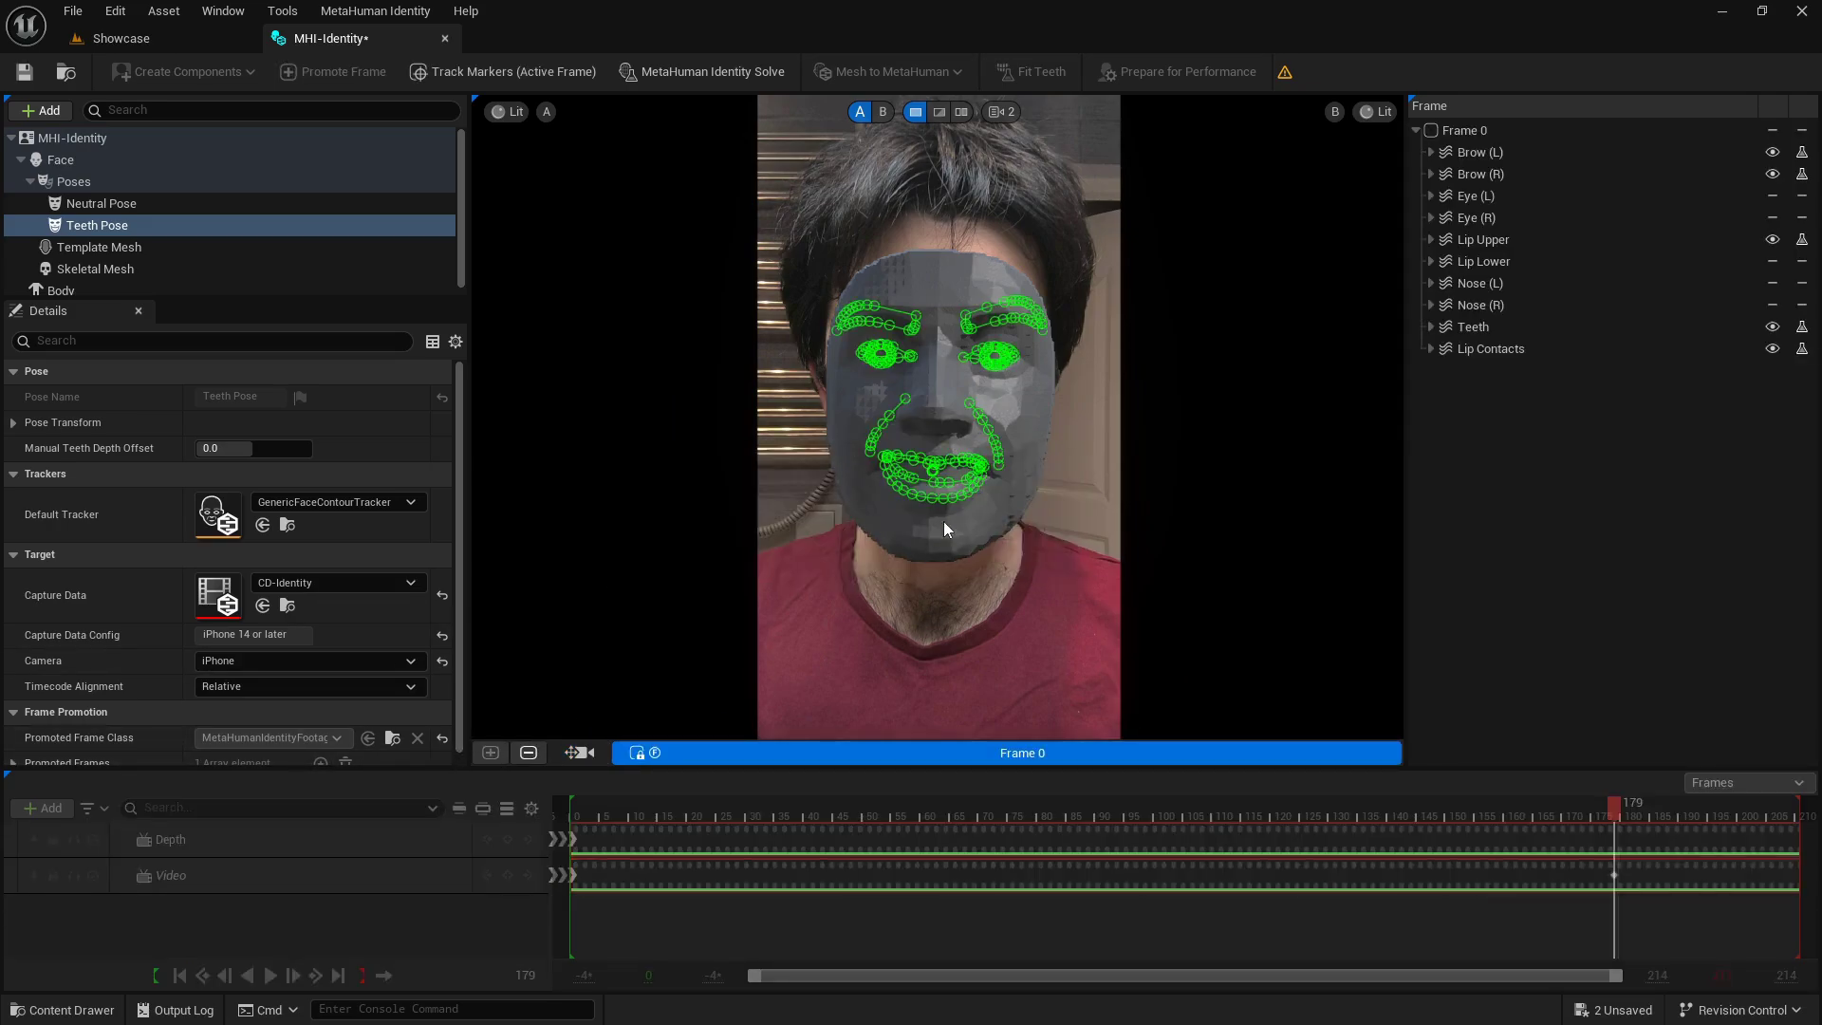
click(579, 752)
drag(1265, 819, 566, 797)
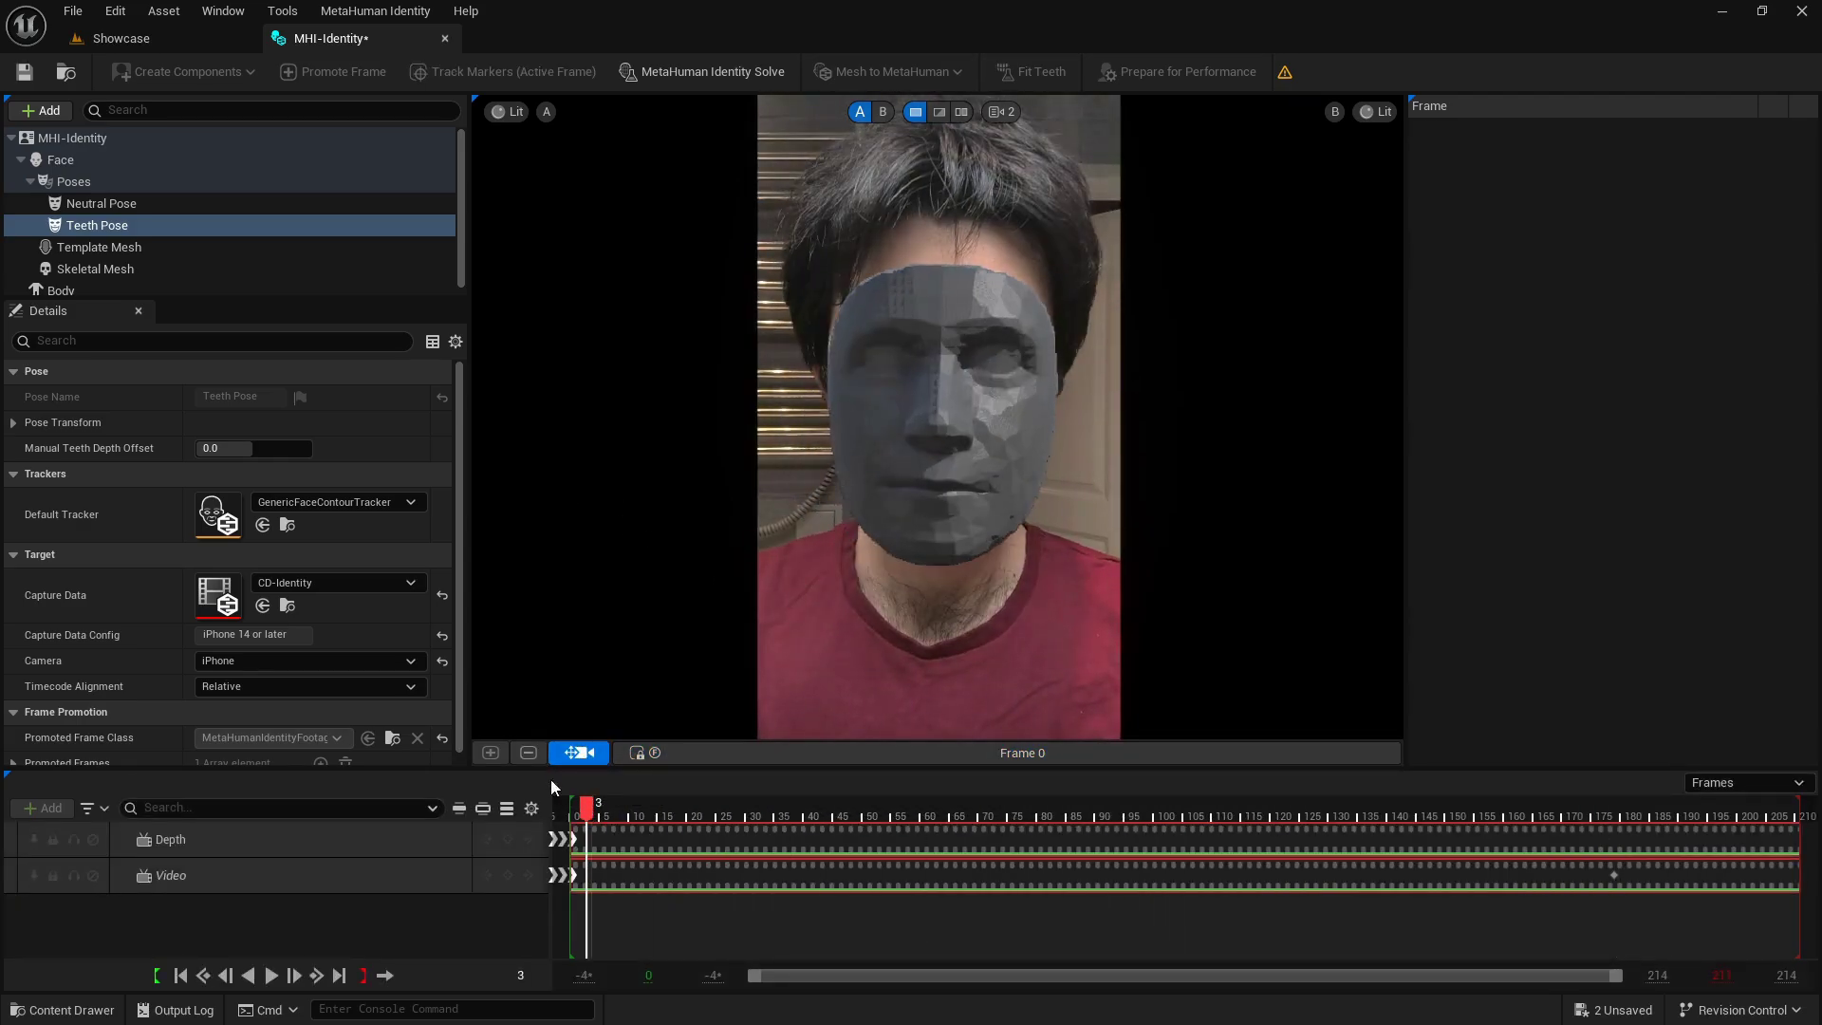
- Run the MetaHuman Identity Solve on the promoted frames
click(683, 74)
click(885, 72)
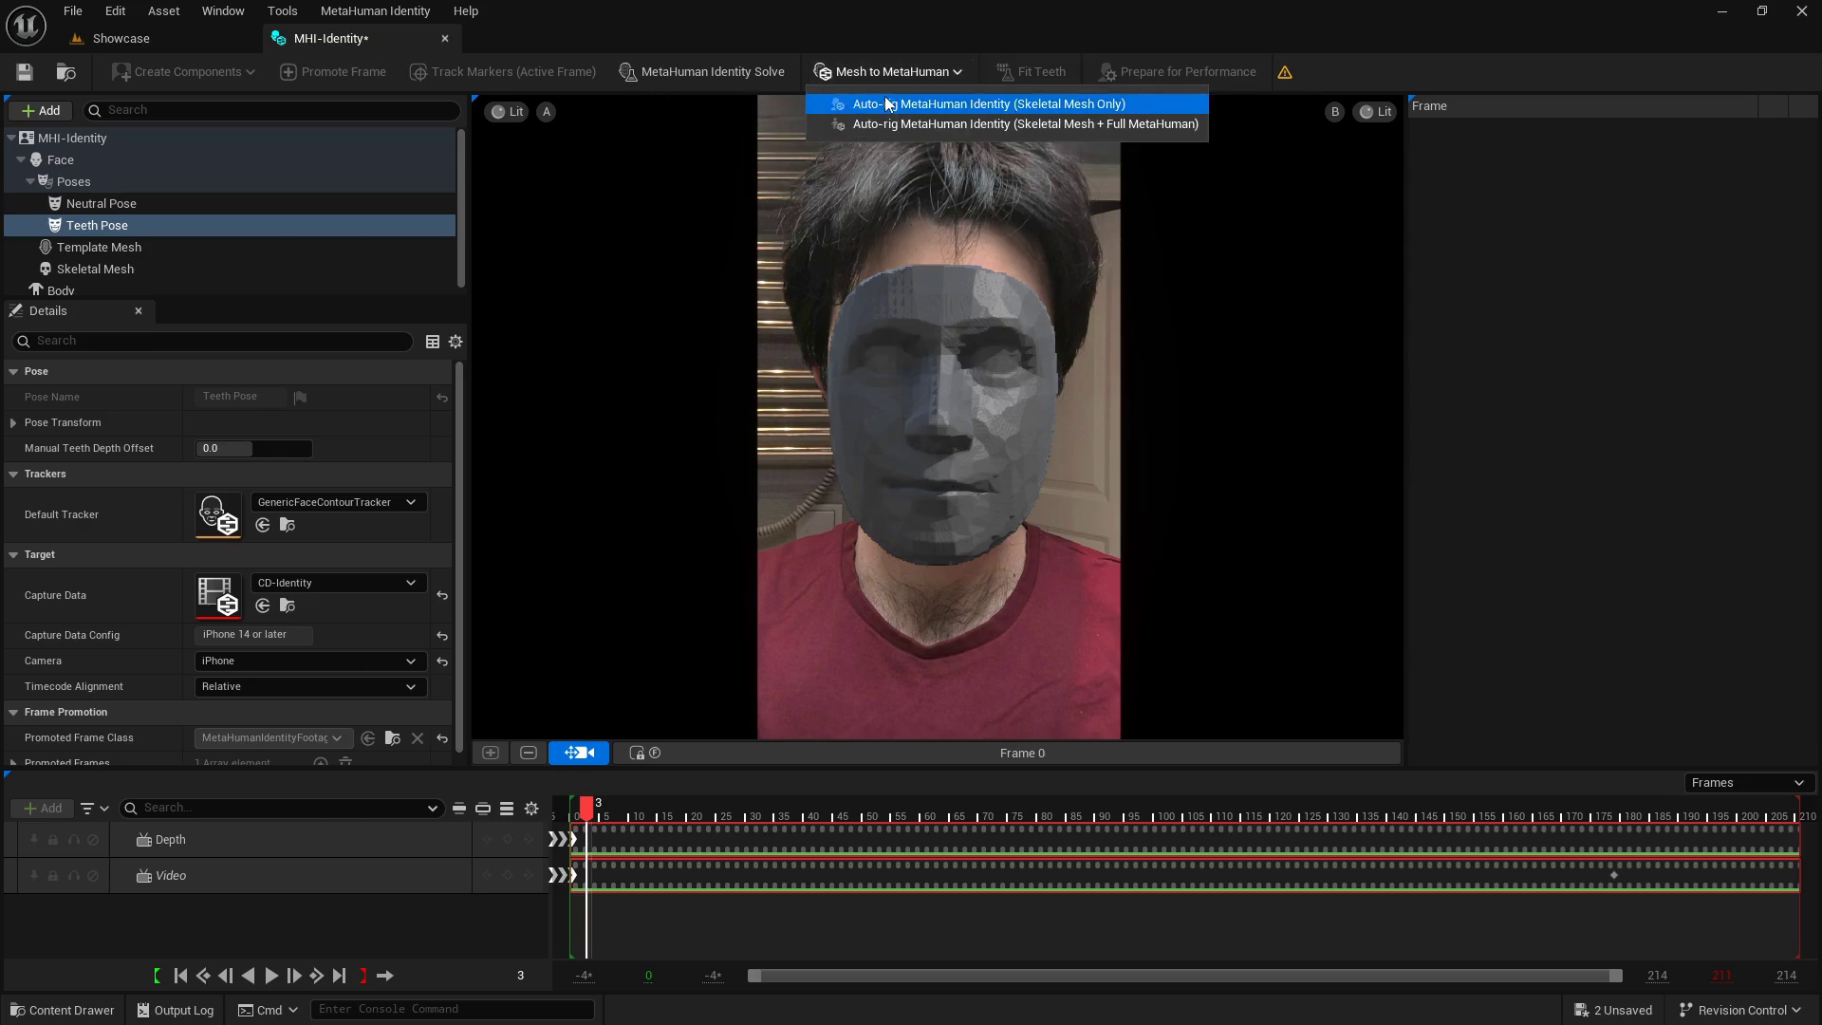
click(858, 2)
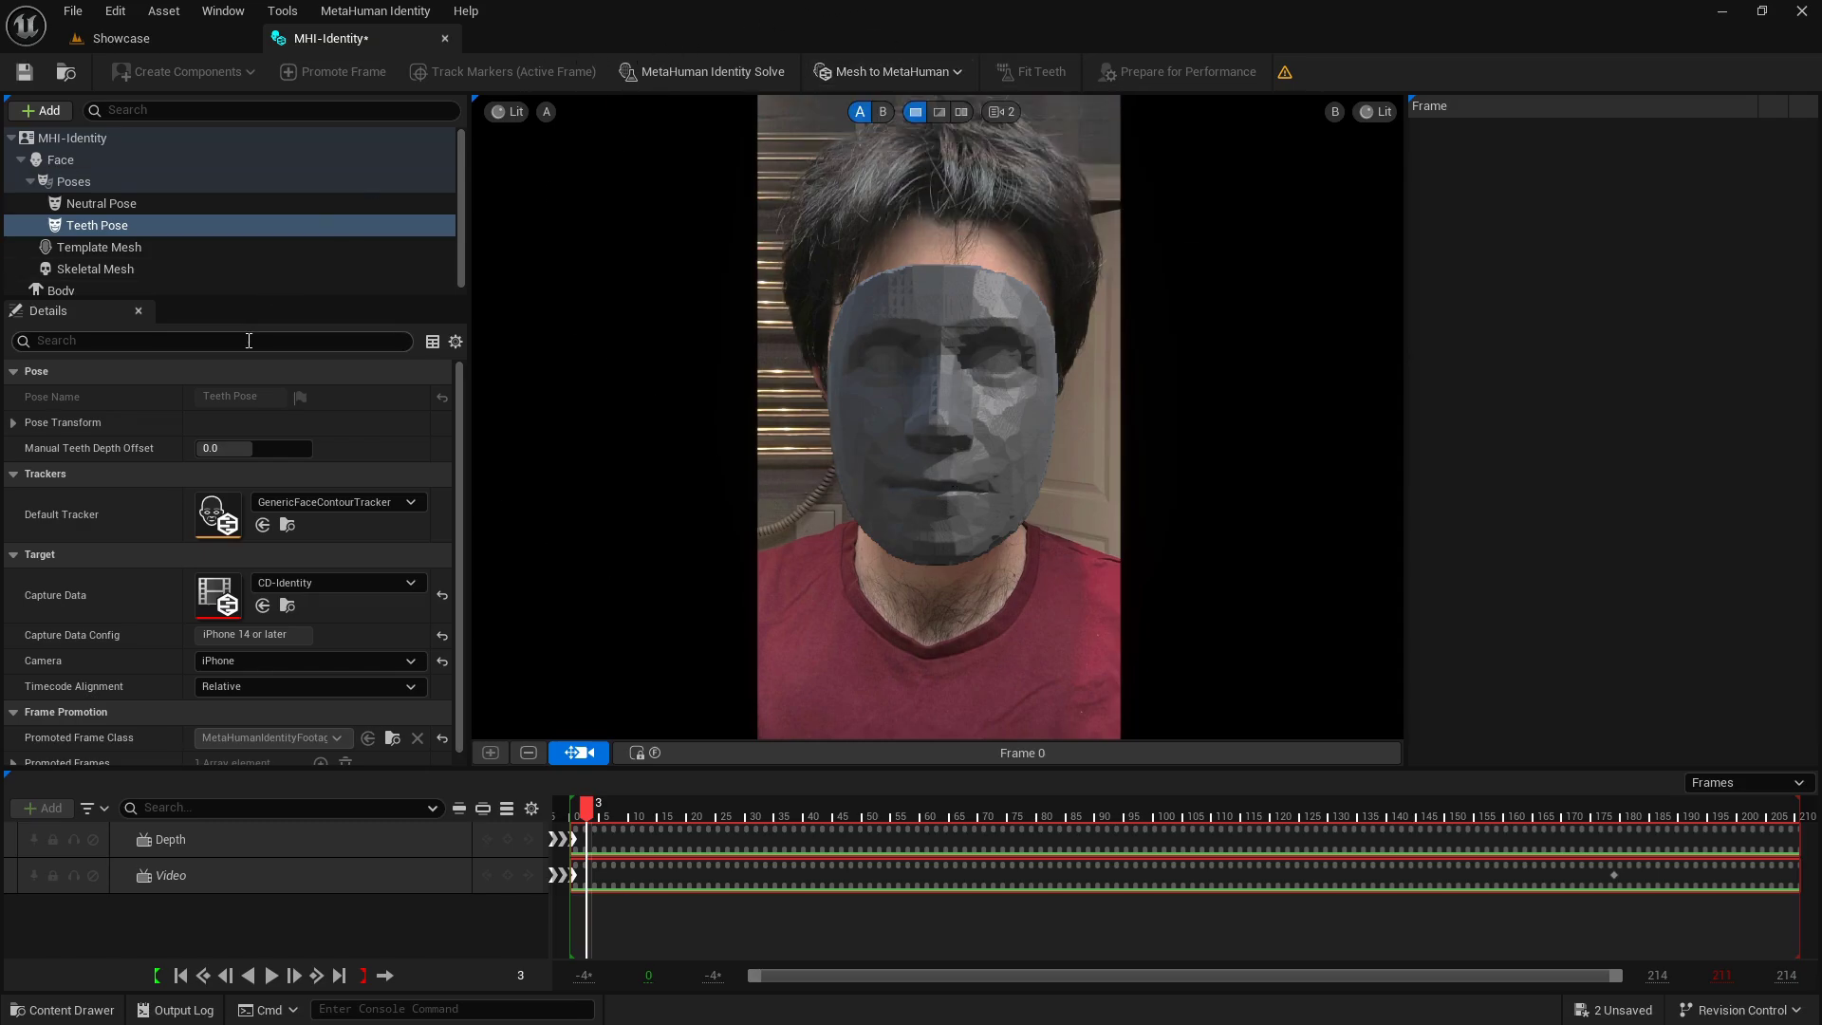
- Assign the first body type preset to the identity's Body part
click(61, 288)
click(93, 517)
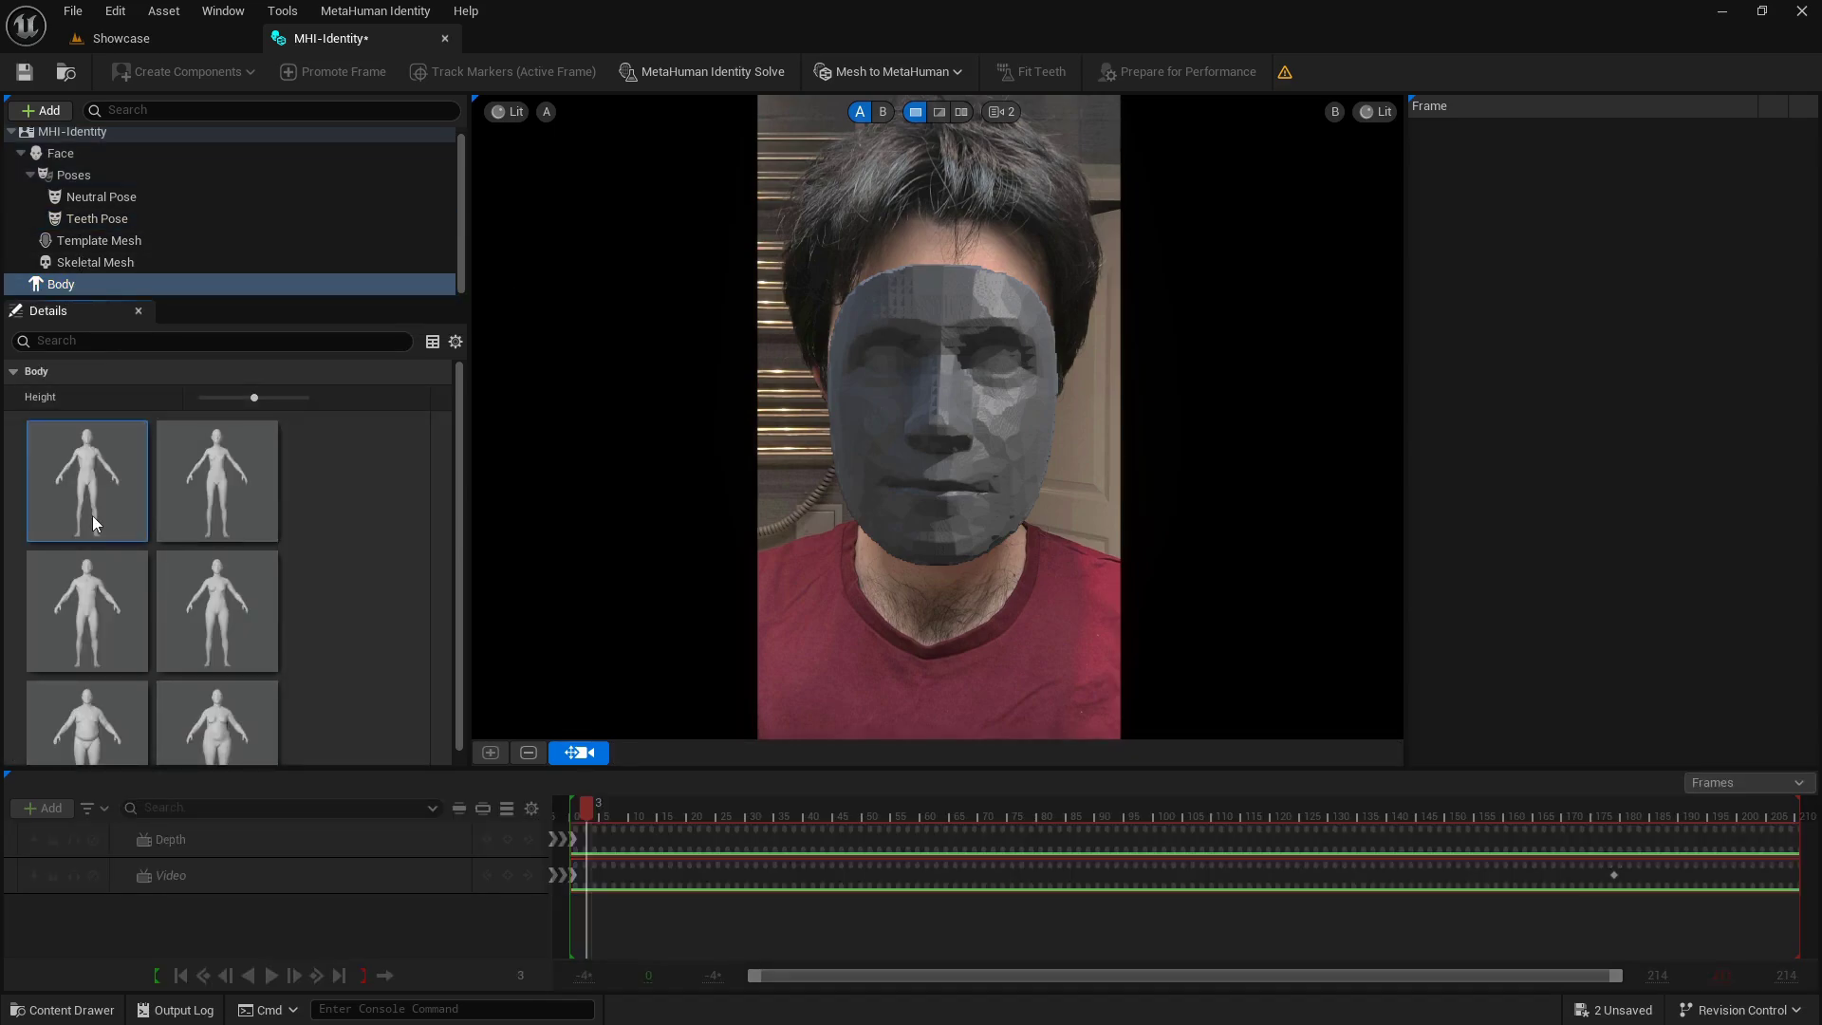
scroll(151, 541, down, 1)
scroll(59, 461, up, 1)
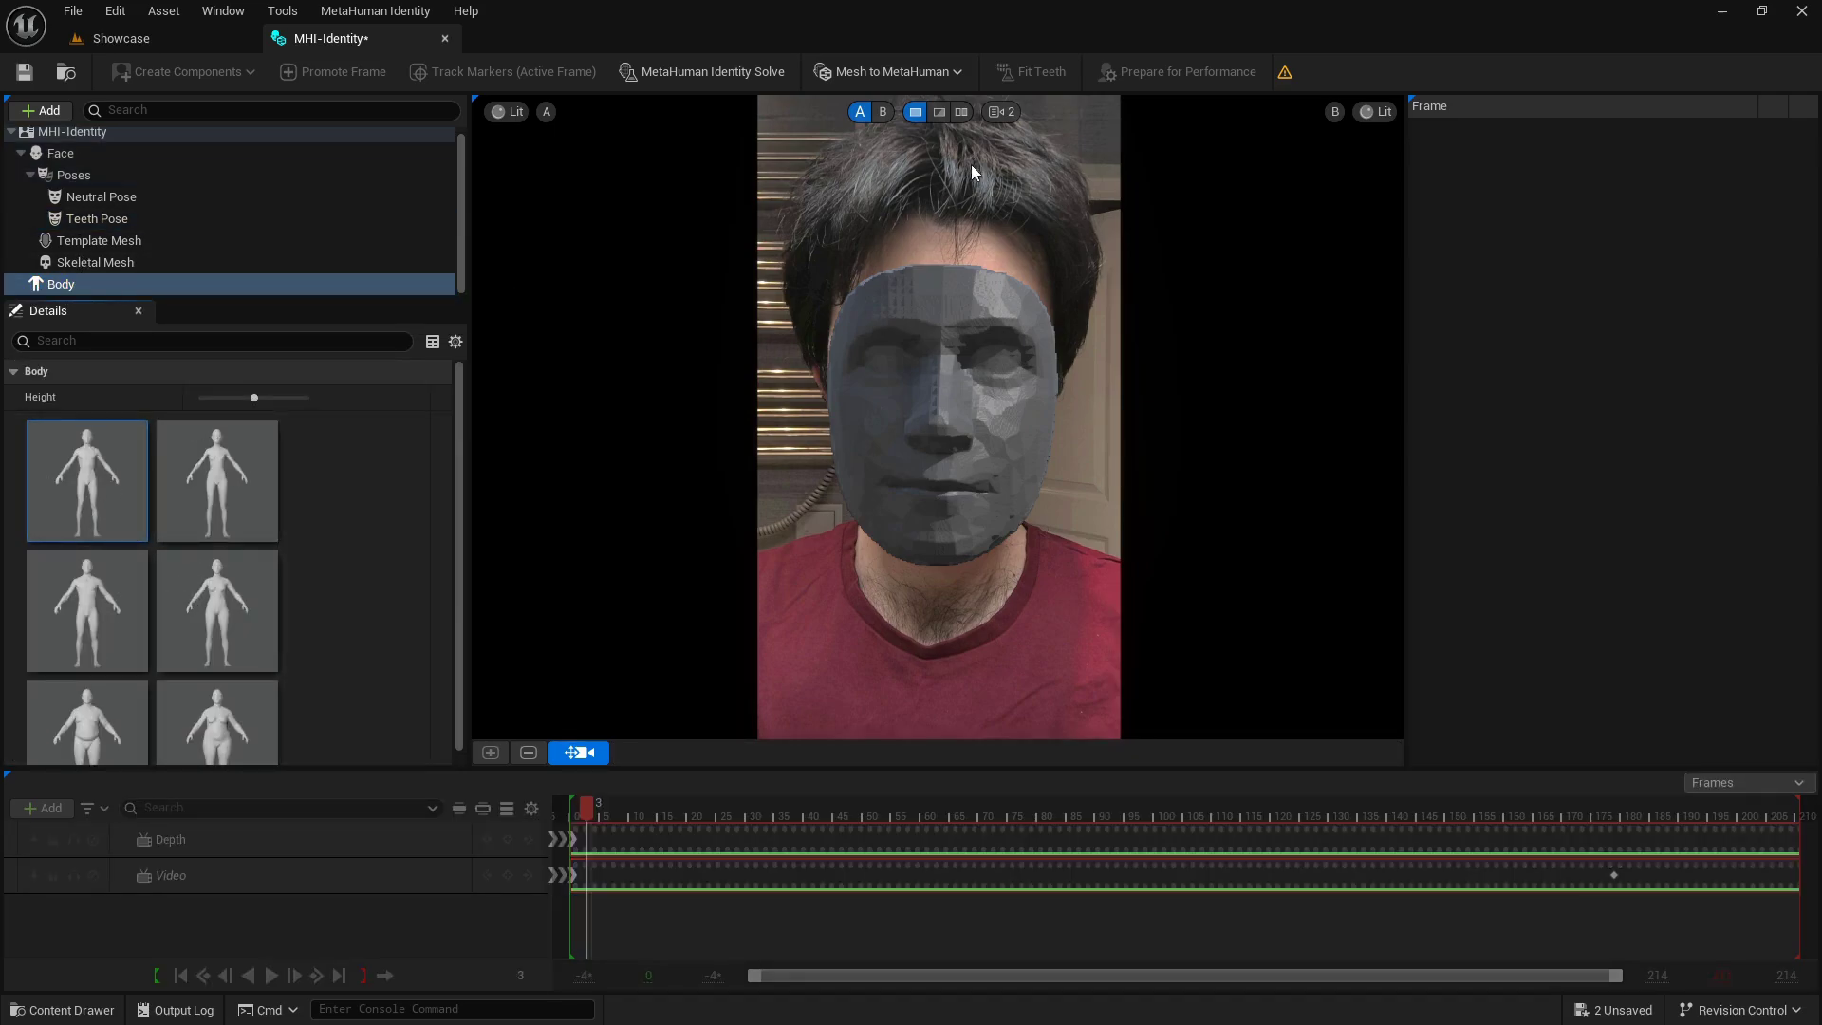
- Auto-rig the MetaHuman Identity as Skeletal Mesh Only through Mesh to MetaHuman and save MHI-Identity
click(869, 76)
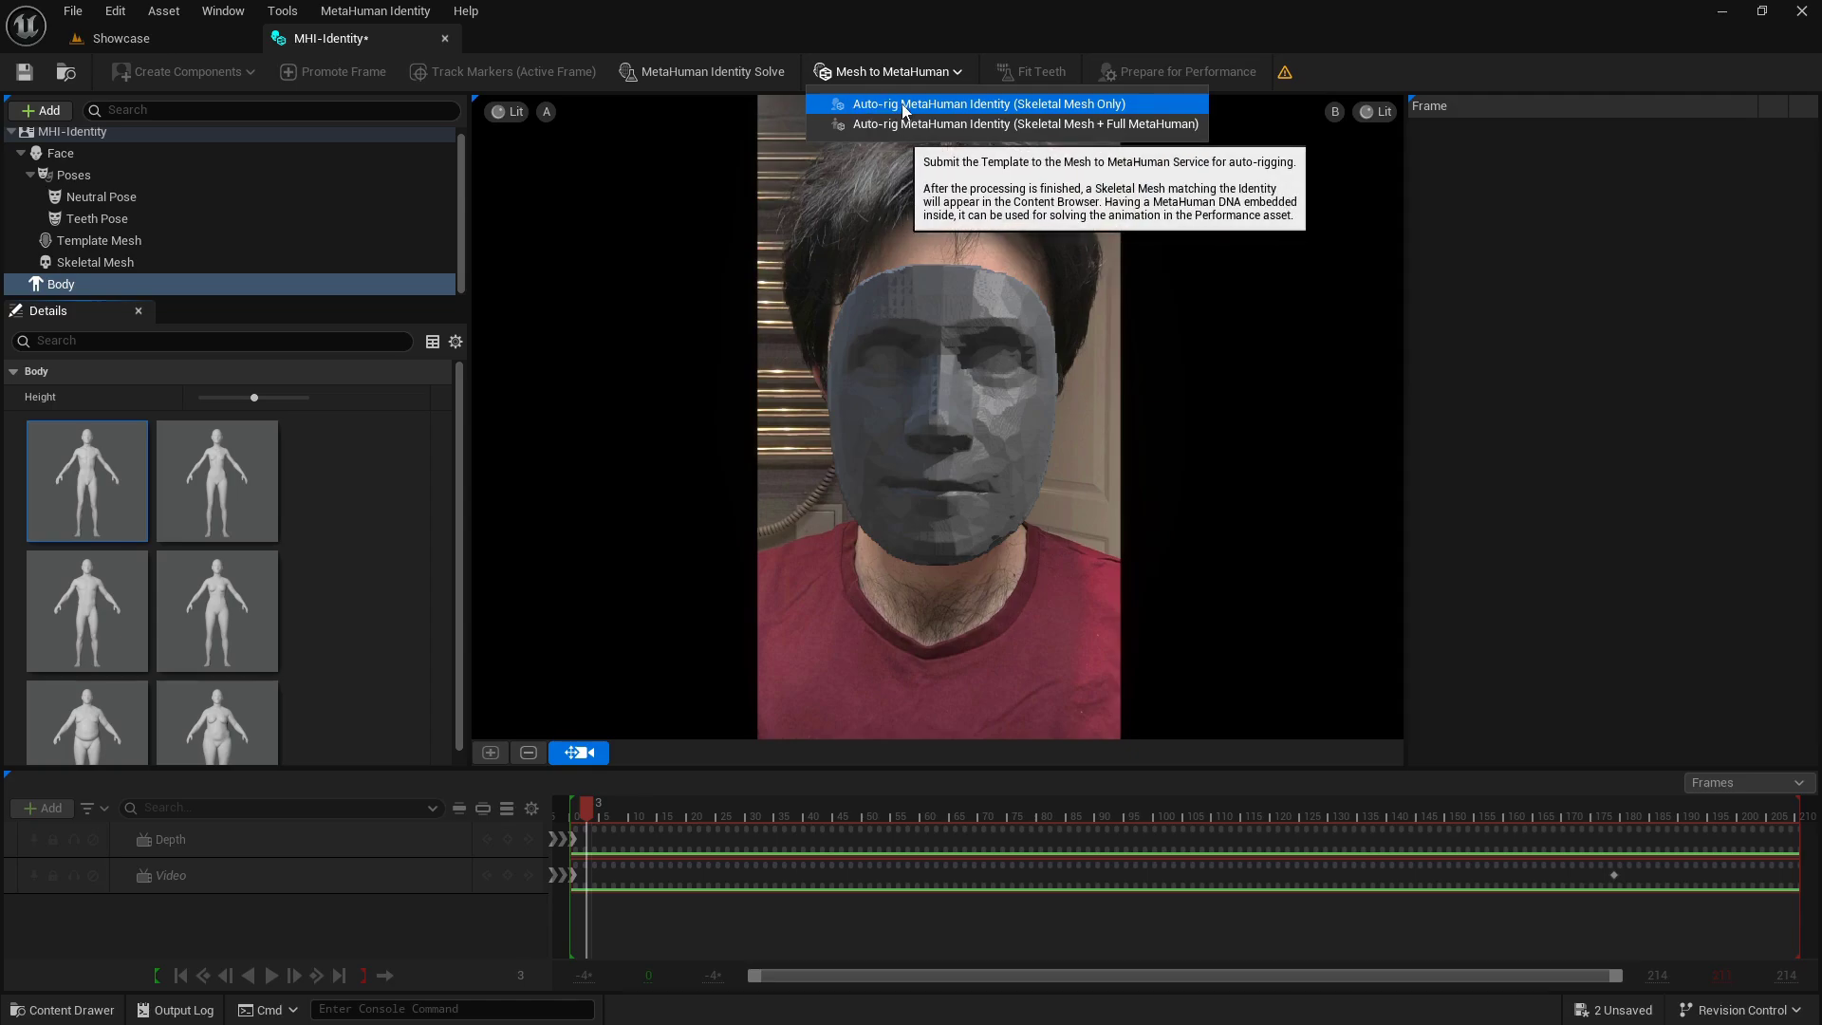
click(903, 106)
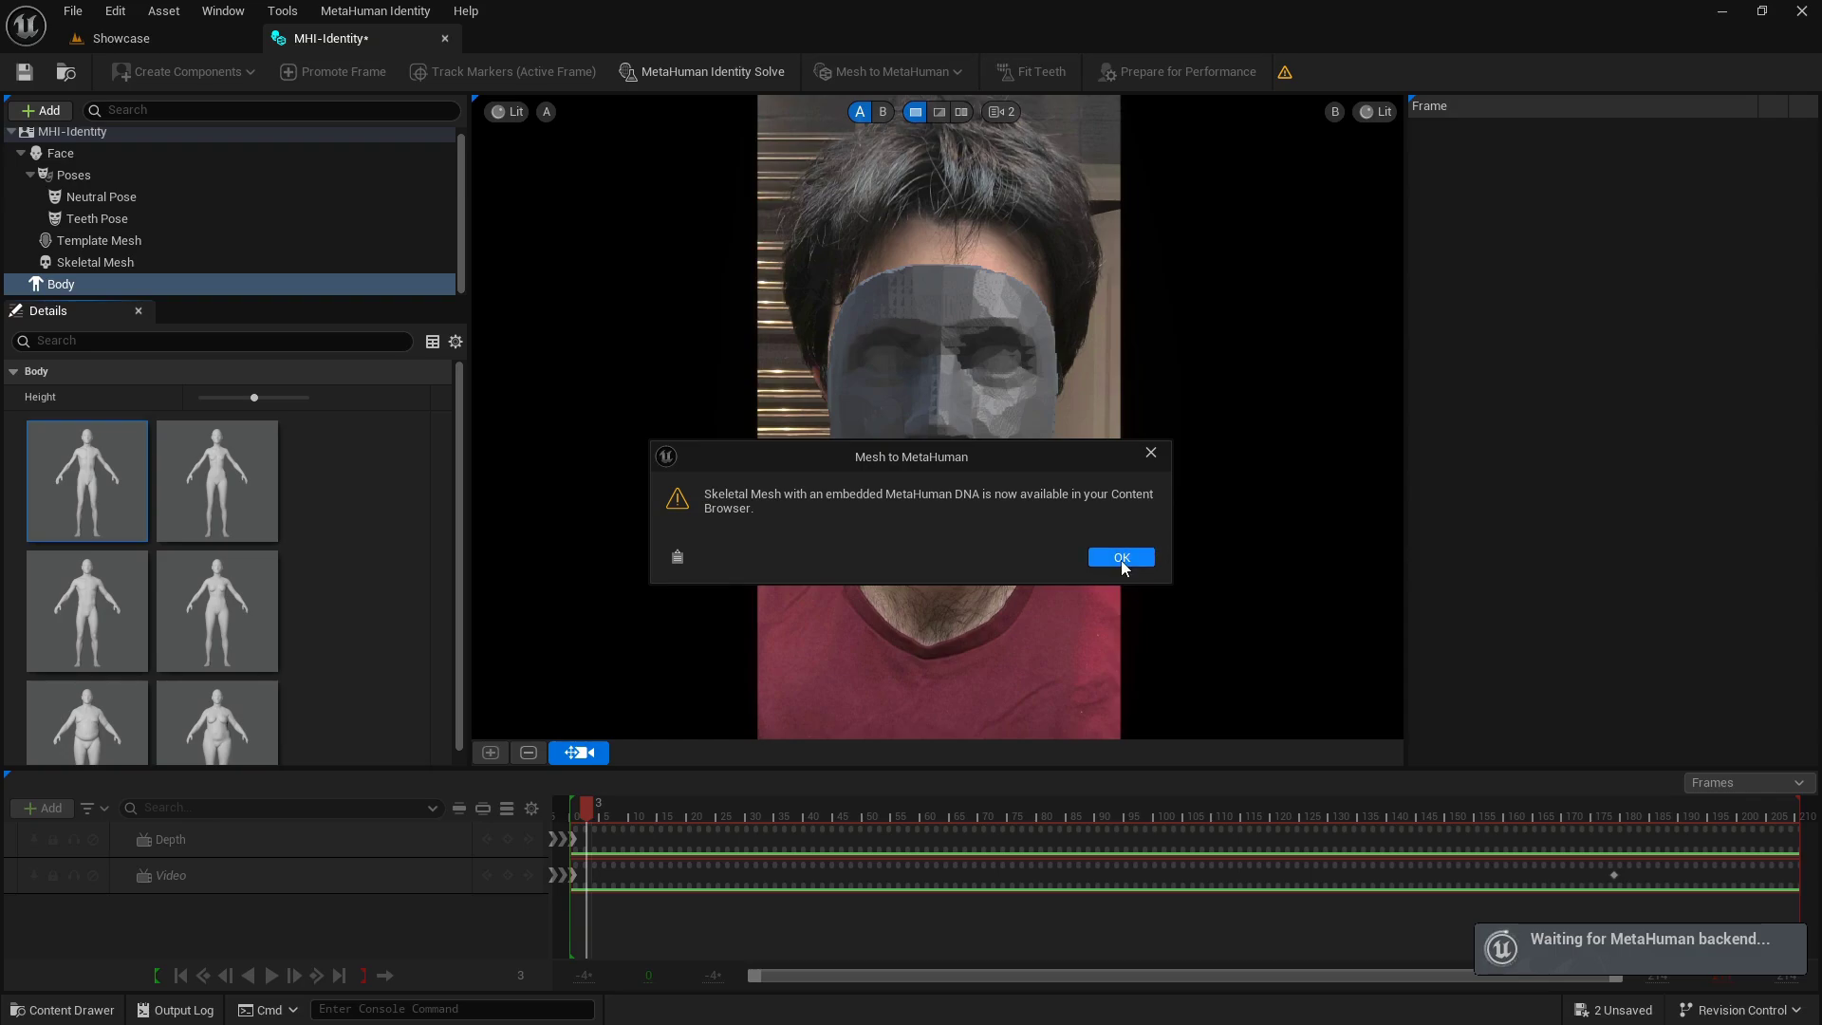
click(1120, 558)
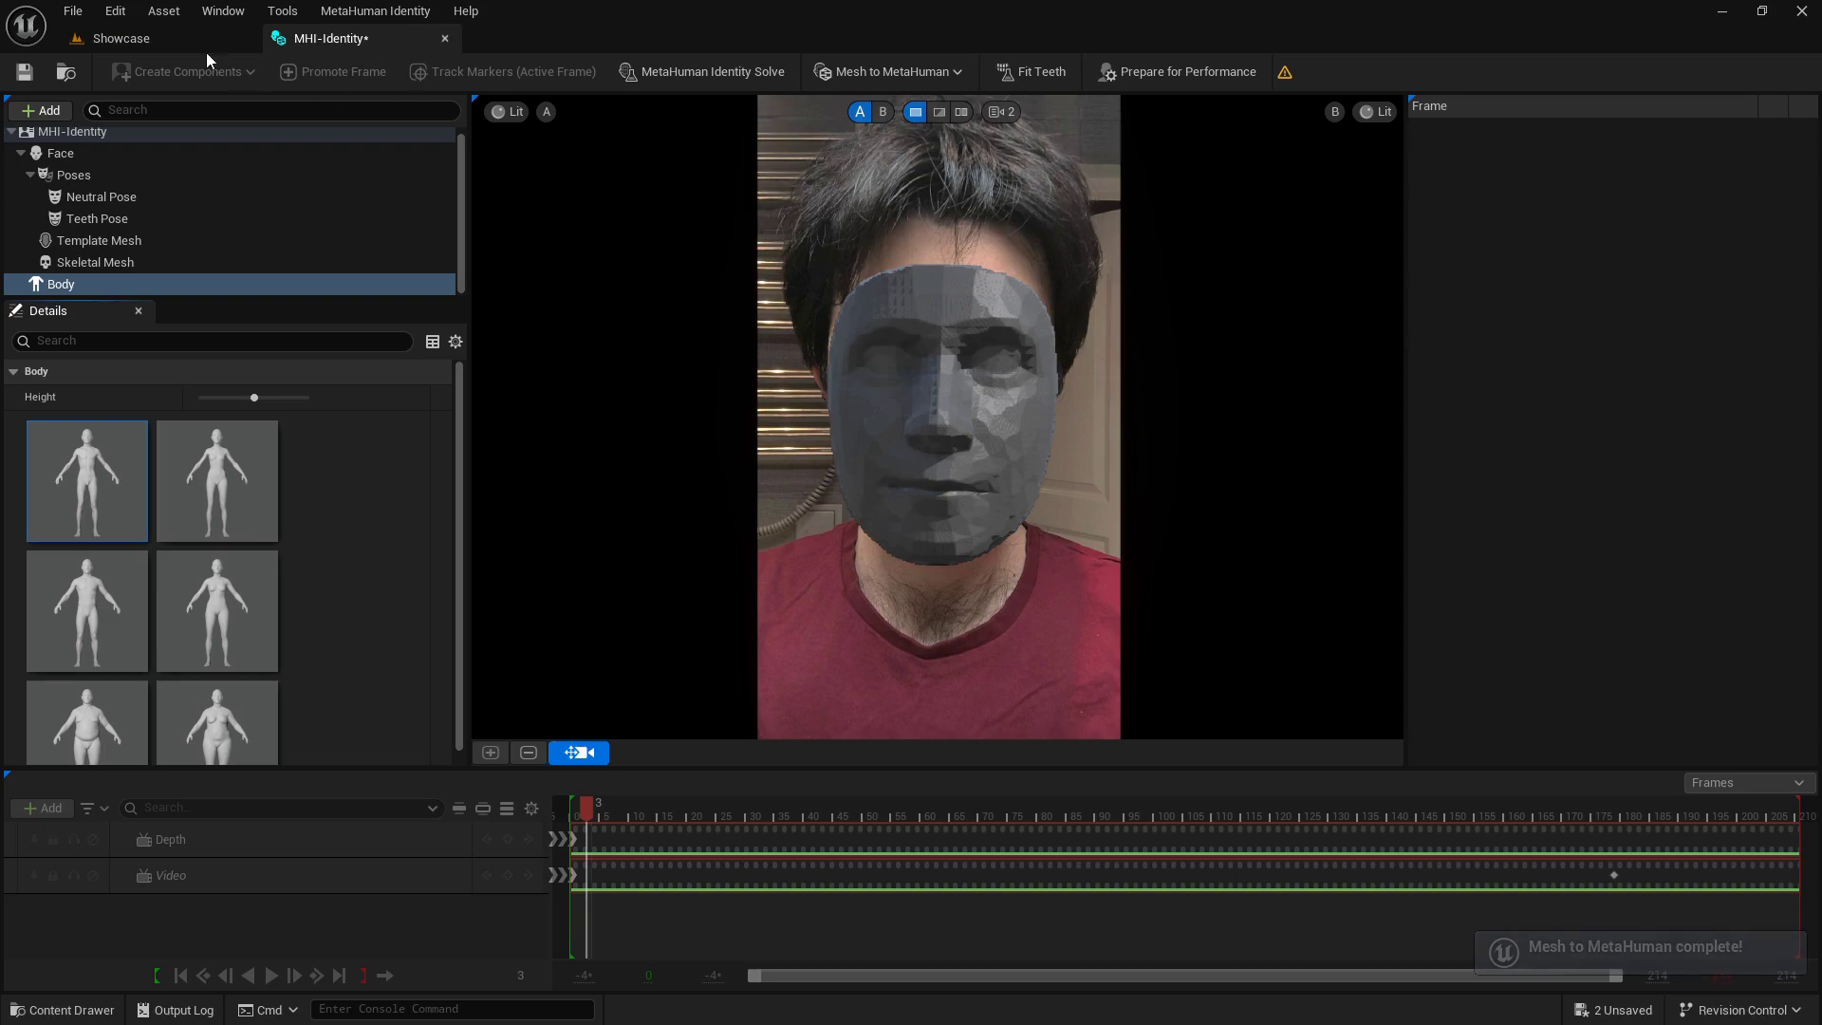
key(ctrl+s)
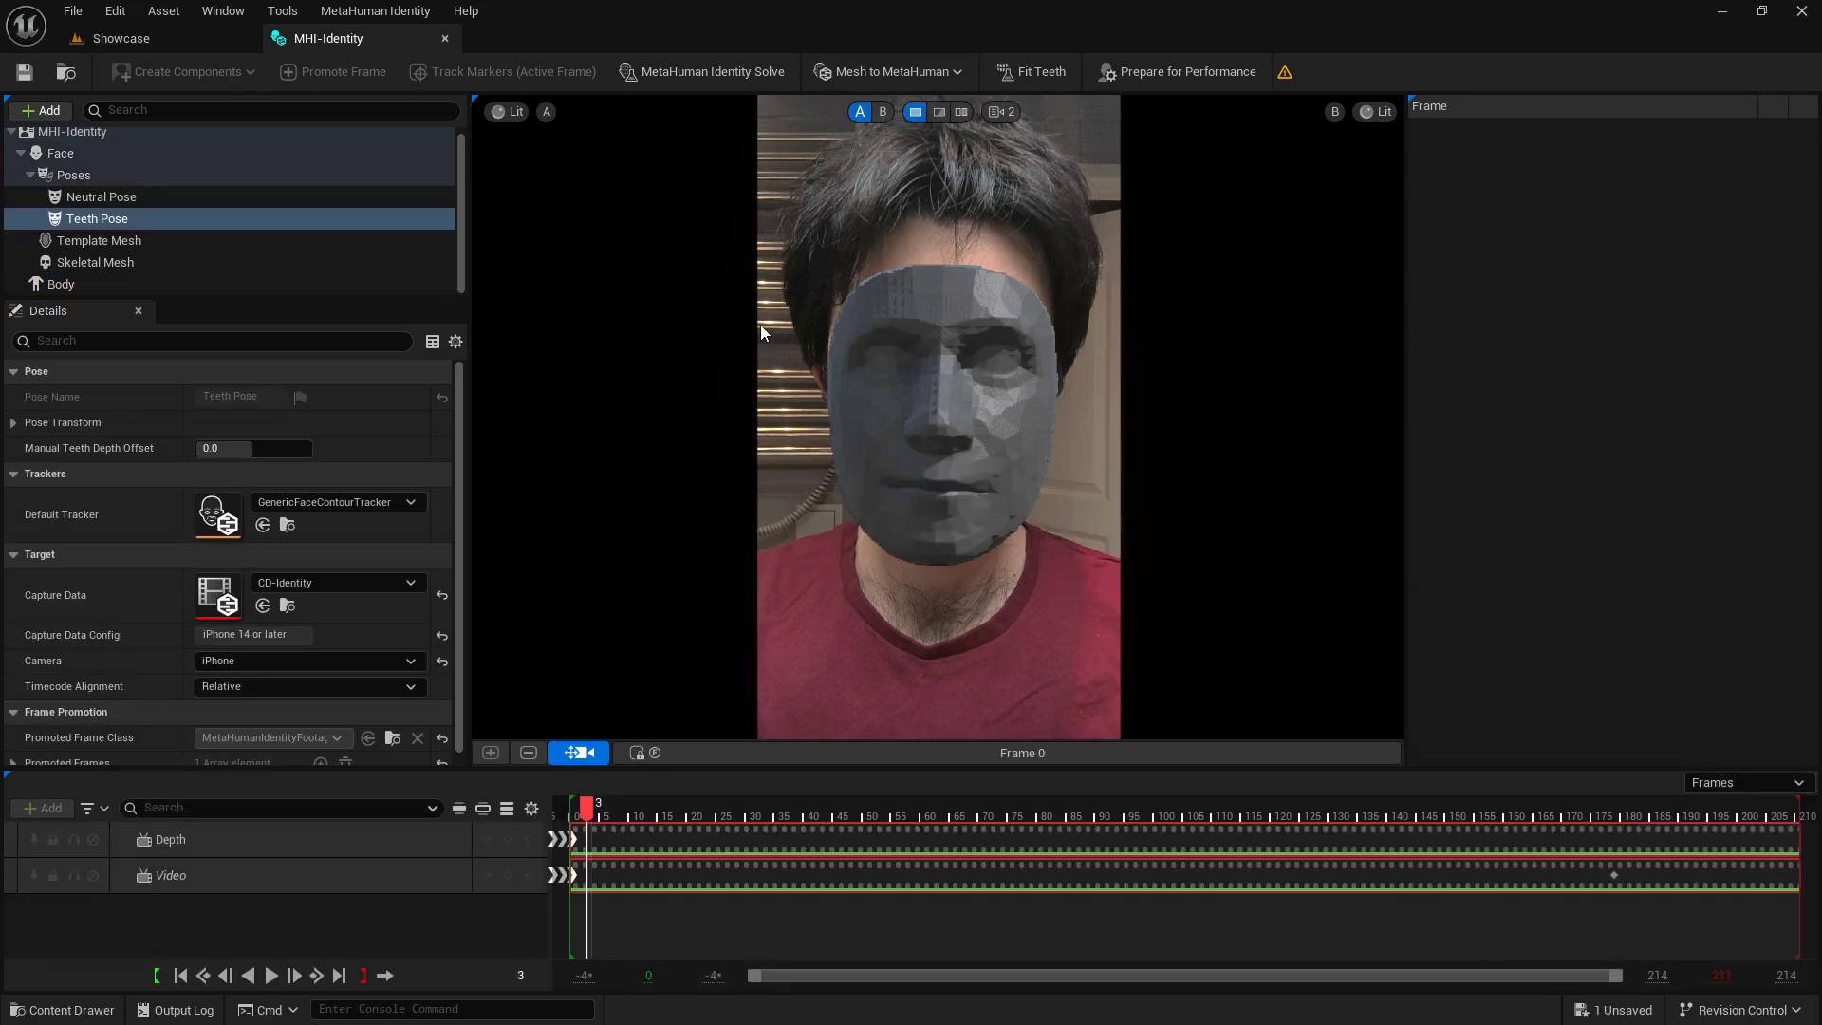
- Open the SK_MHI-Identity skeletal mesh from the Identity folder to inspect the generated head, and close it
click(121, 38)
click(797, 797)
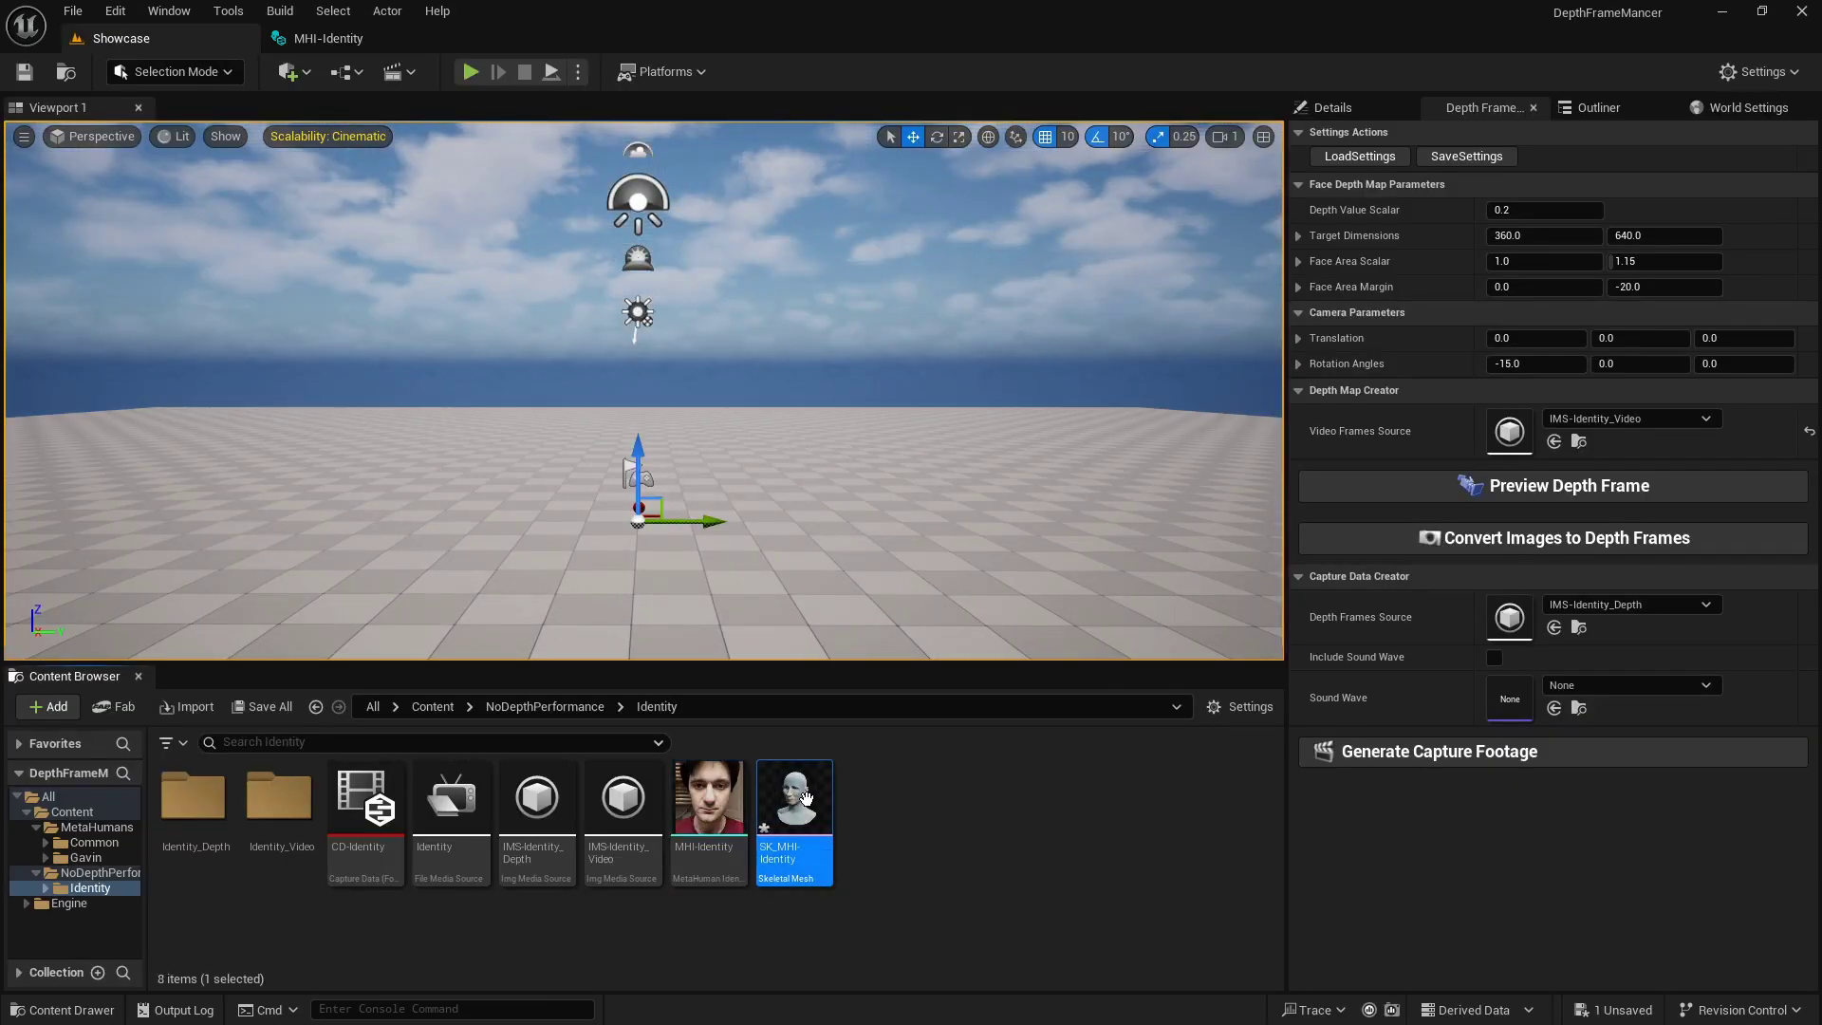
double_click(805, 797)
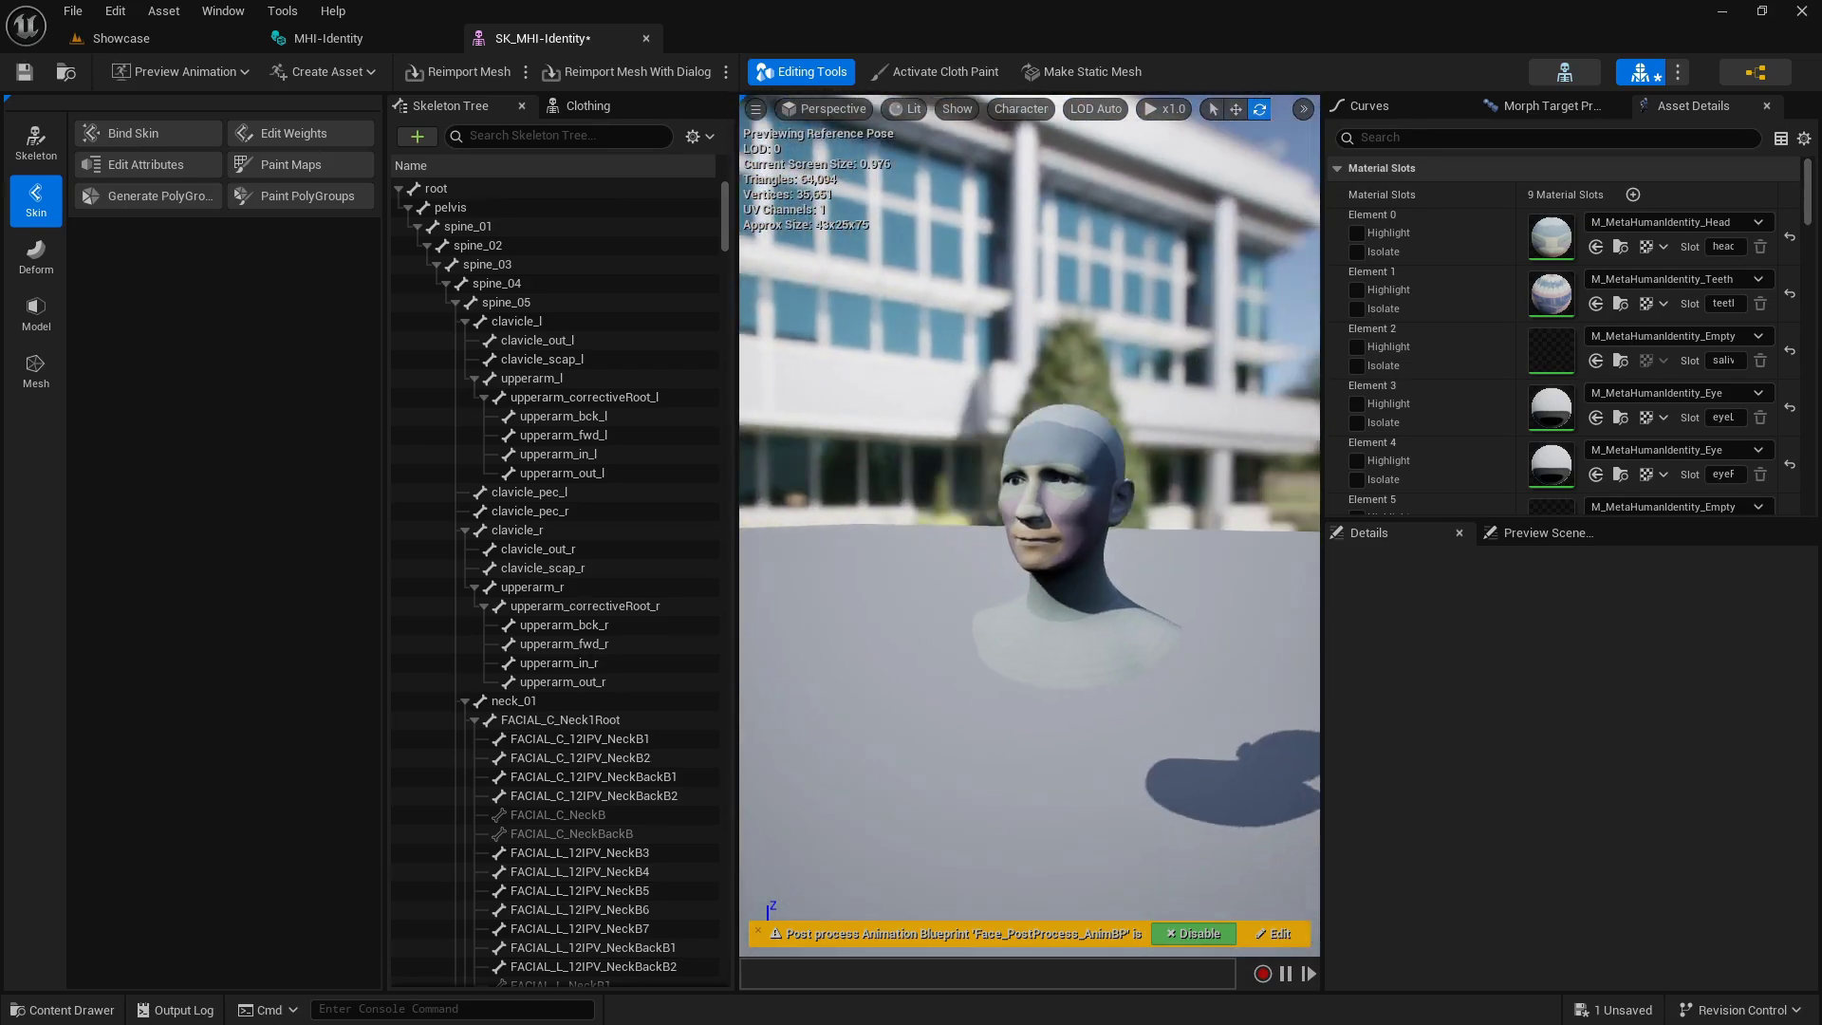
middle_click(563, 40)
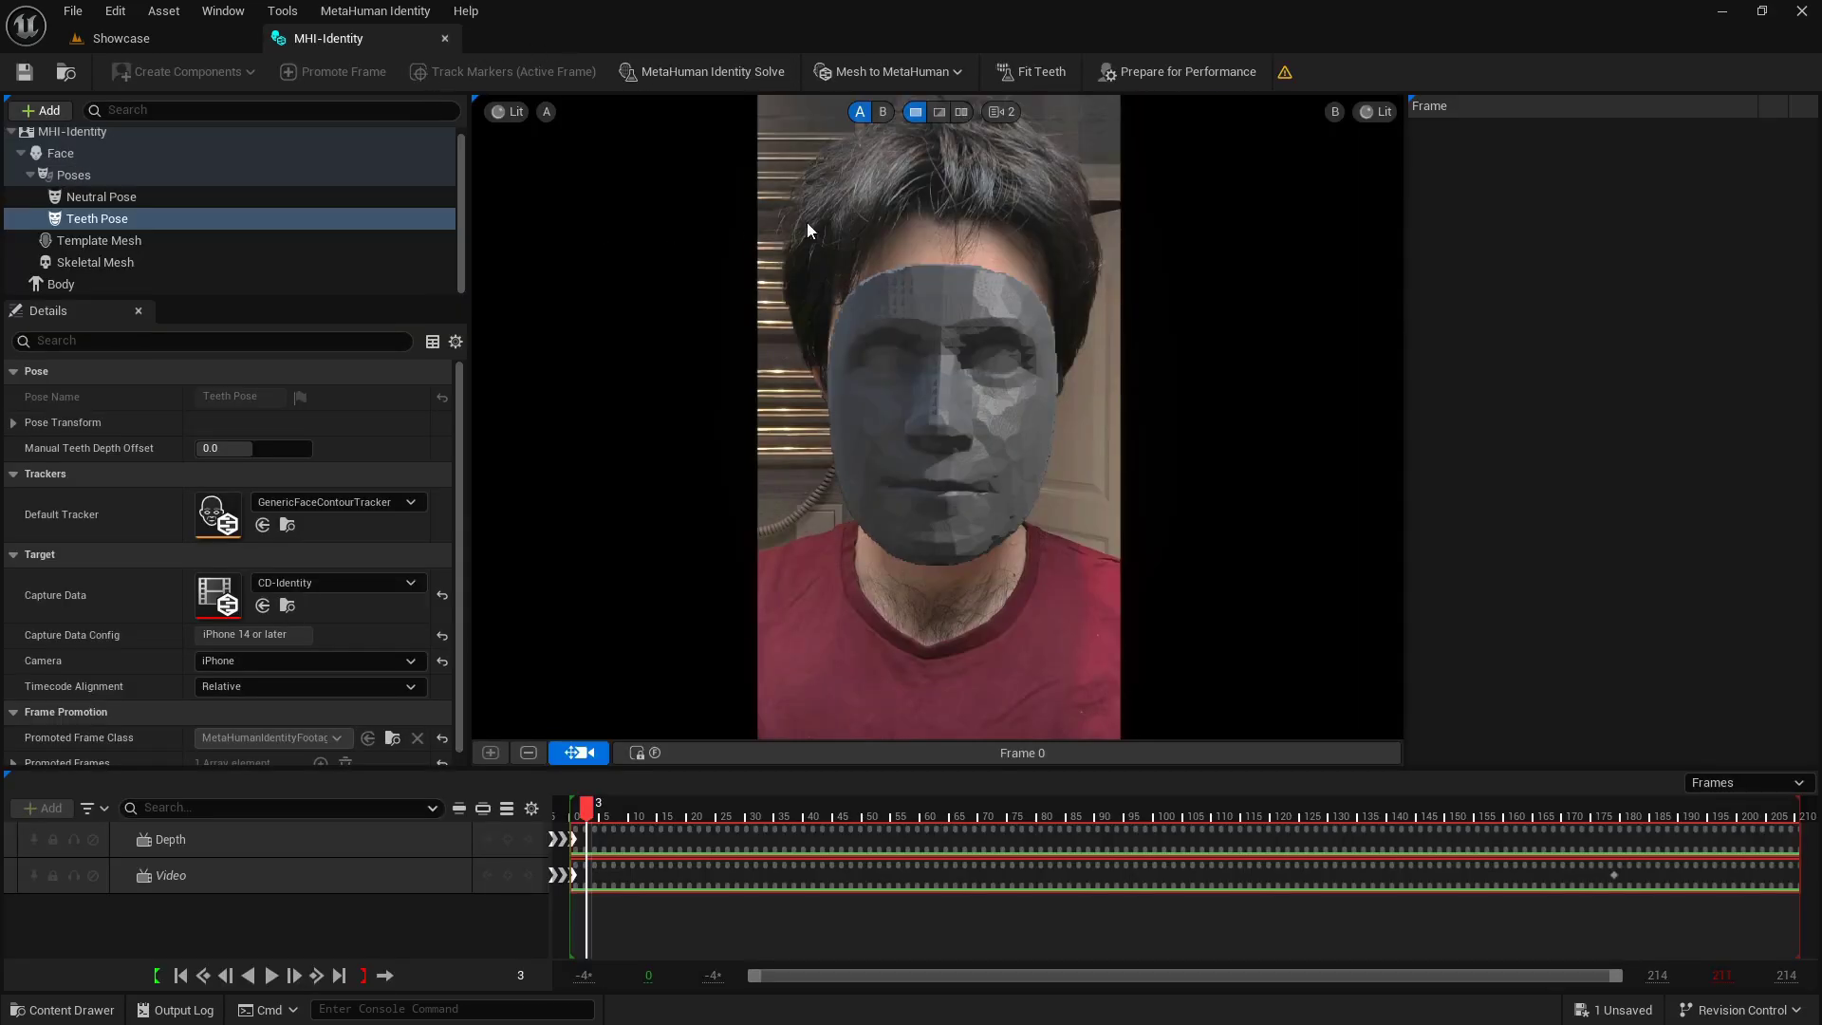
- Run Prepare for Performance on MHI-Identity, save it, and return to the Showcase level
click(1188, 71)
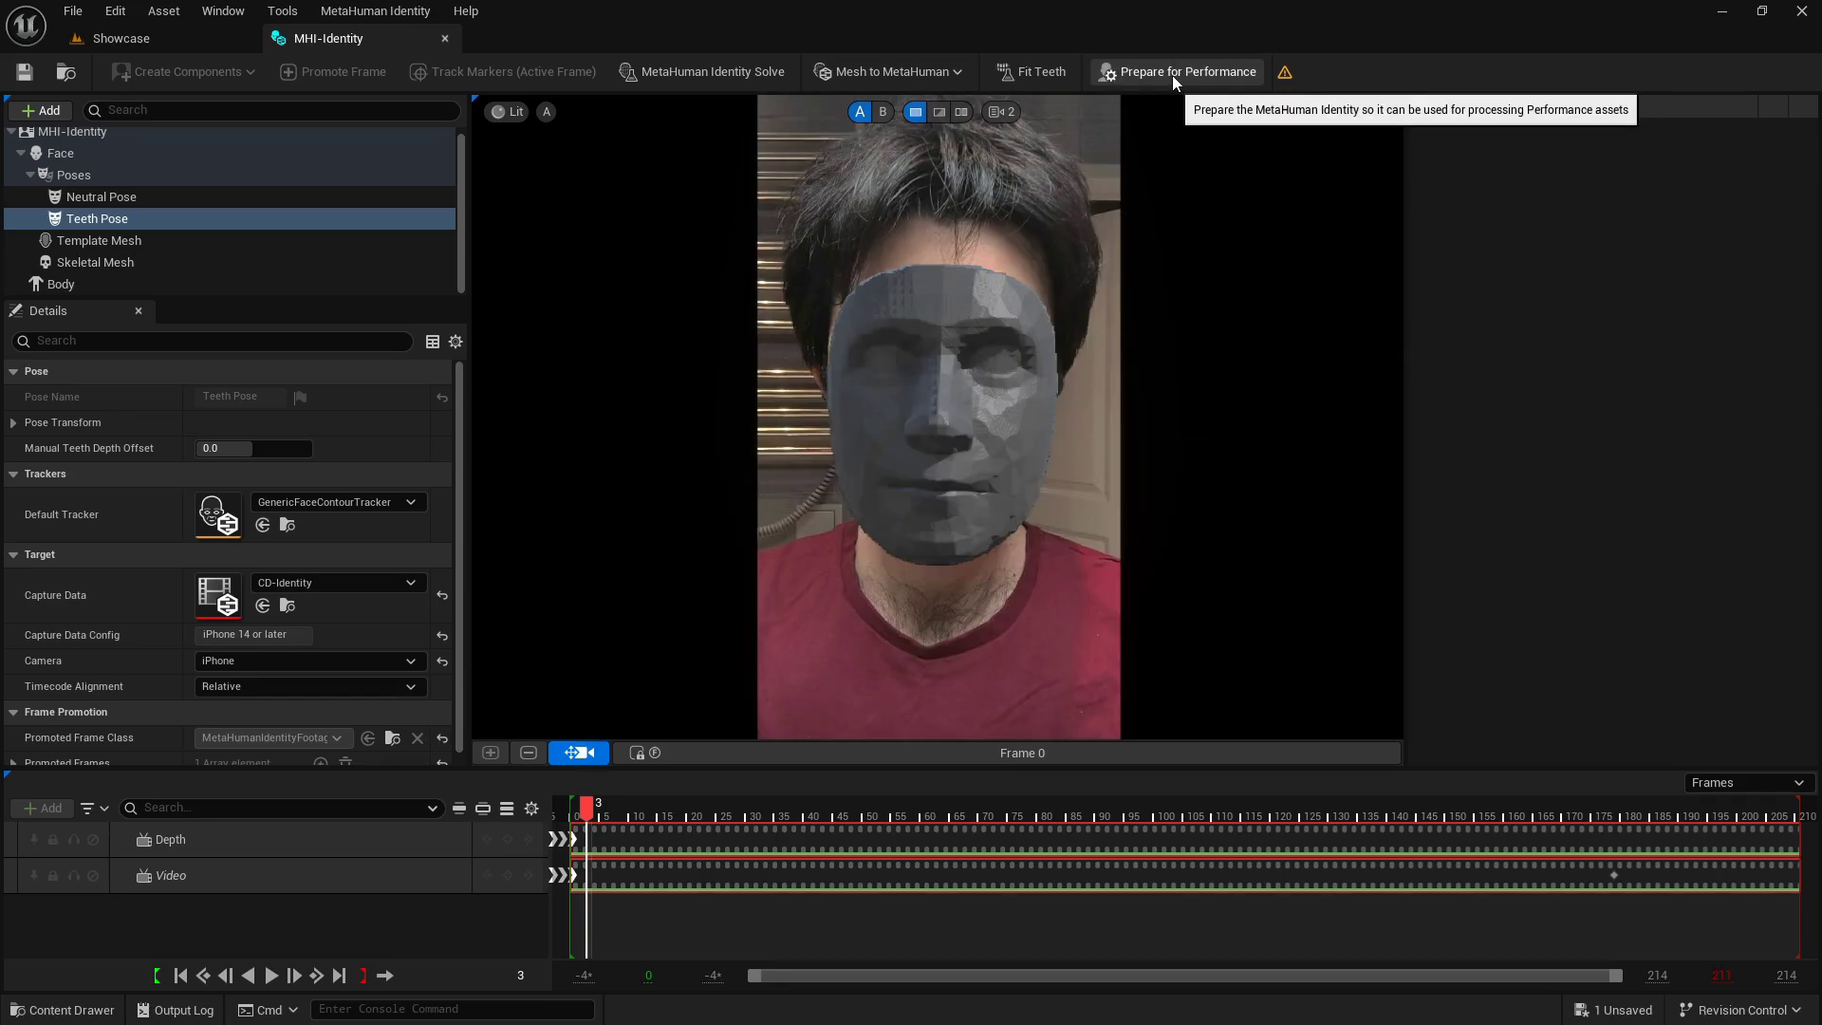
click(1169, 76)
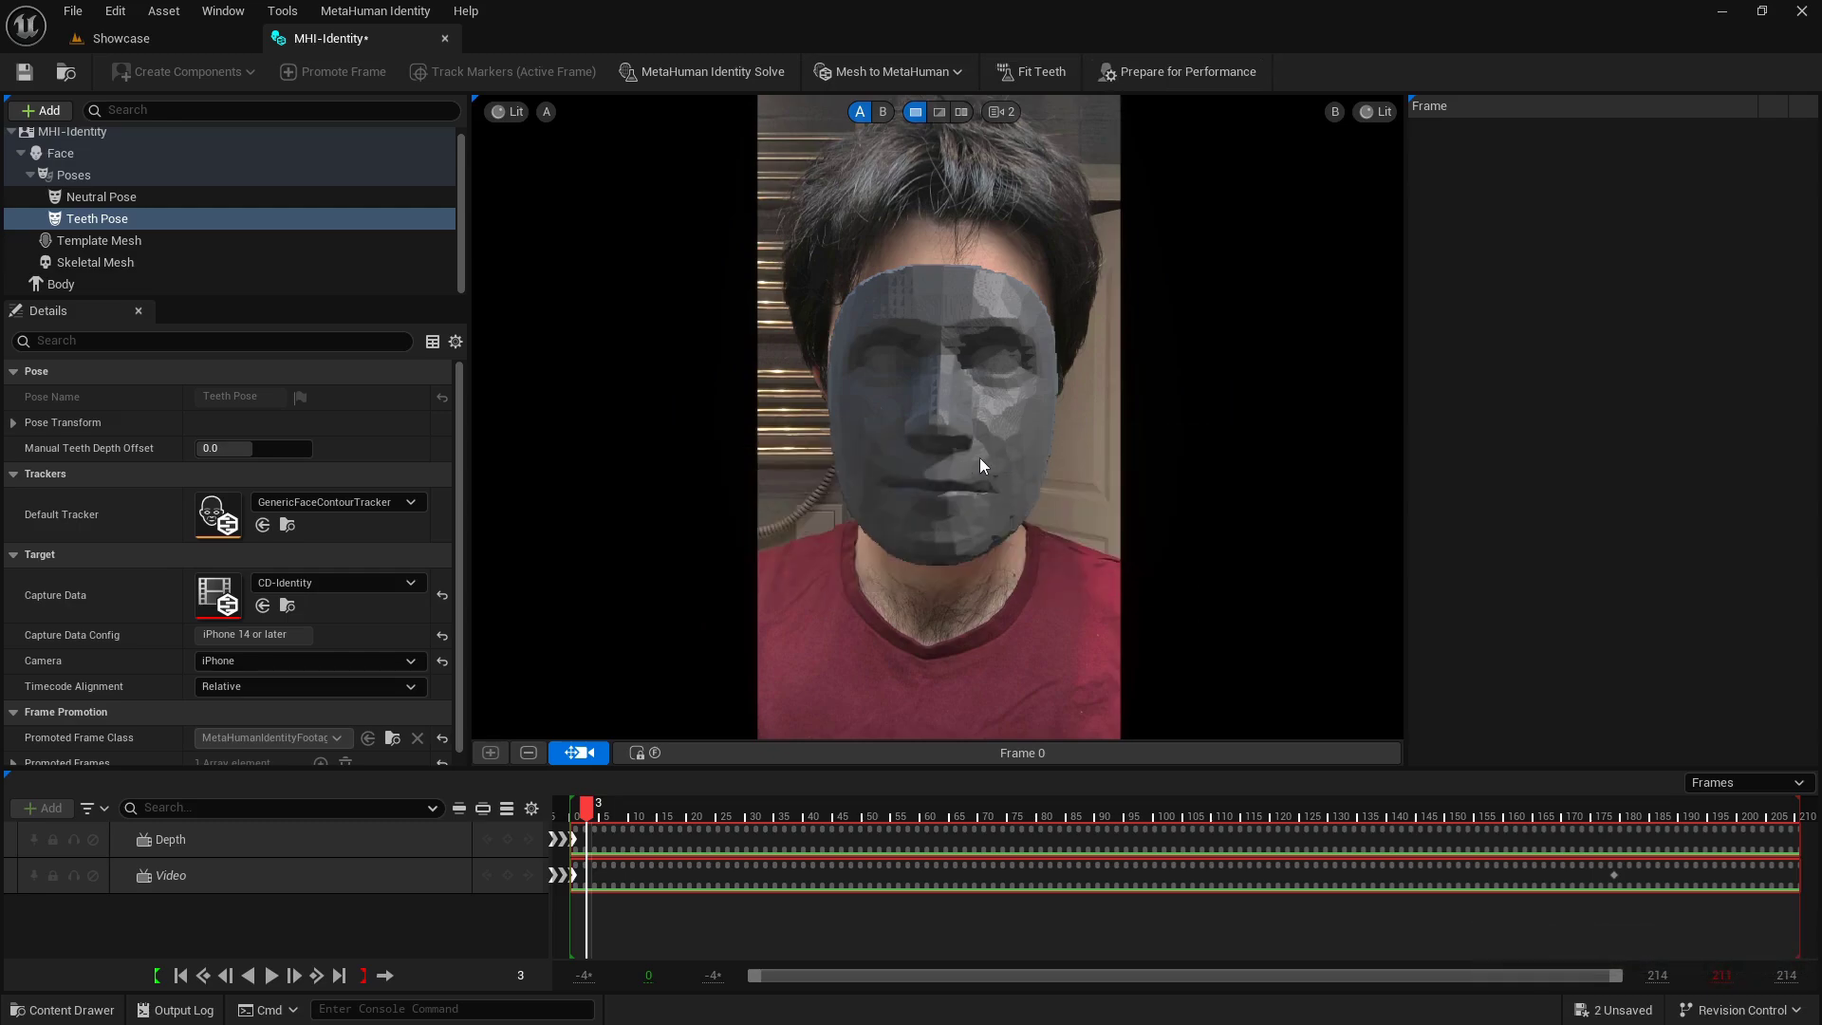
key(ctrl+s)
click(156, 43)
click(948, 872)
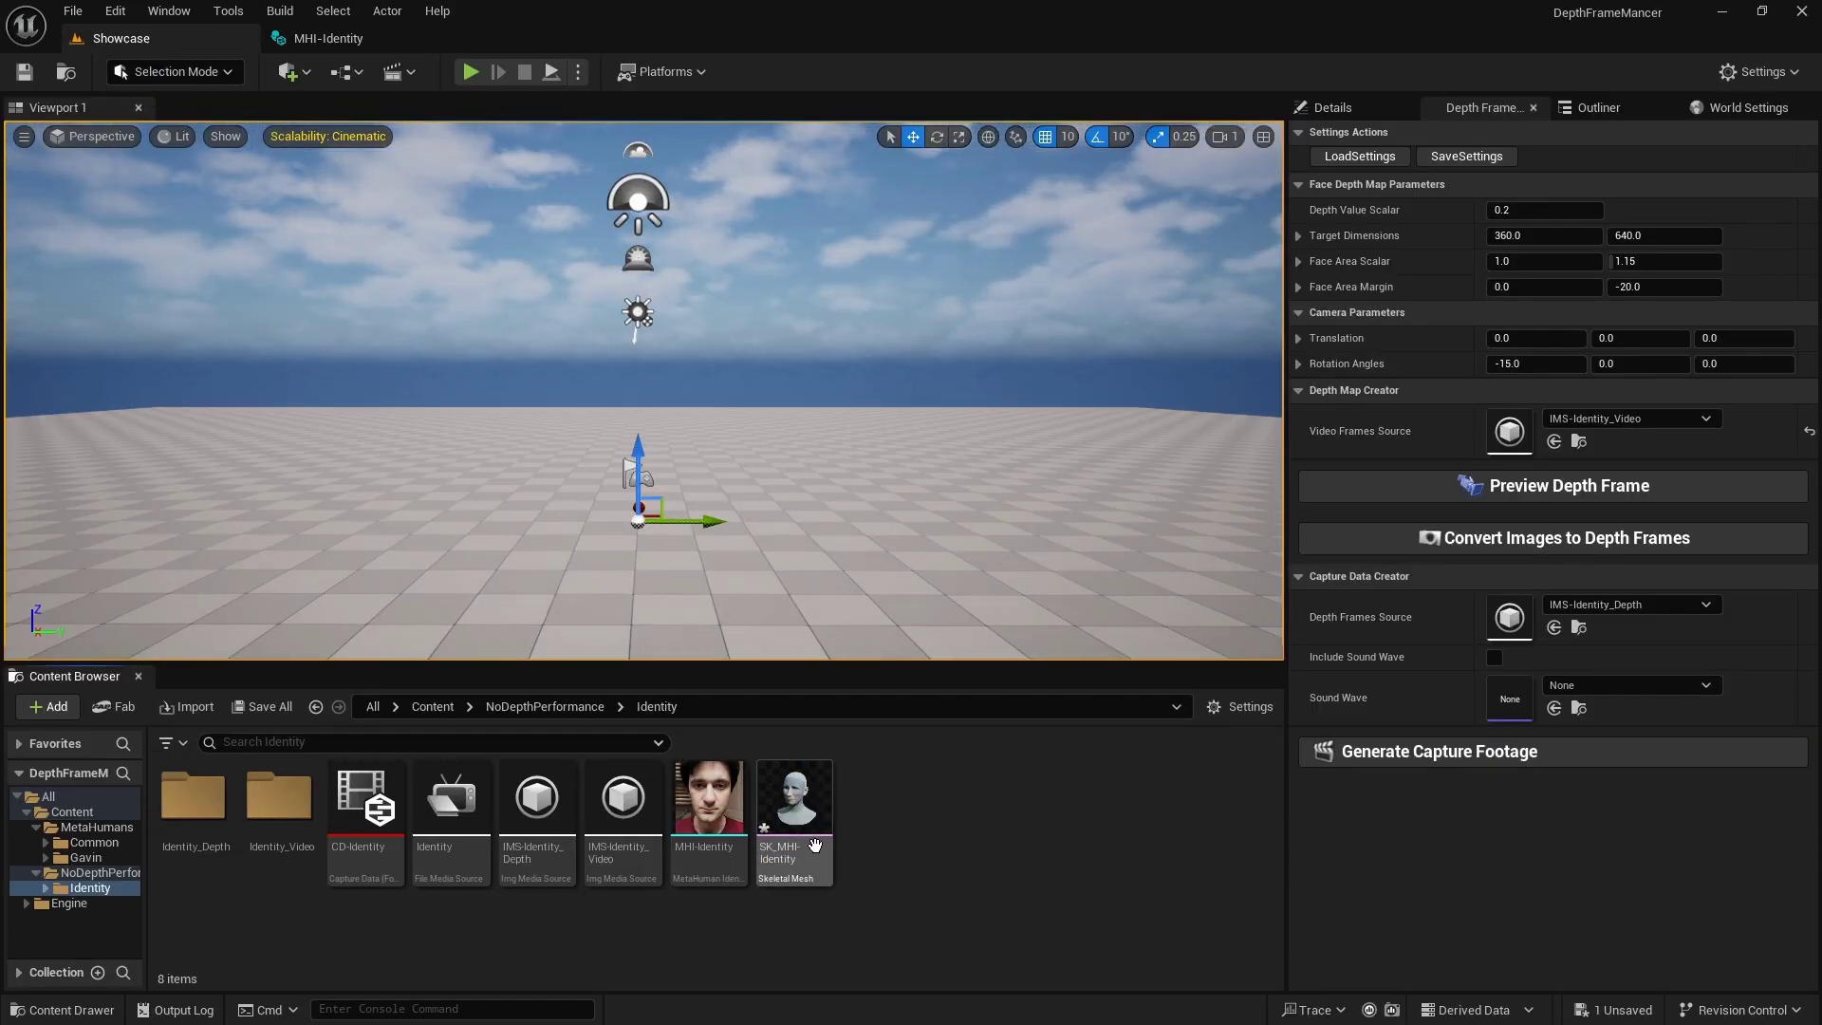
- Save all unsaved content, including the SK_MHI-Identity skeletal mesh
mouse_move(761, 851)
click(262, 705)
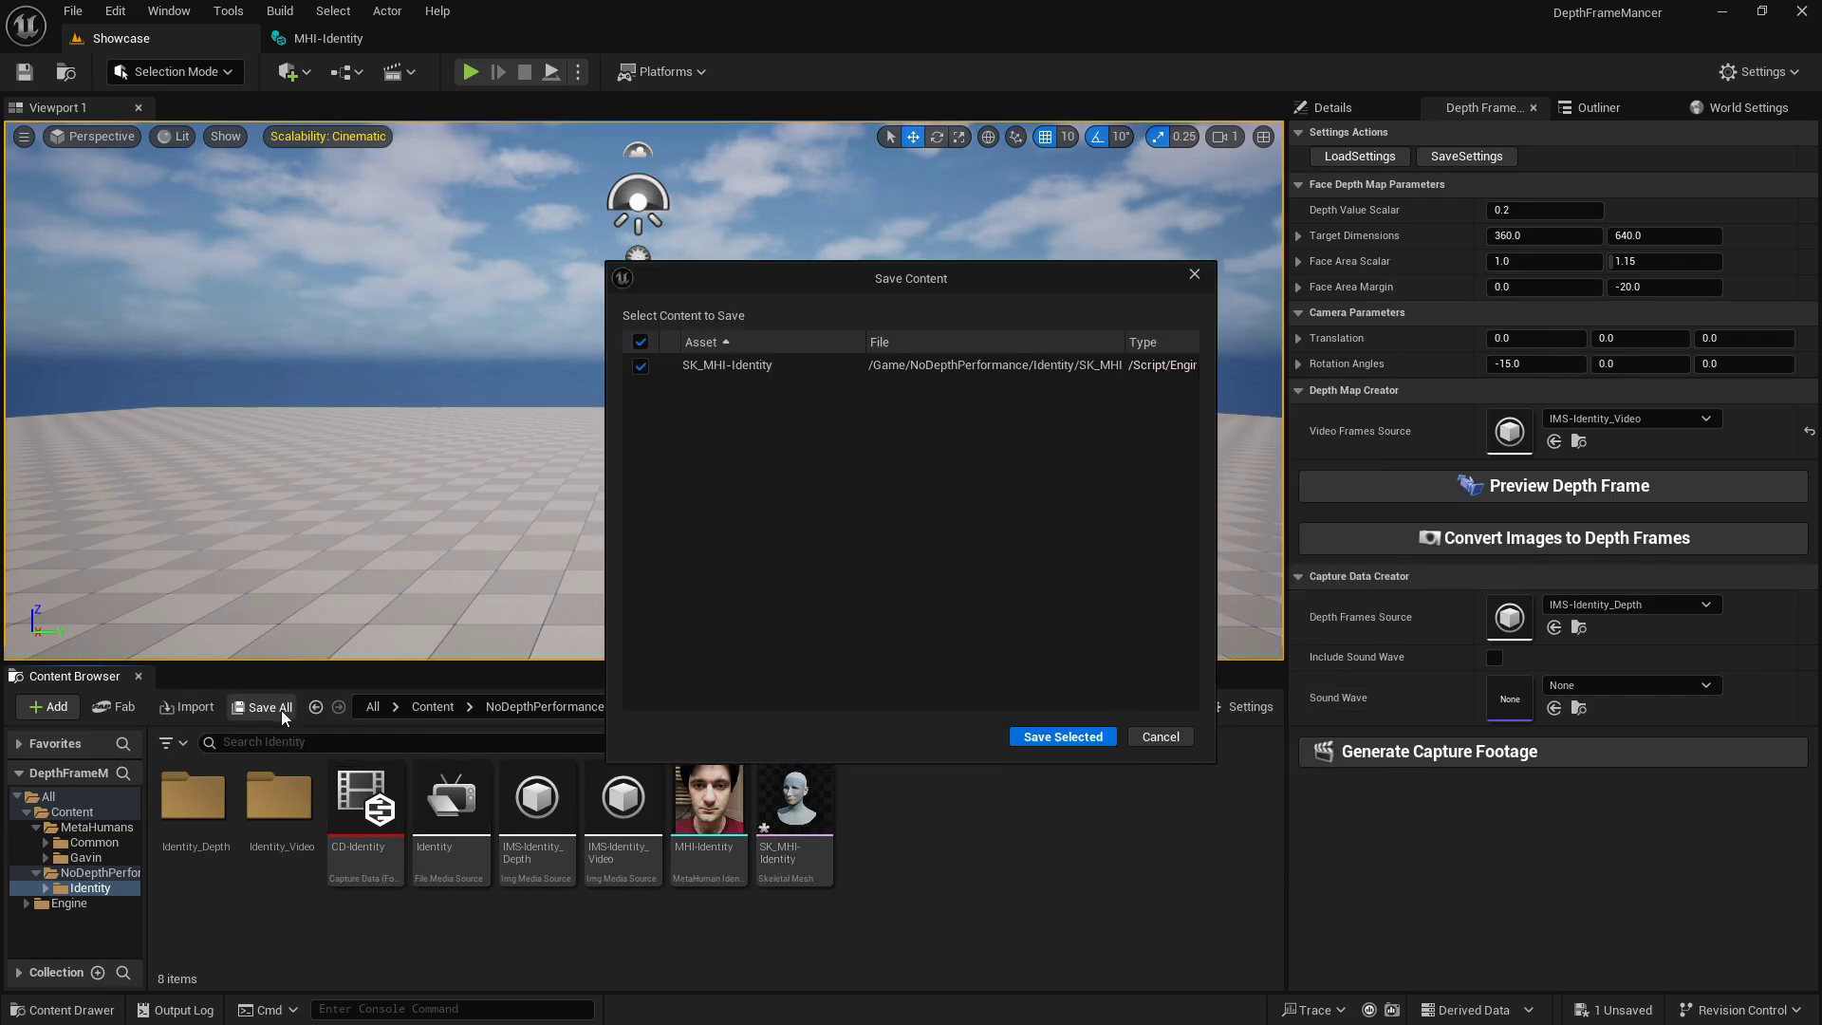
click(1061, 740)
- Create a folder named HeadMovement inside the NoDepthPerformance folder
click(543, 706)
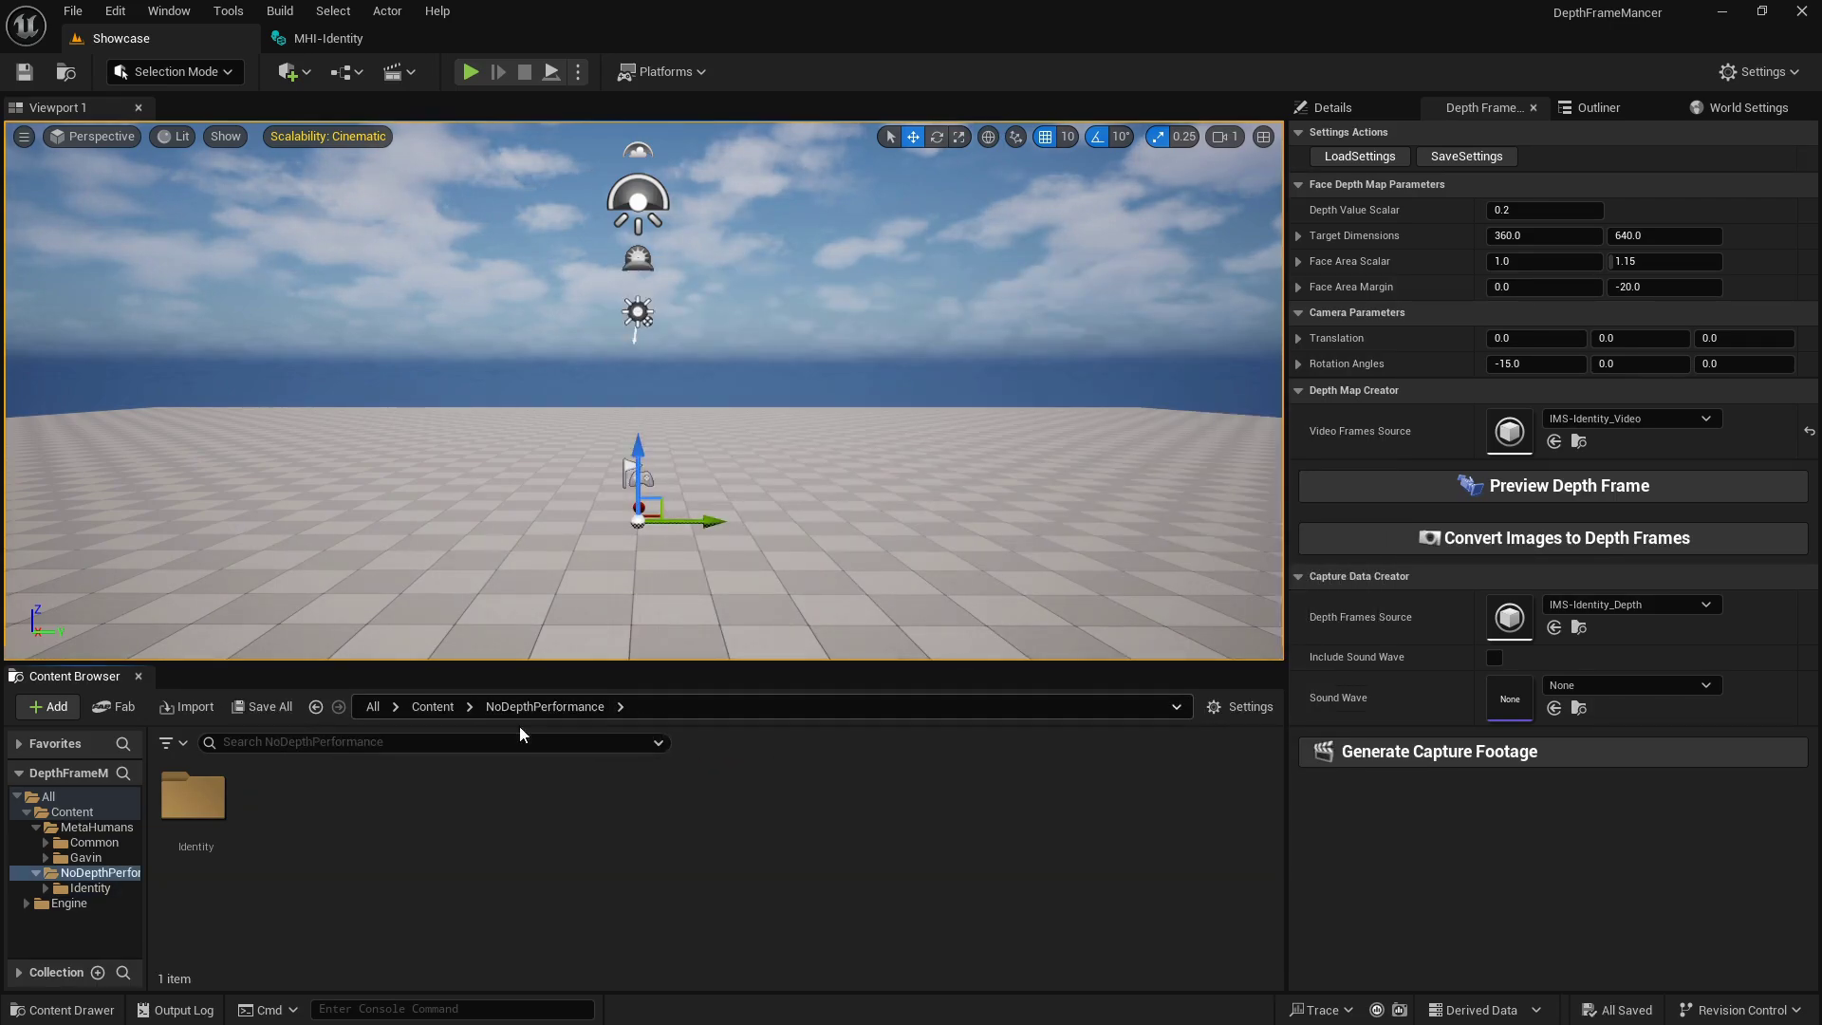
right_click(391, 816)
click(470, 380)
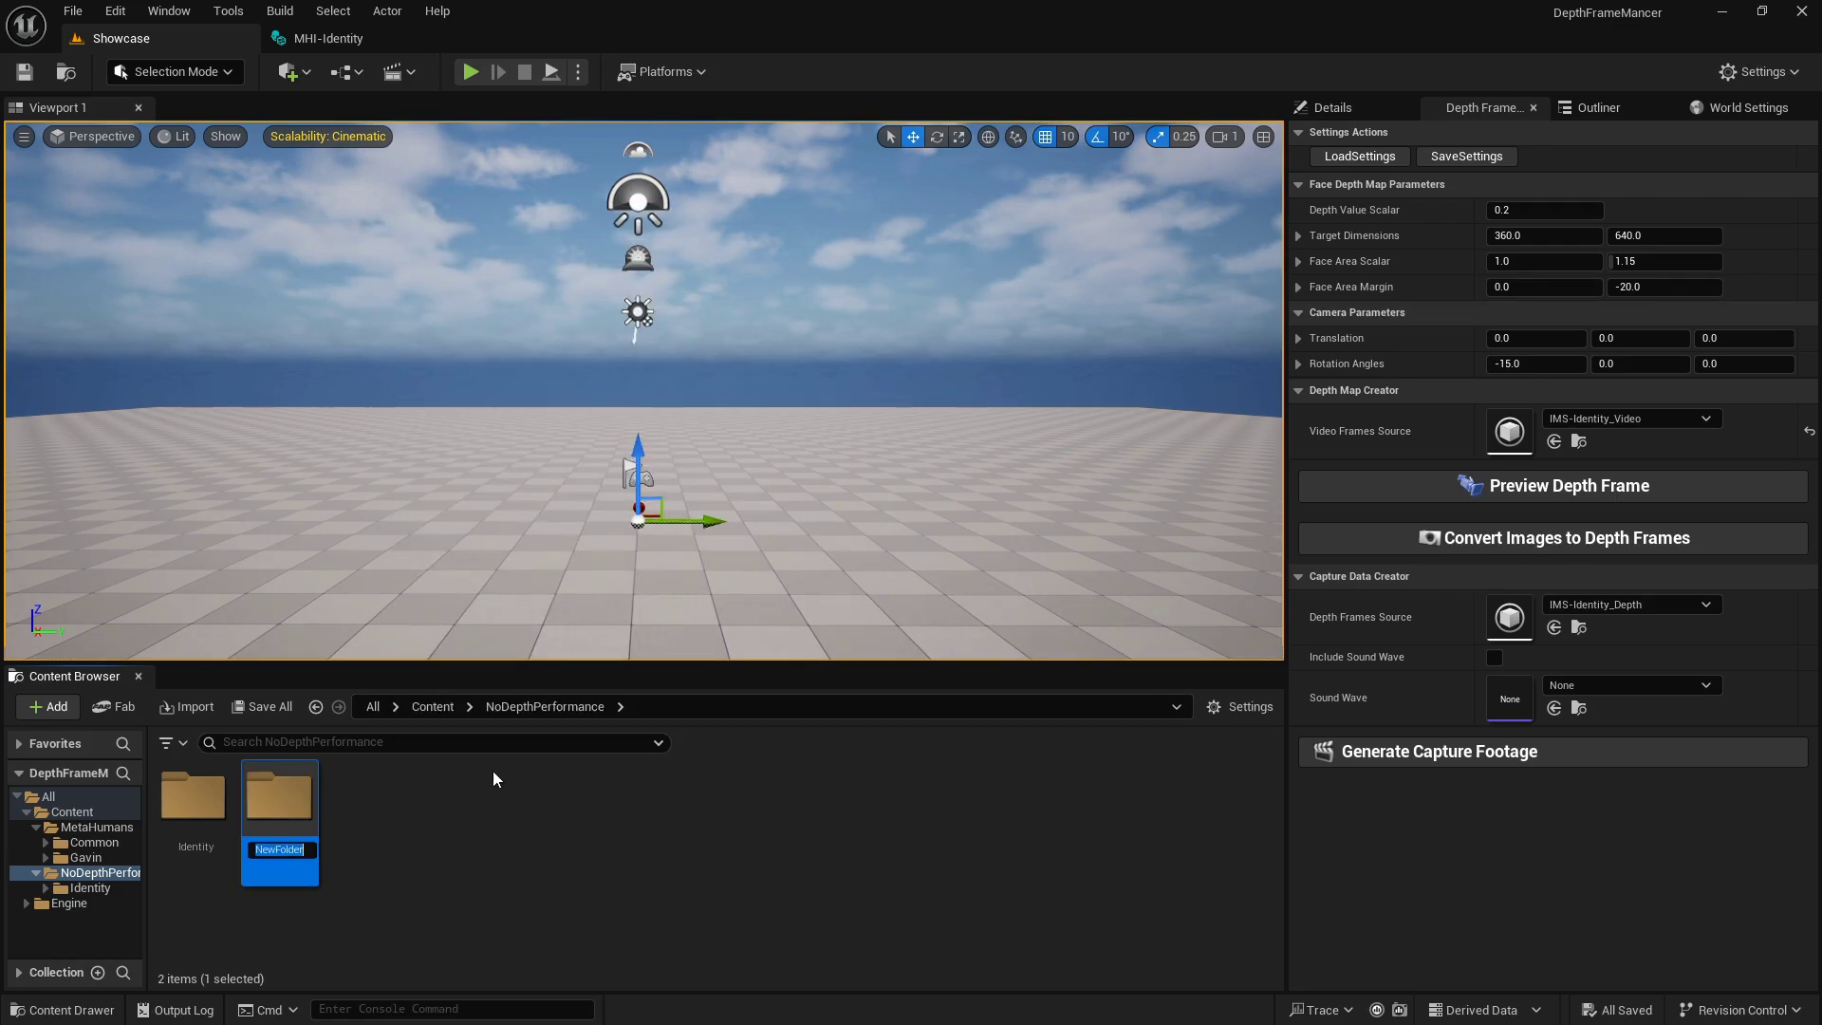
text(HeadMovement)
key(Return)
click(437, 820)
- Switch to File Explorer, preview HeadMovement.mp4 from the FadeDepthFrameMancerVideos folder, and close the video player
key(alt+Tab)
key(Left)
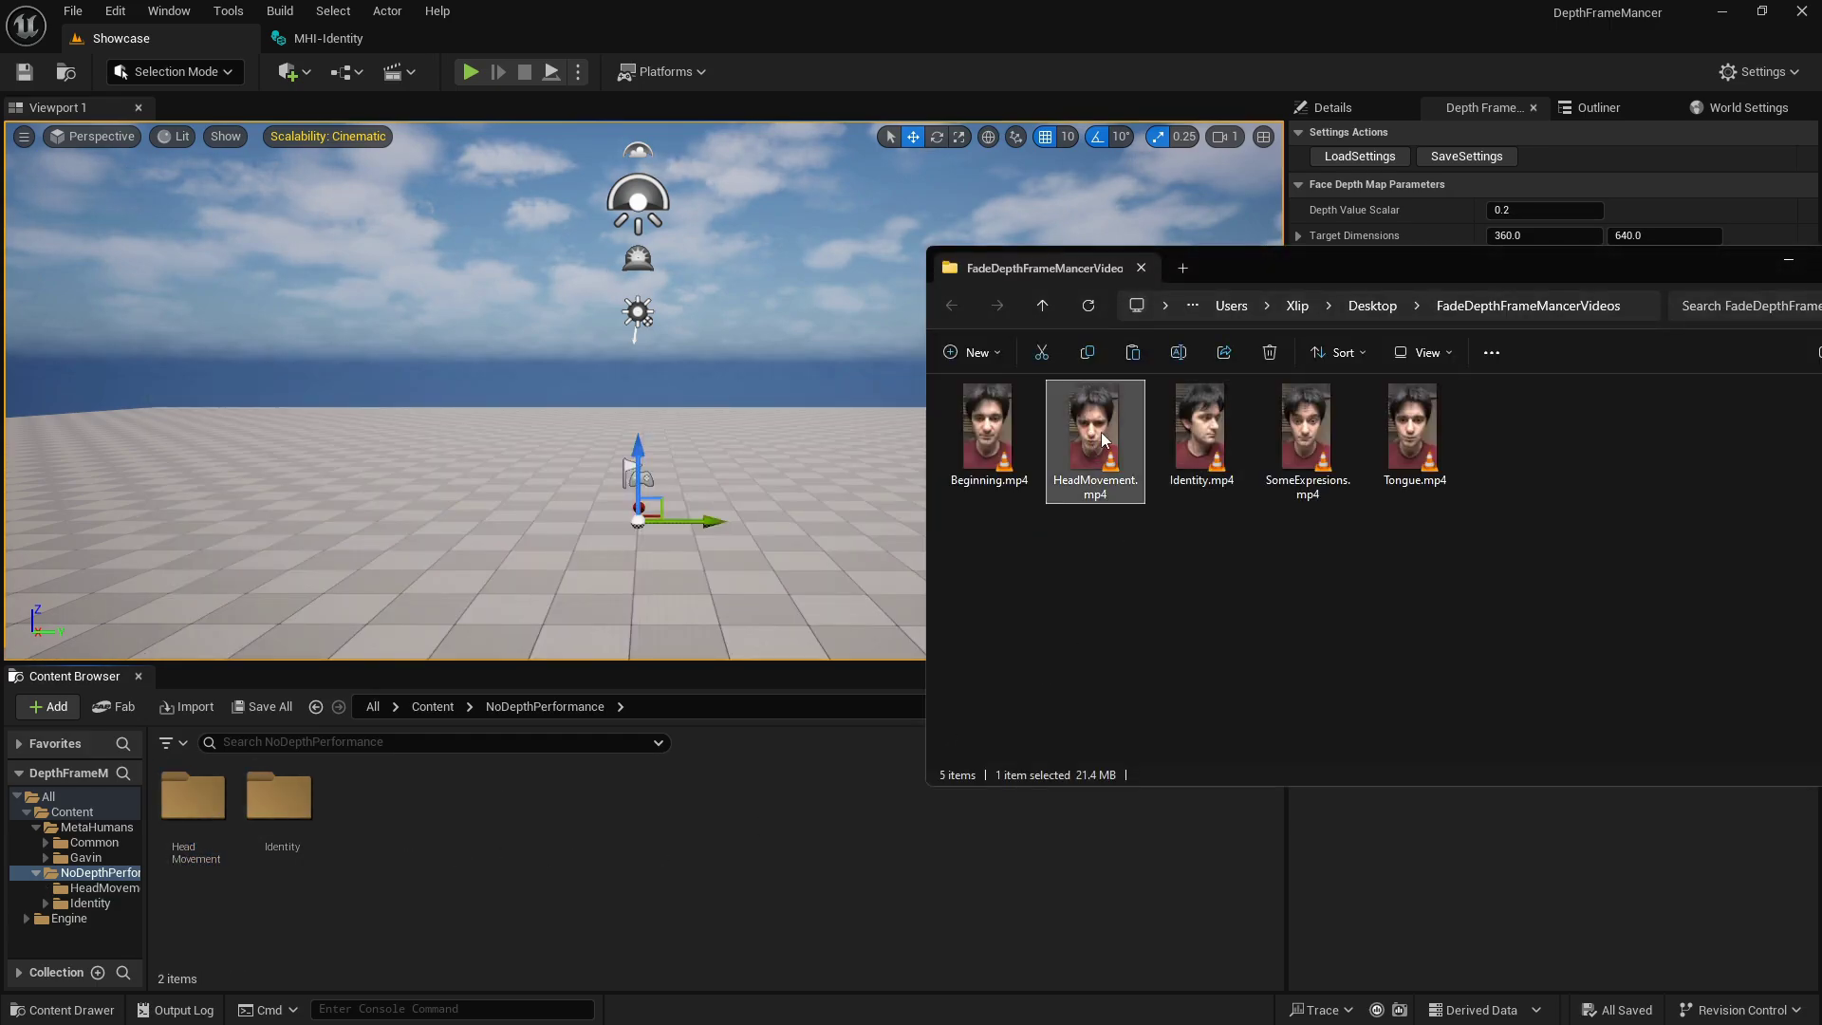
key(Return)
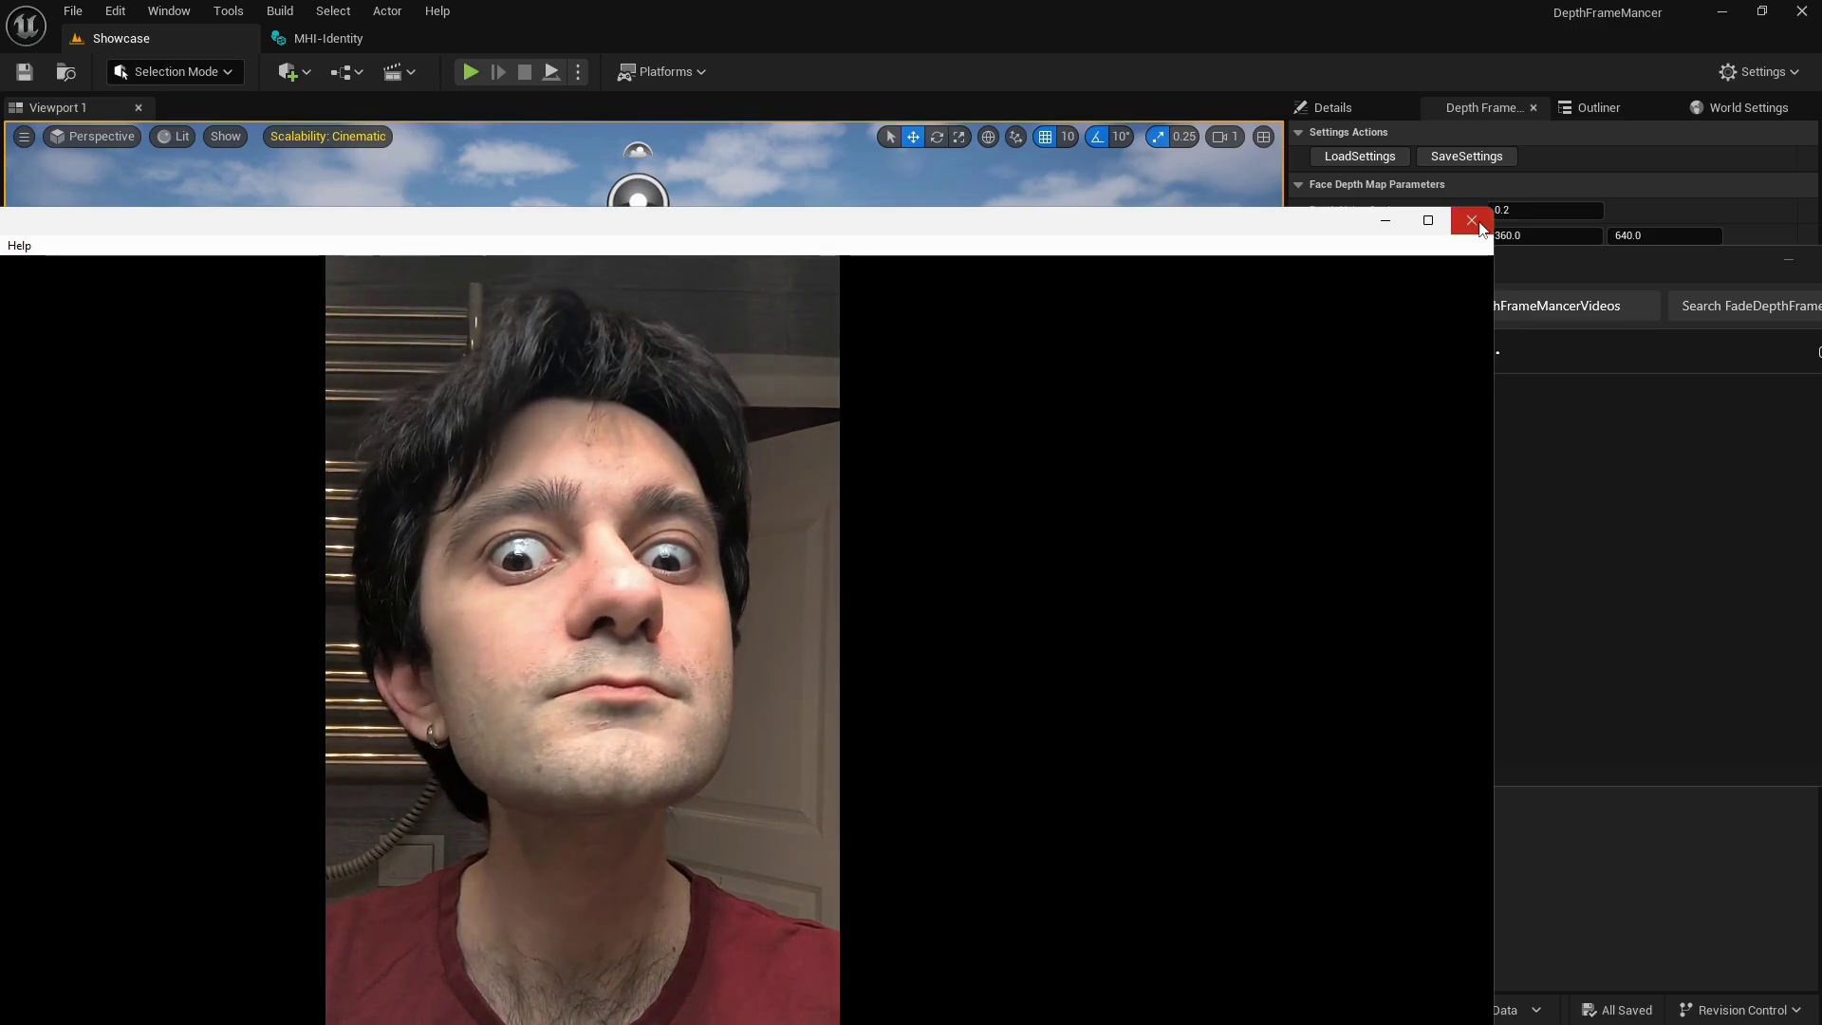
click(1472, 220)
- Import HeadMovement.mp4 from File Explorer into the HeadMovement folder in Unreal Editor
double_click(168, 809)
key(alt+Tab)
drag(1095, 431, 405, 869)
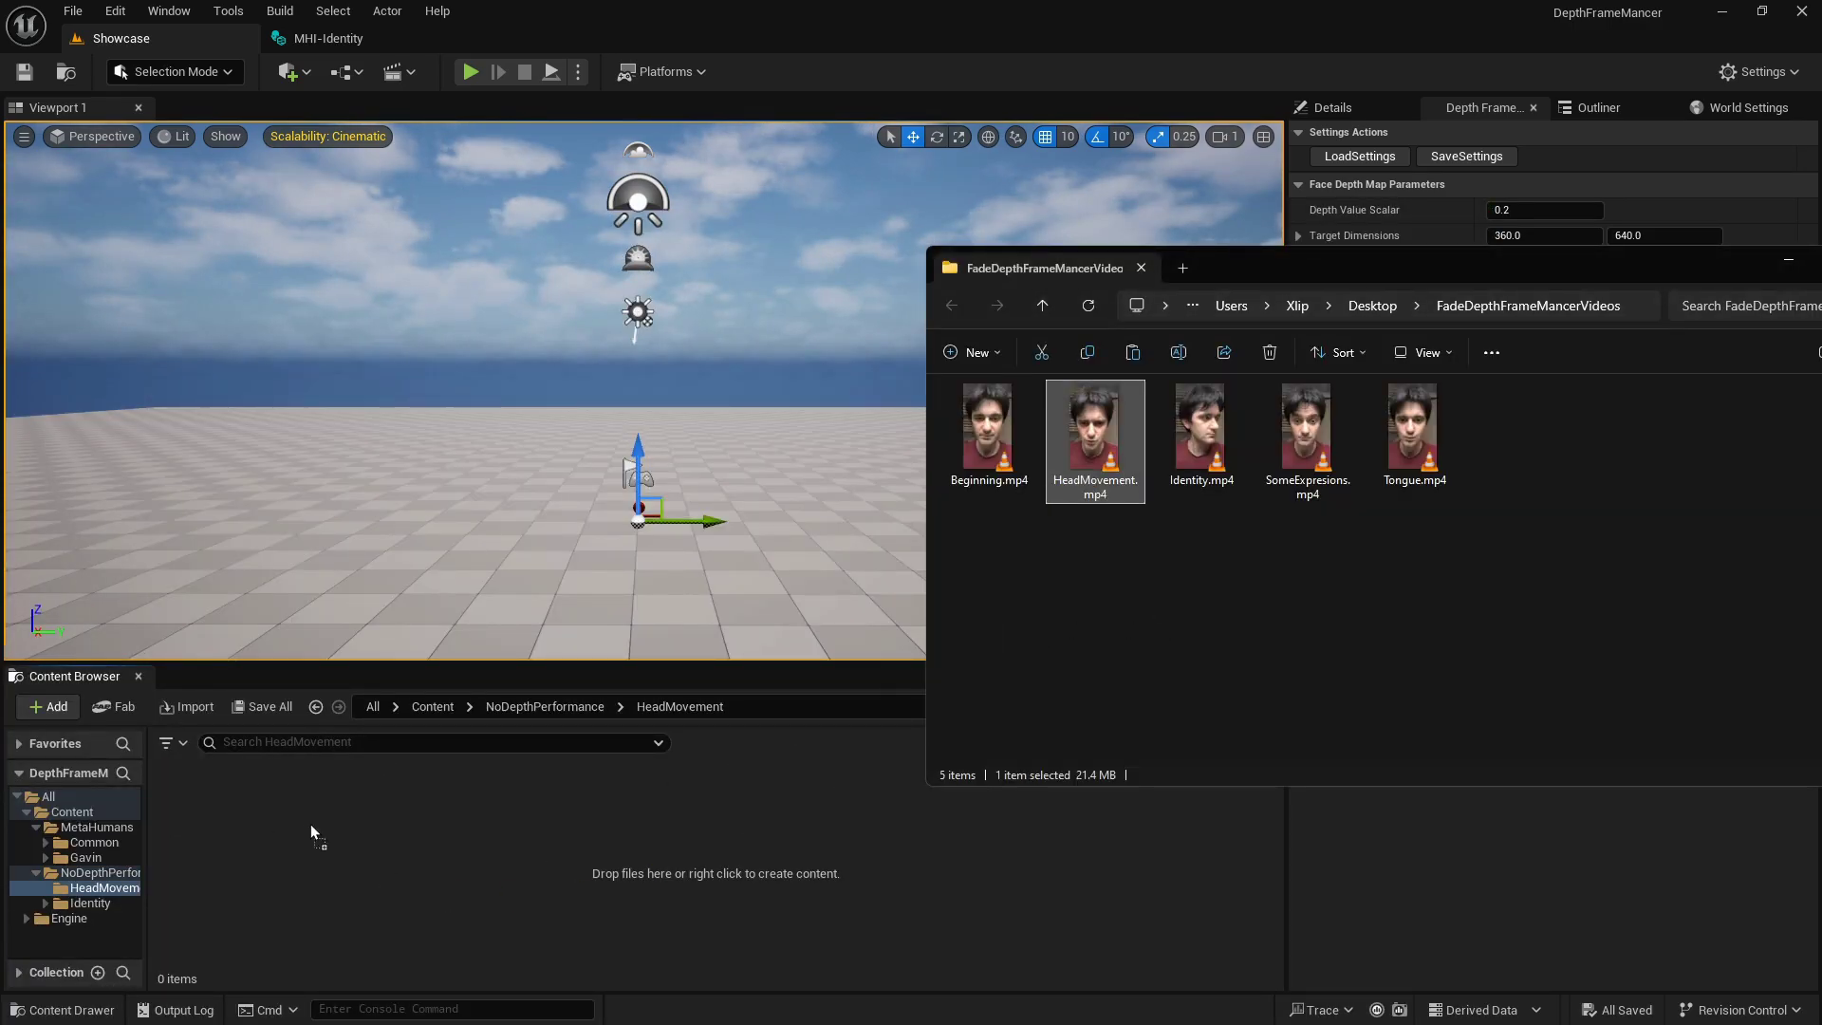
drag(273, 820, 368, 854)
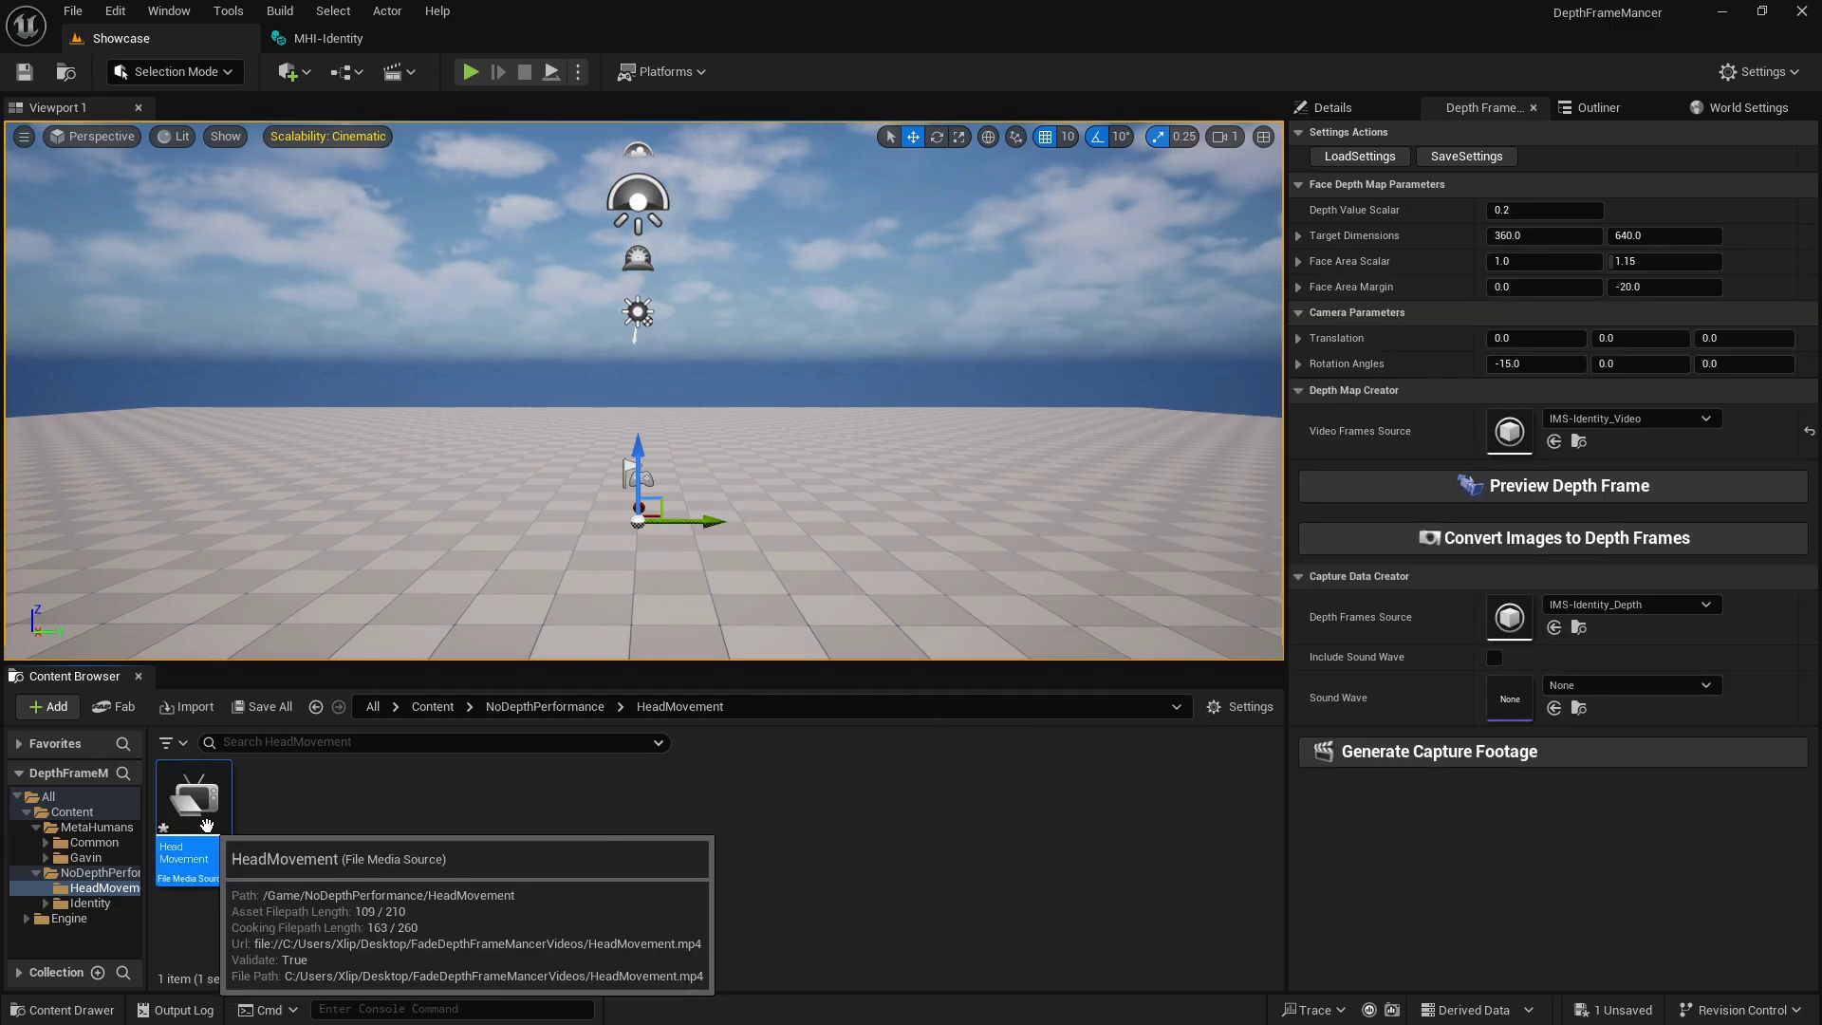
- Extract the video frames of the HeadMovement media source with its audio file included
right_click(199, 834)
mouse_move(380, 483)
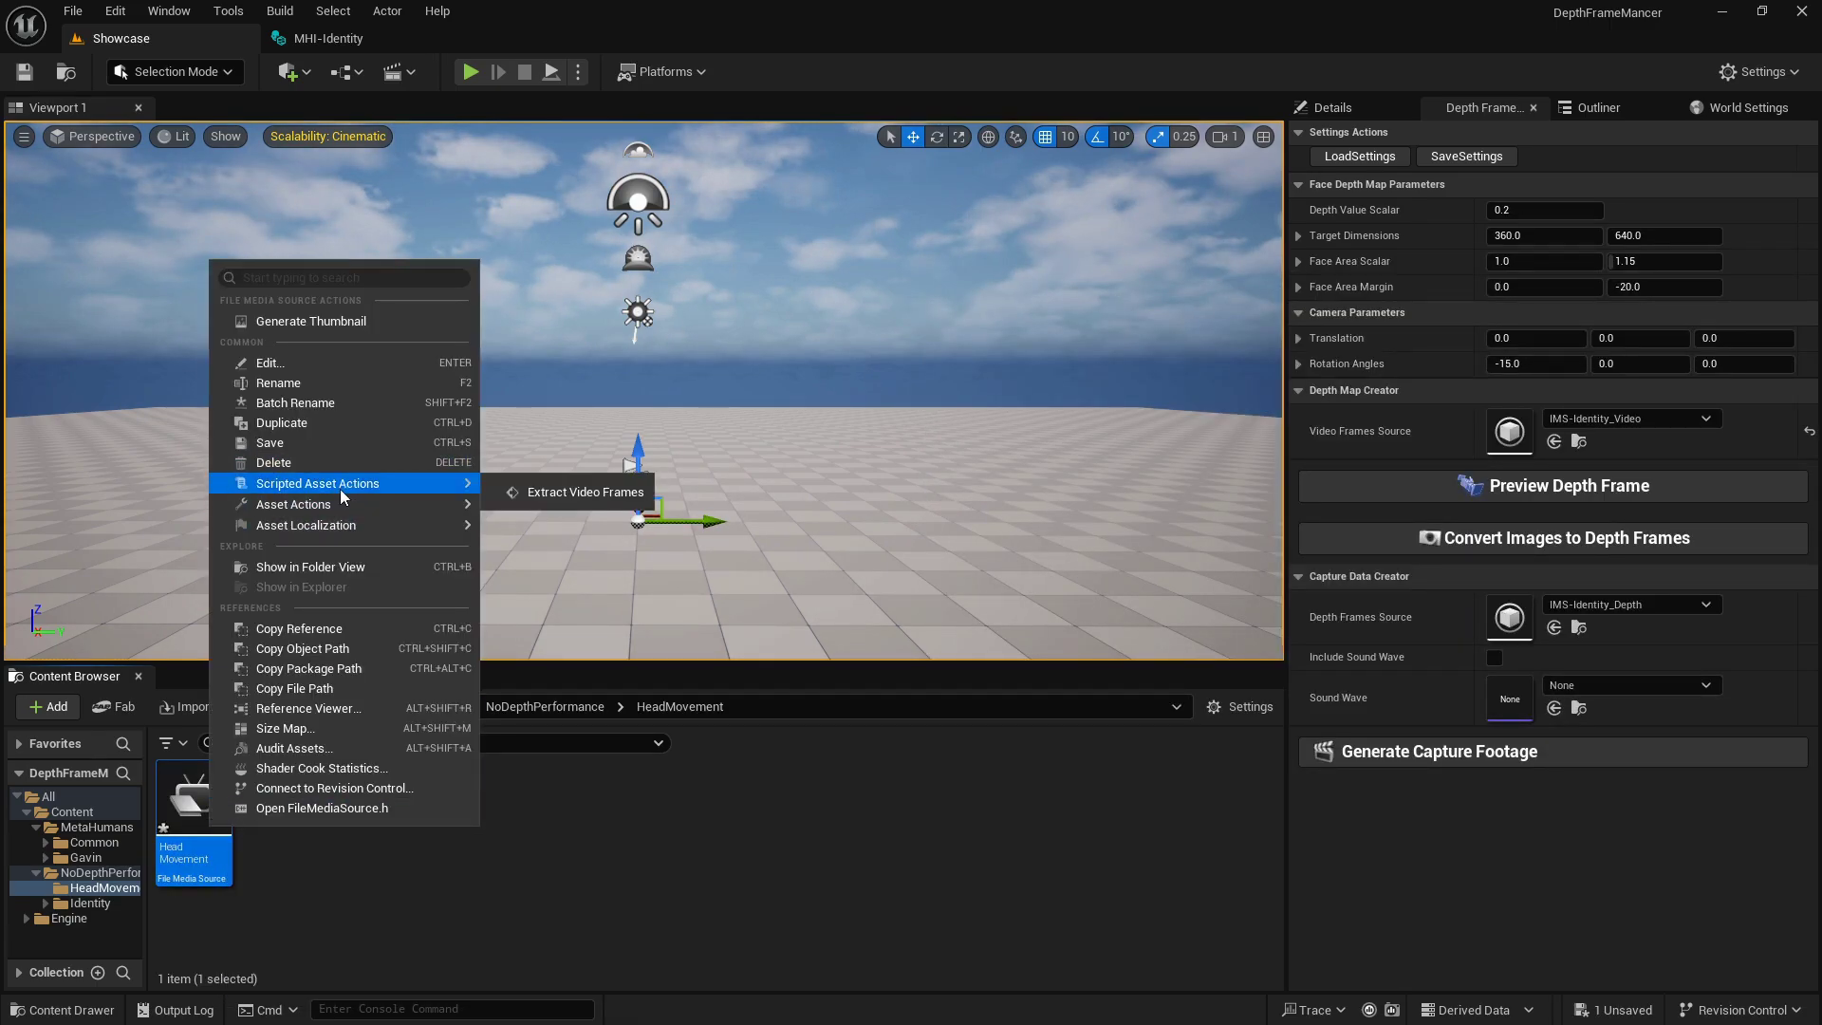
click(593, 495)
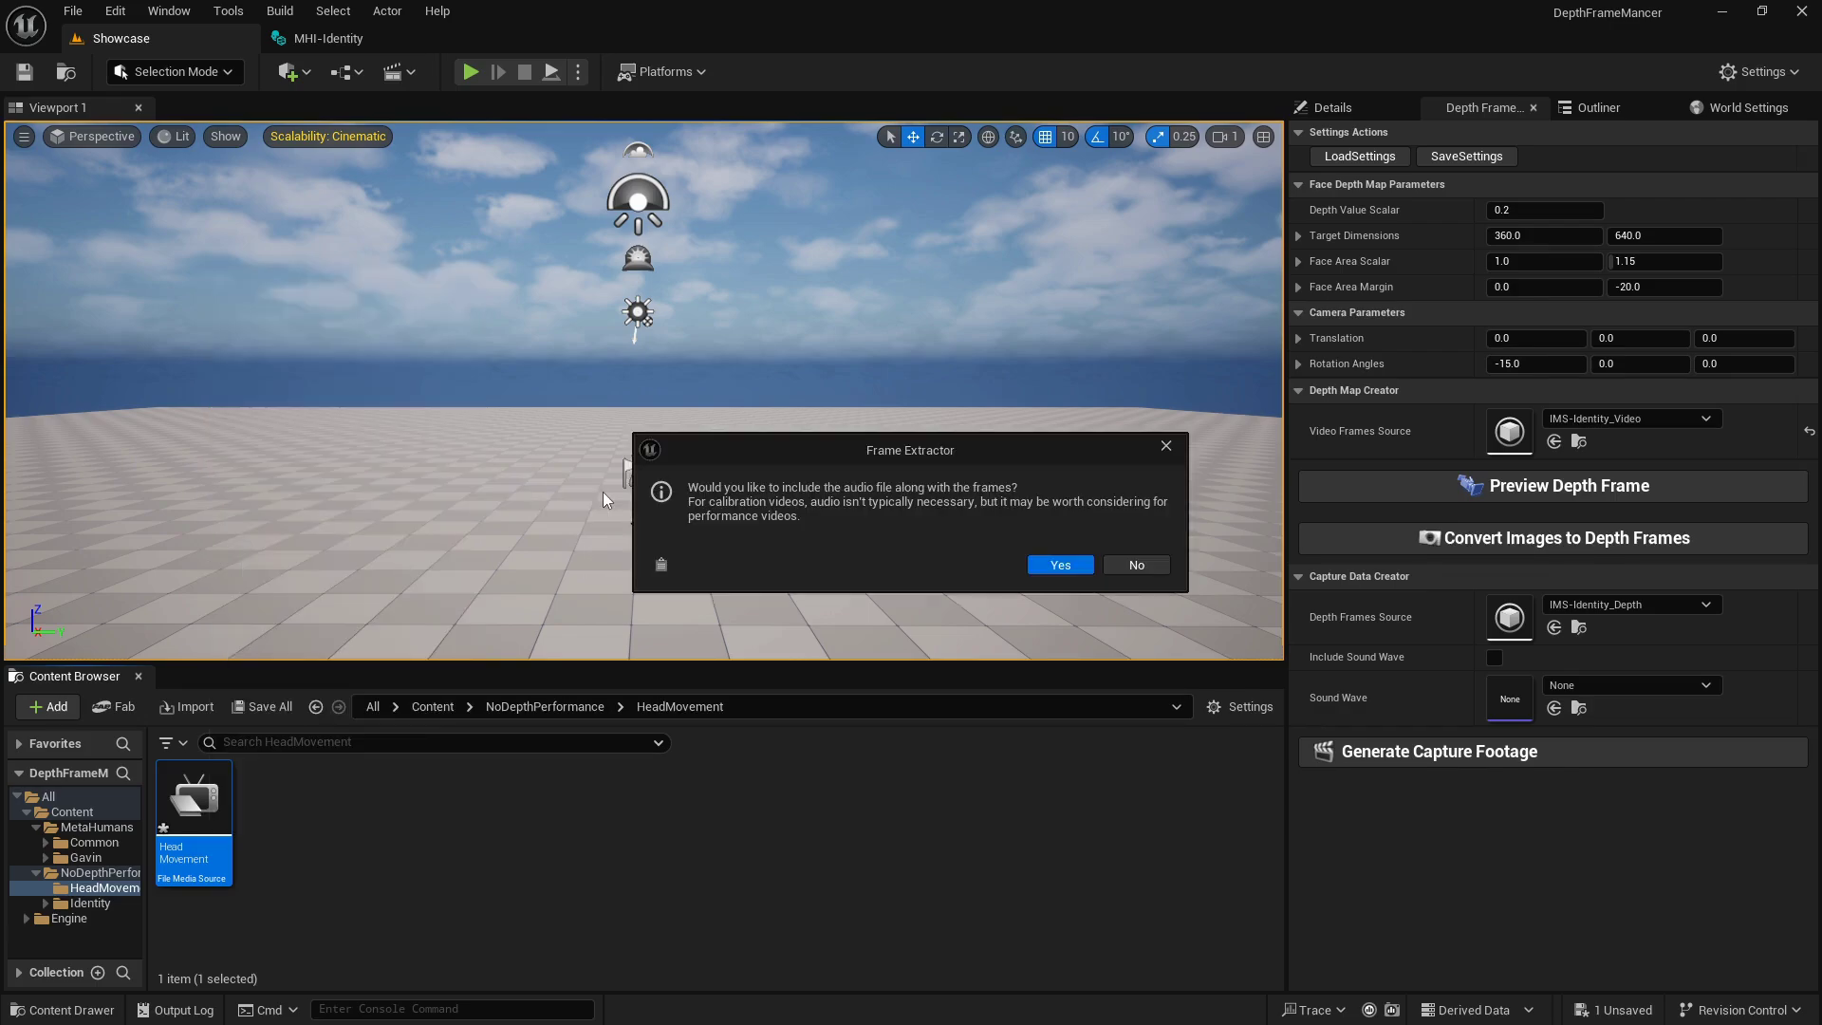
click(1063, 568)
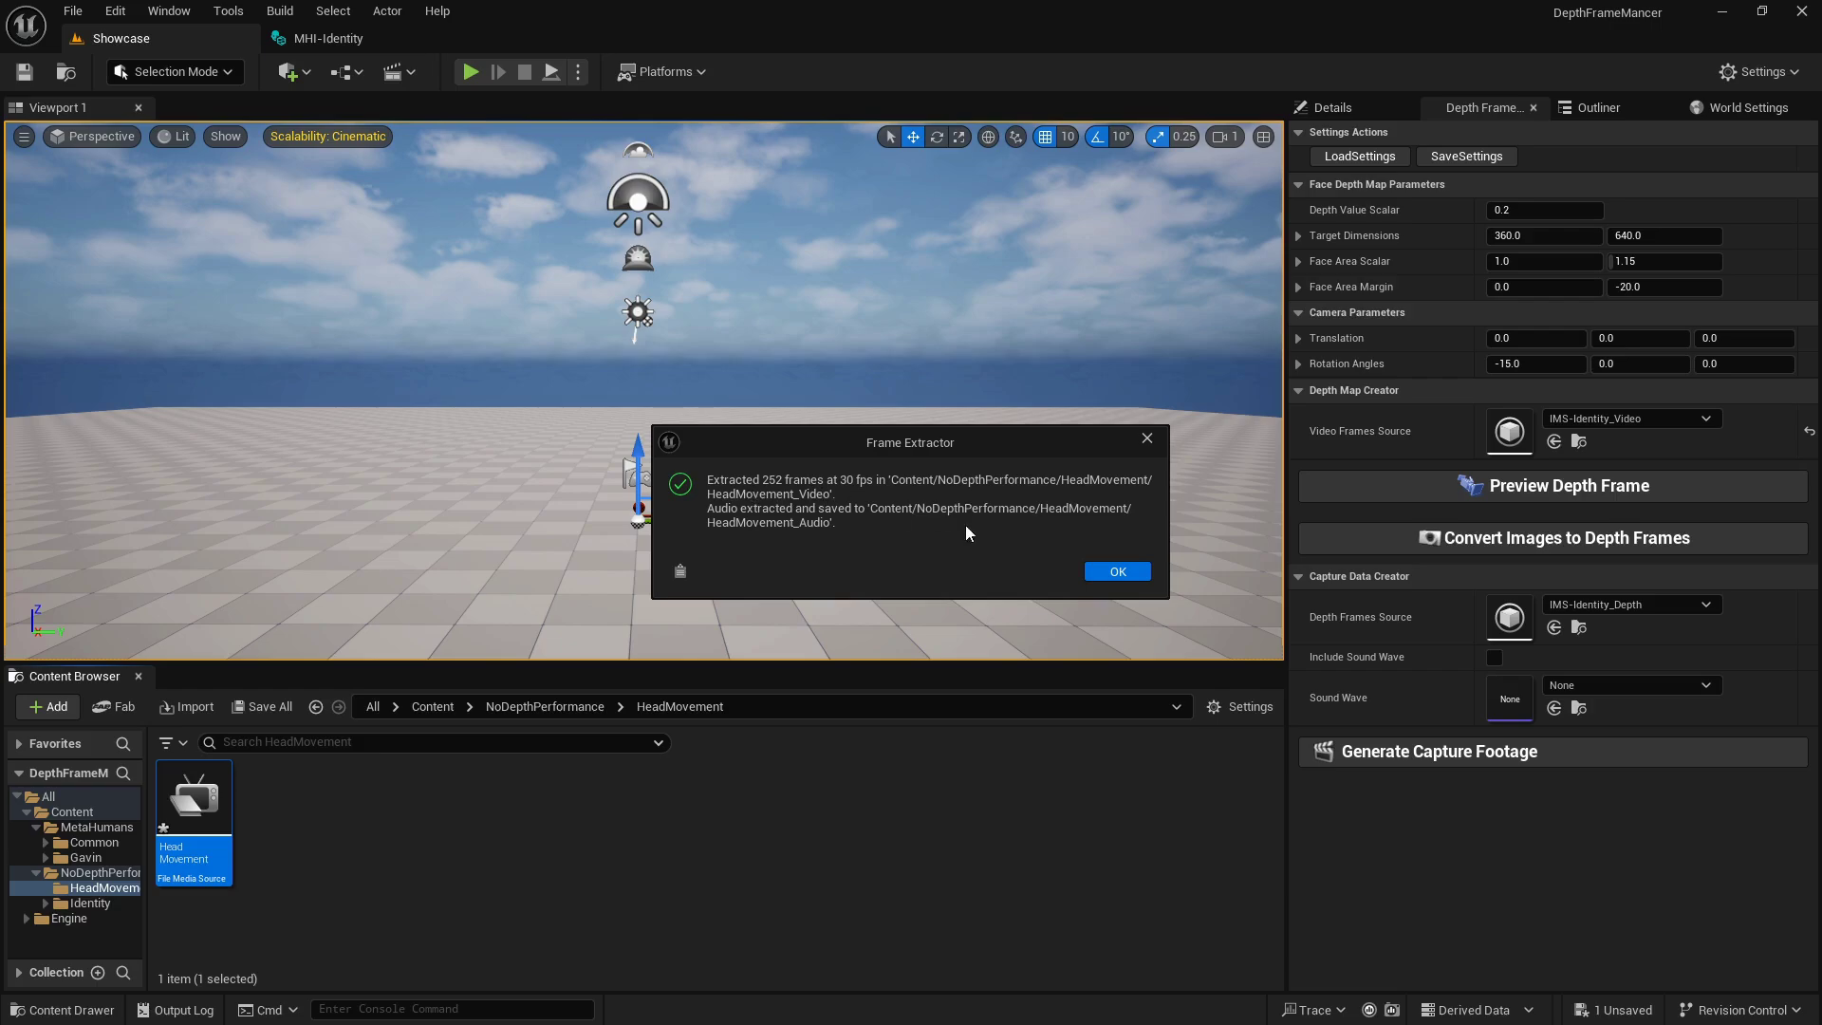
click(1131, 572)
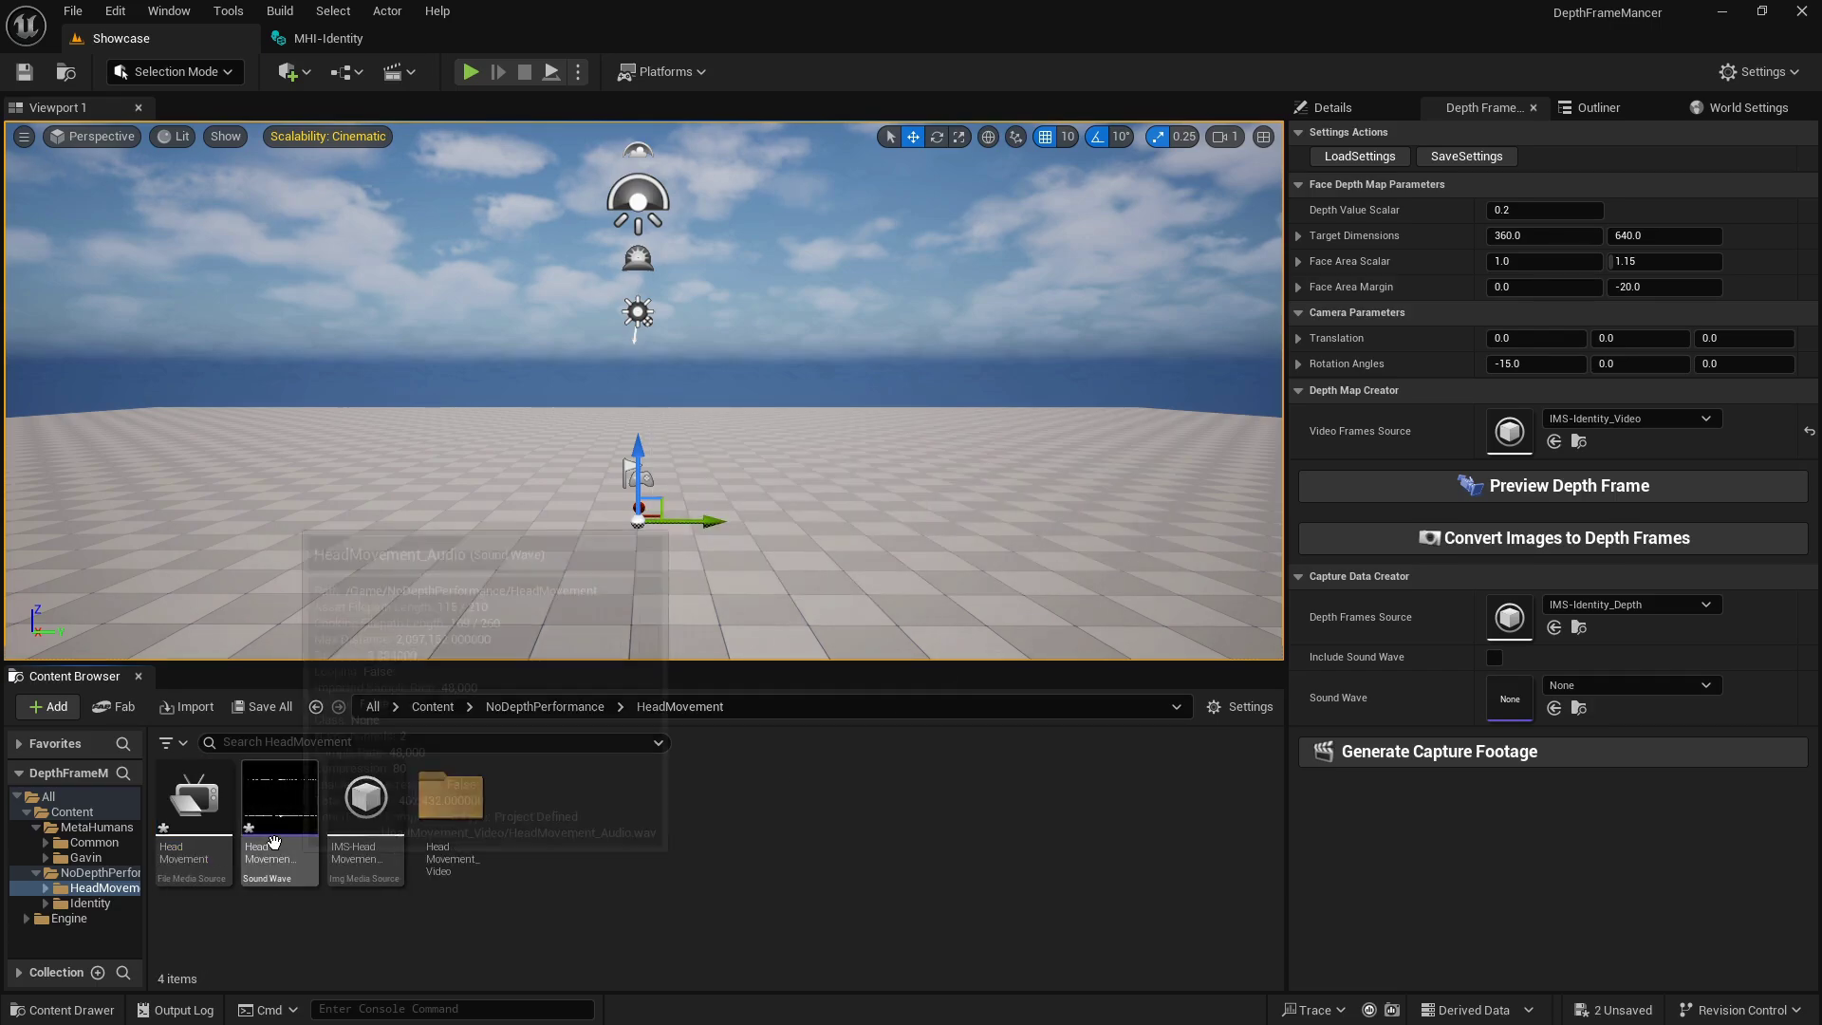
- Save the HeadMovement media source and the HeadMovement_Audio sound wave
mouse_move(273, 837)
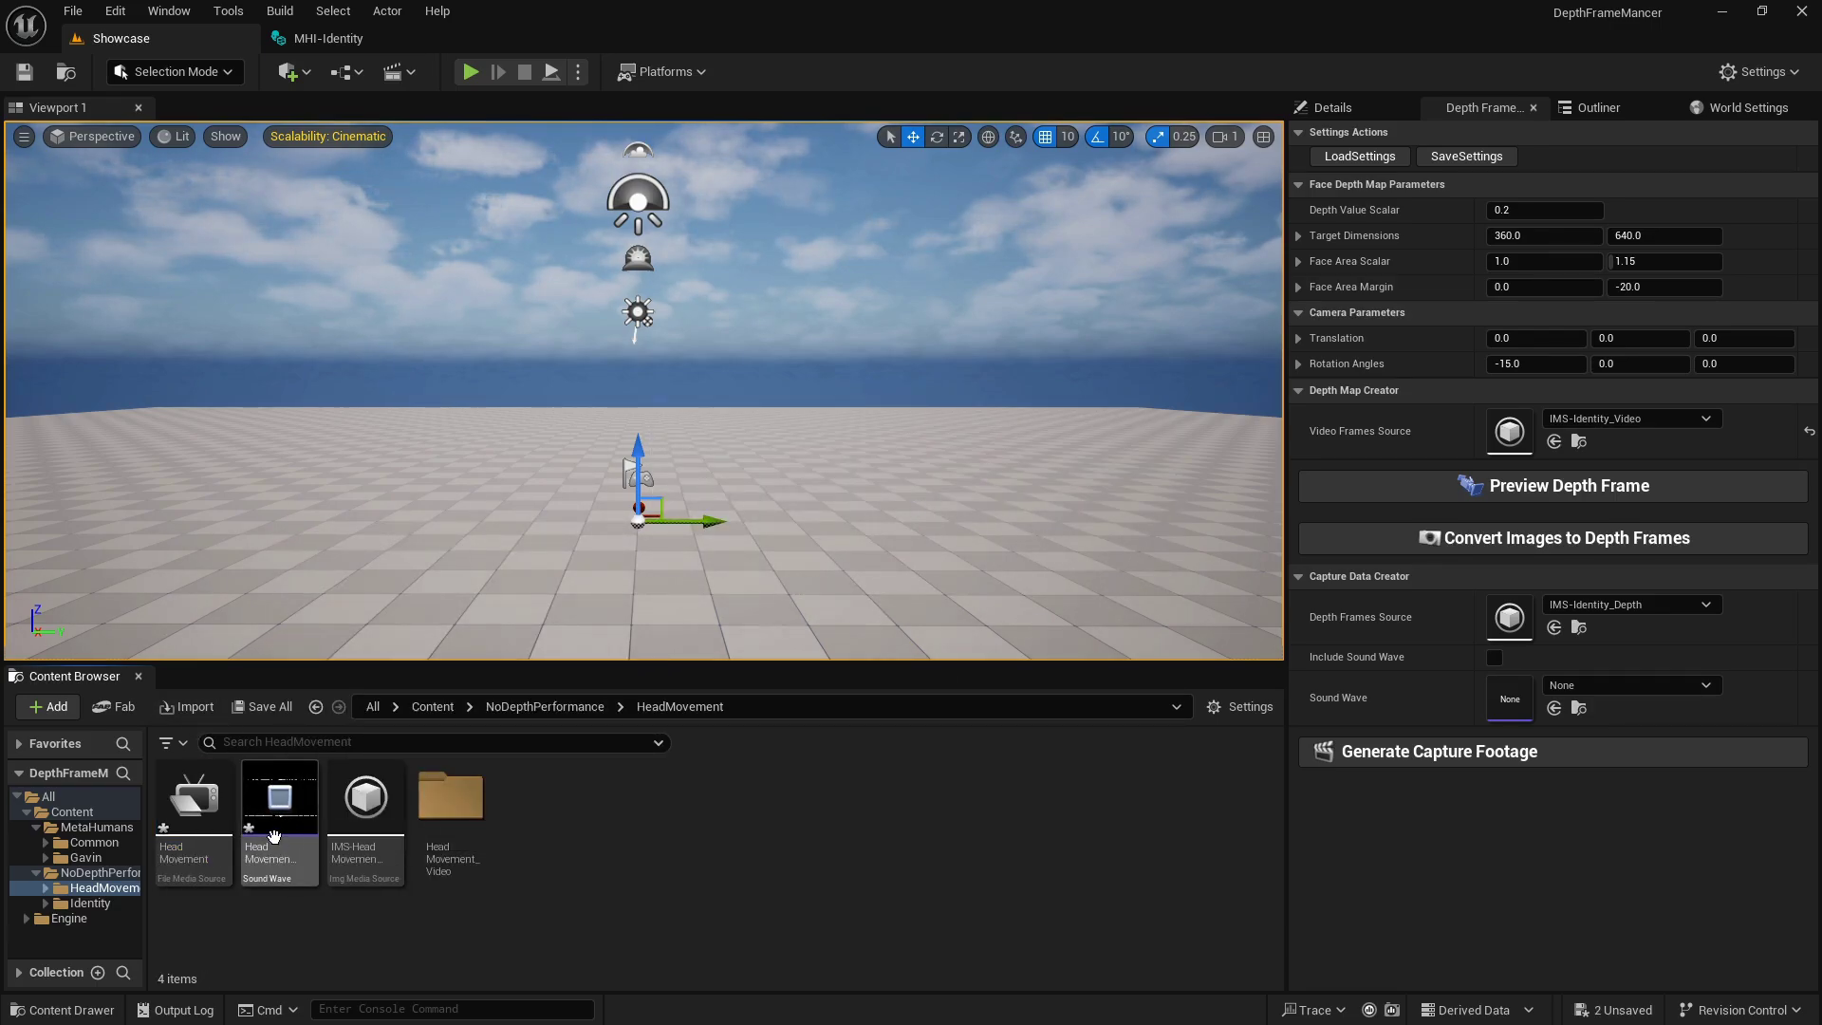
click(269, 708)
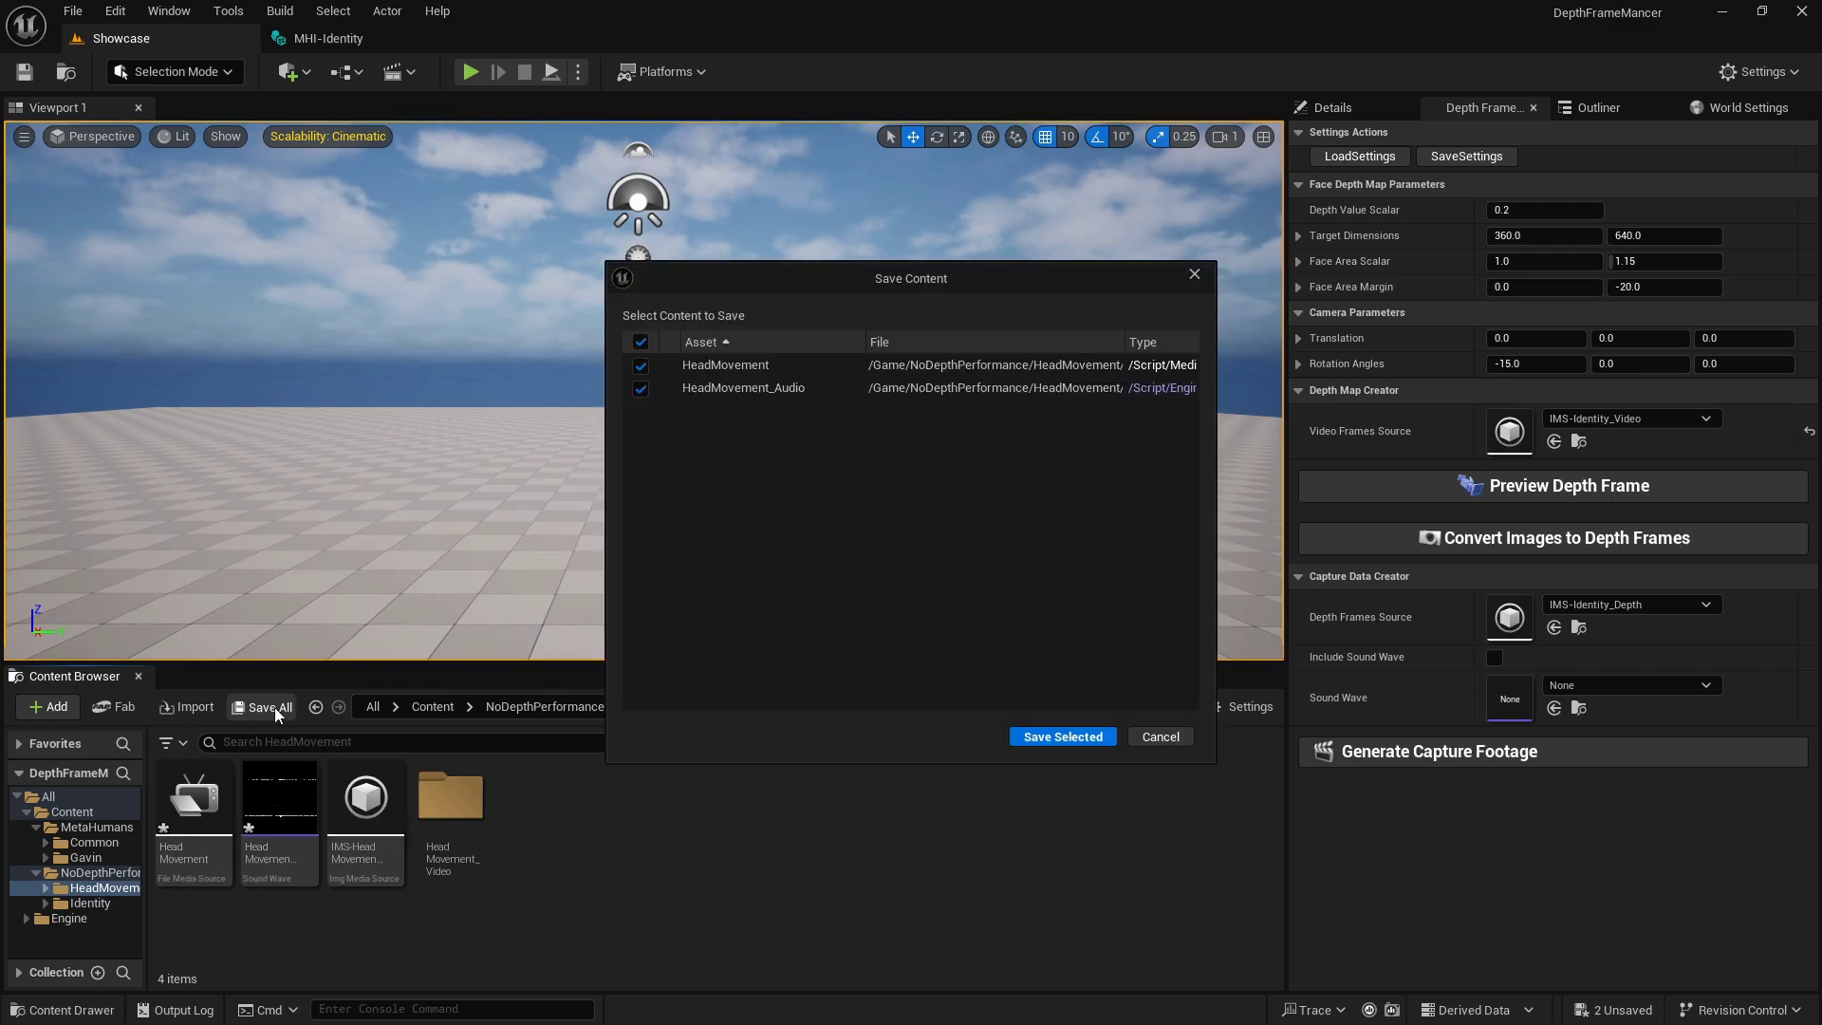
click(1063, 736)
- Start creating depth frames from IMS-HeadMovement_Video, preview a depth frame, and close the preview figure
click(359, 852)
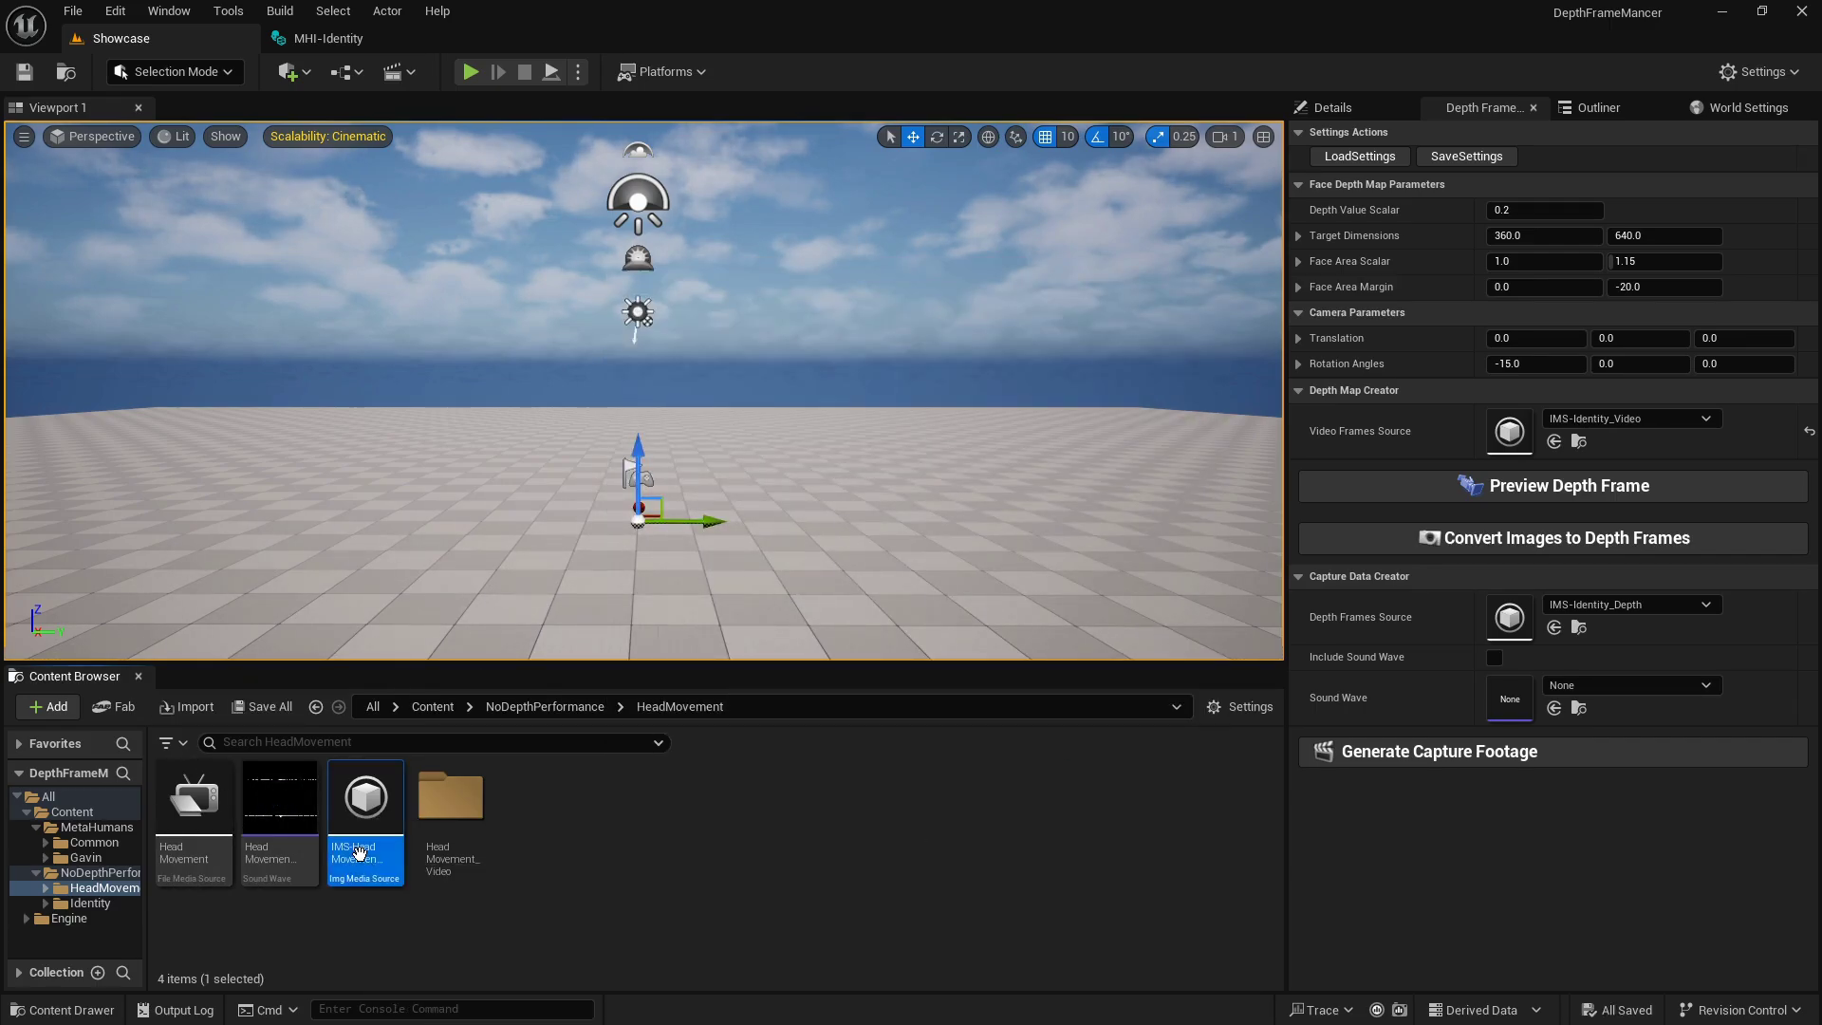
right_click(359, 852)
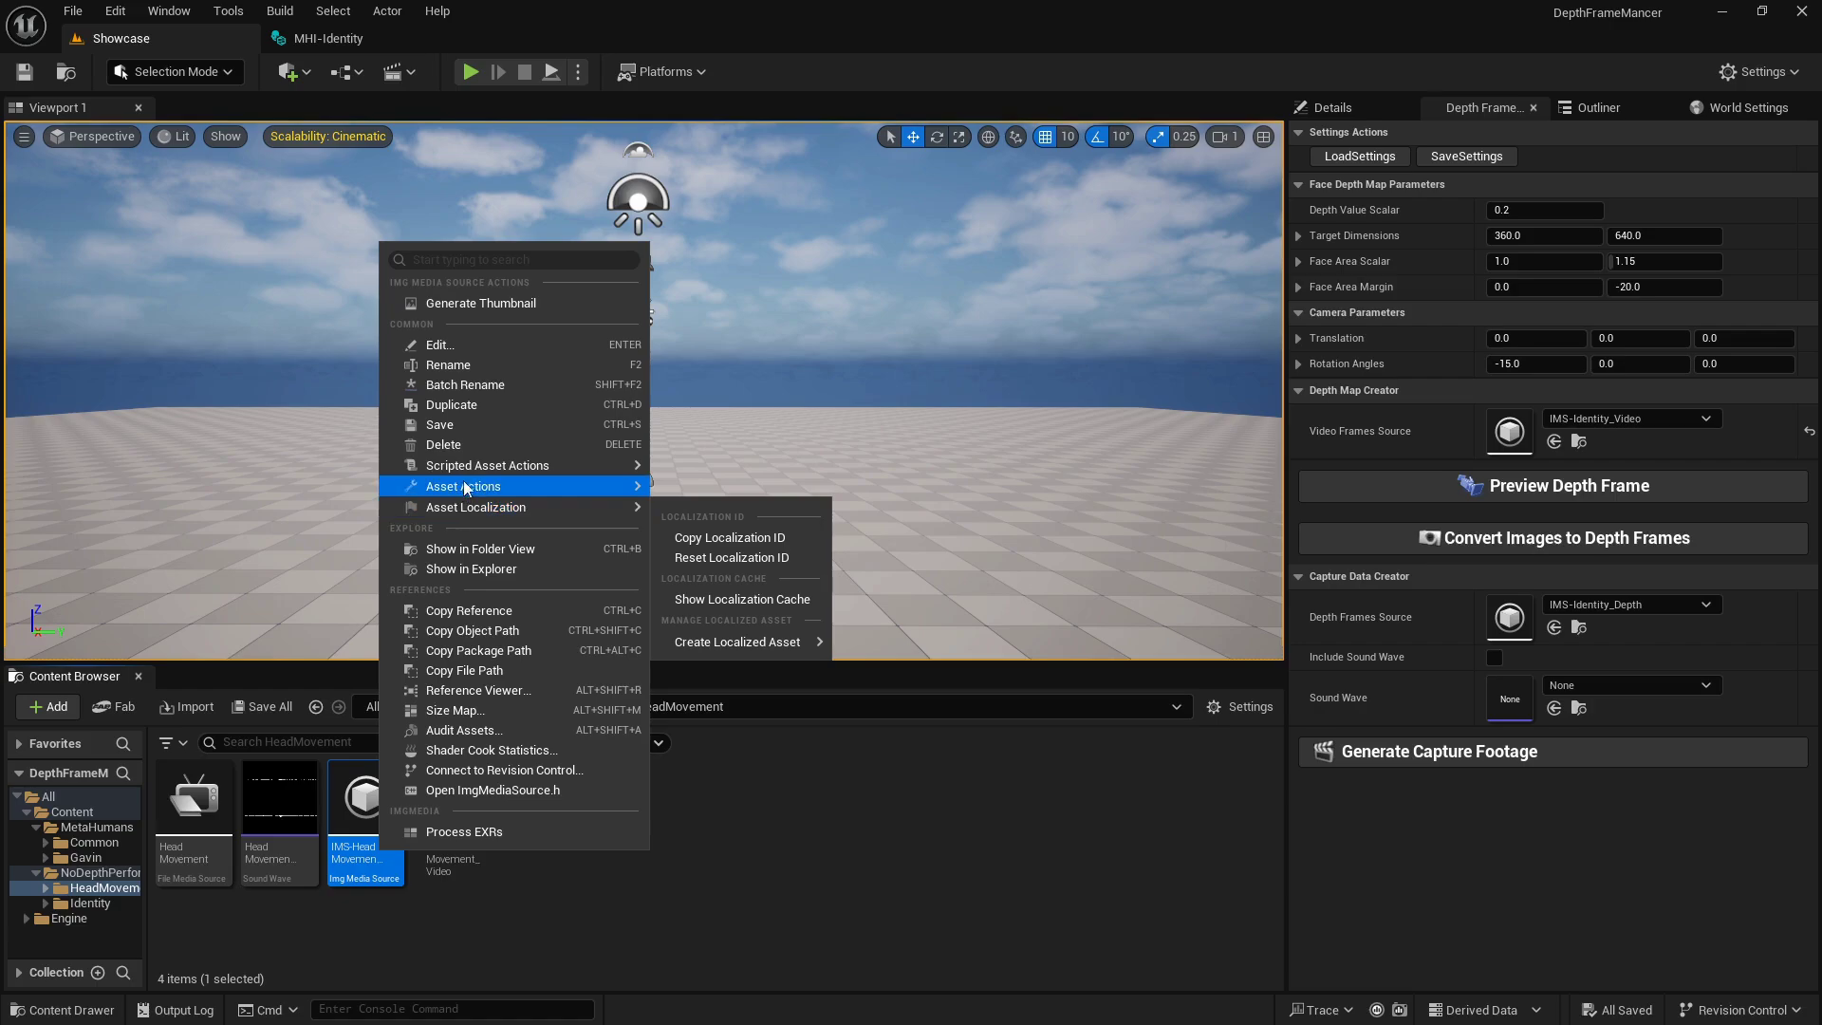
mouse_move(474, 464)
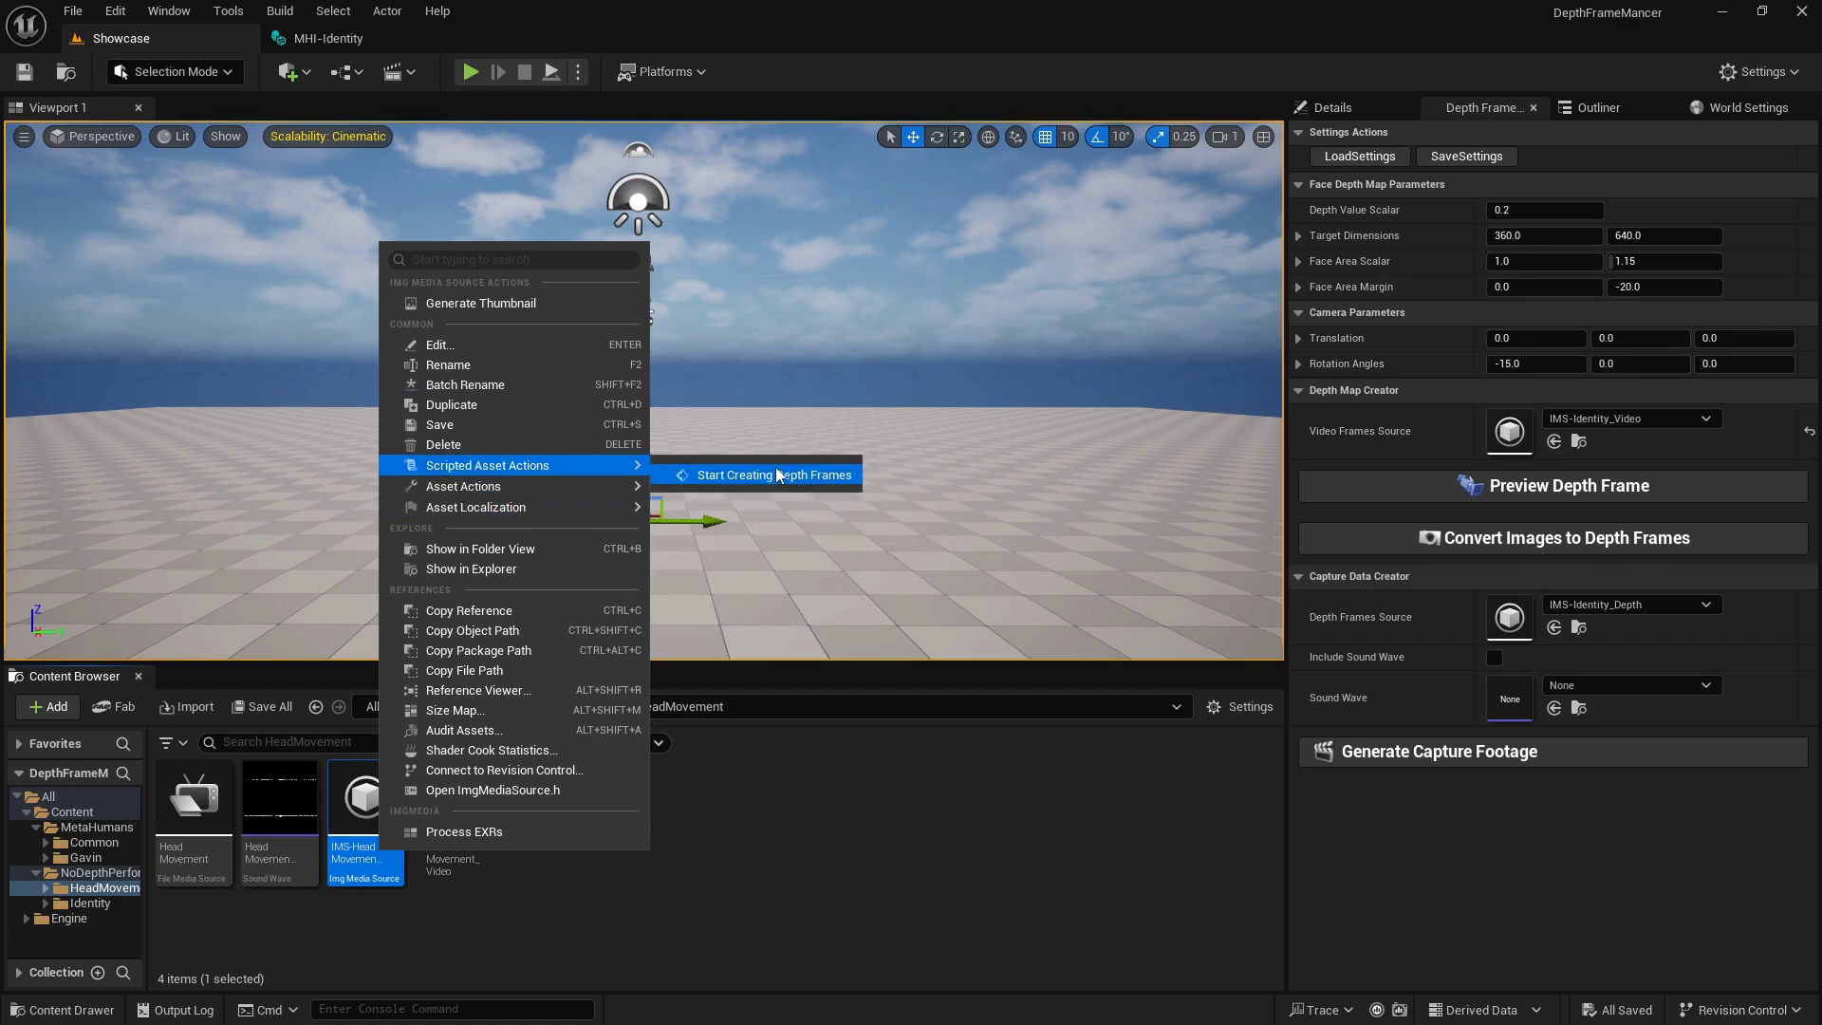
click(776, 474)
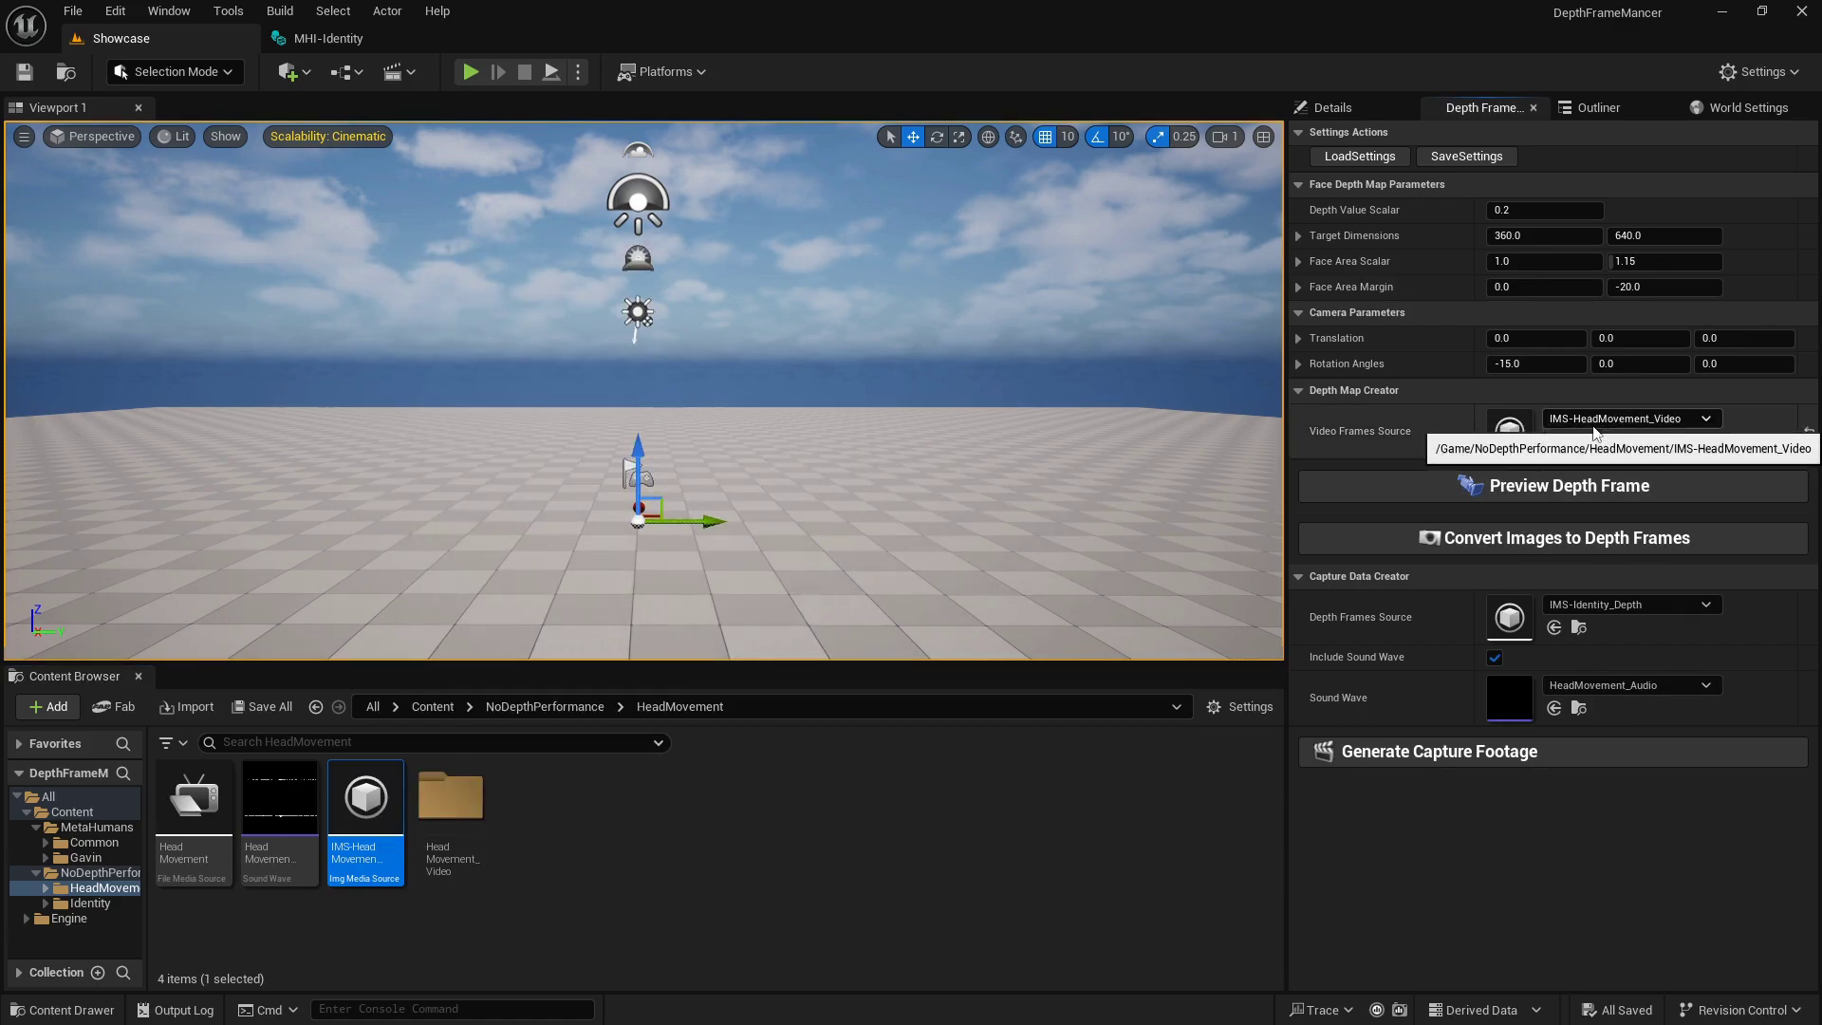
click(1413, 502)
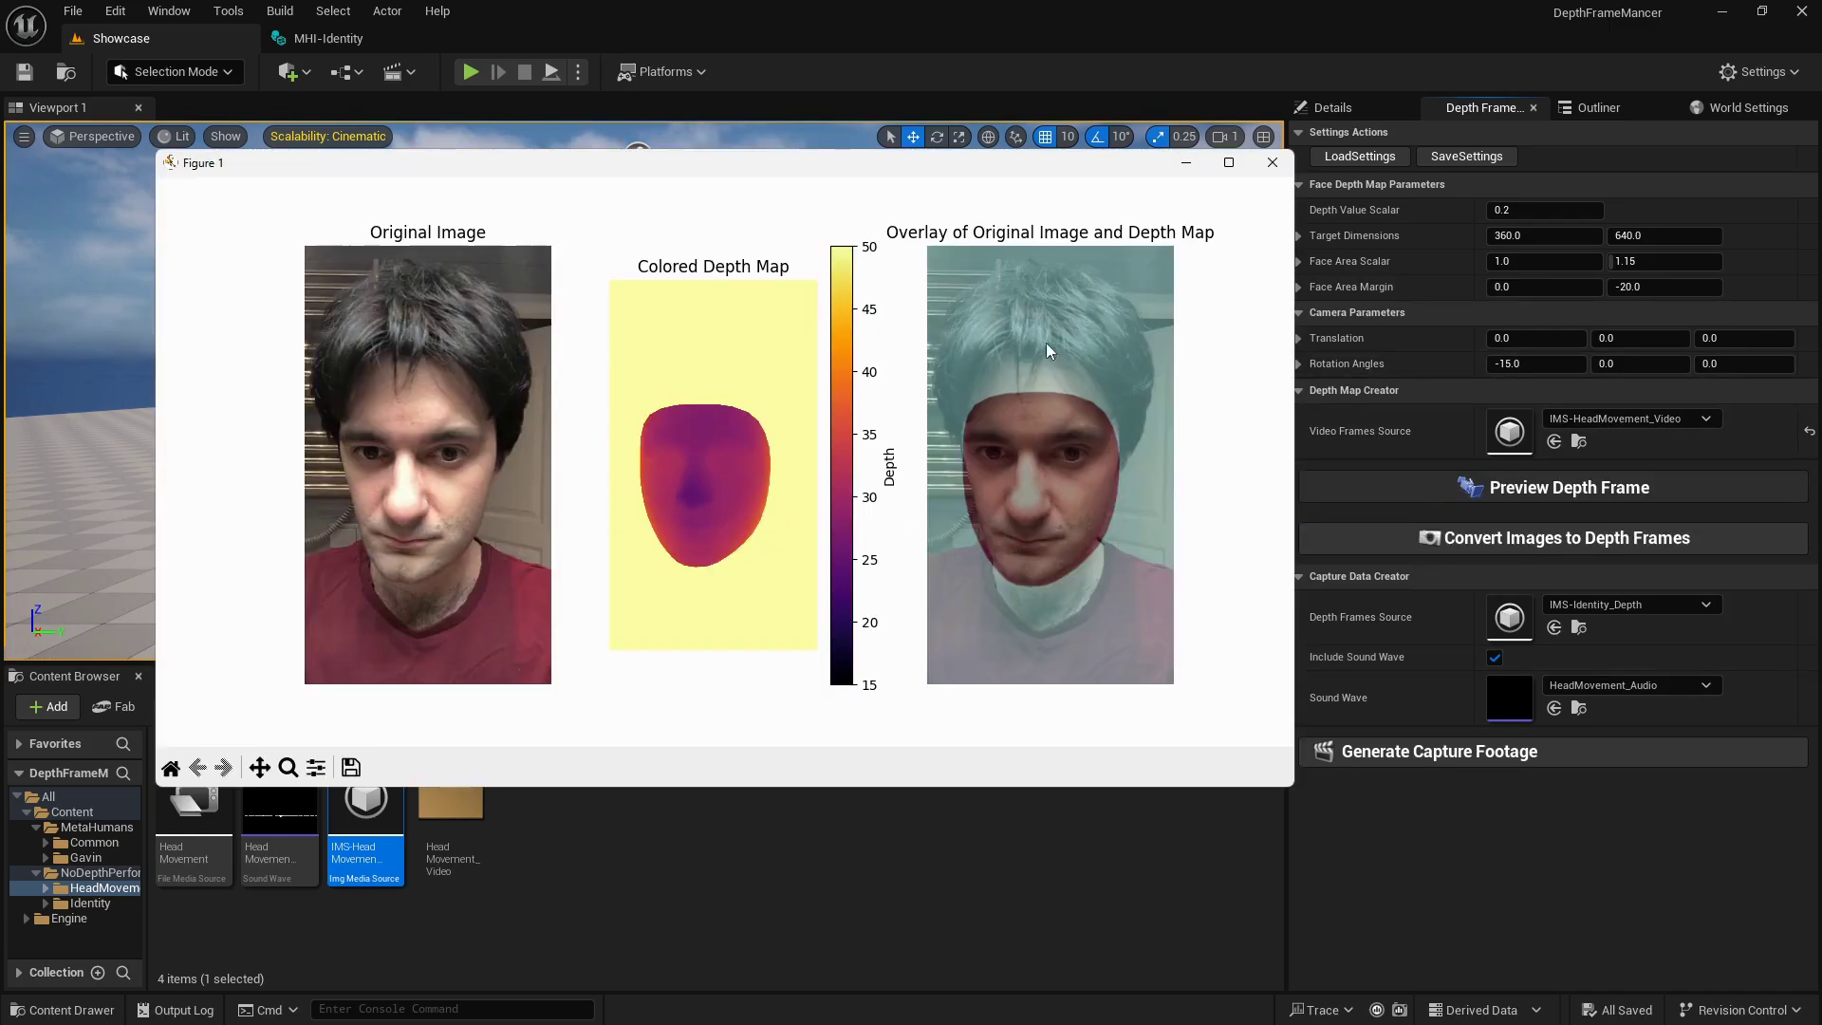
click(1272, 162)
- Convert the head movement images to depth frames and generate the capture footage with HeadMovement_Audio
click(1358, 538)
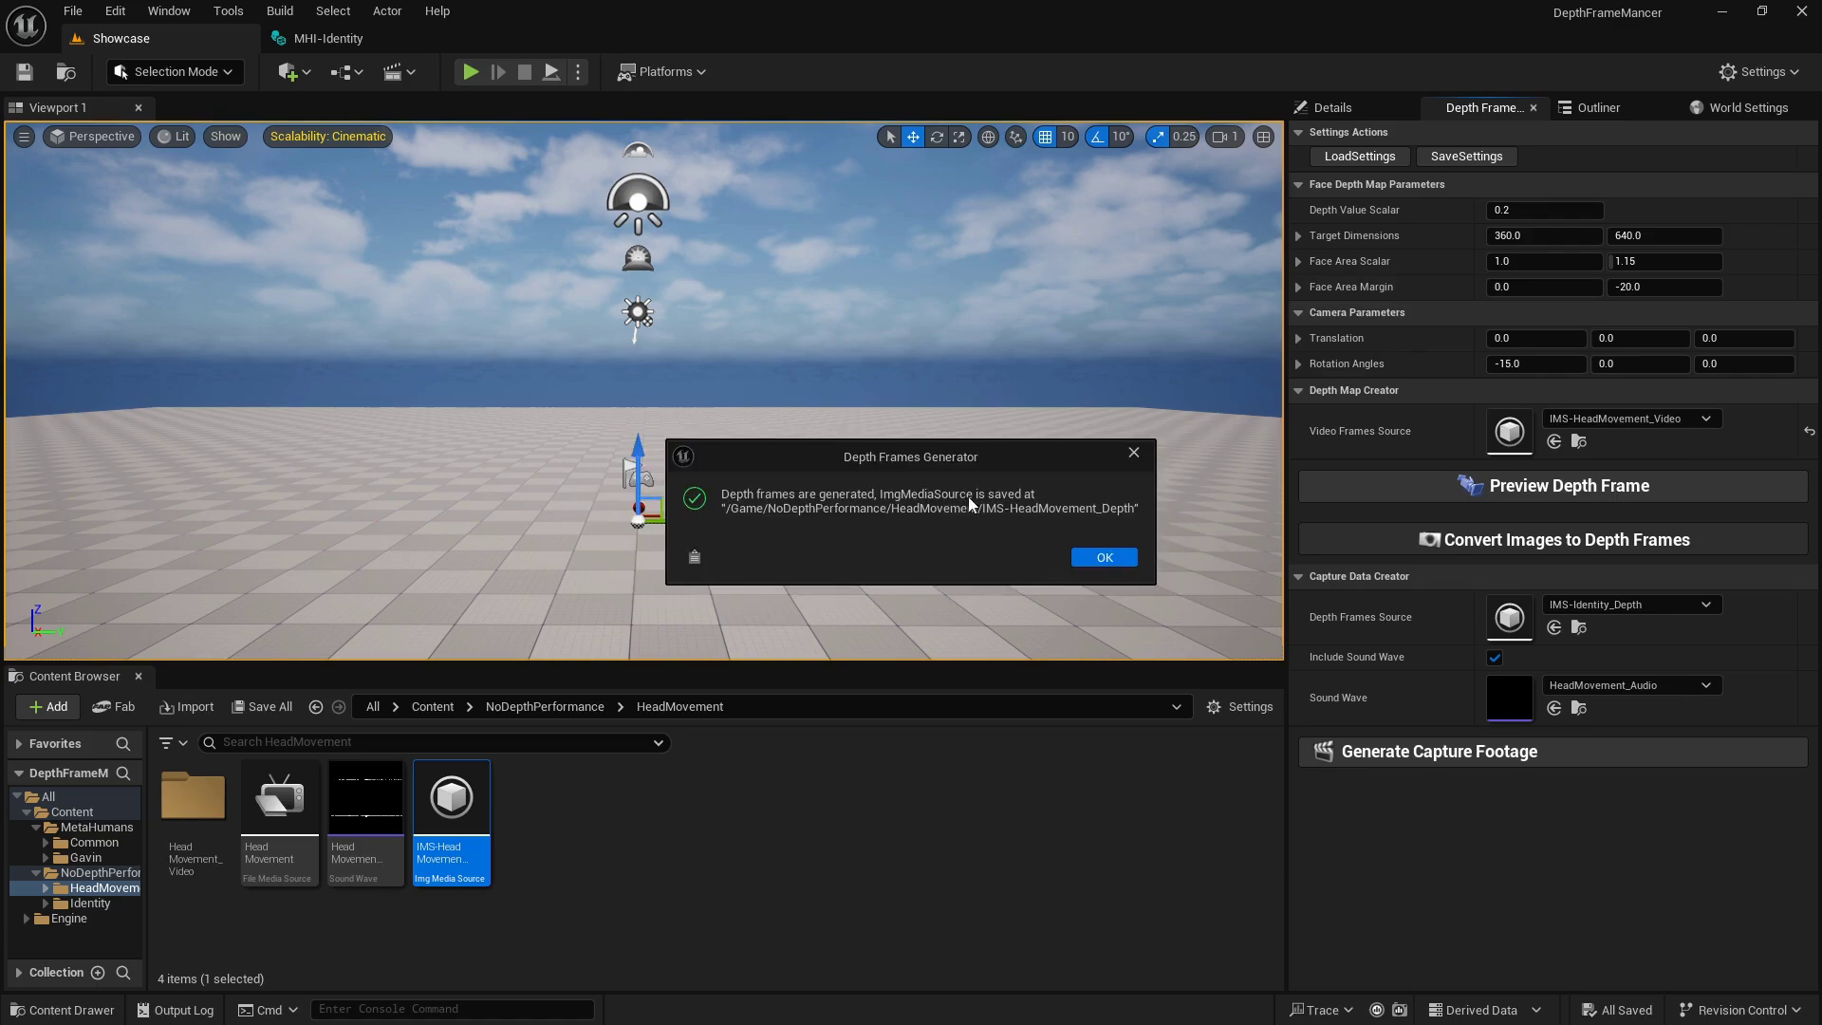
click(1101, 558)
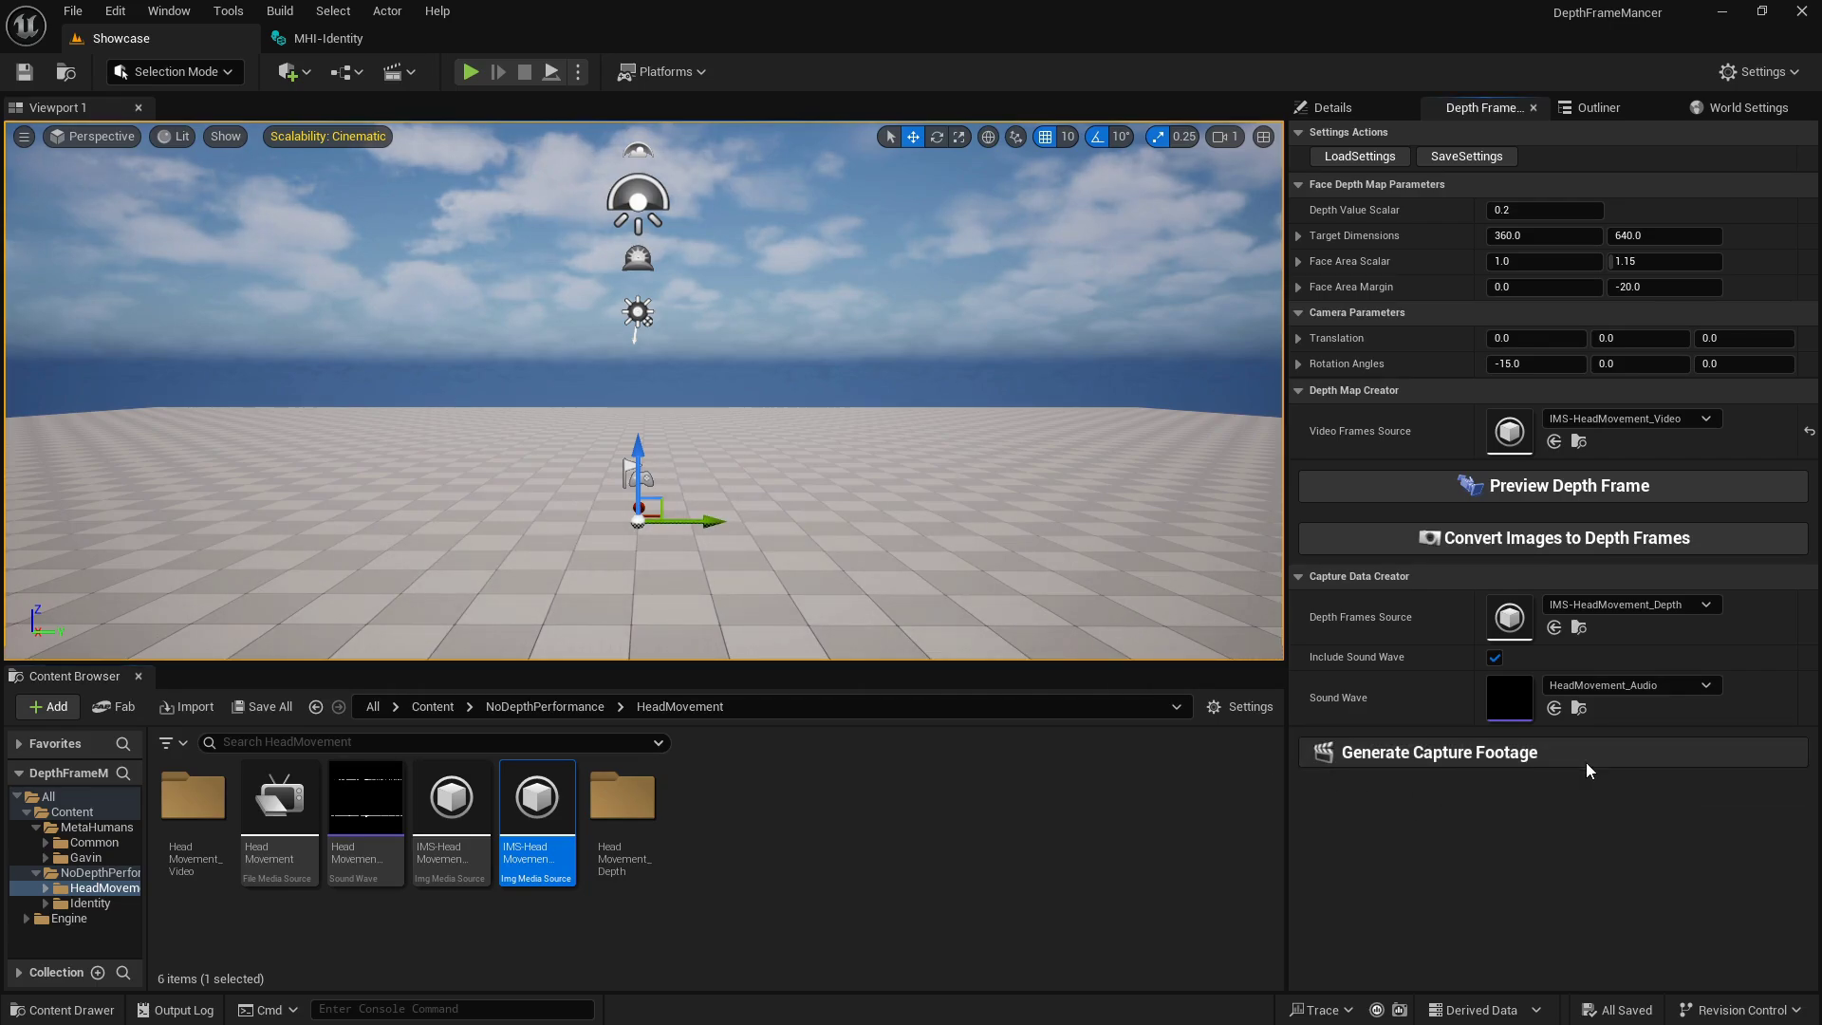
click(1134, 557)
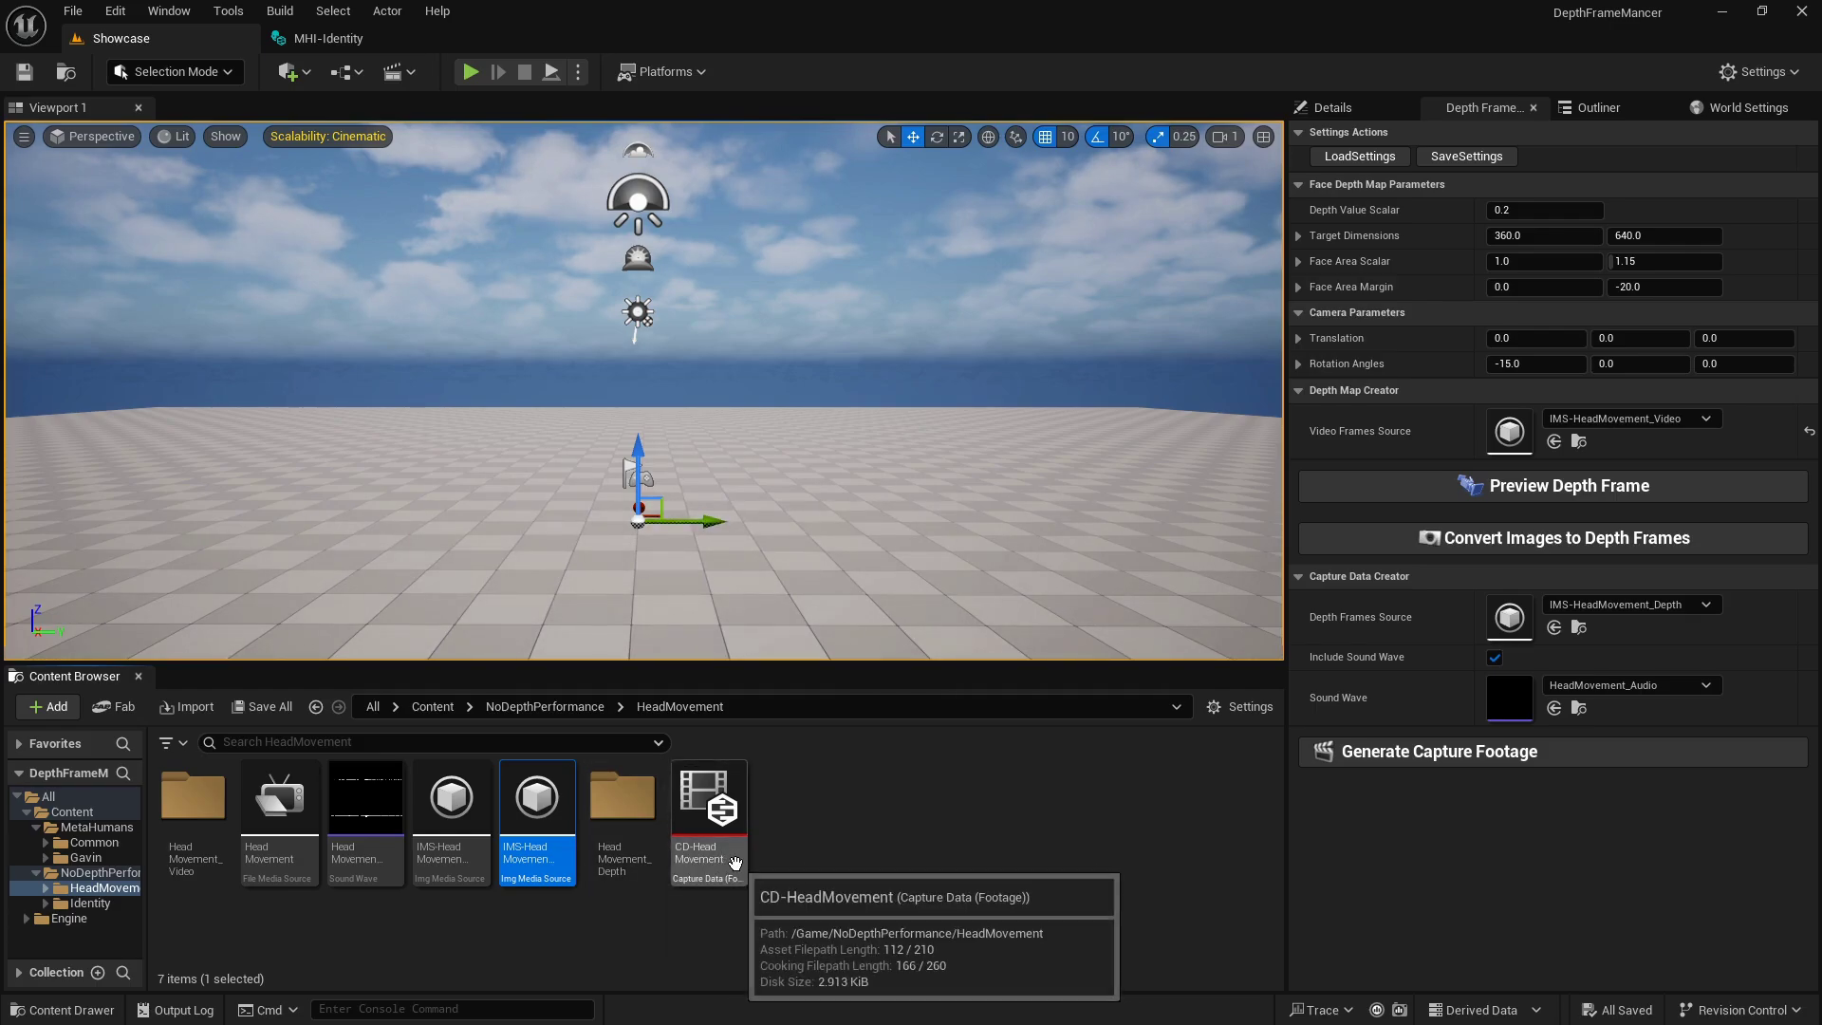
click(866, 866)
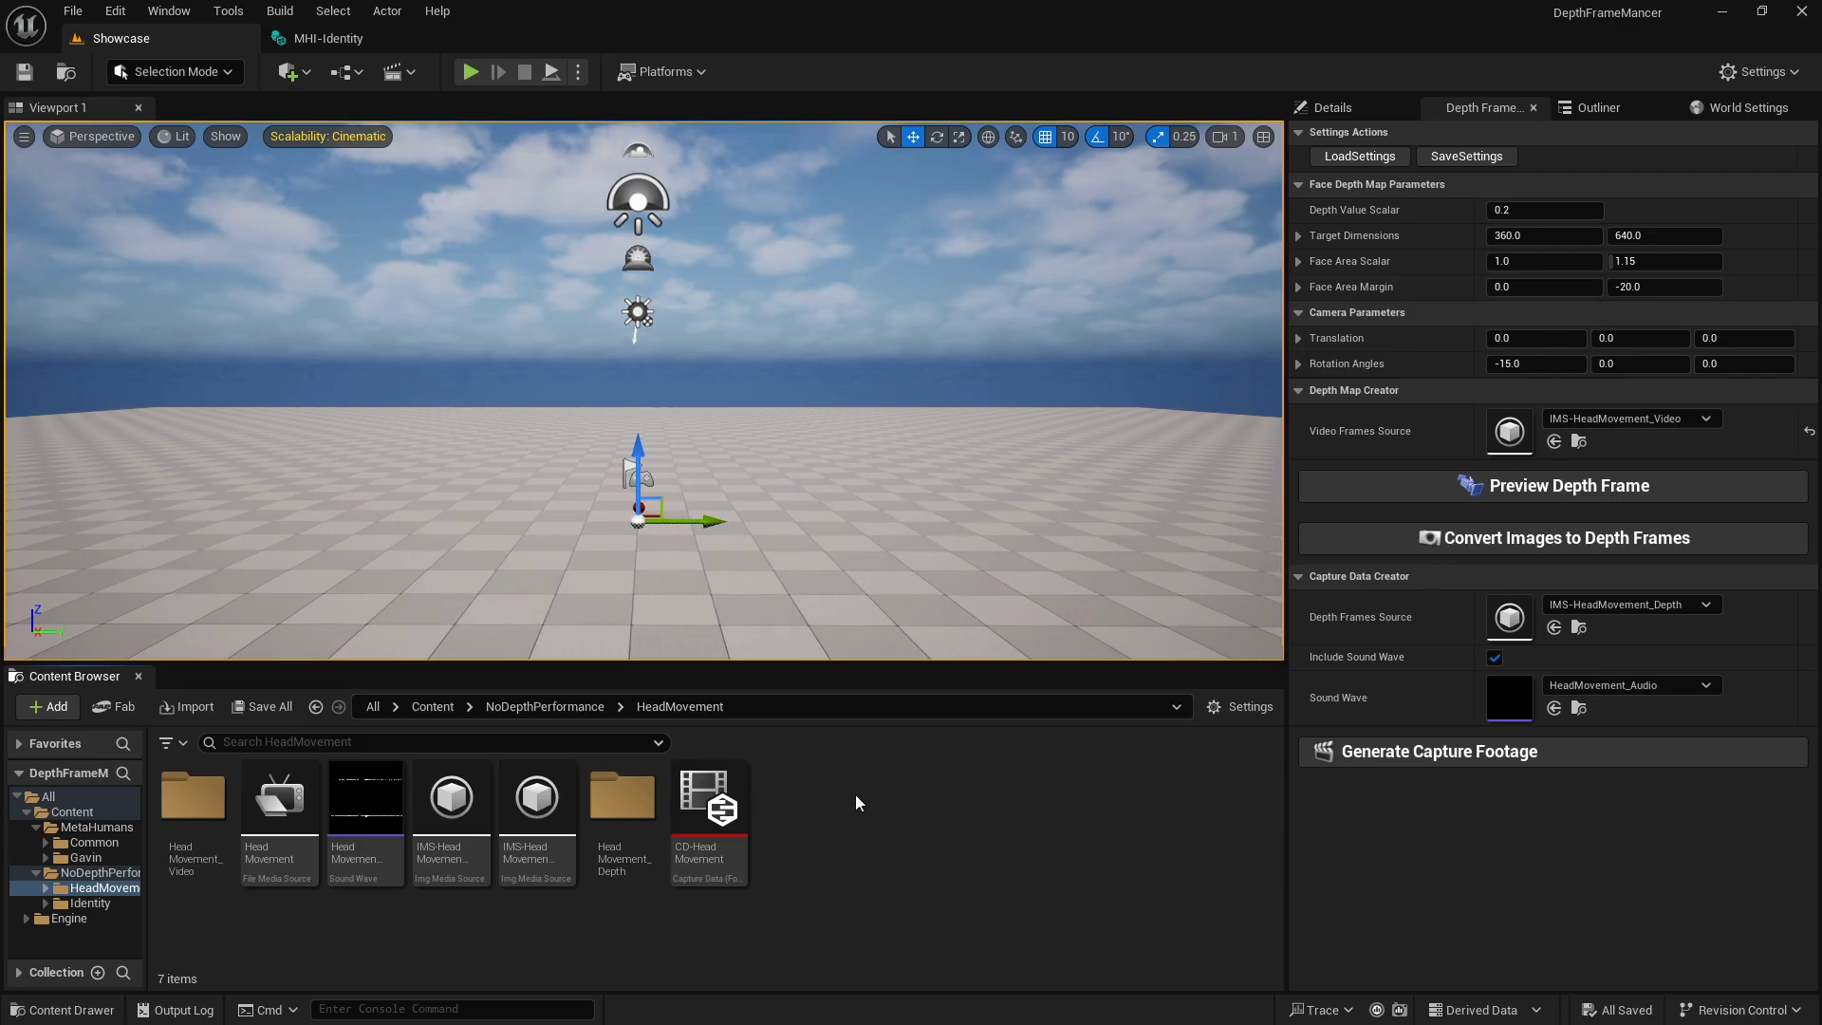
- Create a MetaHuman Performance asset named MP-HeadMovement in the NoDepthPerformance folder and open it
key(alt+Left)
click(436, 834)
right_click(436, 834)
click(452, 830)
right_click(451, 830)
mouse_move(528, 707)
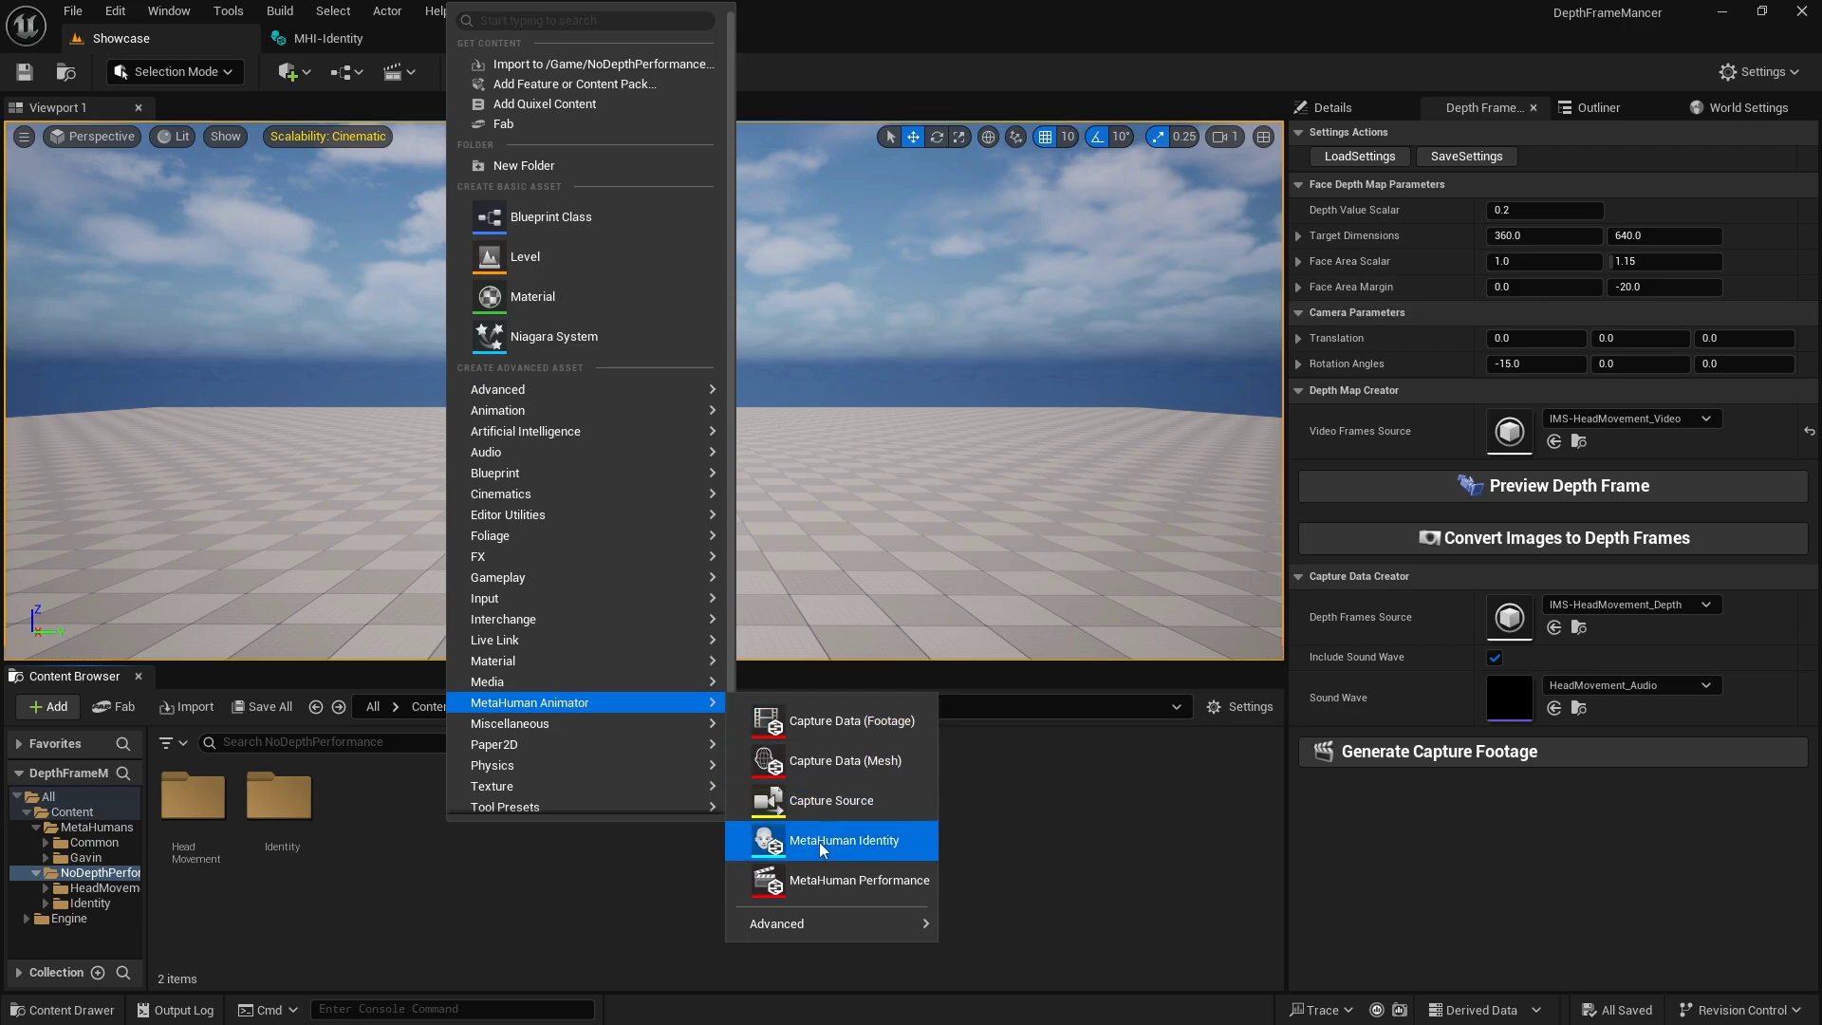
click(886, 894)
text(MP-Head)
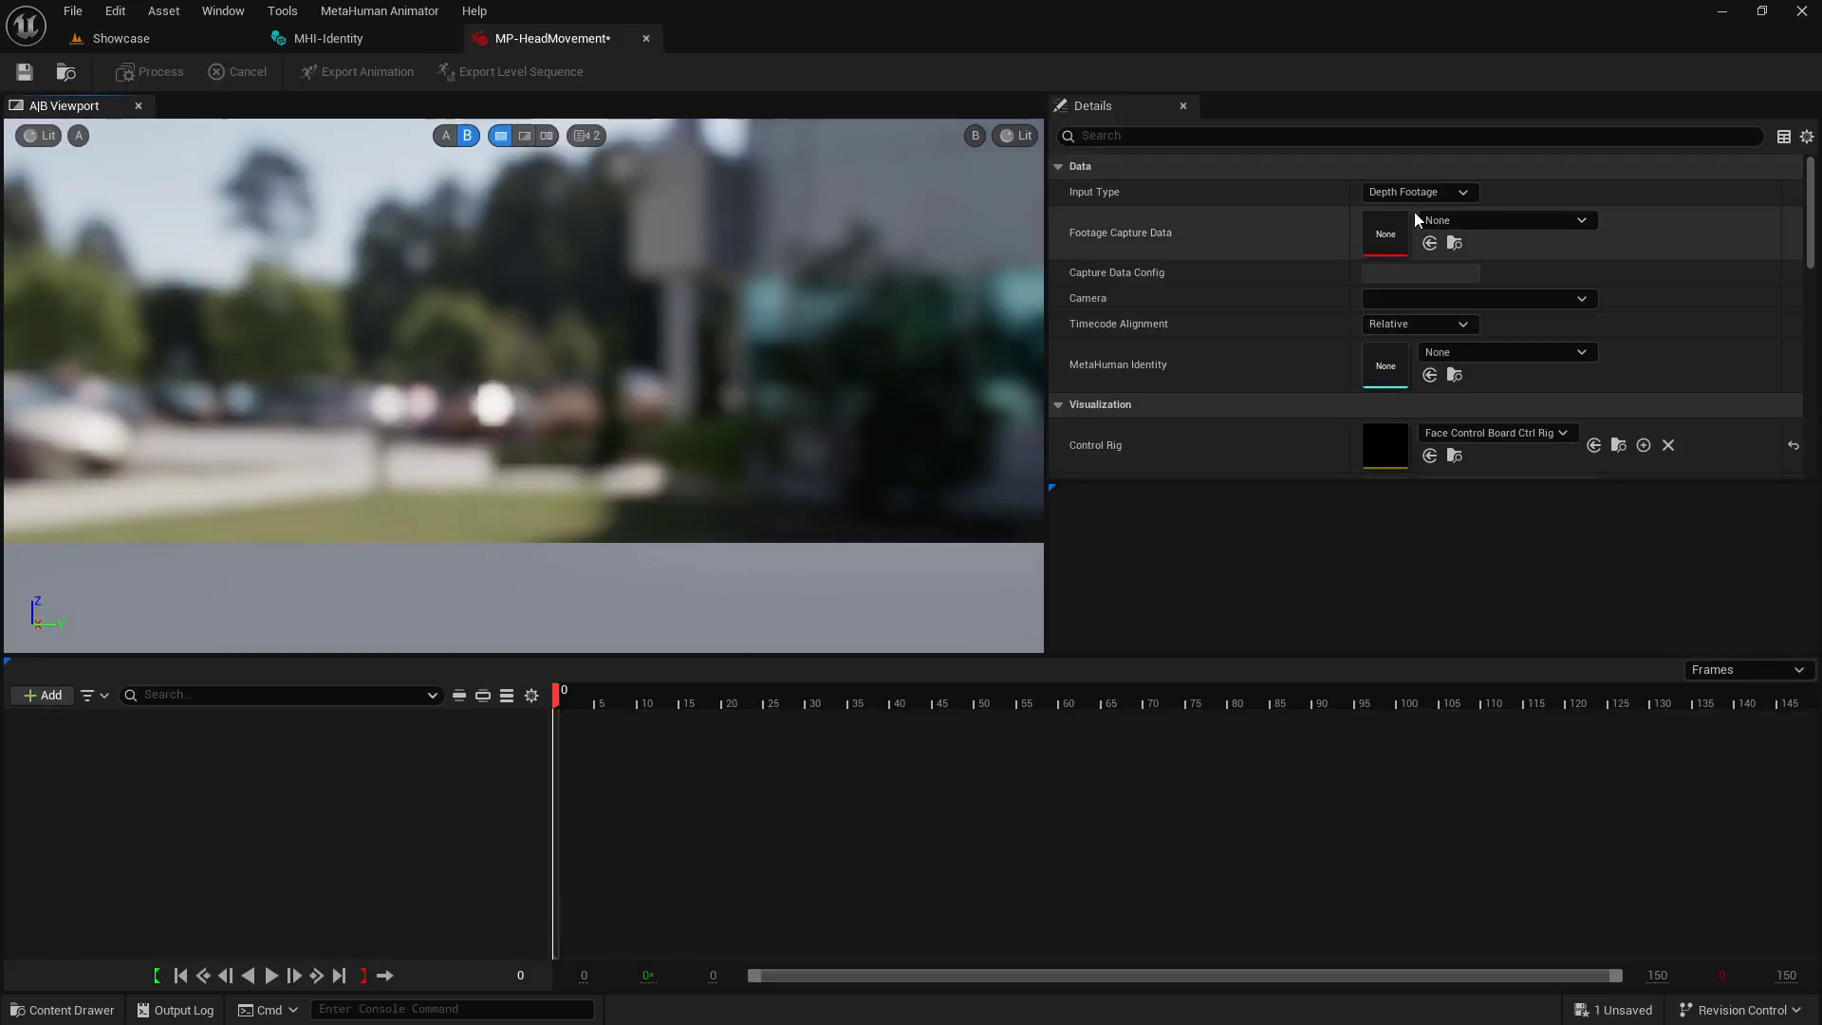
- Assign CD-HeadMovement as footage capture data and MHI-Identity as the MetaHuman Identity, accepting the audio clock source
click(1479, 224)
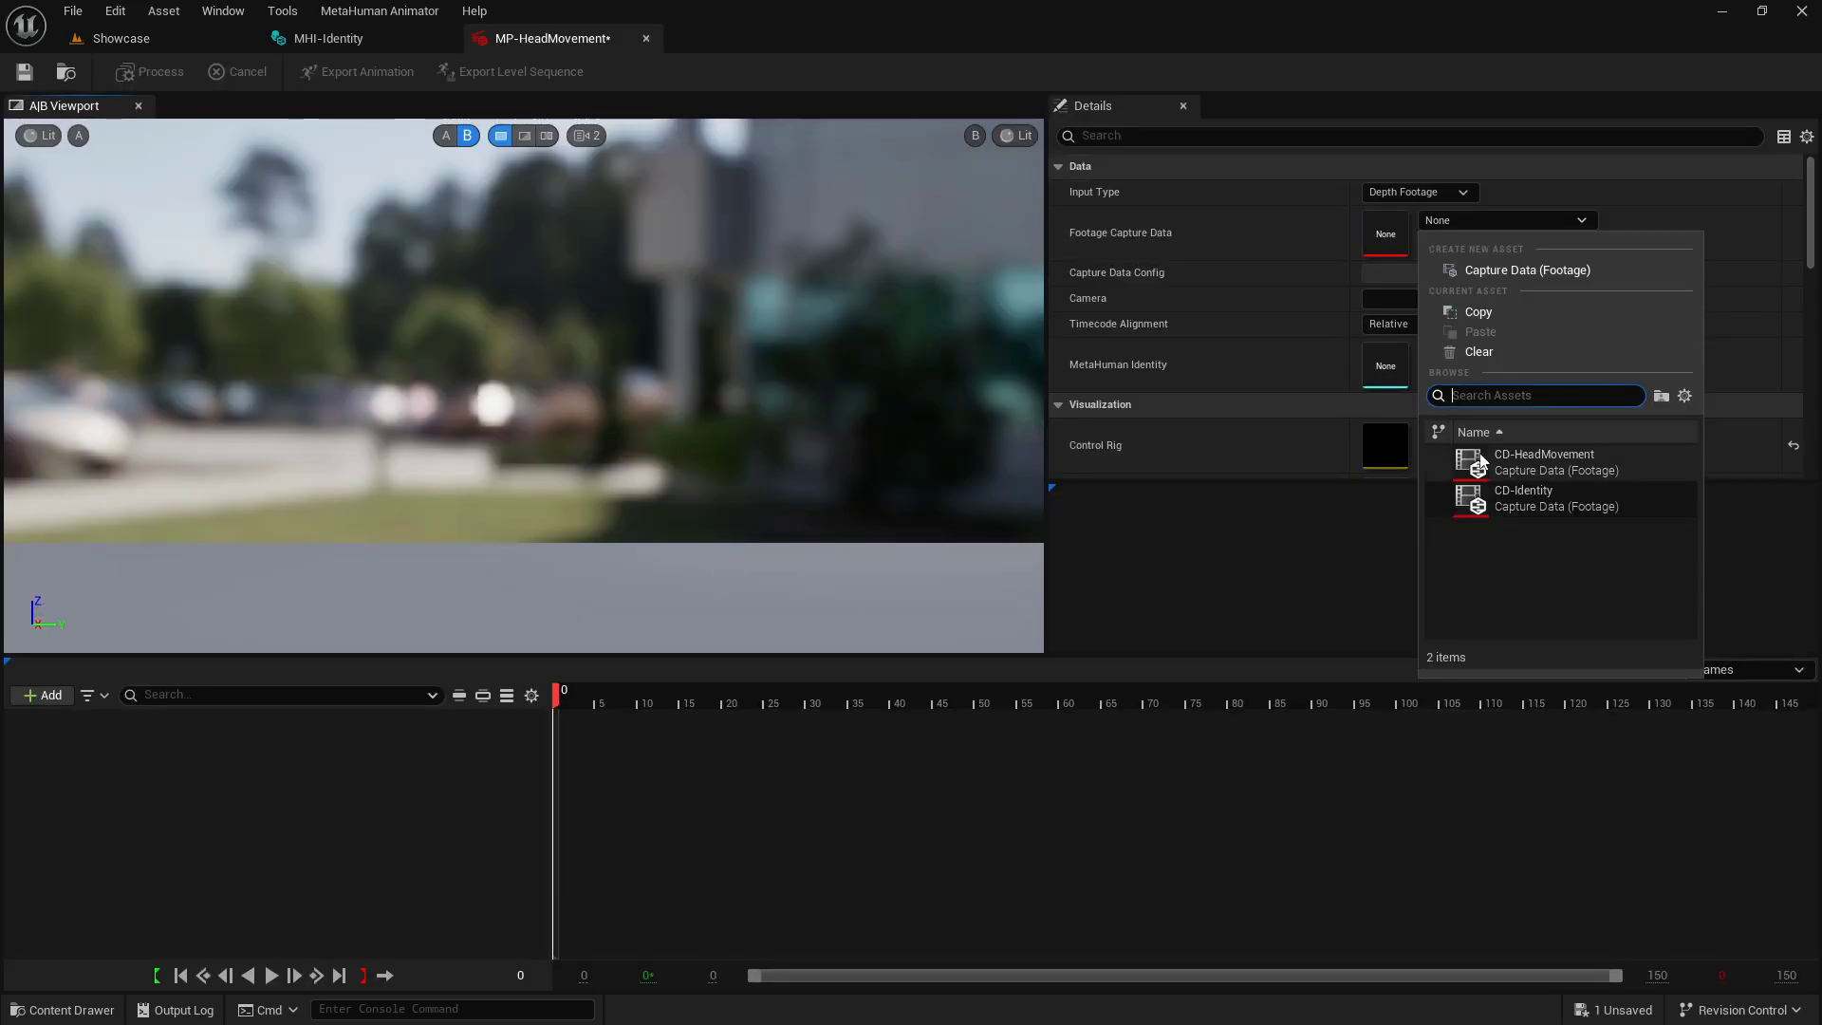
click(1576, 459)
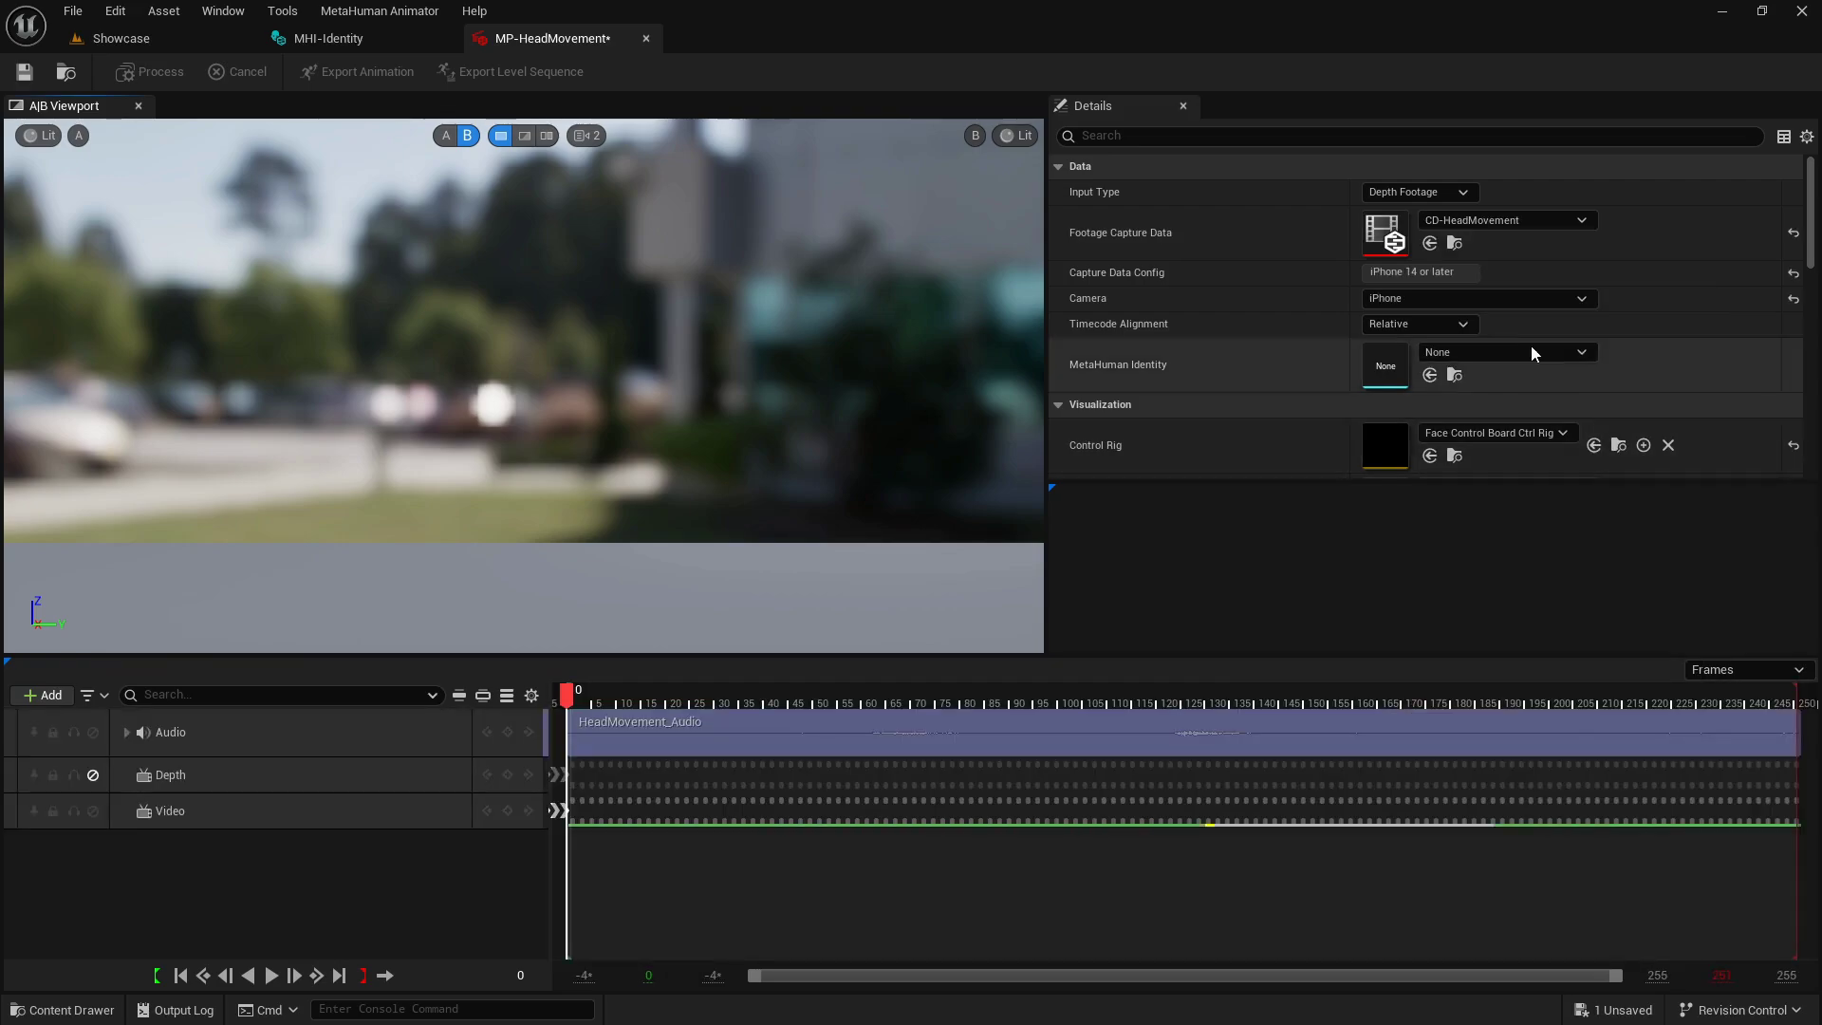
click(1499, 351)
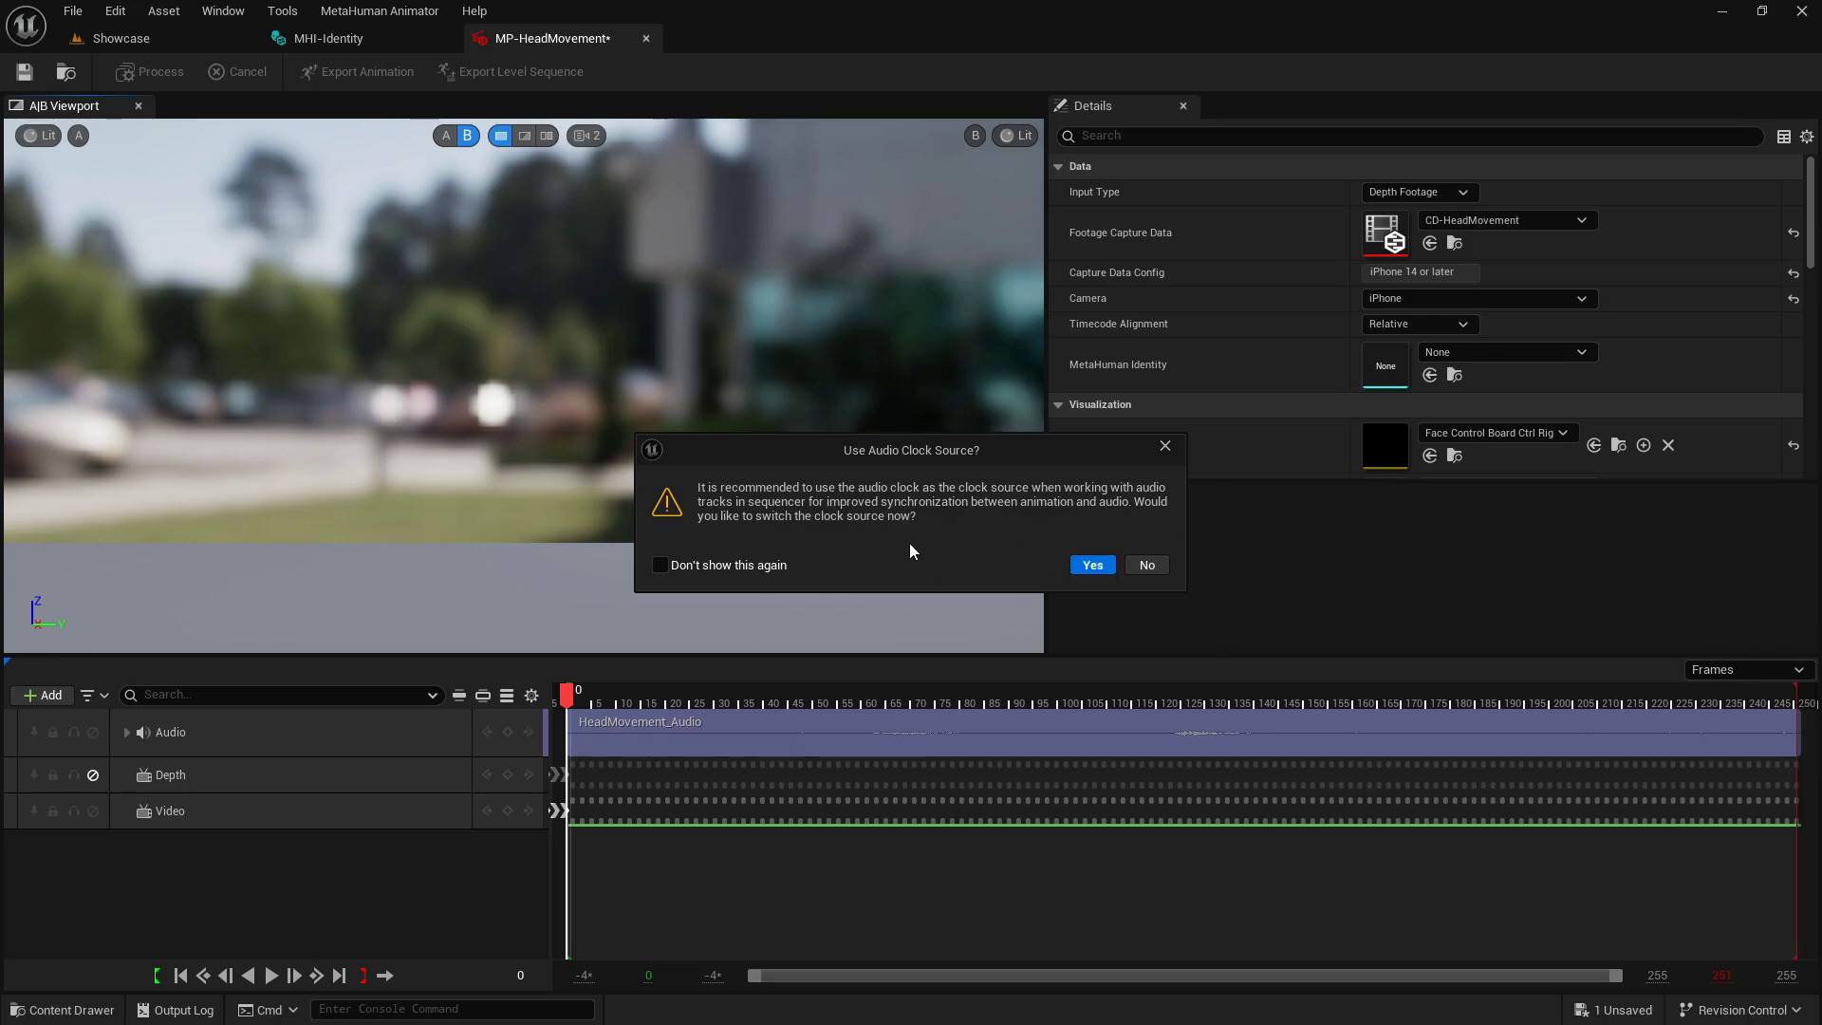
click(1091, 566)
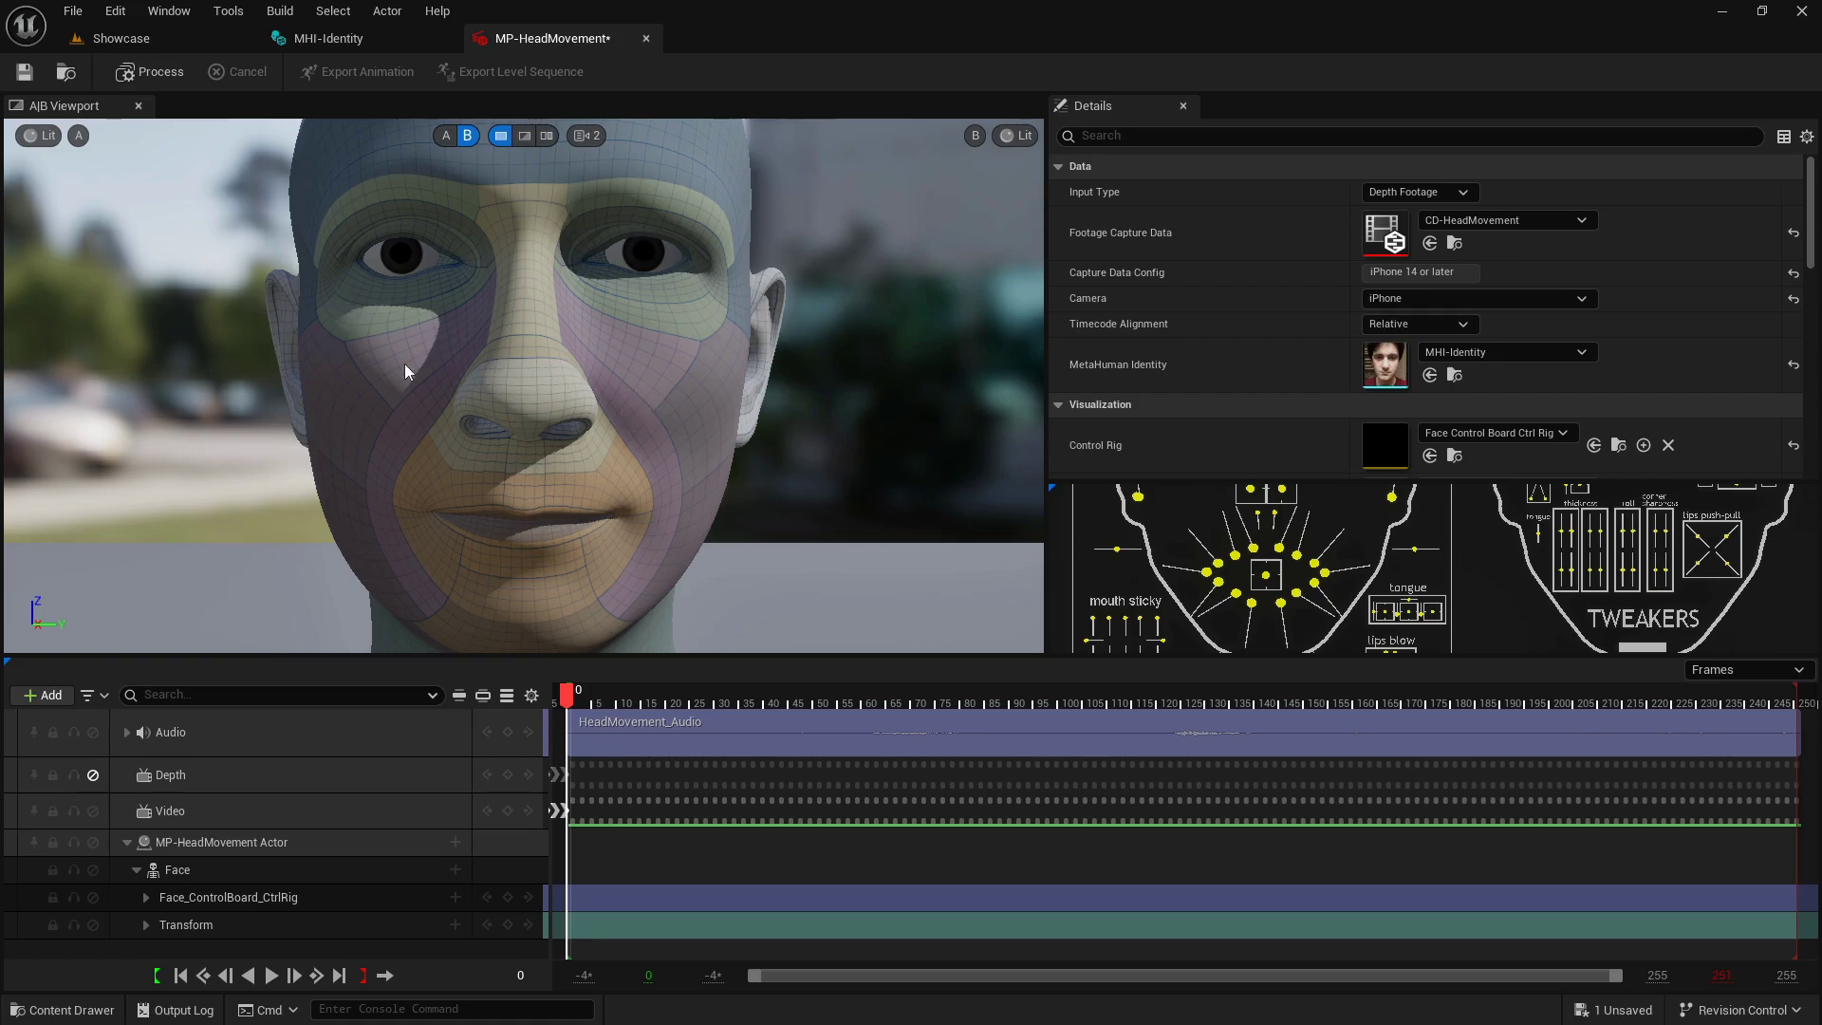
- Set the performance's Head Movement Mode to Control Rig
scroll(1250, 338, down, 3)
scroll(1311, 298, down, 2)
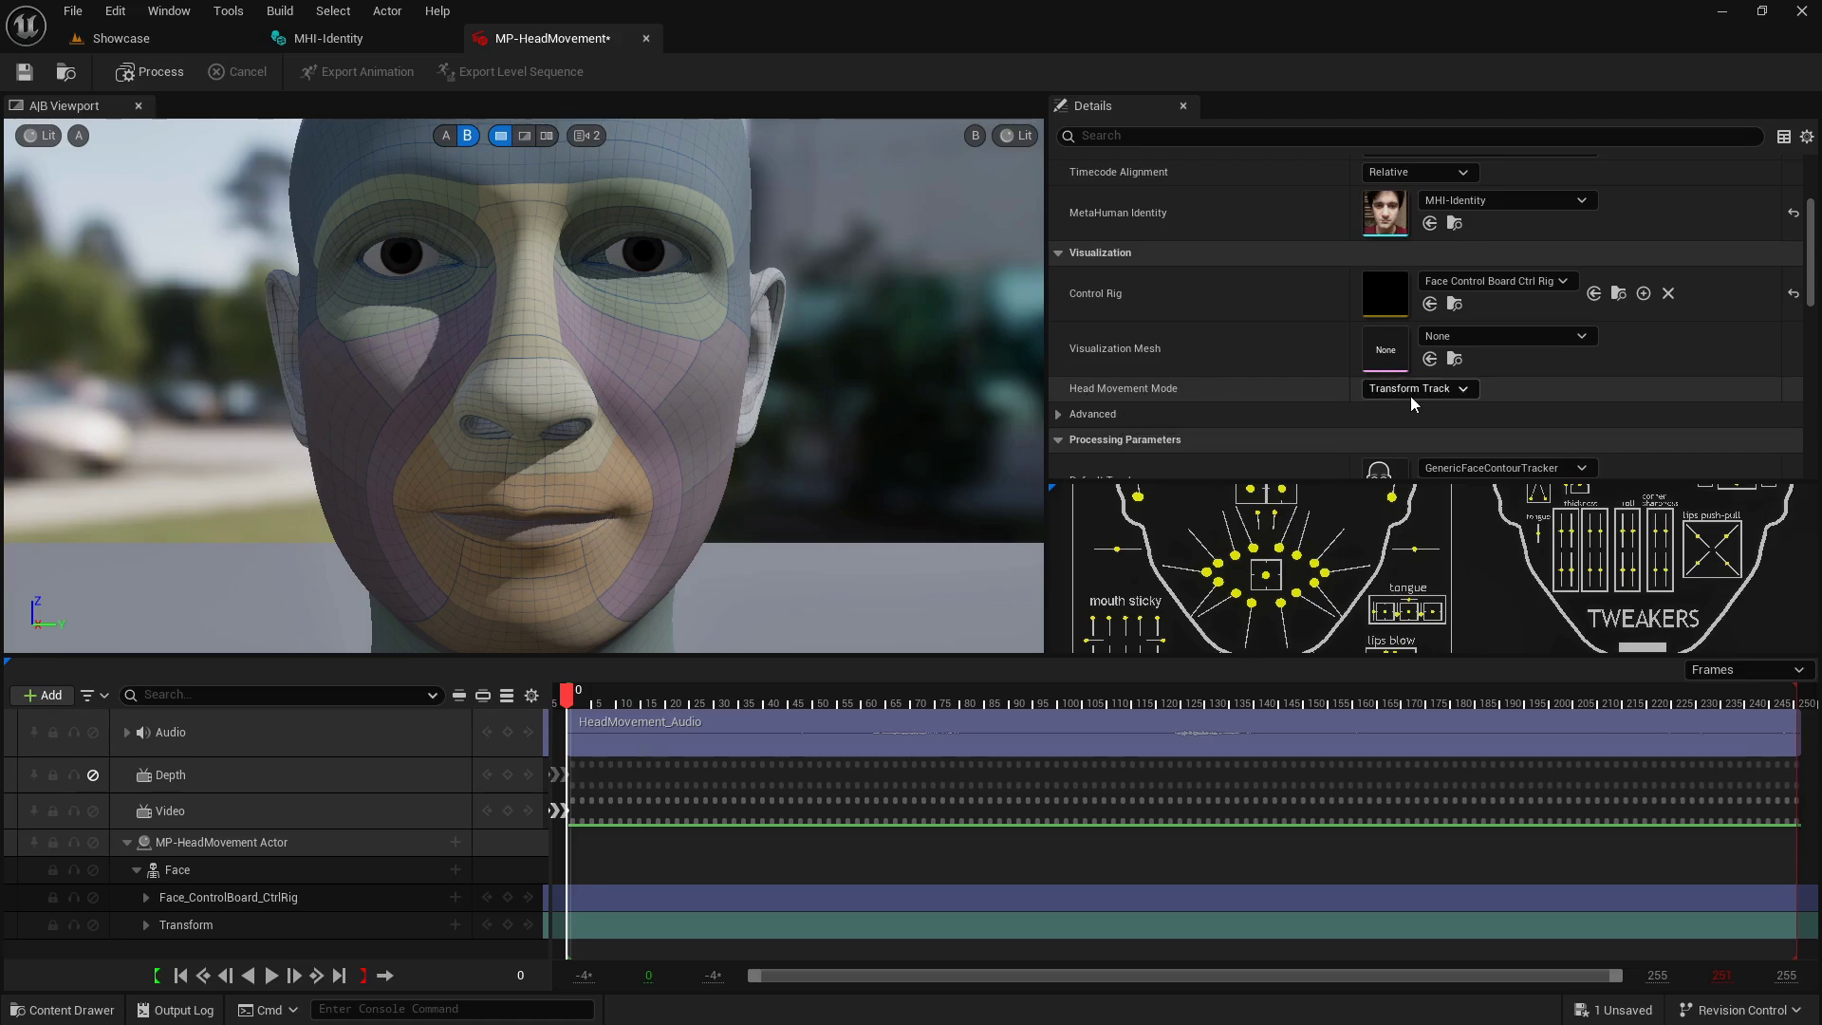
click(1448, 393)
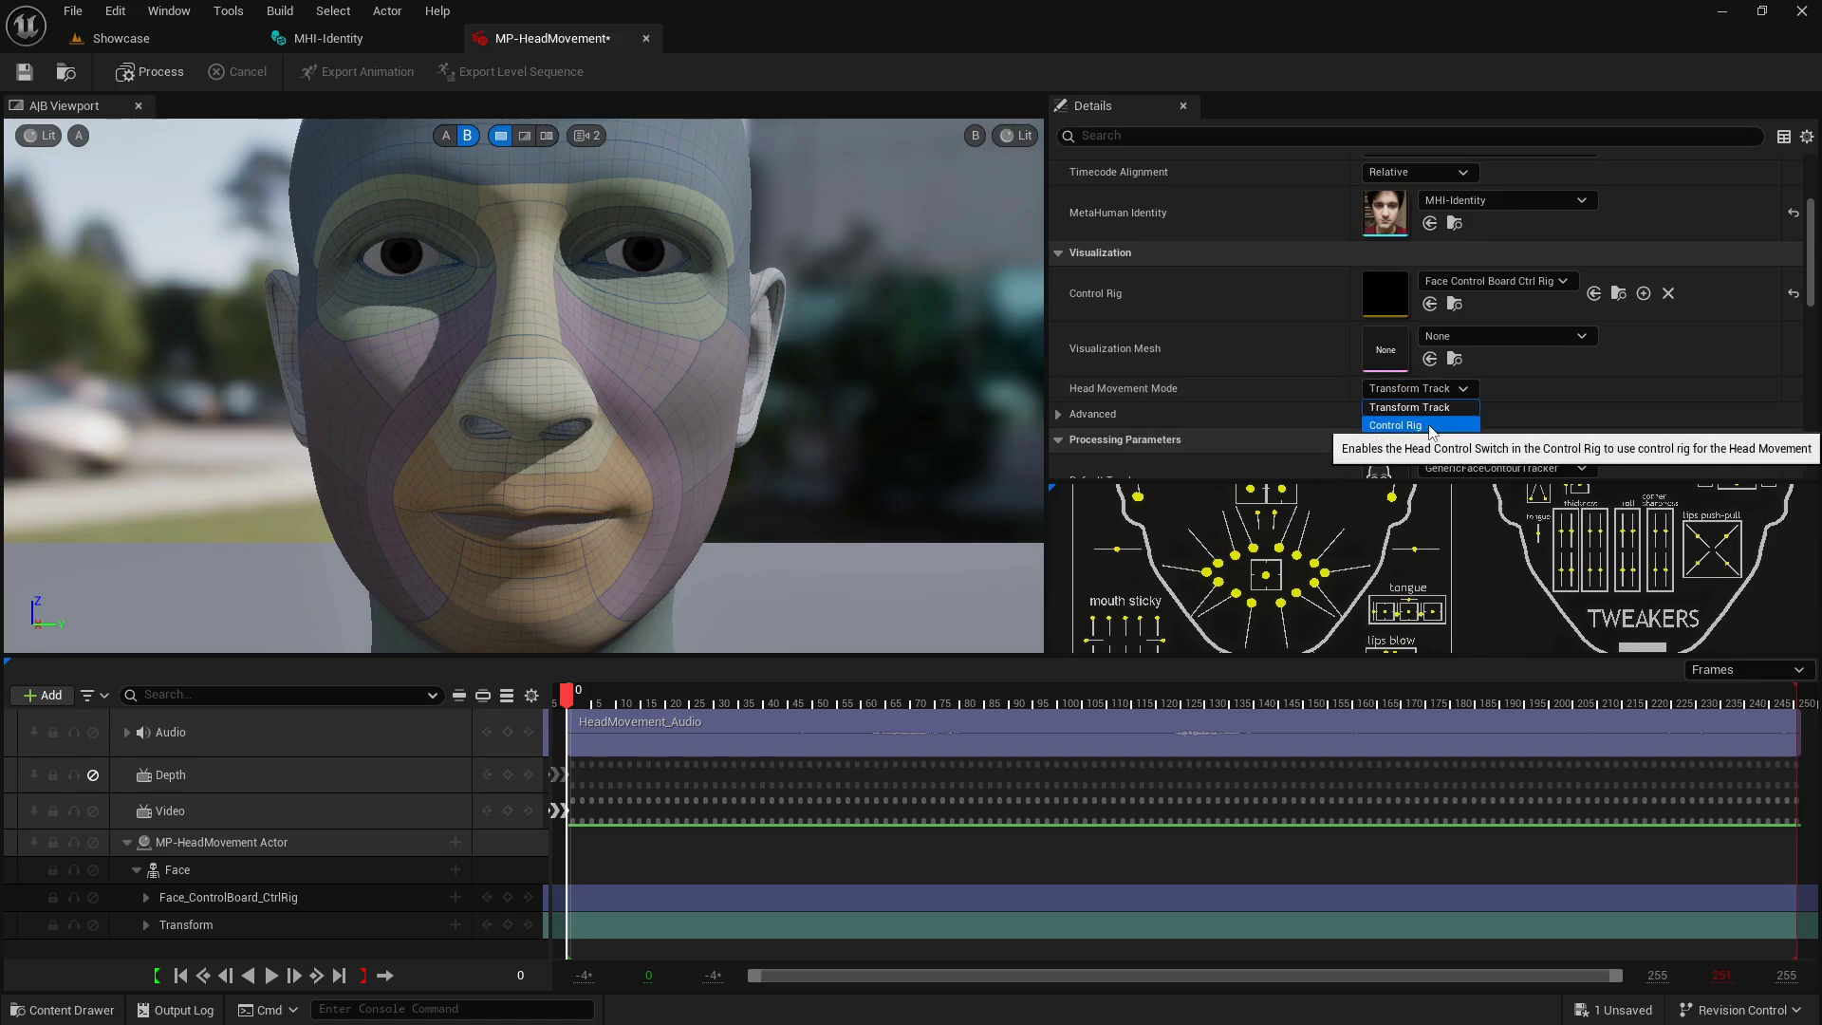
click(1423, 426)
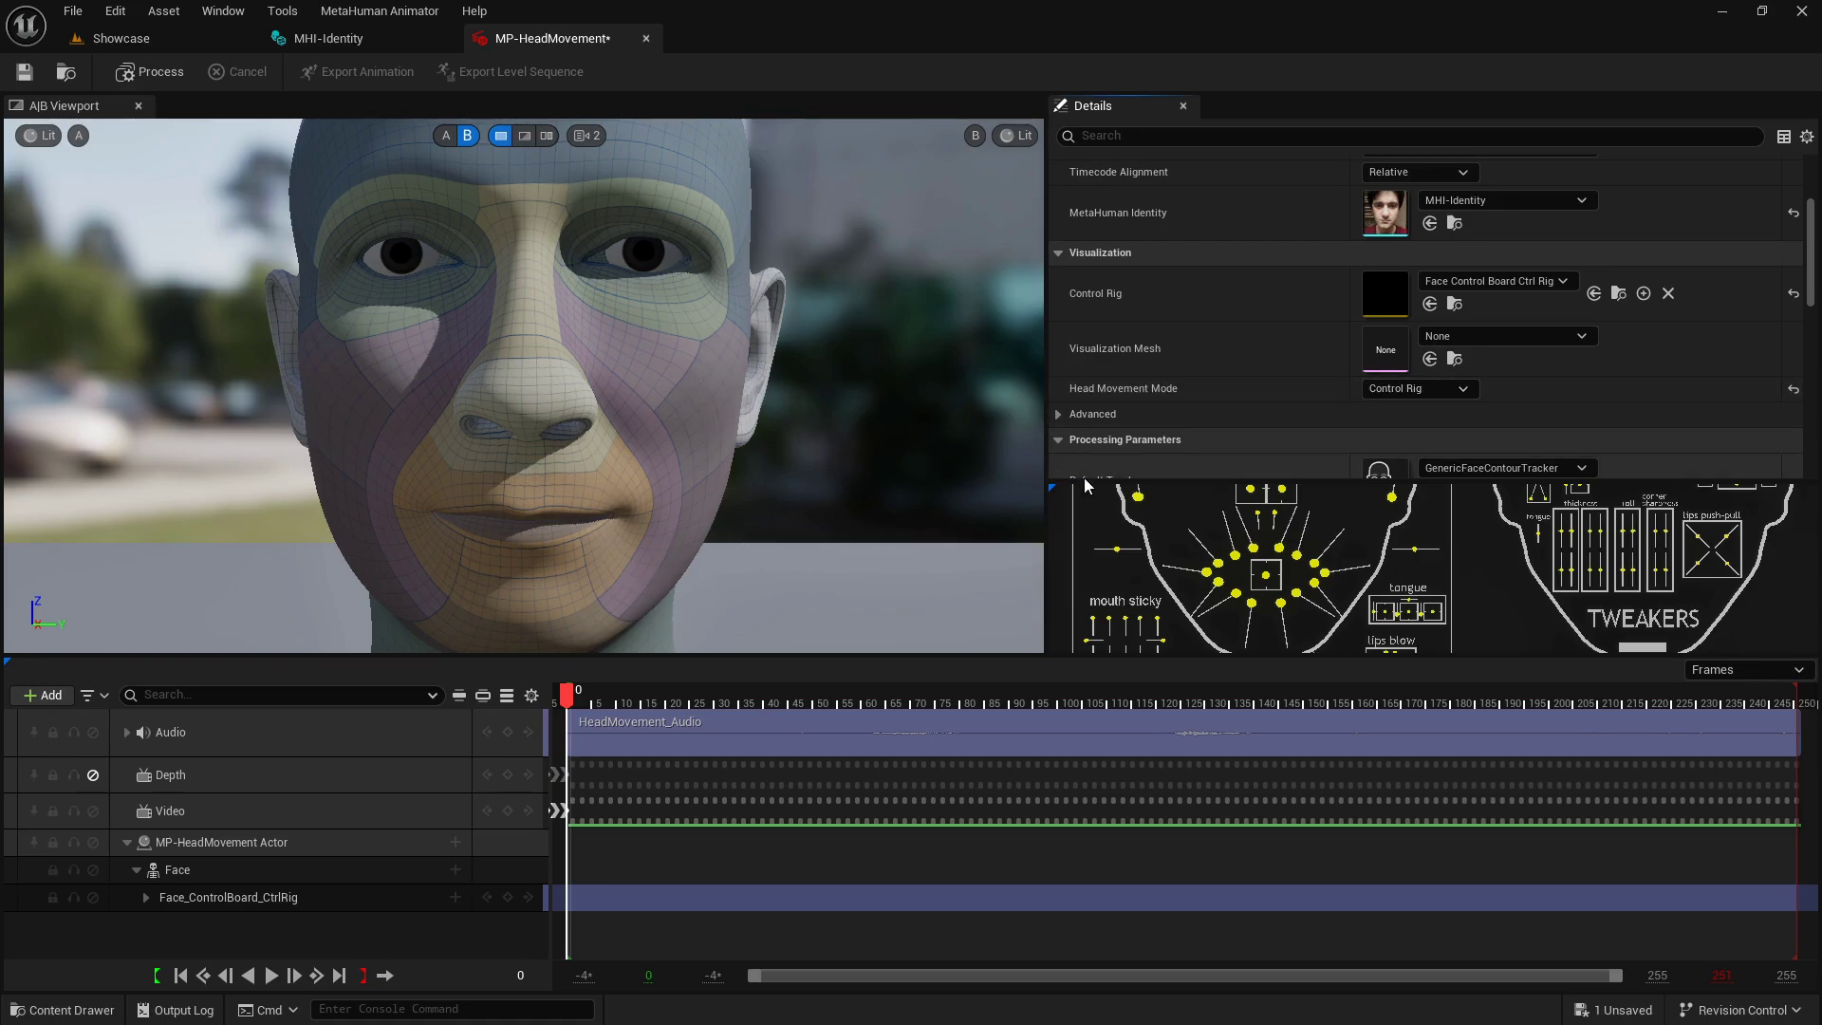
click(1393, 388)
click(1404, 429)
scroll(1254, 406, up, 3)
scroll(1254, 407, up, 1)
scroll(1254, 406, down, 5)
scroll(1252, 404, up, 5)
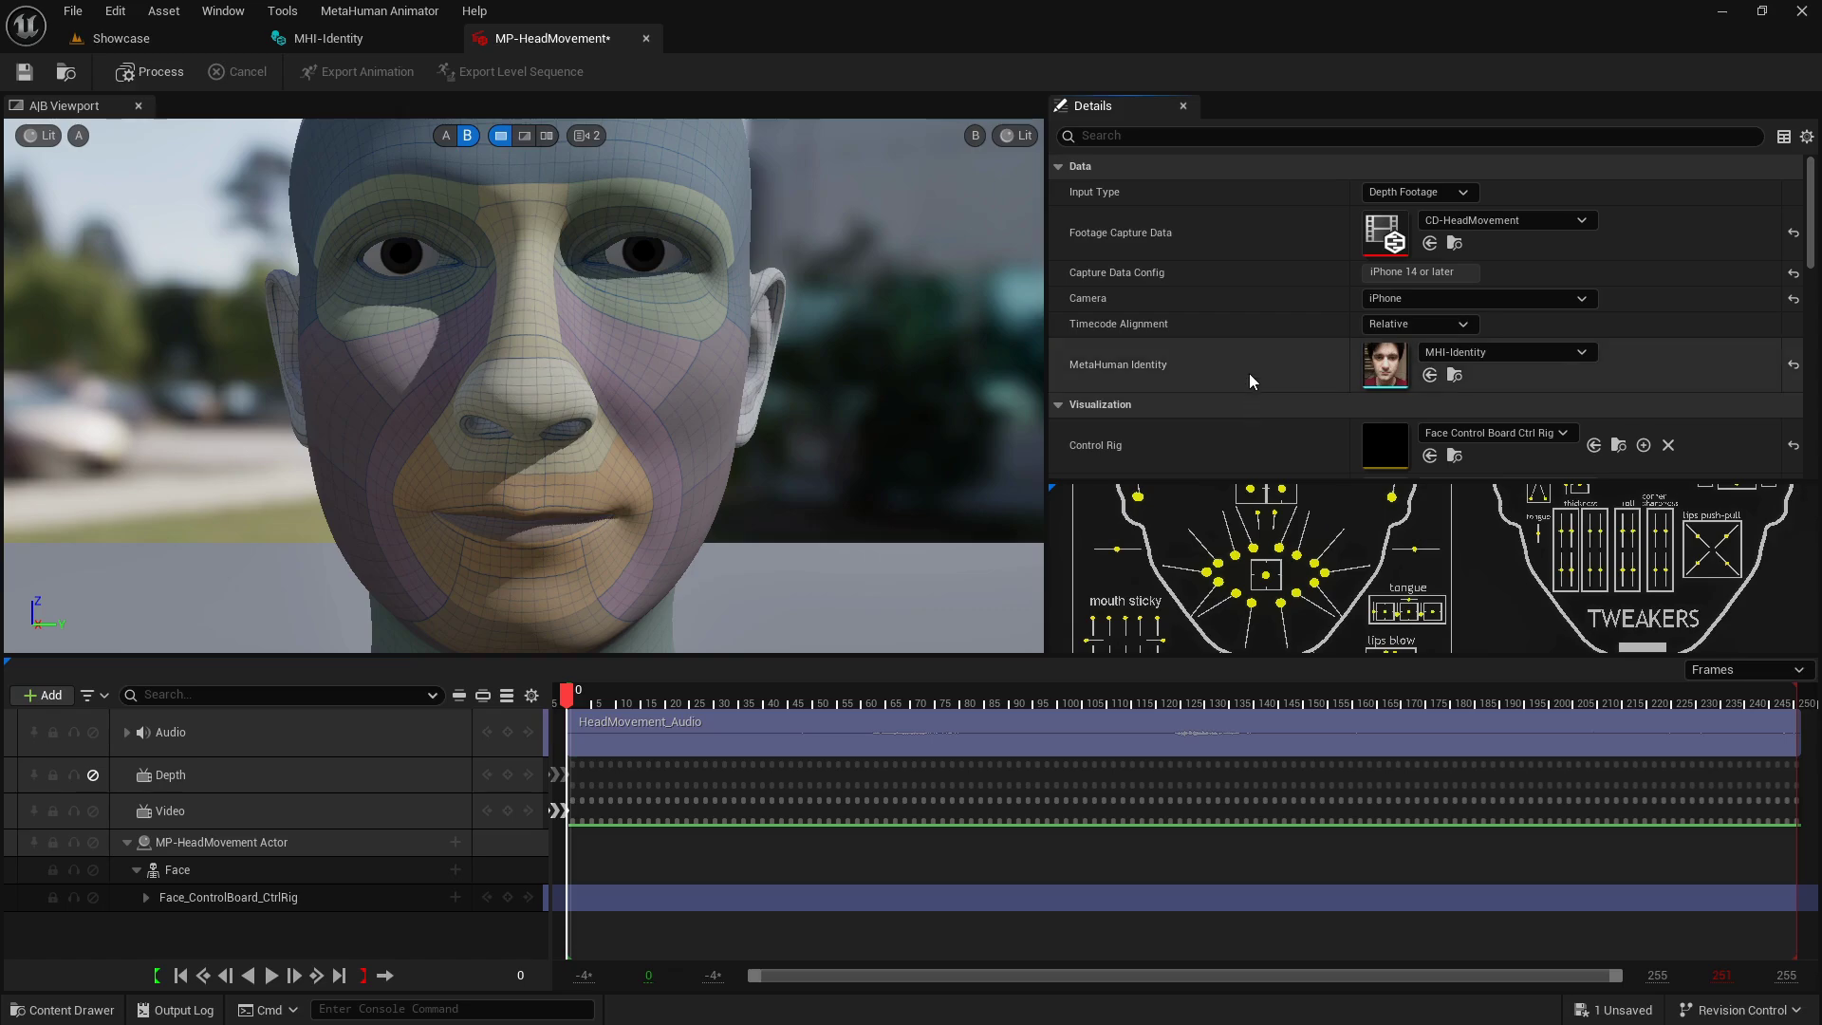
- Process the MP-HeadMovement performance and play back the solved face animation
click(162, 72)
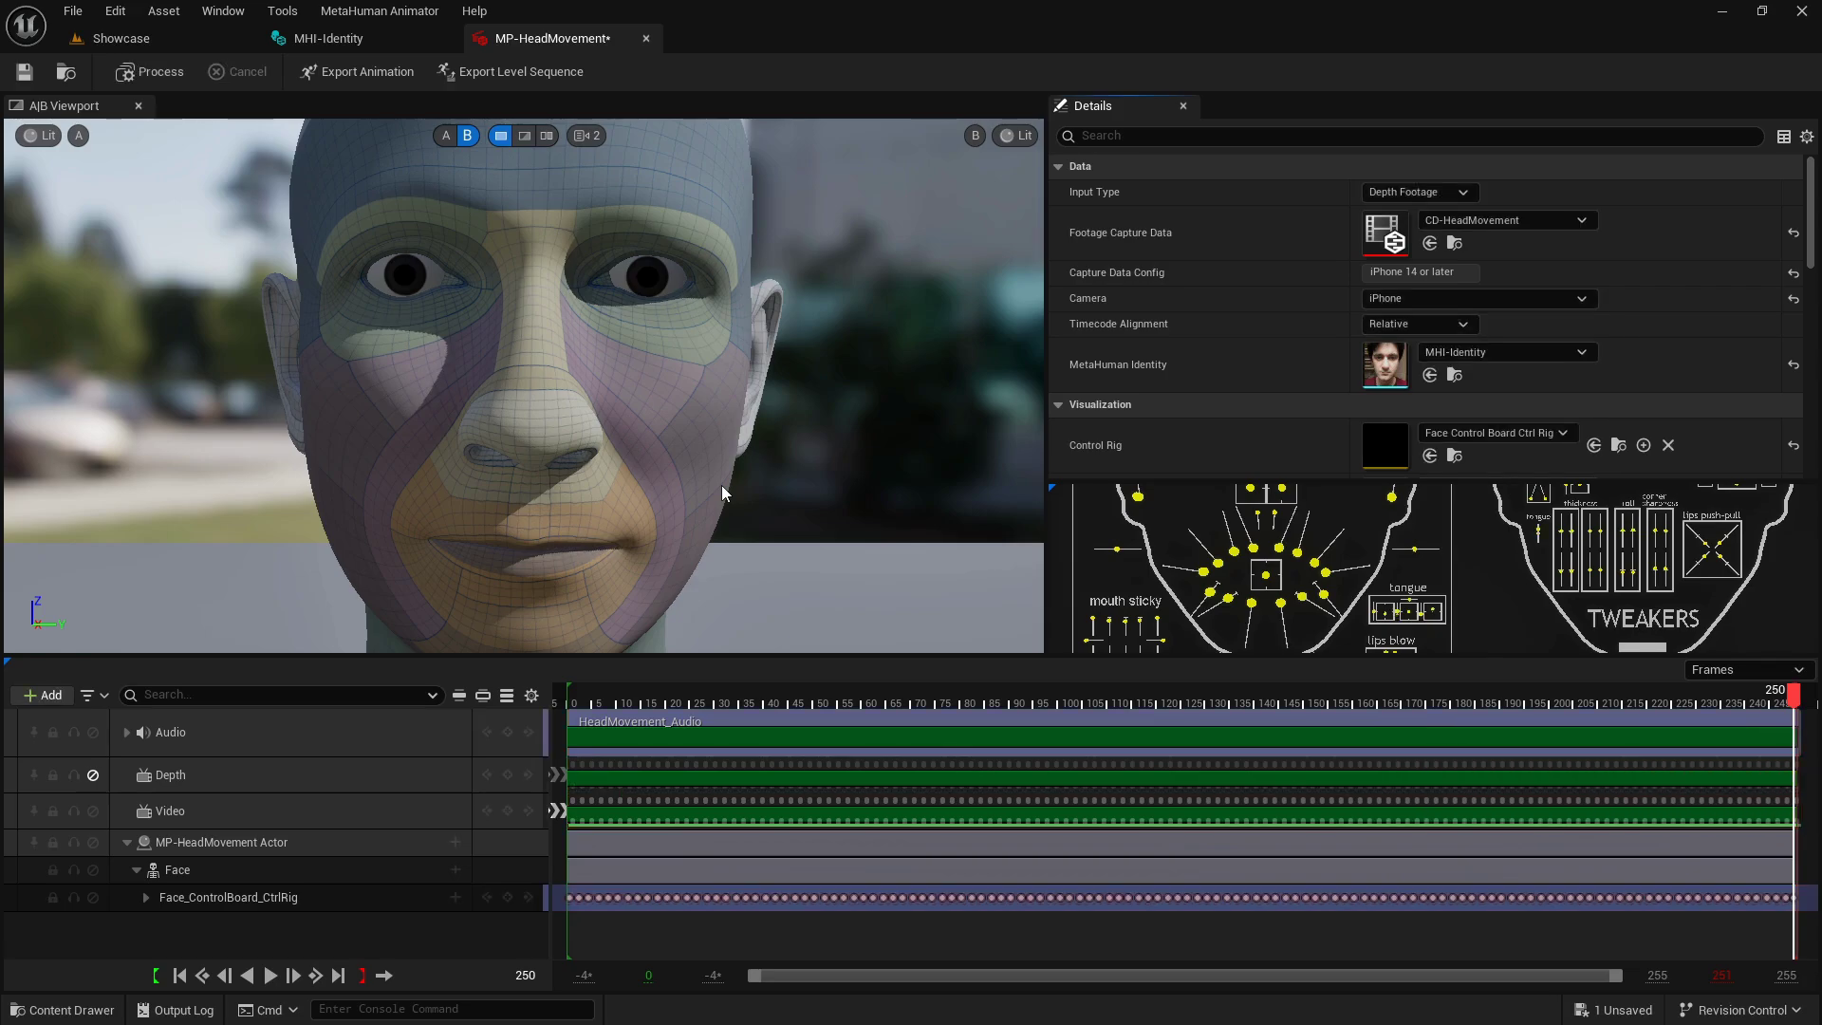
right_drag(583, 735, 927, 746)
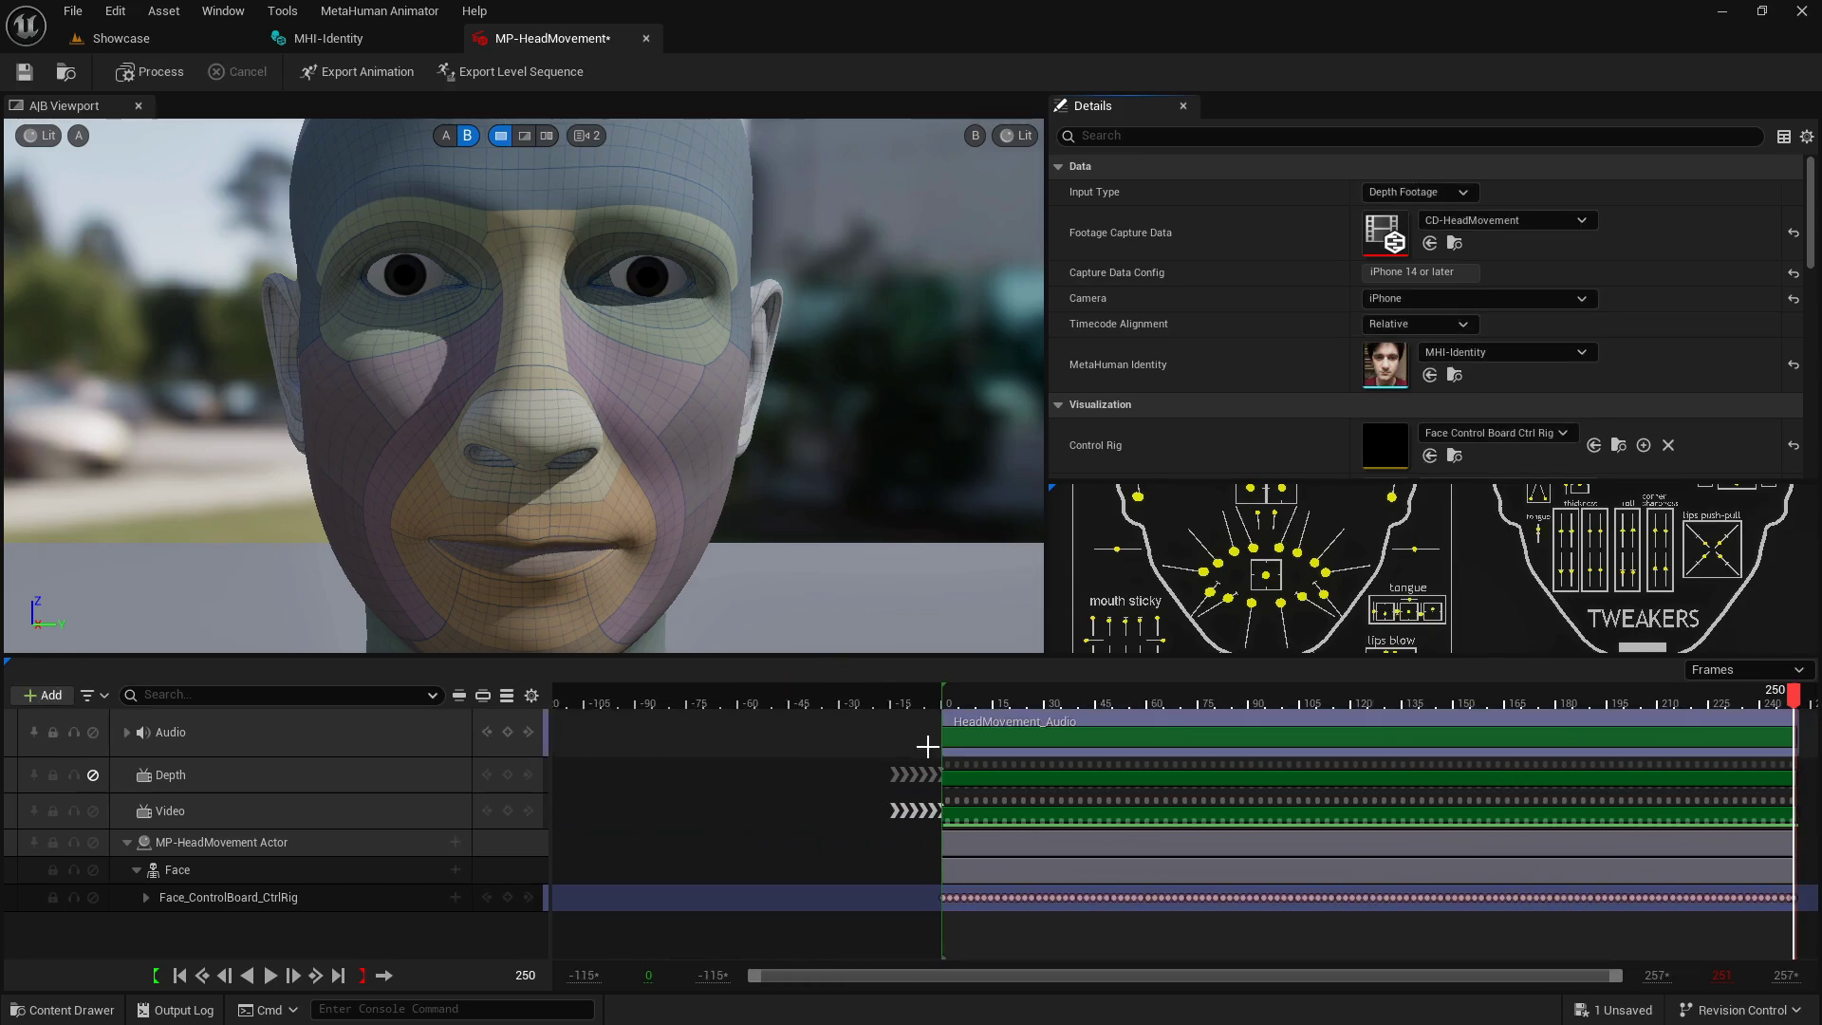
key(space)
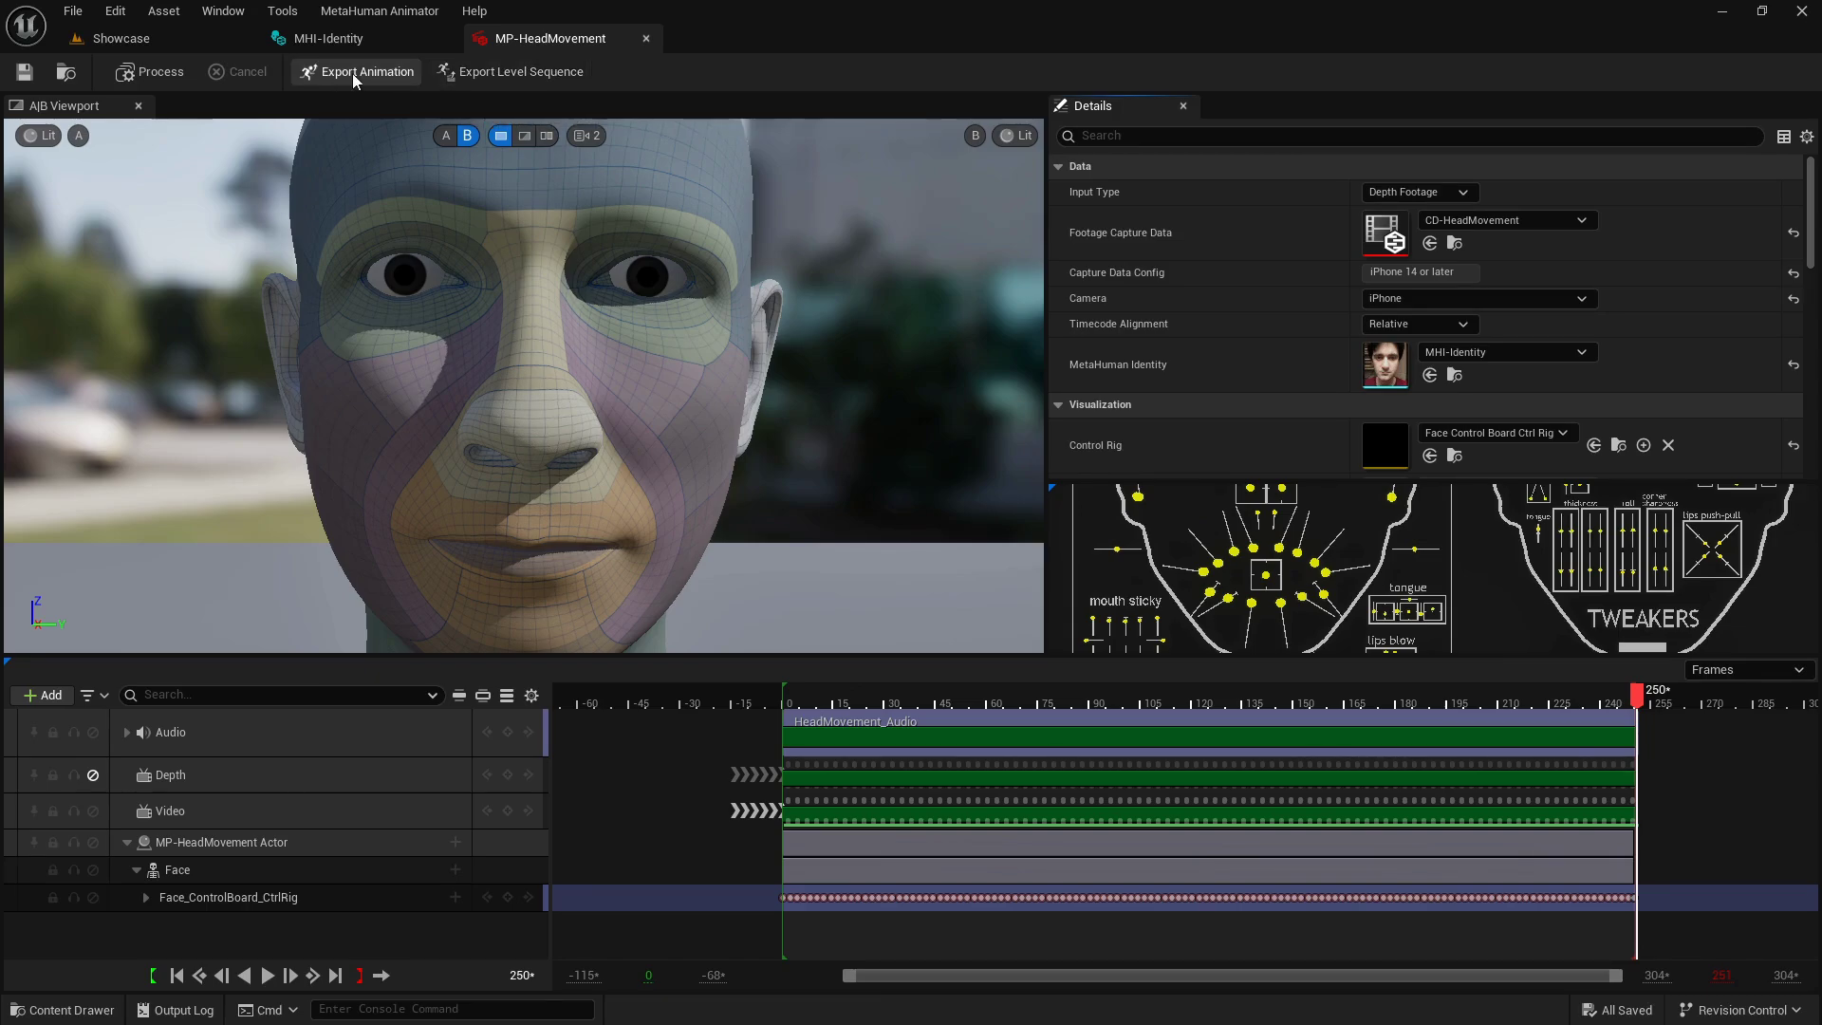
- Export the performance as a level sequence named LS_MP-HeadMovement in the NoDepthPerformance folder
click(527, 72)
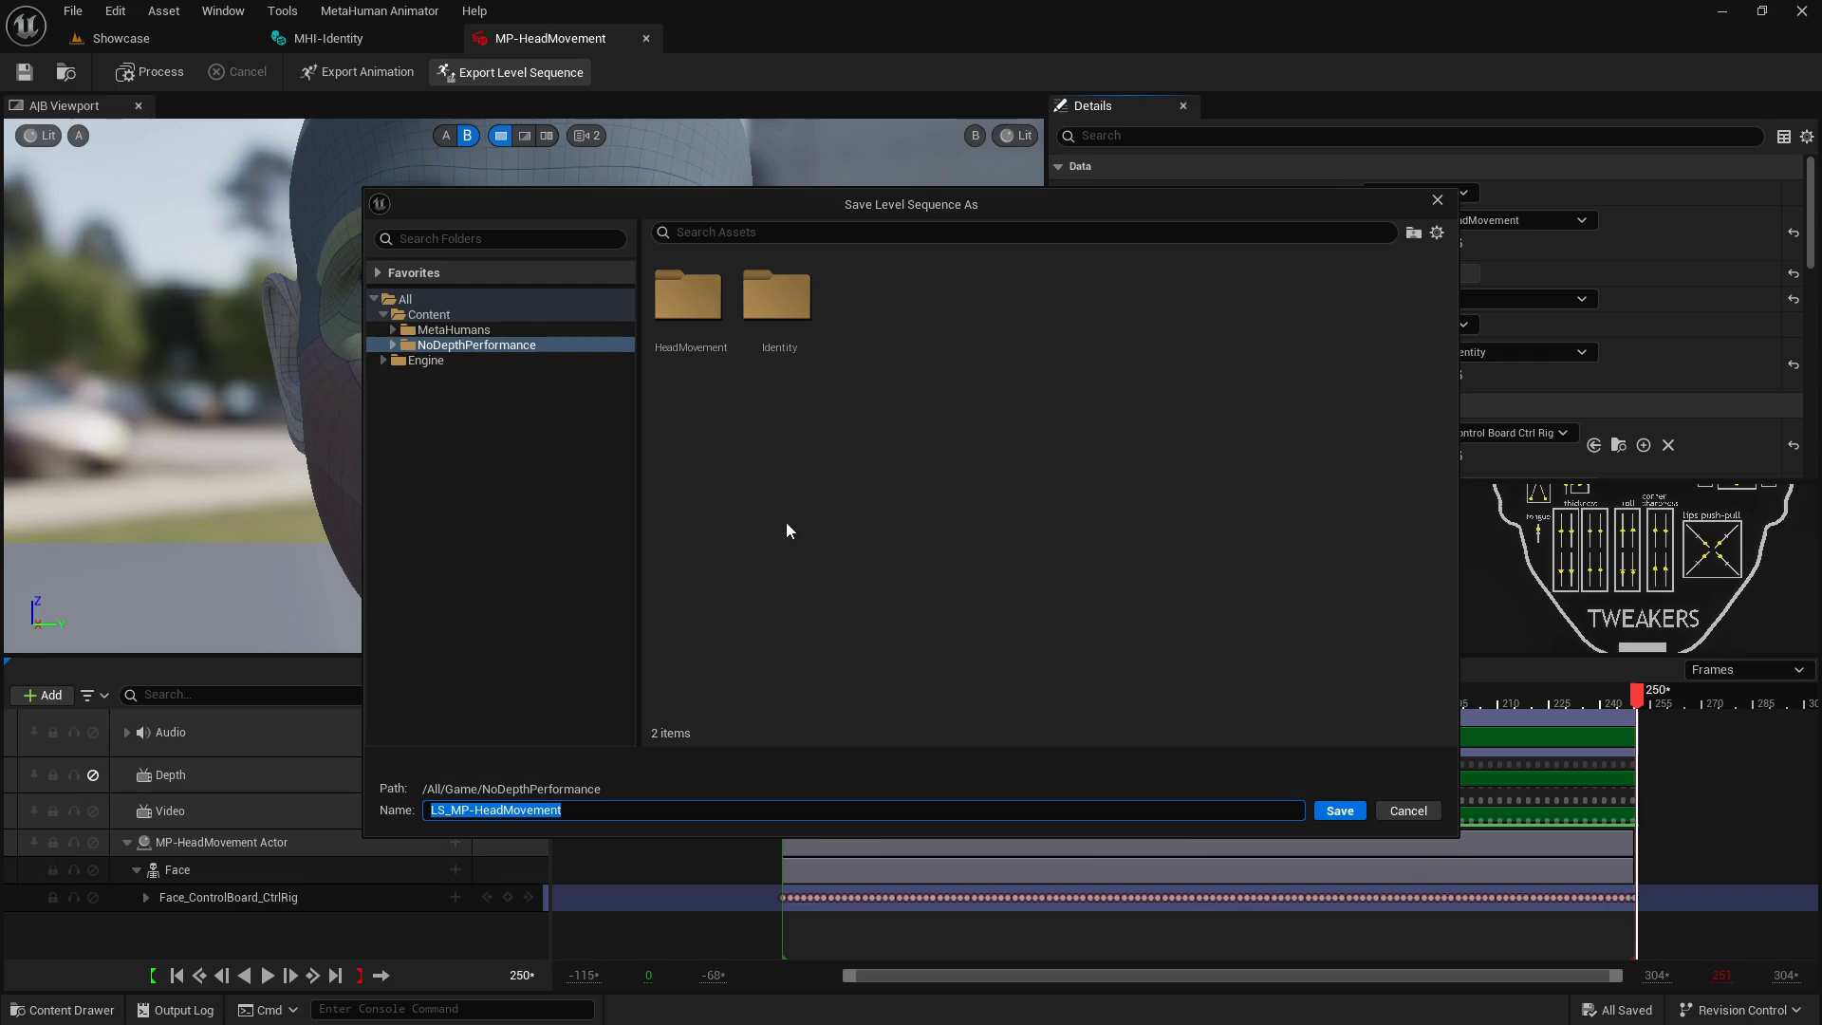
drag(813, 214, 744, 197)
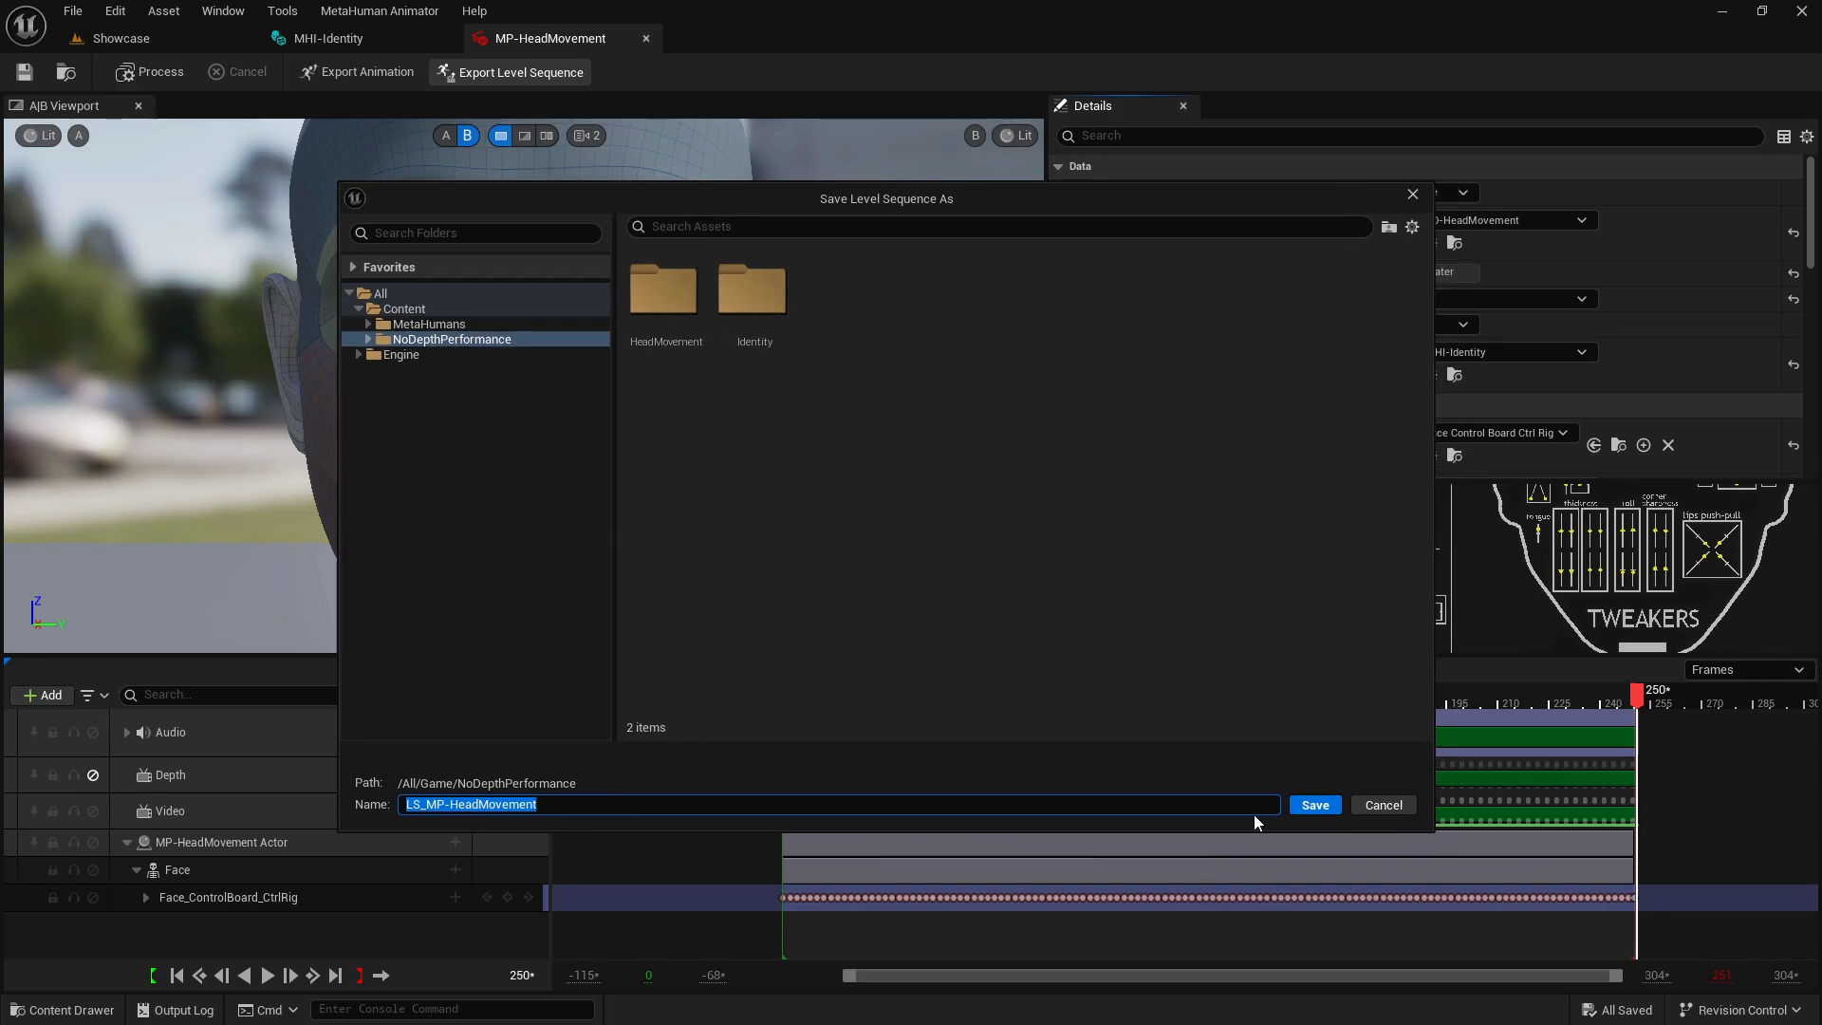
click(1303, 805)
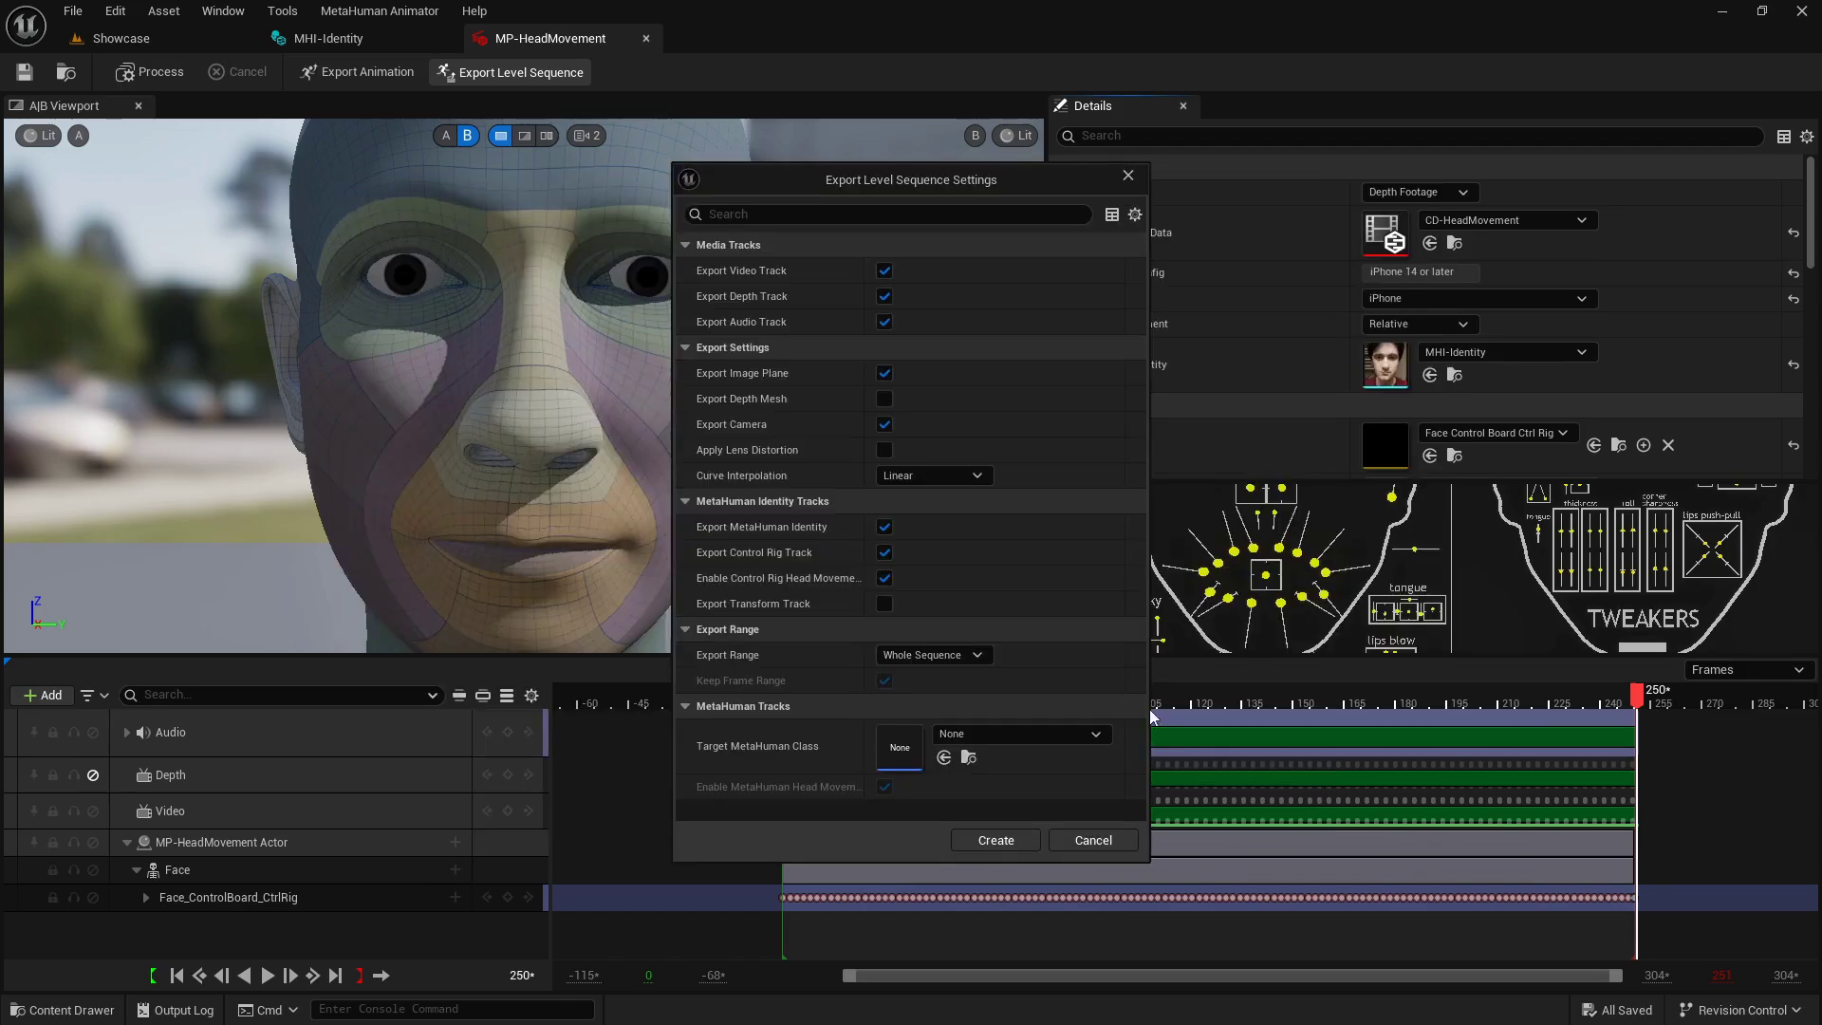
- Set the Target MetaHuman Class to BP_Gavin in the export settings and create the level sequence
click(999, 737)
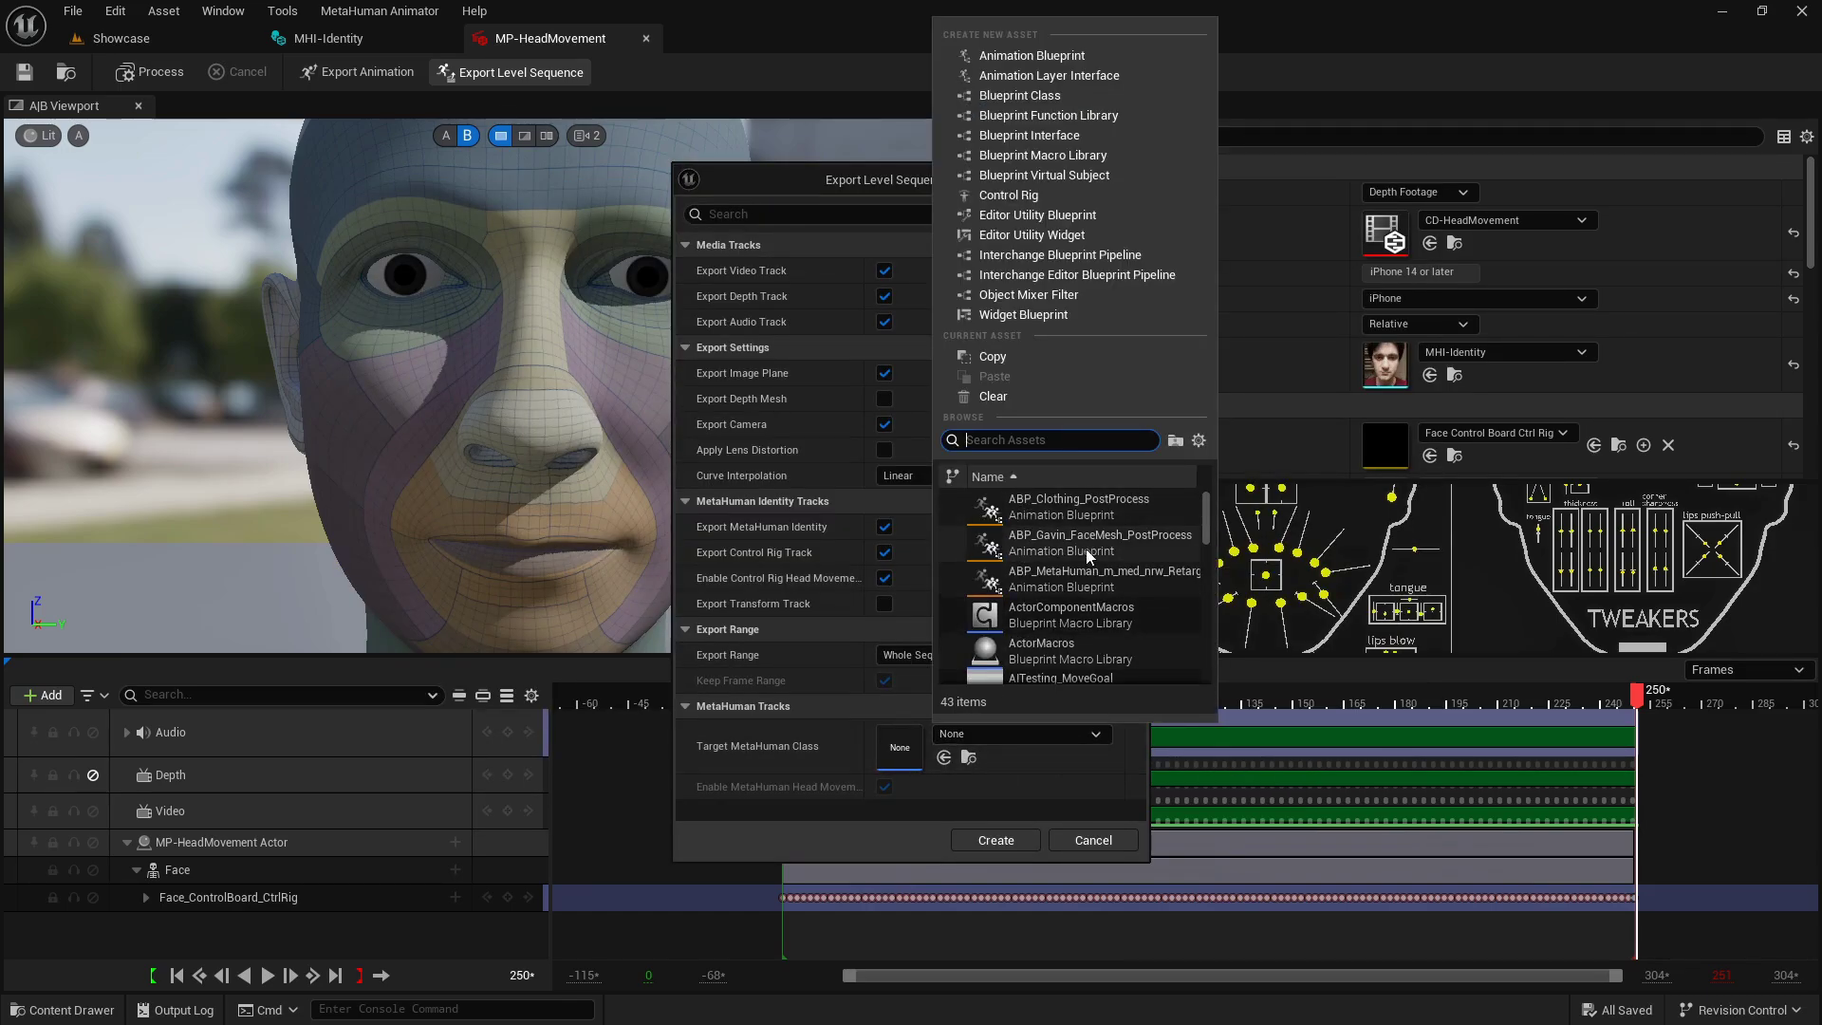
scroll(1087, 561, down, 2)
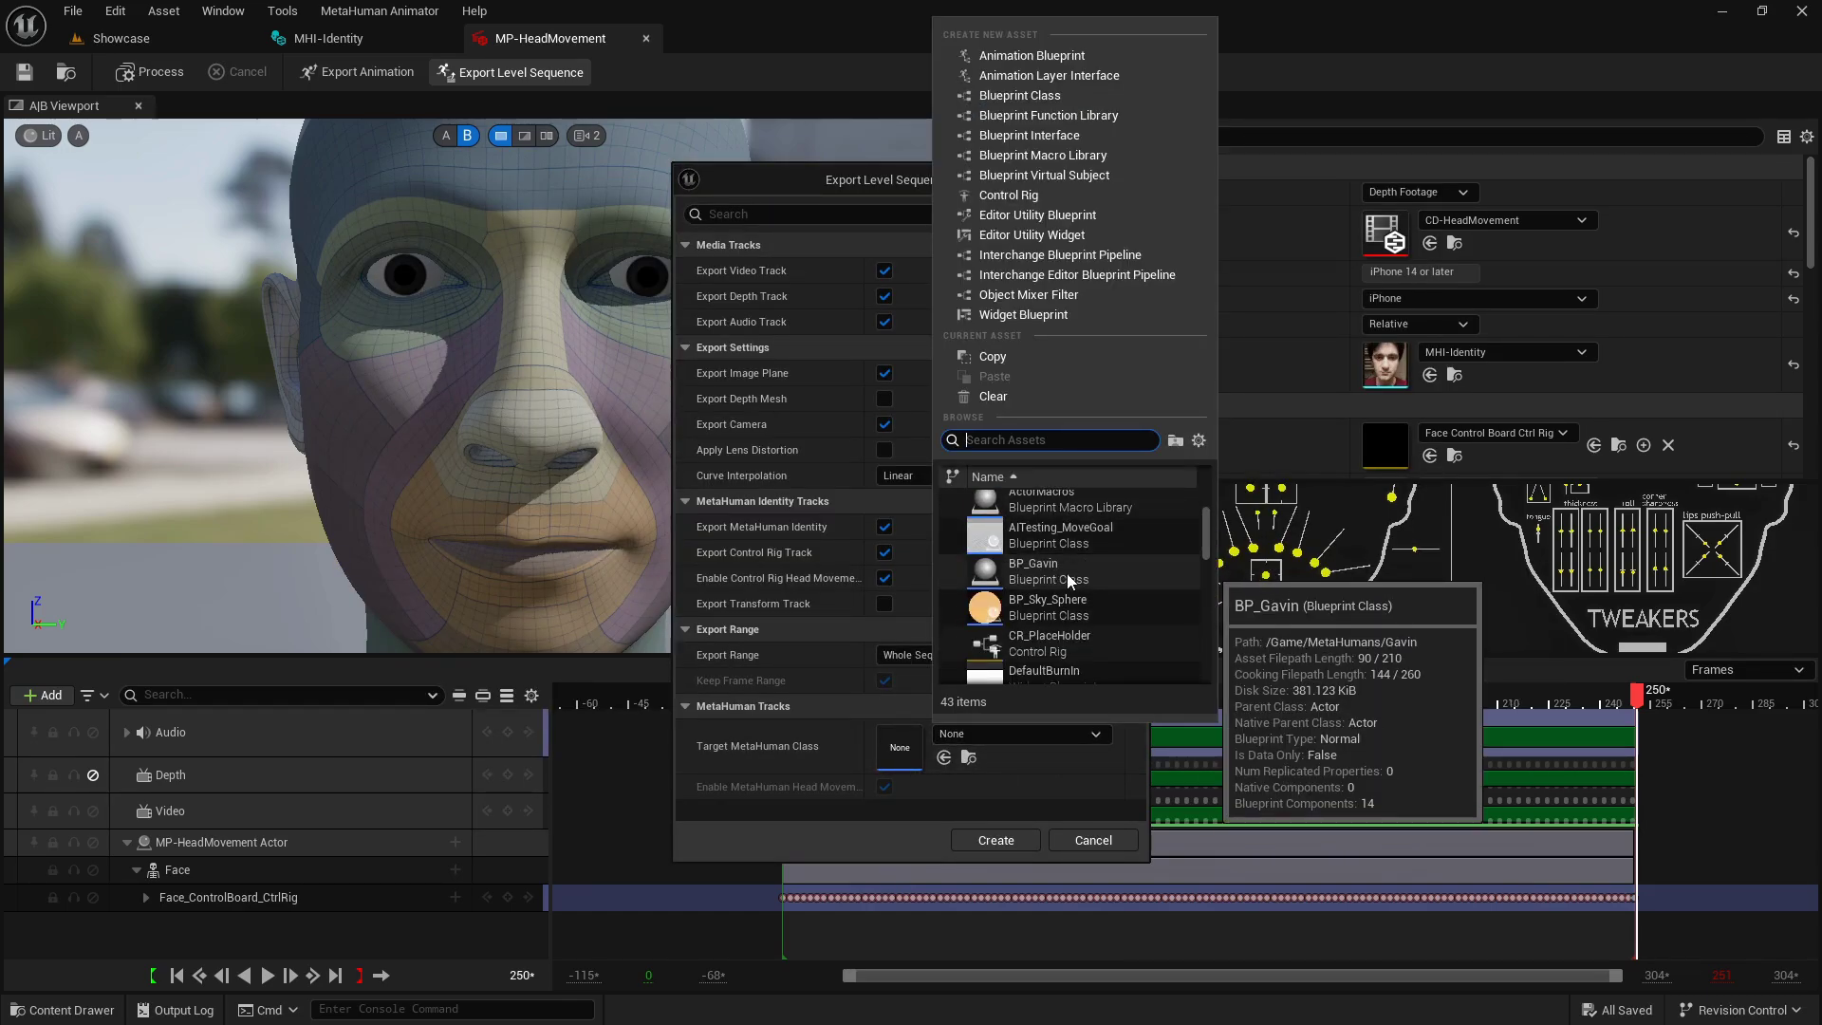
click(1081, 572)
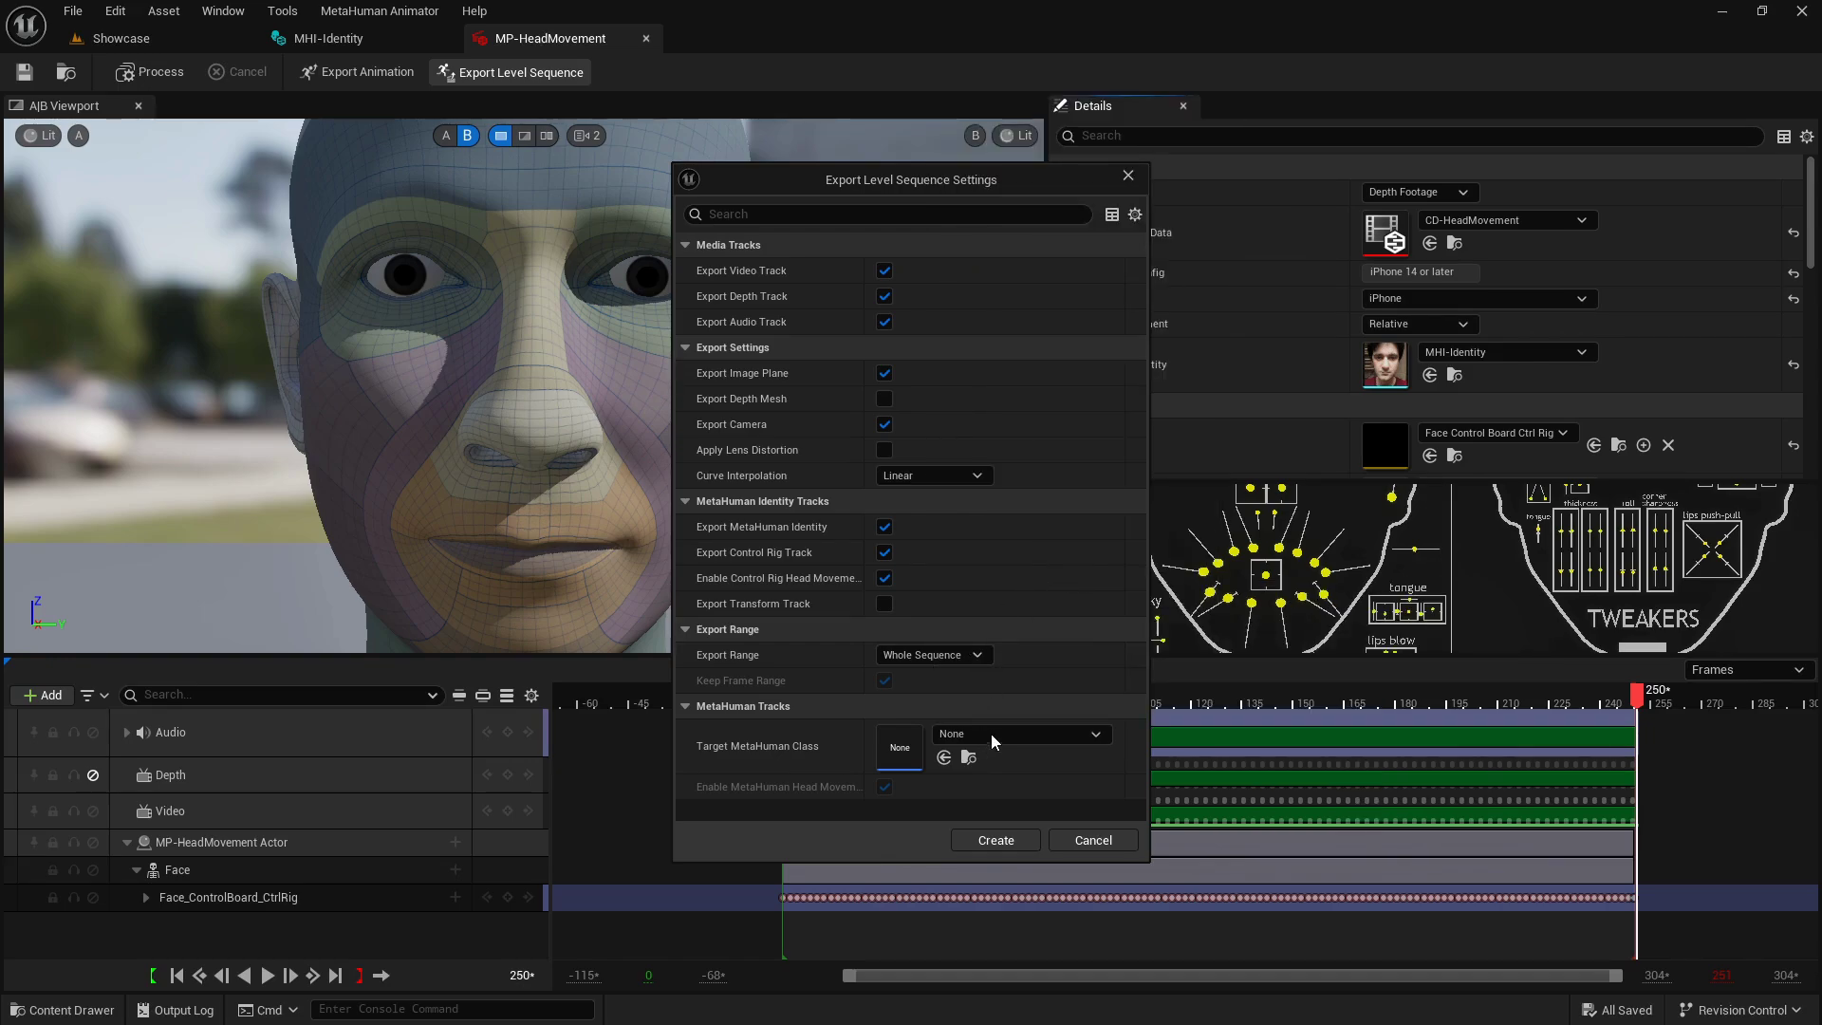
click(943, 759)
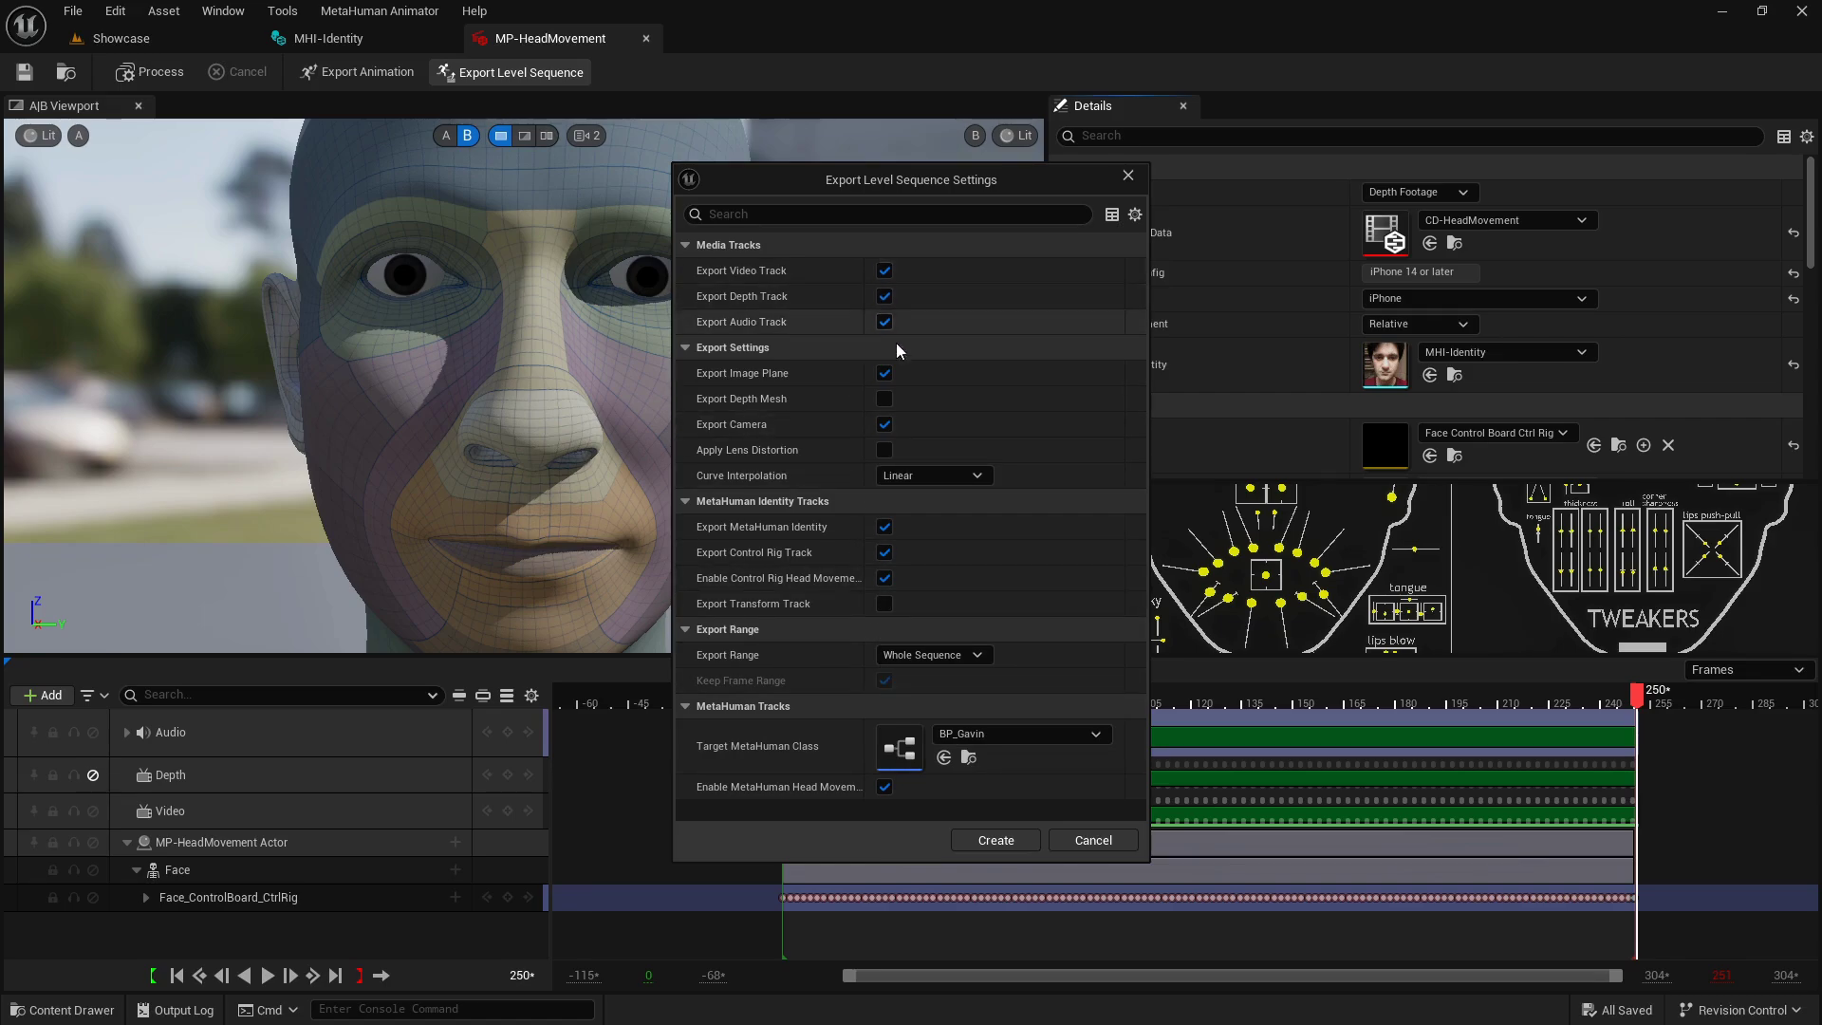
click(996, 841)
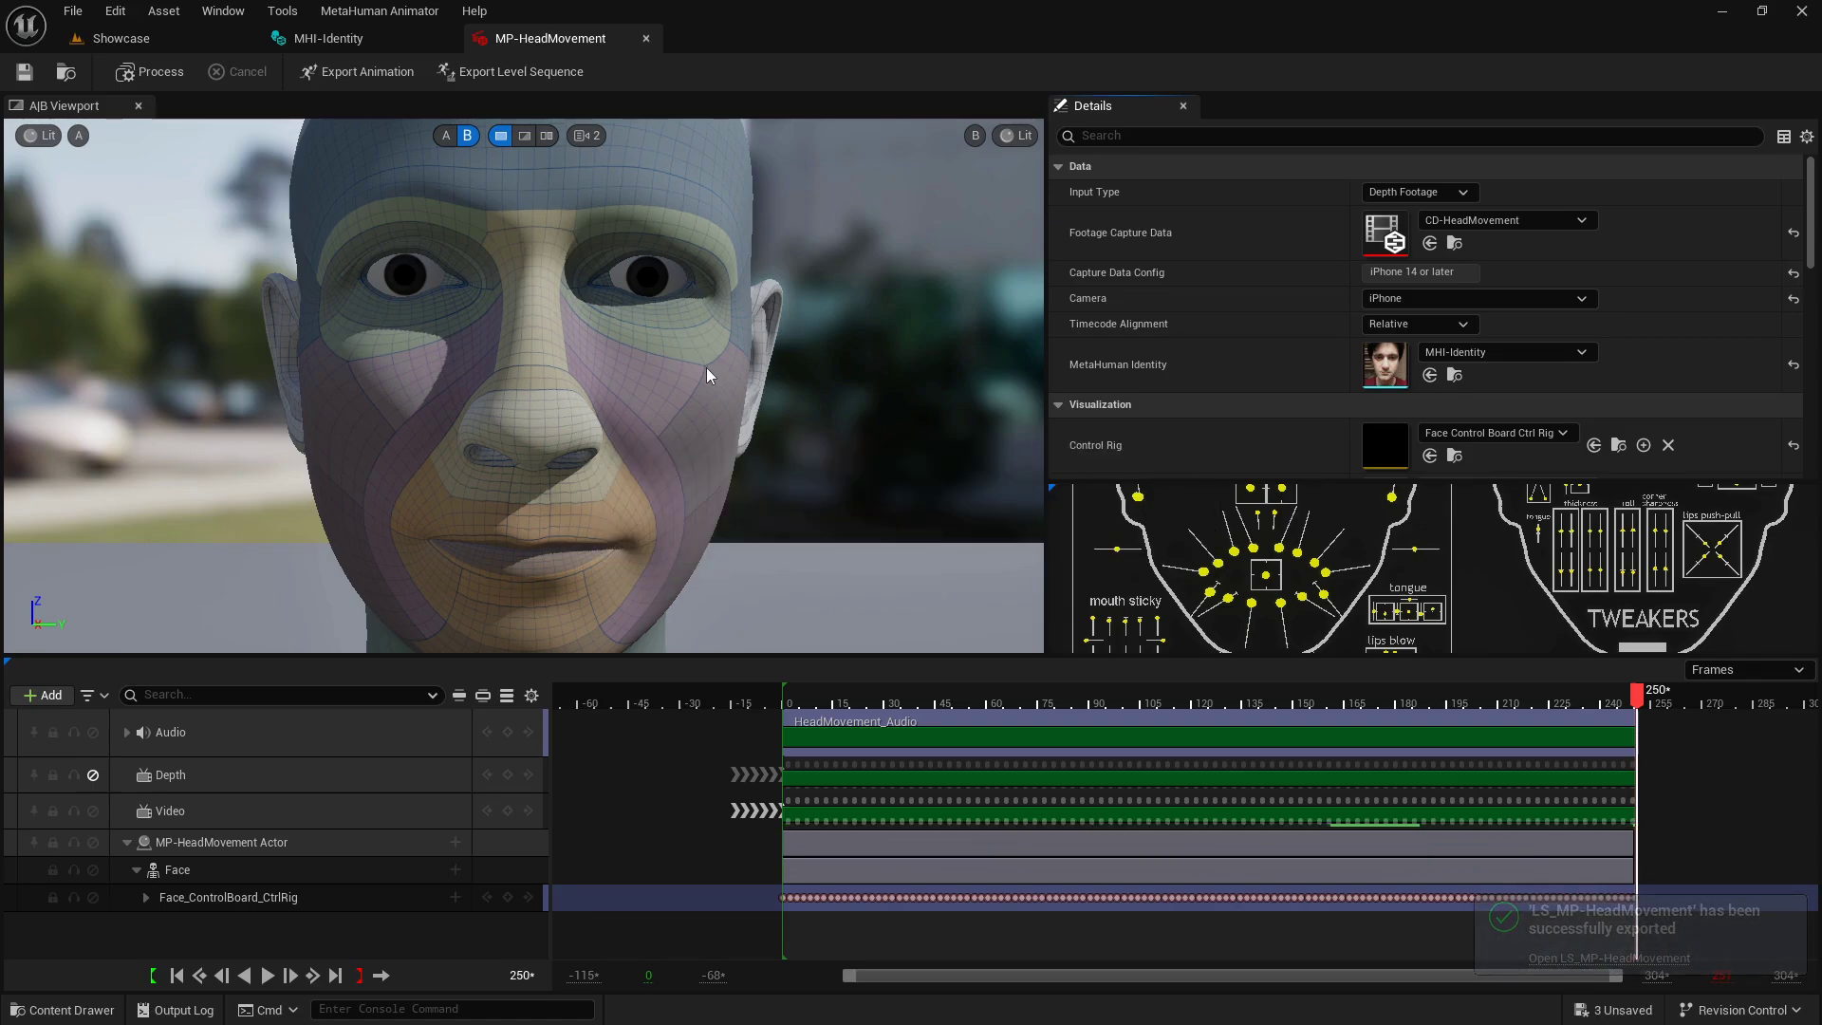
- Return to the Showcase level and save all unsaved assets
click(142, 40)
click(175, 71)
click(166, 92)
key(ctrl+s)
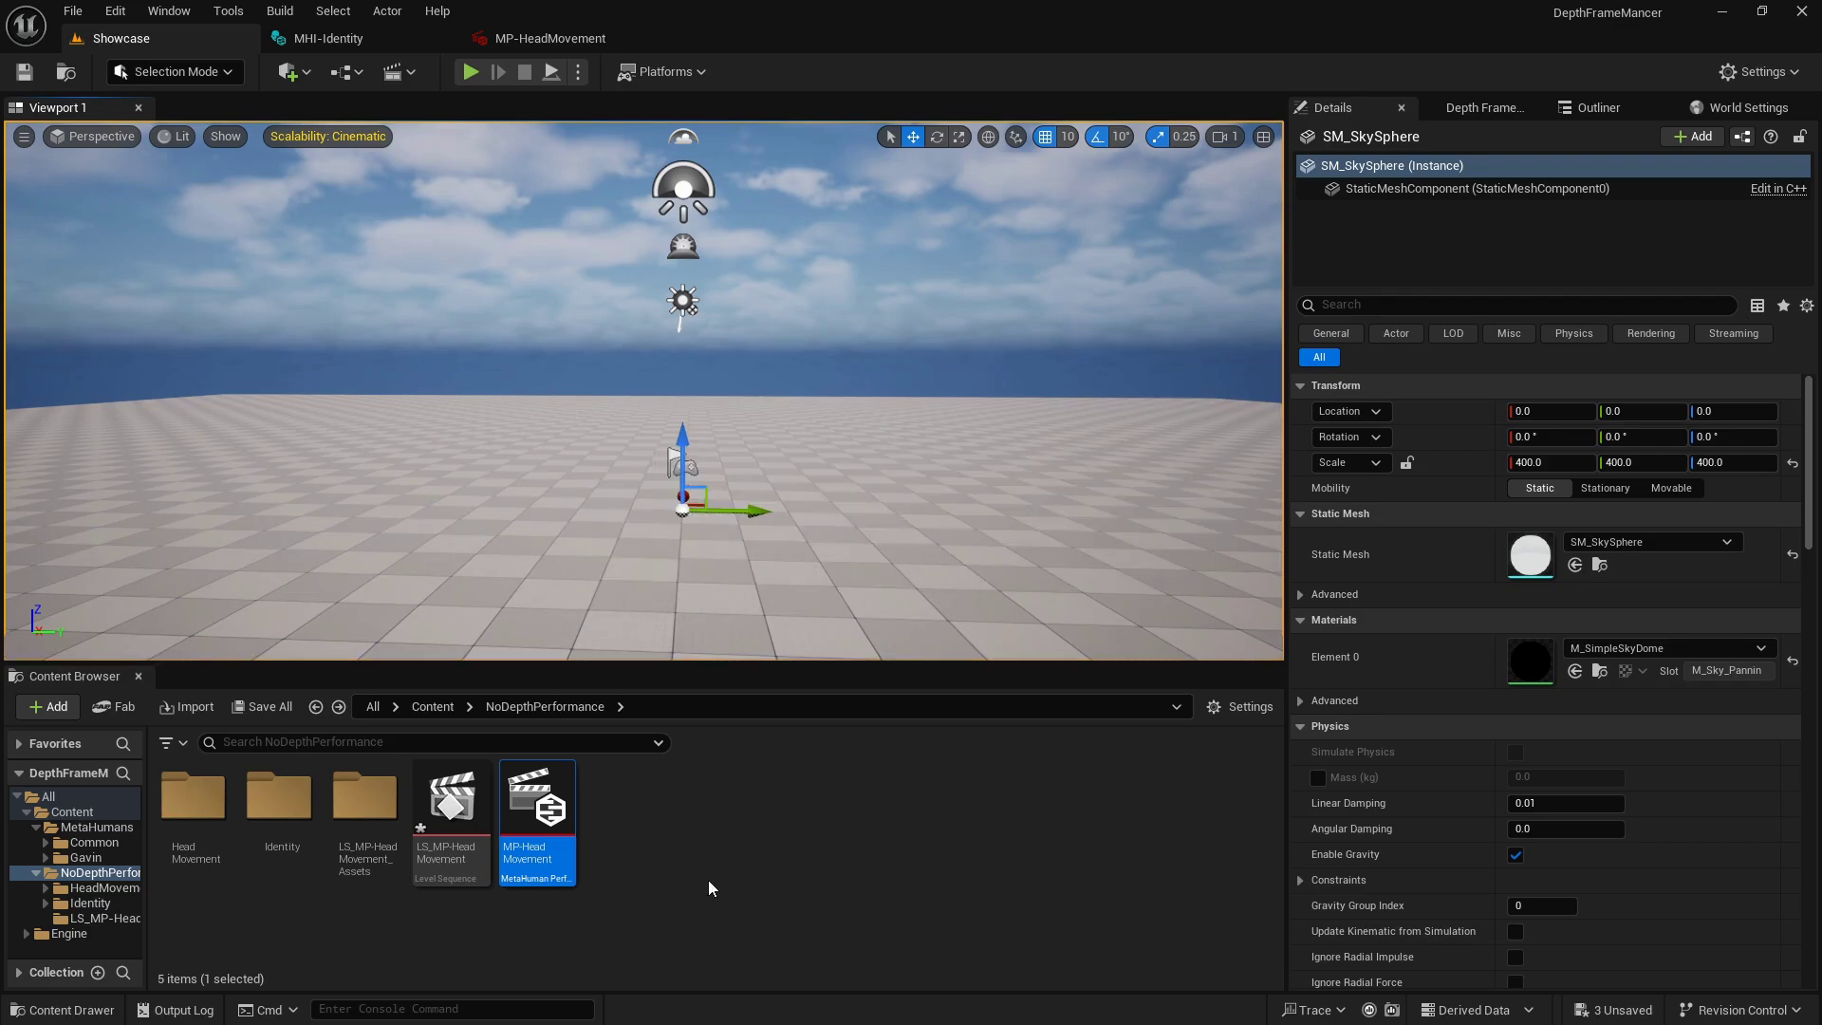
click(702, 881)
click(262, 707)
click(1057, 738)
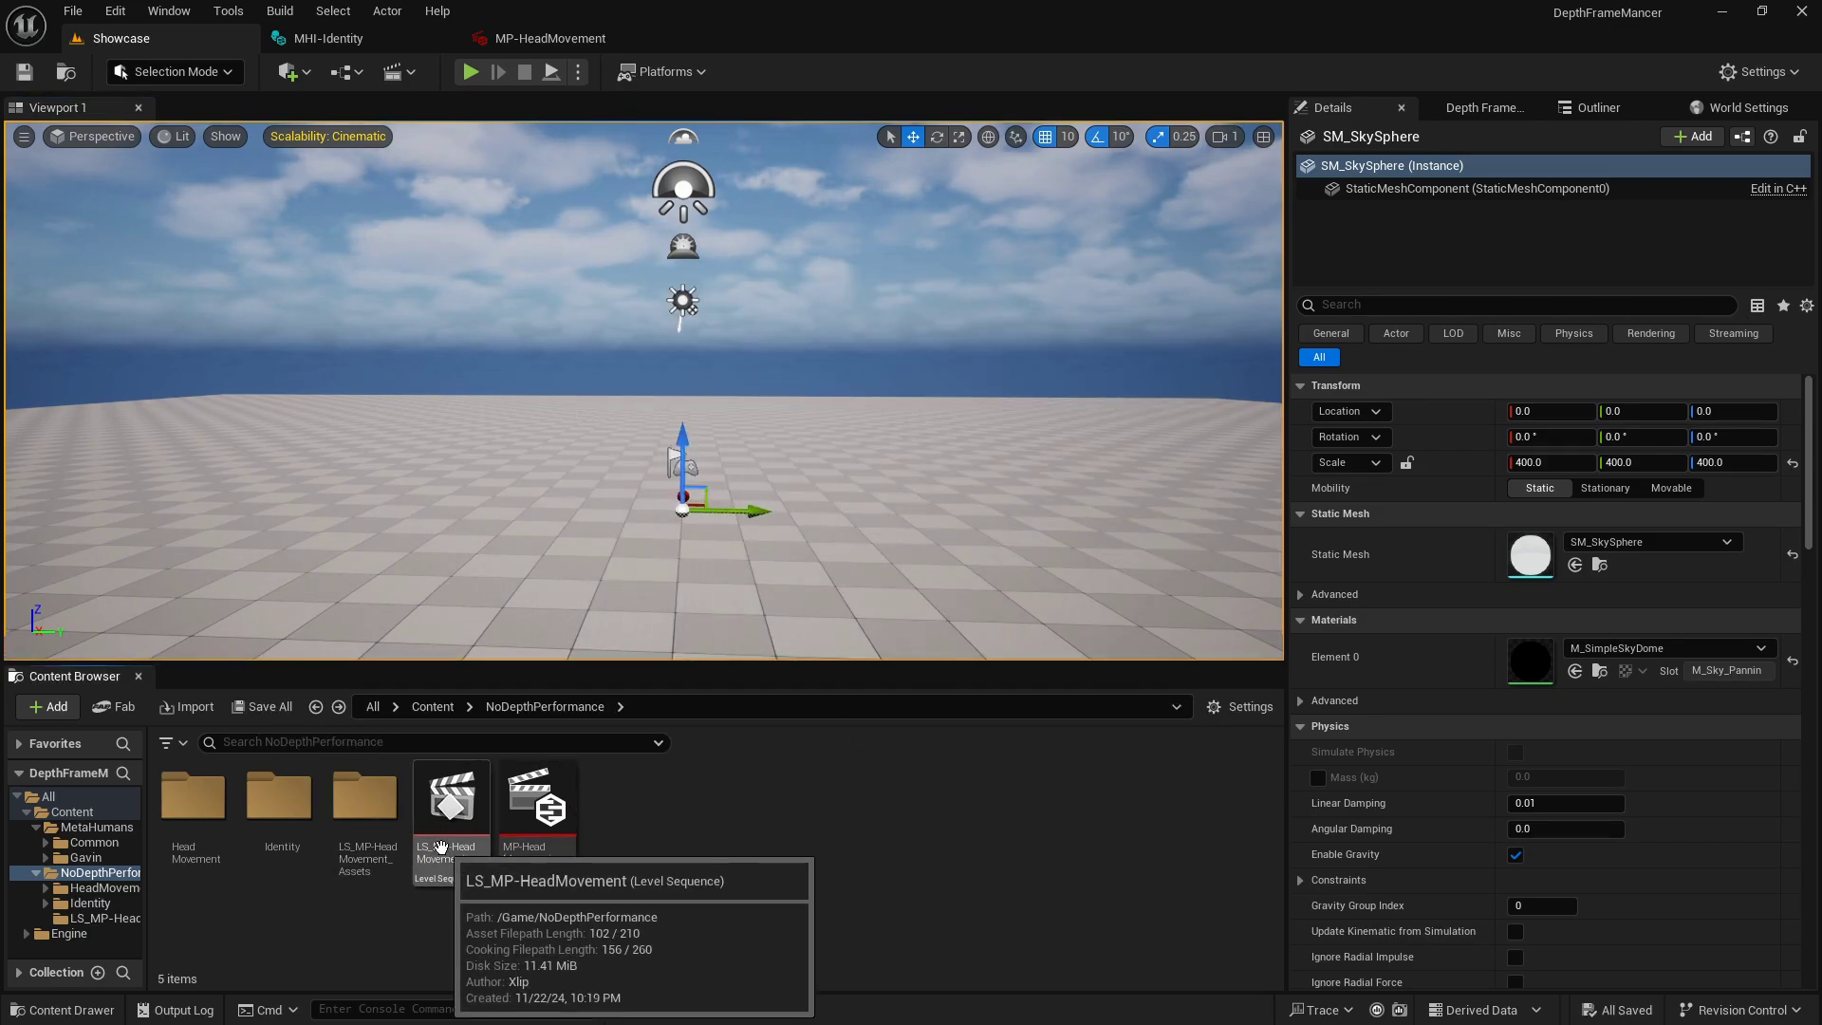
- Place LS_MP-HeadMovement in the level and open it in Sequencer, closing the Content Browser to give the viewport more room
drag(439, 846, 776, 490)
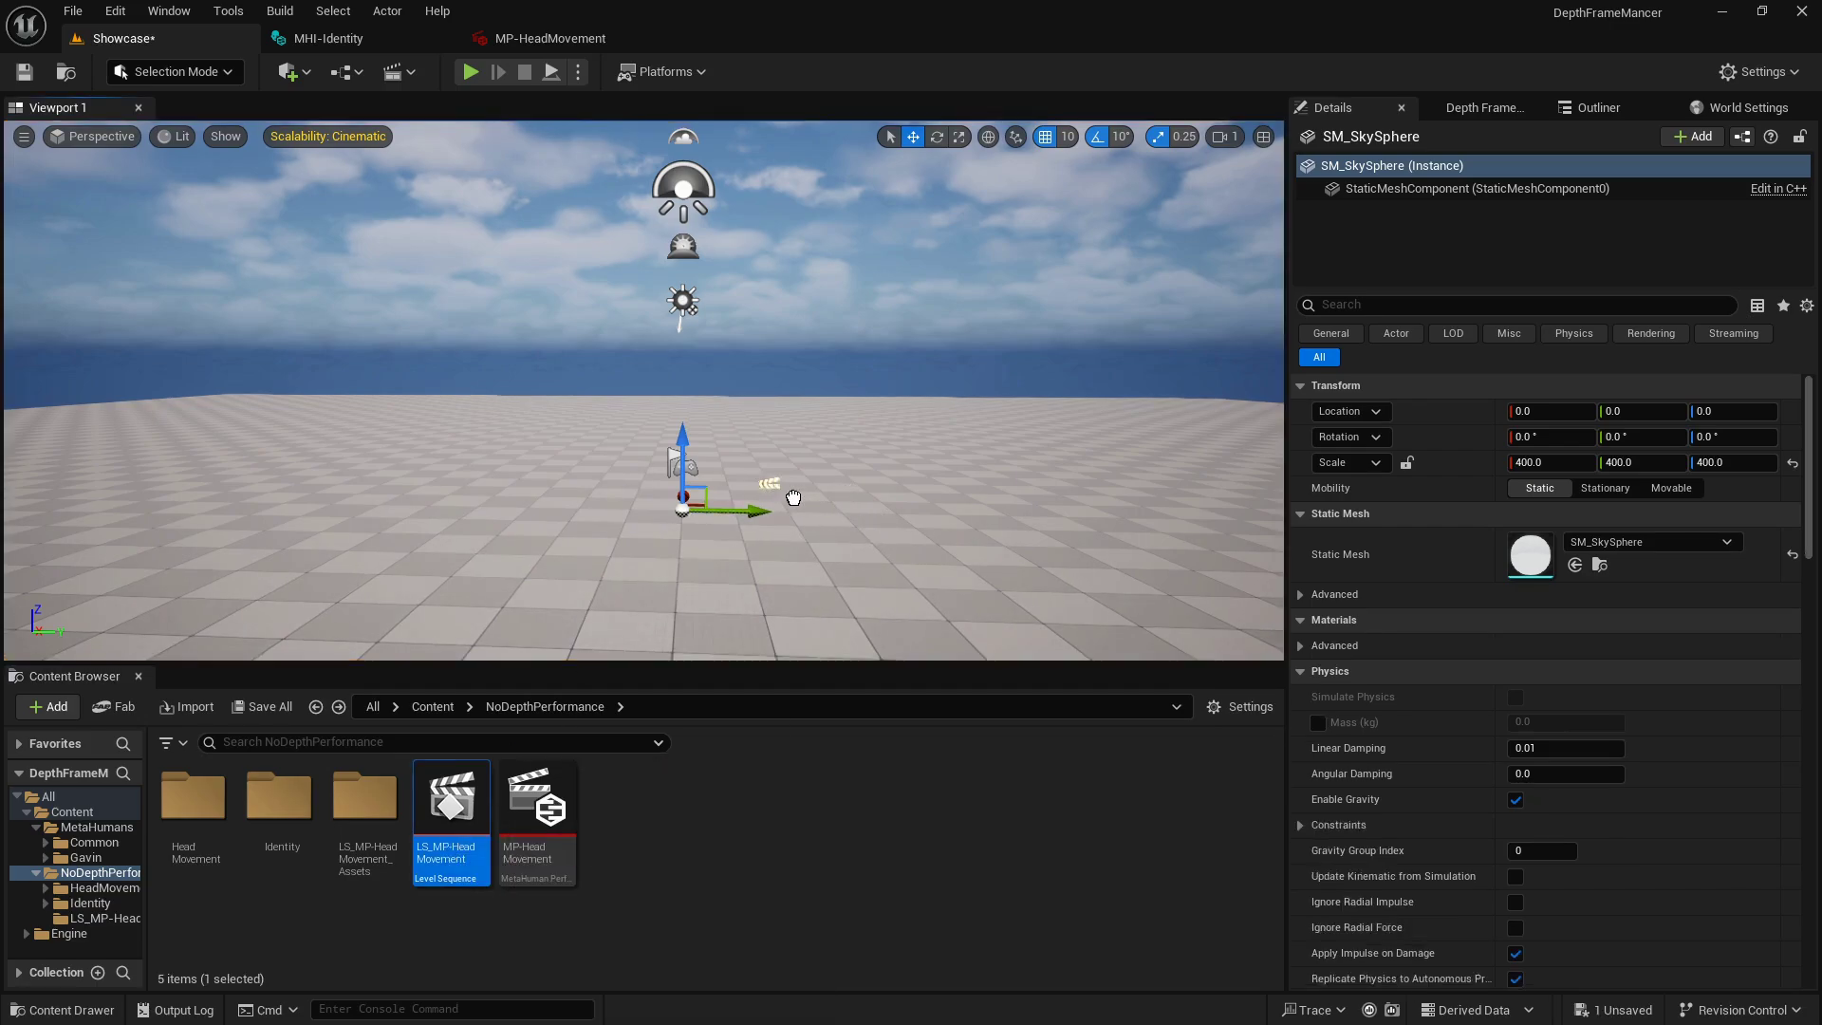
click(346, 73)
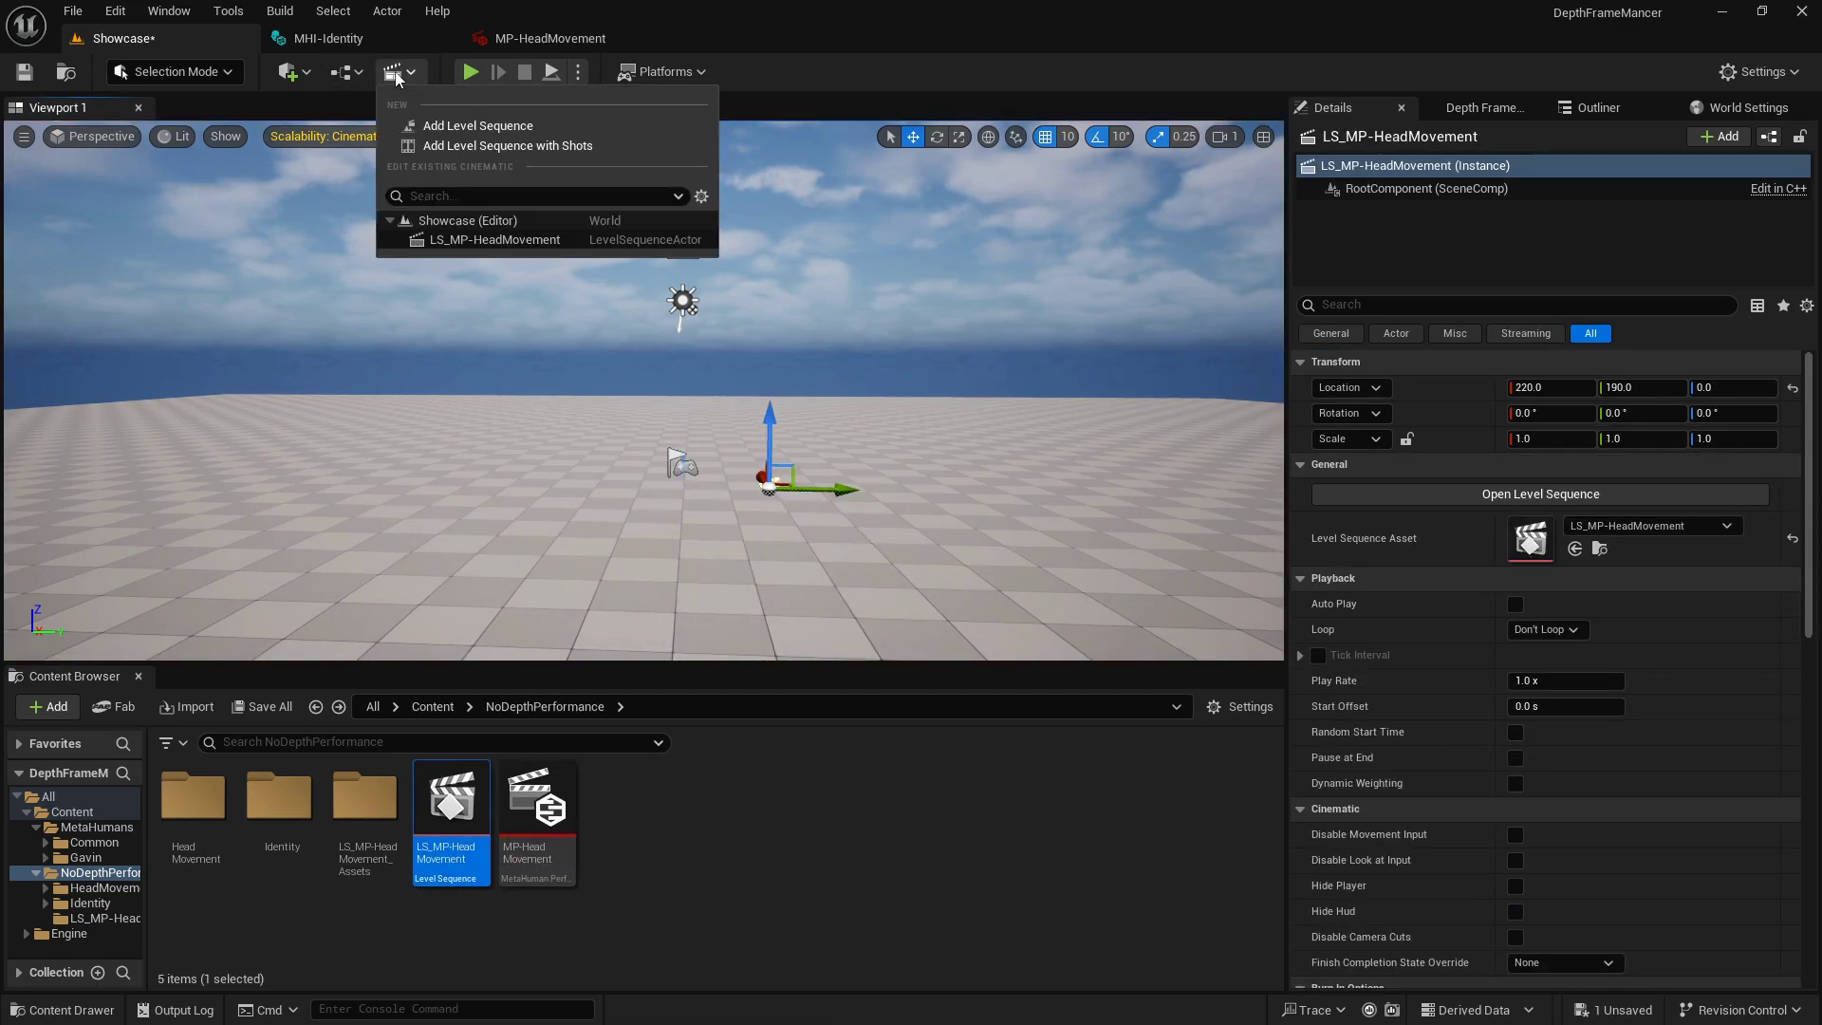
click(493, 245)
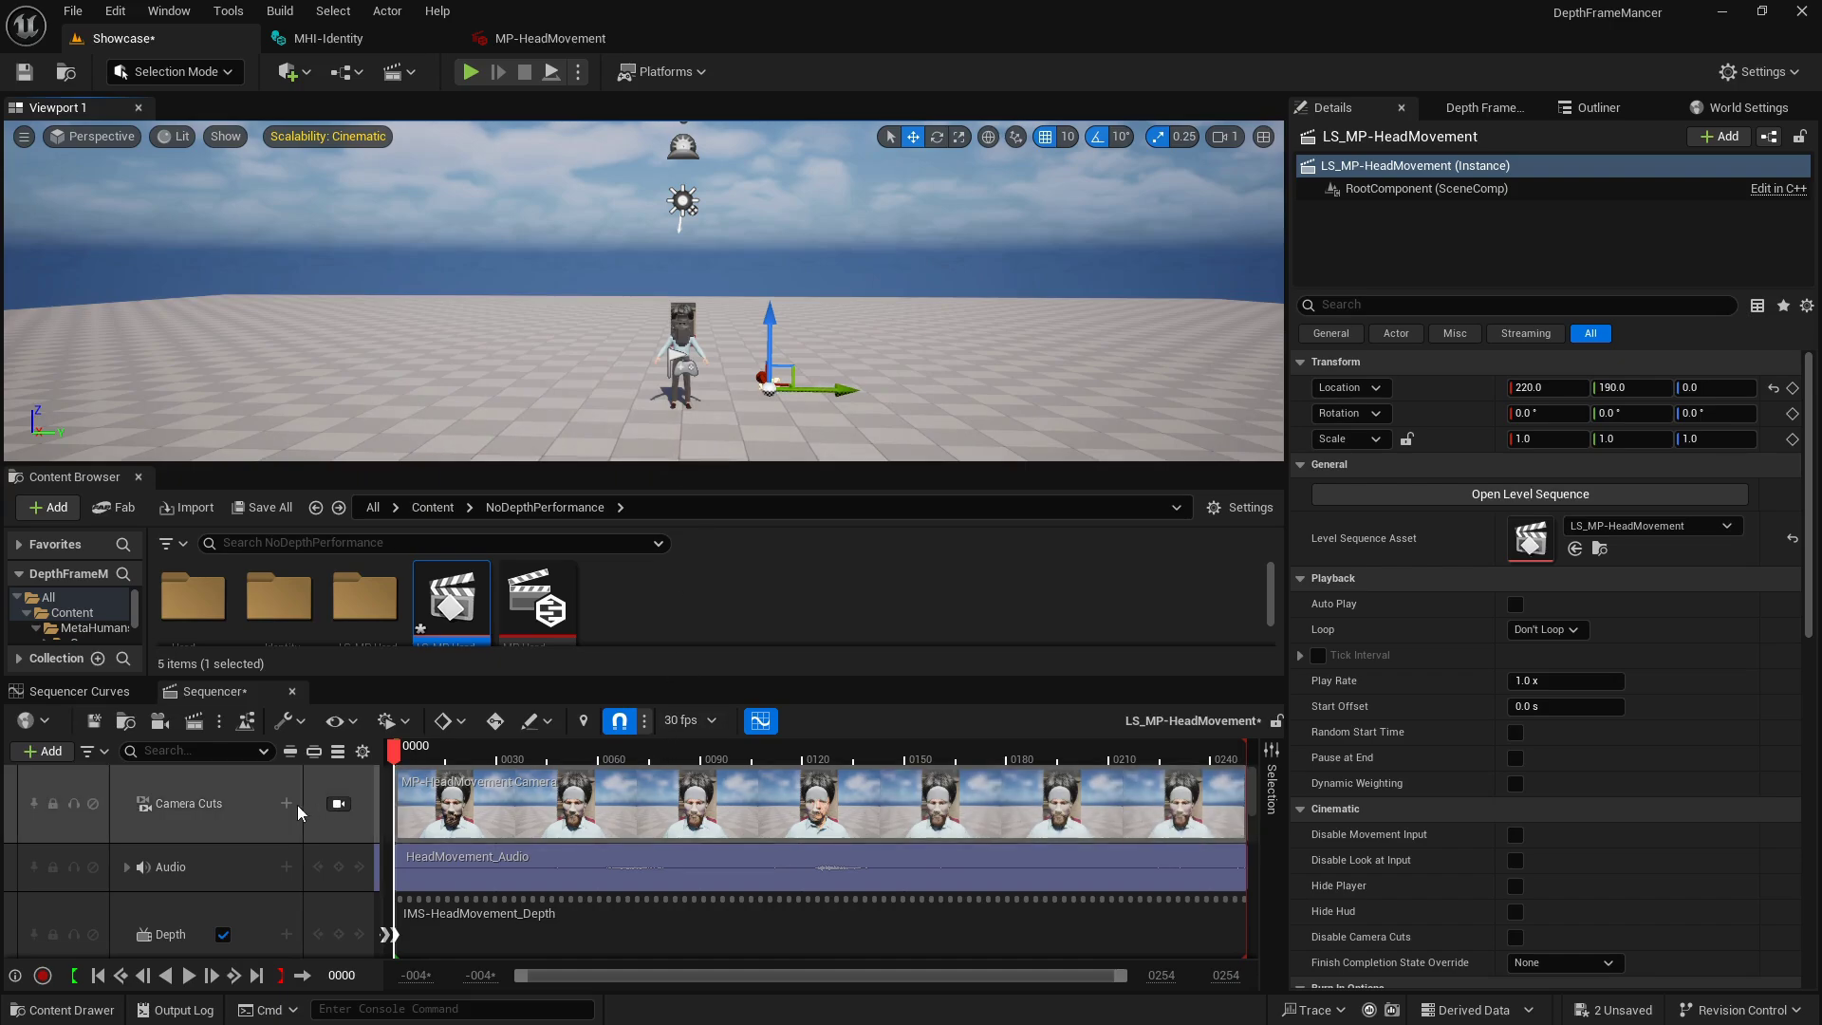
click(139, 476)
drag(523, 677, 523, 631)
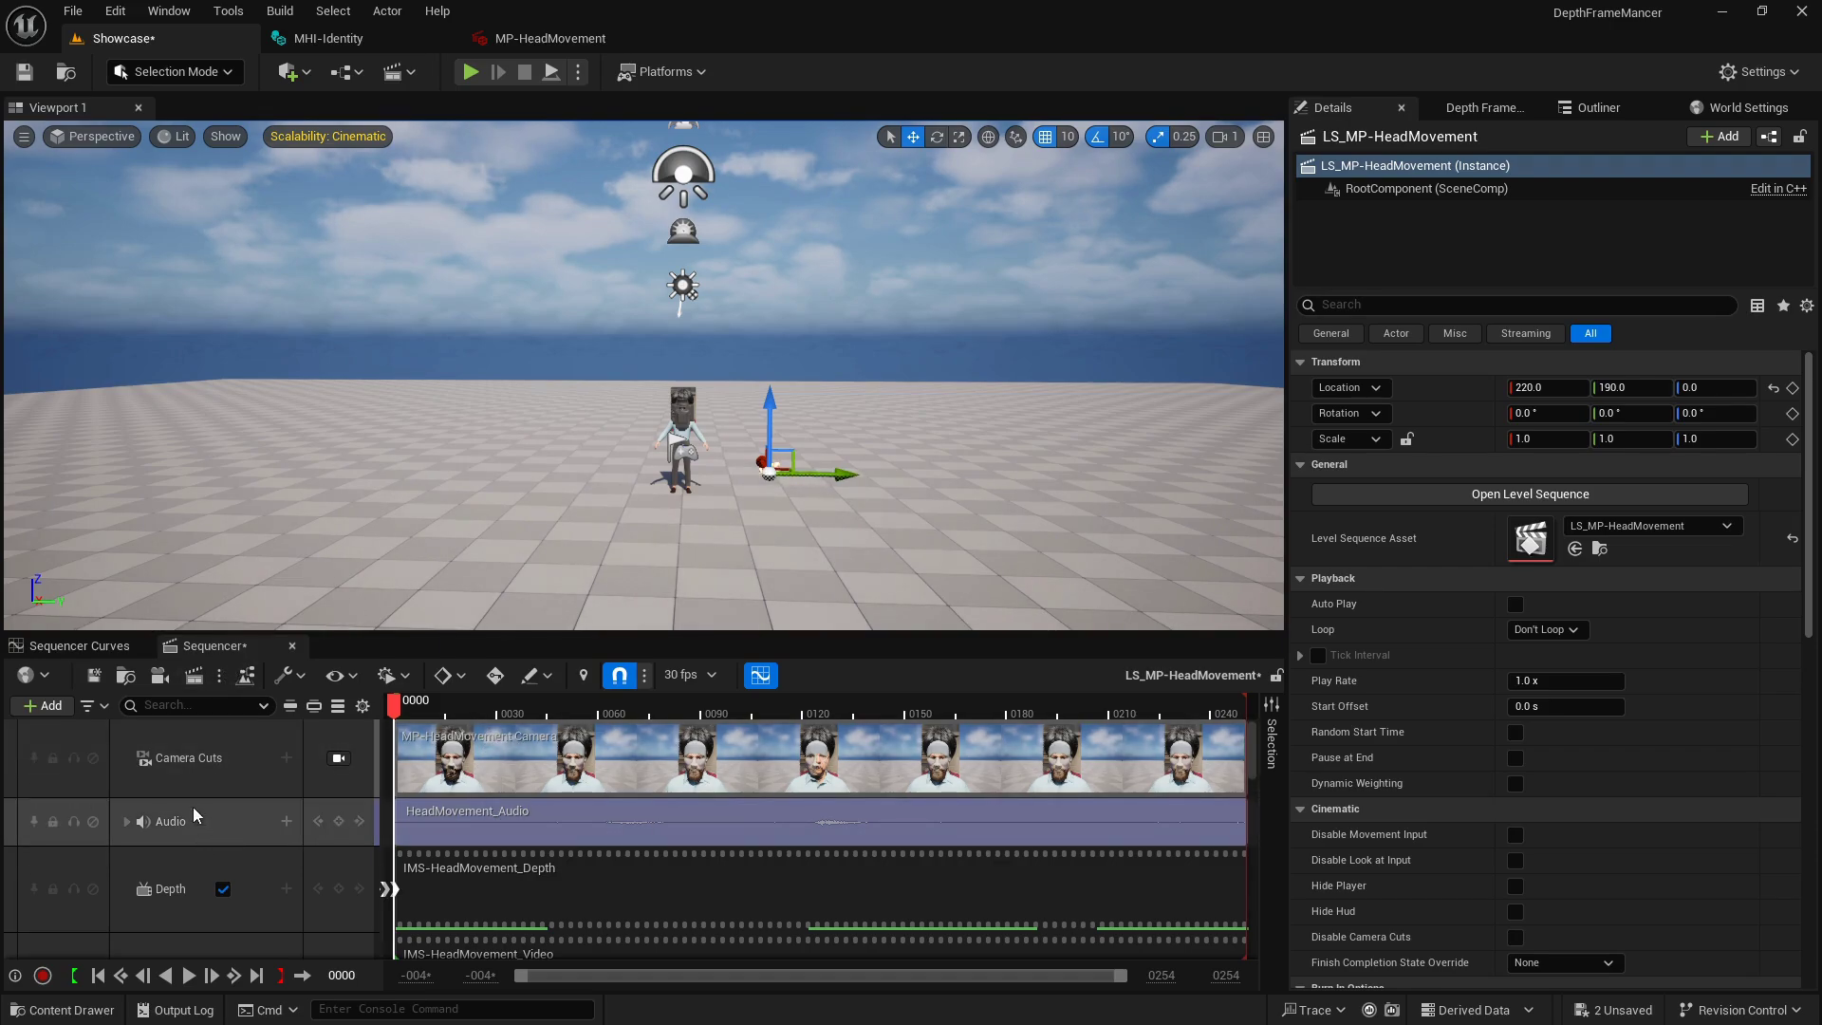
- Focus on the BP Gavin character and view it beside the video plane and camera
scroll(204, 819, down, 3)
click(199, 879)
key(f)
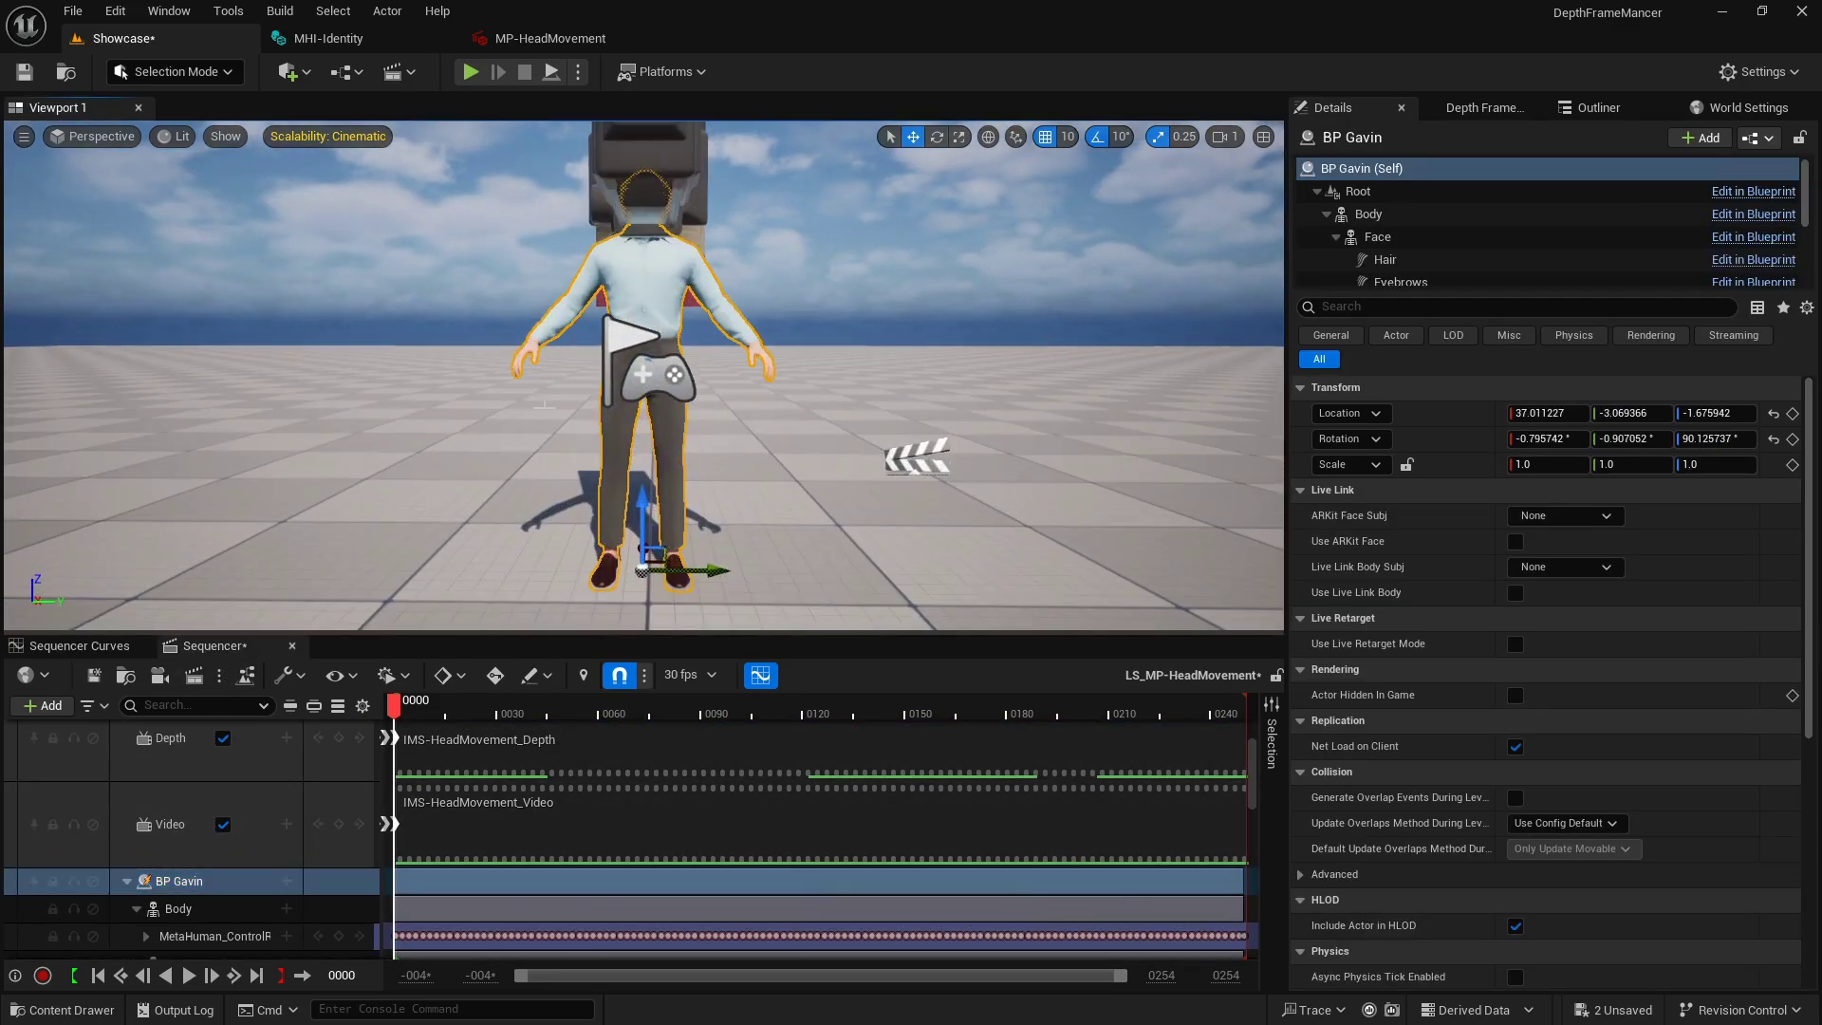
alt+drag(643, 376, 892, 383)
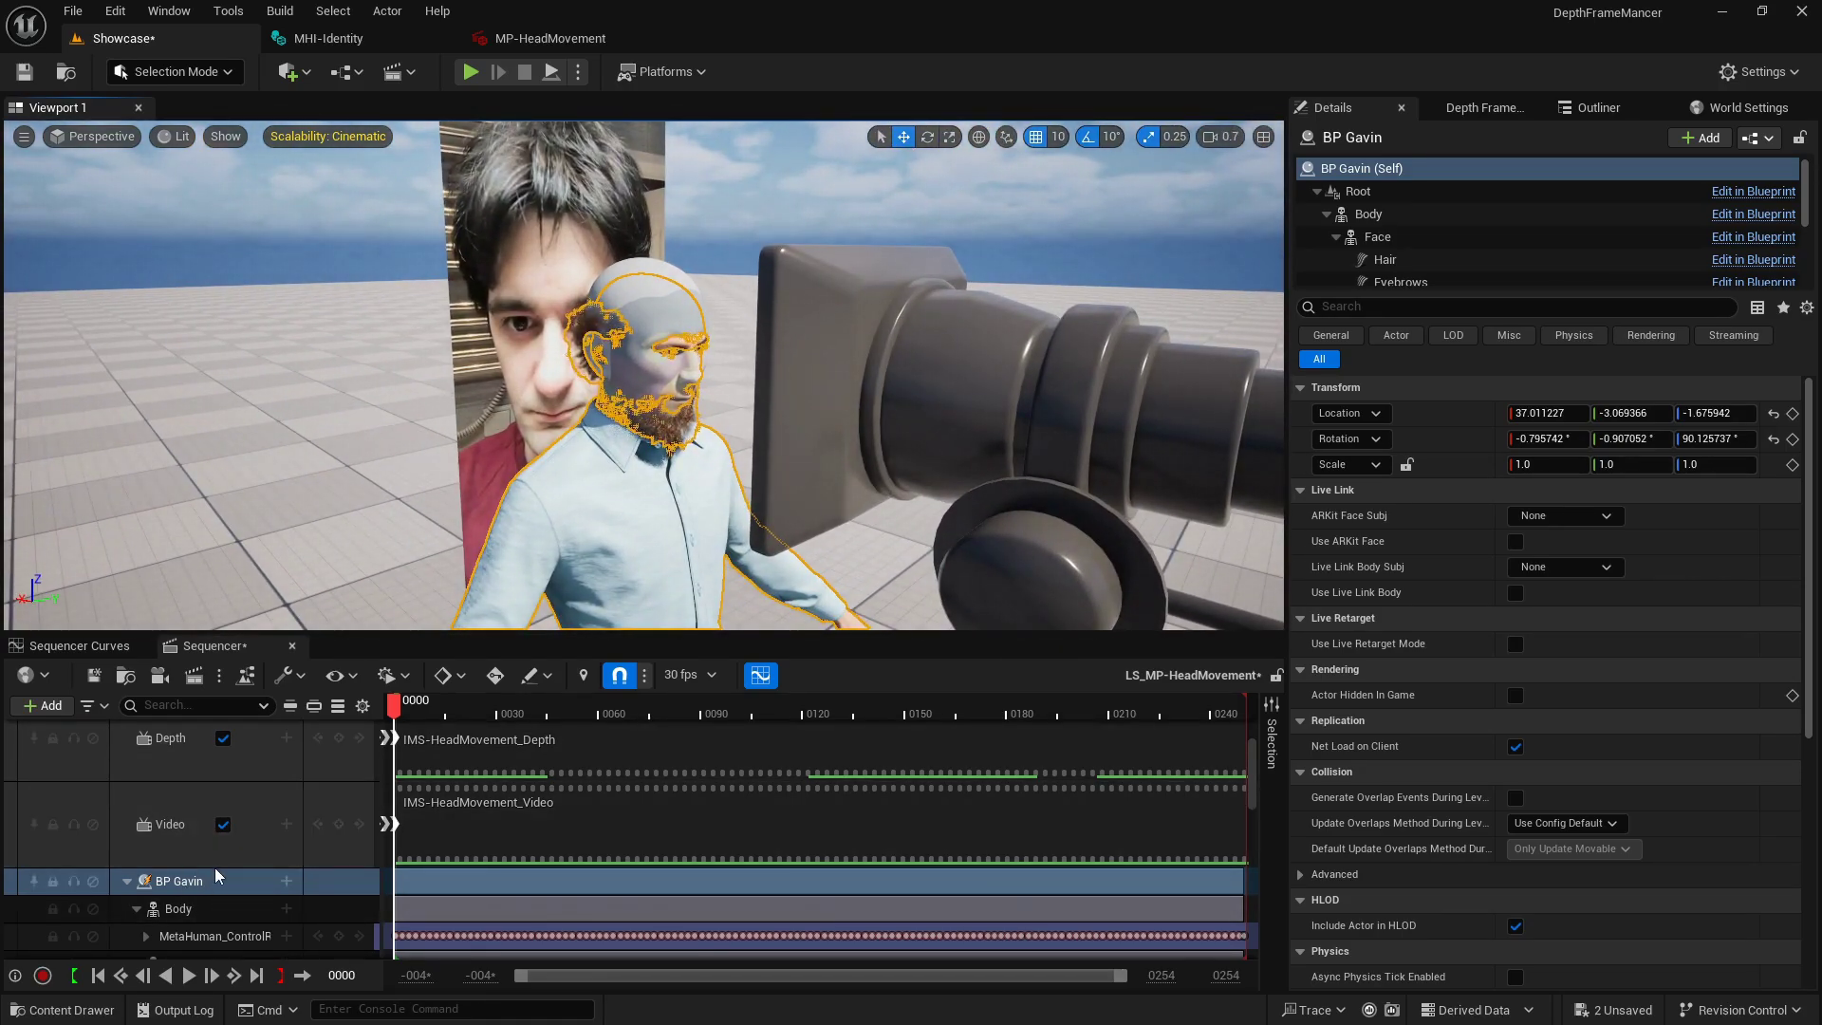
- Lock the viewport to the Camera Cuts track and play the sequence through the camera
scroll(218, 854, up, 3)
click(338, 759)
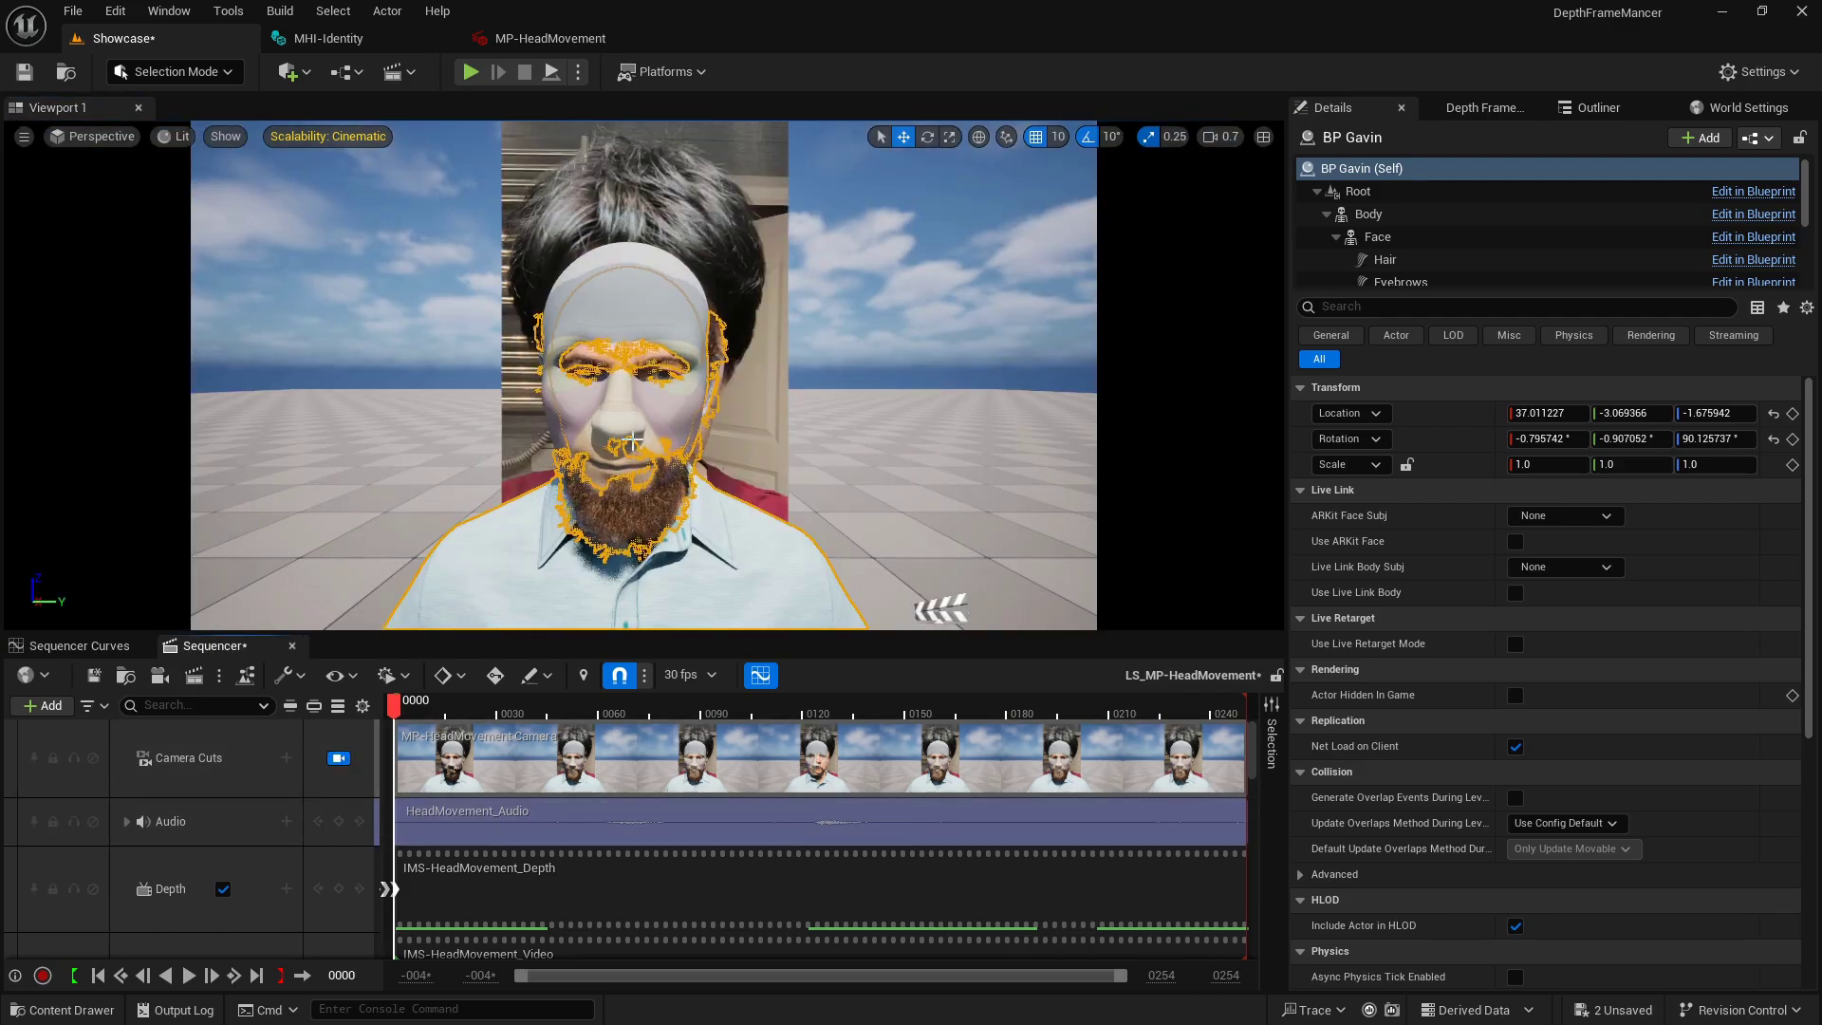
key(space)
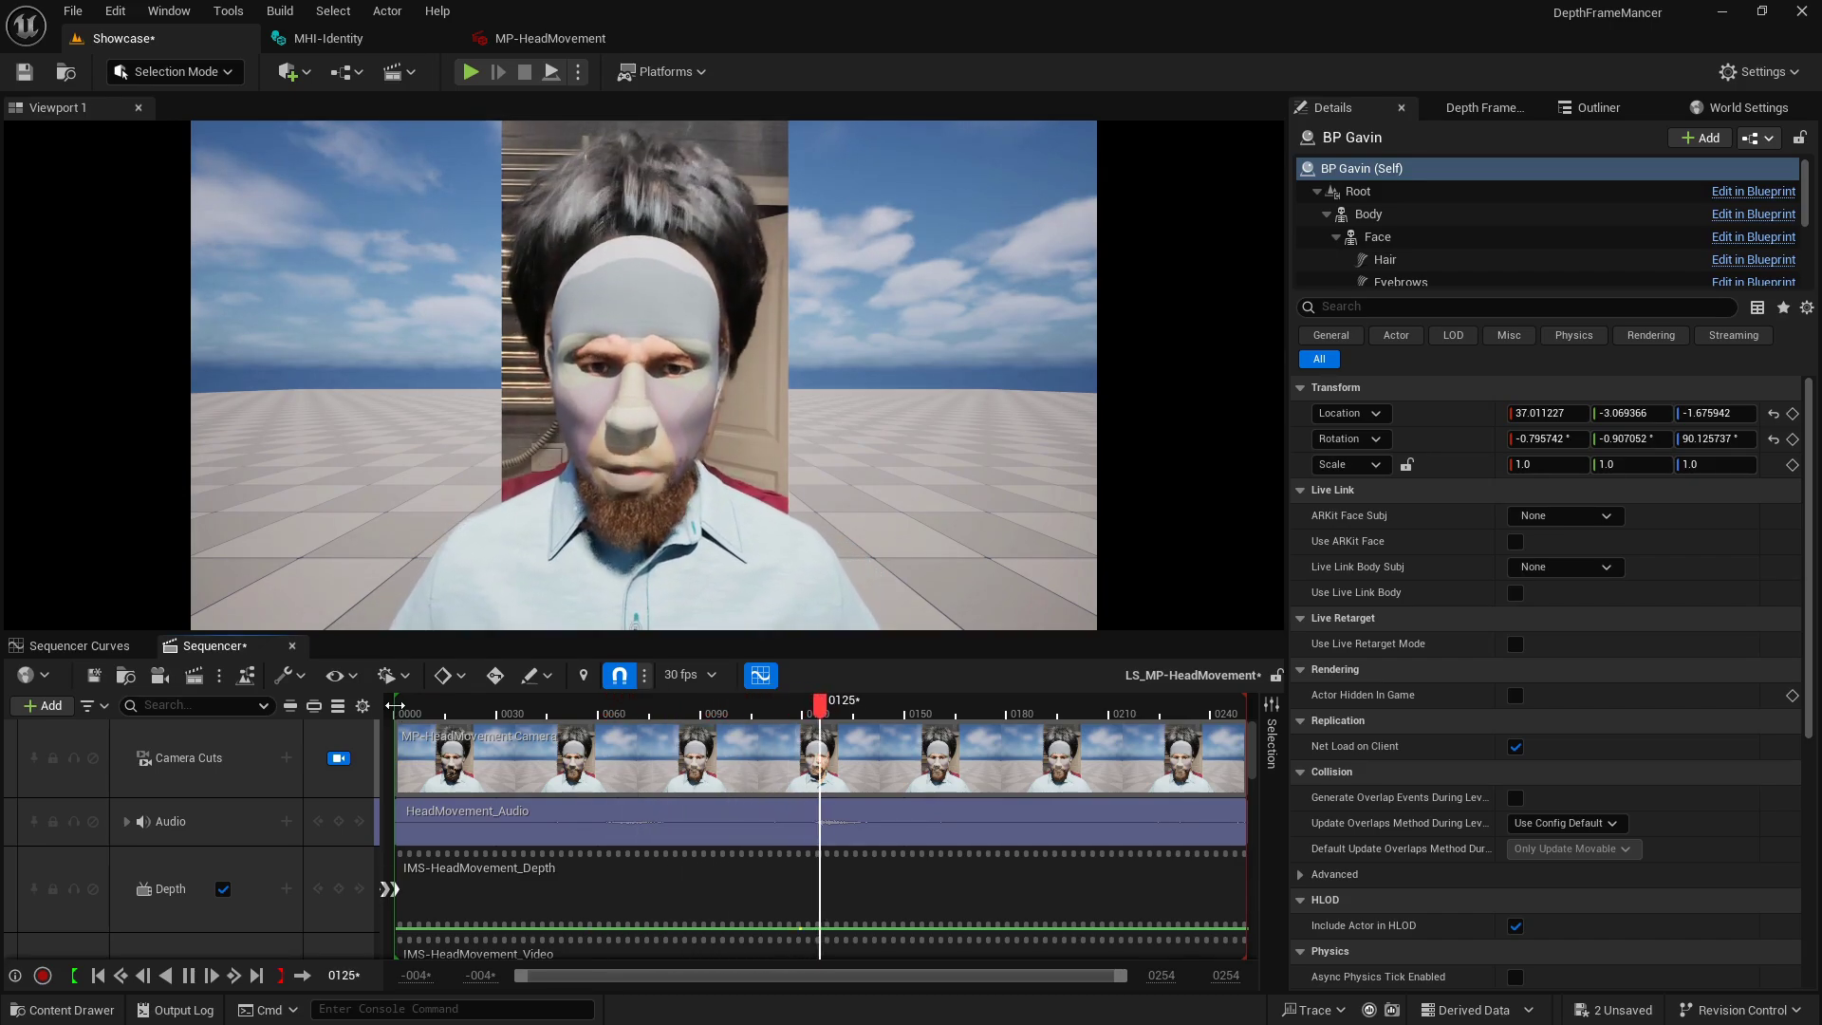
key(space)
- Mute the MHI-Identity track in Sequencer to hide the identity head over the character
scroll(225, 855, down, 5)
scroll(225, 856, down, 4)
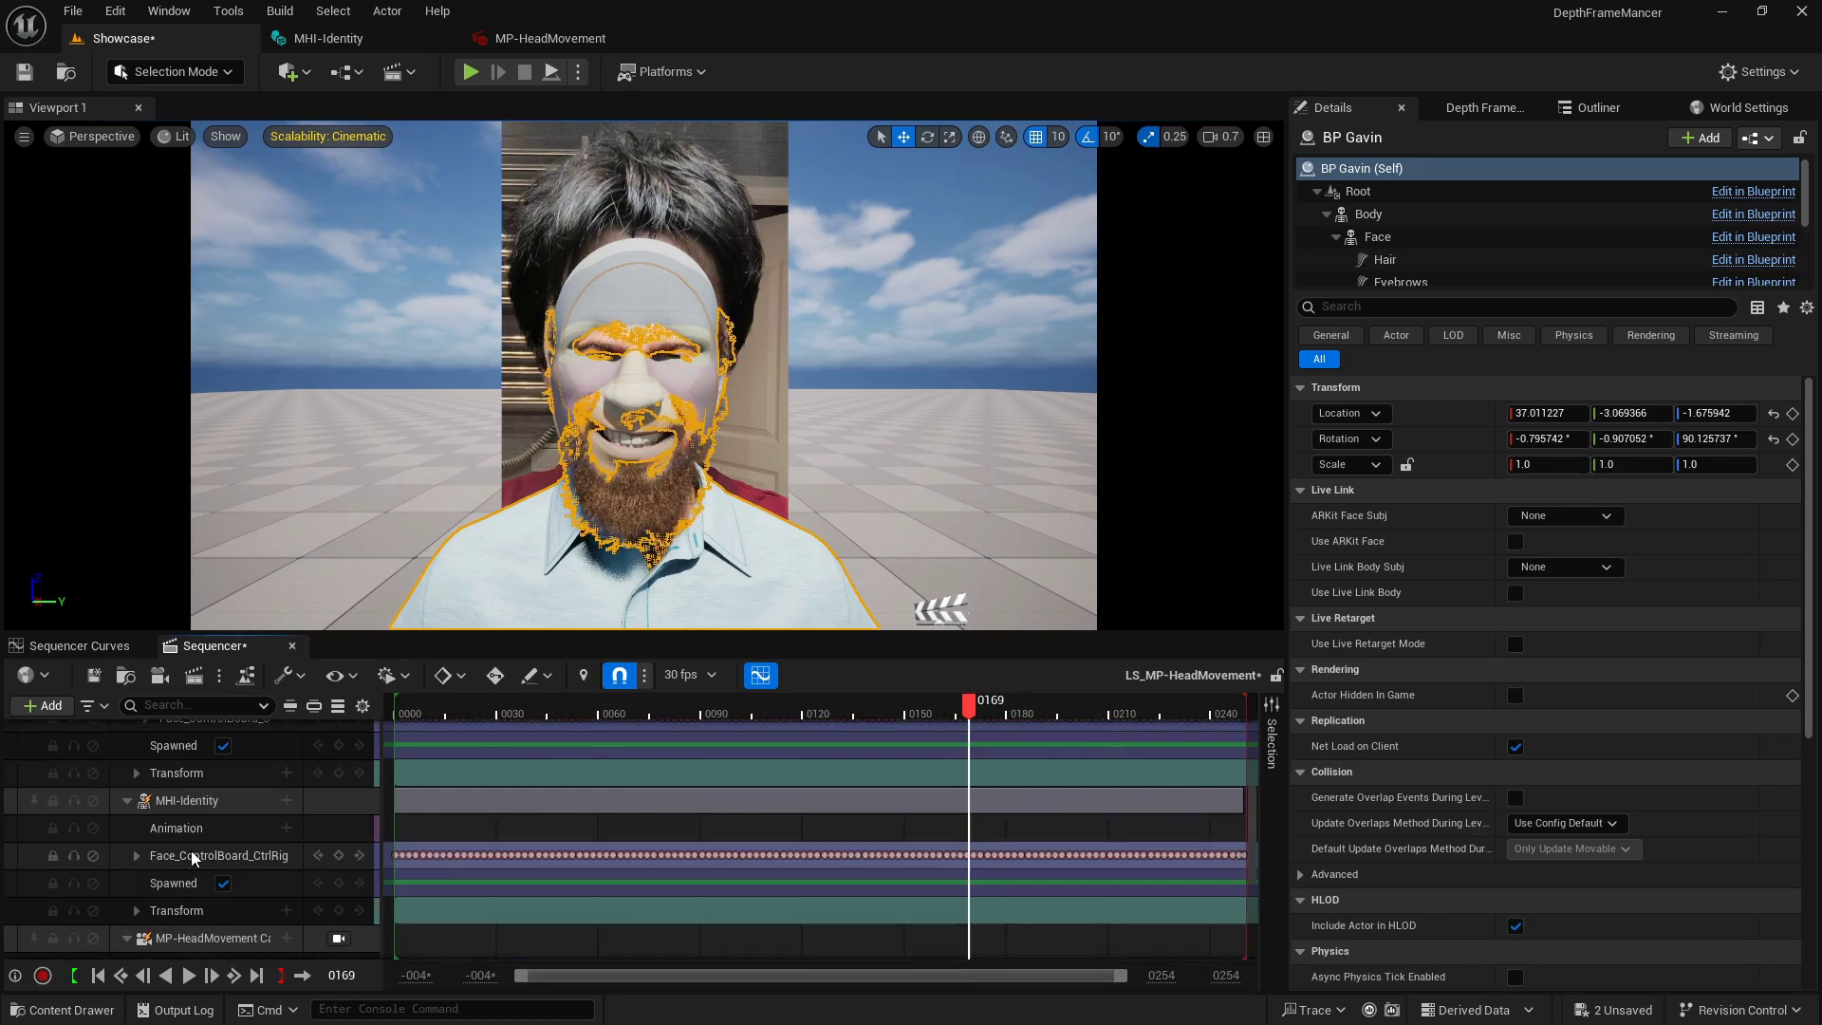
click(93, 800)
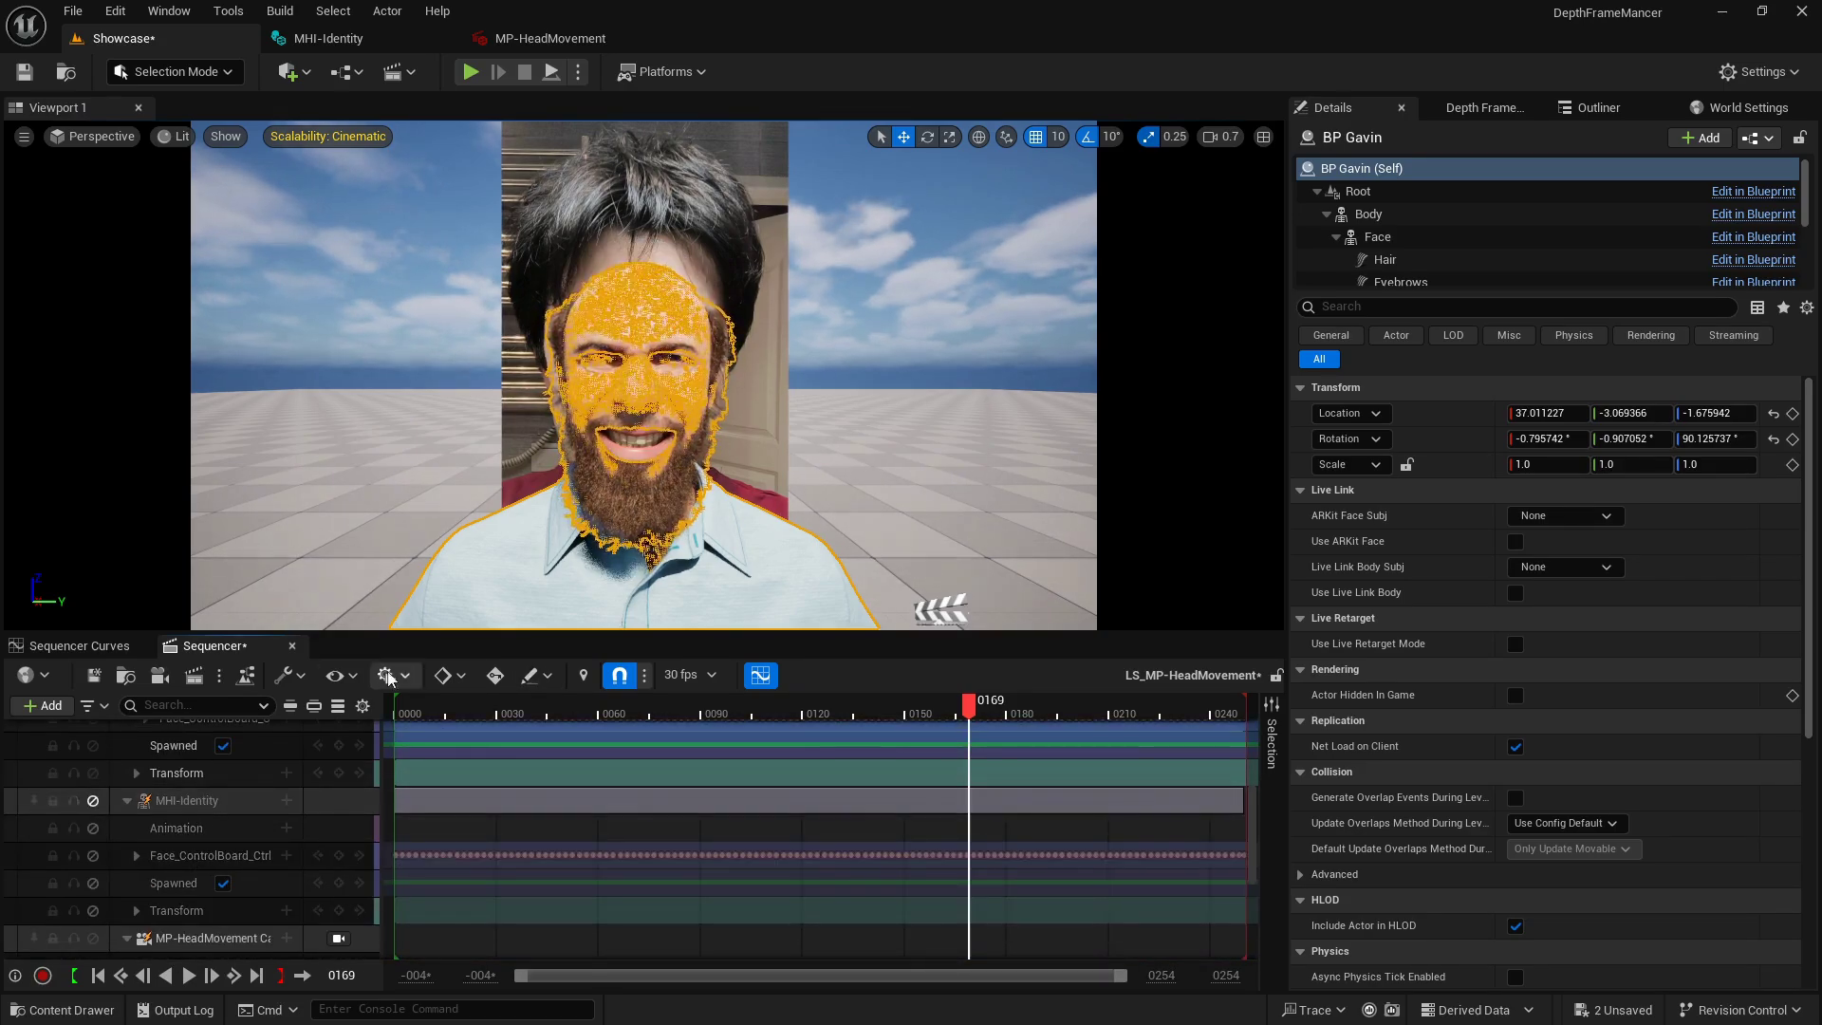
- Shift the MP-HeadMovement Video Plane along Y to about 40.19 so it sits beside the character
scroll(211, 804, up, 4)
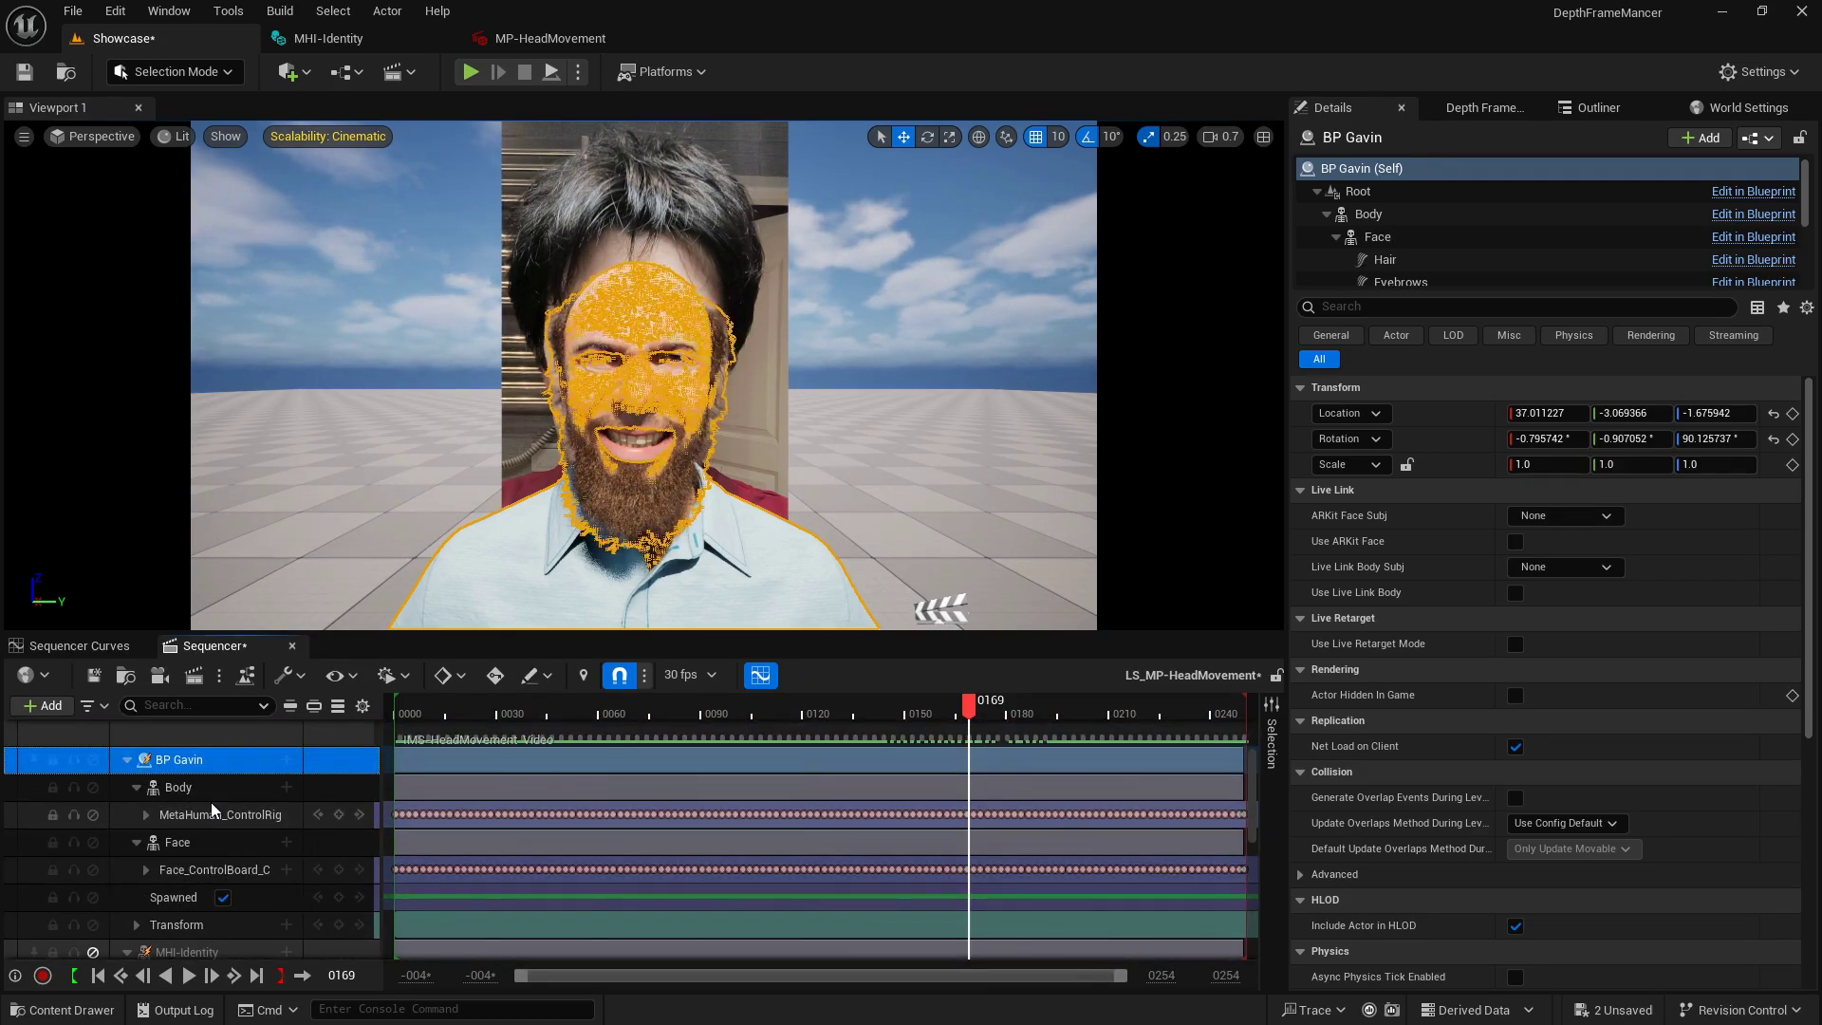
scroll(209, 811, down, 5)
click(203, 890)
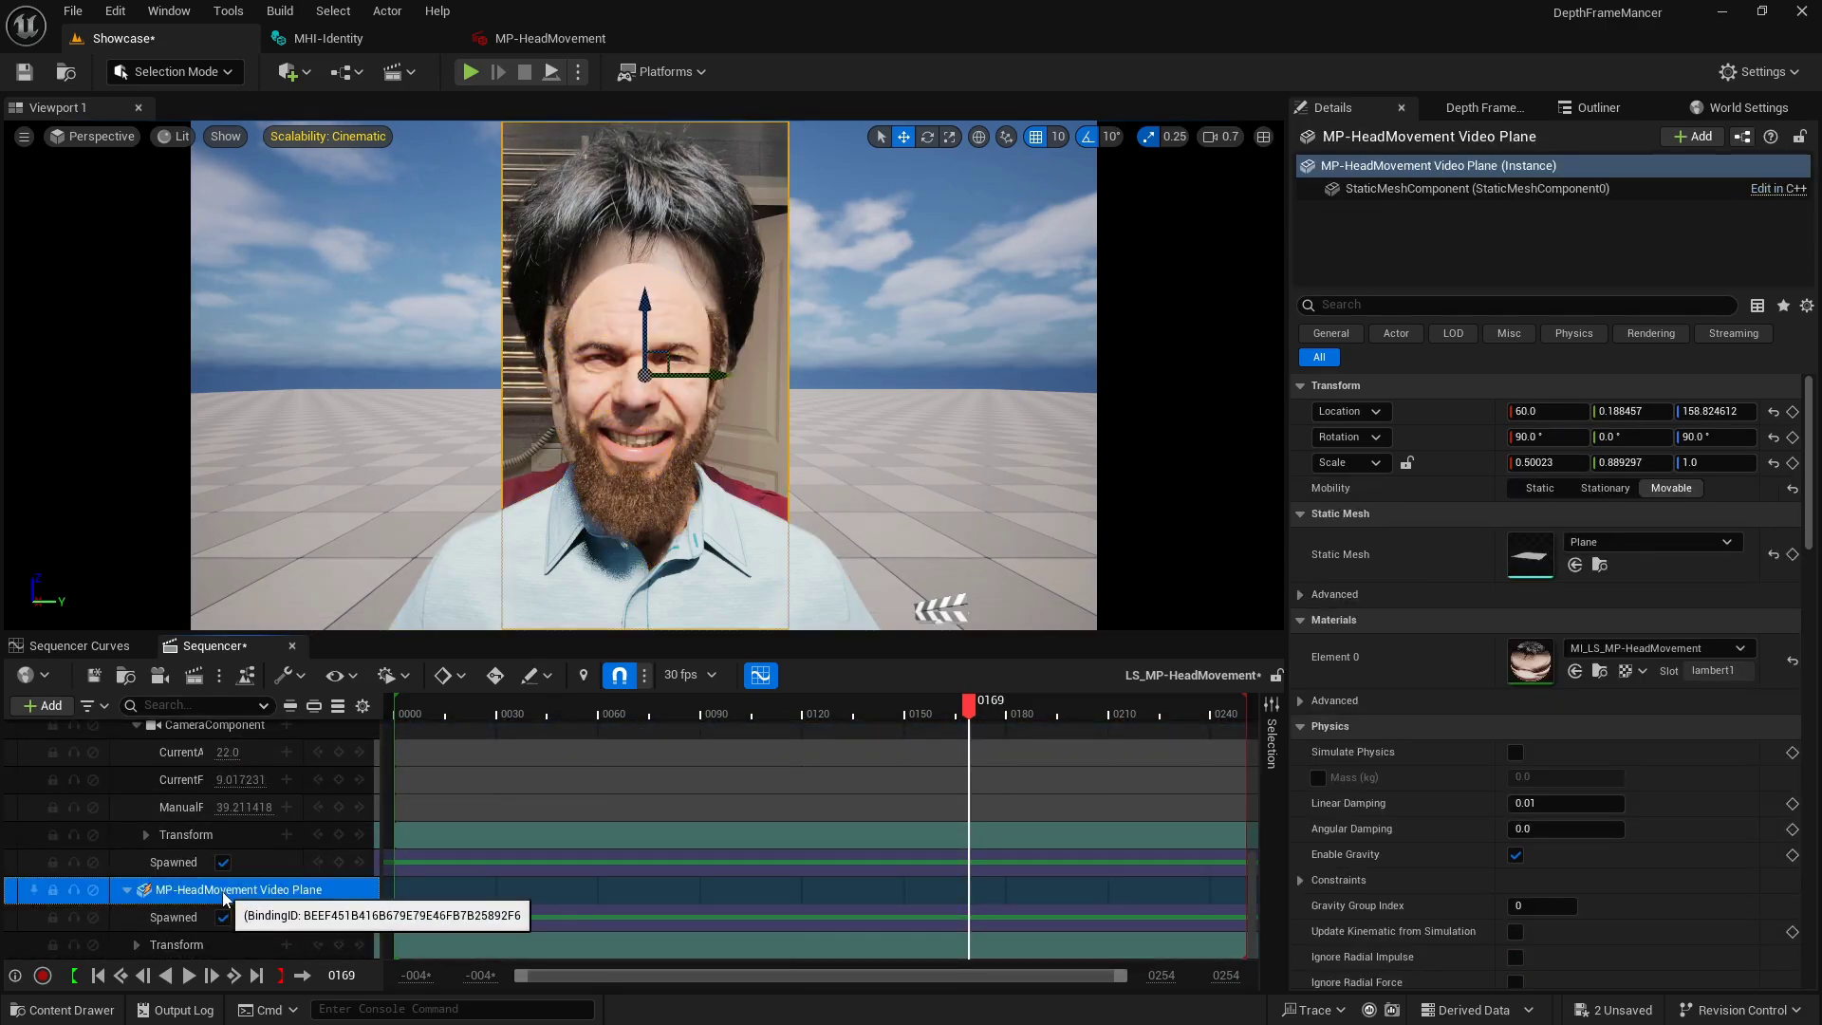
drag(692, 374, 933, 372)
- Play and scrub the sequence to compare the character's facial animation with the source video
drag(884, 708, 400, 710)
key(space)
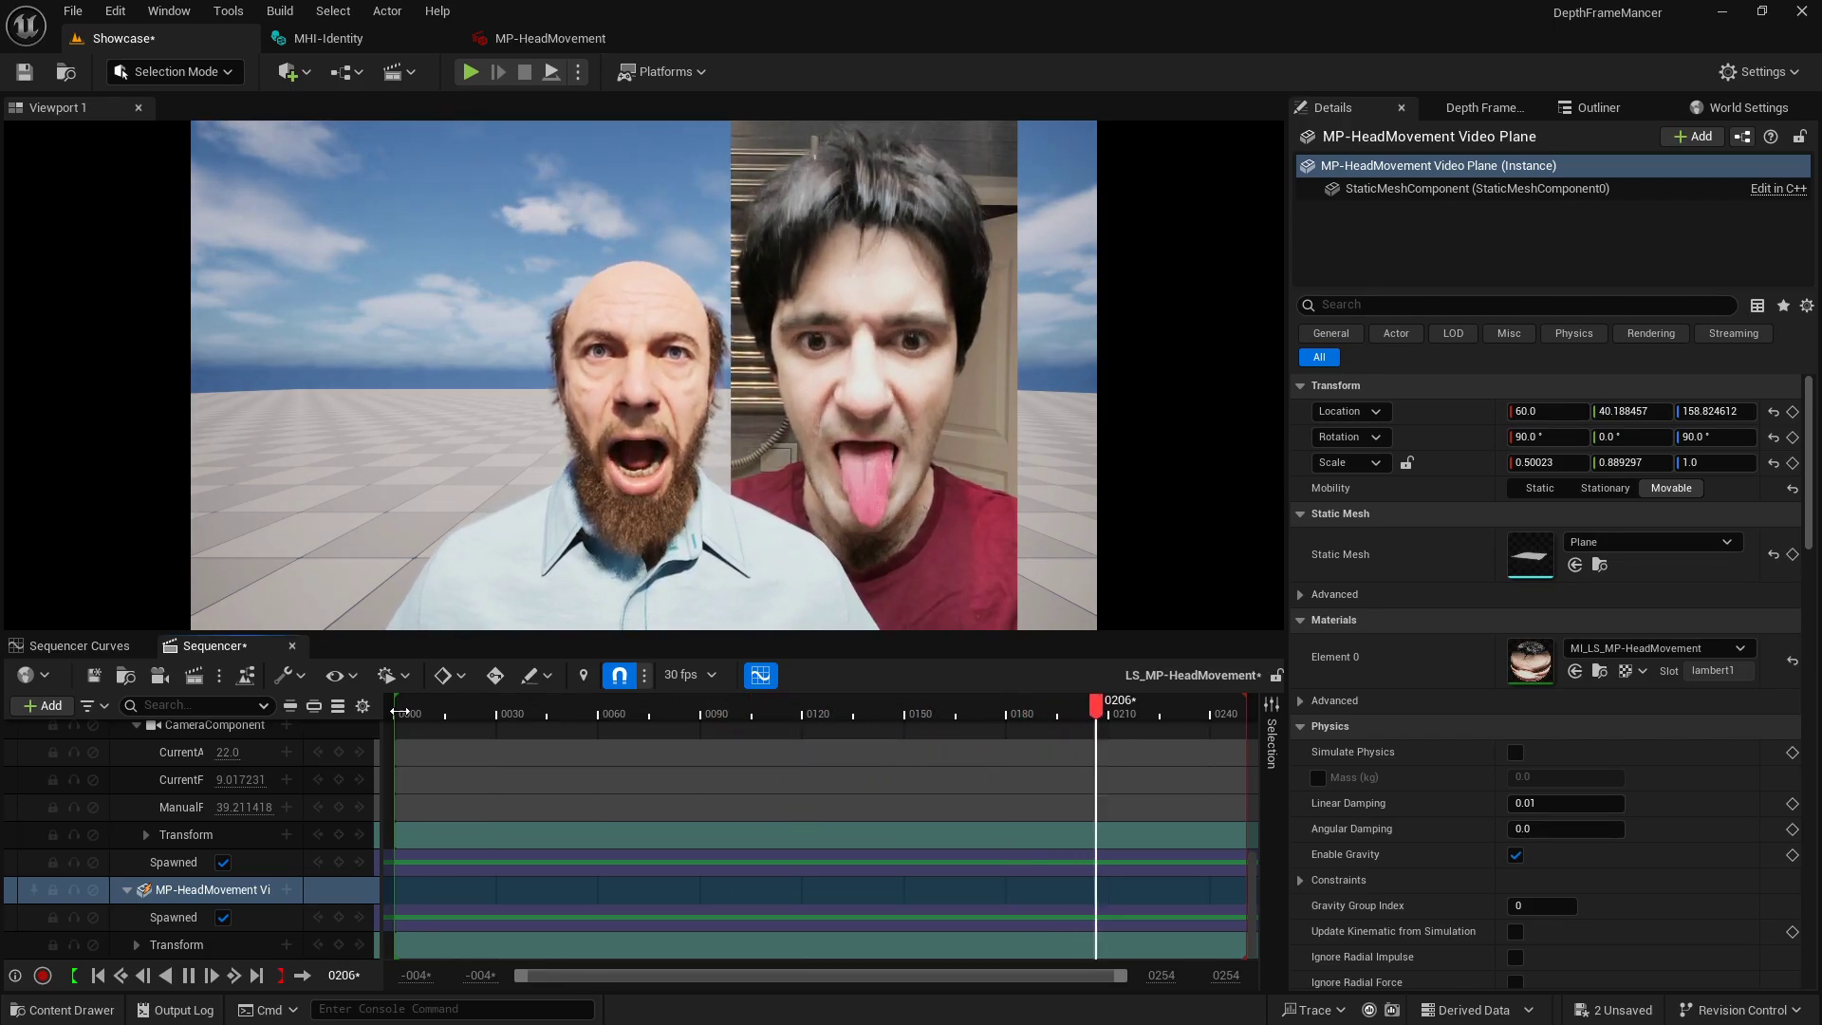
key(space)
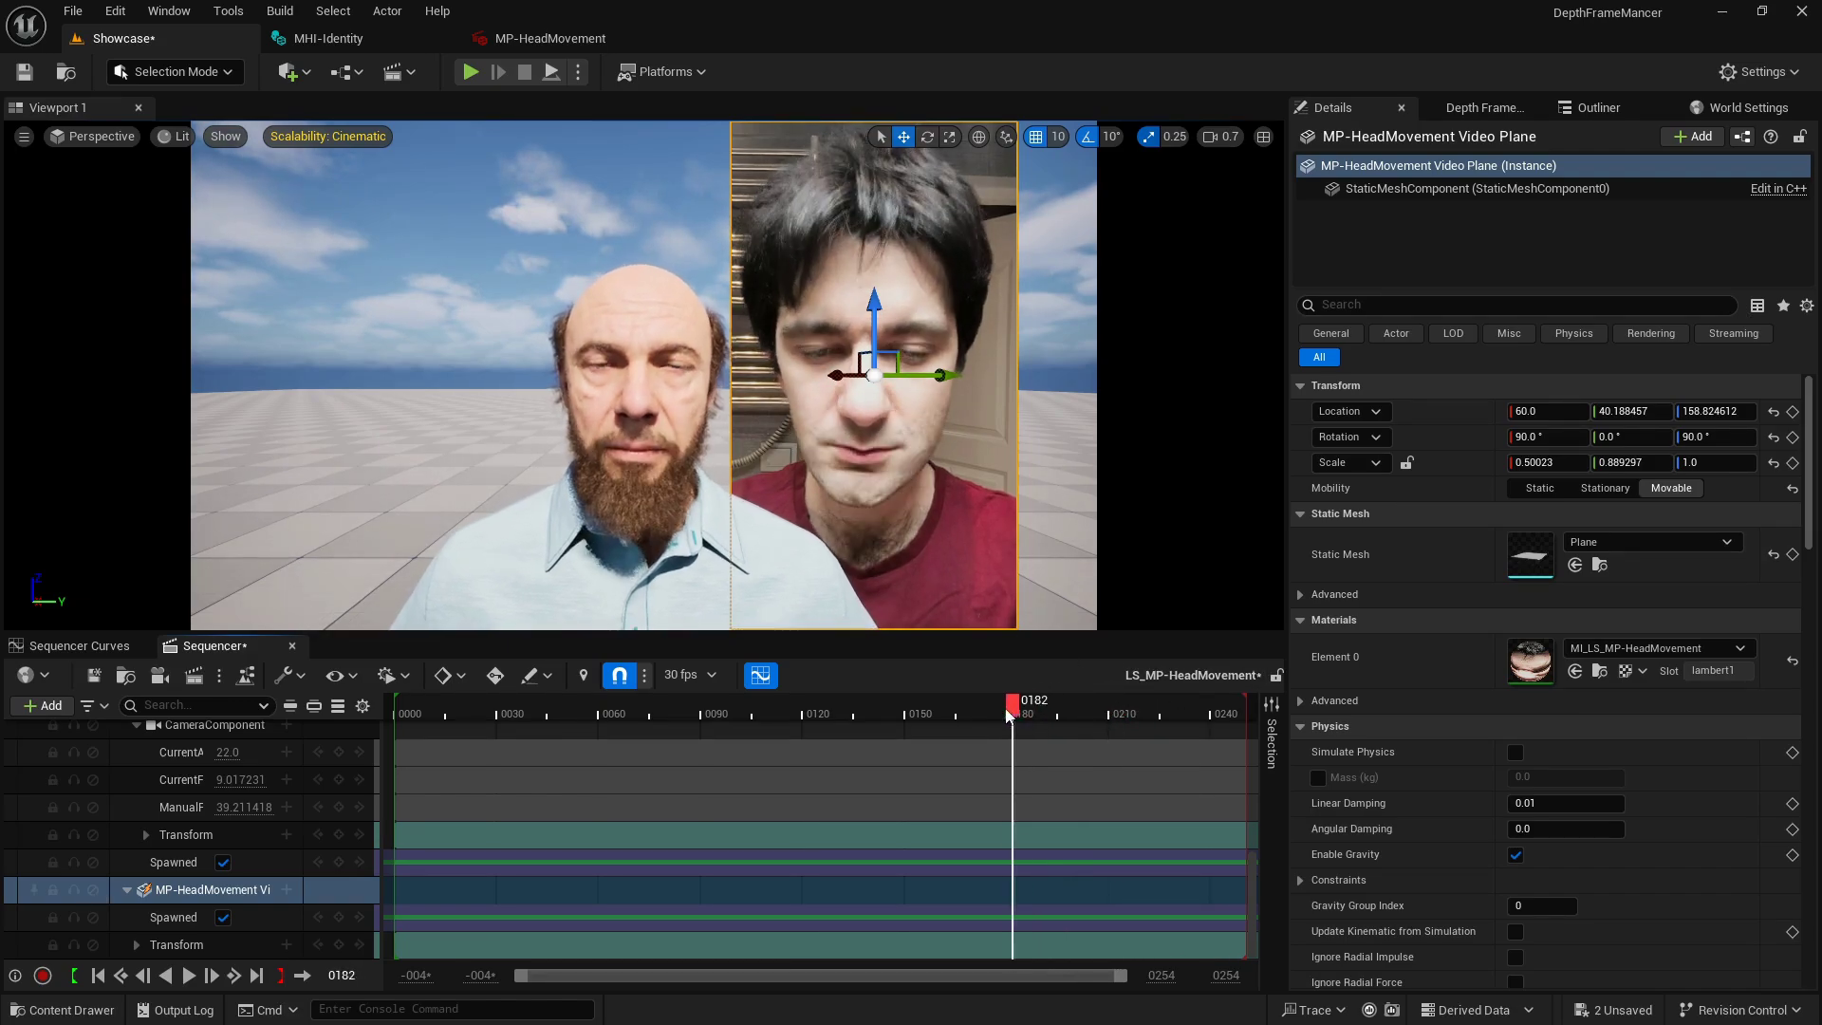
drag(998, 704, 713, 701)
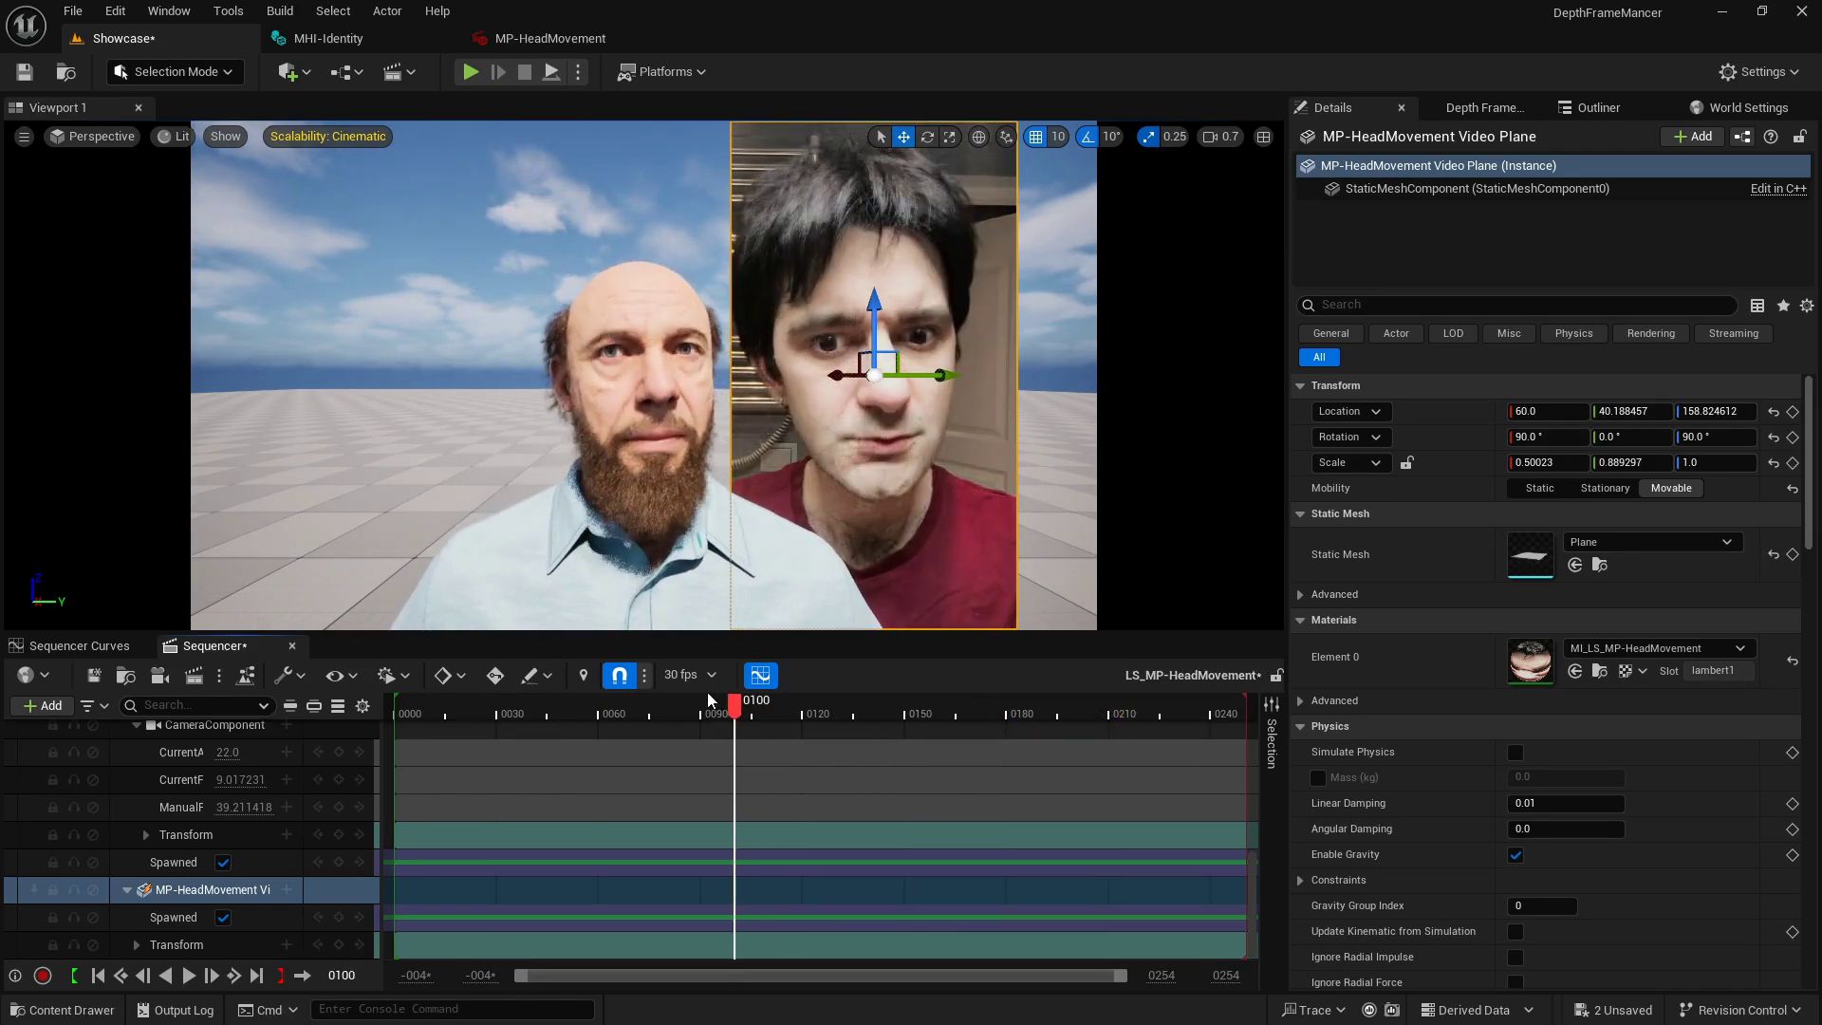
click(437, 709)
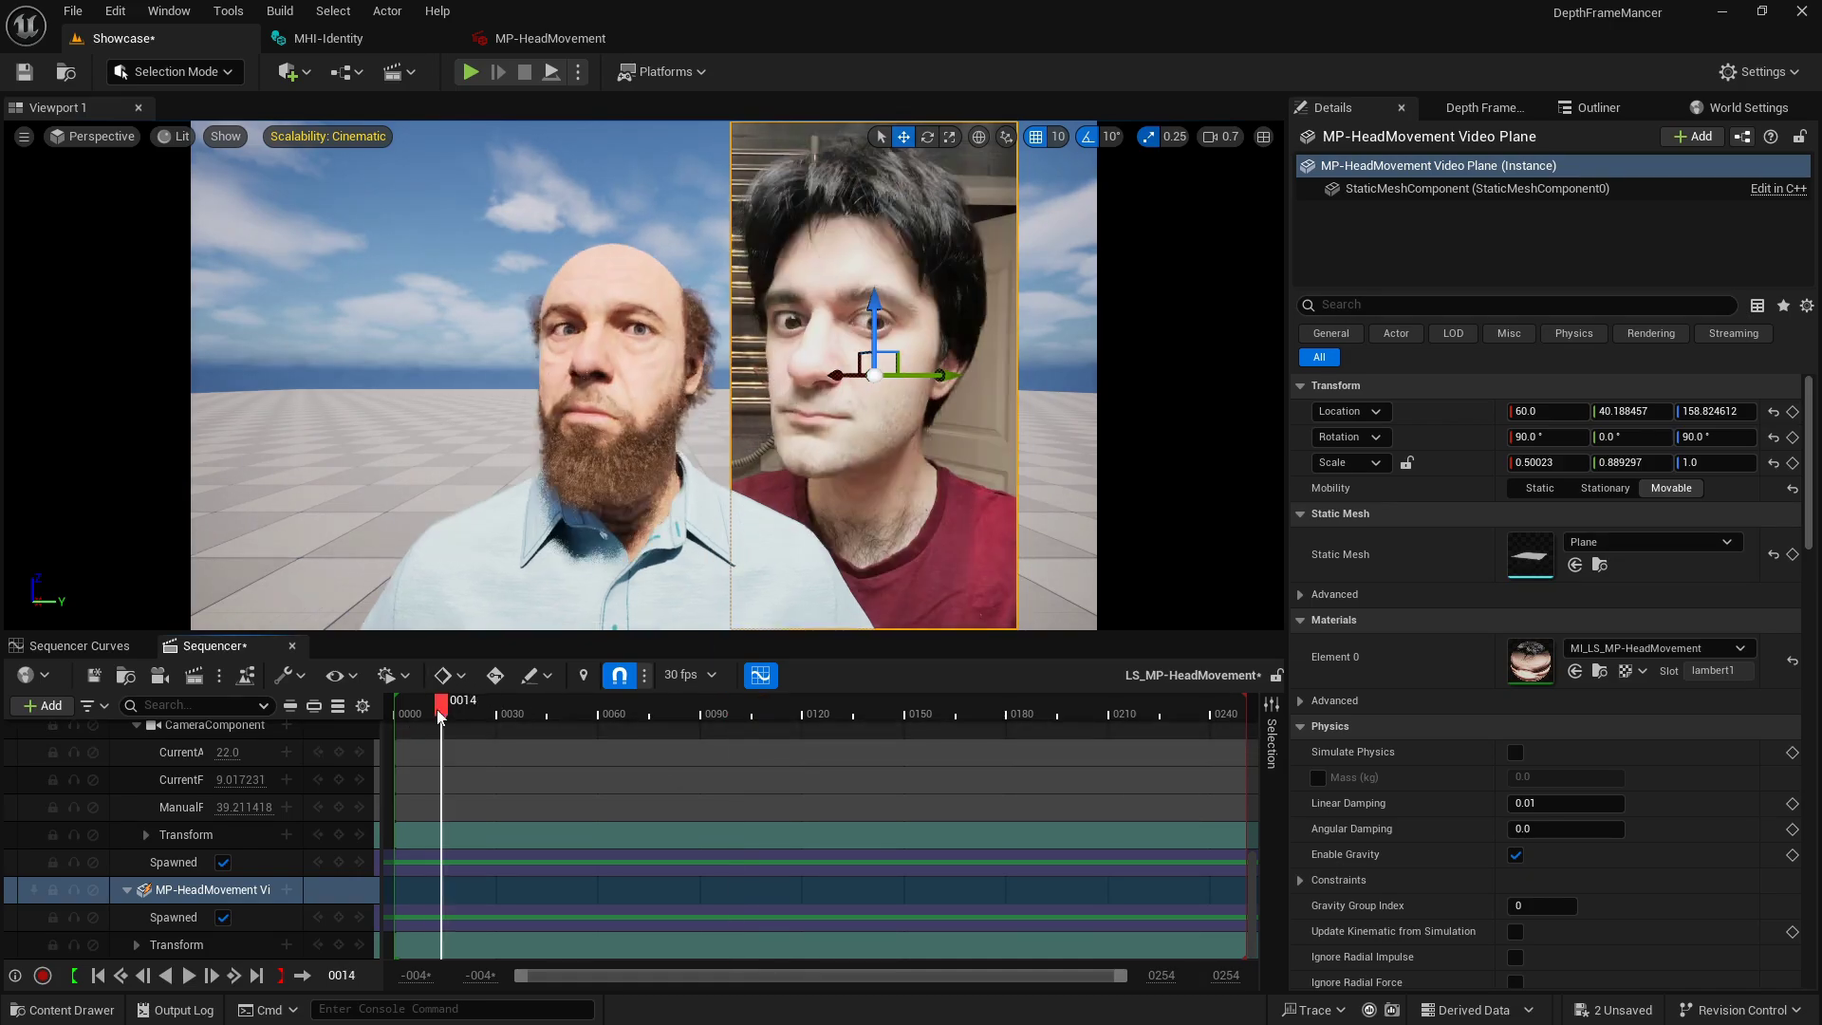
key(space)
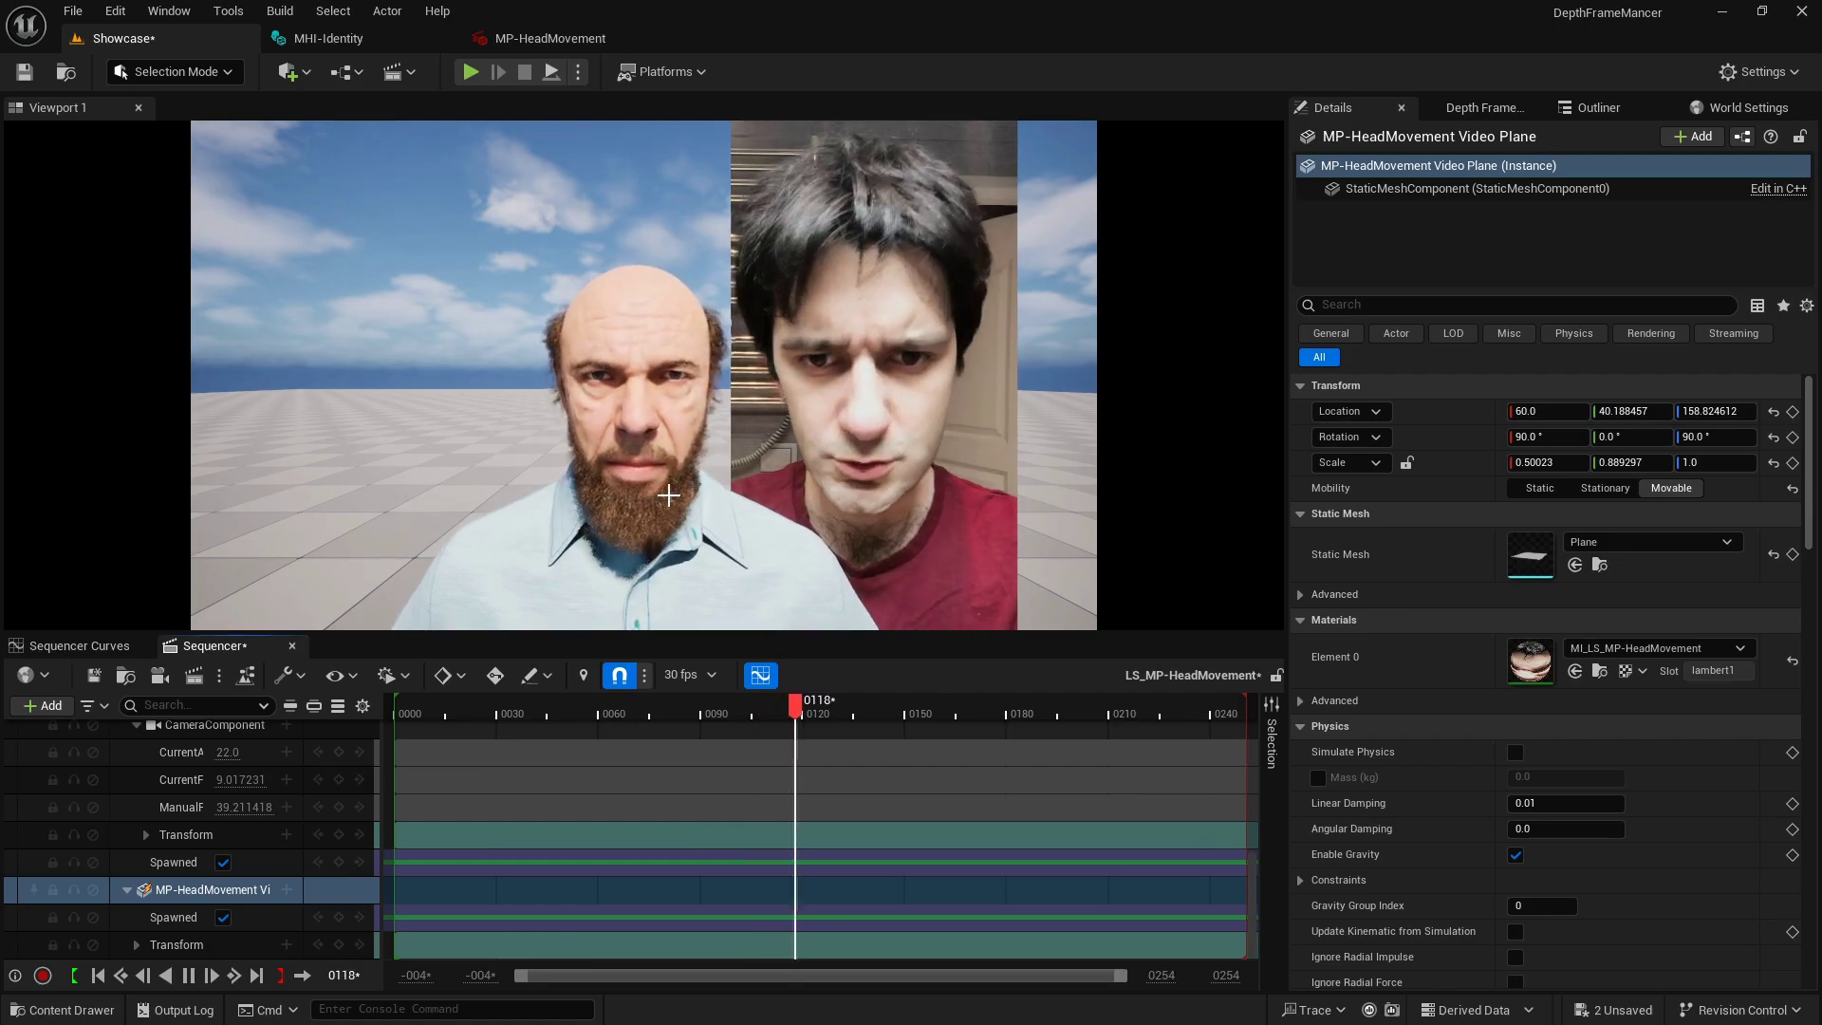
key(space)
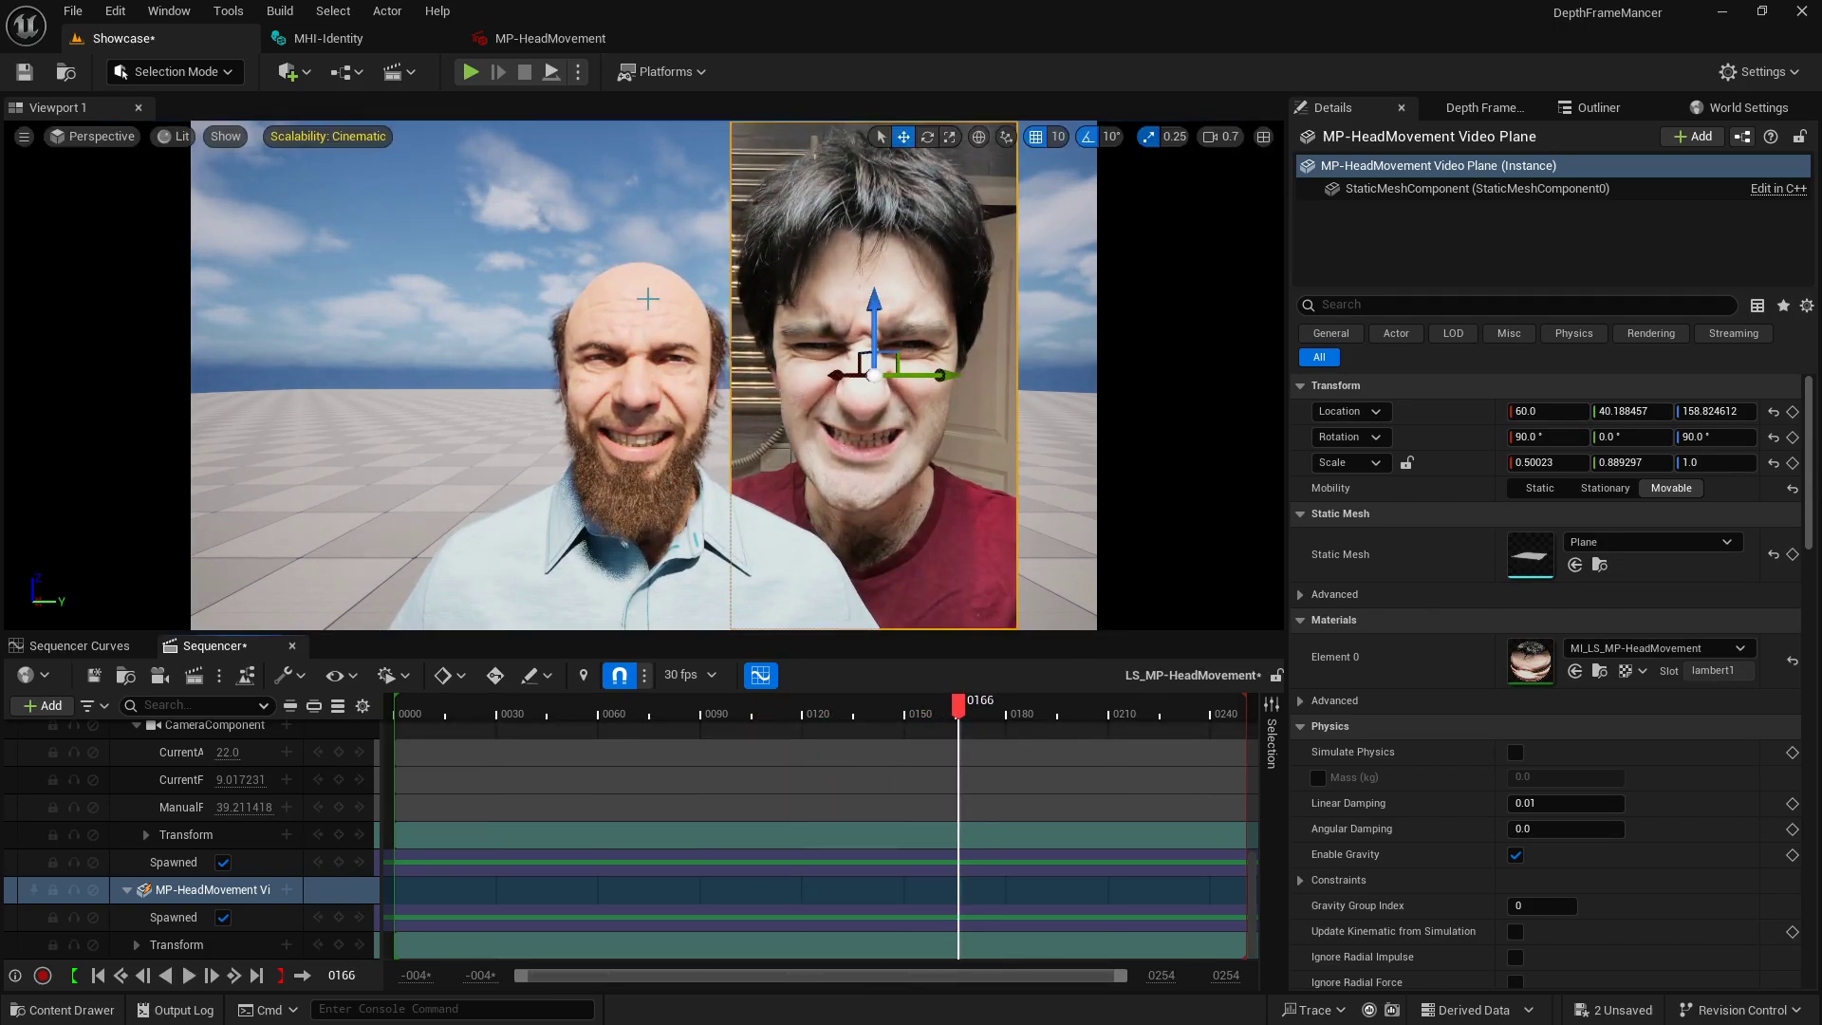
- Delete the DirectionalLight from the level's Lighting folder, and select the SkyLight
click(1598, 107)
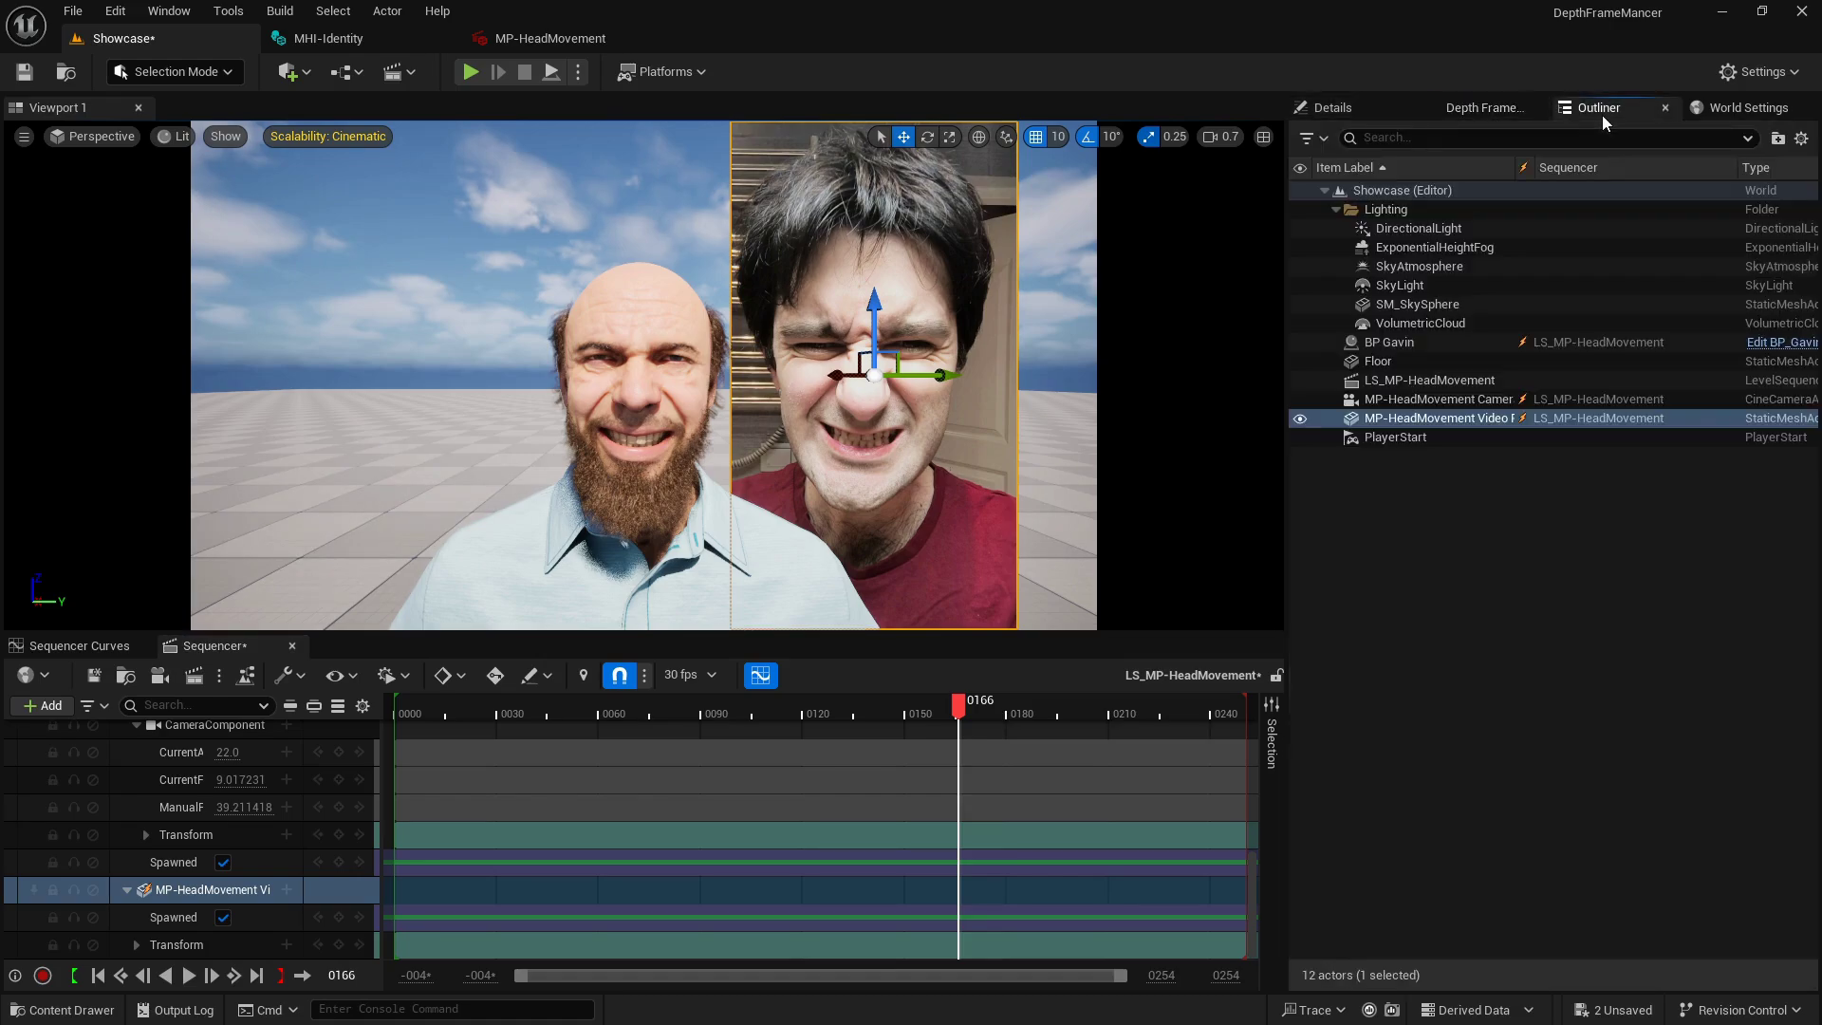
click(1416, 229)
key(Delete)
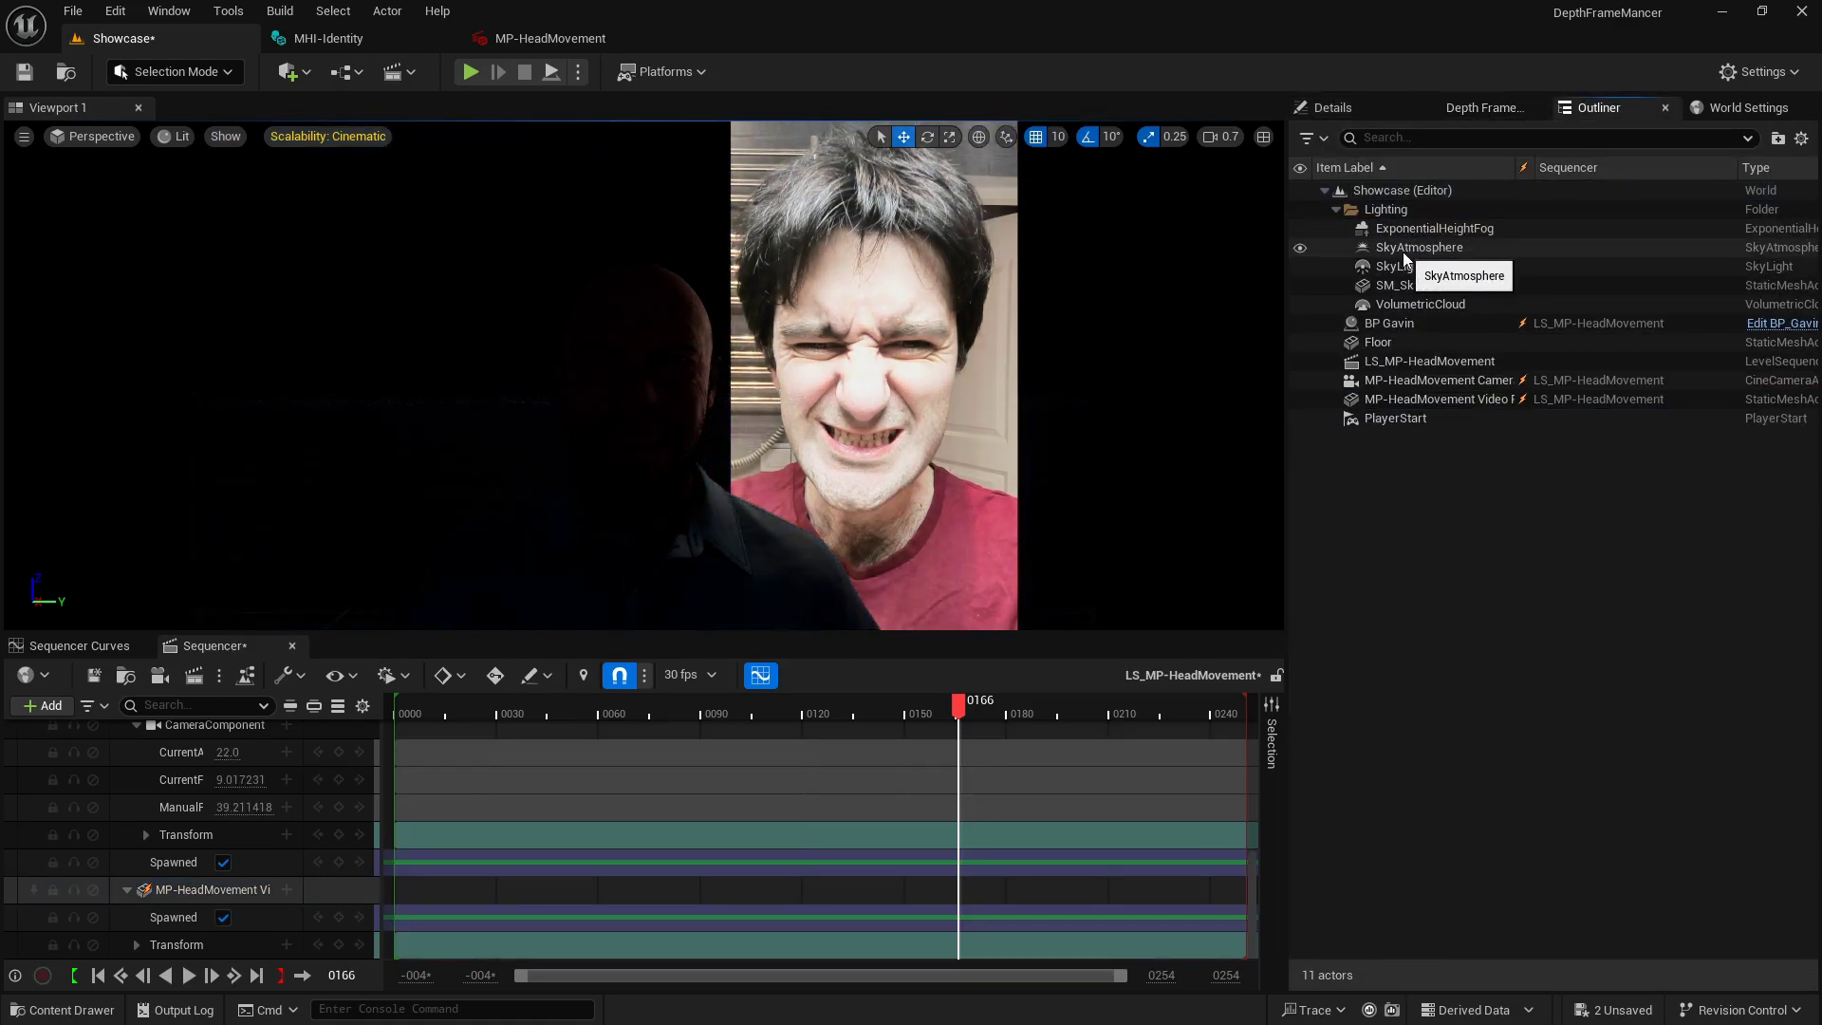
click(1429, 231)
click(1421, 249)
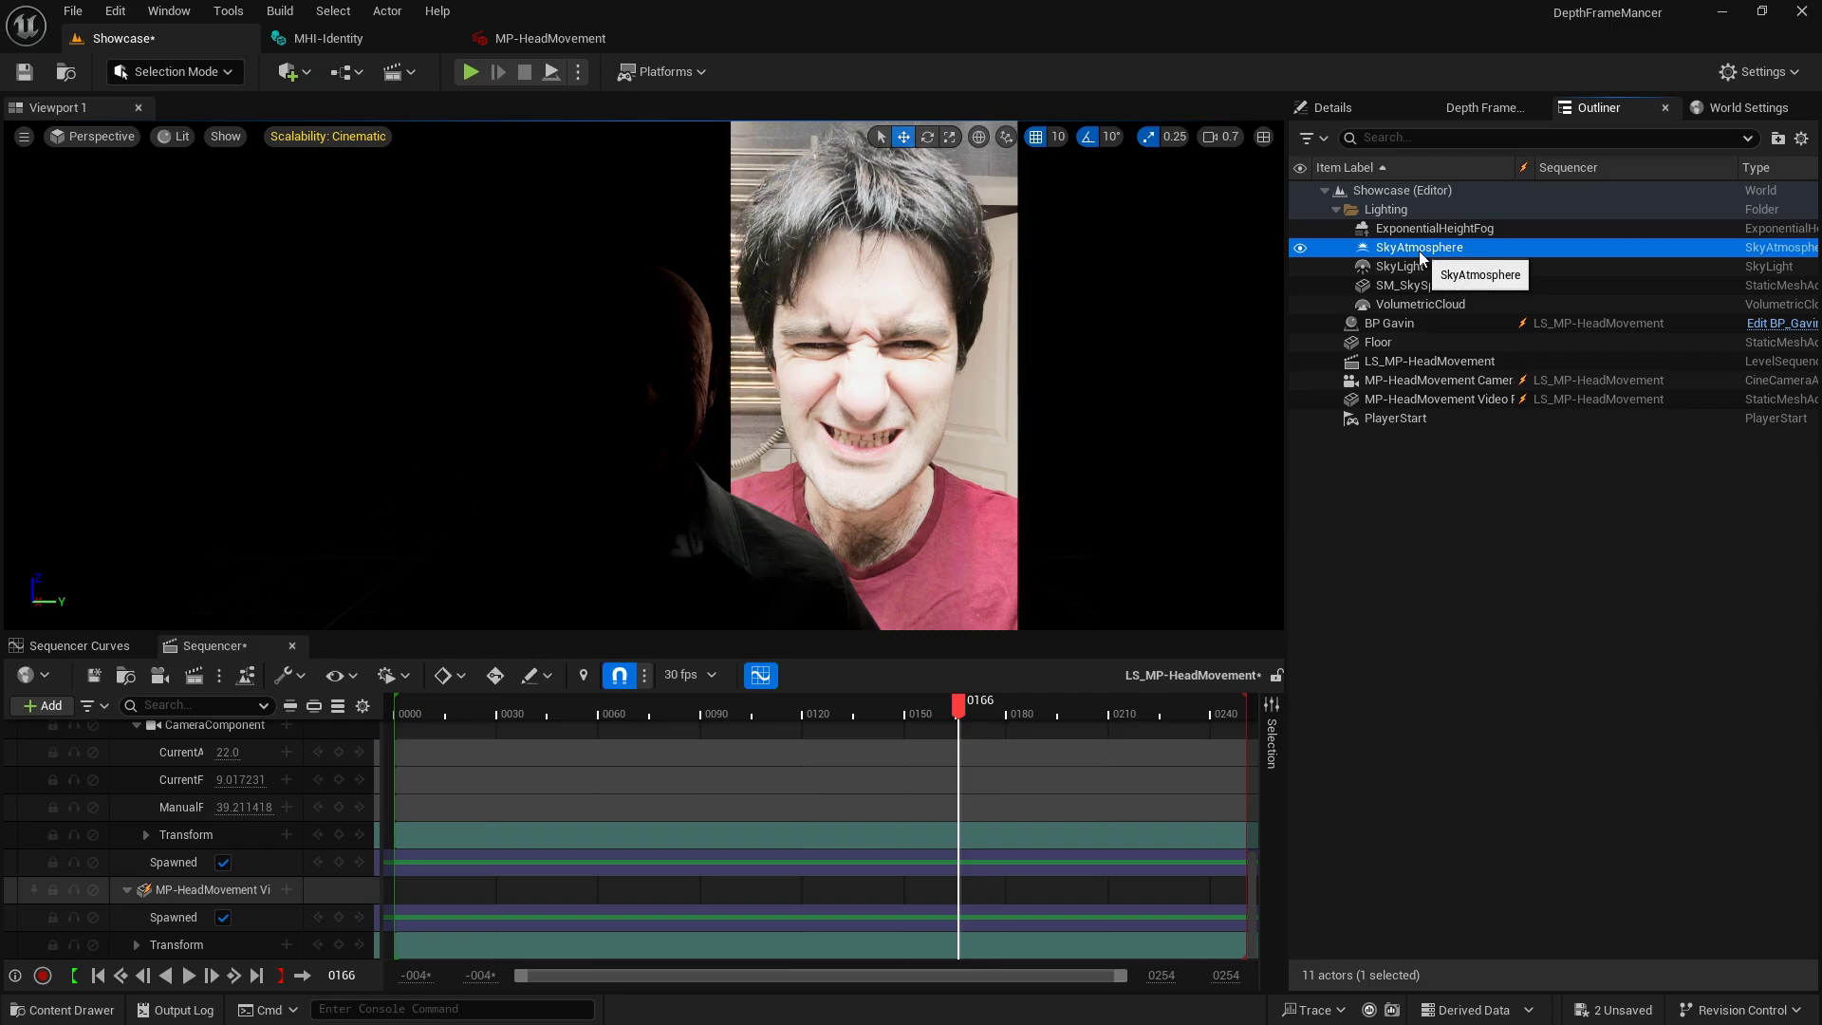
click(1402, 269)
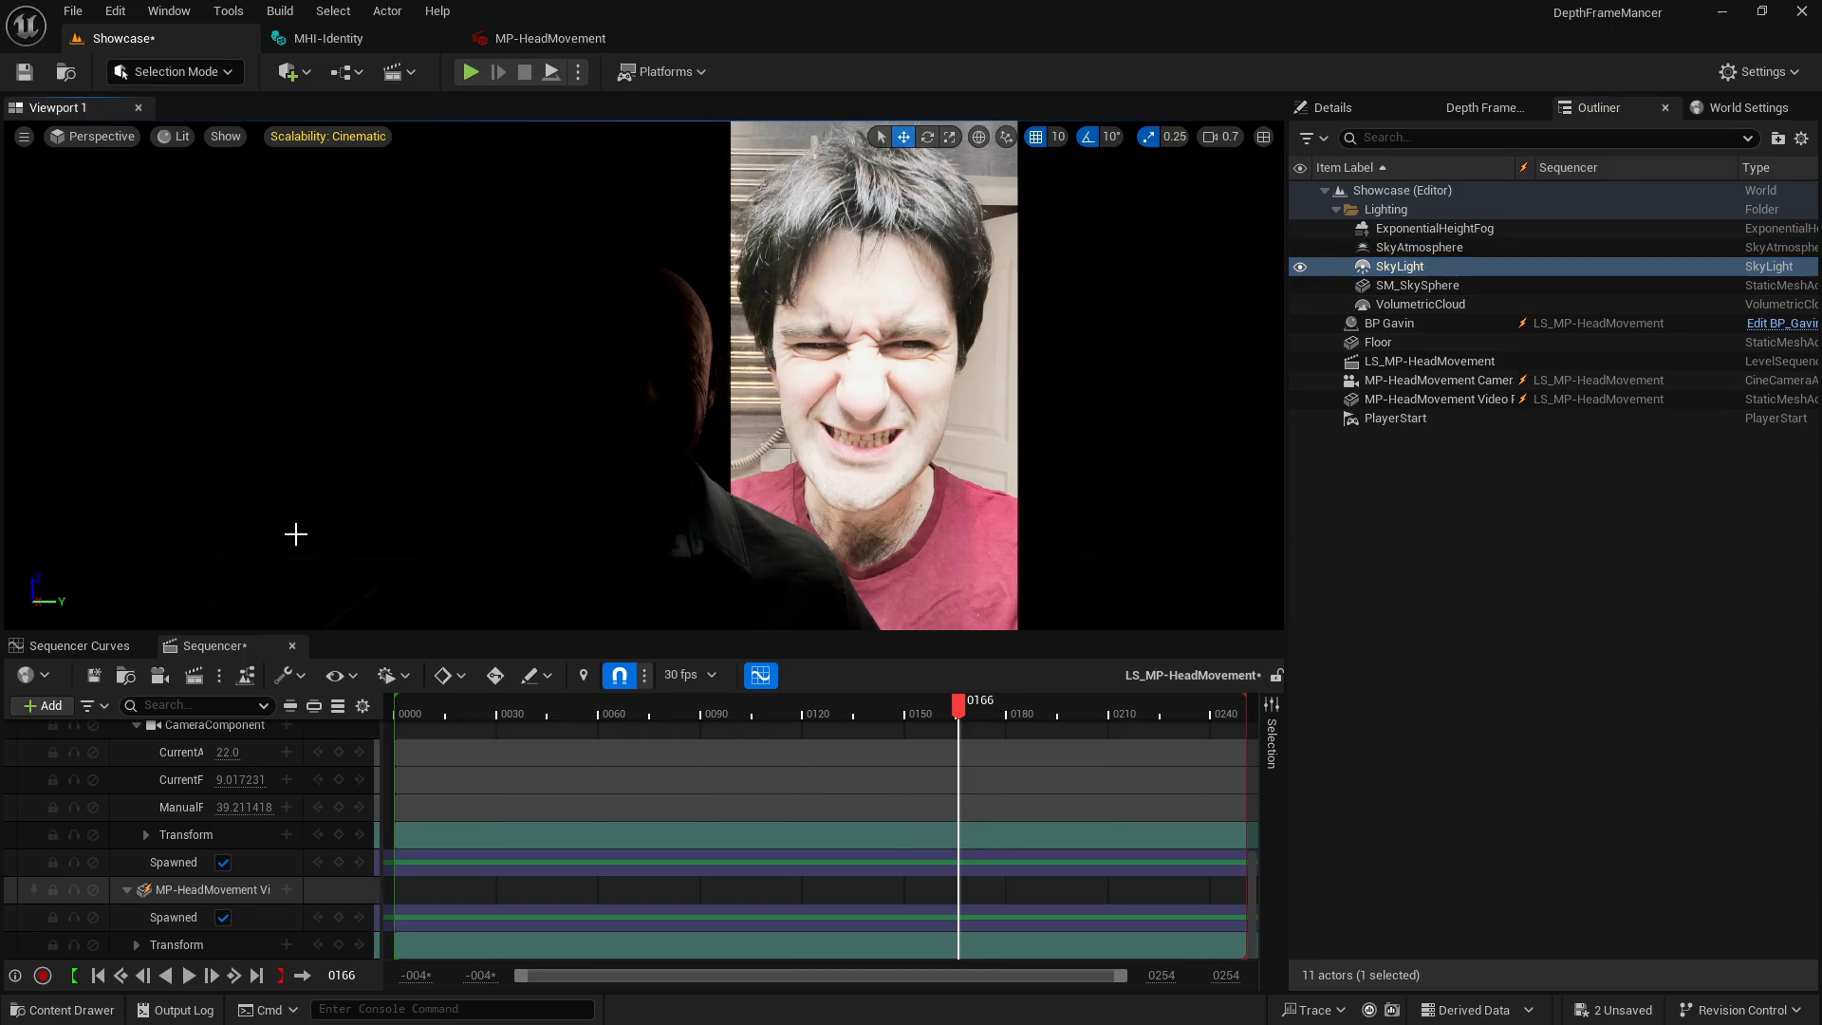
- Unlock the viewport from the sequence camera and add a Rect Light to the level
scroll(282, 771, up, 5)
click(340, 757)
right_drag(645, 379, 558, 455)
click(292, 71)
mouse_move(380, 270)
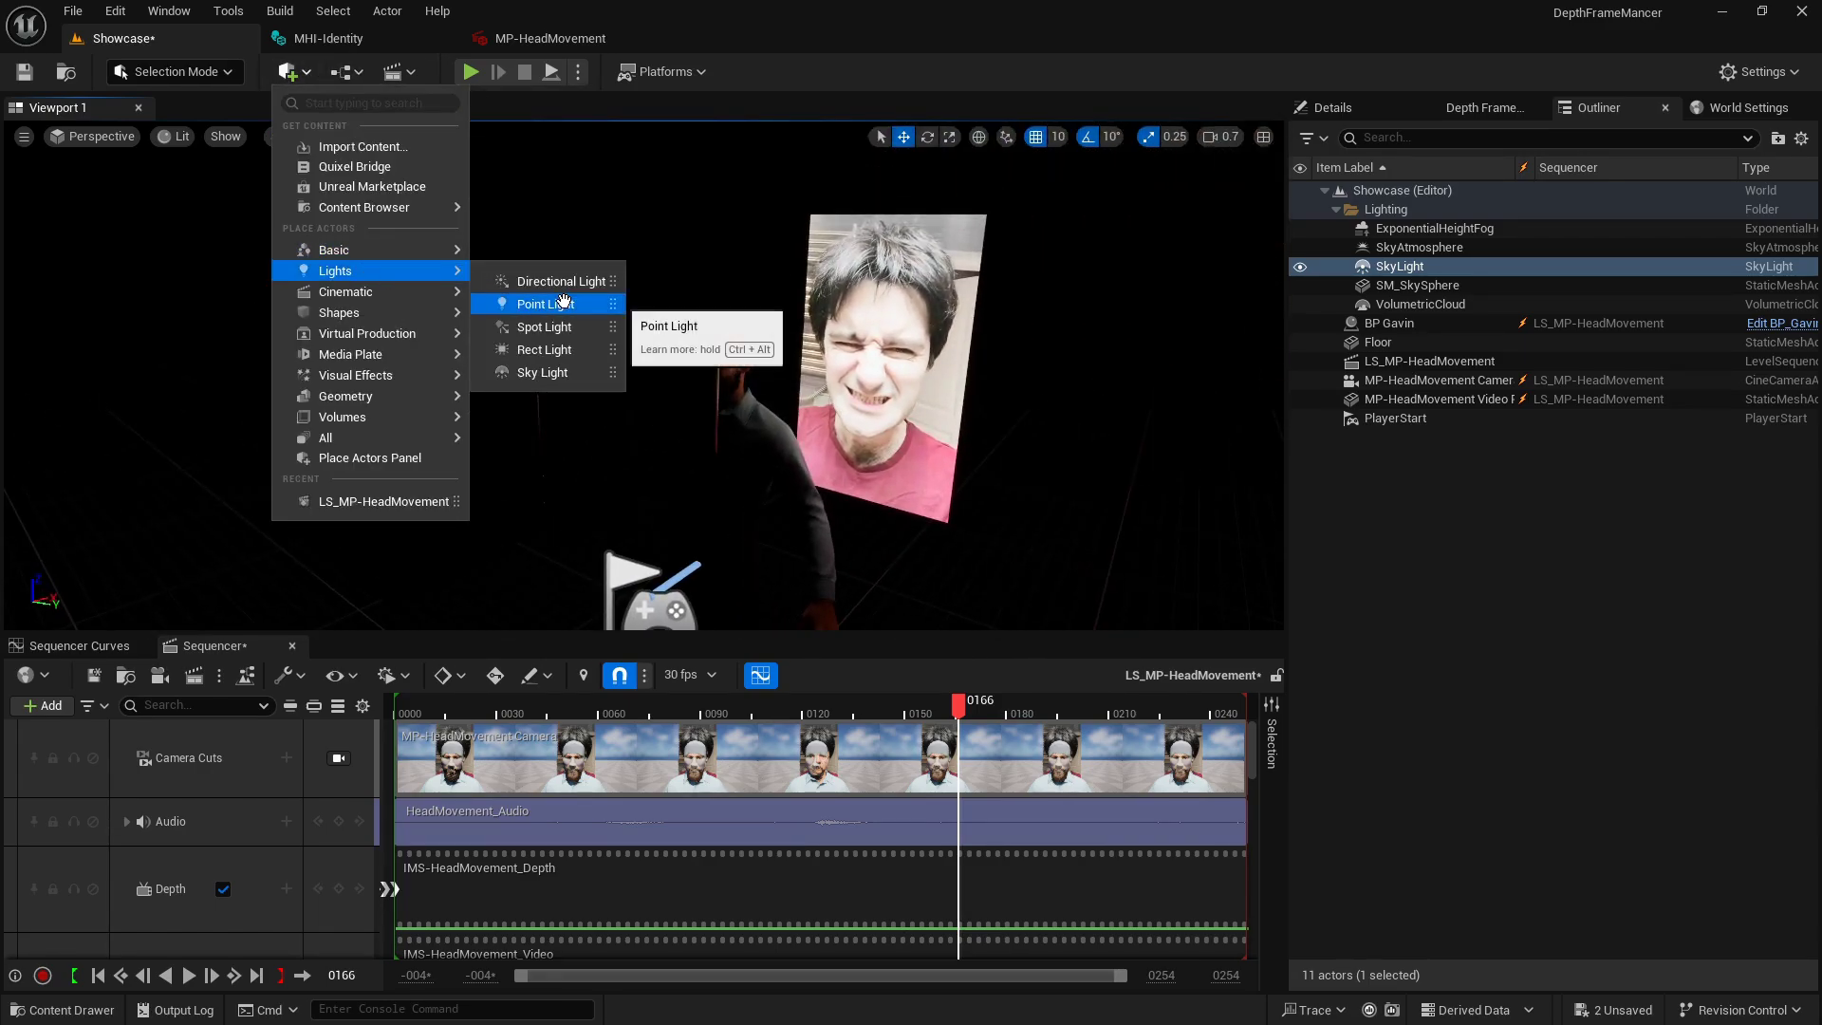
click(543, 349)
- Aim the rect light at the character from about (-80, -173, 200) with 4 cd intensity, and restore the Camera Cuts view
right_drag(543, 349, 1051, 150)
key(e)
right_drag(644, 310, 822, 334)
key(w)
click(1332, 107)
click(339, 757)
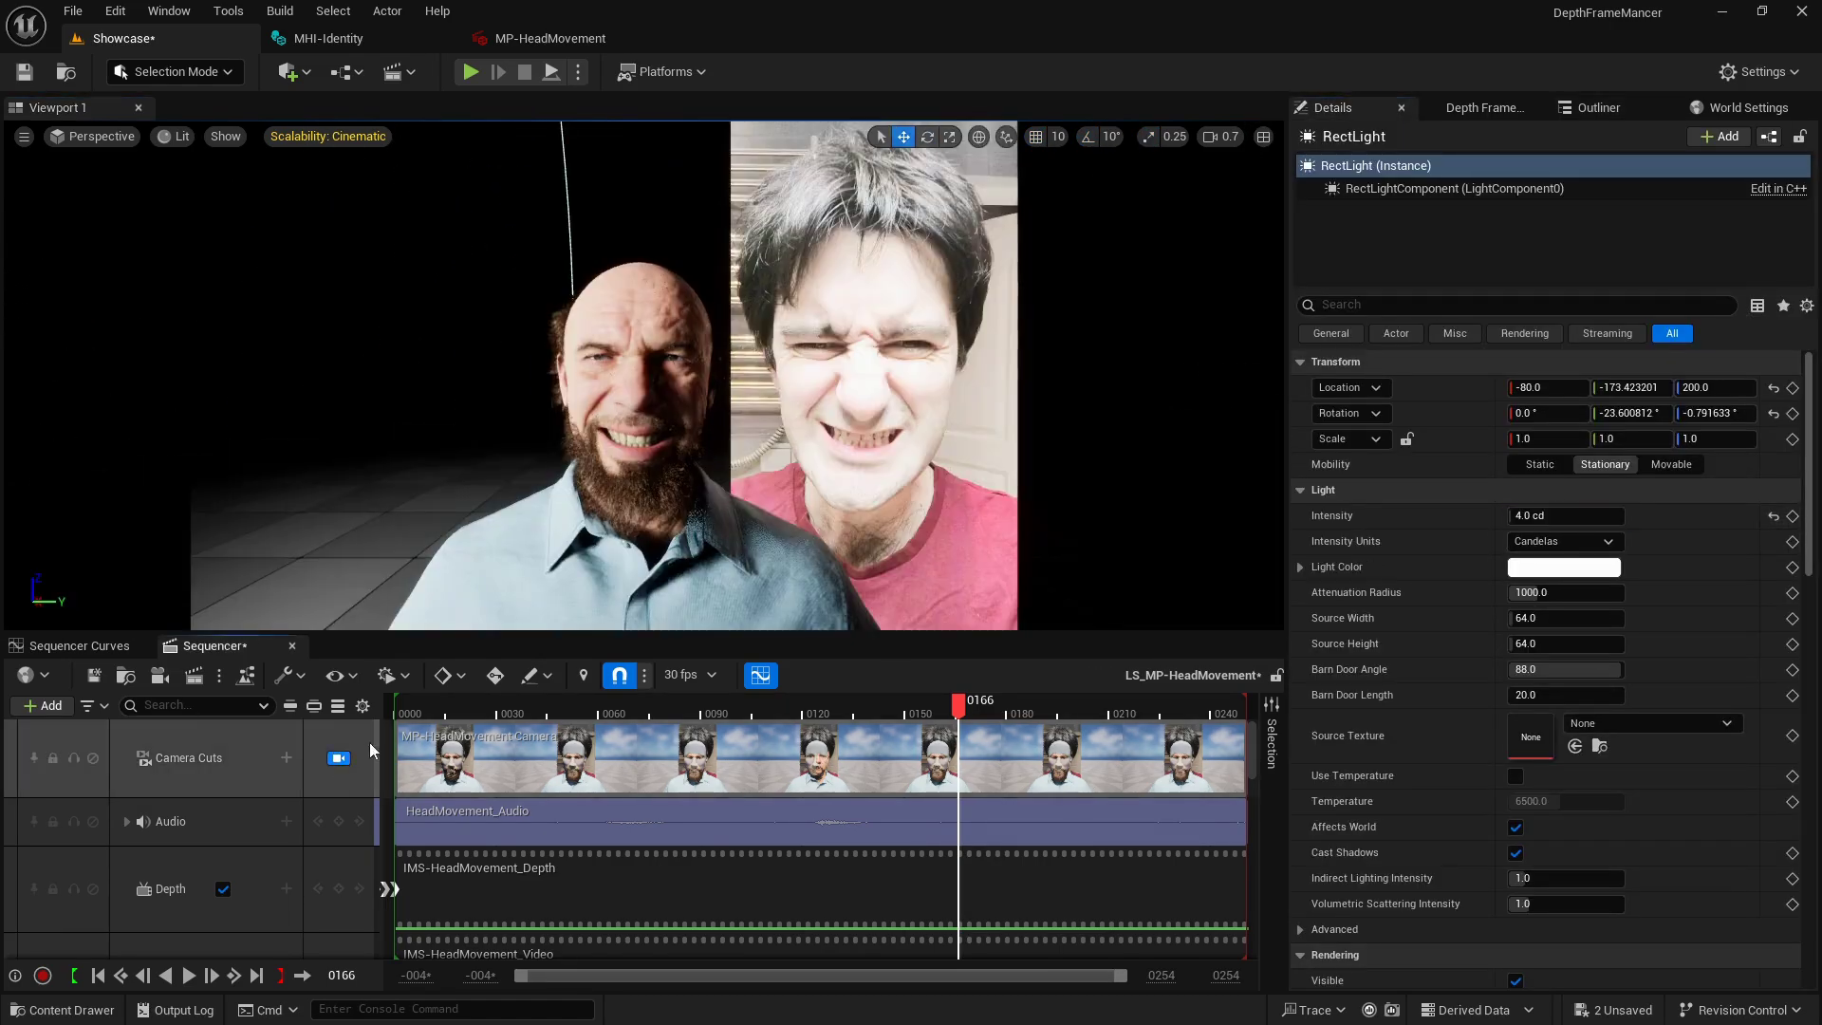
- Delete the floor from the level
click(358, 511)
key(Delete)
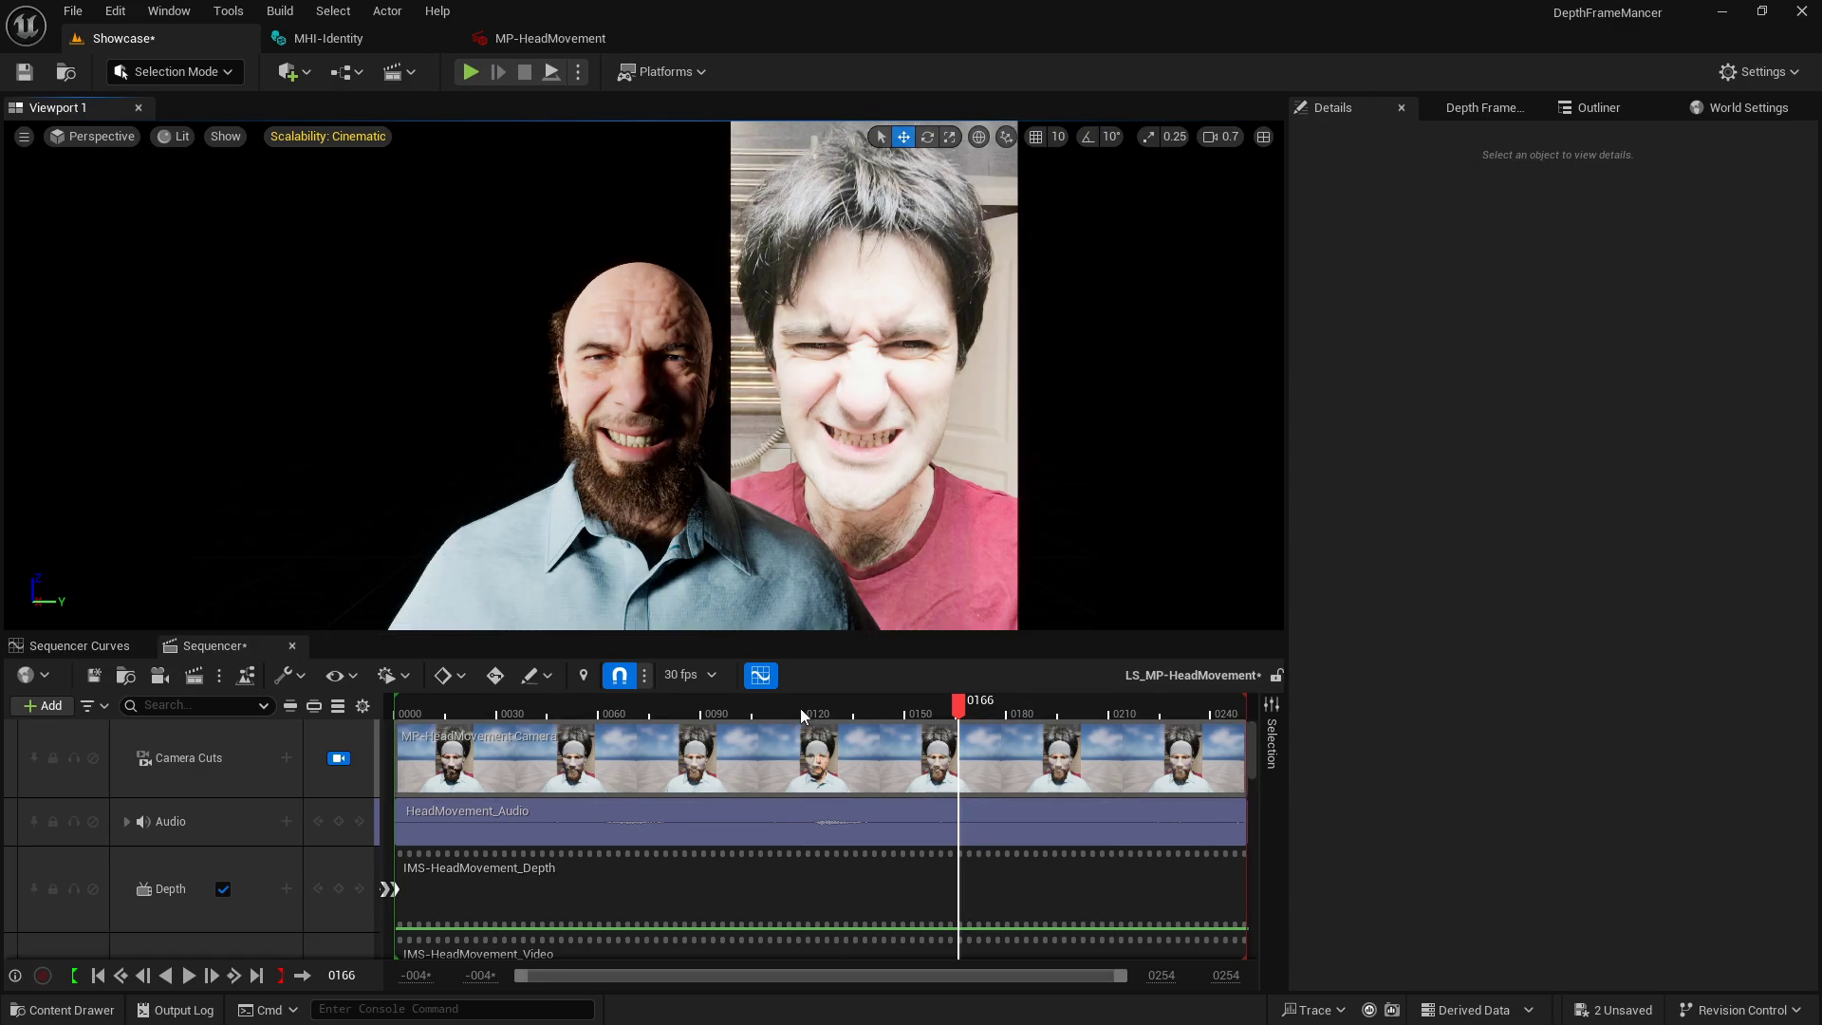
- Play the HeadMovement sequence from near its start to compare the character's performance with the source footage
drag(713, 713, 472, 707)
key(space)
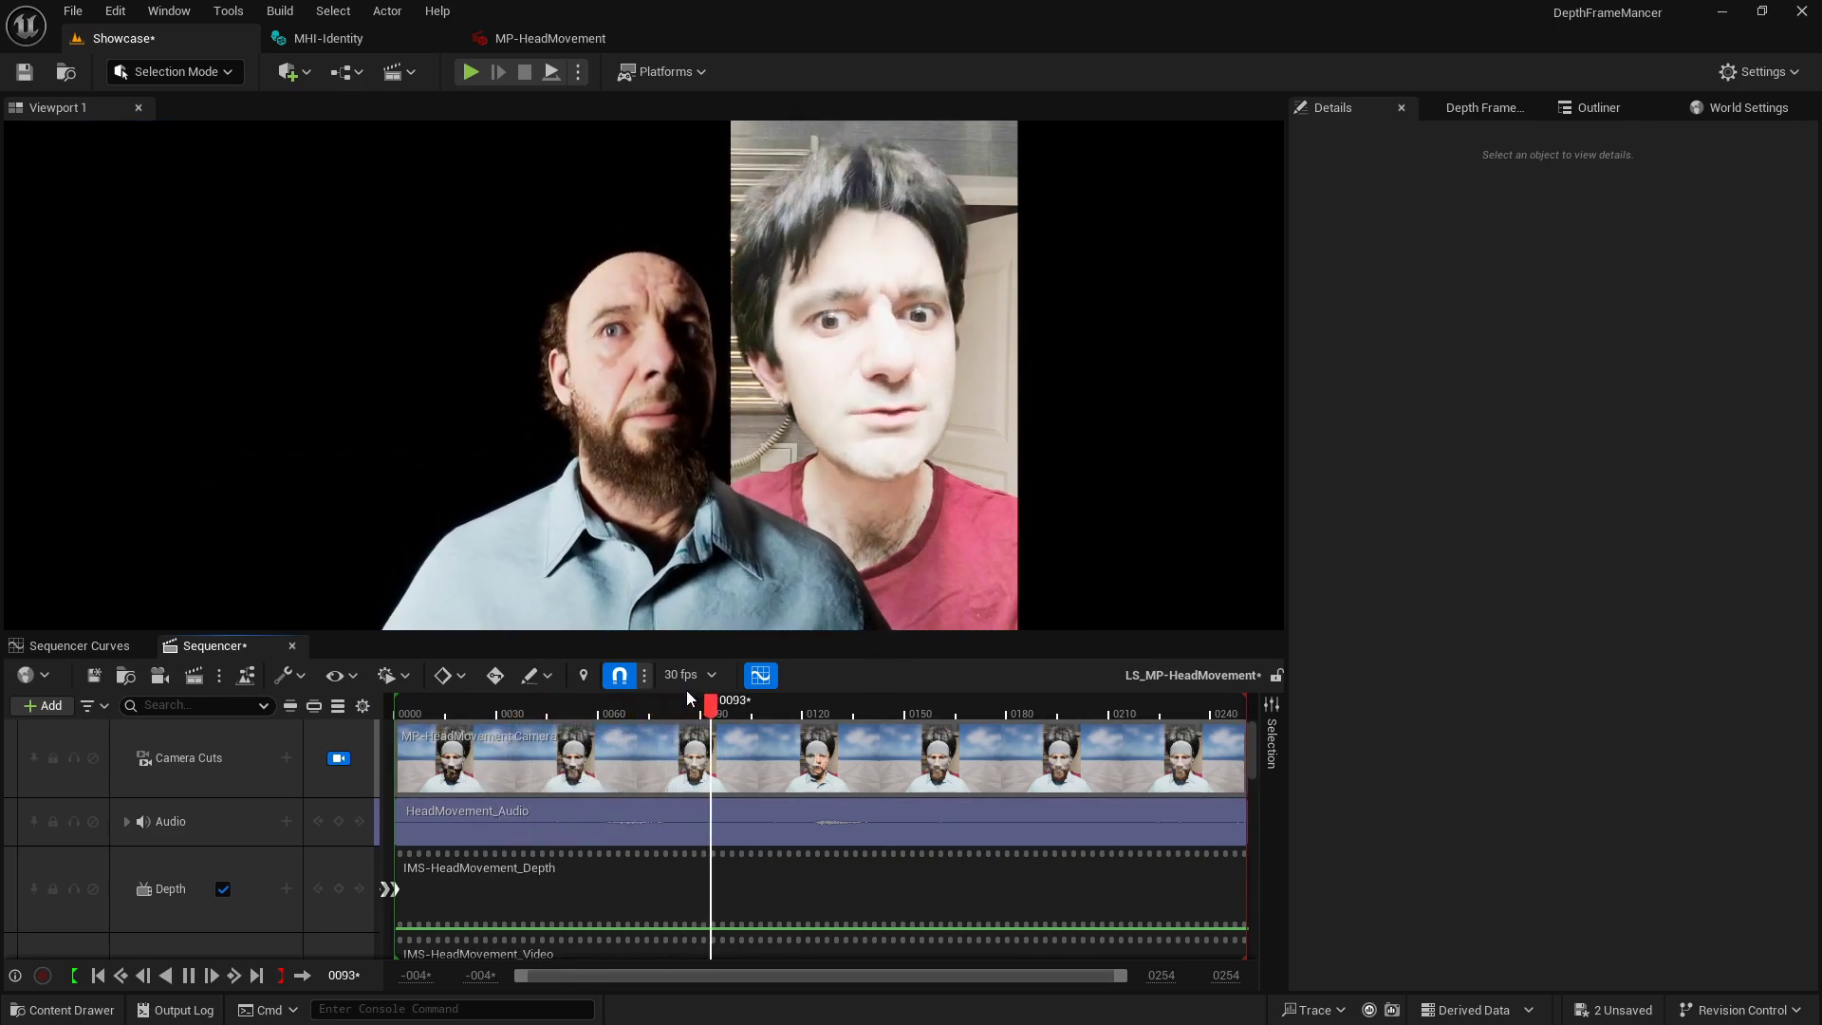
key(space)
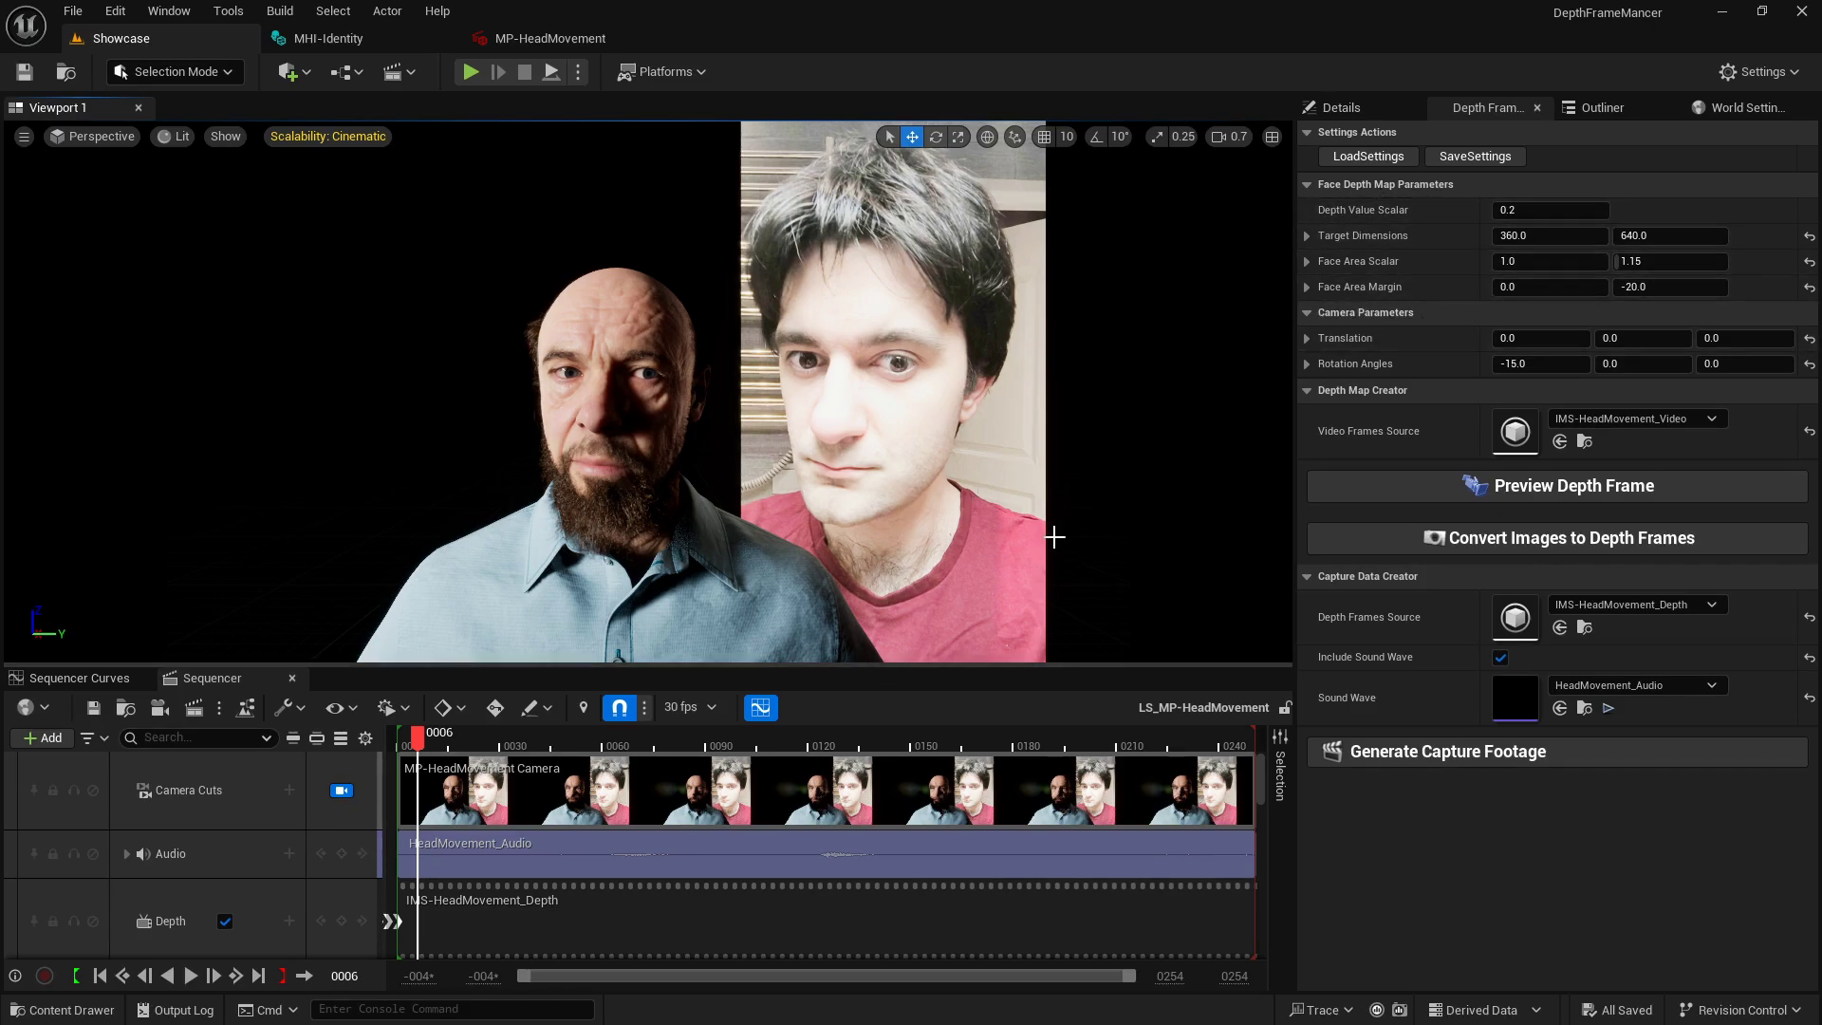
- Save the depth frame settings, and locate the saved settings asset in the EditorOnly content folder
click(1469, 154)
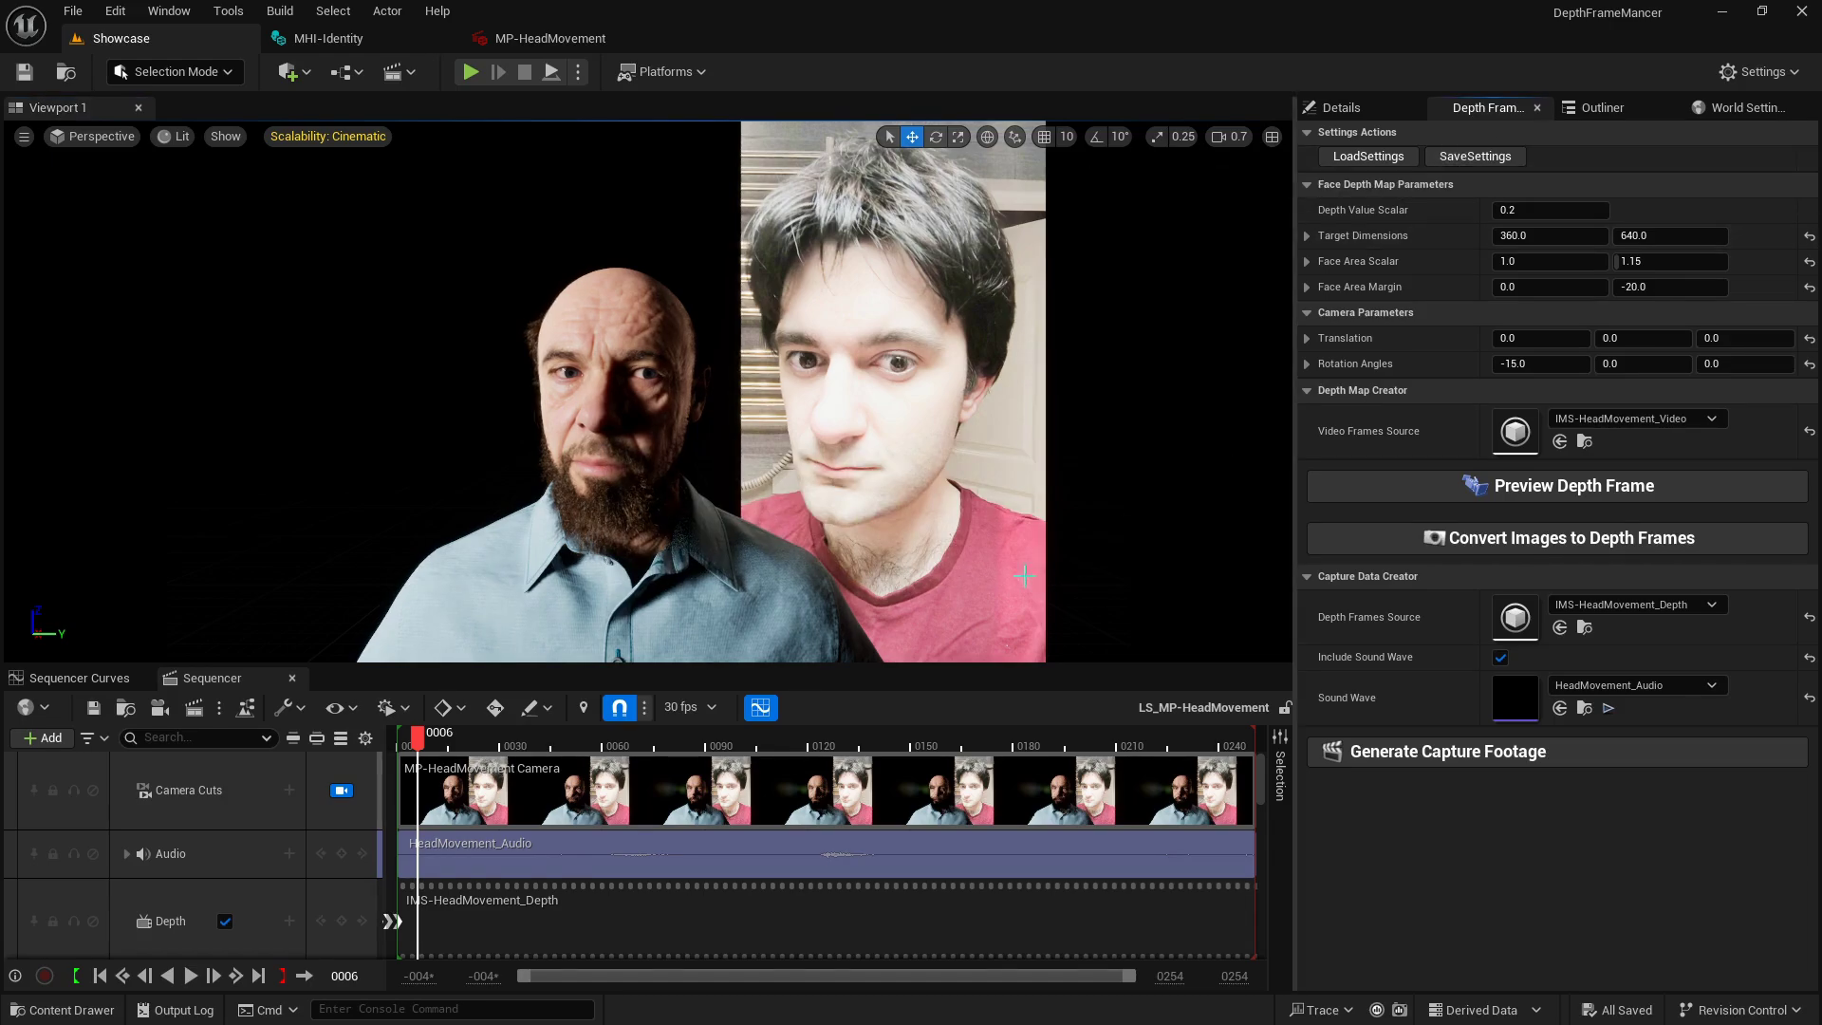
key(ctrl+space)
click(296, 861)
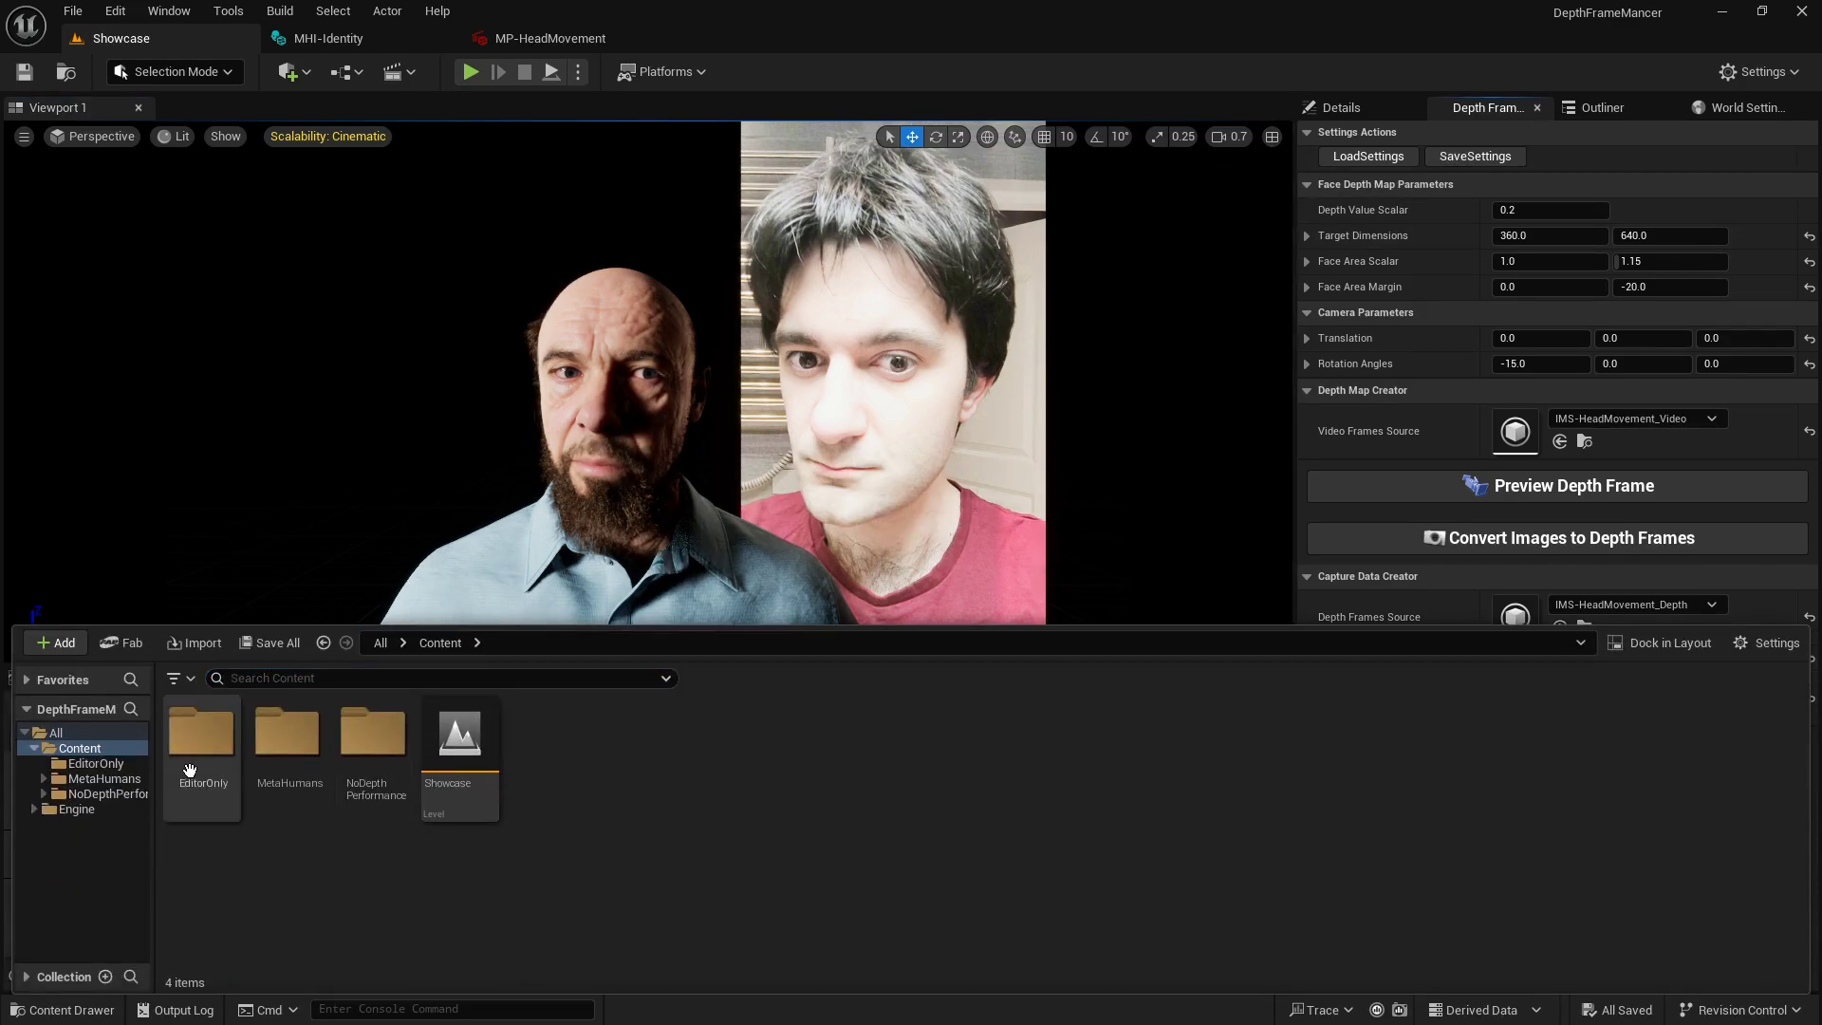
double_click(198, 797)
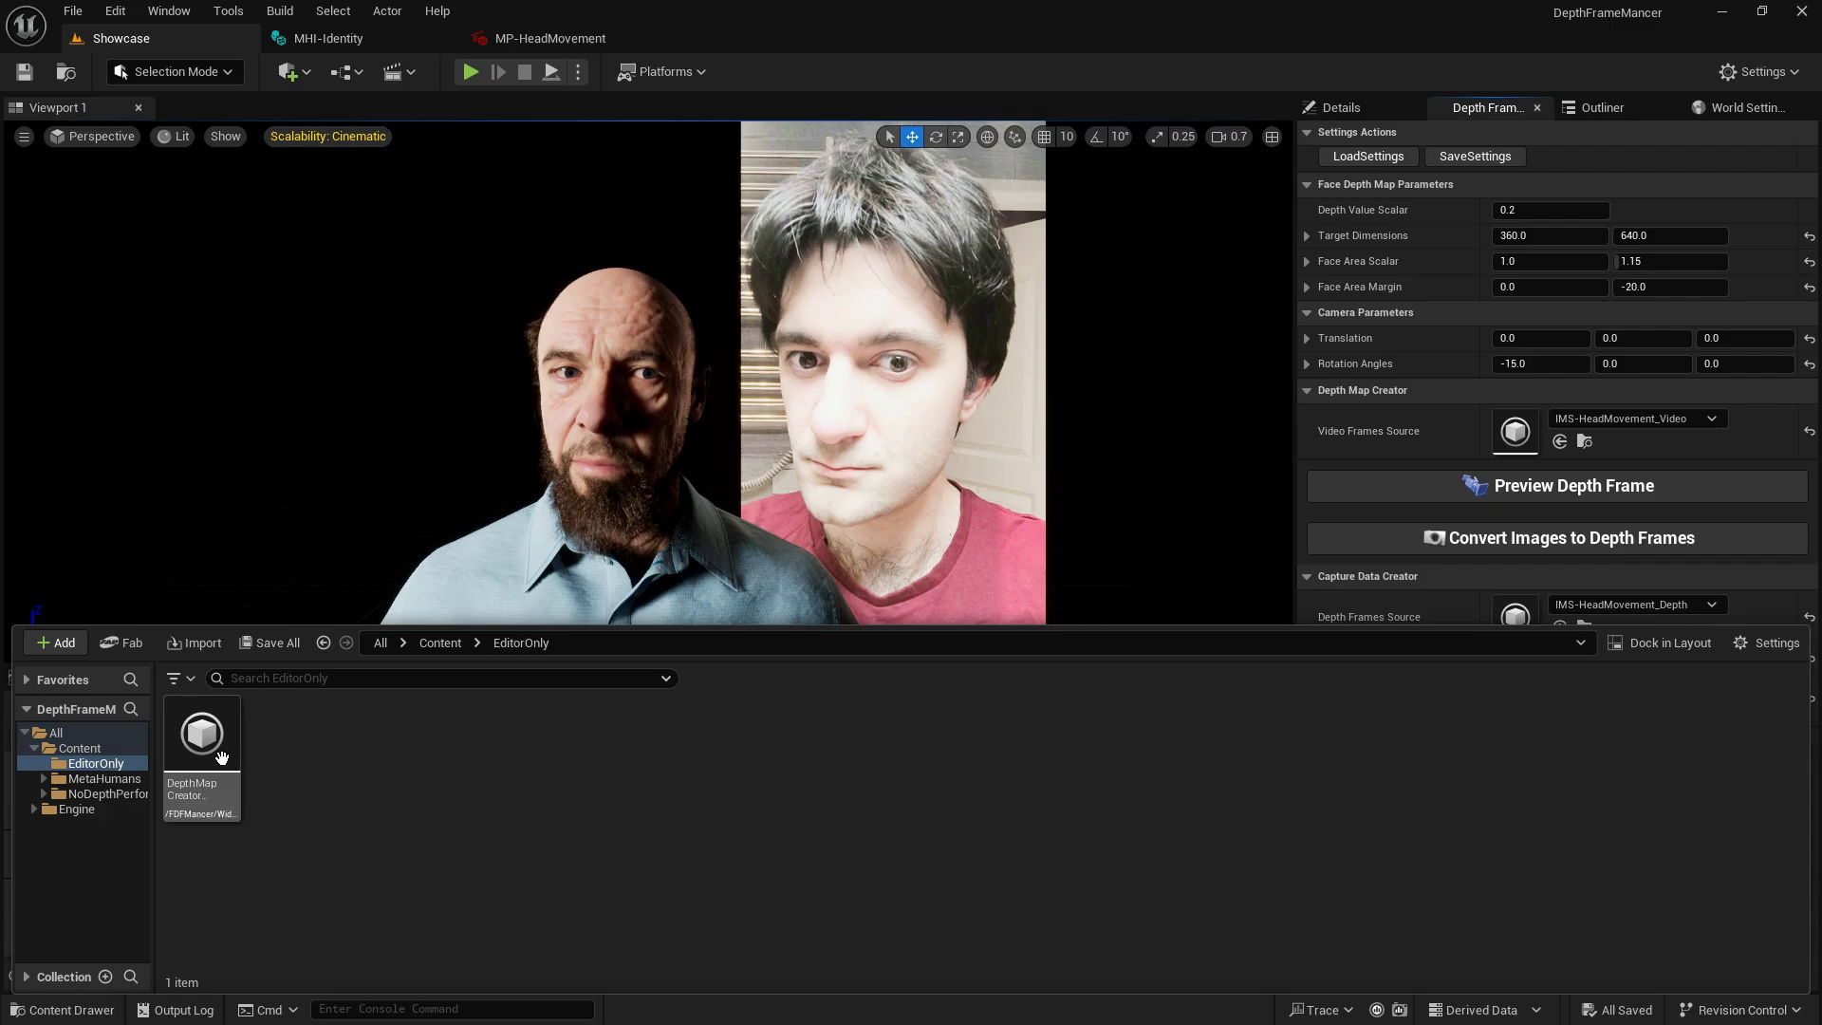
click(231, 762)
click(292, 776)
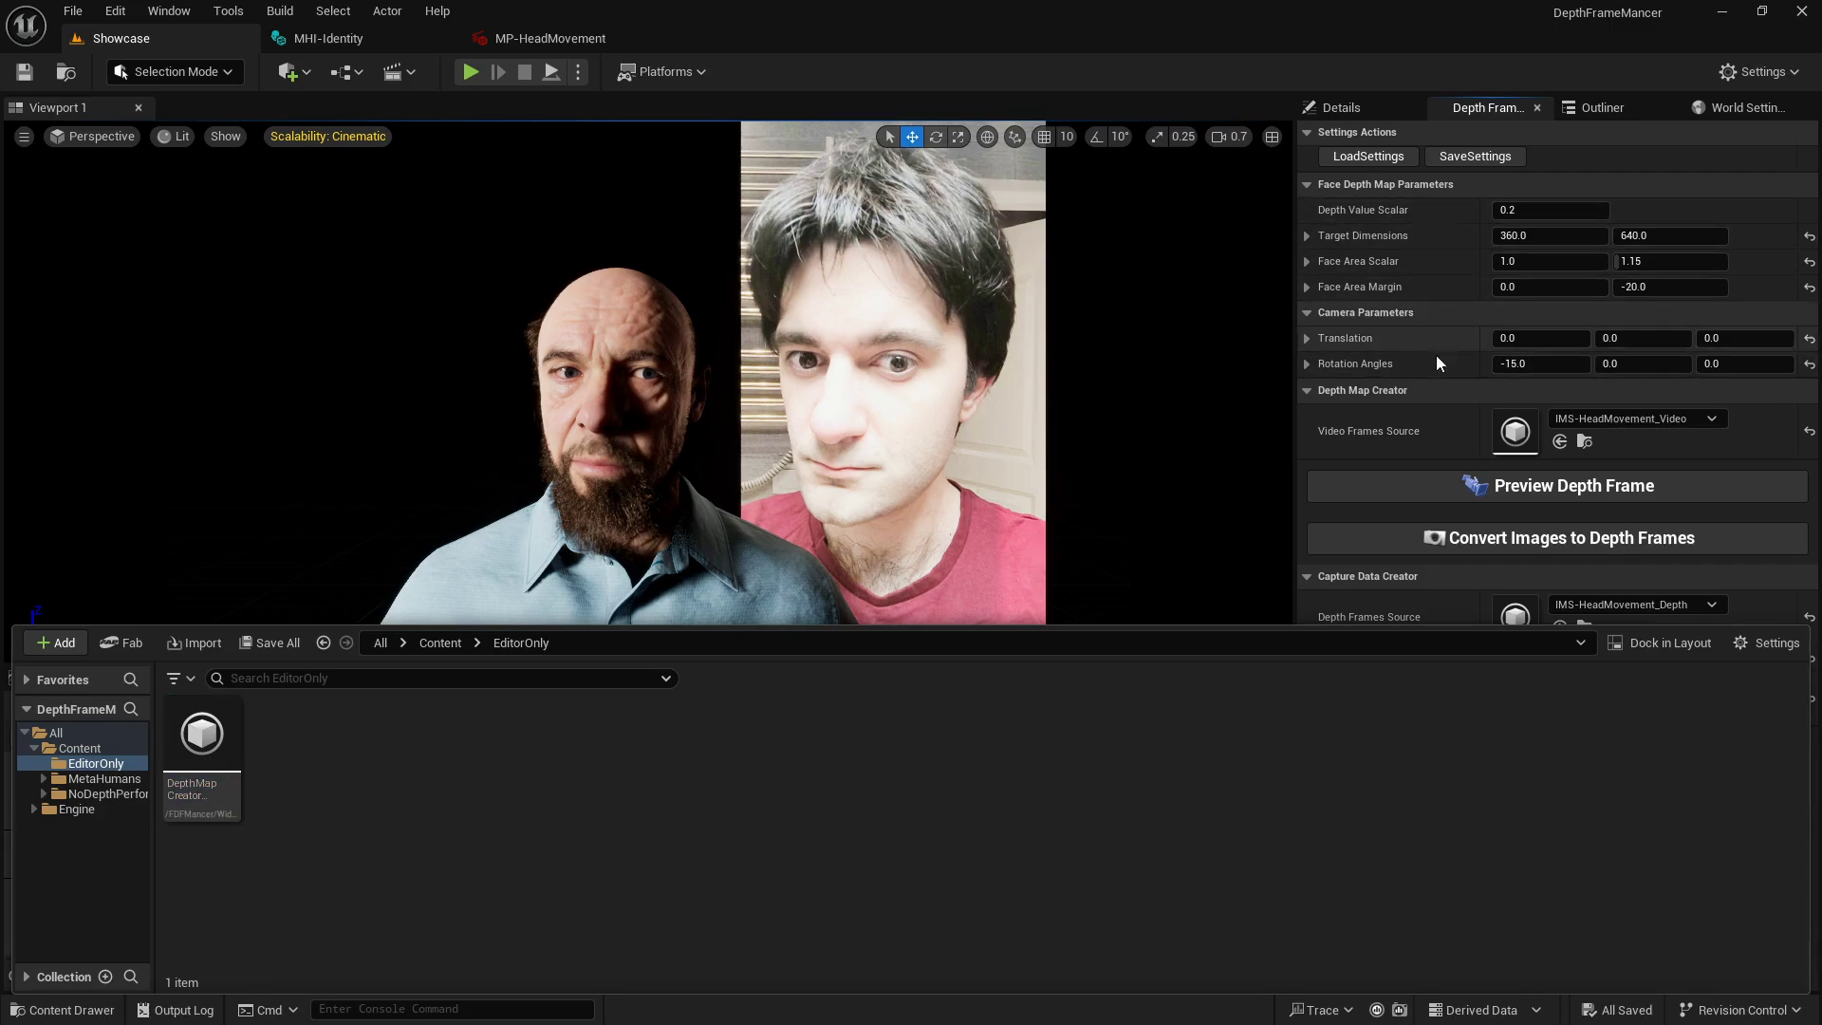
- Review the migration report for the DepthMapCreatorSettings asset, and close it without migrating
right_click(201, 759)
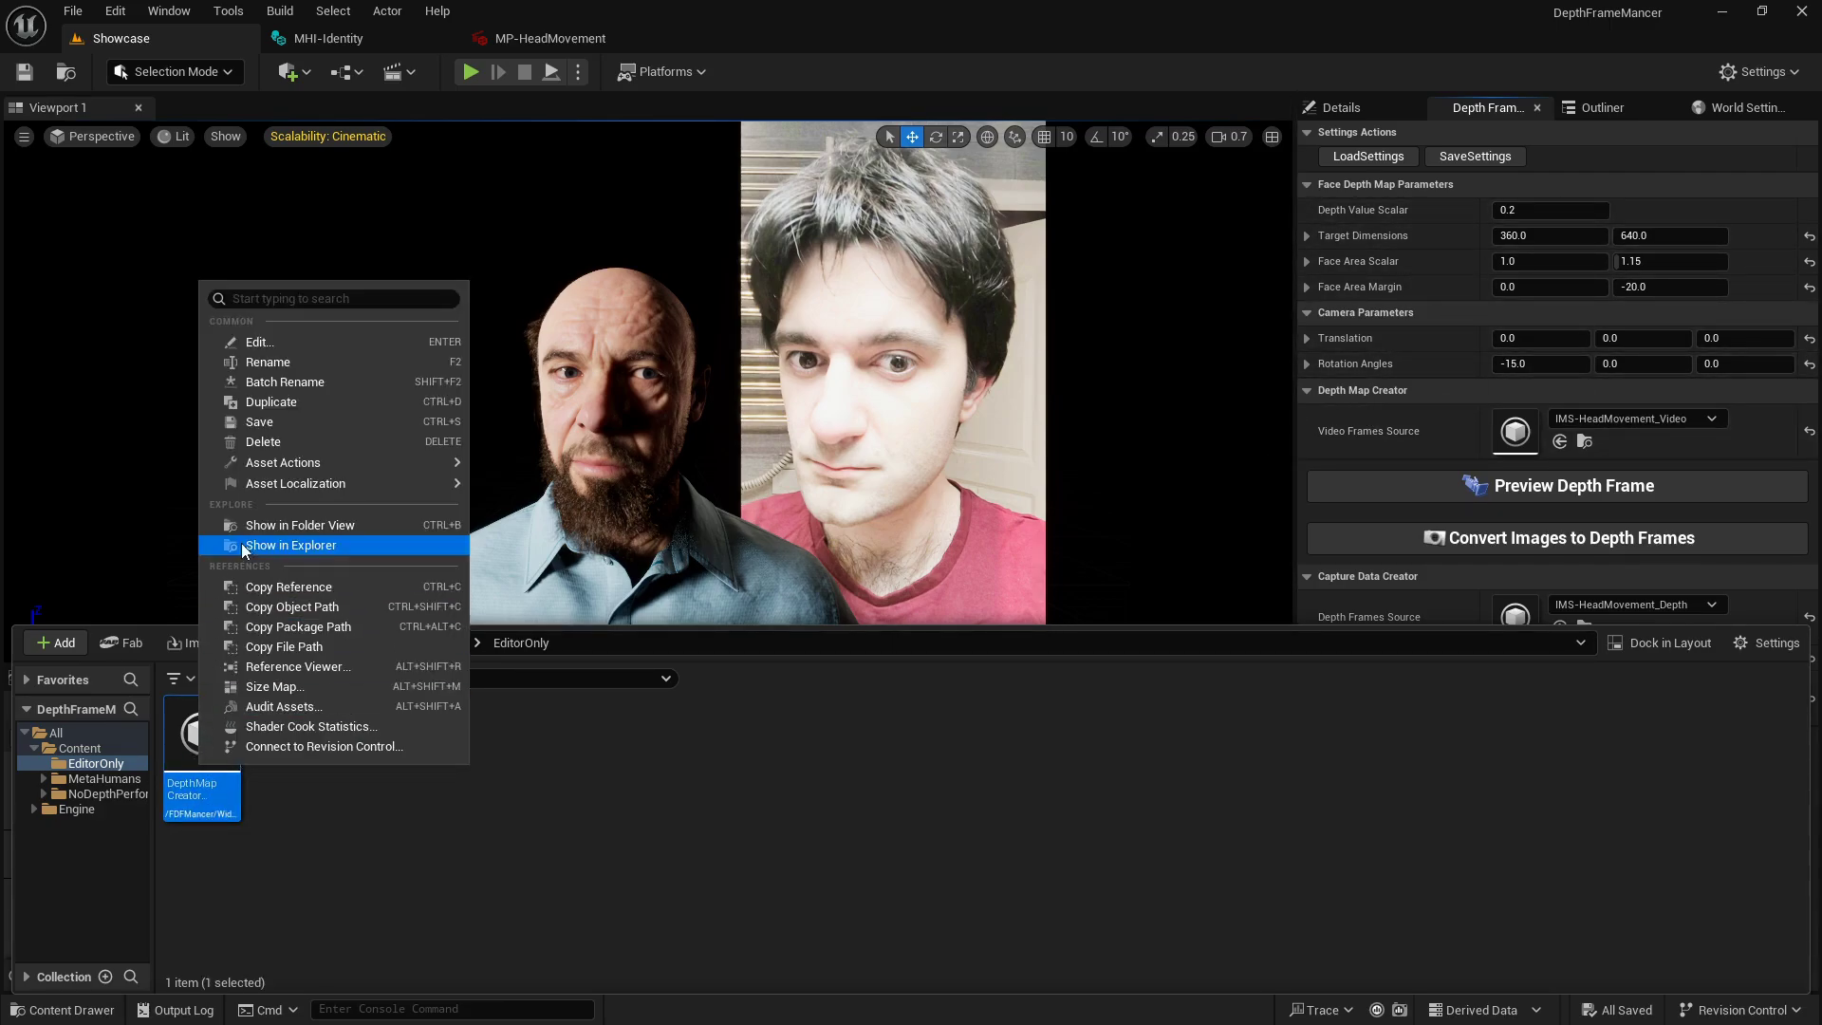
mouse_move(275, 465)
click(552, 617)
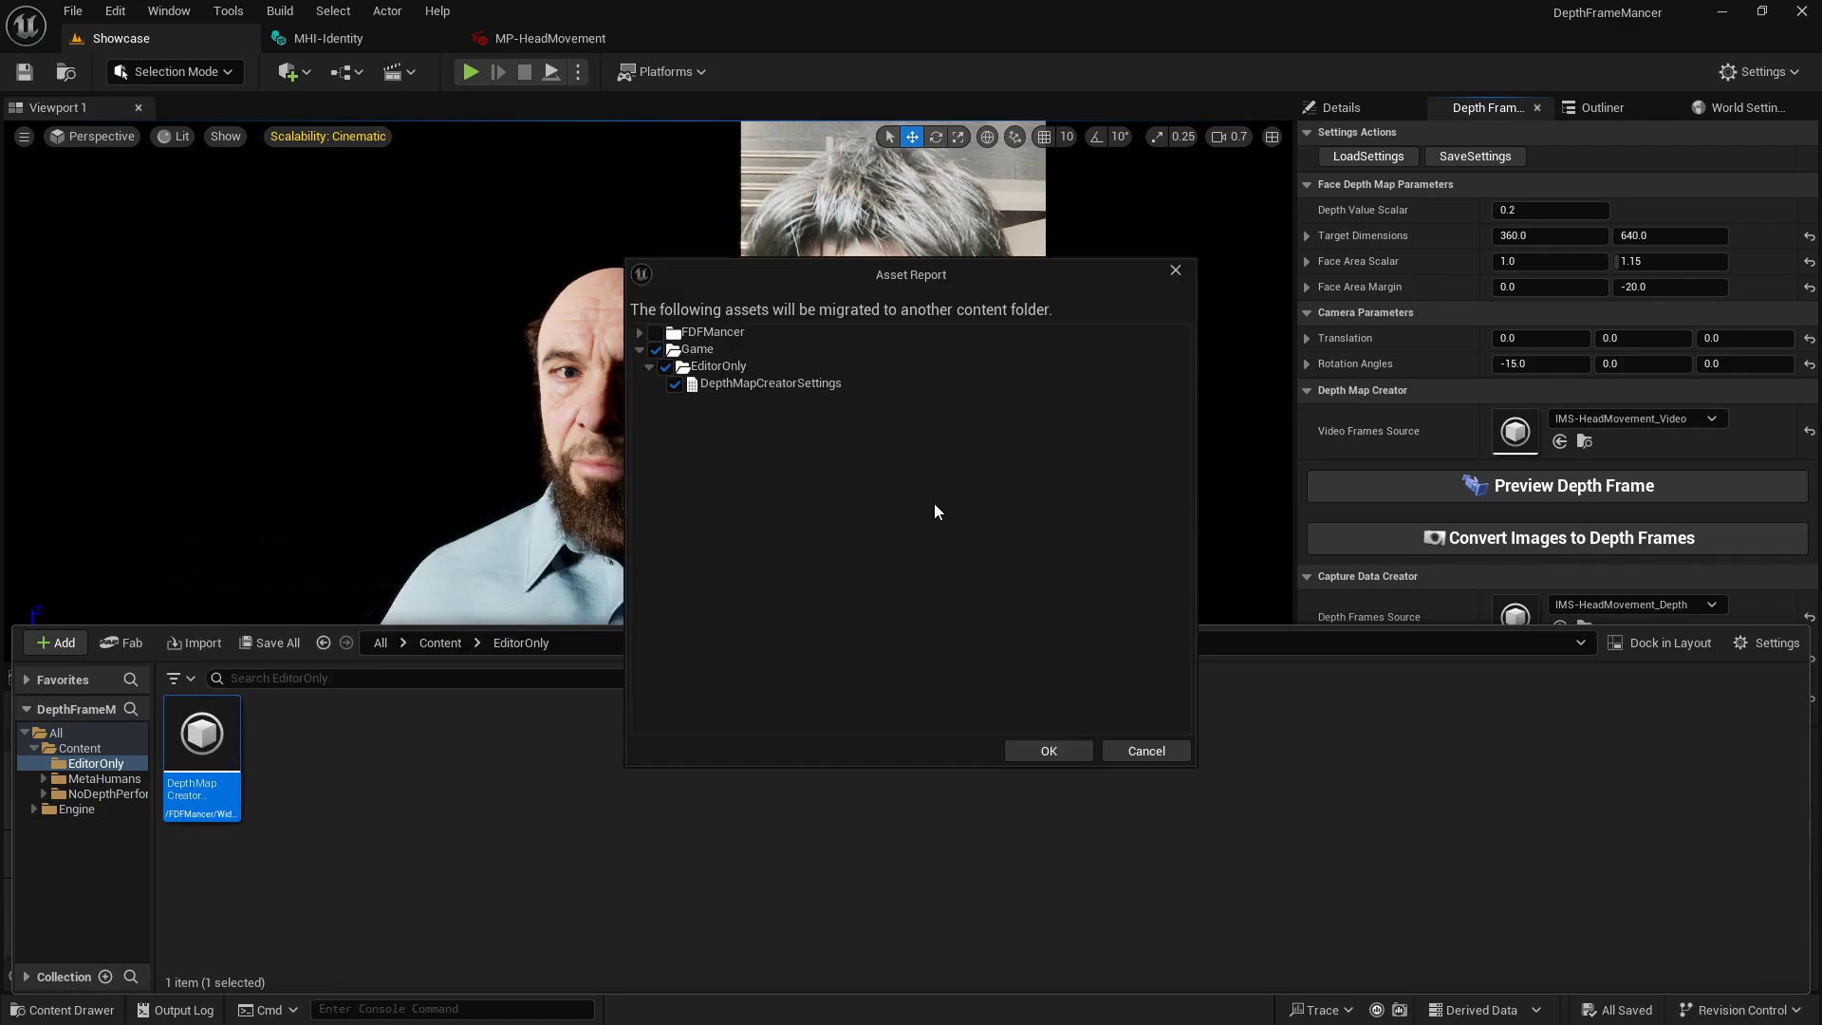
click(1143, 751)
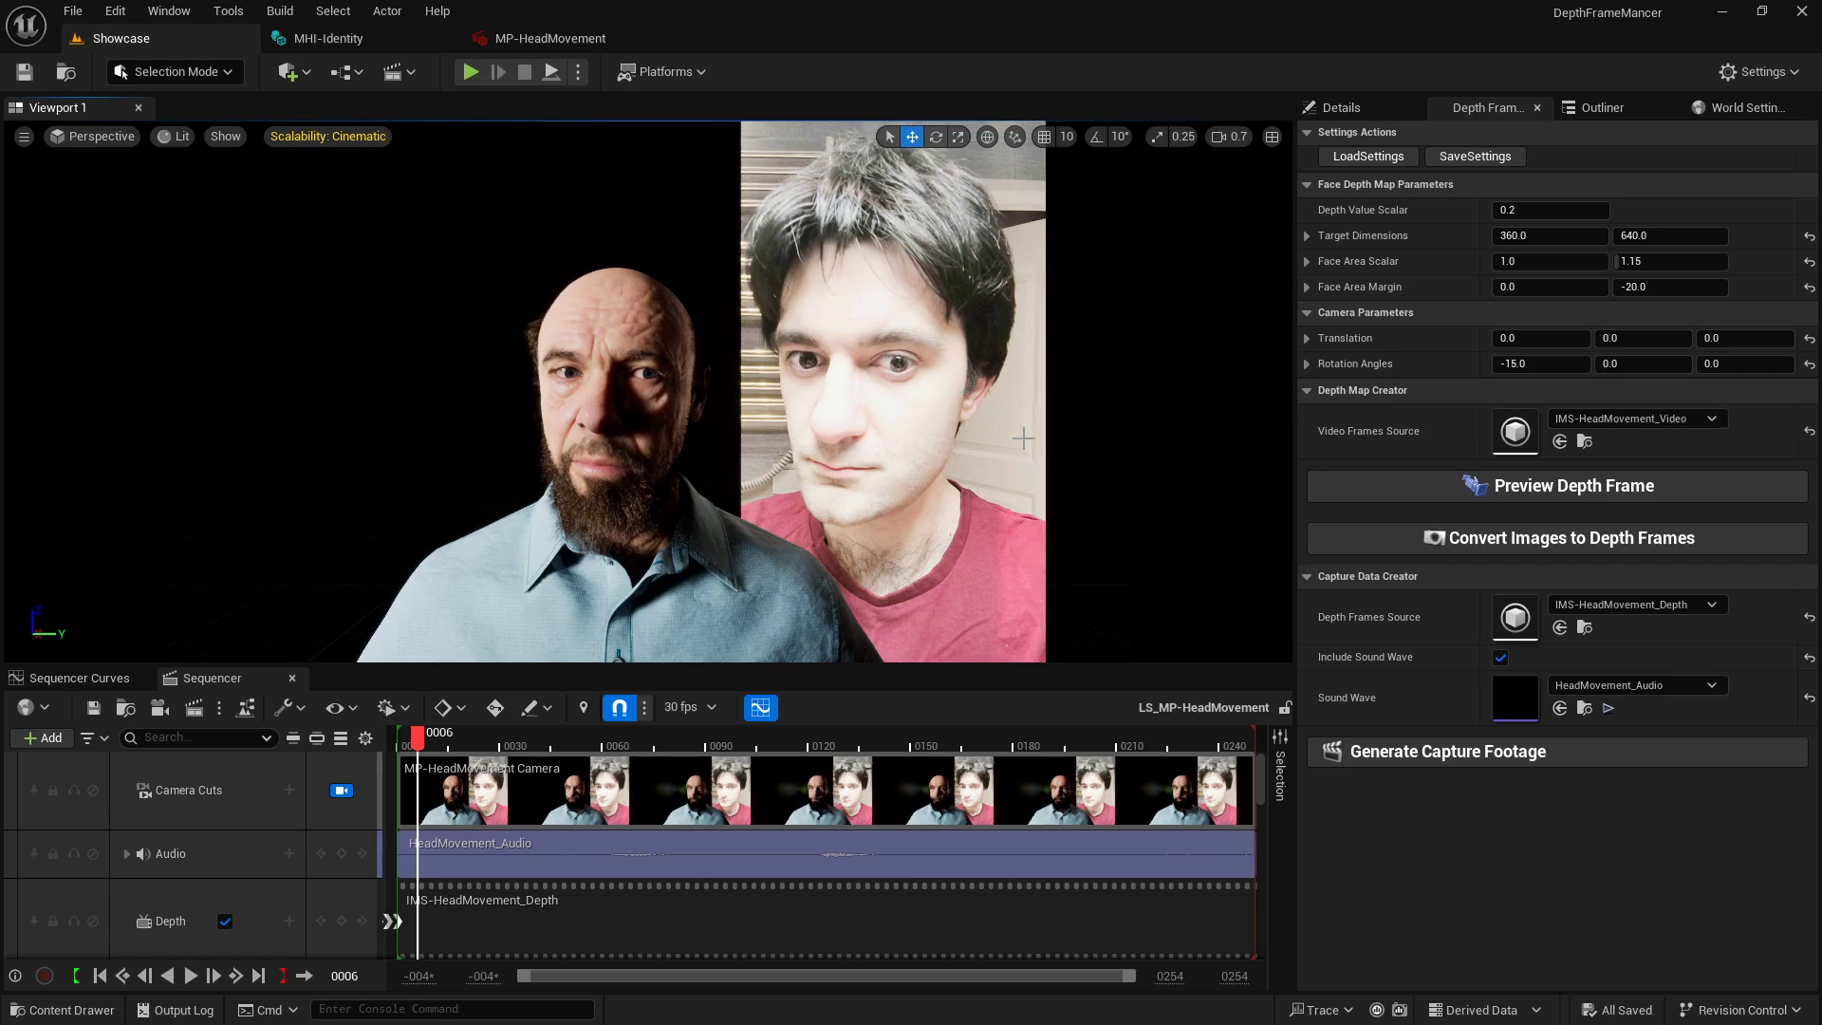
- Change the Face Area Scalar, Face Area Margin, Translation and Rotation Angles to arbitrary values, and restore them by loading the saved settings
drag(1296, 443, 1293, 442)
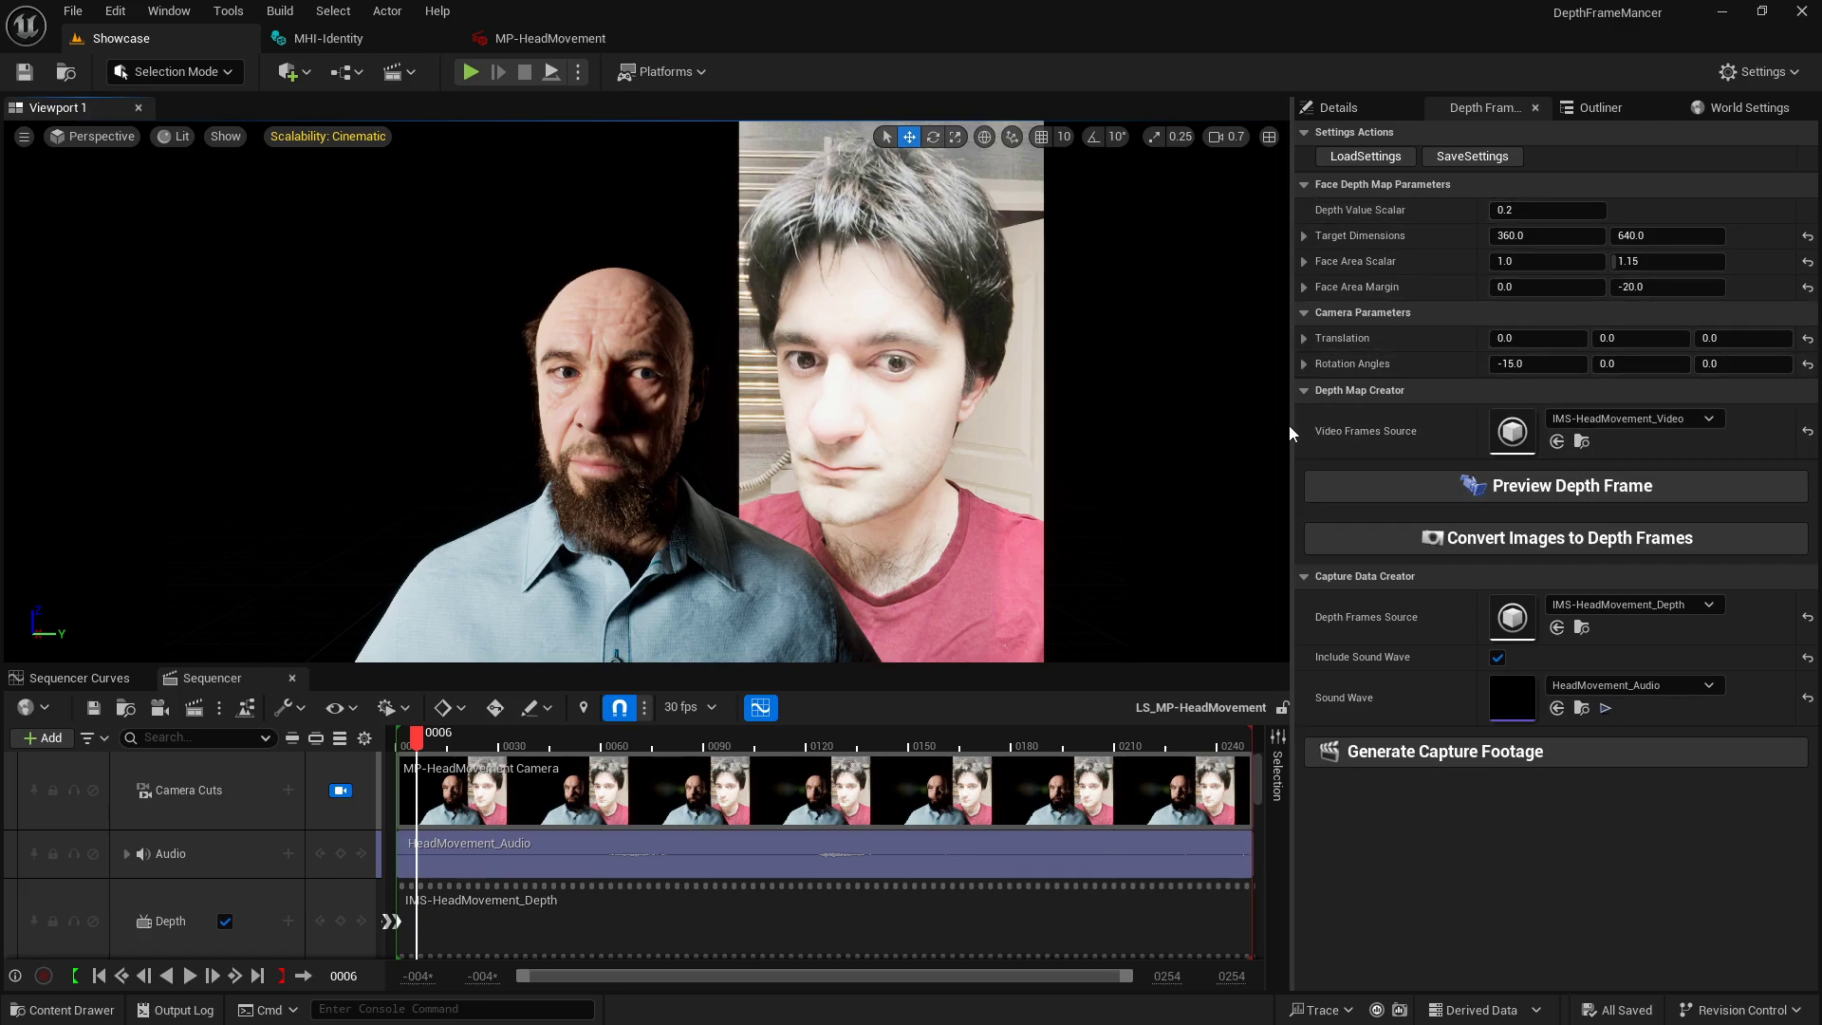
drag(1291, 425, 1295, 425)
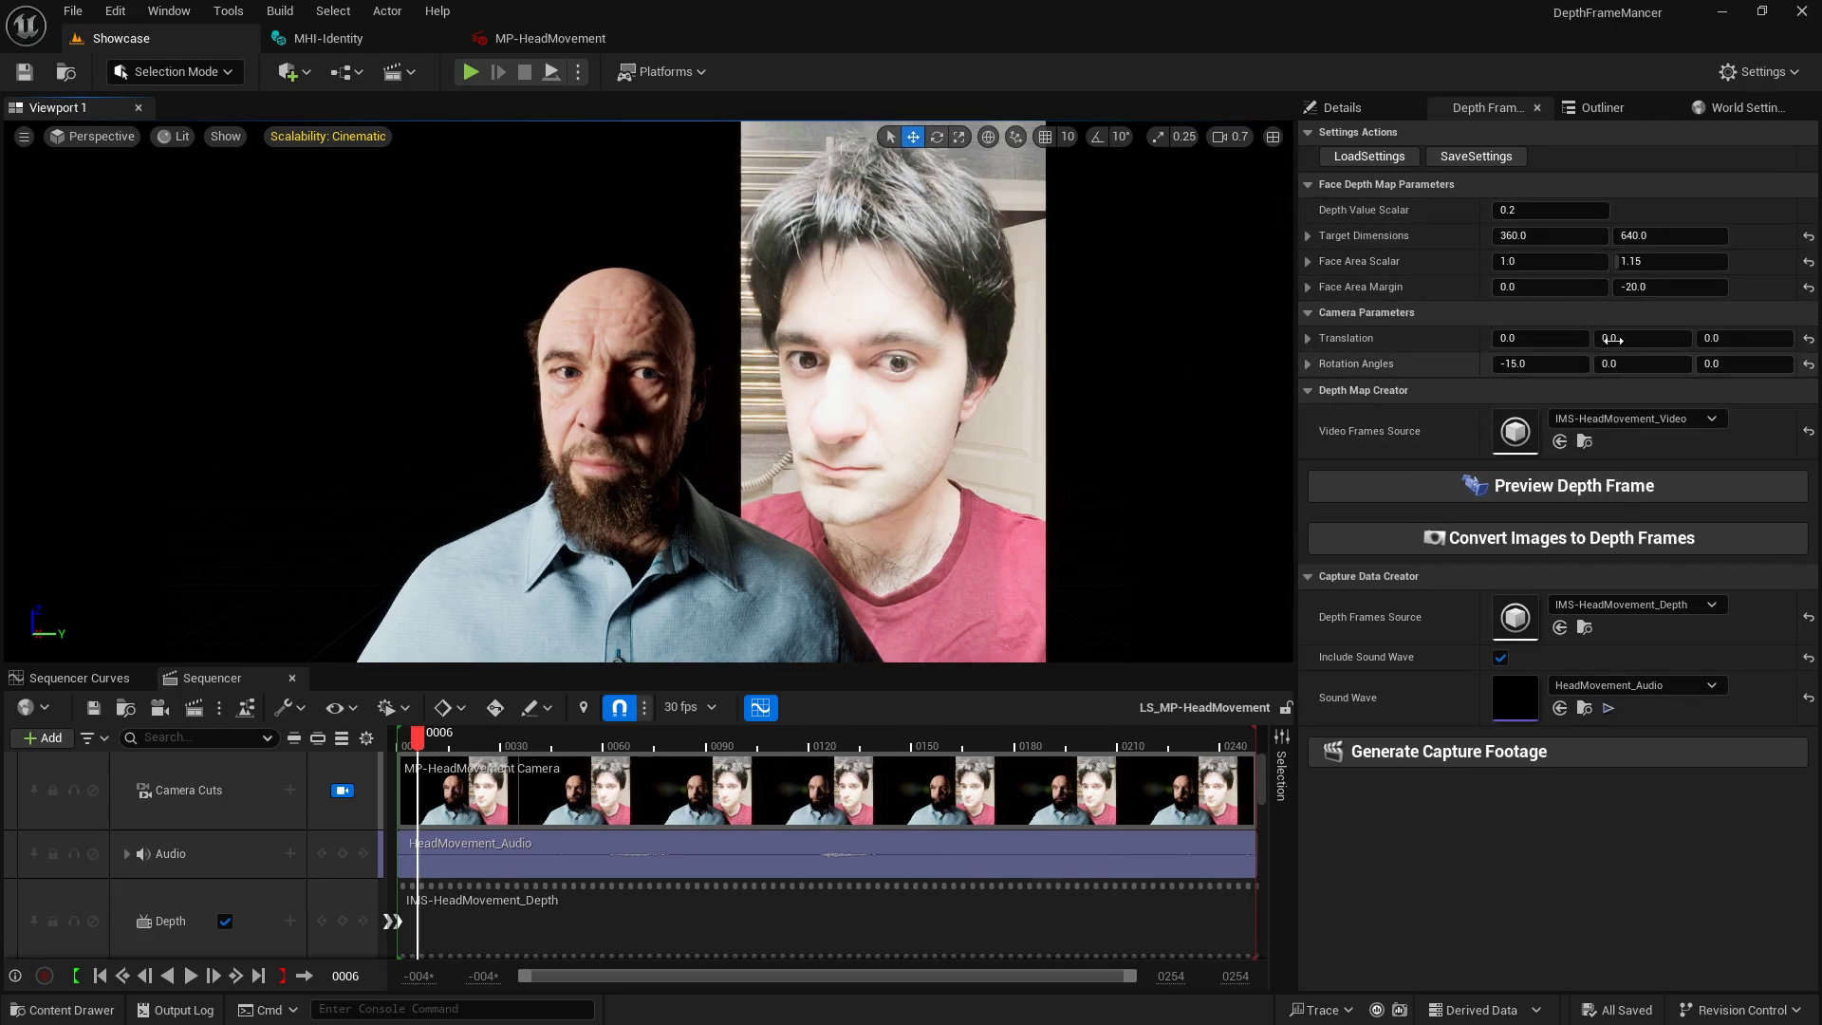
drag(1630, 262, 1649, 264)
drag(1530, 286, 1556, 286)
mouse_move(1533, 338)
mouse_down()
mouse_move(1575, 338)
mouse_move(1556, 364)
mouse_up()
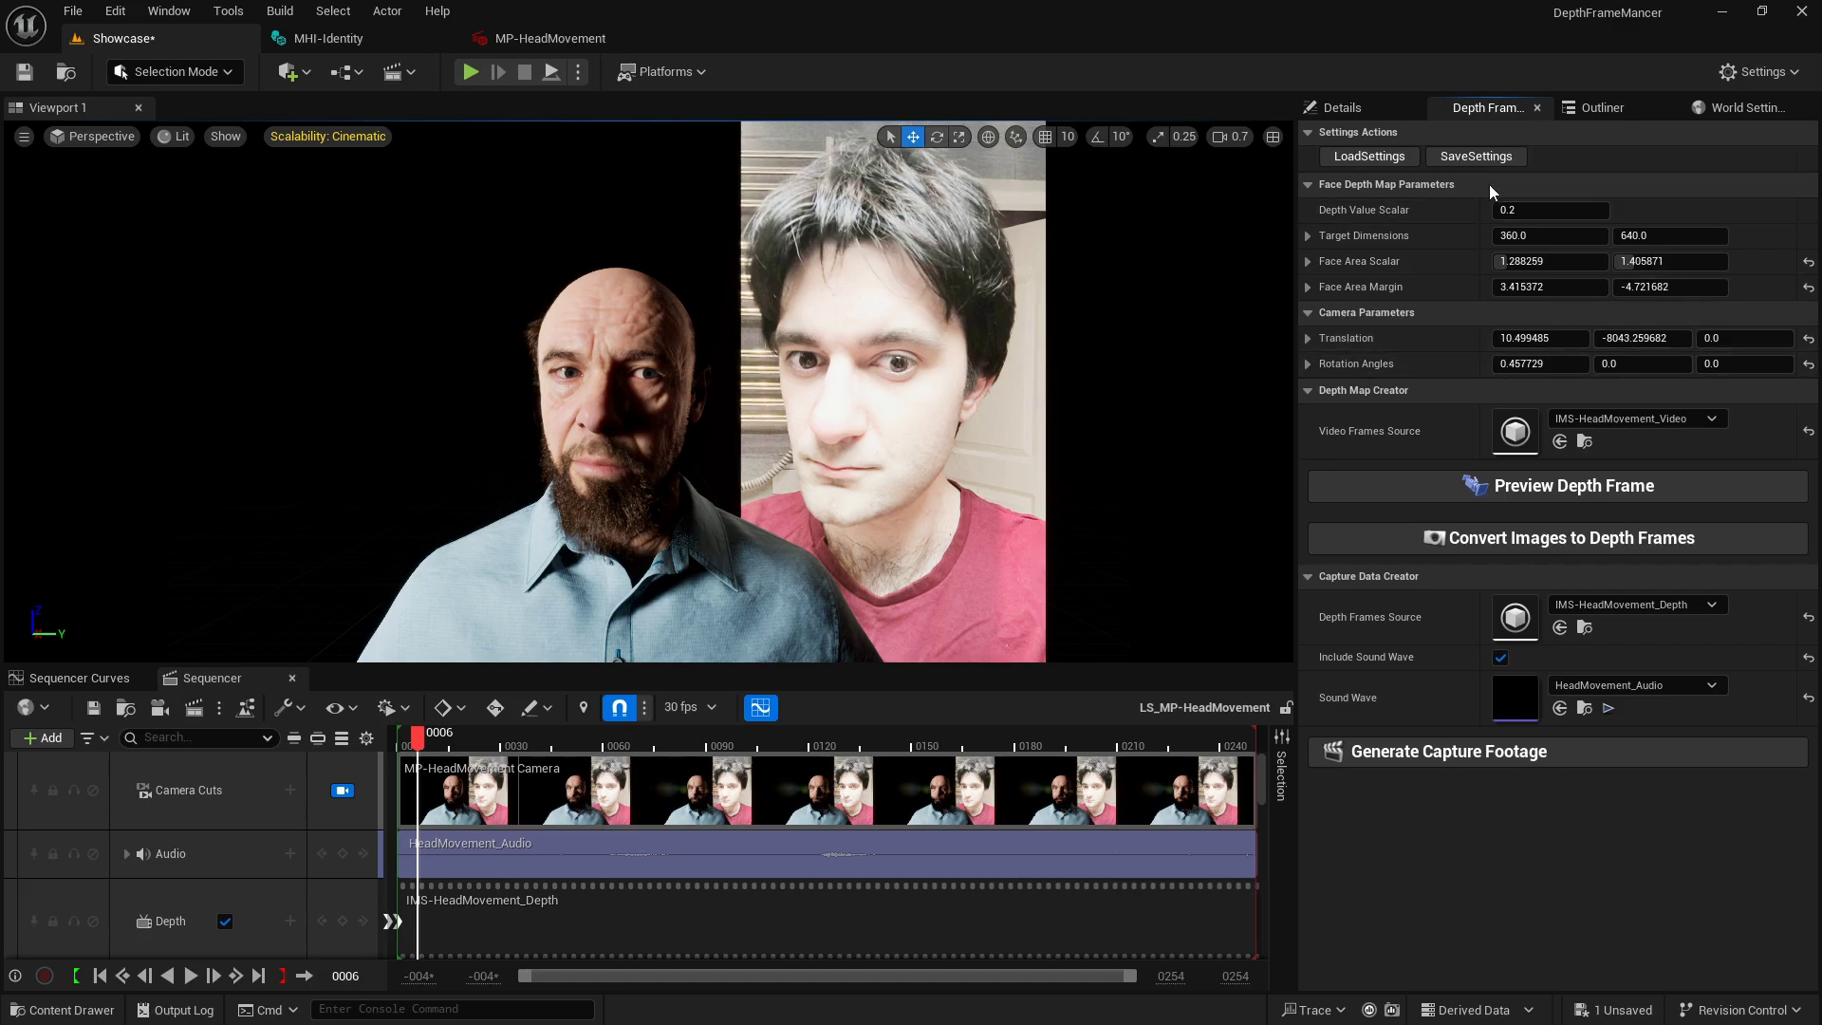
click(1376, 157)
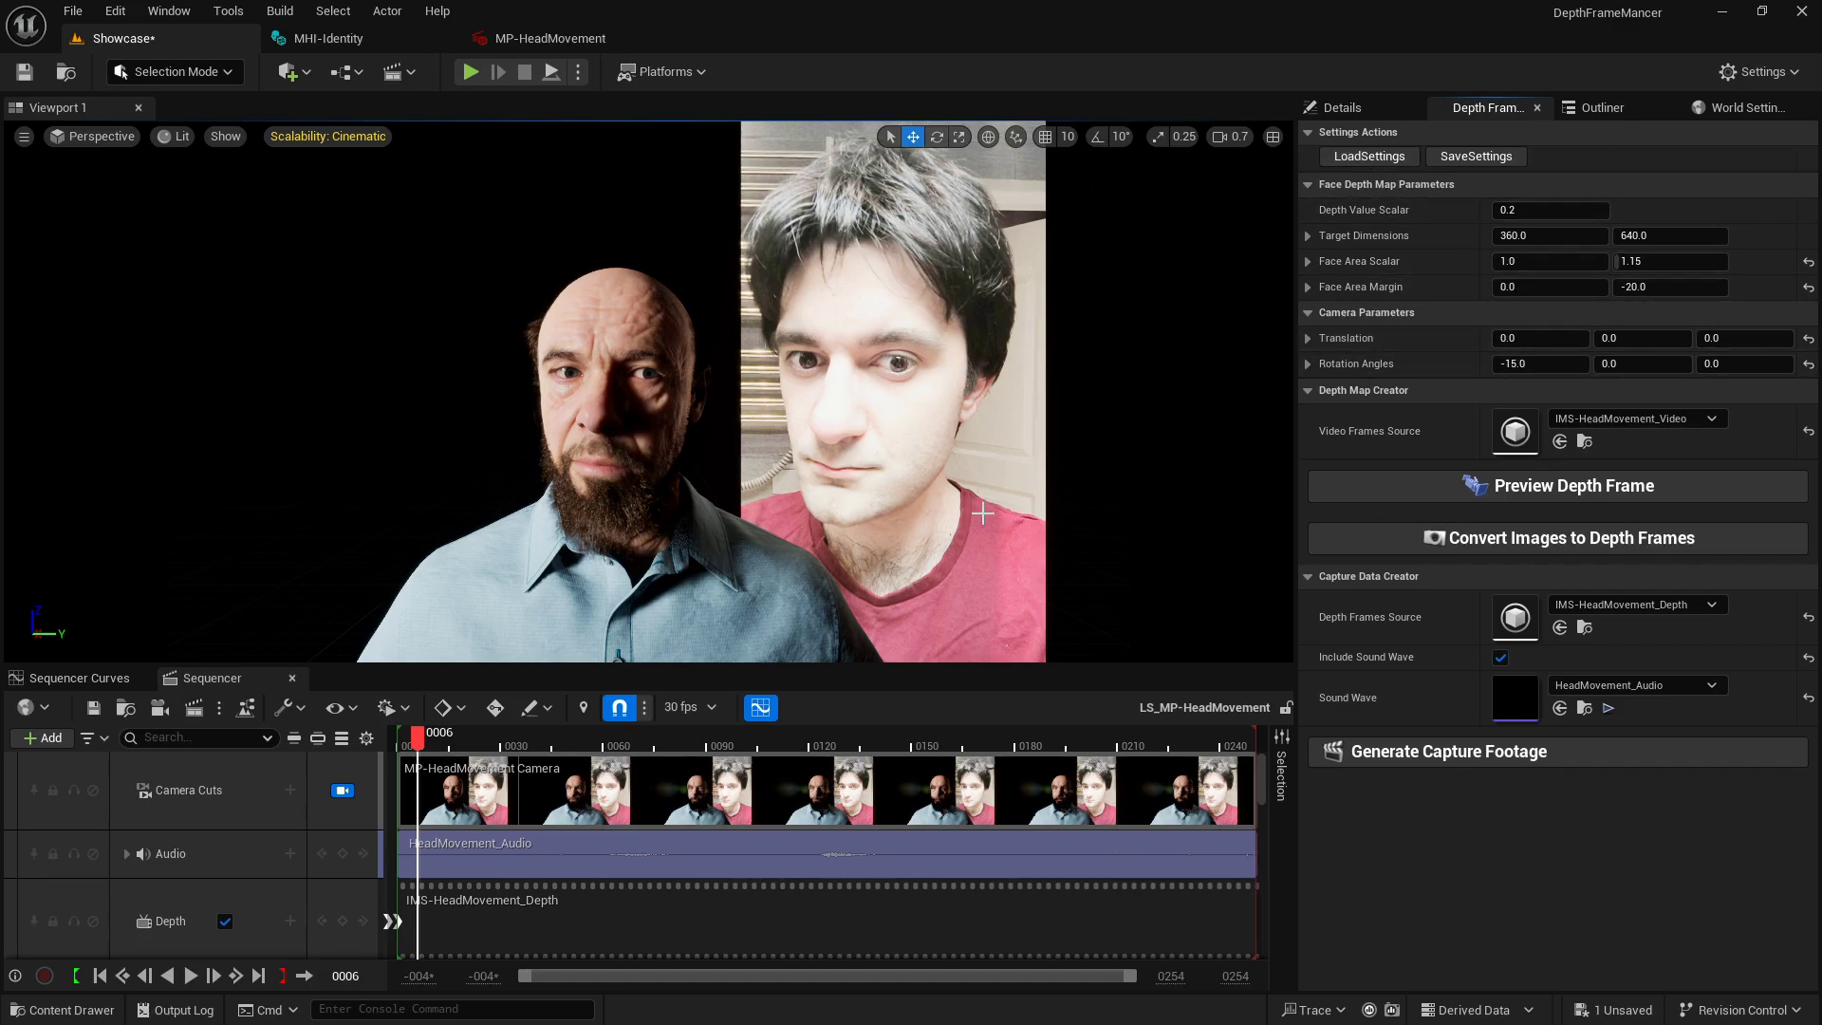
- Examine the depth params save folder and save object asset name in the MH Face Depth Frame Mancer project settings
key(ctrl+space)
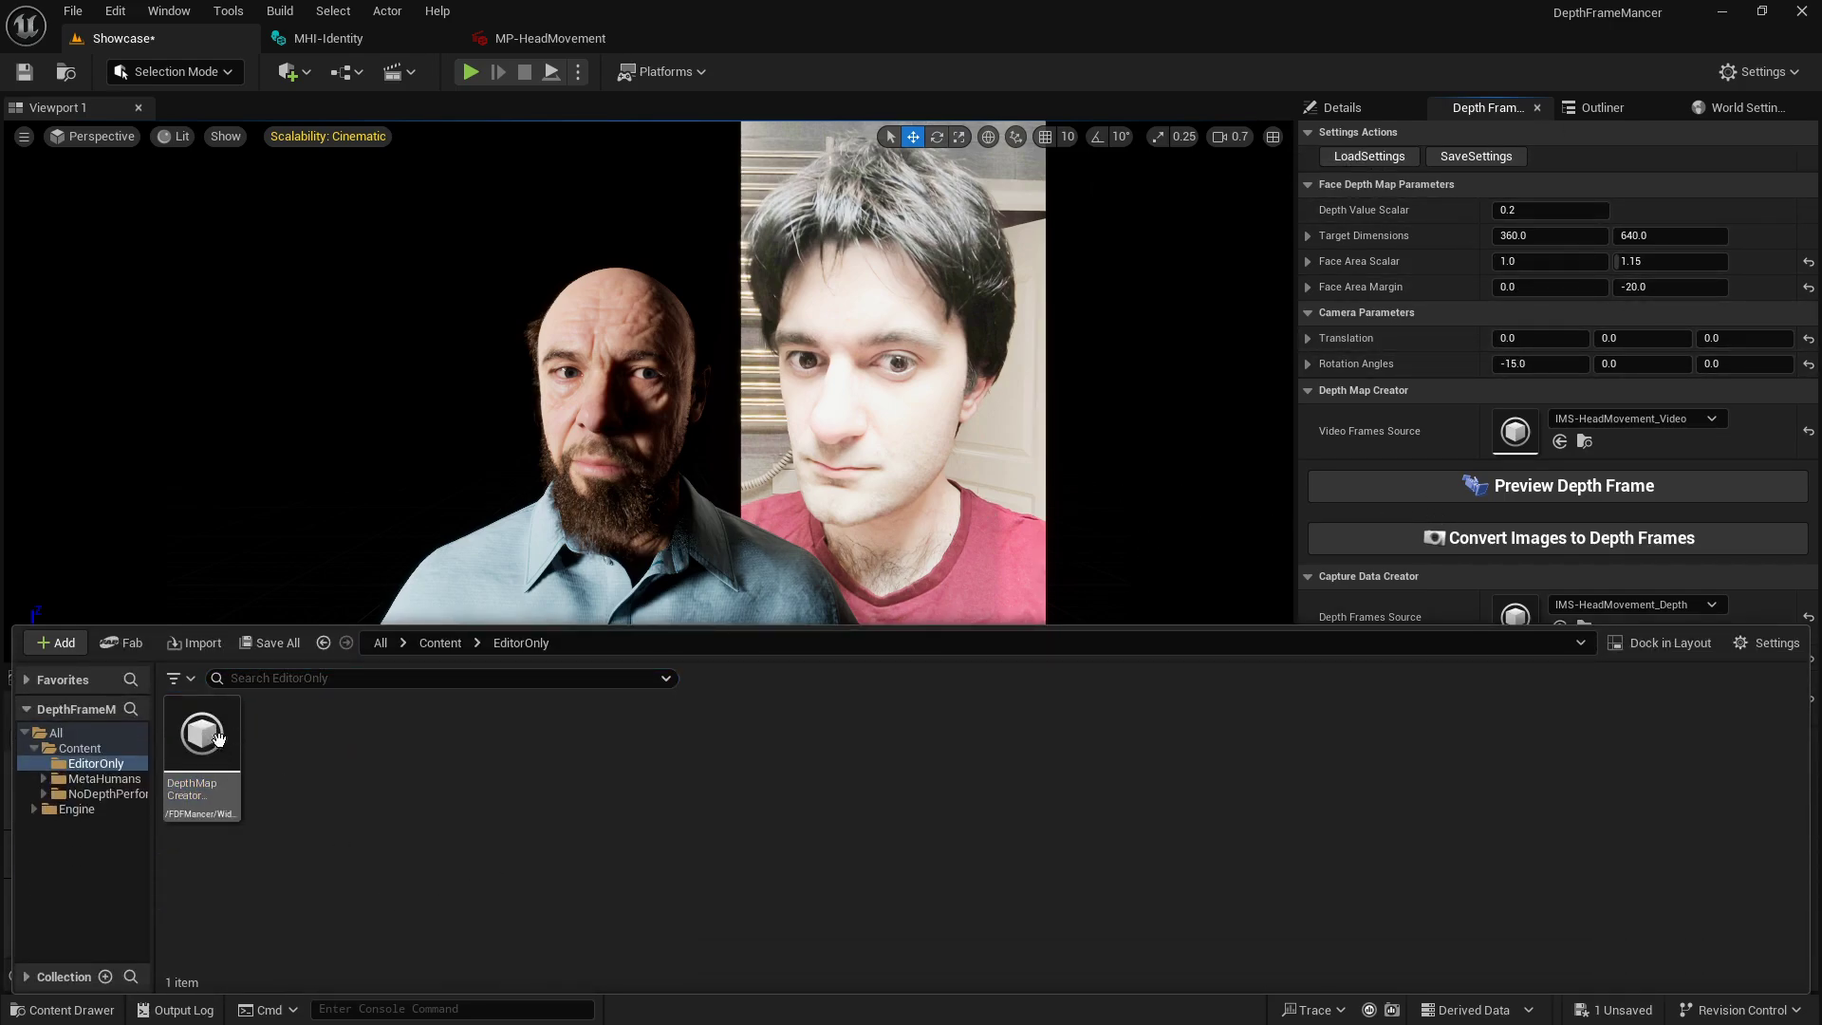
click(383, 464)
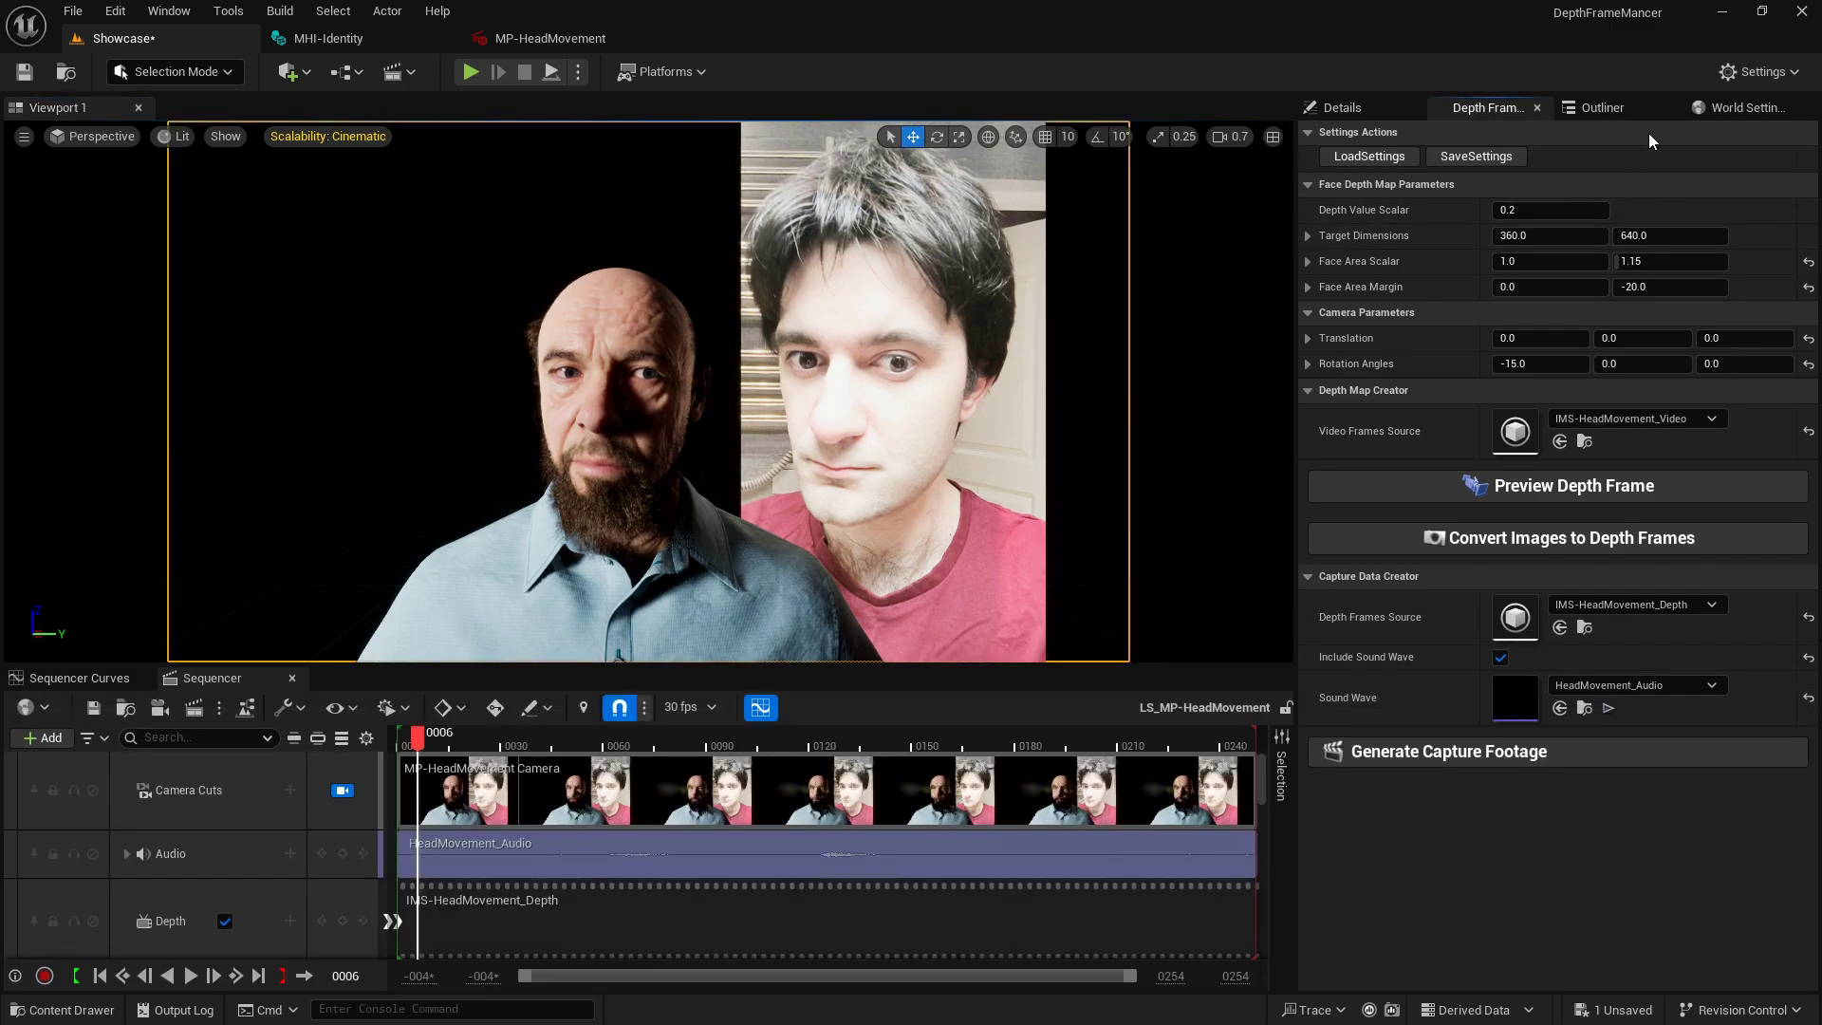
click(118, 11)
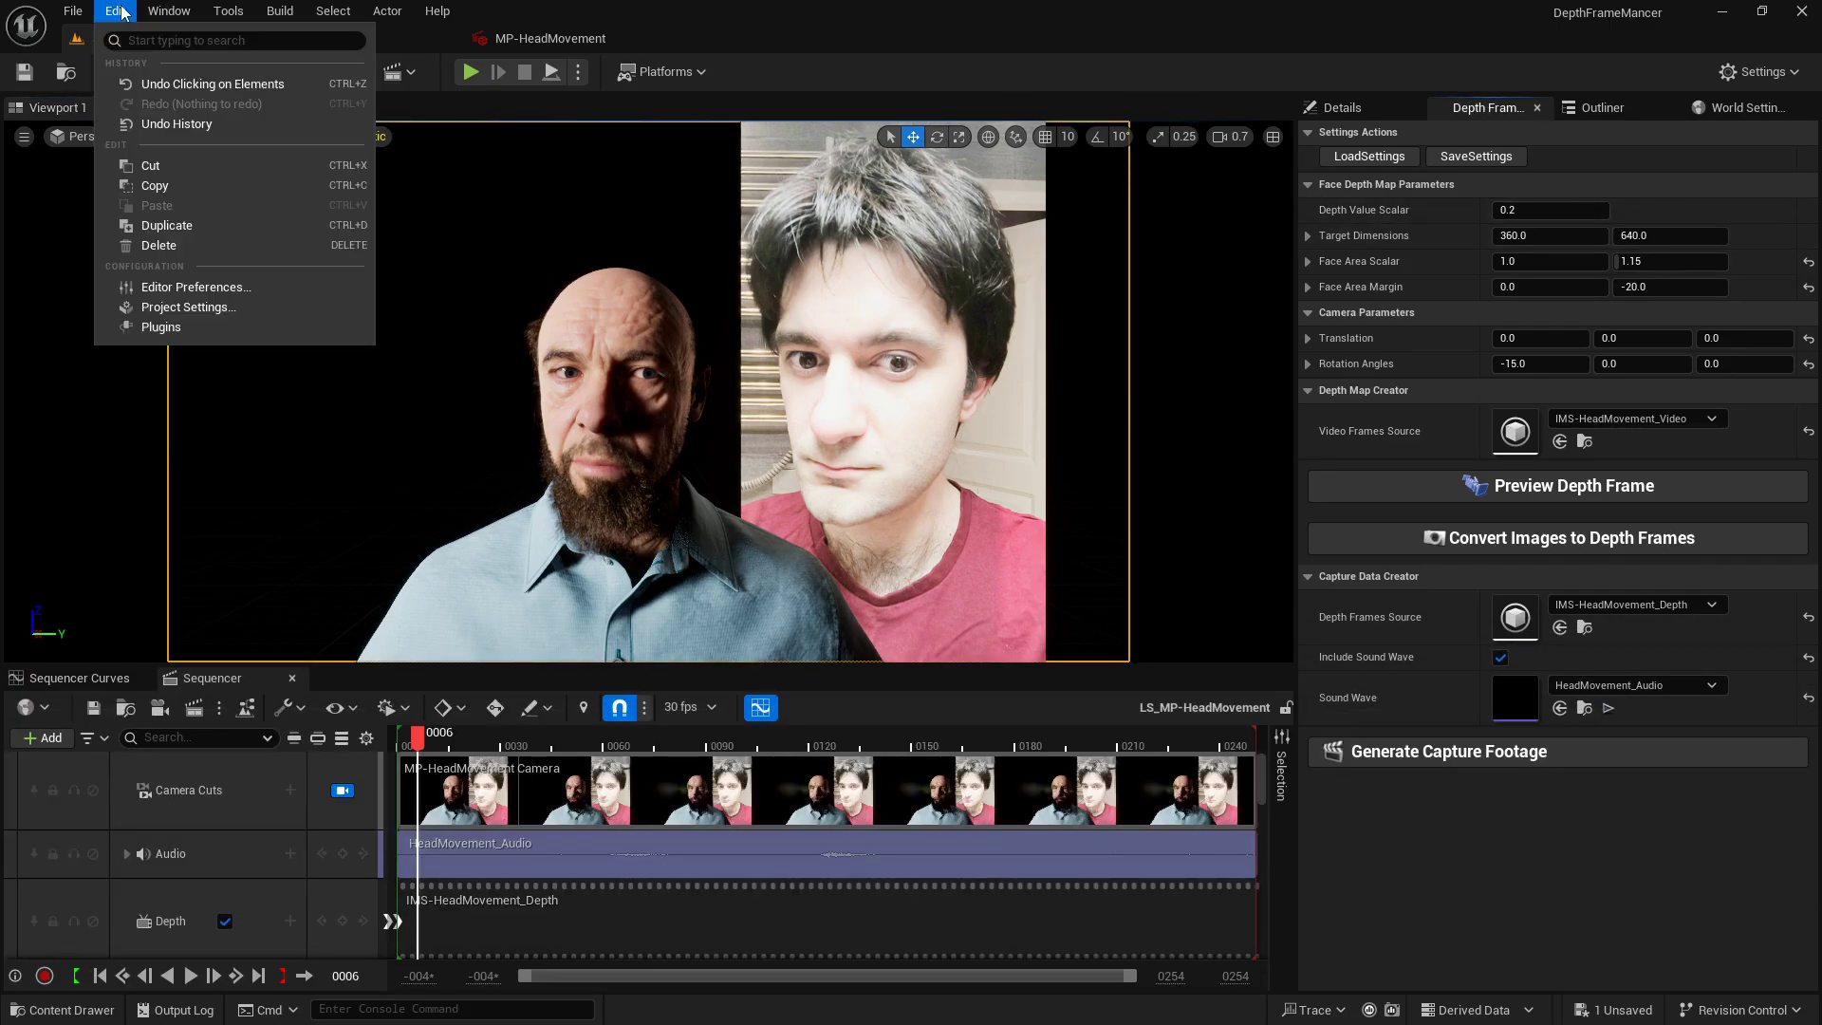
click(145, 309)
drag(287, 232, 339, 885)
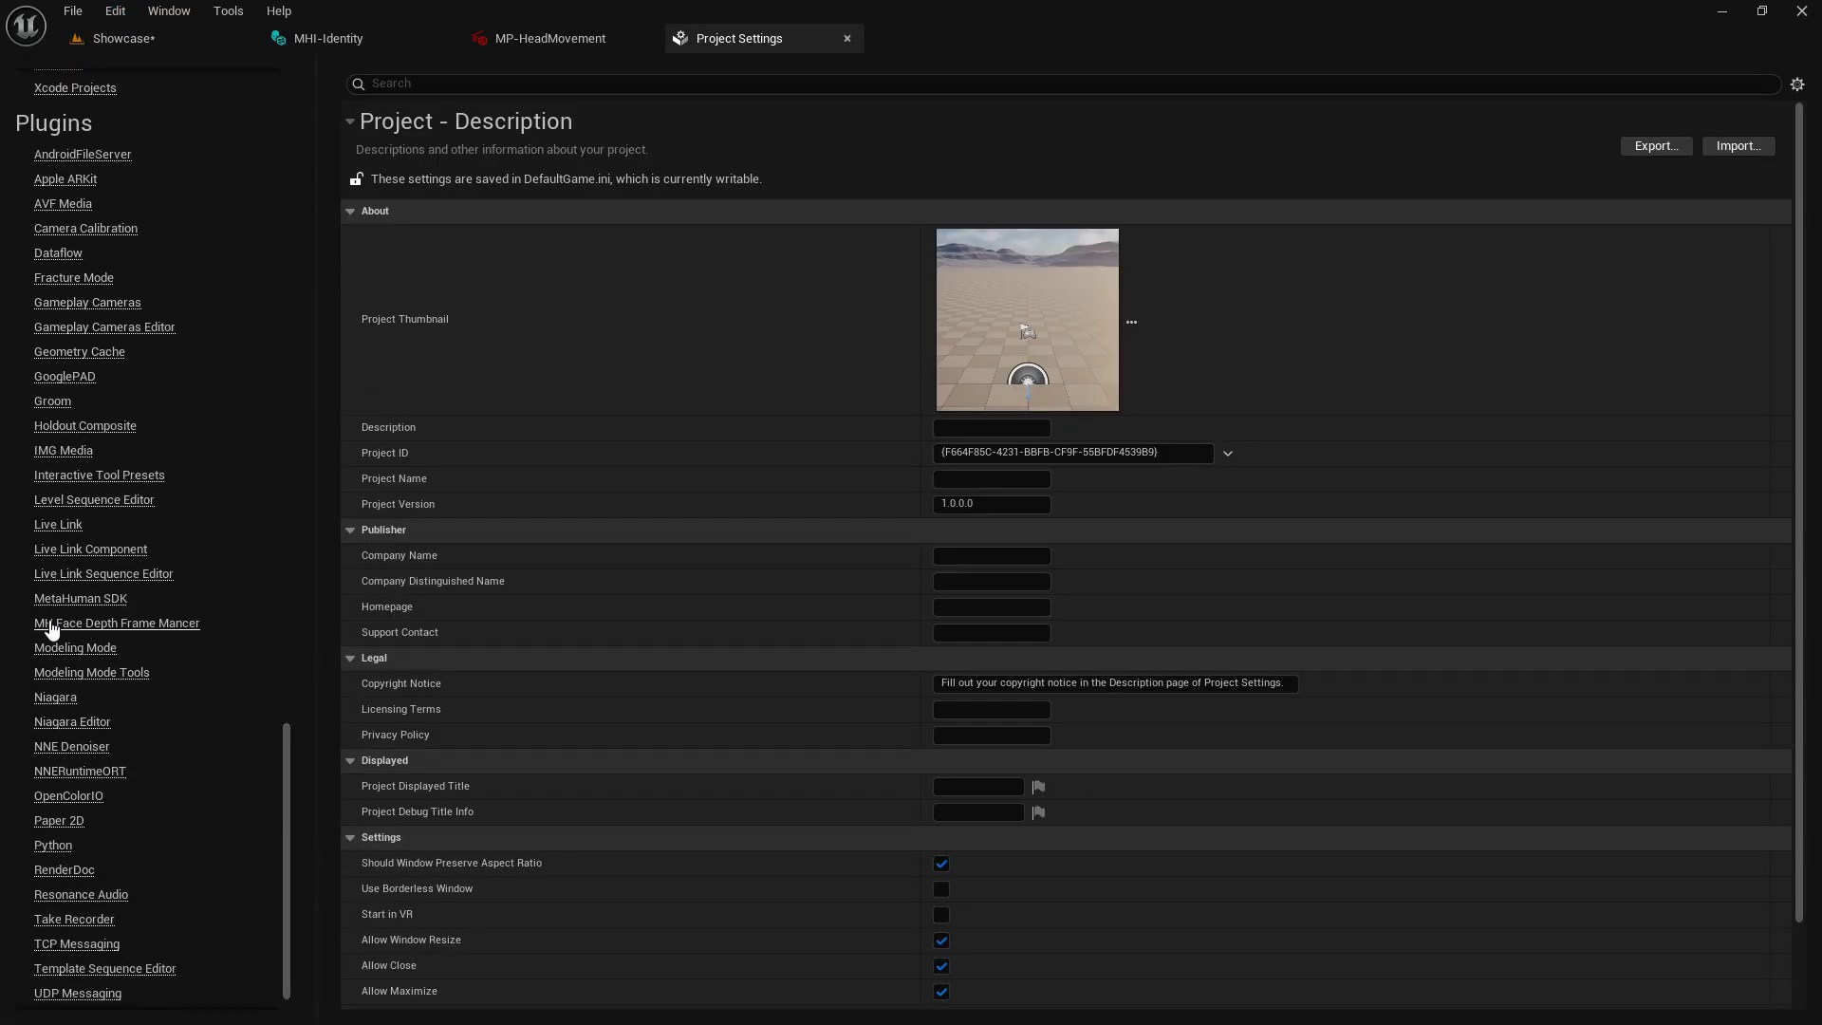
click(128, 625)
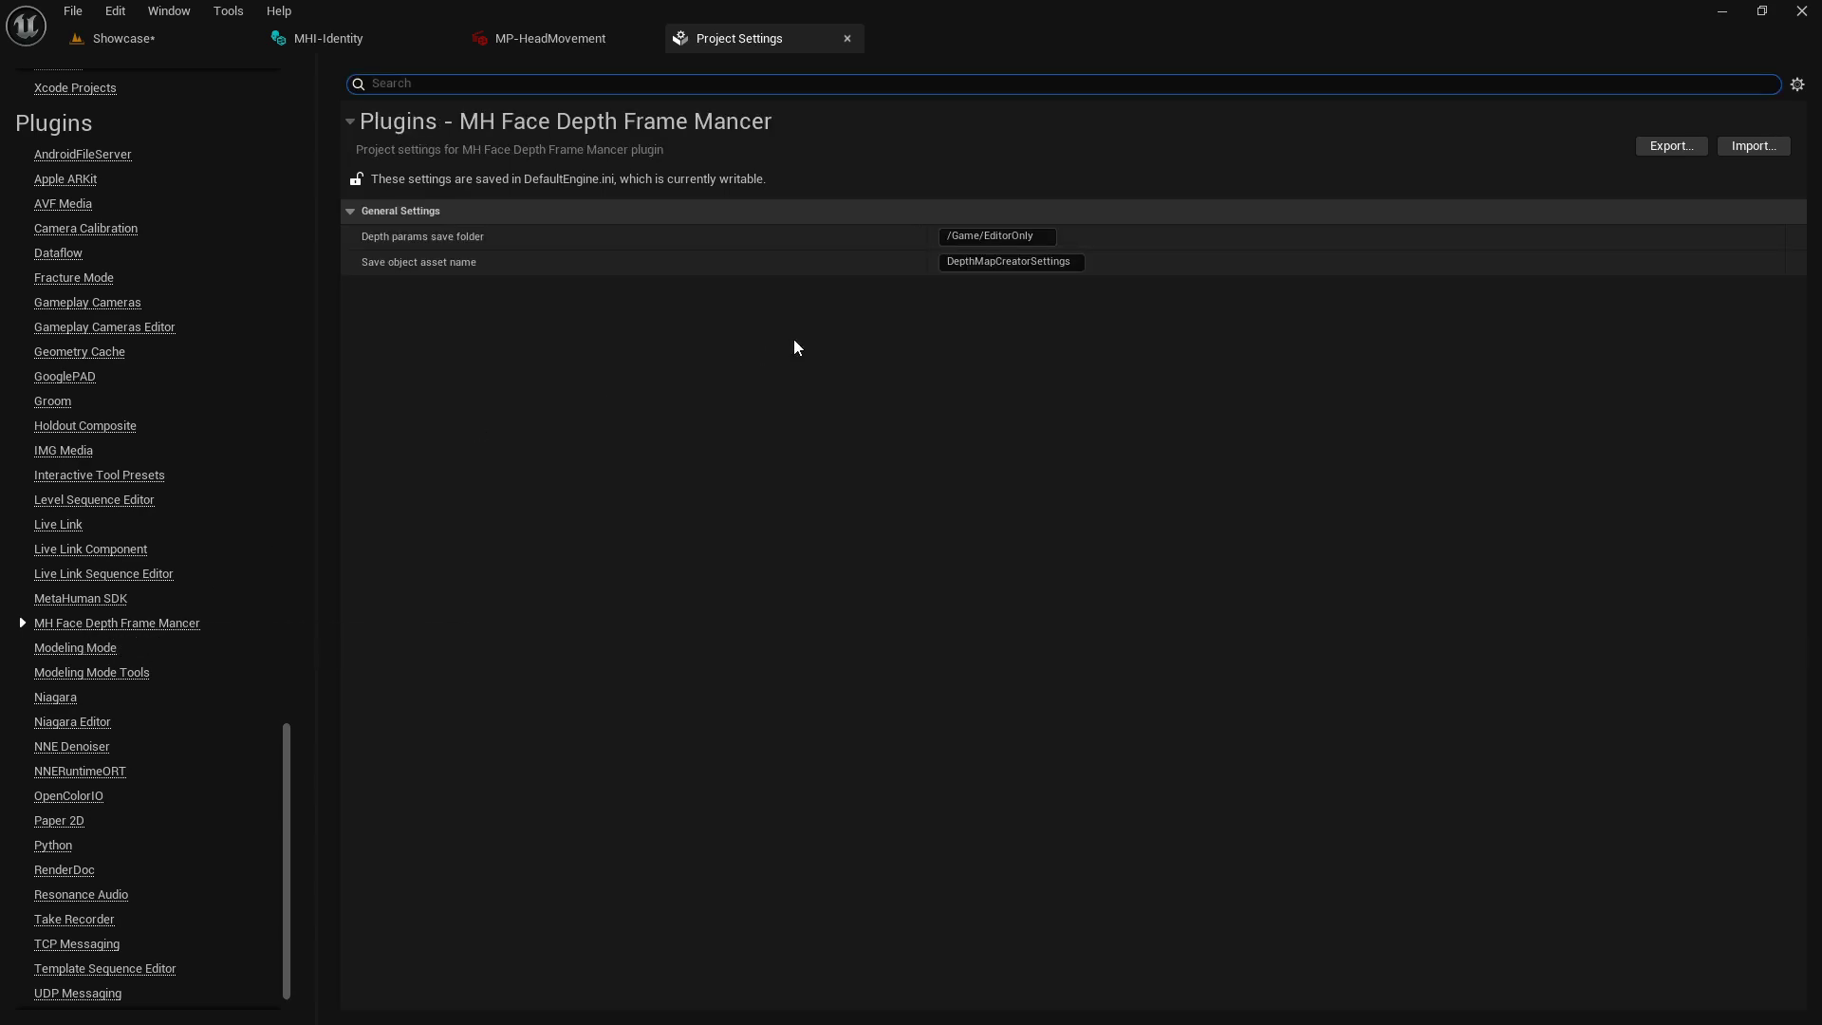
click(1032, 236)
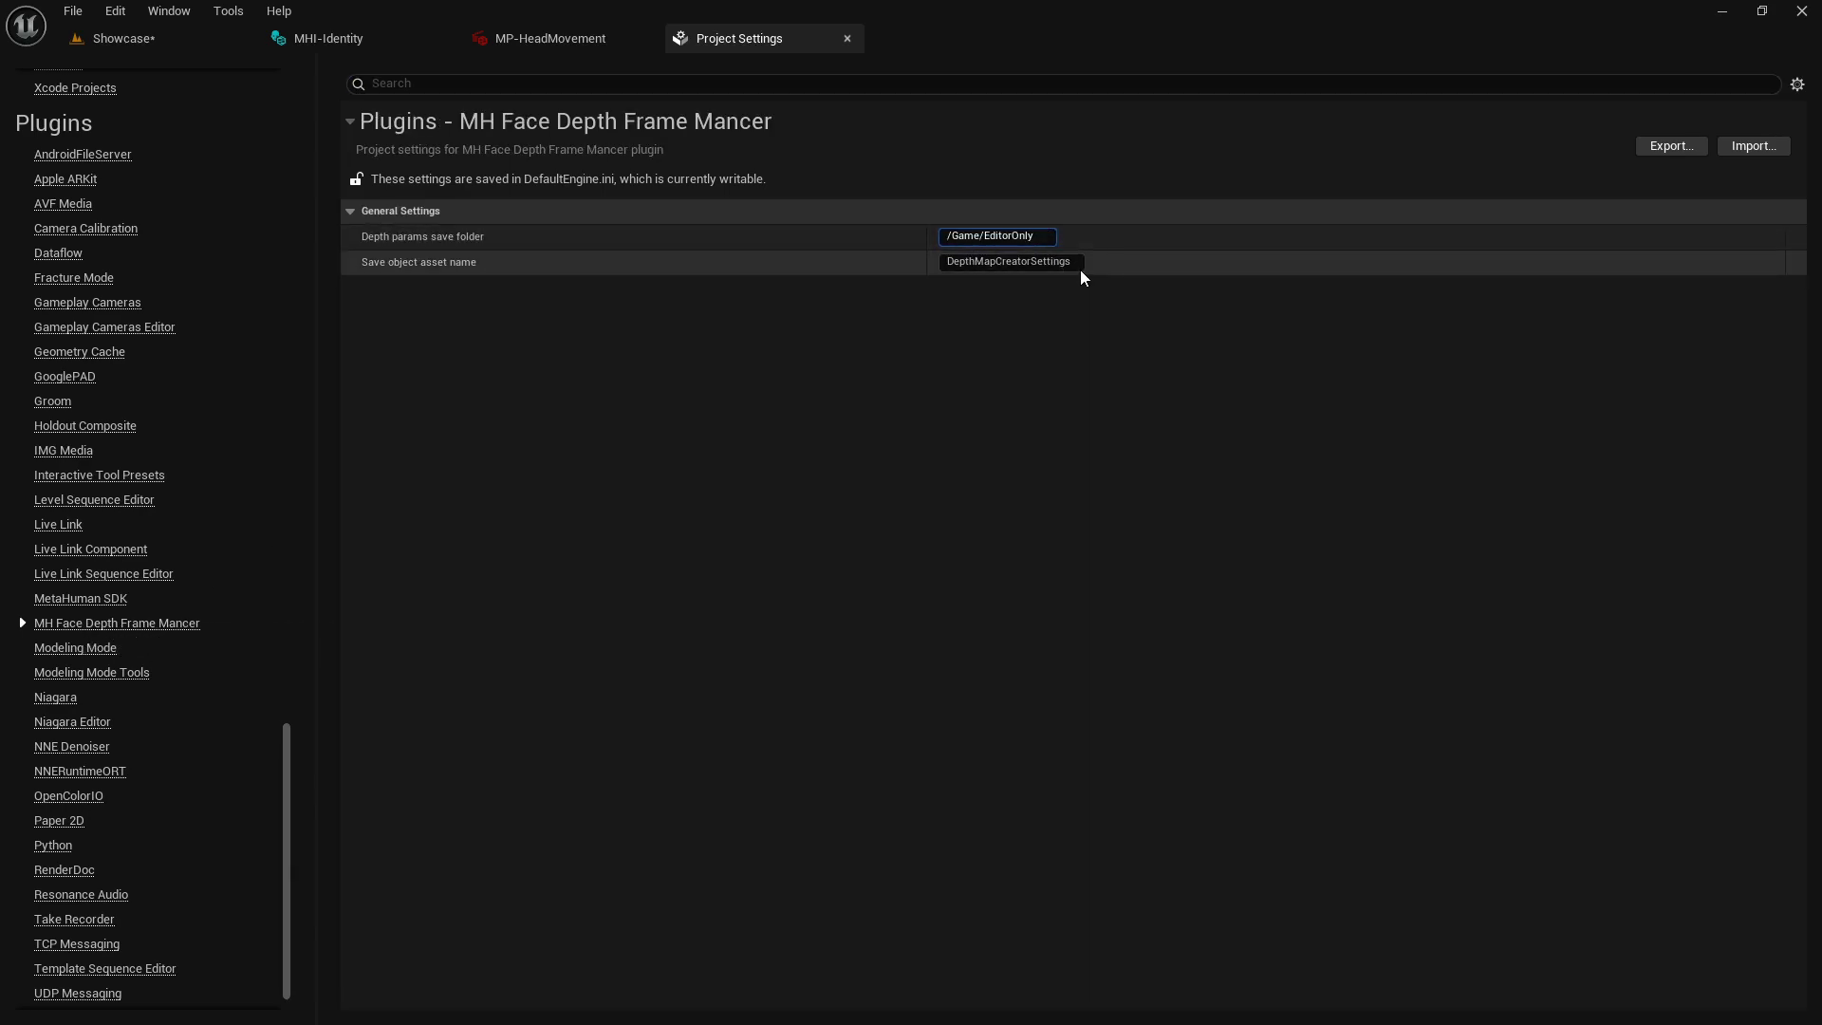
drag(1073, 262, 1025, 262)
click(1064, 327)
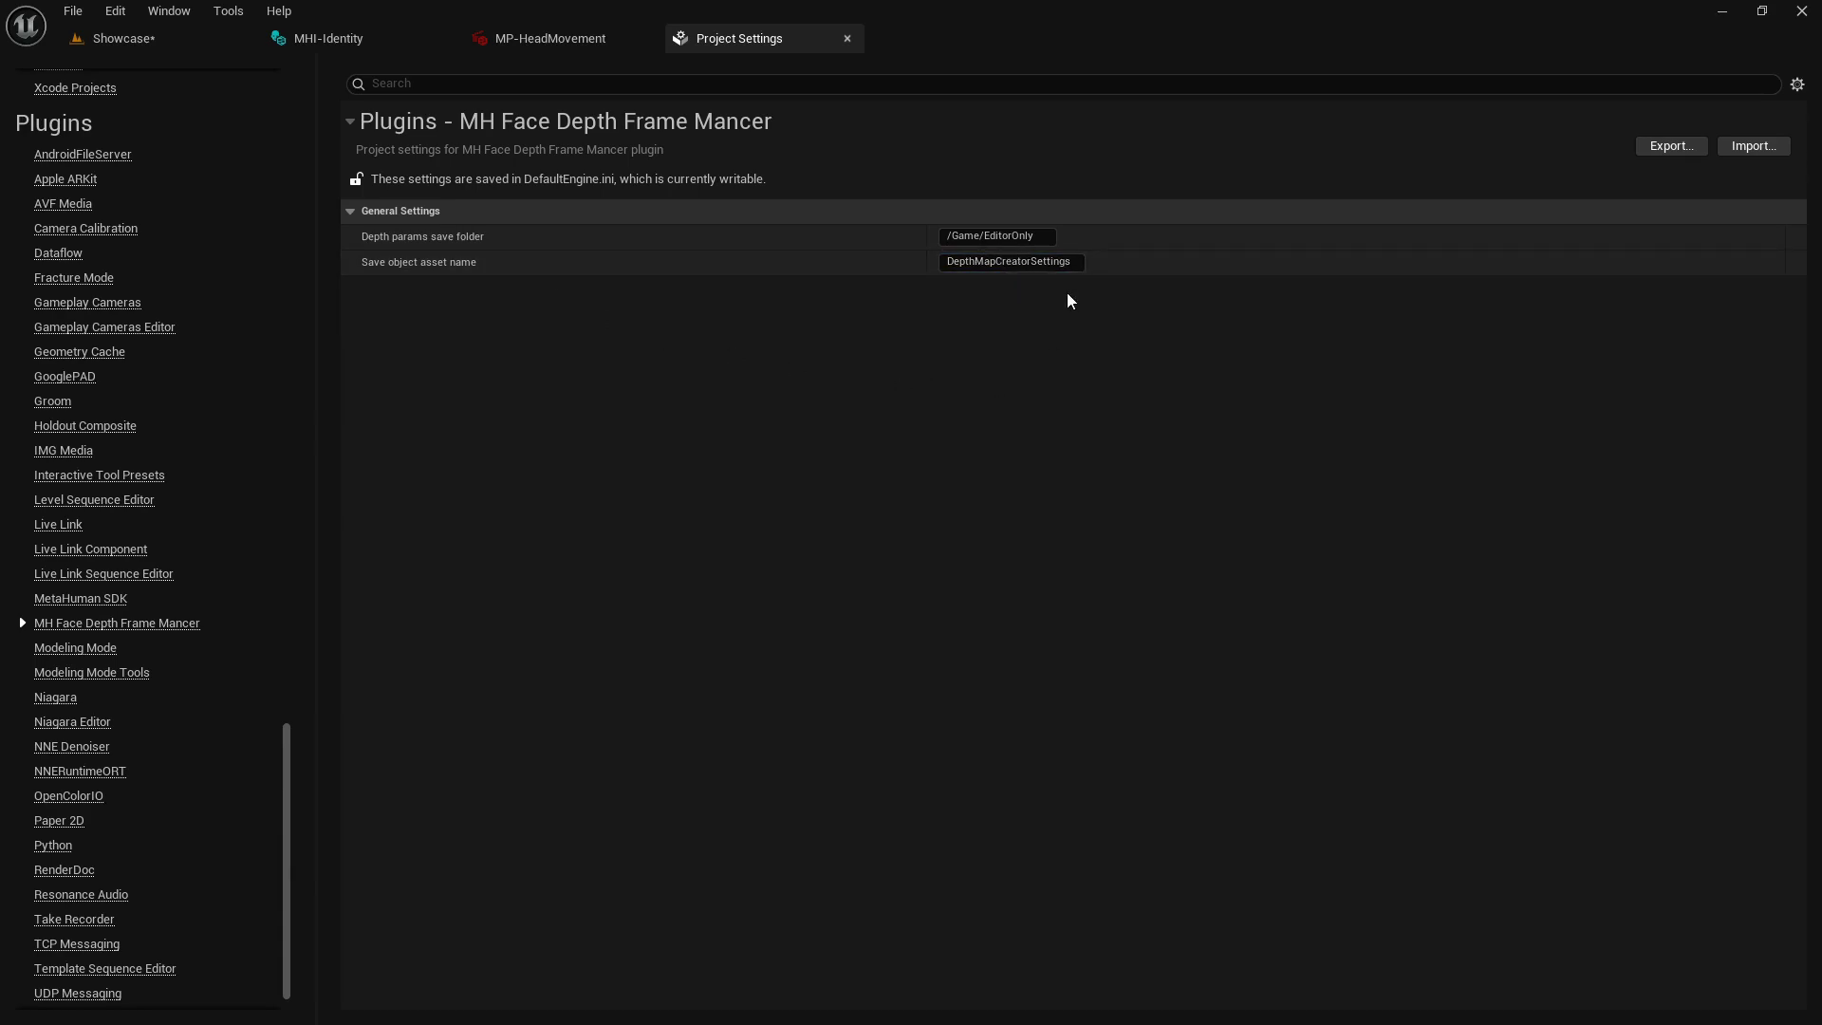
click(847, 38)
- Save the LS_MP-HeadMovement sequence and show frame 6 in an enlarged viewport
key(ctrl+s)
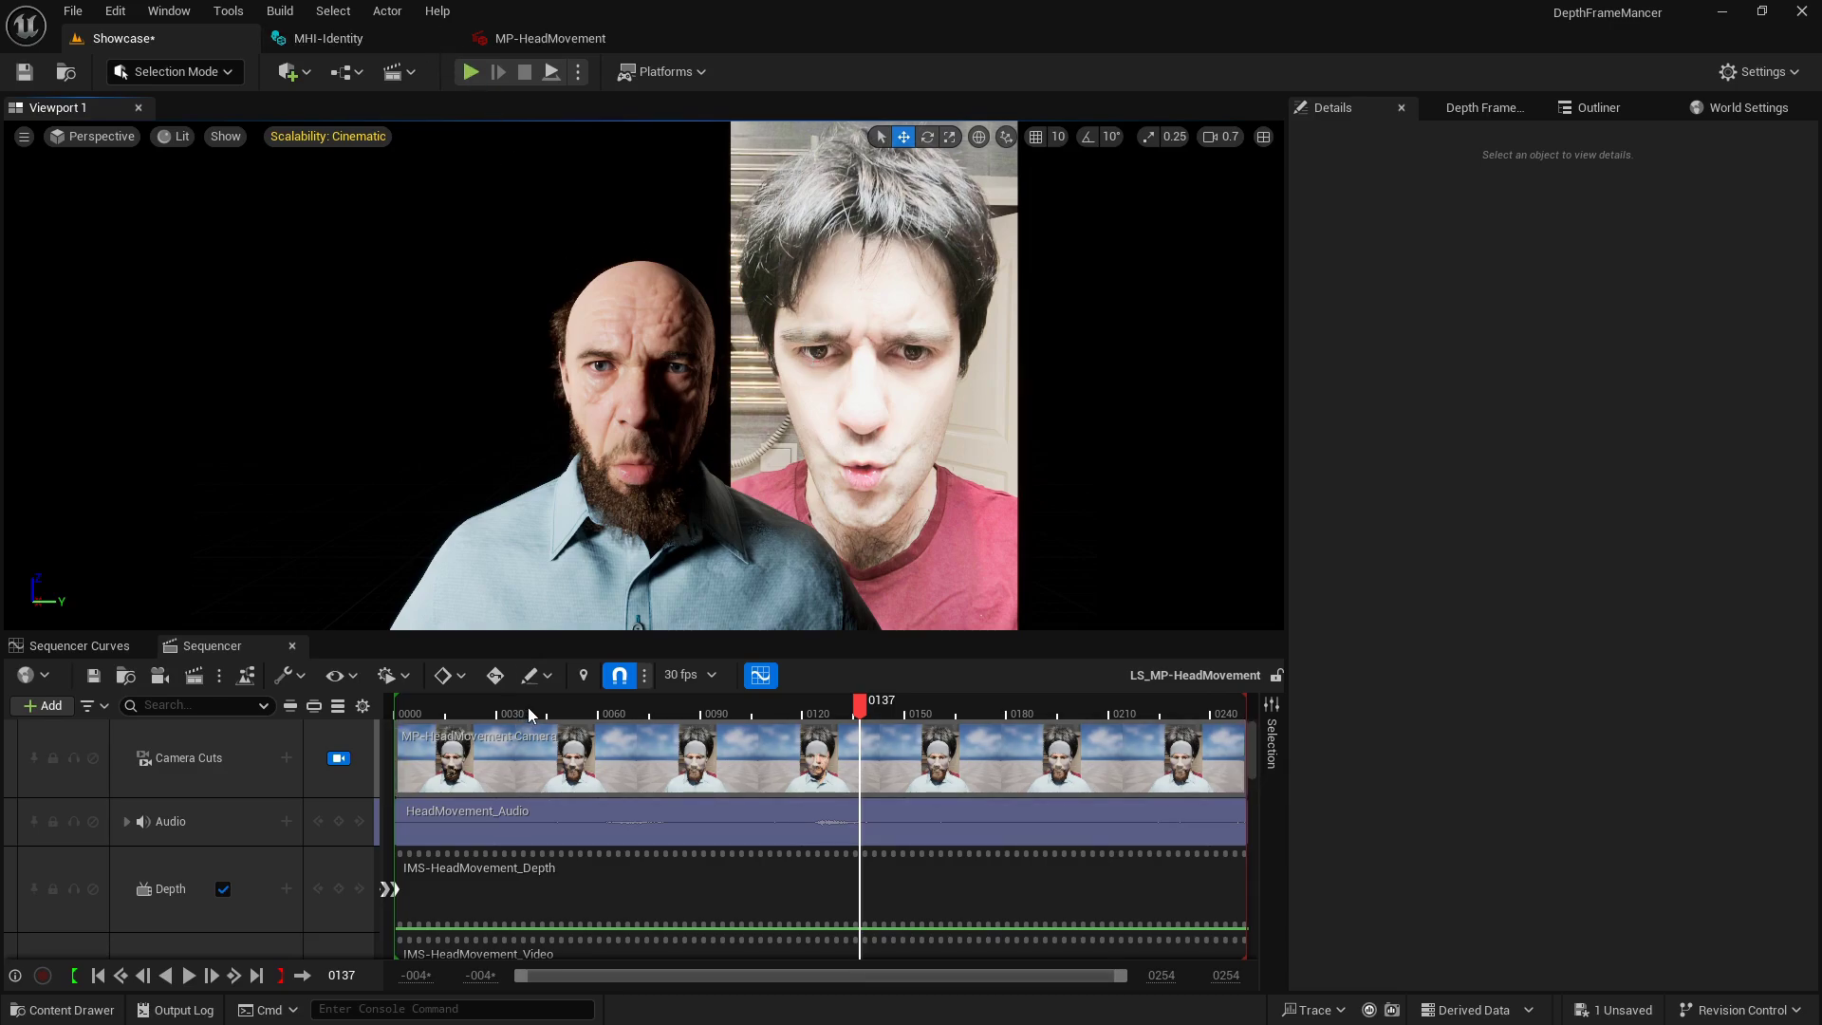
drag(527, 708, 425, 709)
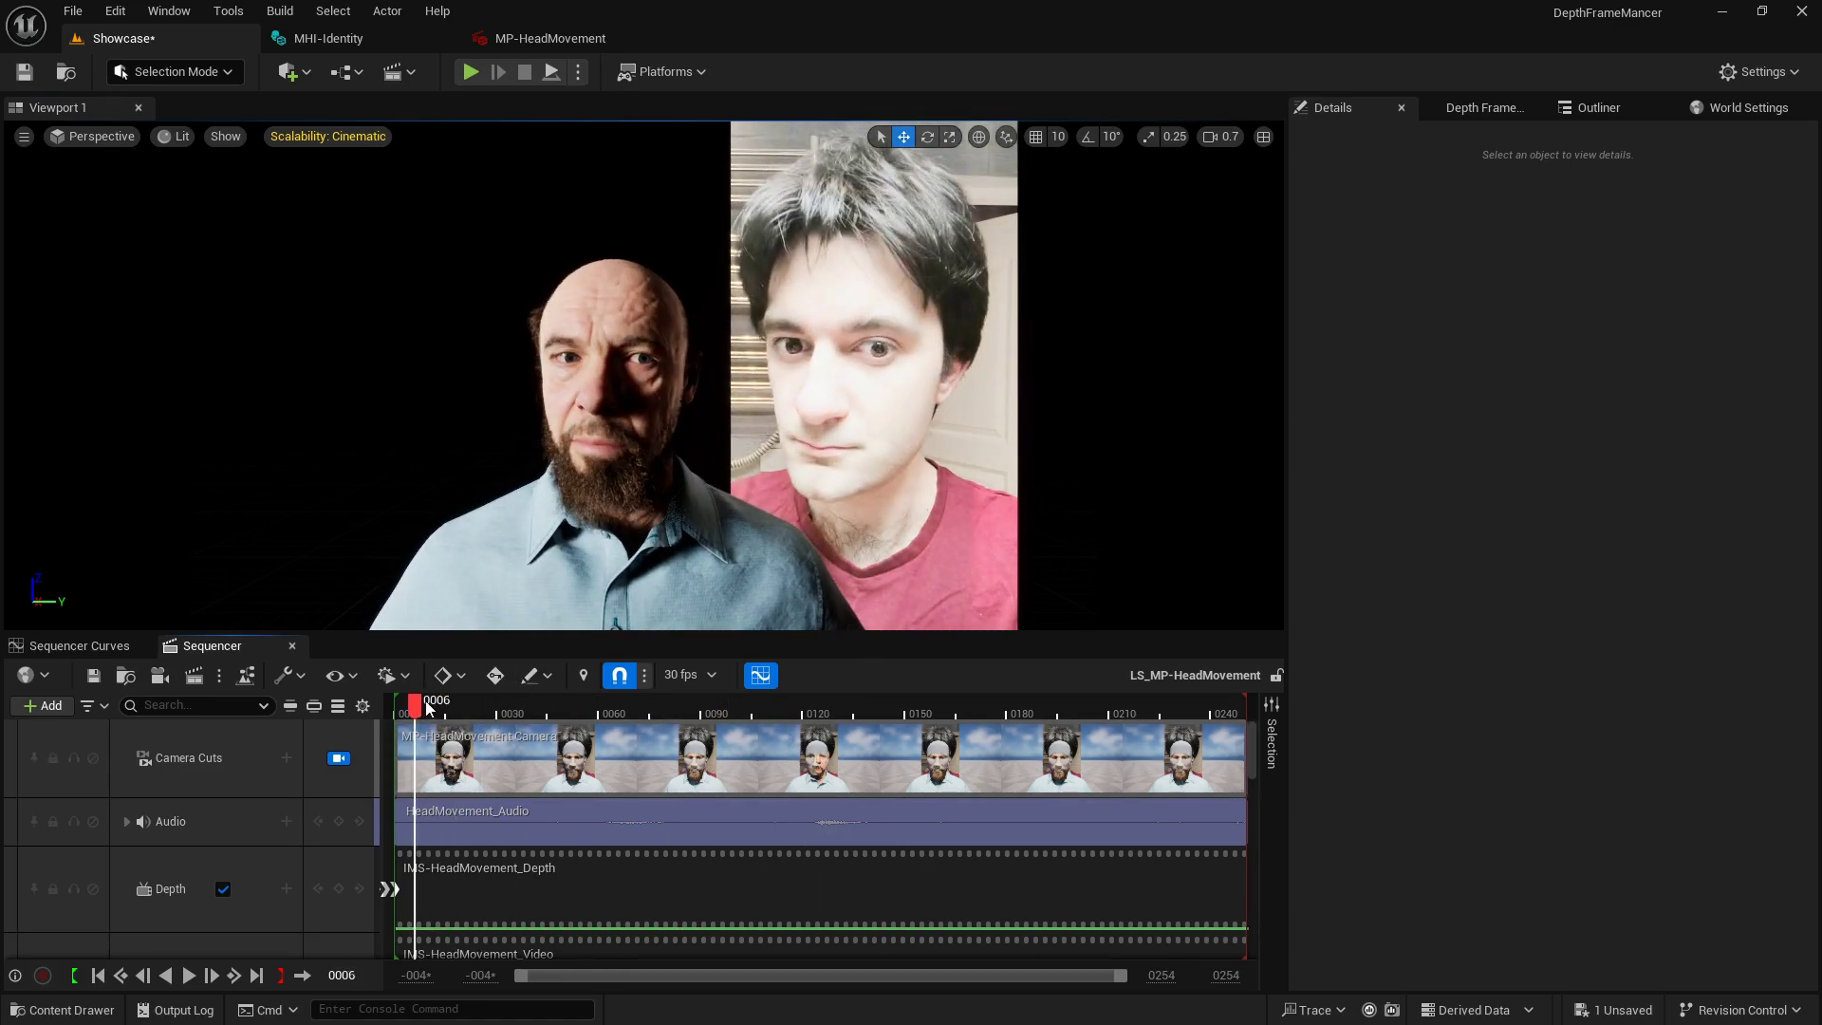
drag(938, 632, 937, 665)
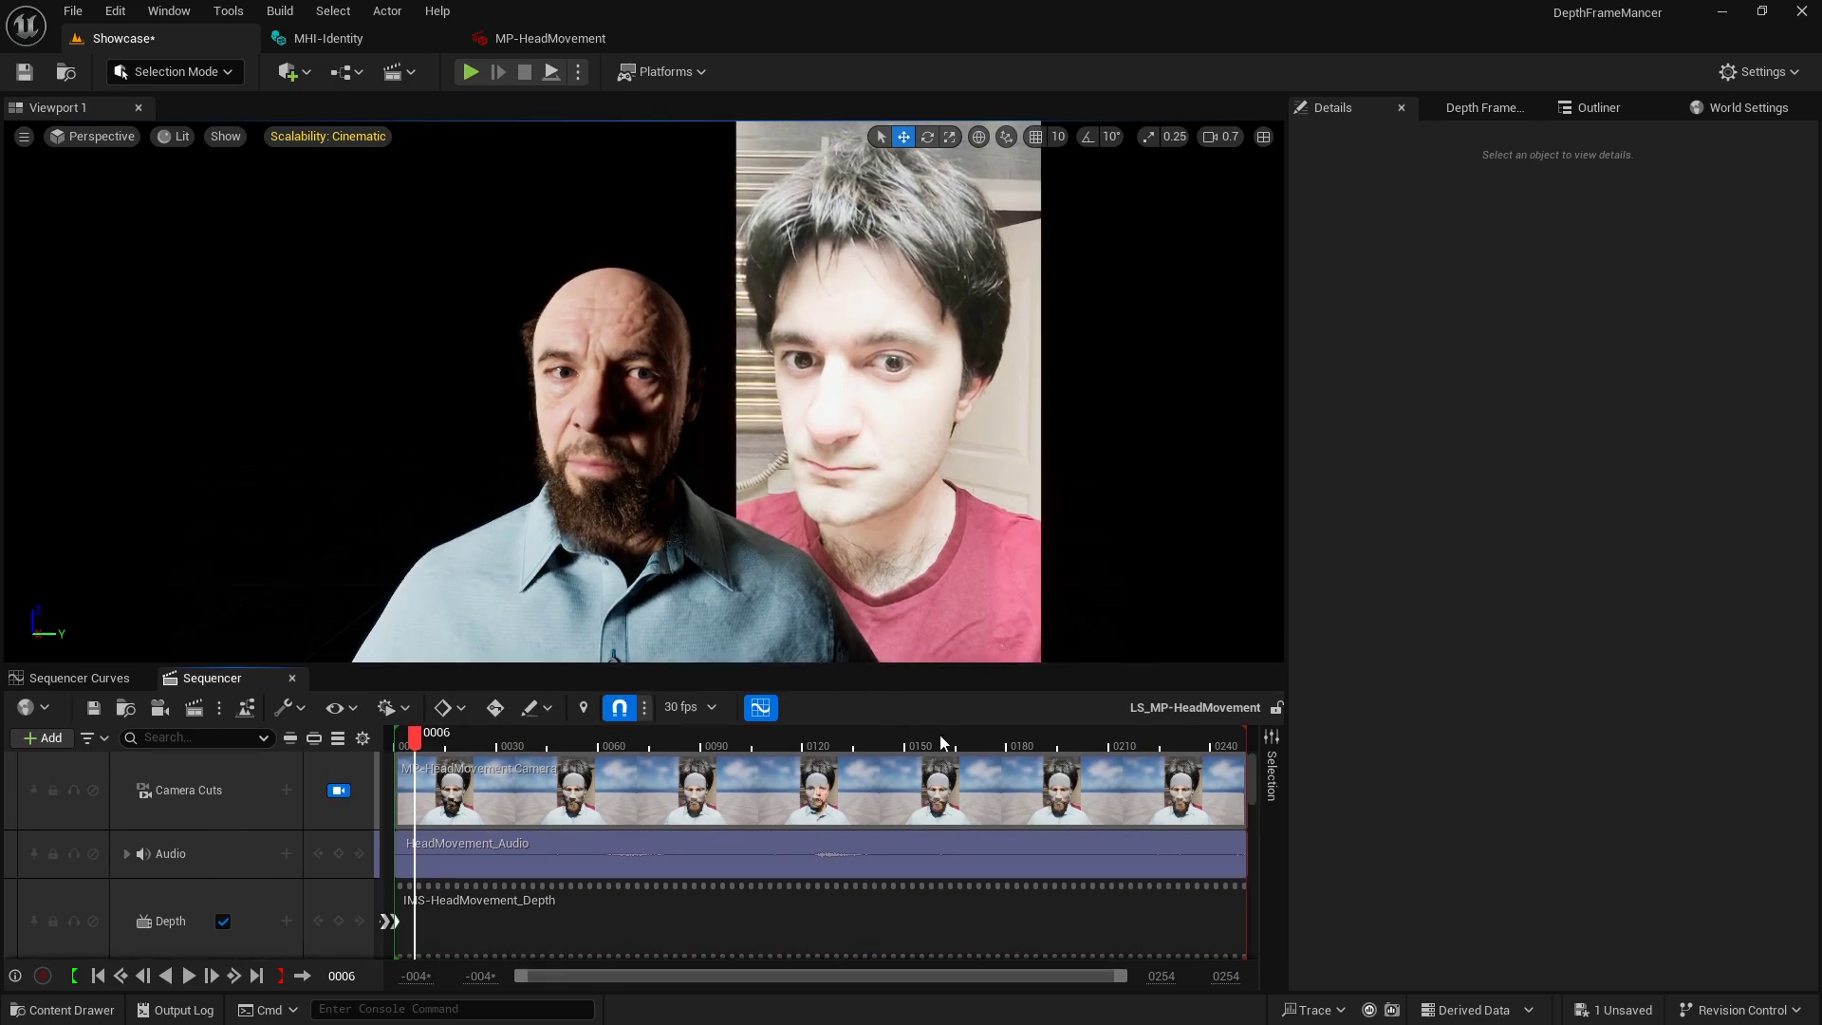
drag(1288, 883, 1294, 883)
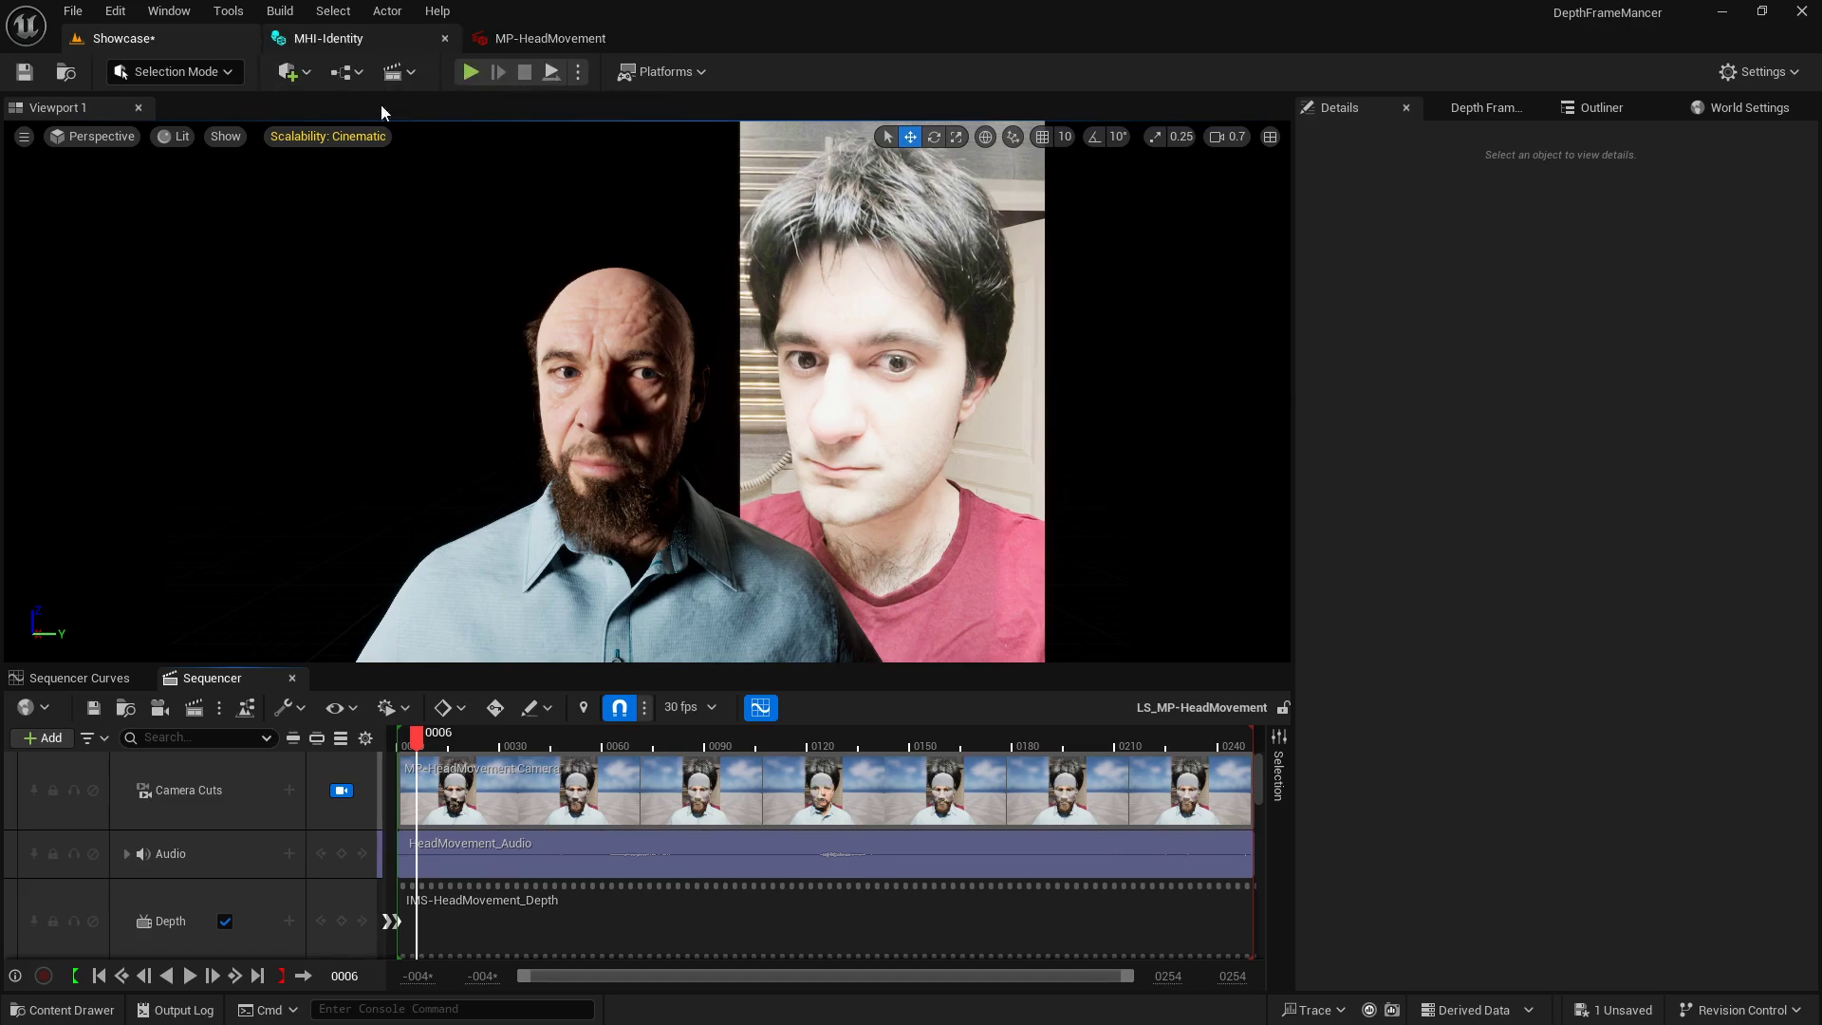
- Examine the animated head in the MP-HeadMovement performance at frame 26
click(556, 43)
drag(1015, 700, 870, 700)
drag(1048, 332, 1082, 332)
scroll(778, 364, down, 5)
scroll(713, 361, up, 6)
scroll(669, 350, down, 3)
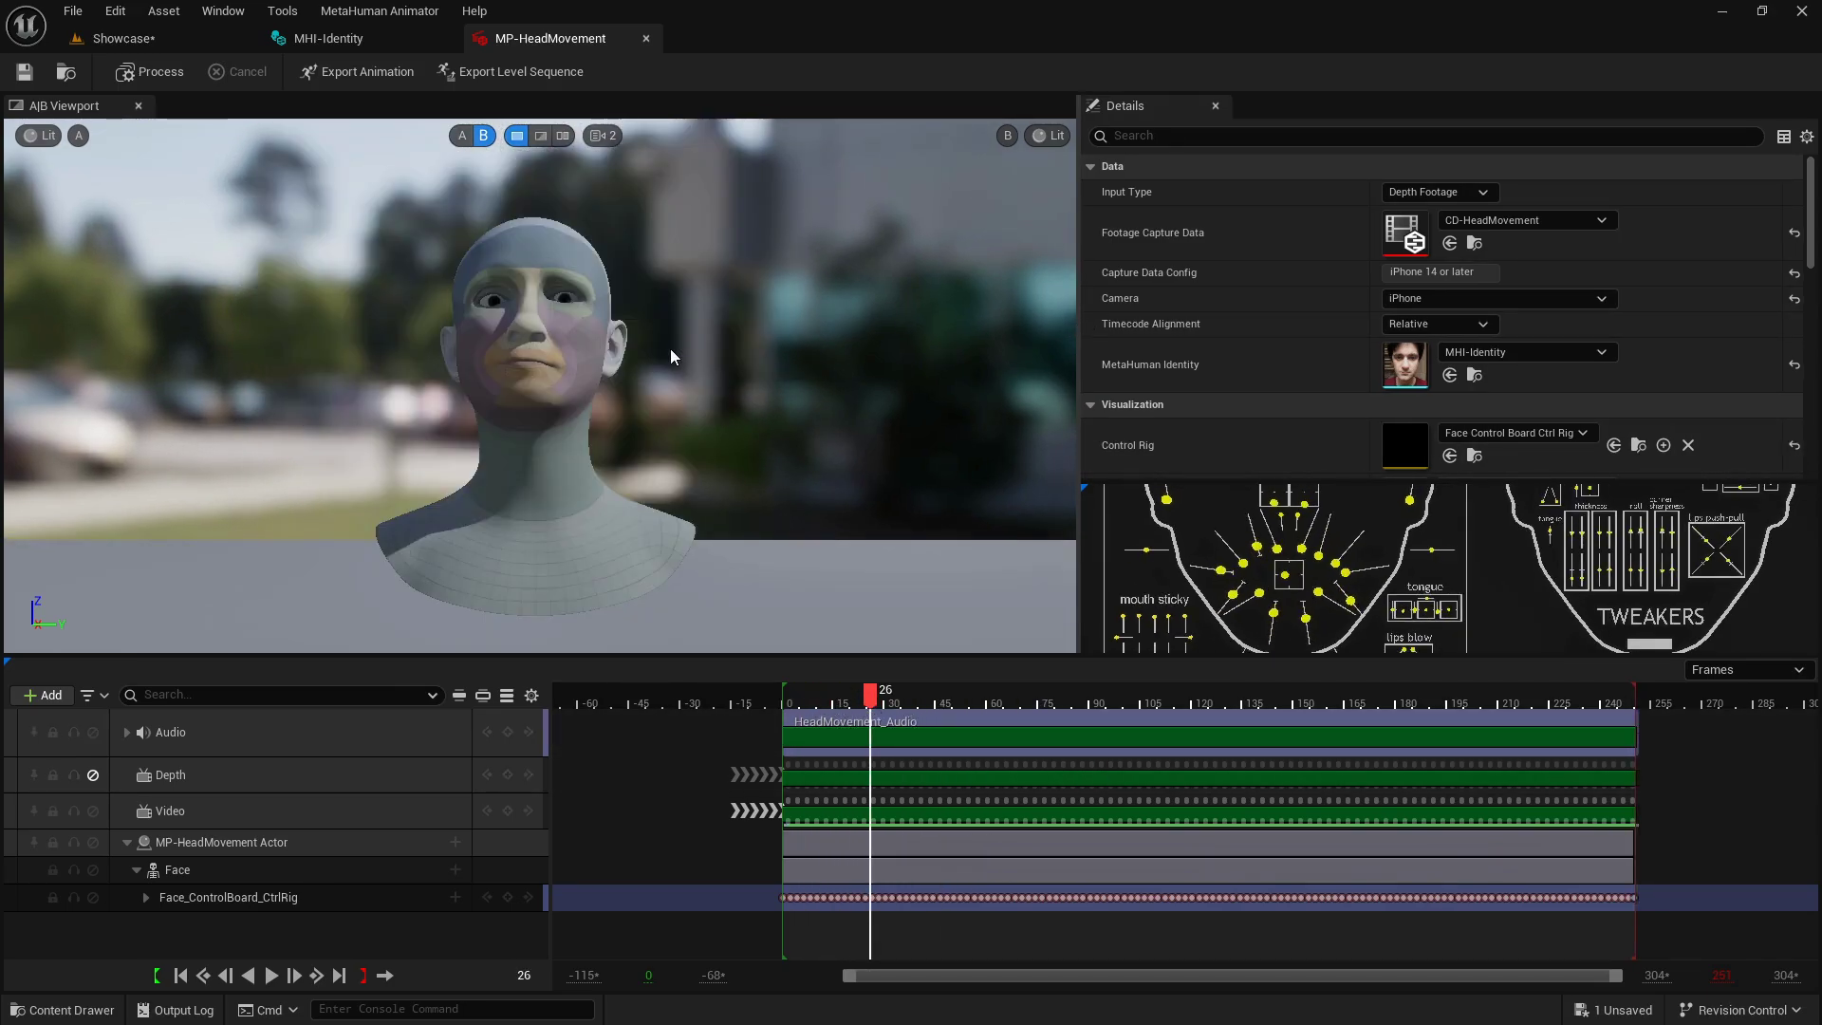